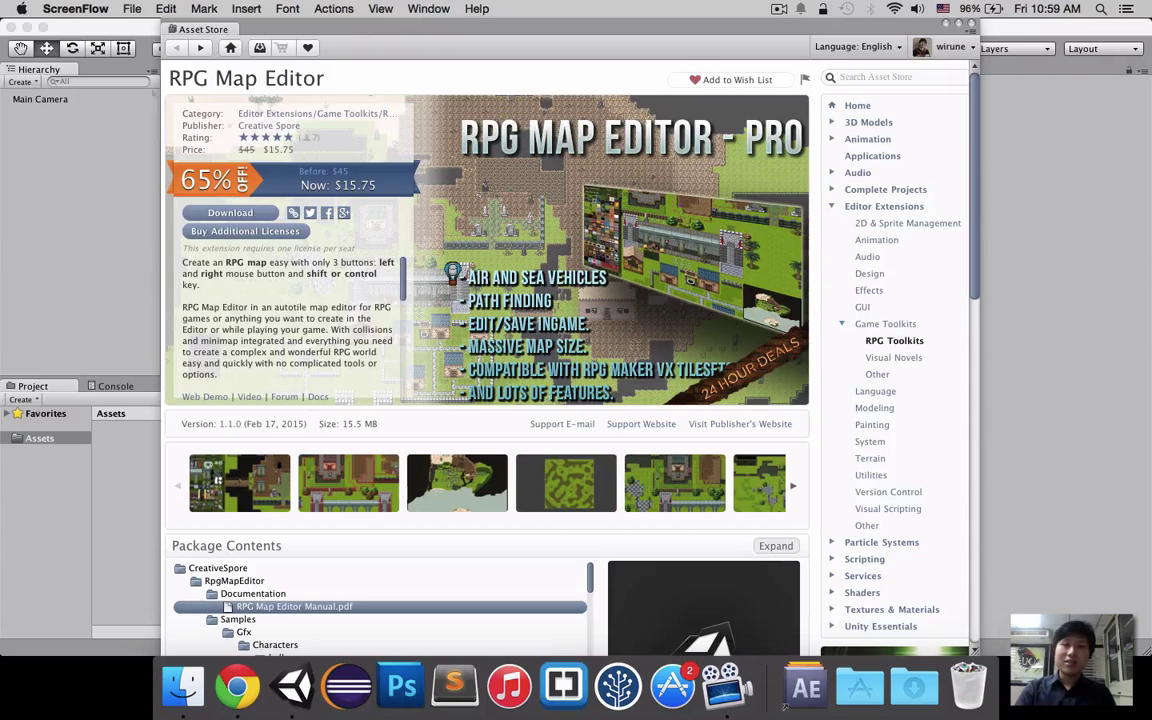
Step: Bring Unity to the front and download the RPG Map Editor package from its Asset Store page
left_click(245, 68)
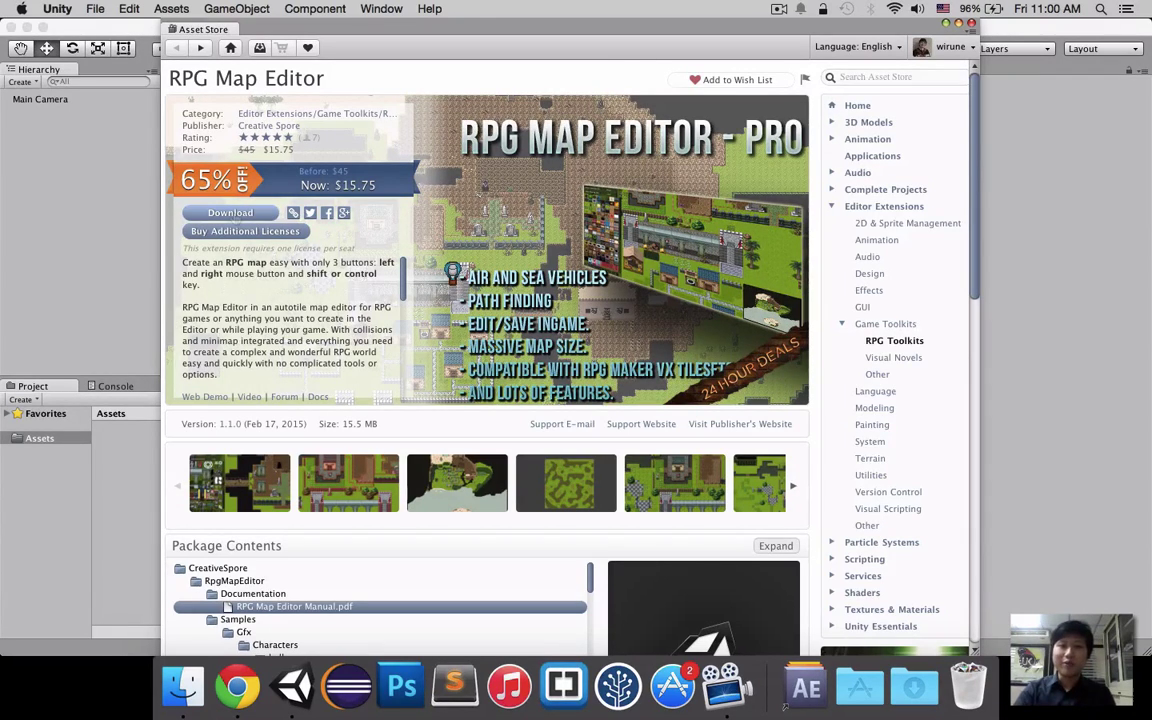
left_click(215, 212)
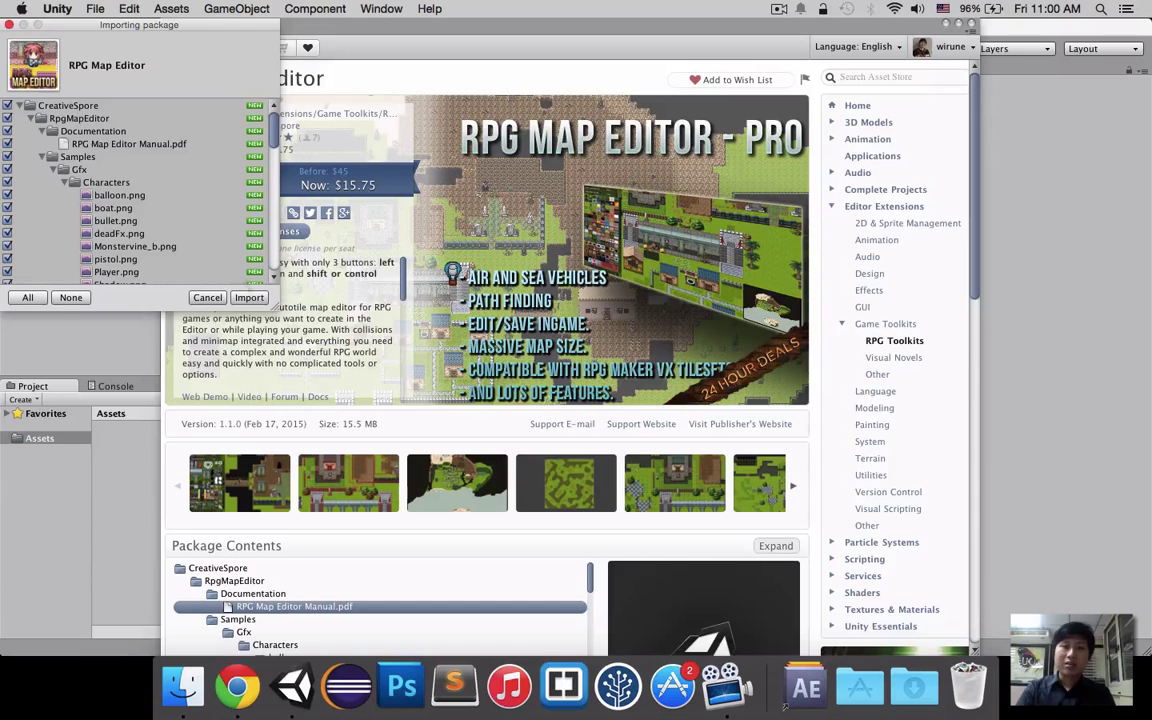
Step: Import all of the RPG Map Editor package's files into the project
left_click(249, 297)
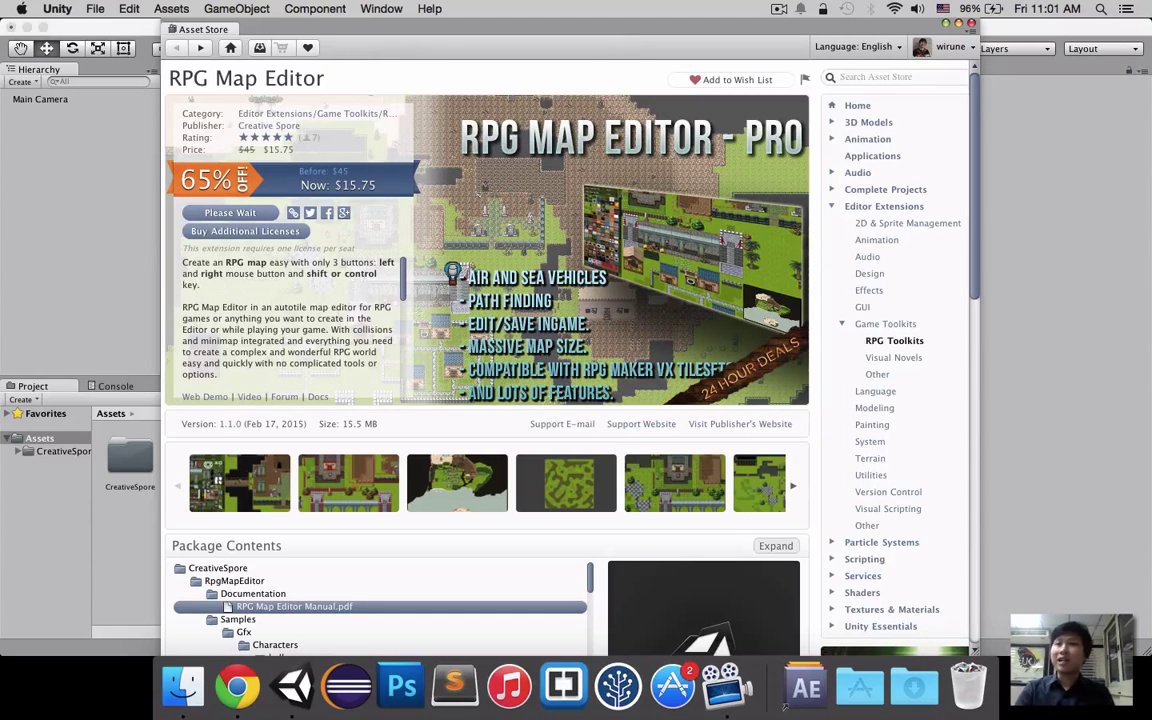
Step: Close the Asset Store and browse to CreativeSpore > RpgMapEditor > Samples > Scenes
left_click(970, 22)
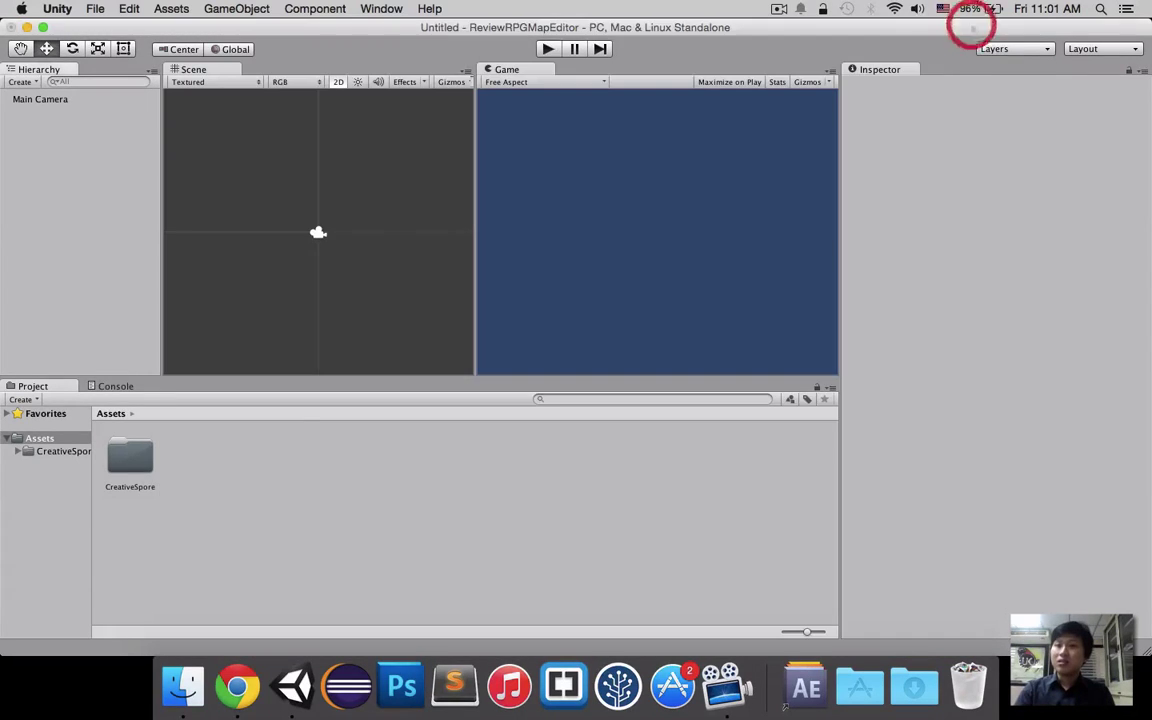
double_click(130, 457)
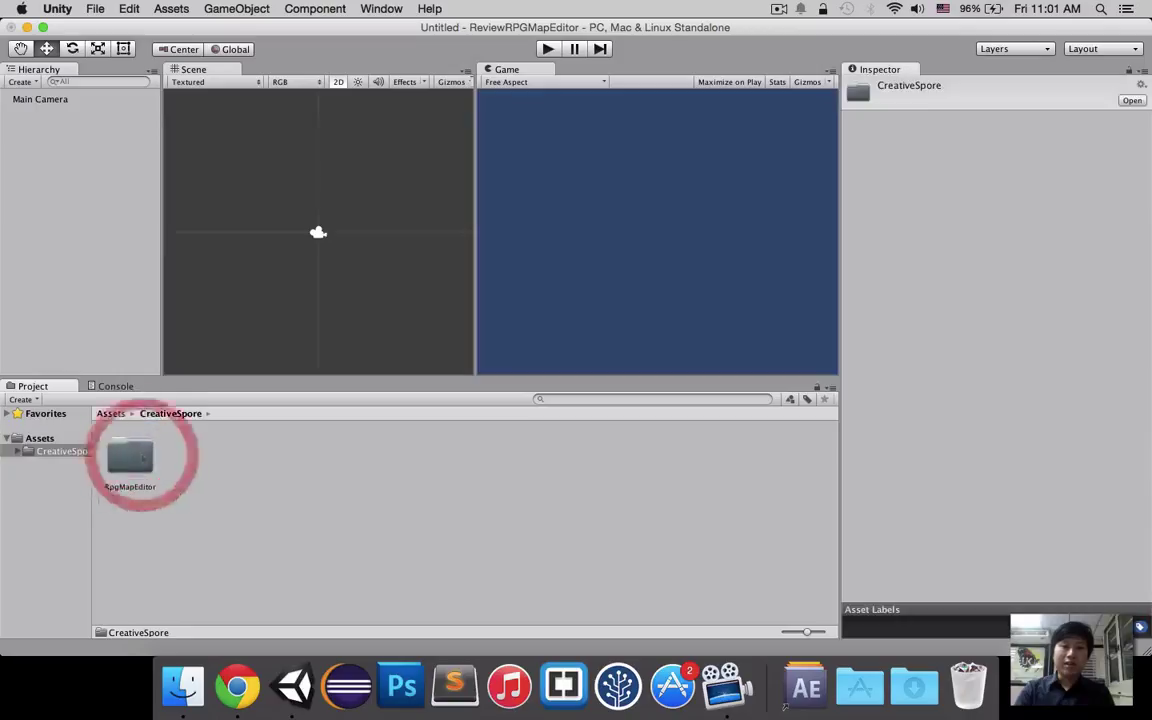
left_click(130, 460)
double_click(128, 455)
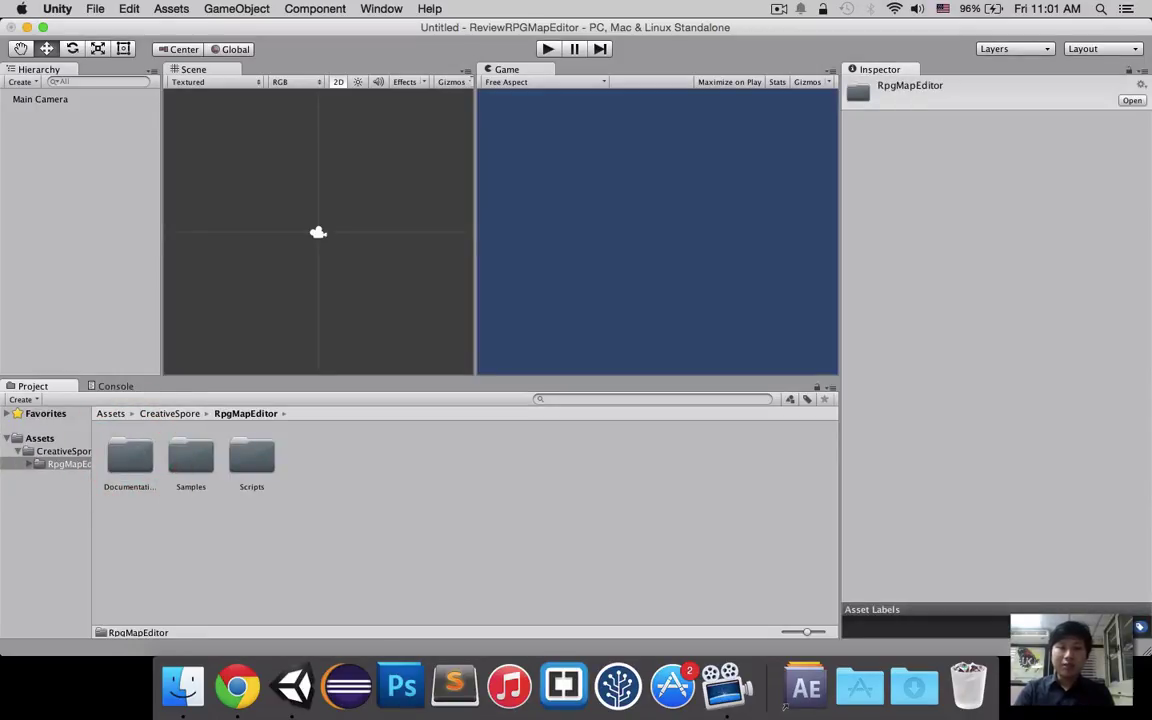
double_click(191, 457)
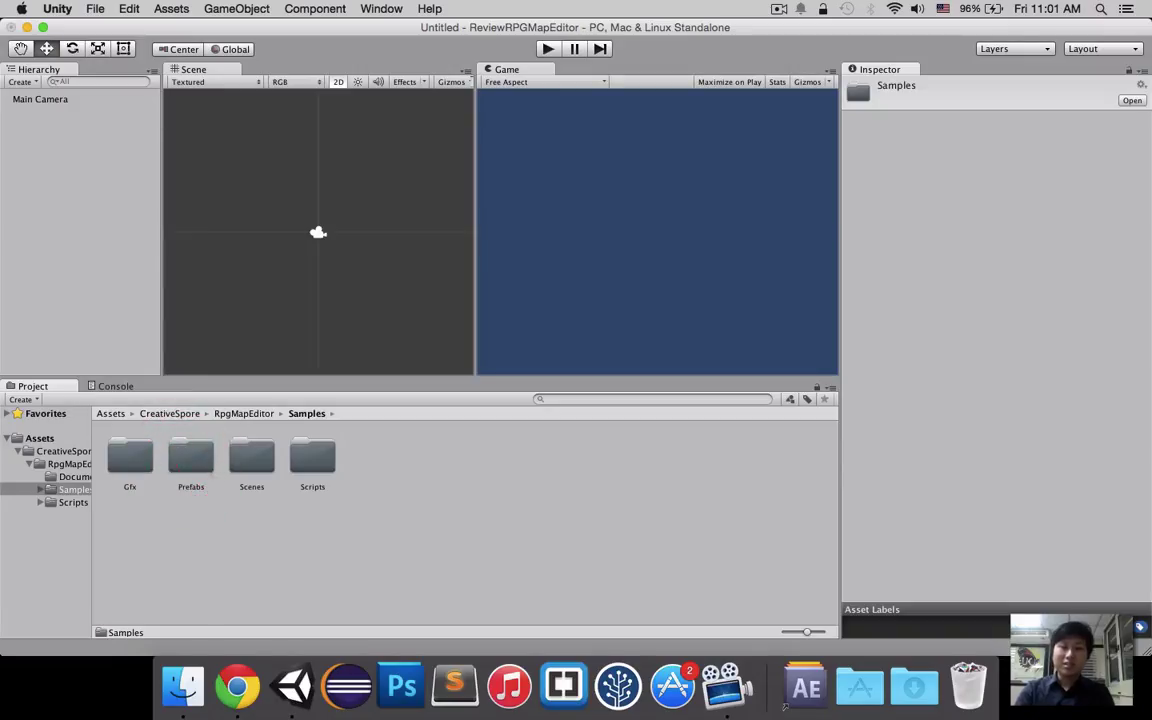
double_click(252, 457)
left_click(245, 515)
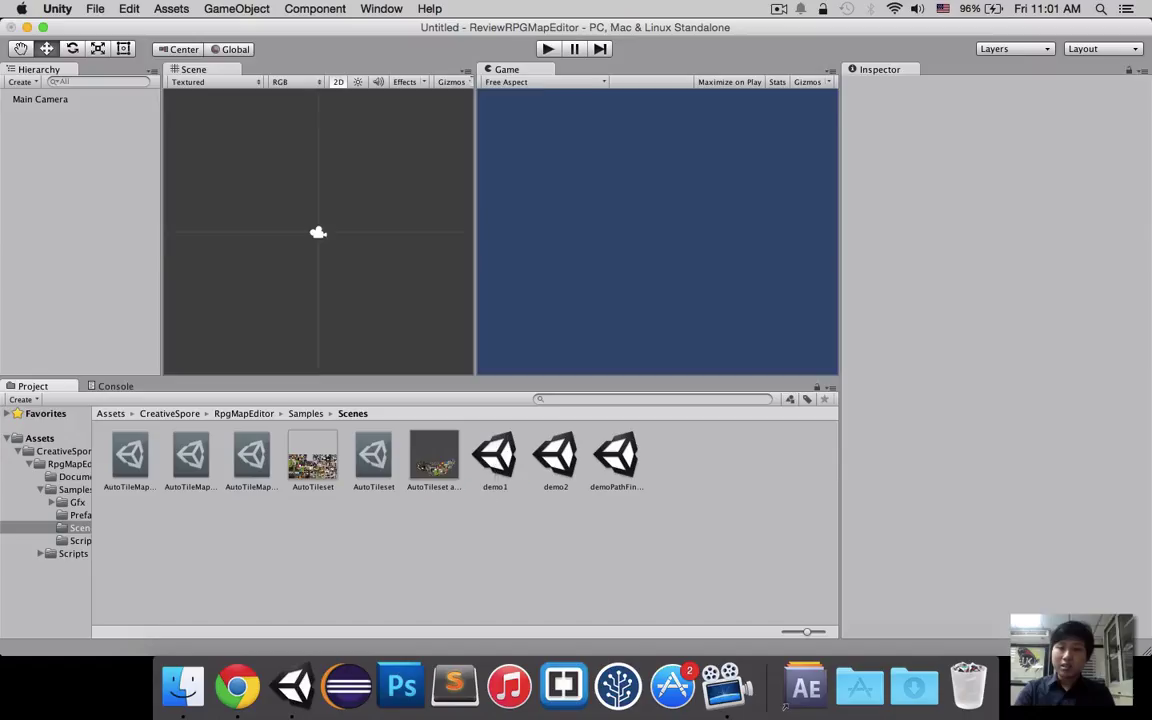
Step: Open demo1 without saving the untitled scene, and make the Scene and Game views taller
double_click(494, 455)
left_click(522, 247)
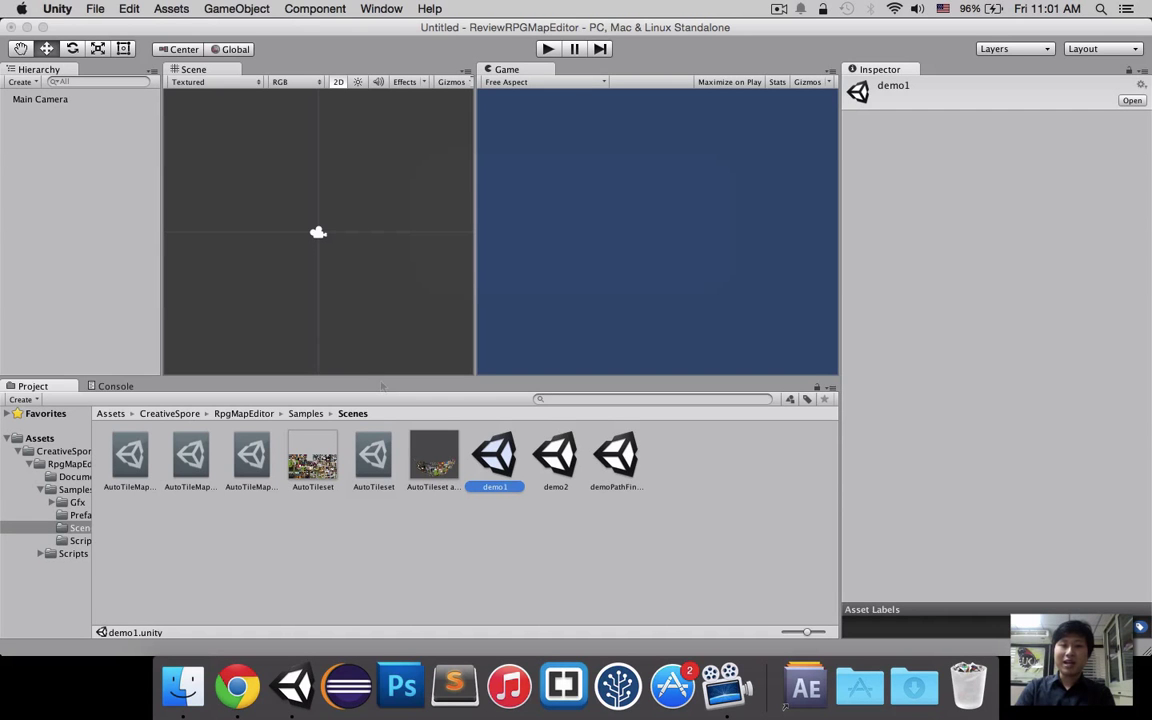
left_click_drag(390, 377, 385, 424)
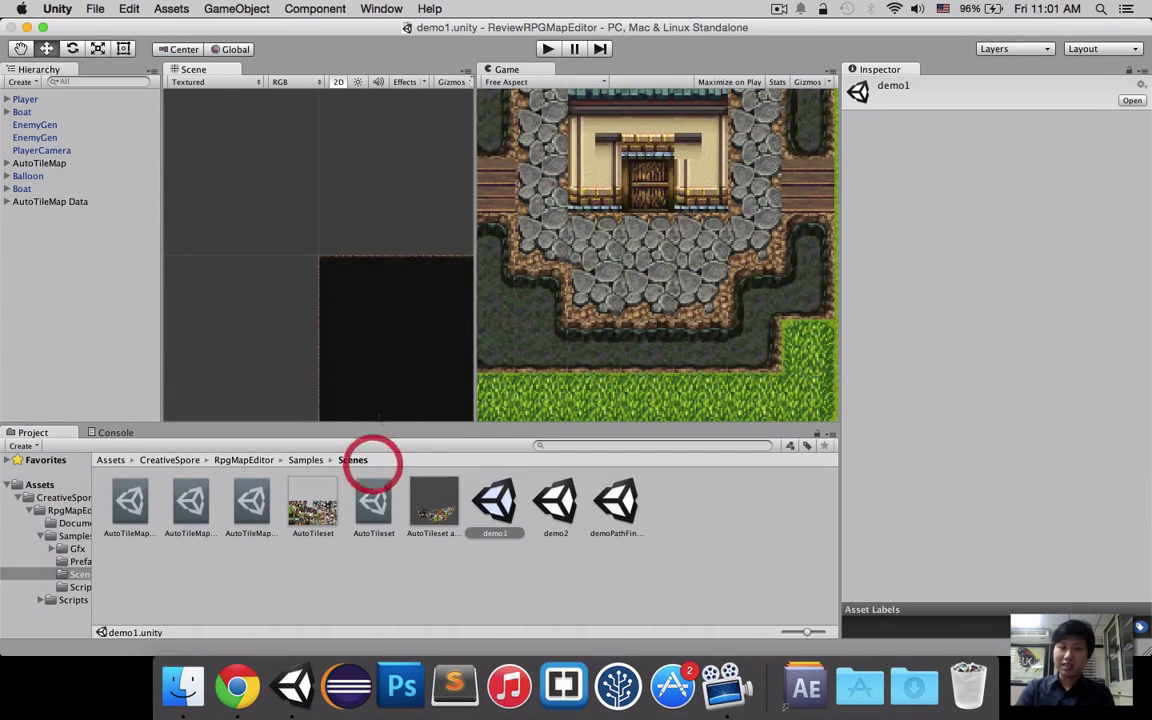
Step: Widen the Game view and run the demo1 scene in Play mode with Cmd+P
left_click_drag(476, 327, 221, 321)
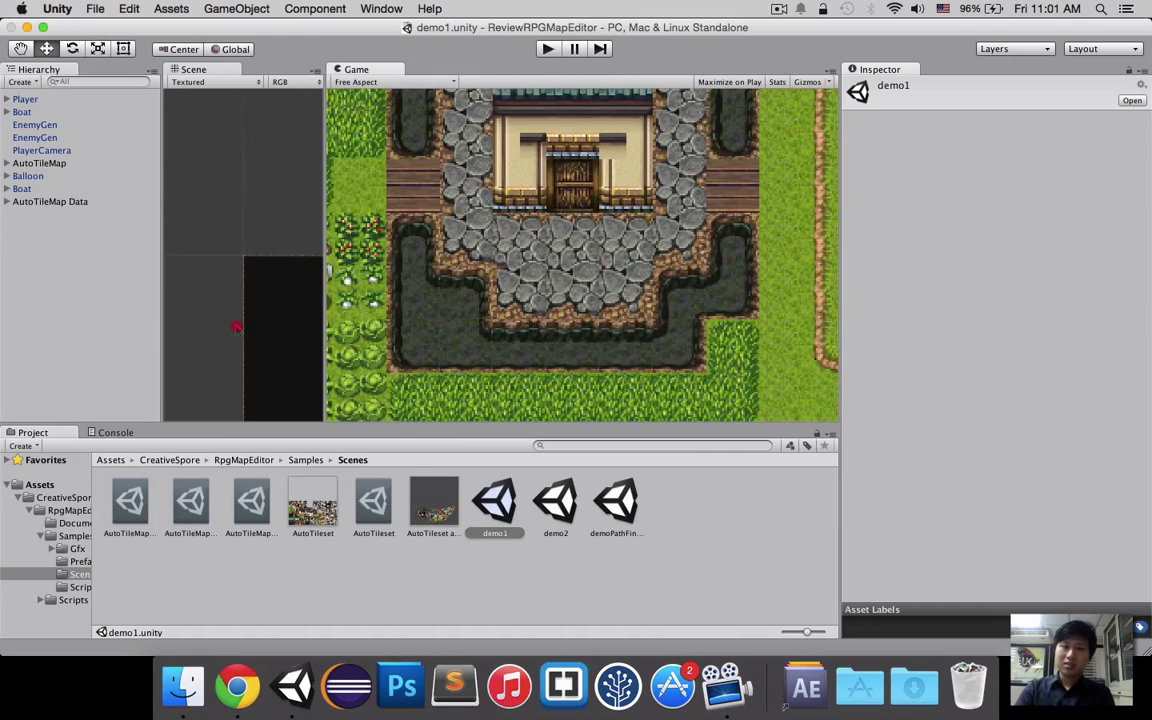
key("super+p")
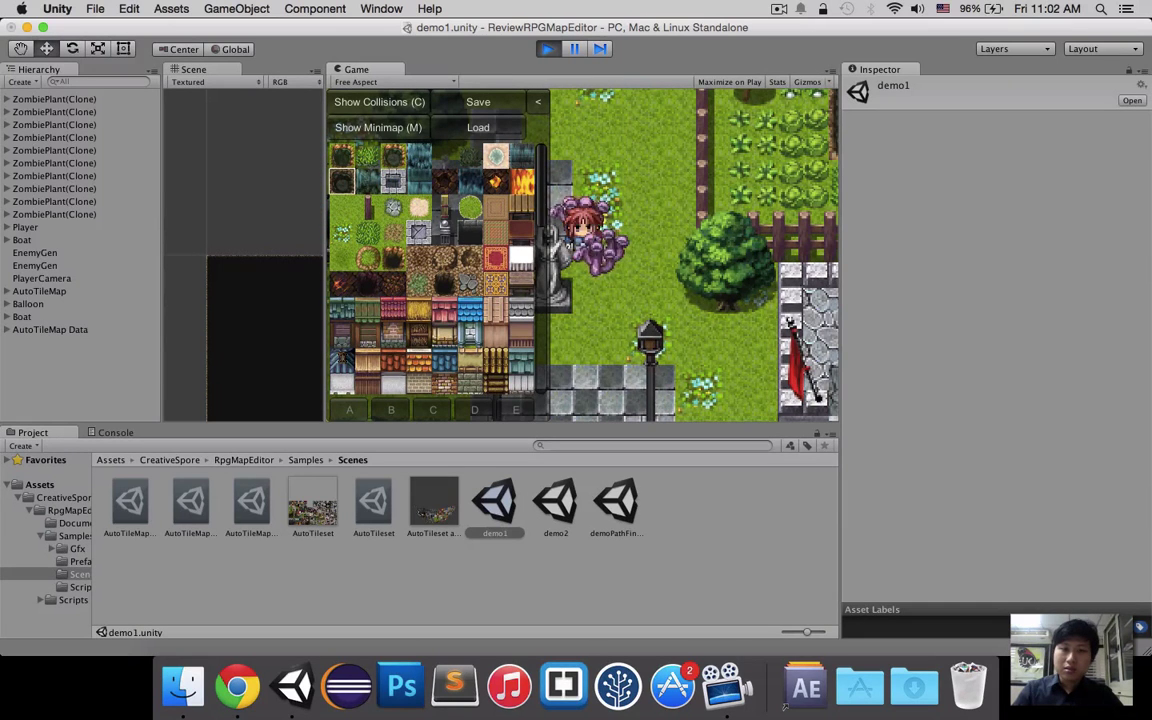
Step: Paint an L-shaped grass patch and a dark cave block onto the running map
left_click(367, 155)
left_click(367, 232)
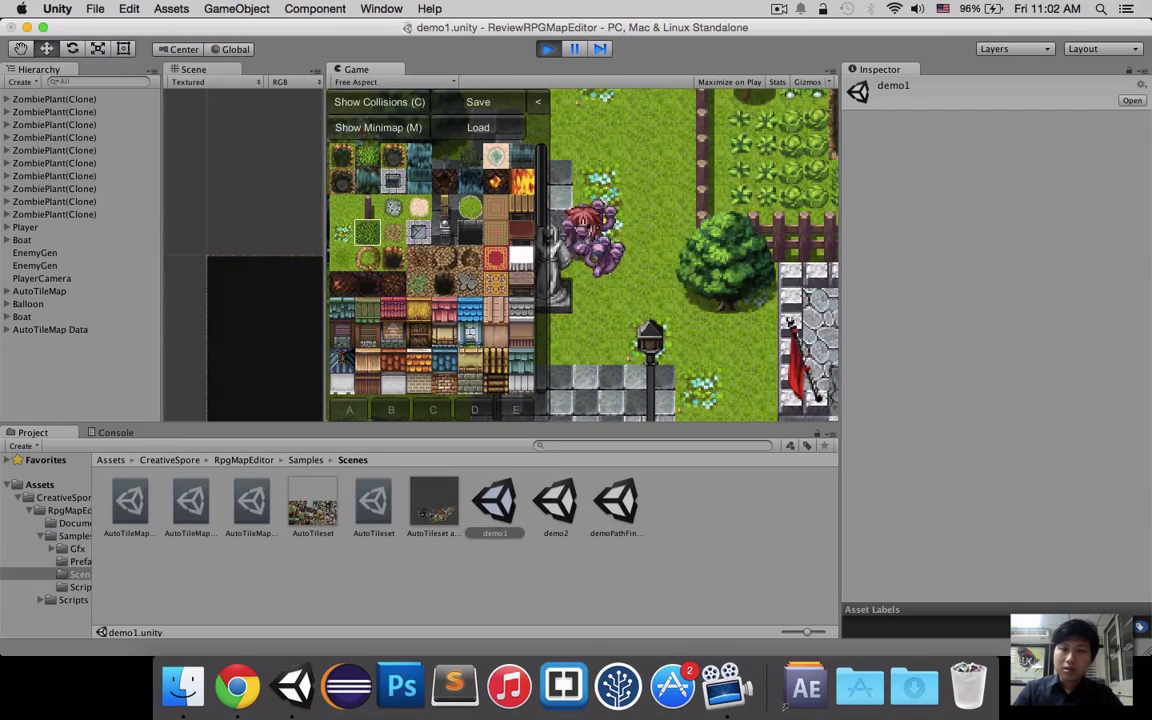
mouse_move(650, 170)
left_mouse_down()
mouse_move(588, 126)
mouse_move(668, 405)
left_mouse_up()
left_click_drag(705, 212, 705, 165)
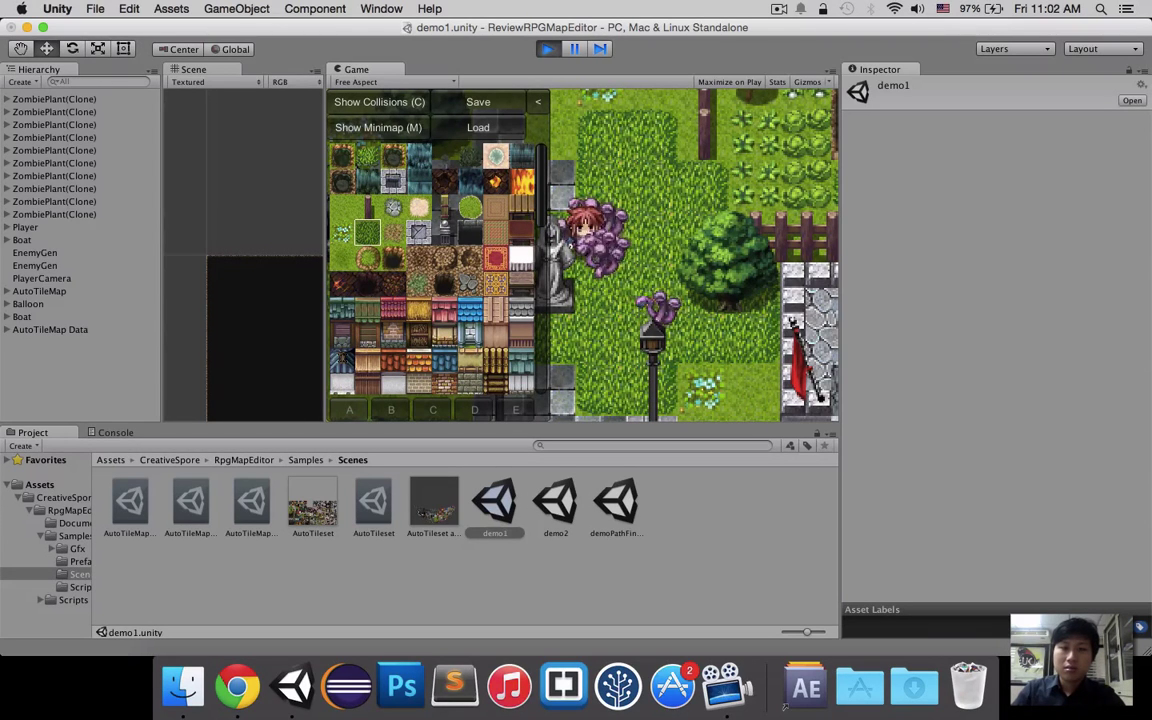
left_click(444, 181)
mouse_move(640, 125)
left_mouse_down()
mouse_move(660, 195)
mouse_move(685, 213)
left_mouse_up()
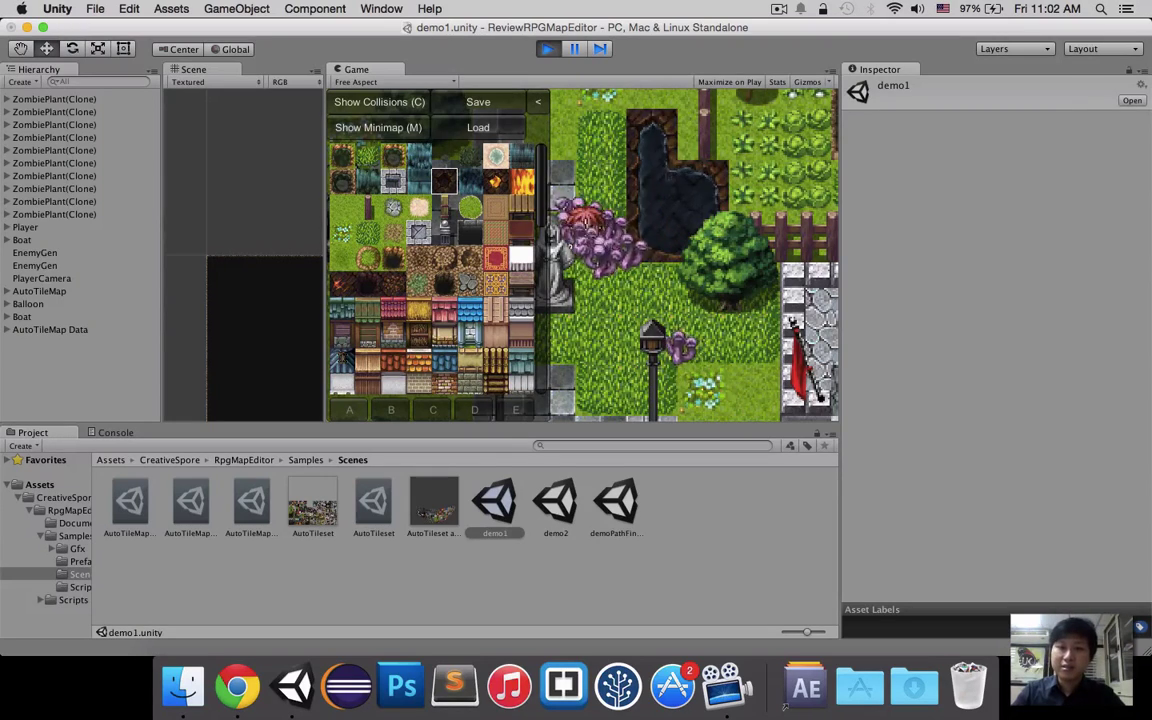
Step: Open the tilemap Load dialog and cancel it
scroll(684, 212, "down", 2)
scroll(684, 212, "up", 2)
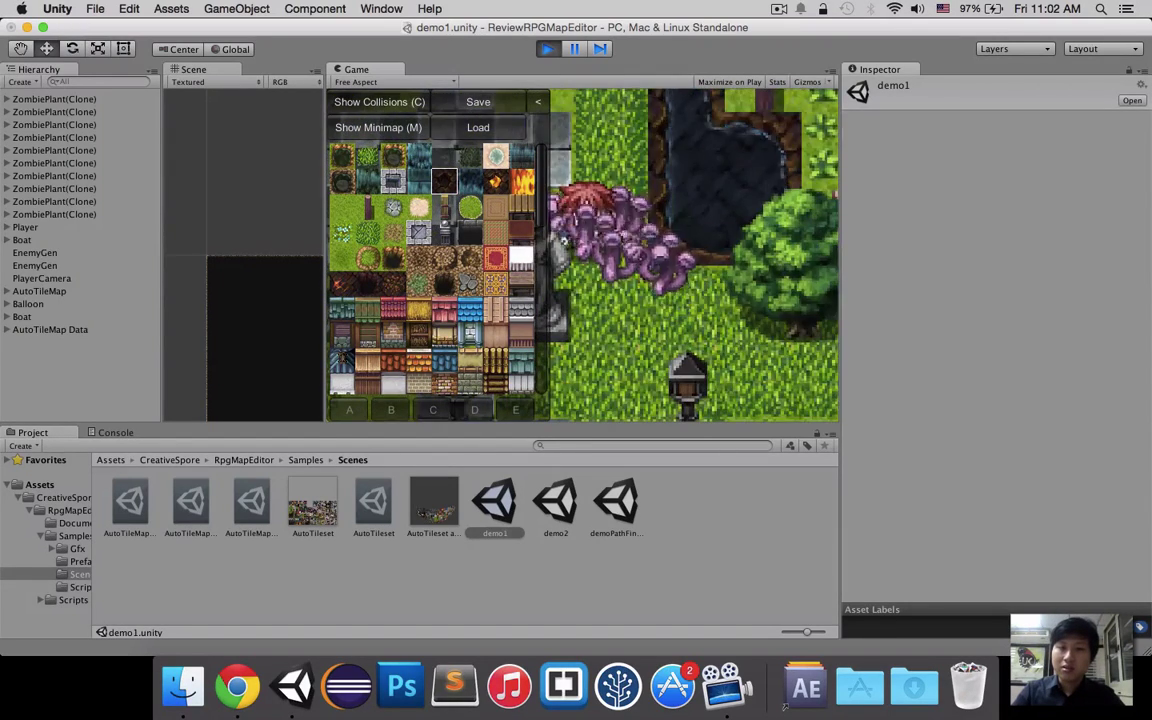
scroll(684, 212, "down", 2)
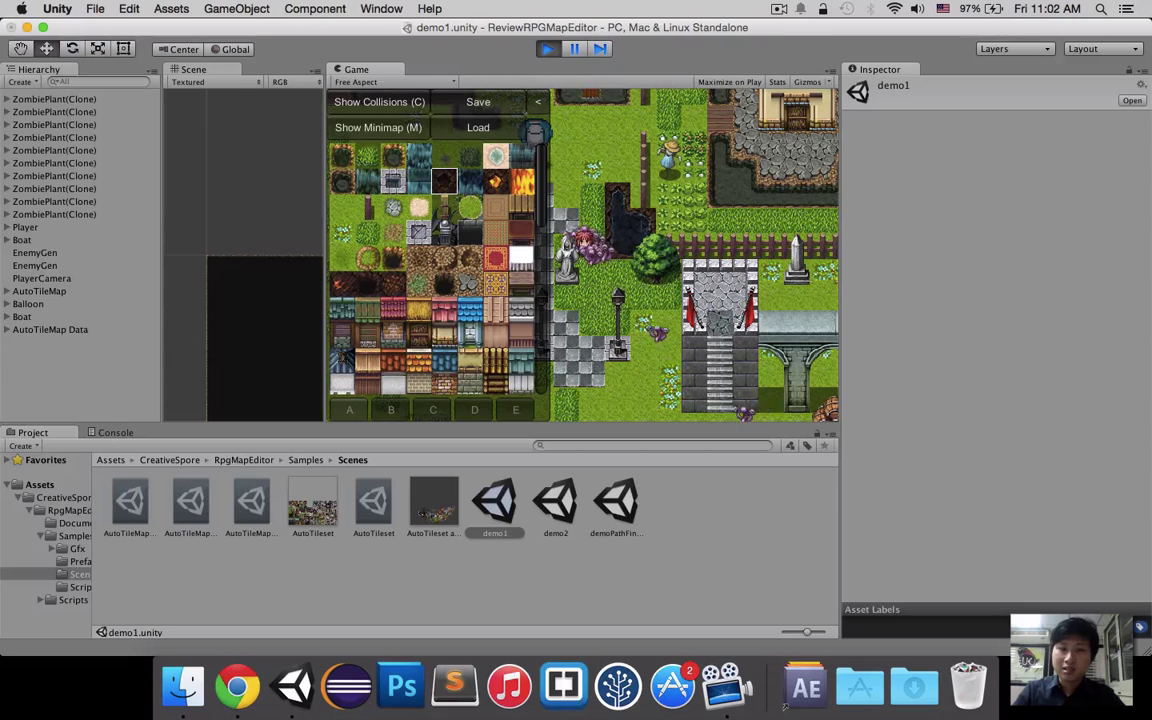
left_click(519, 135)
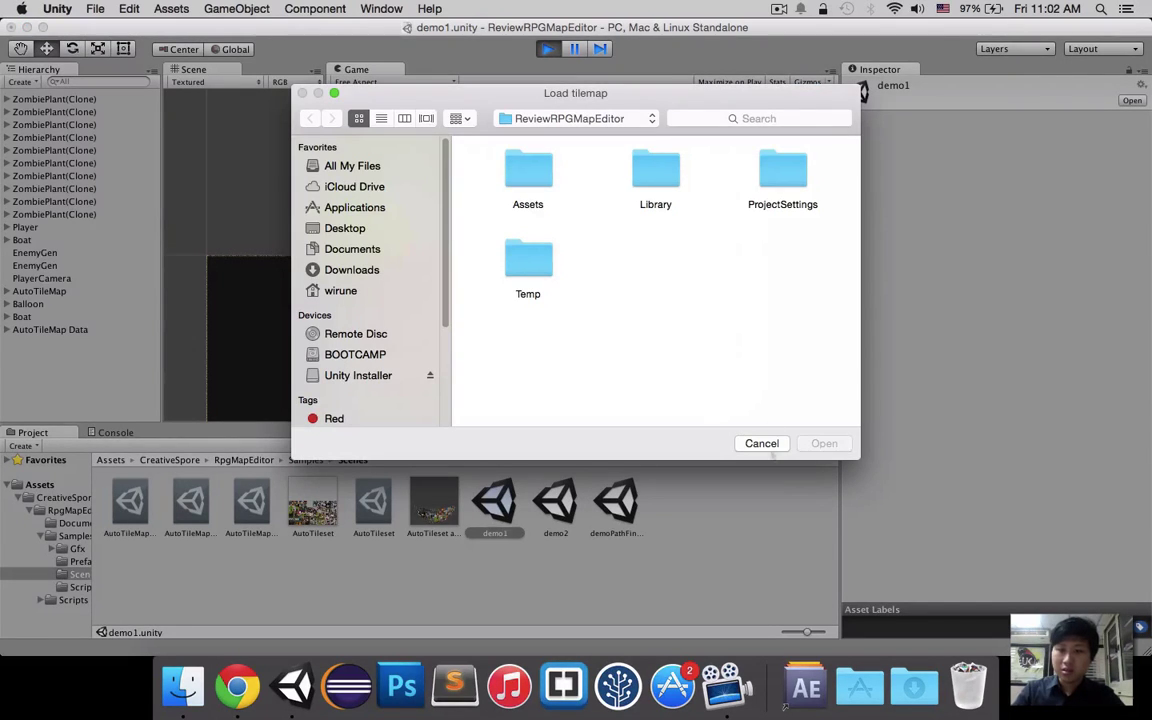
left_click(763, 444)
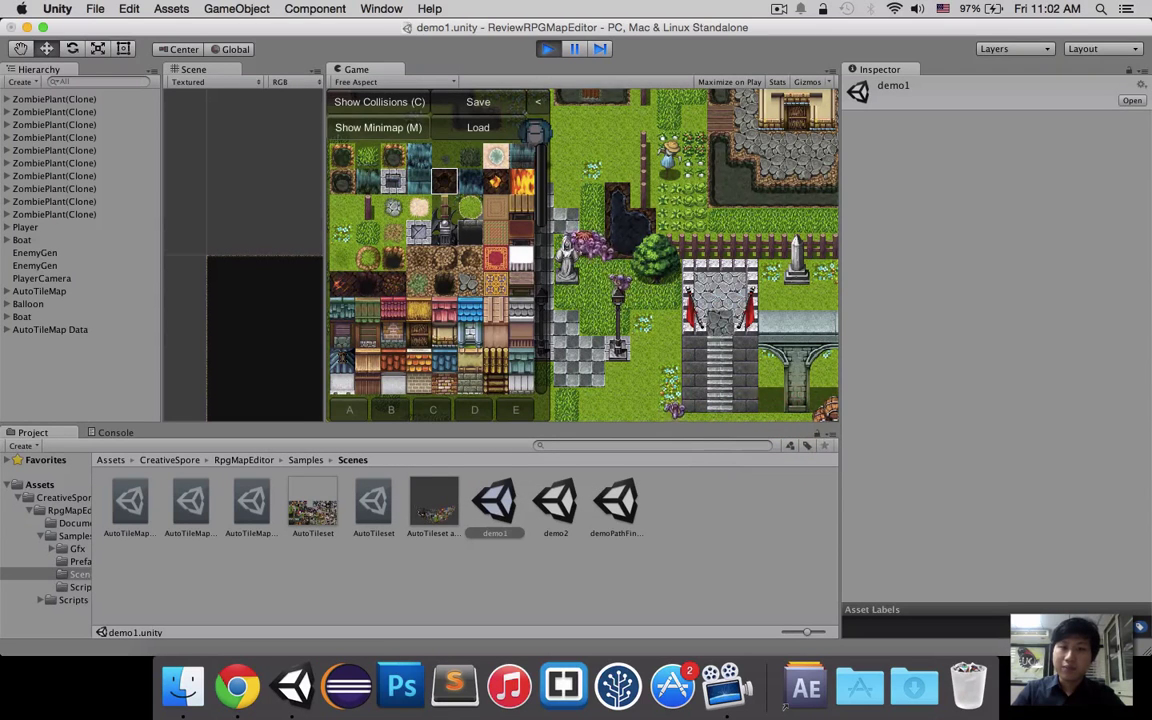
Step: Preview tile collisions and the minimap, hide collisions with C, then collapse the palette
left_click(345, 101)
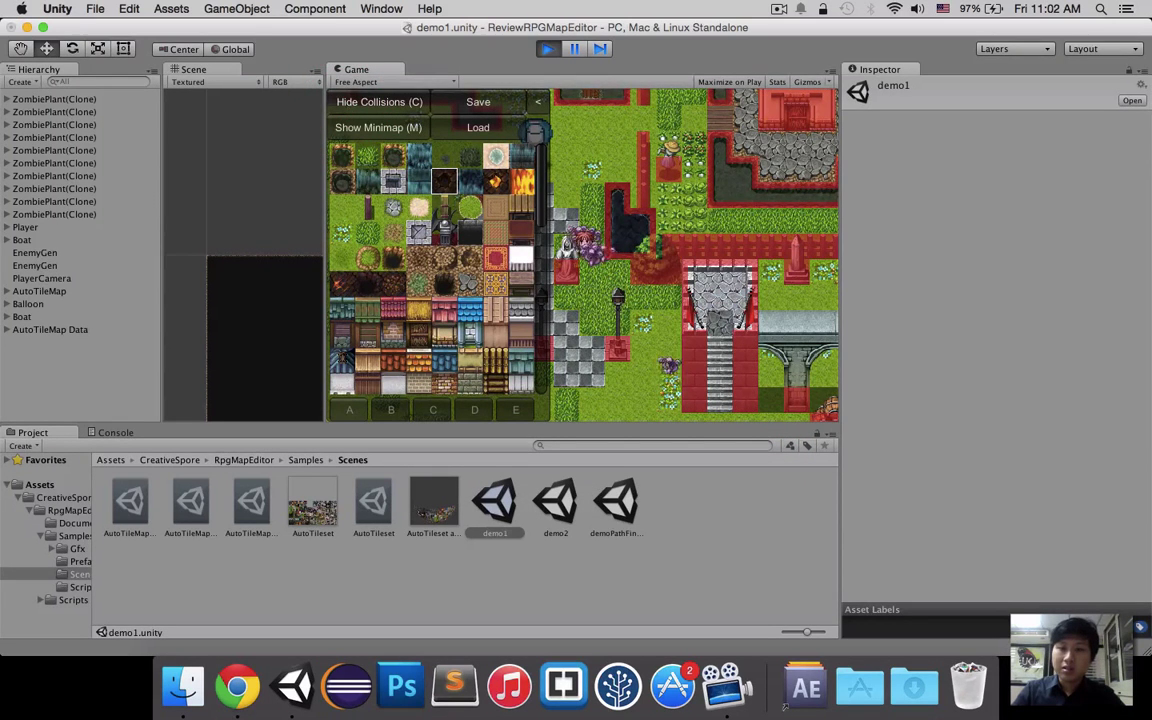
left_click(579, 301)
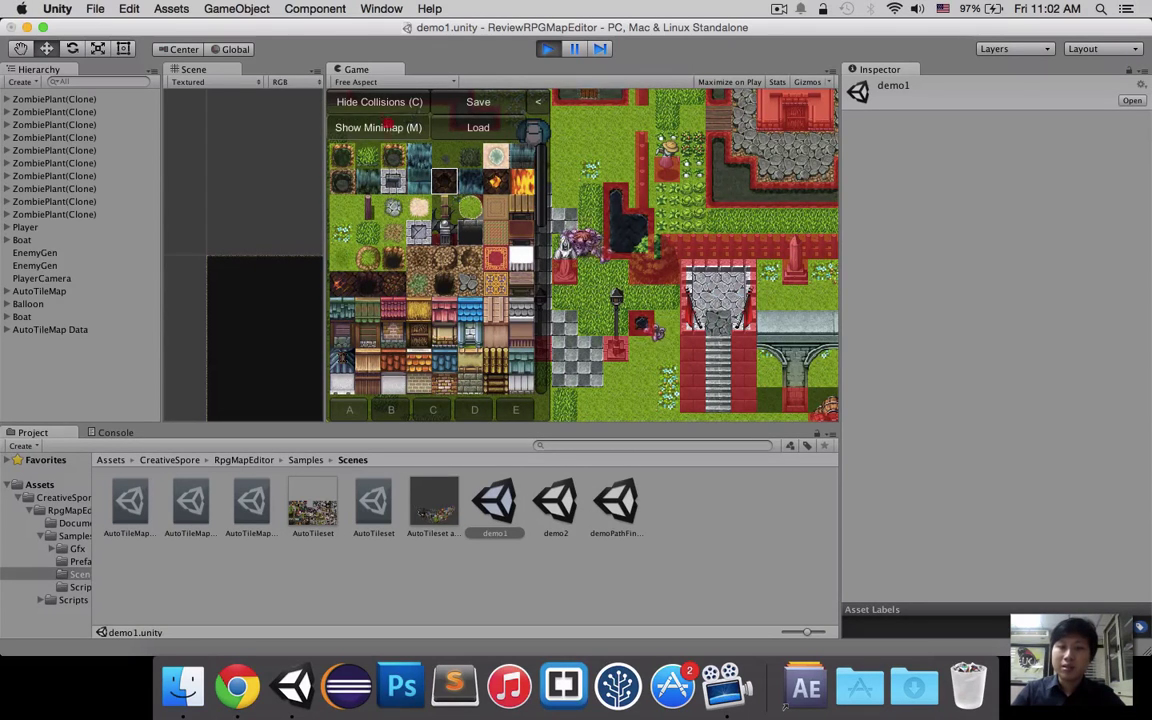
left_click(372, 127)
key("c")
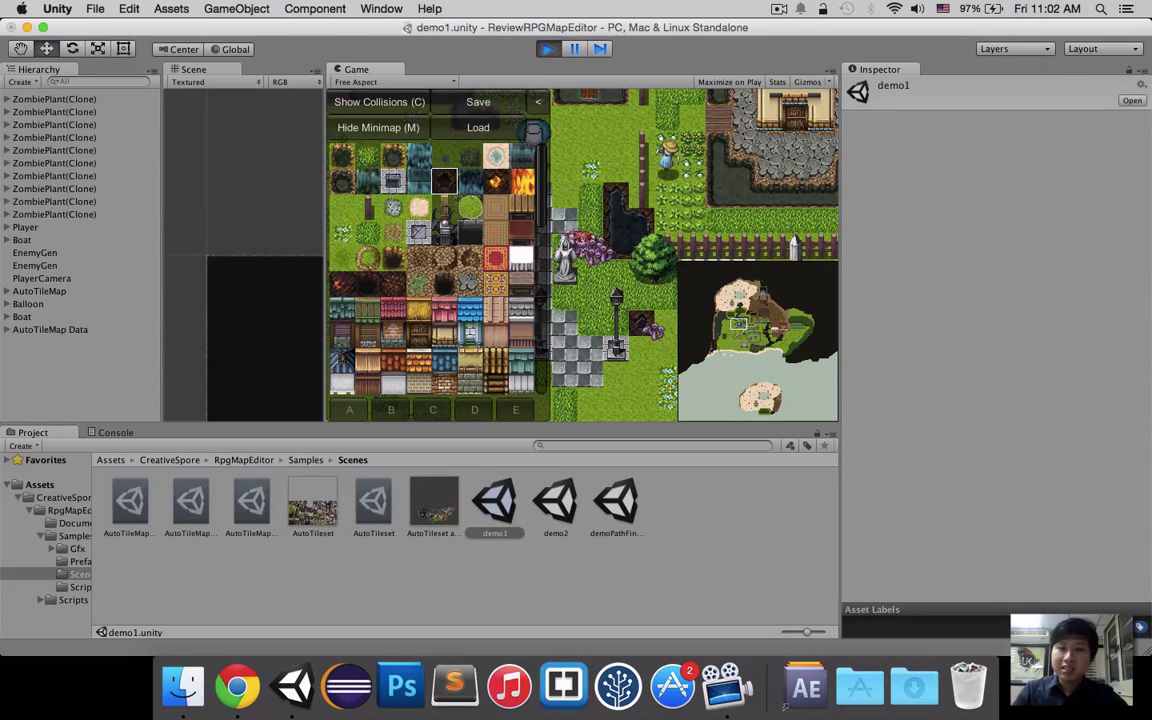
left_click_drag(540, 150, 543, 335)
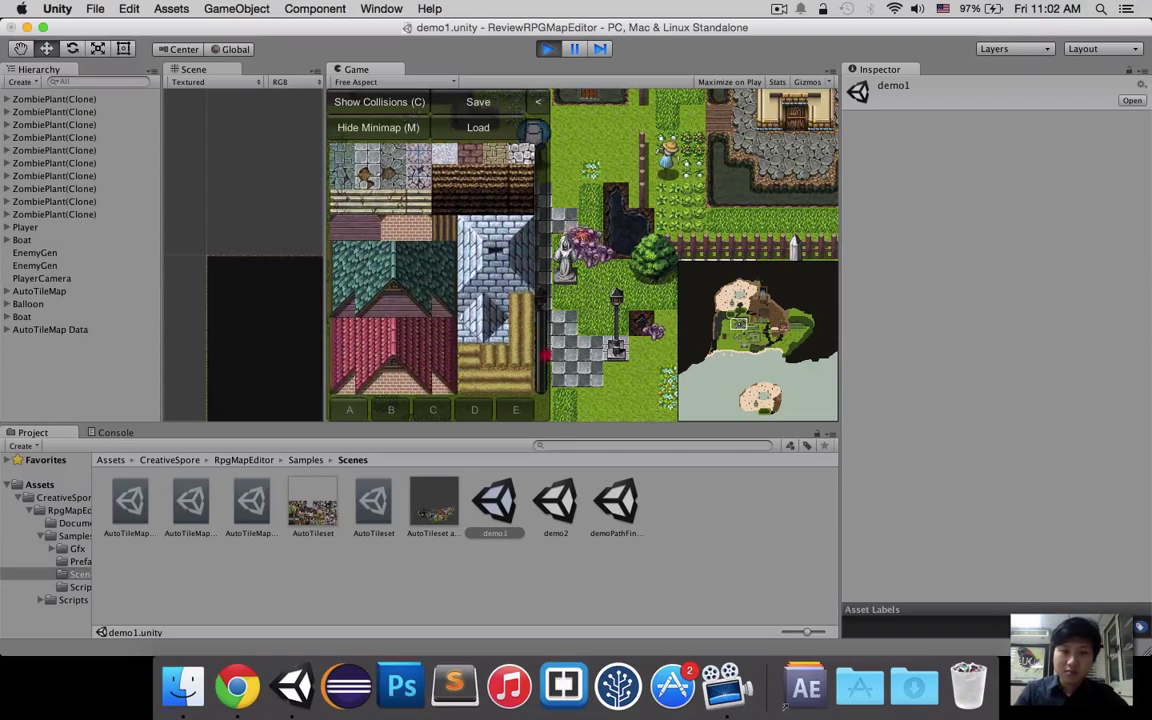
mouse_move(543, 335)
left_mouse_down()
mouse_move(538, 222)
mouse_move(541, 335)
left_mouse_up()
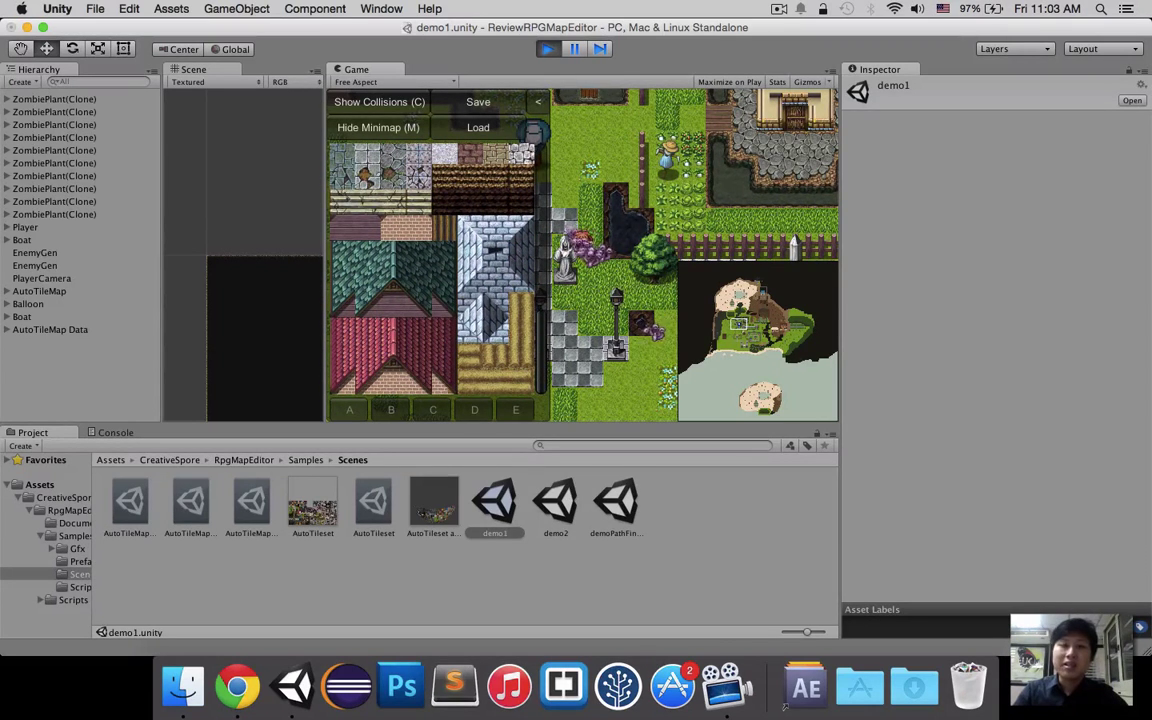
left_click(538, 102)
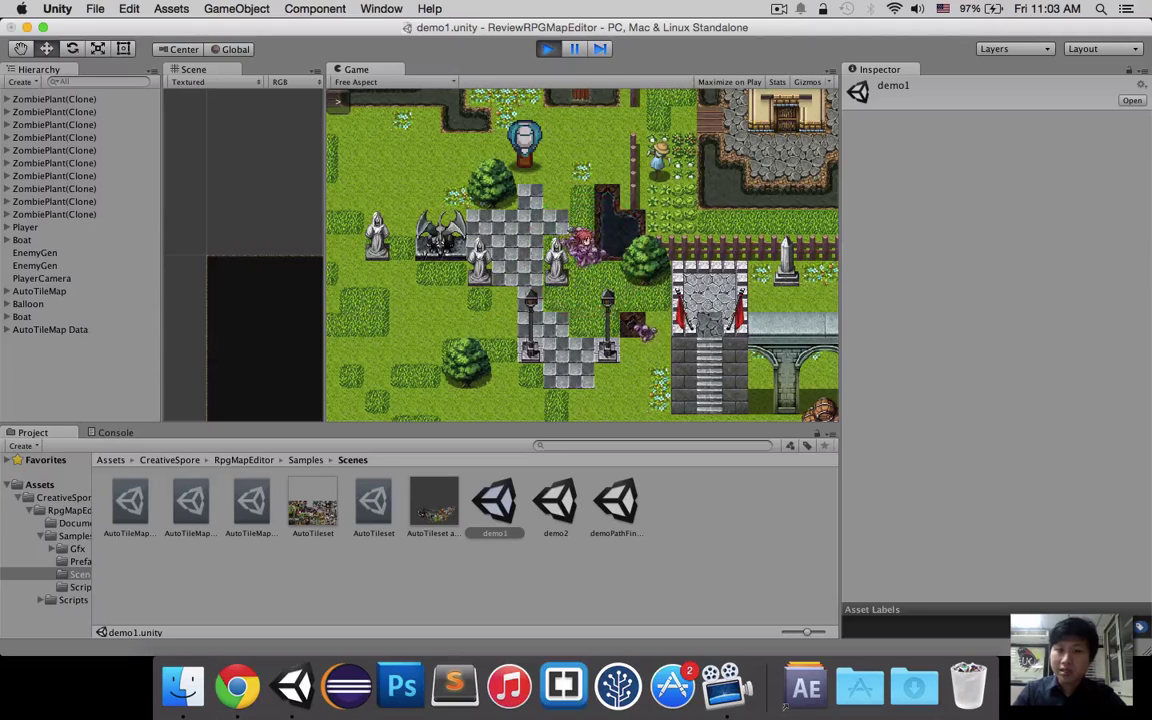
Step: Walk the player down and left across the map, then send it to a spot by clicking
key("Down")
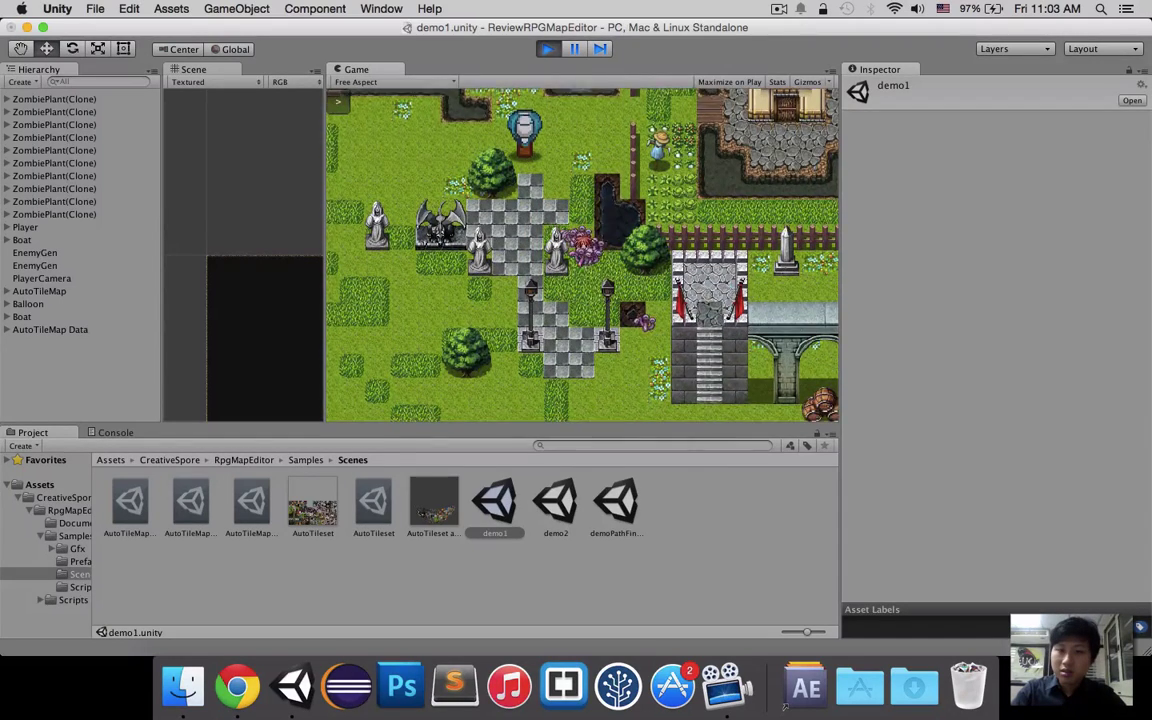
key("Down")
key("Down")
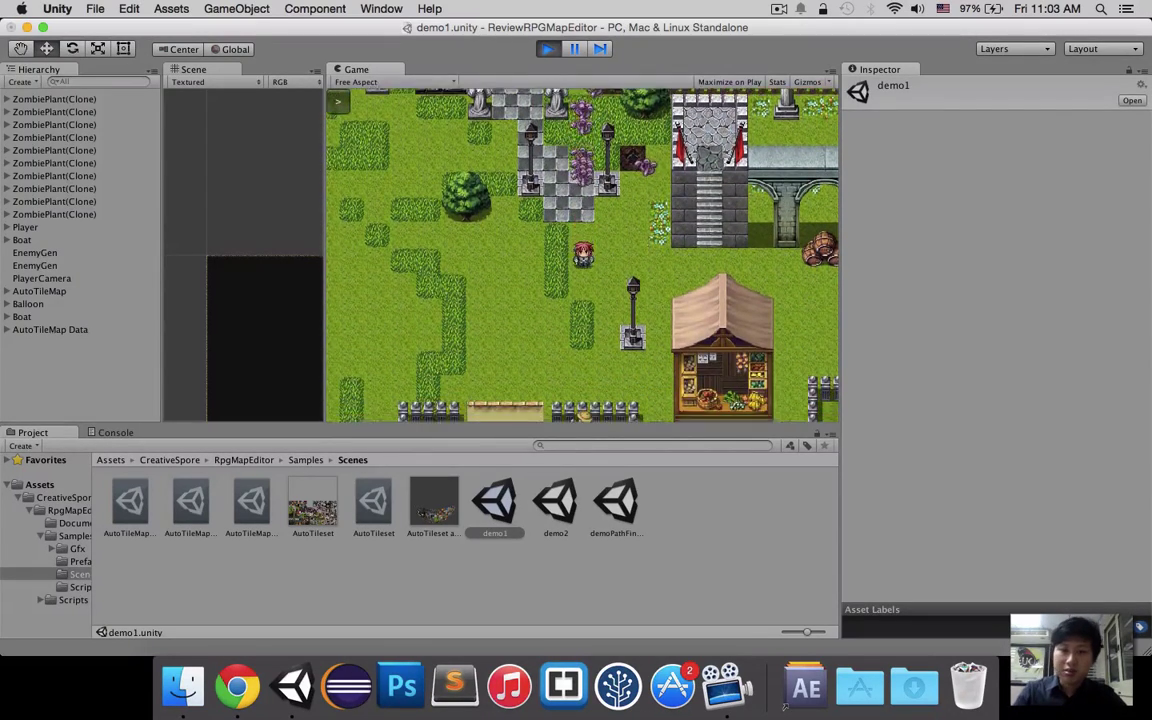
key("Left")
key("Up")
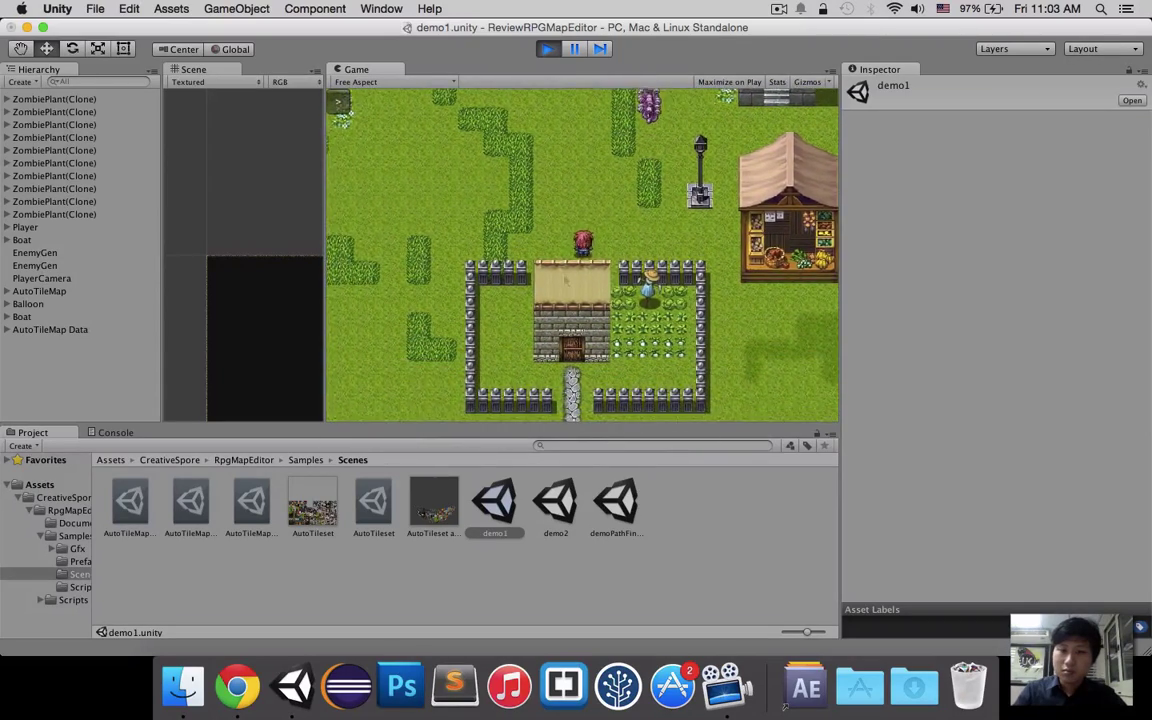
key("Left")
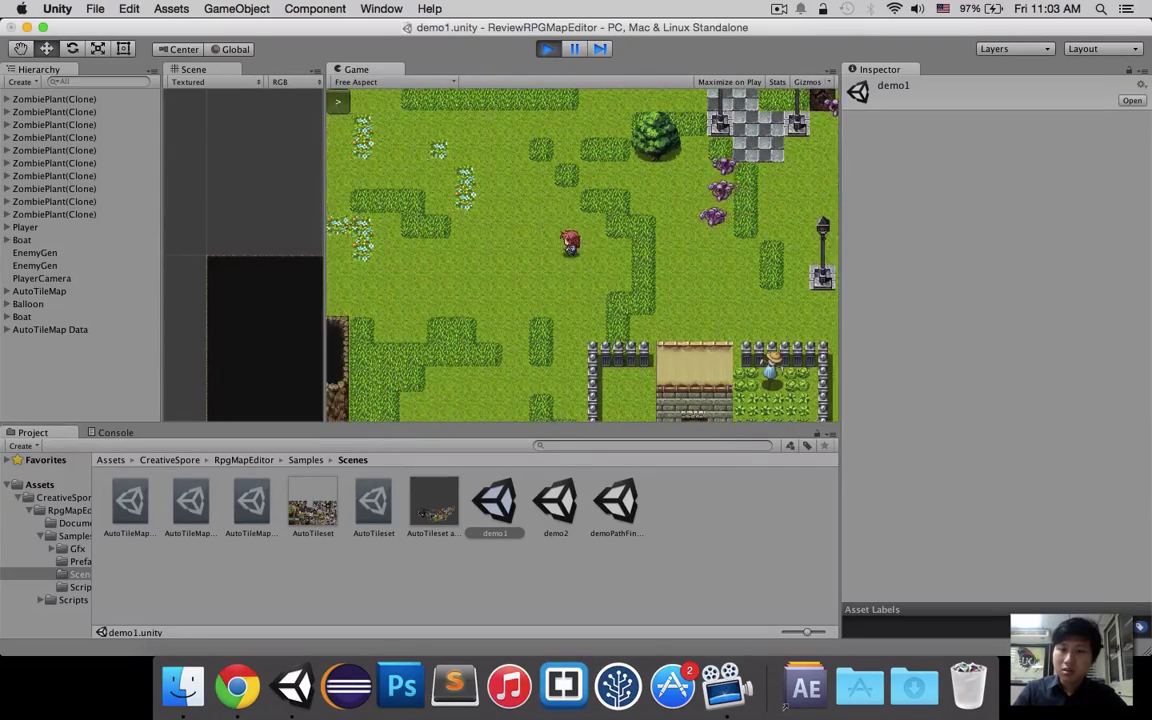
key("Left")
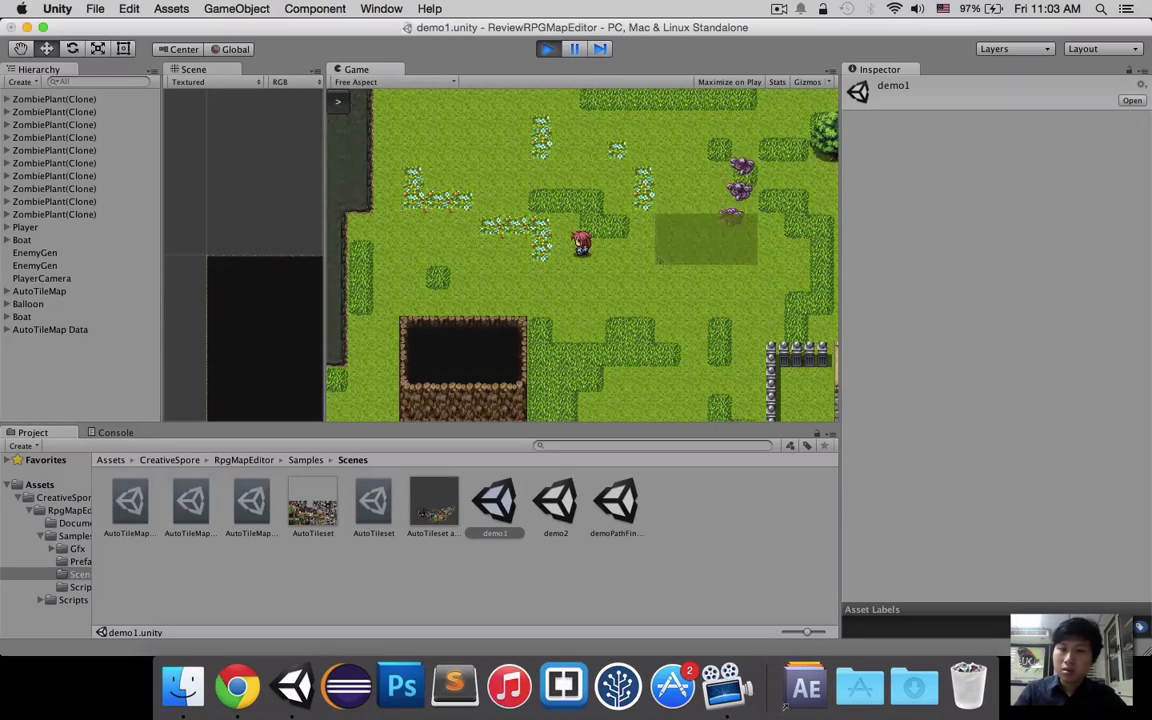
left_click(718, 221)
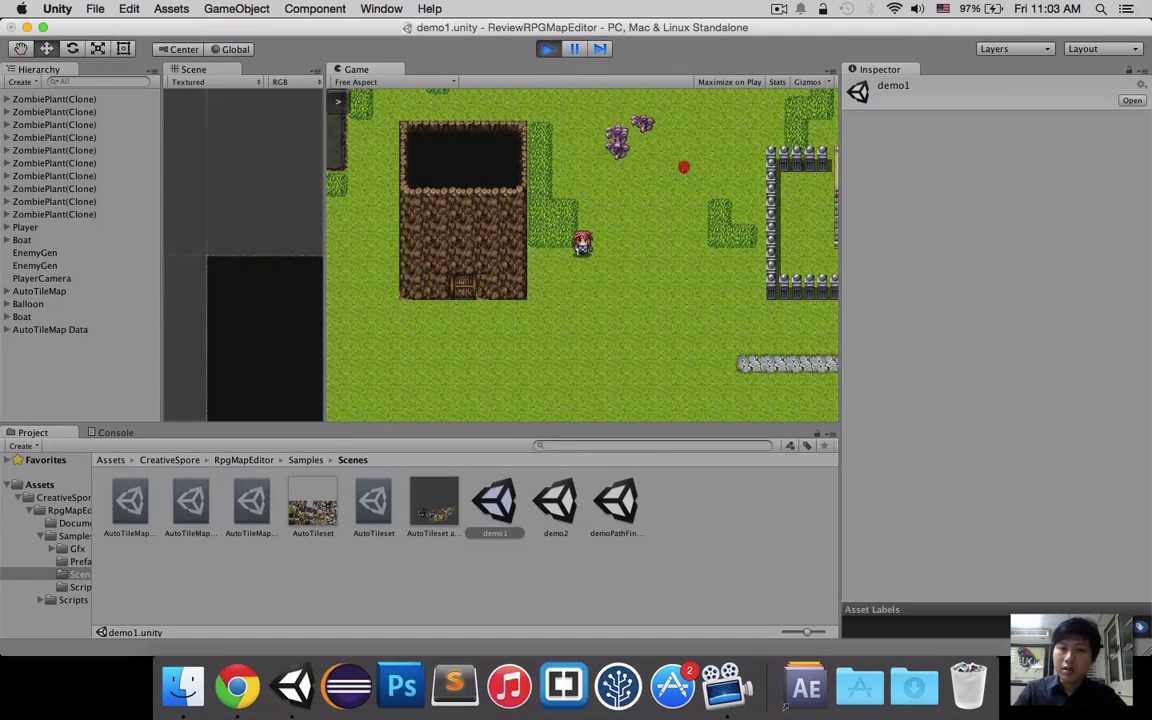
Step: Paint grass over the dirt and fence tiles, plus two dark tiles under the player
left_click(563, 121)
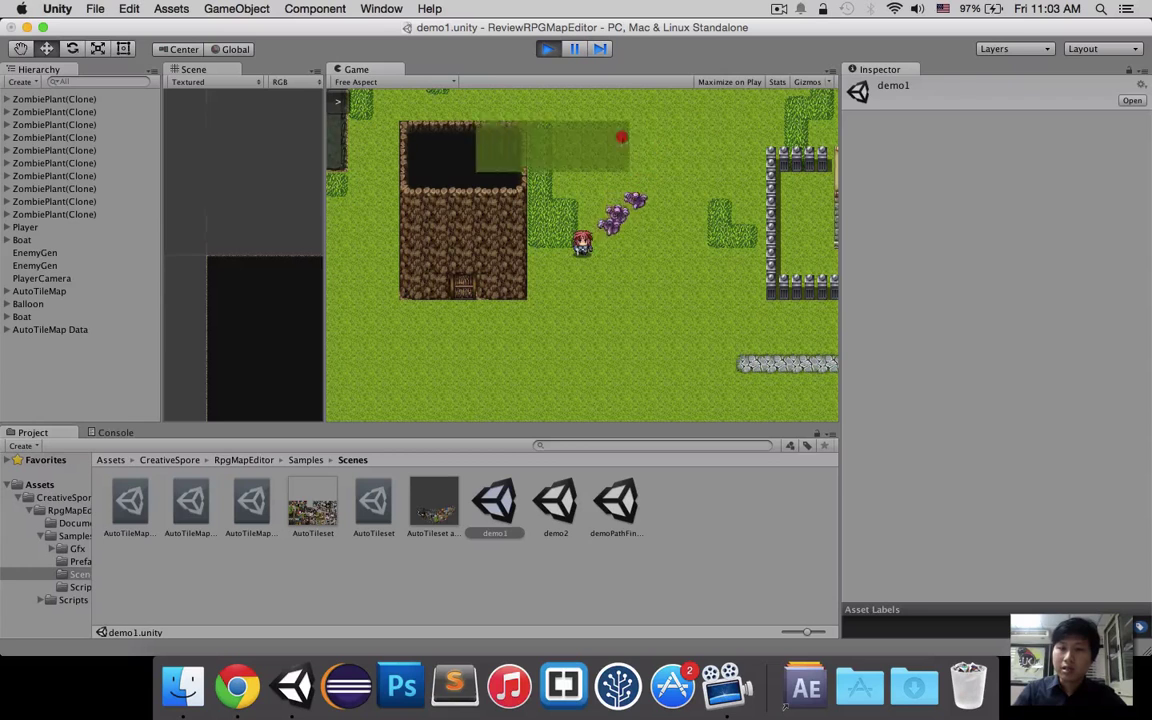
mouse_move(728, 255)
left_mouse_down()
mouse_move(560, 301)
mouse_move(458, 237)
mouse_move(404, 245)
left_mouse_up()
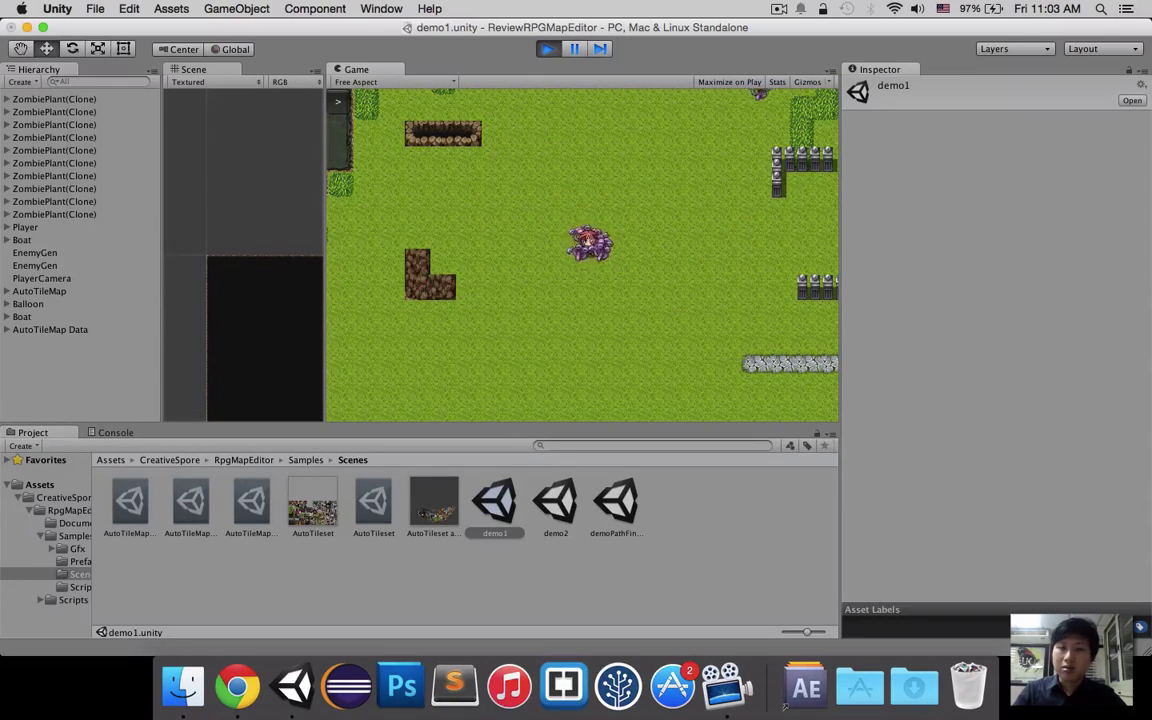
left_click(501, 252)
left_click(581, 239)
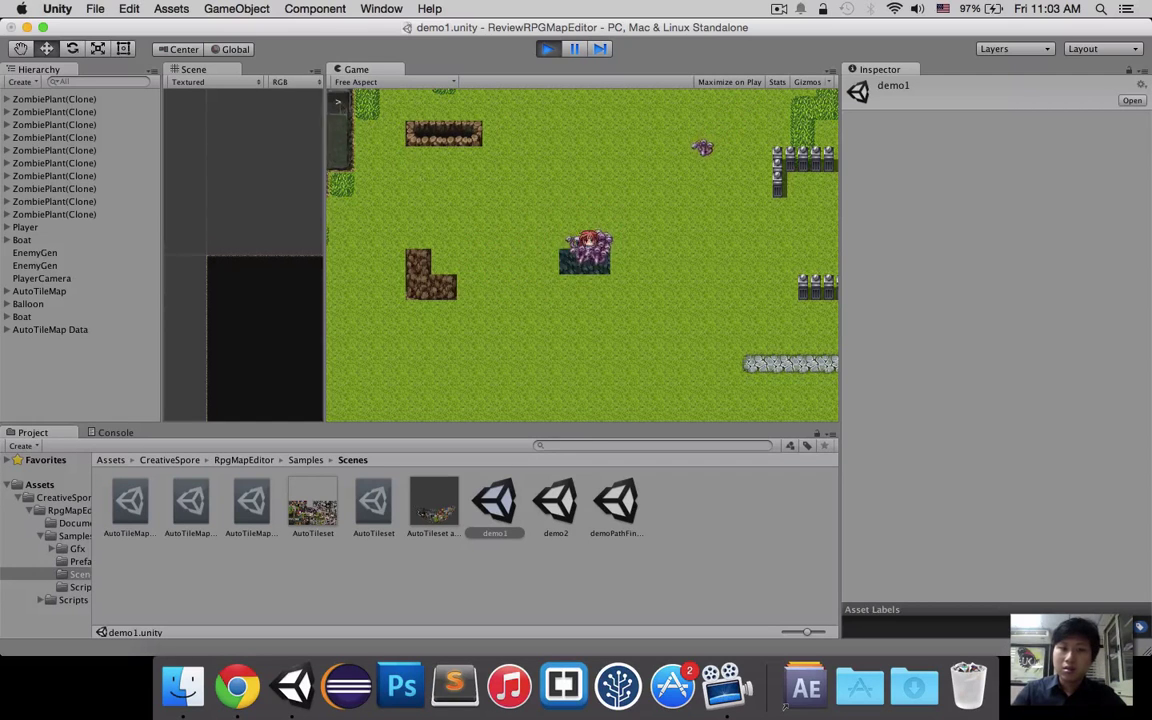
Step: Paint brown dirt blocks across the grass from the palette, collapse it, and stop the game
left_click(338, 102)
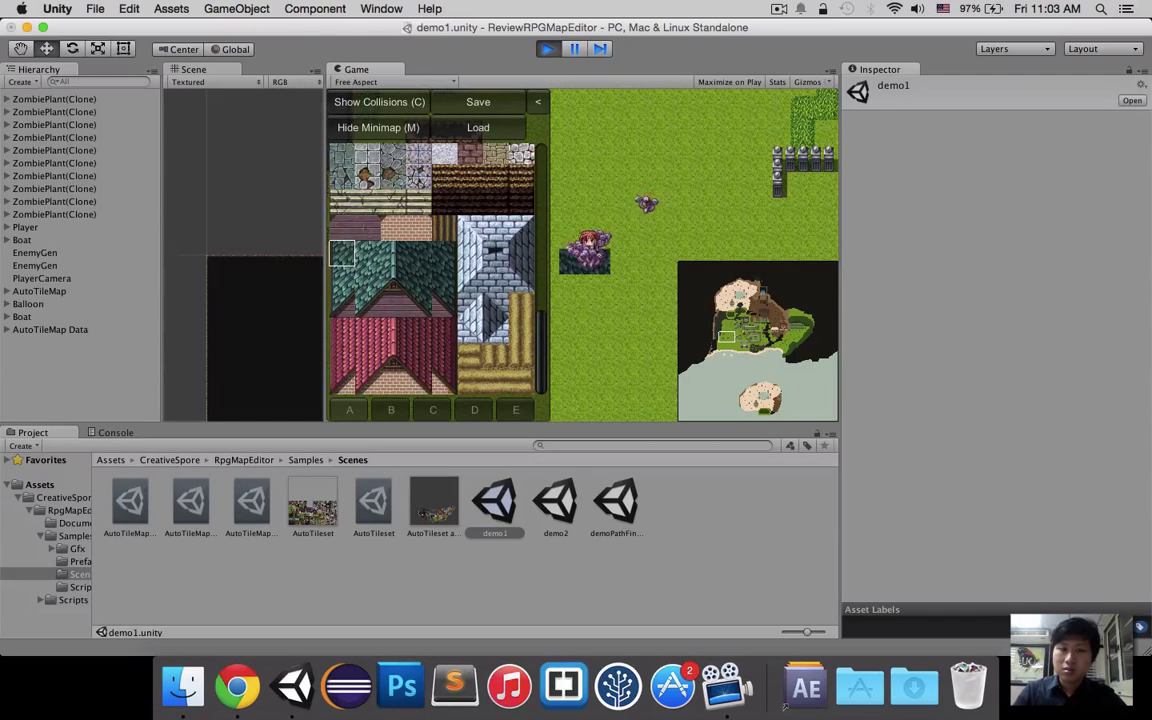
left_click(360, 220)
left_click_drag(623, 158, 725, 185)
left_click_drag(650, 210, 575, 250)
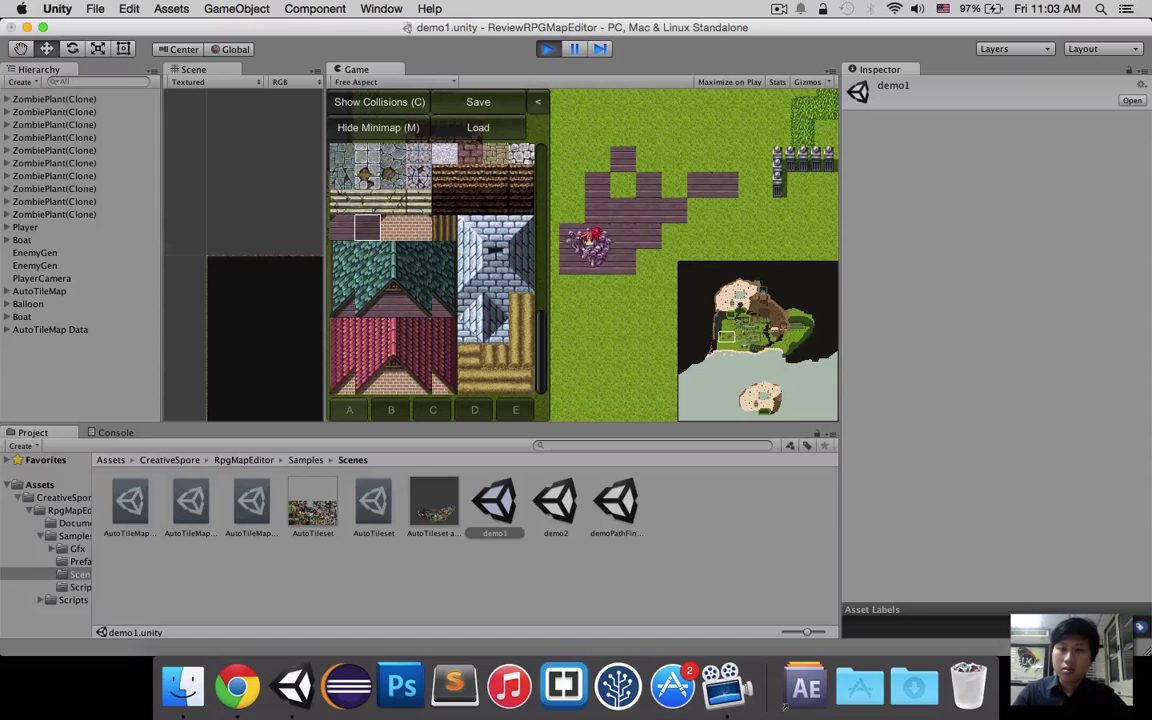
left_click_drag(576, 185, 622, 185)
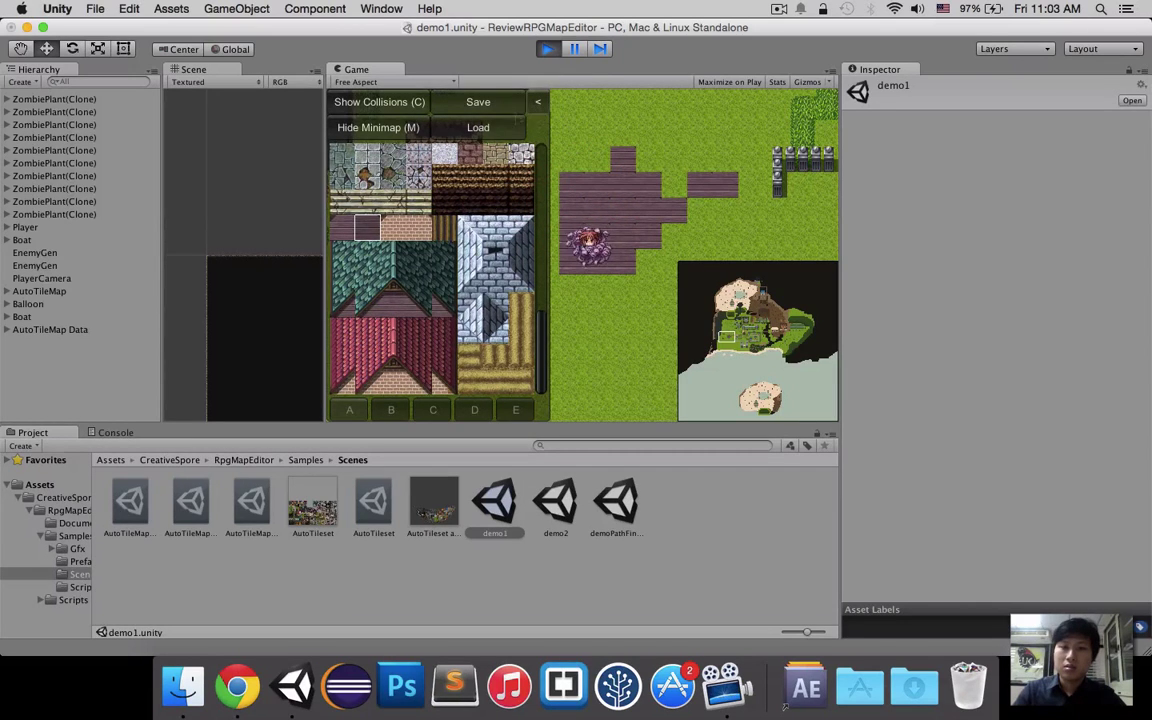
left_click(538, 102)
left_click(547, 49)
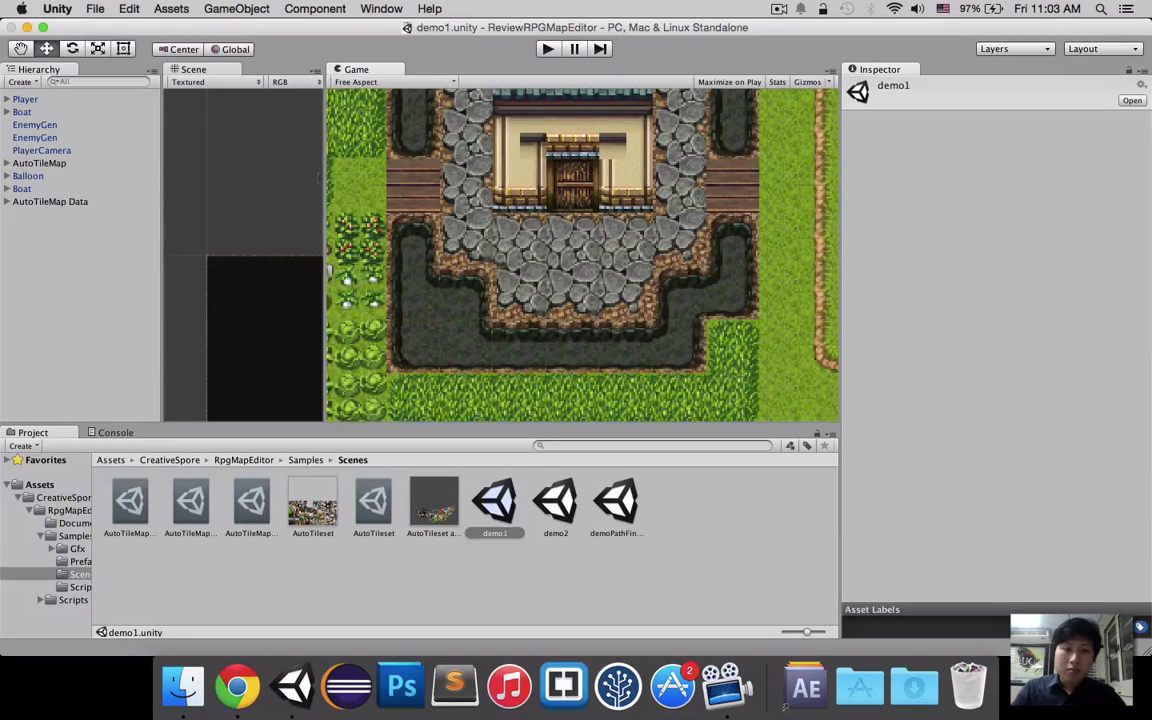
Step: Widen the Scene view, pan to show the whole map, and select the AutoTileset texture
left_click_drag(322, 175, 668, 175)
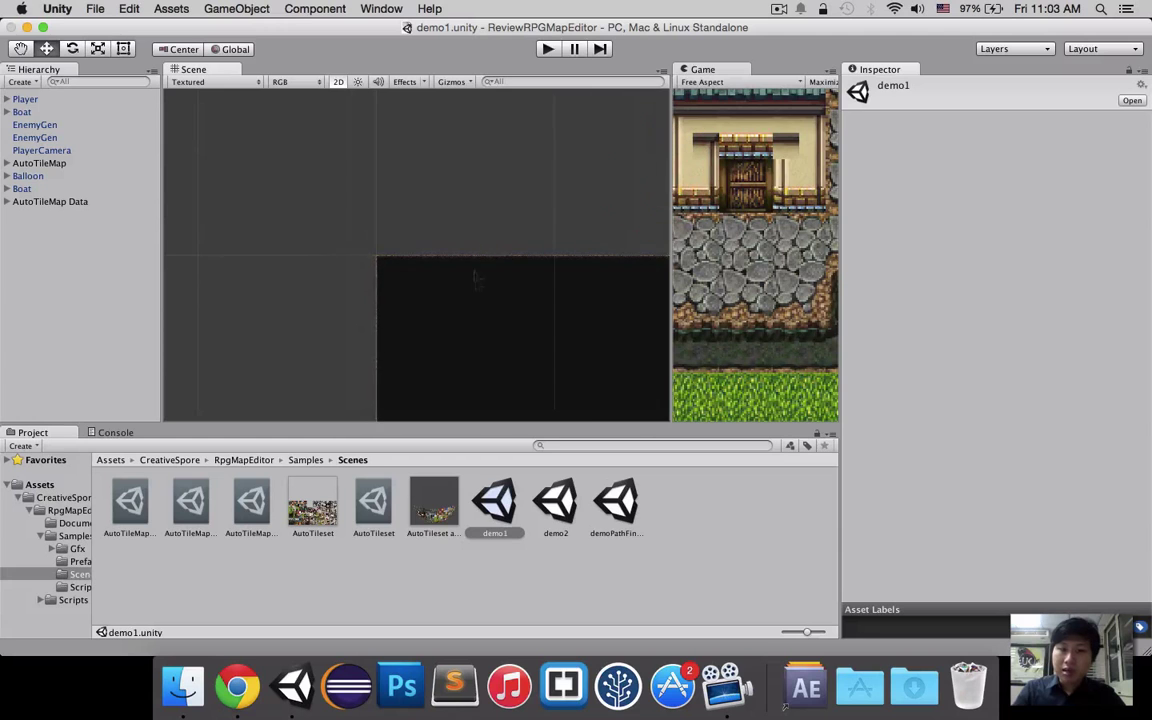
left_click_drag(485, 296, 420, 262)
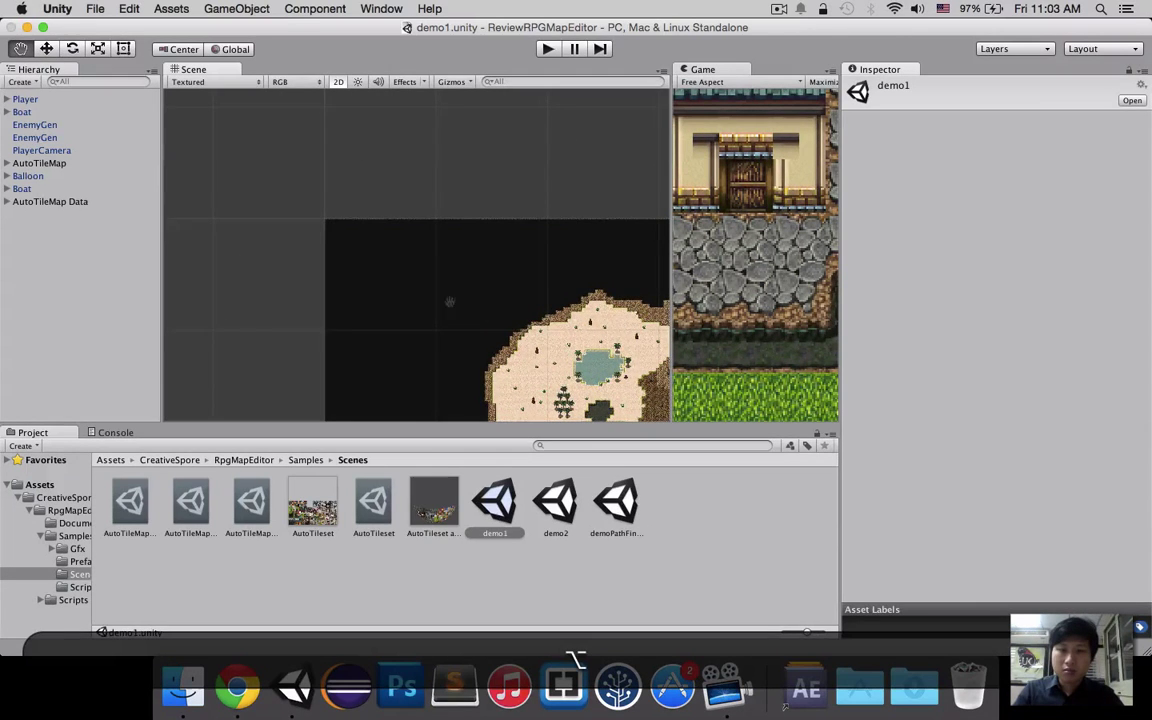
left_click_drag(447, 303, 334, 90)
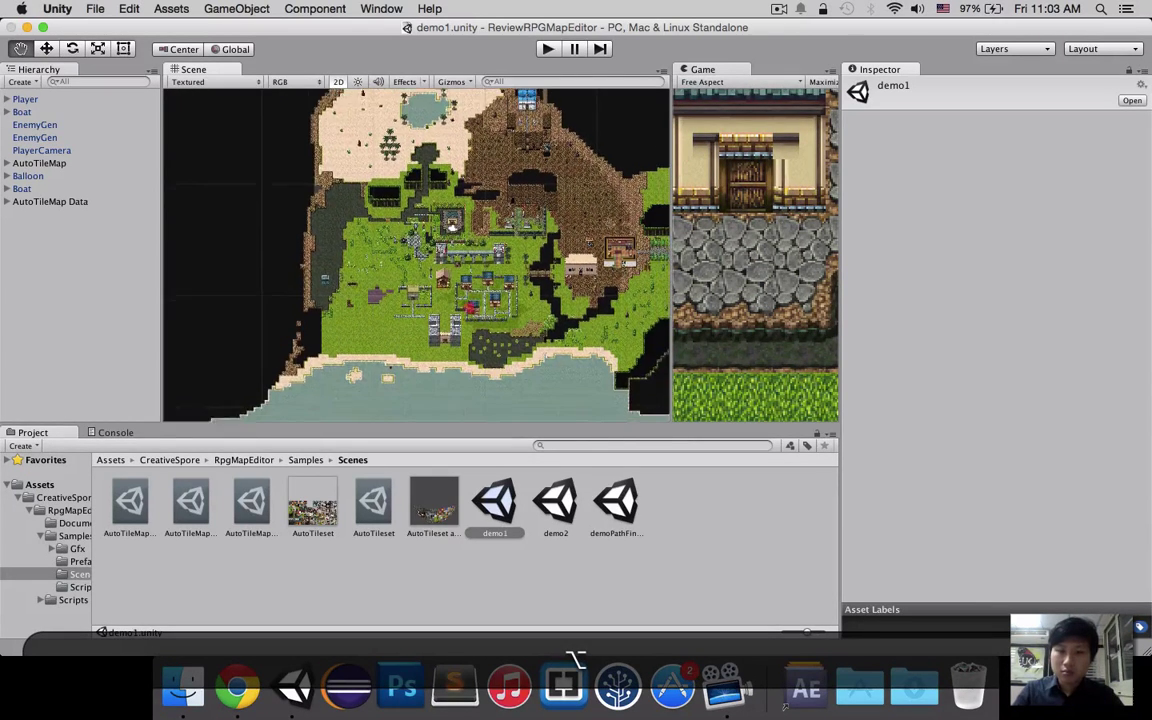
left_click_drag(350, 200, 424, 257)
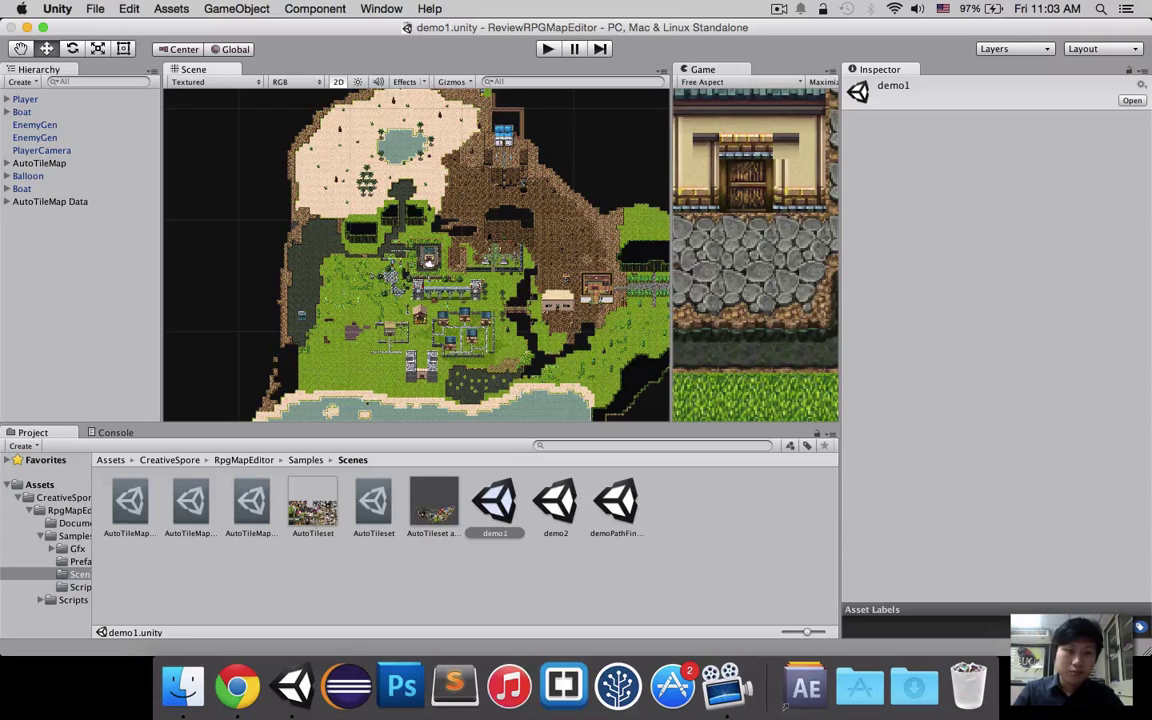
left_click(312, 505)
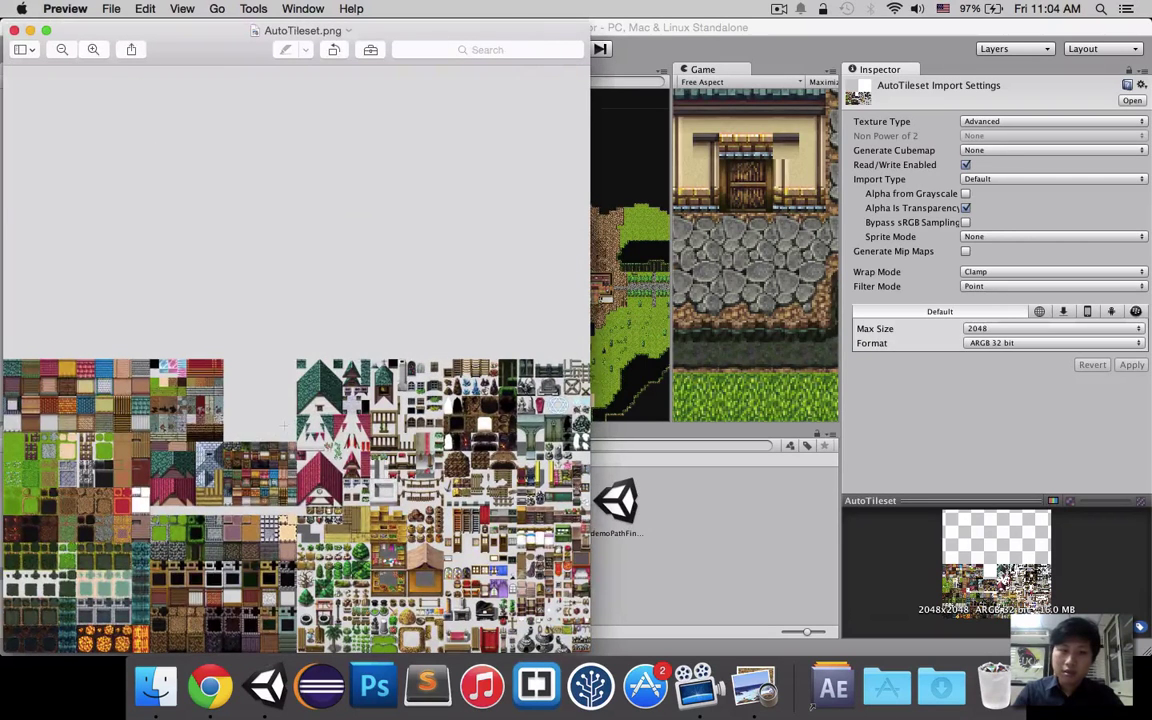
Step: Close the AutoTileset image and open the RPG Map Editor Manual from the Documentation folder
left_click(76, 154)
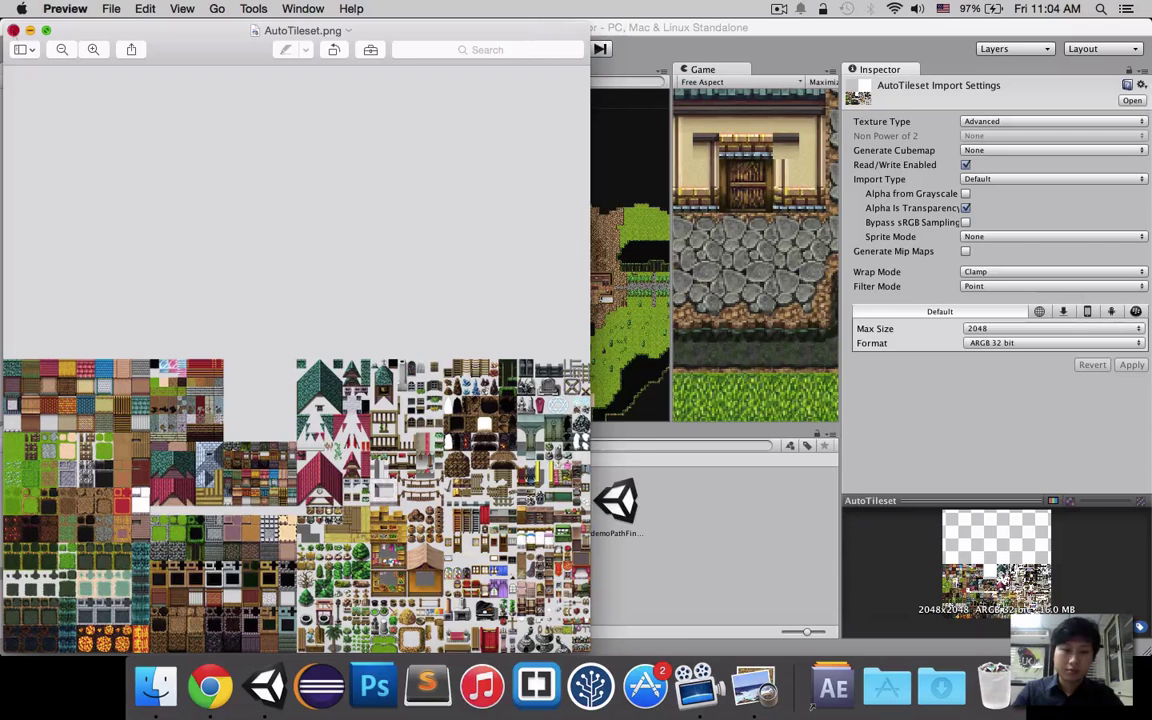
left_click(13, 30)
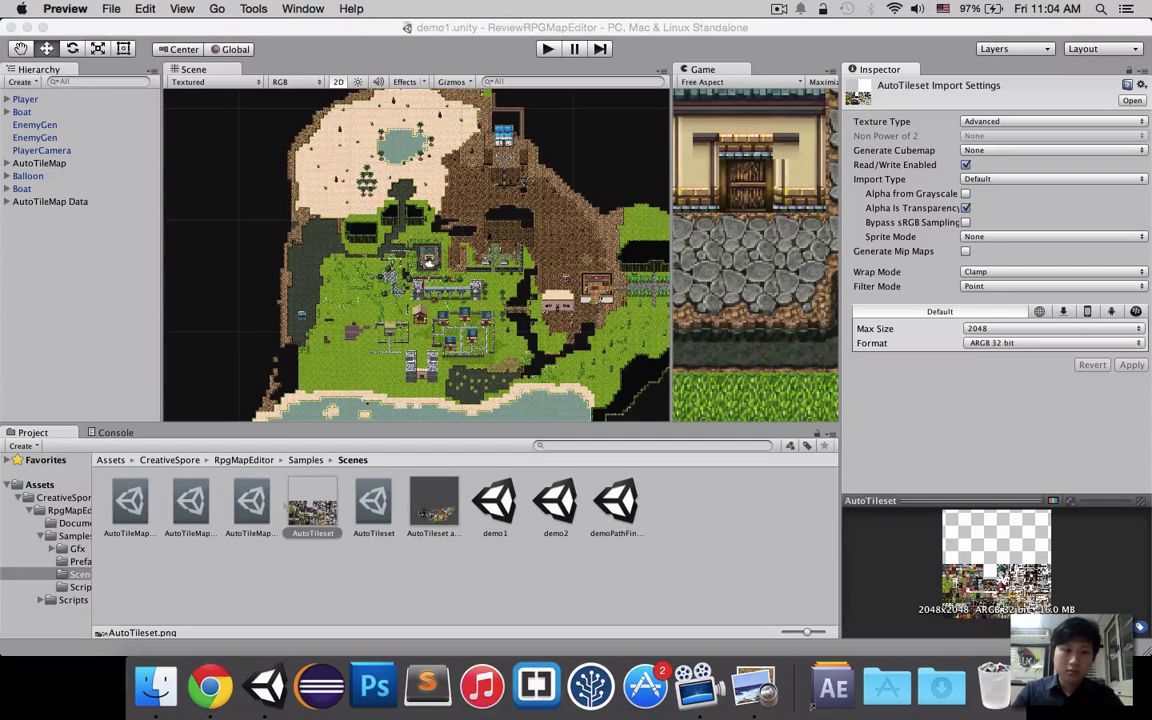
left_click(33, 524)
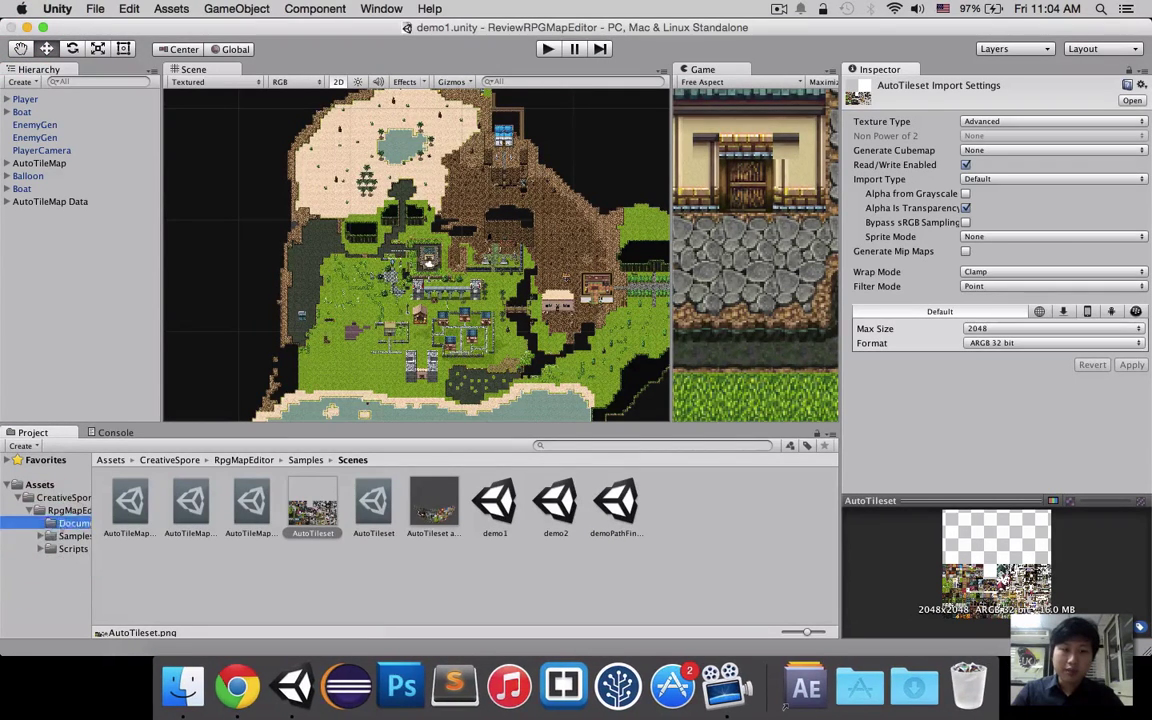
double_click(128, 506)
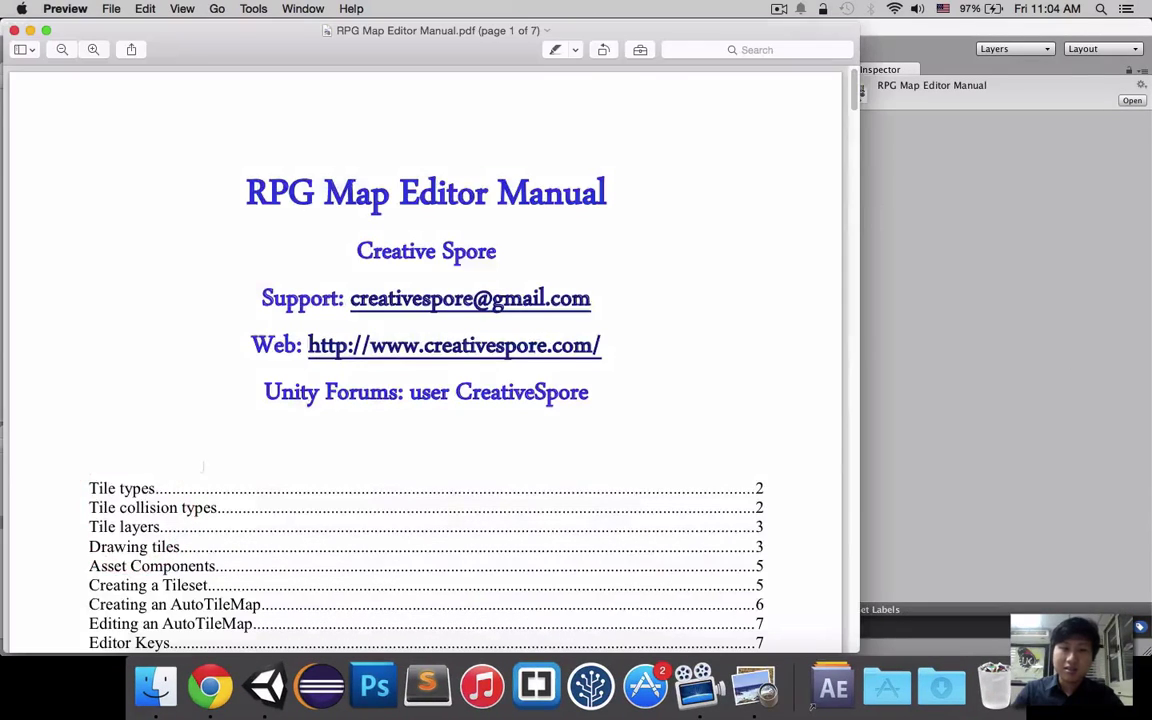
Step: Scroll the manual down to the tile types section on page 2
left_click(128, 352)
scroll(128, 352, "down", 2)
scroll(54, 342, "down", 3)
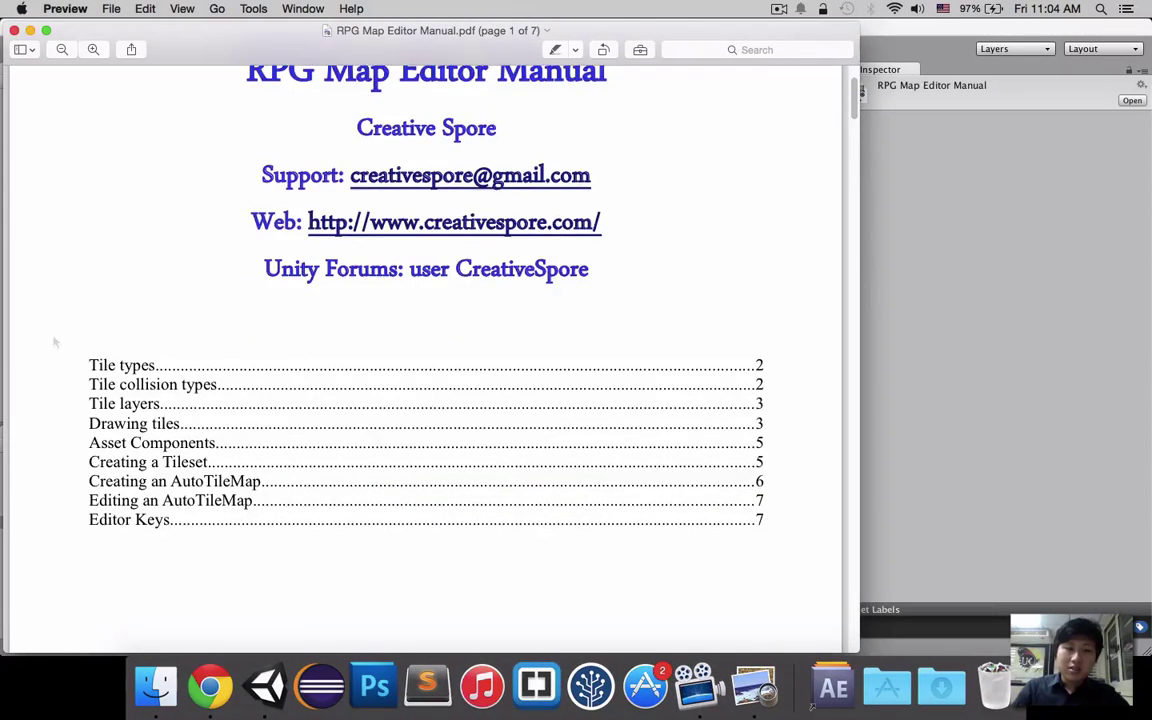
scroll(54, 342, "down", 3)
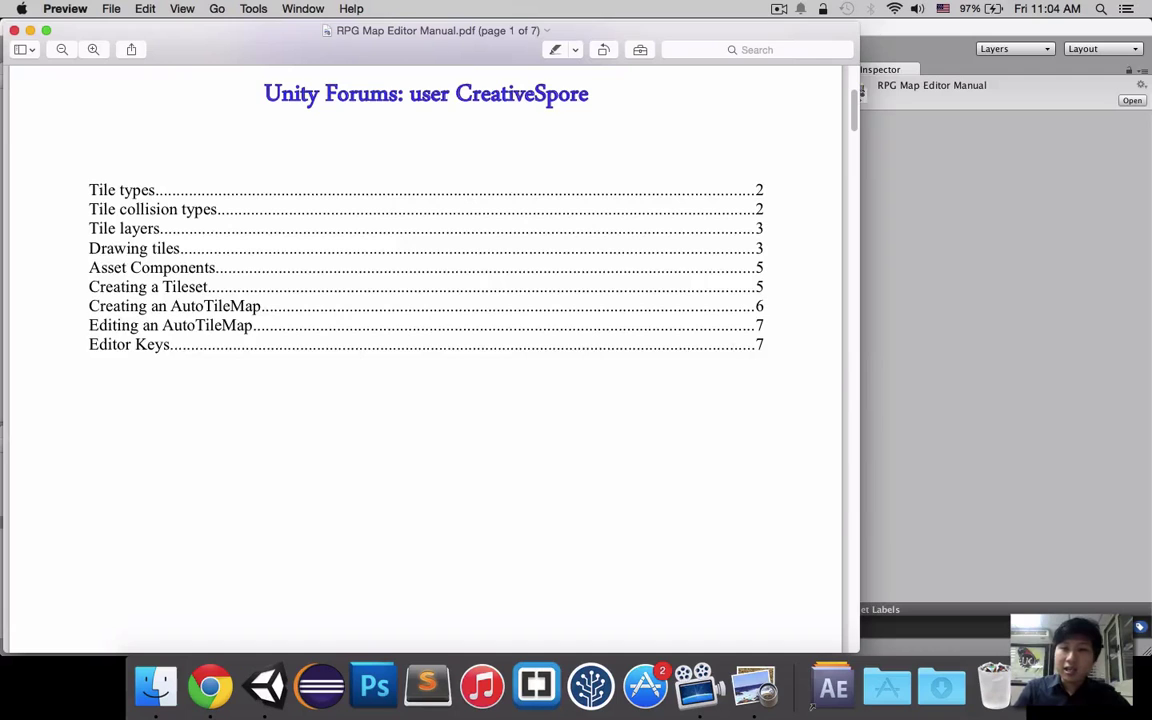
left_click(680, 406)
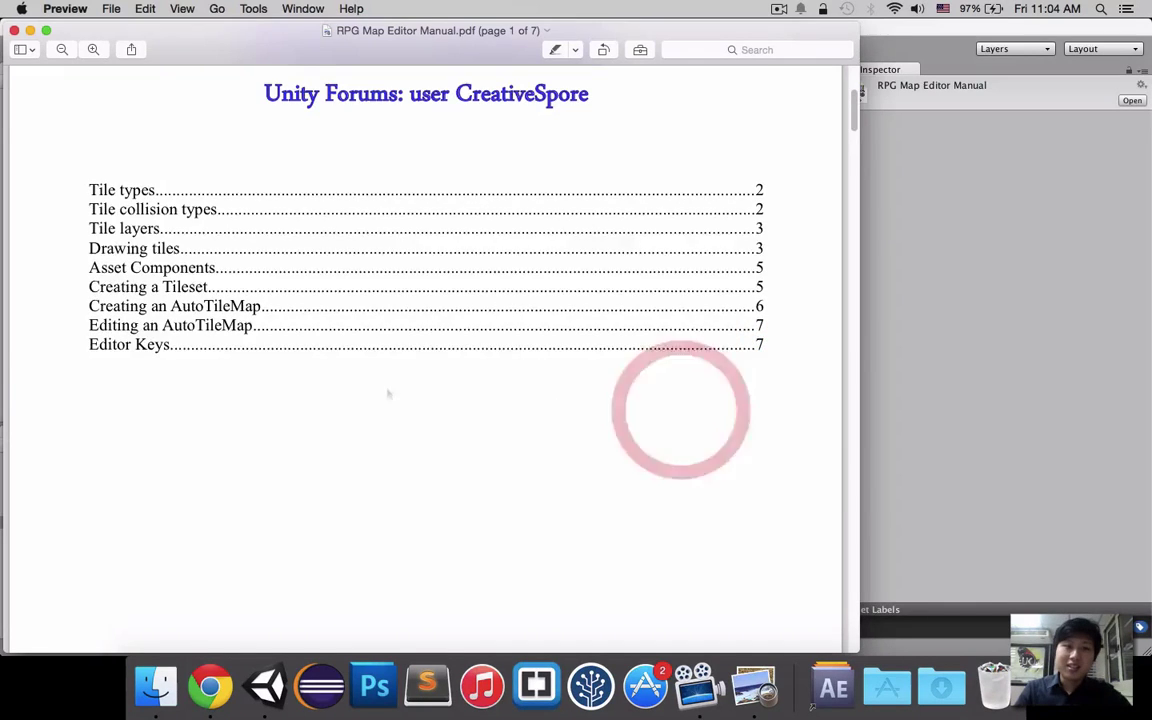
scroll(269, 354, "down", 5)
scroll(269, 354, "down", 5)
scroll(249, 339, "down", 2)
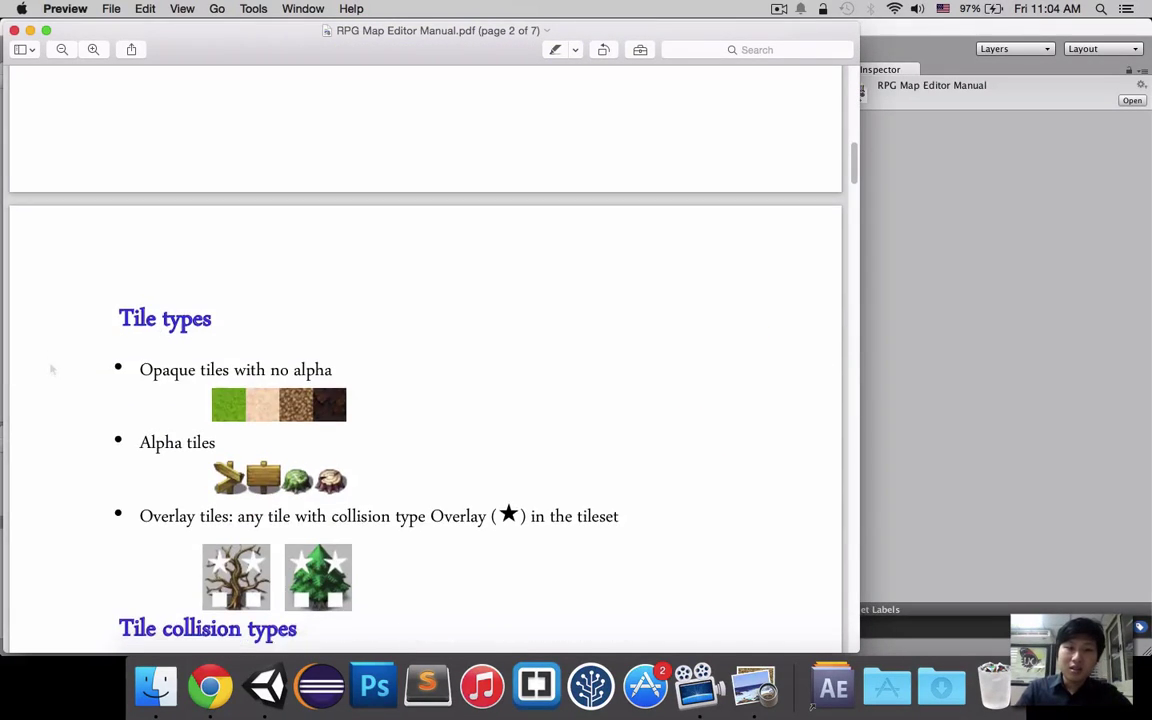
scroll(73, 364, "down", 2)
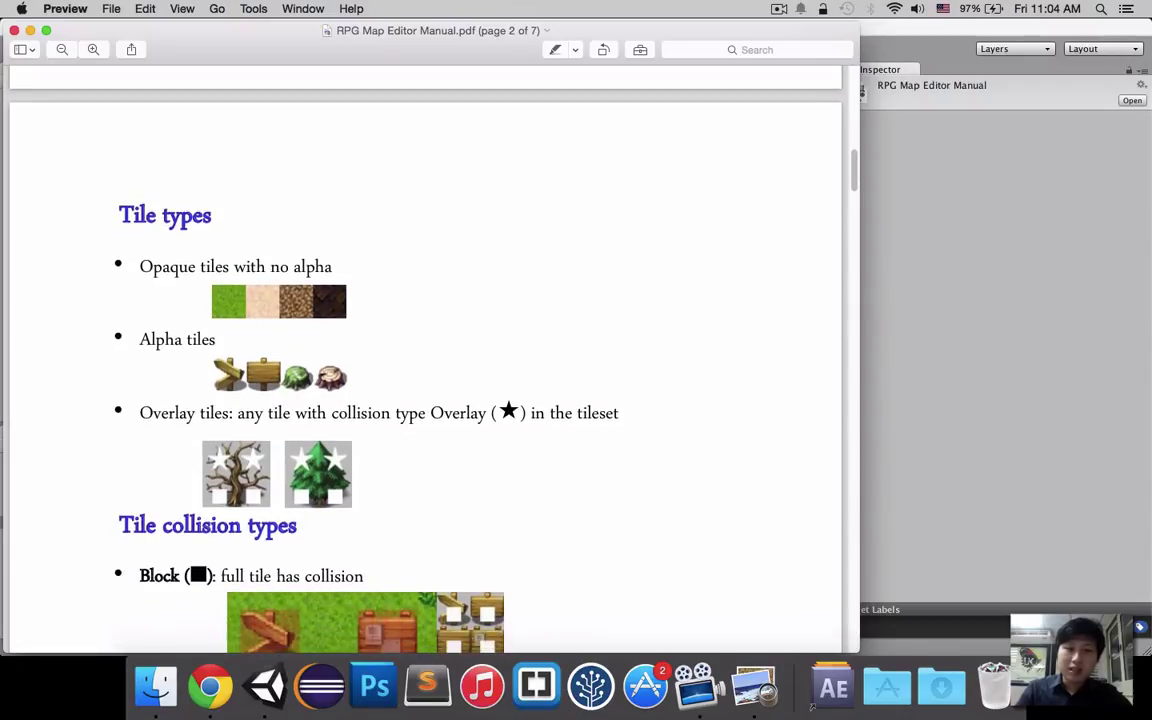
Step: Highlight the Opaque tiles, Alpha tiles and Overlay entries while reading on
left_click_drag(141, 266, 338, 265)
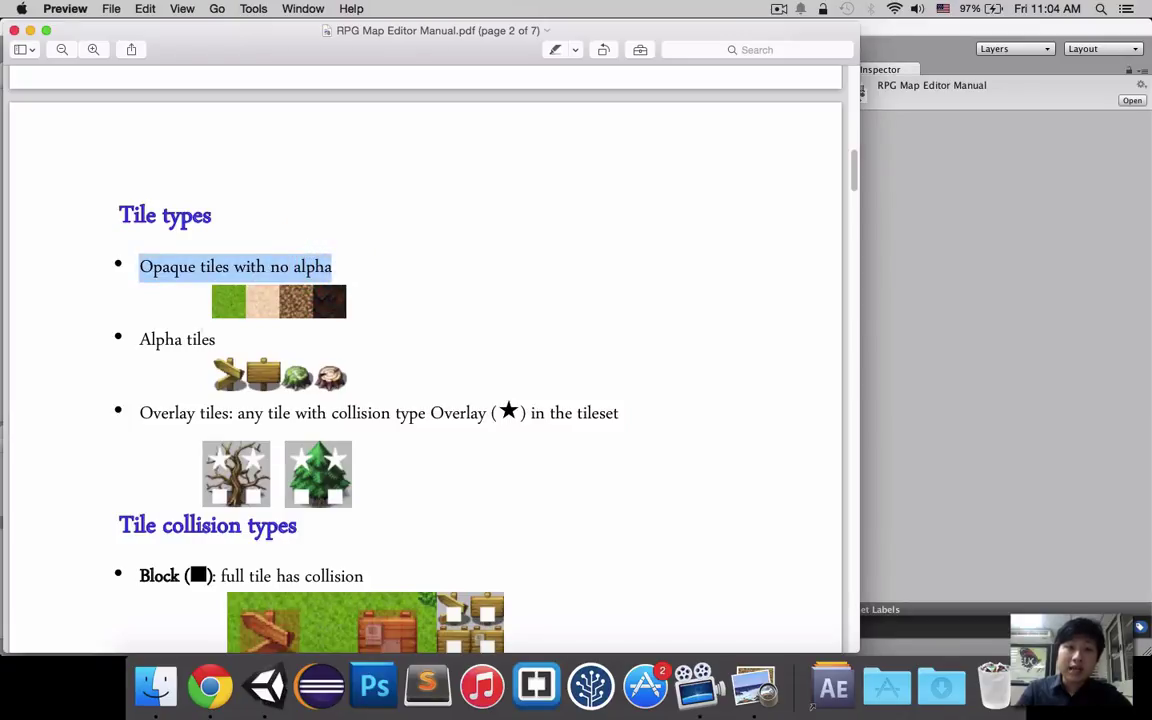
left_click_drag(141, 340, 222, 339)
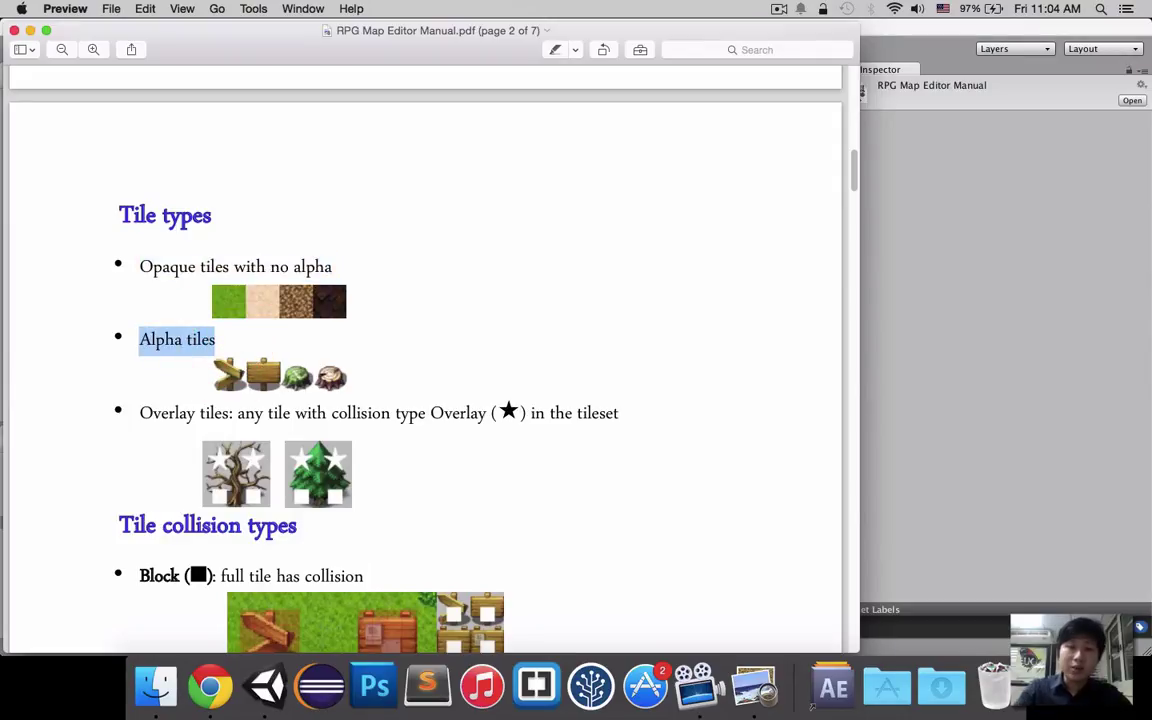
left_click(206, 420)
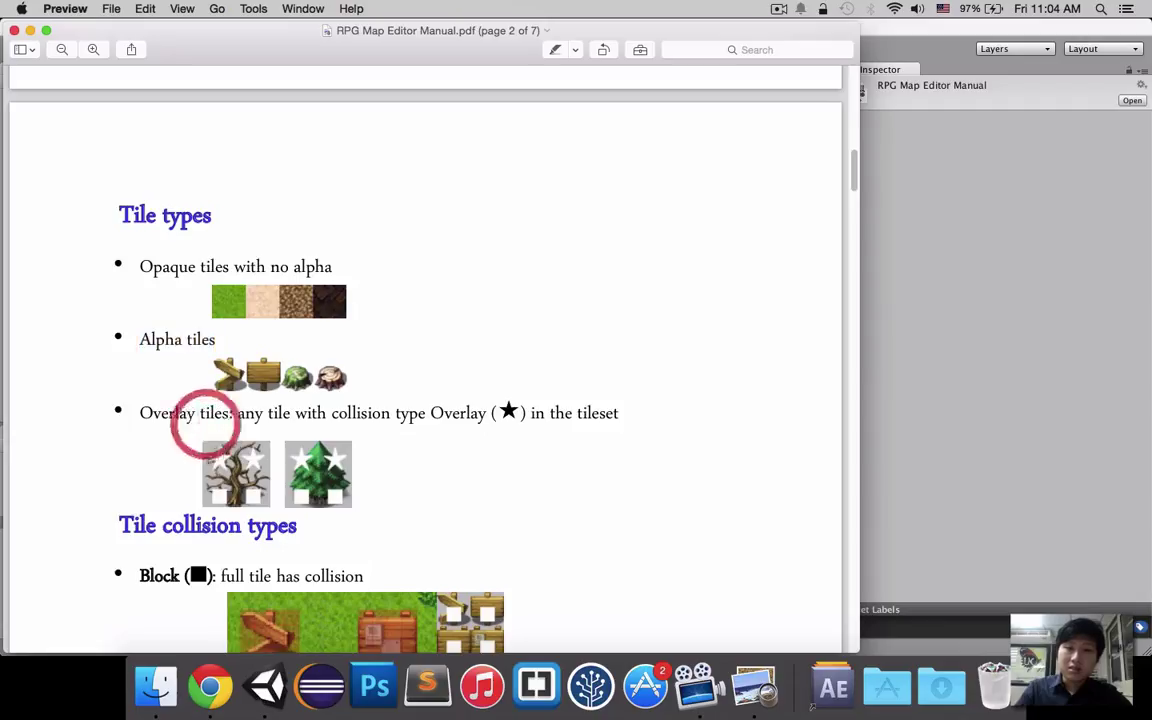
scroll(212, 414, "down", 1)
double_click(167, 390)
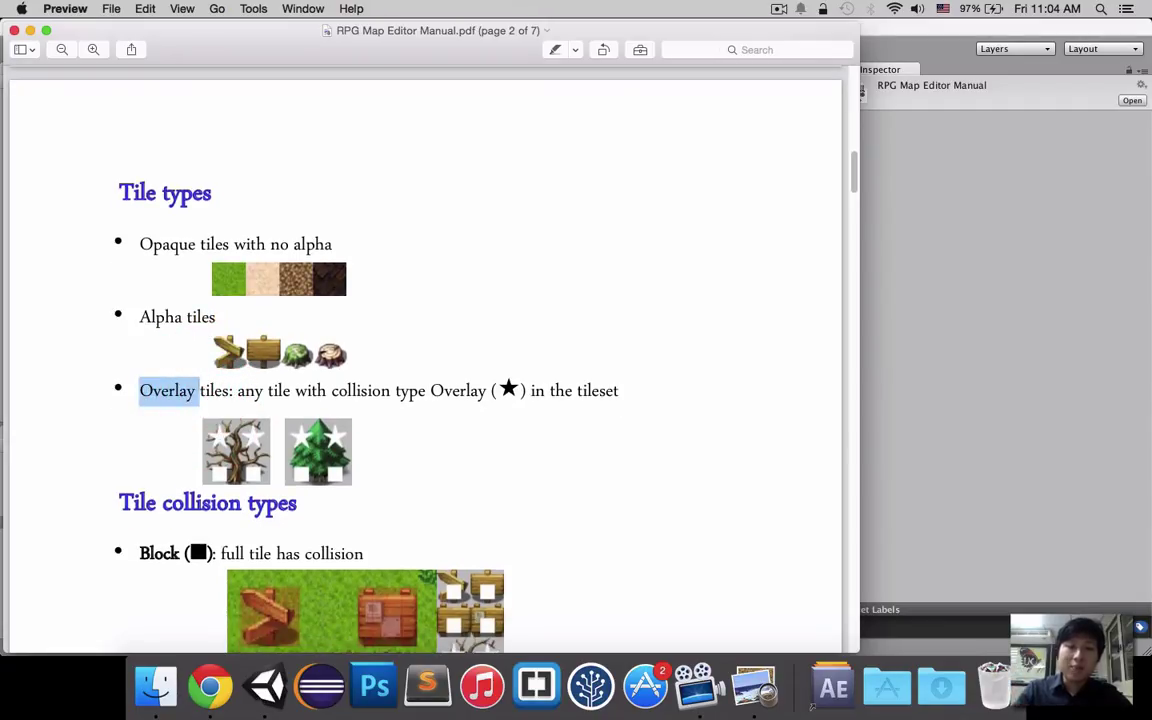
left_click(449, 393)
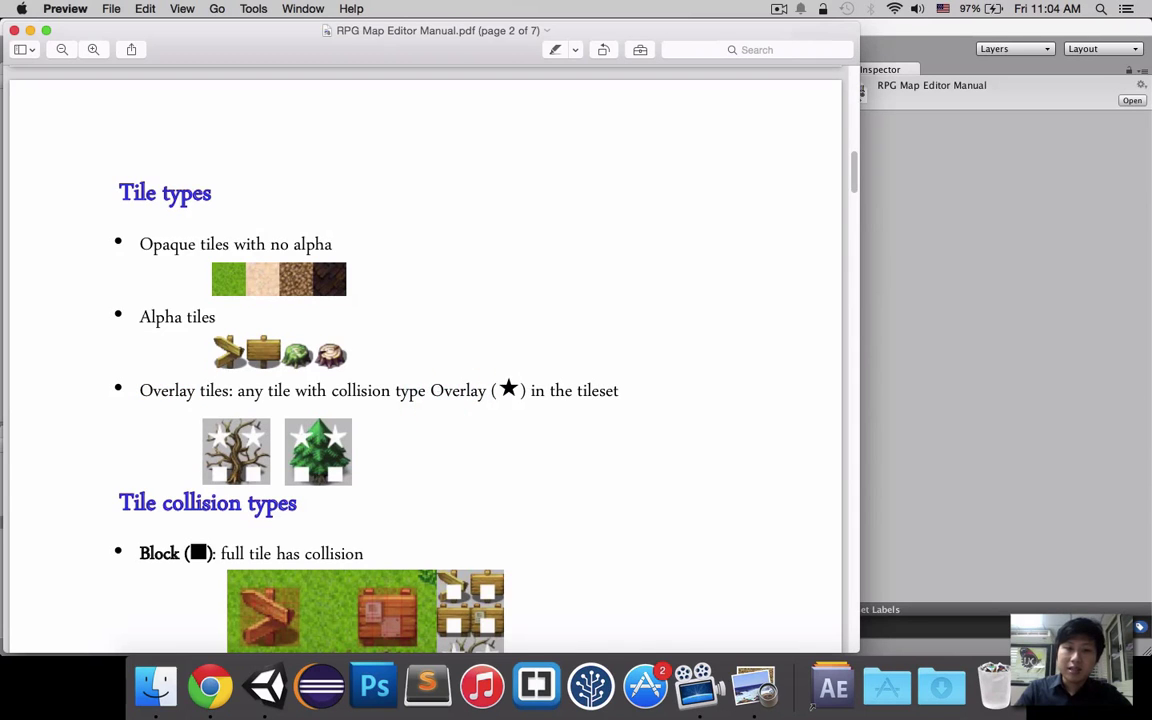
scroll(425, 360, "down", 3)
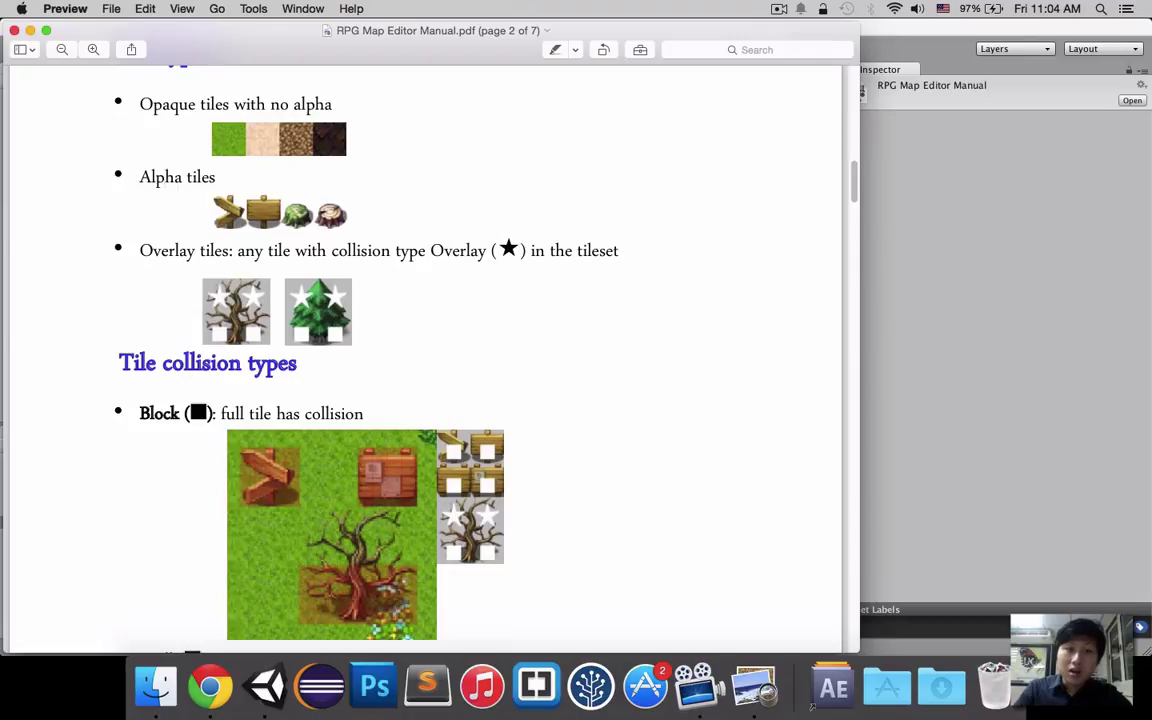
left_click_drag(139, 177, 215, 178)
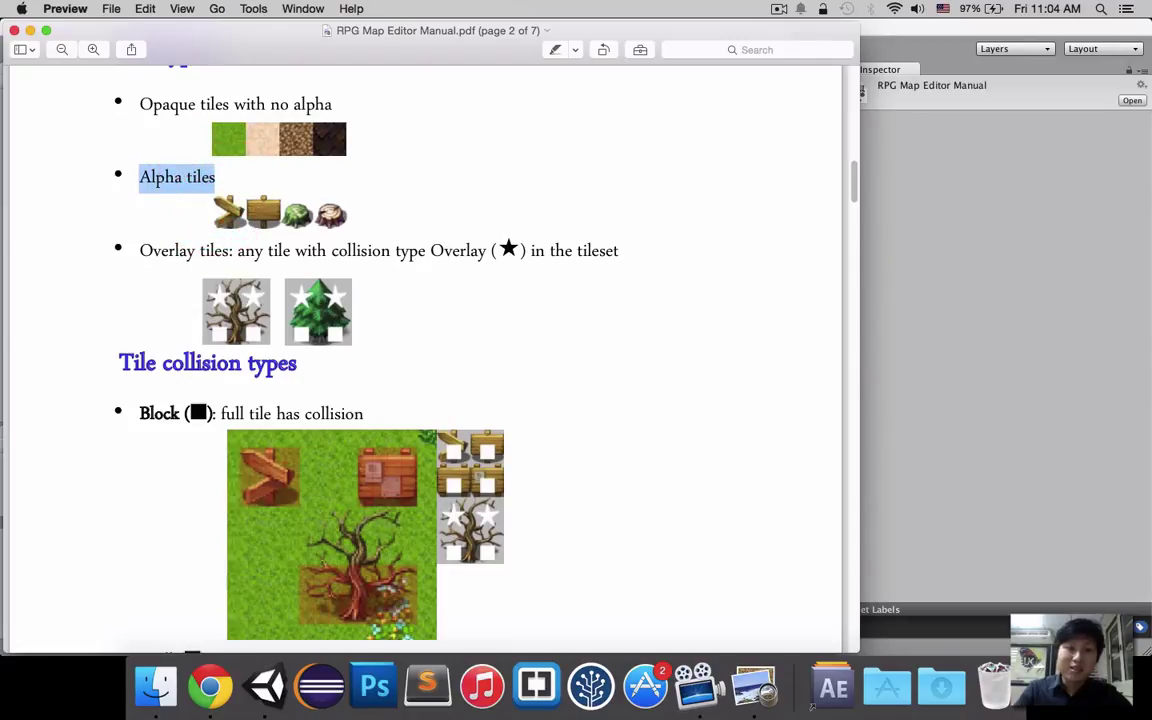
left_click_drag(222, 250, 256, 250)
scroll(256, 196, "down", 3)
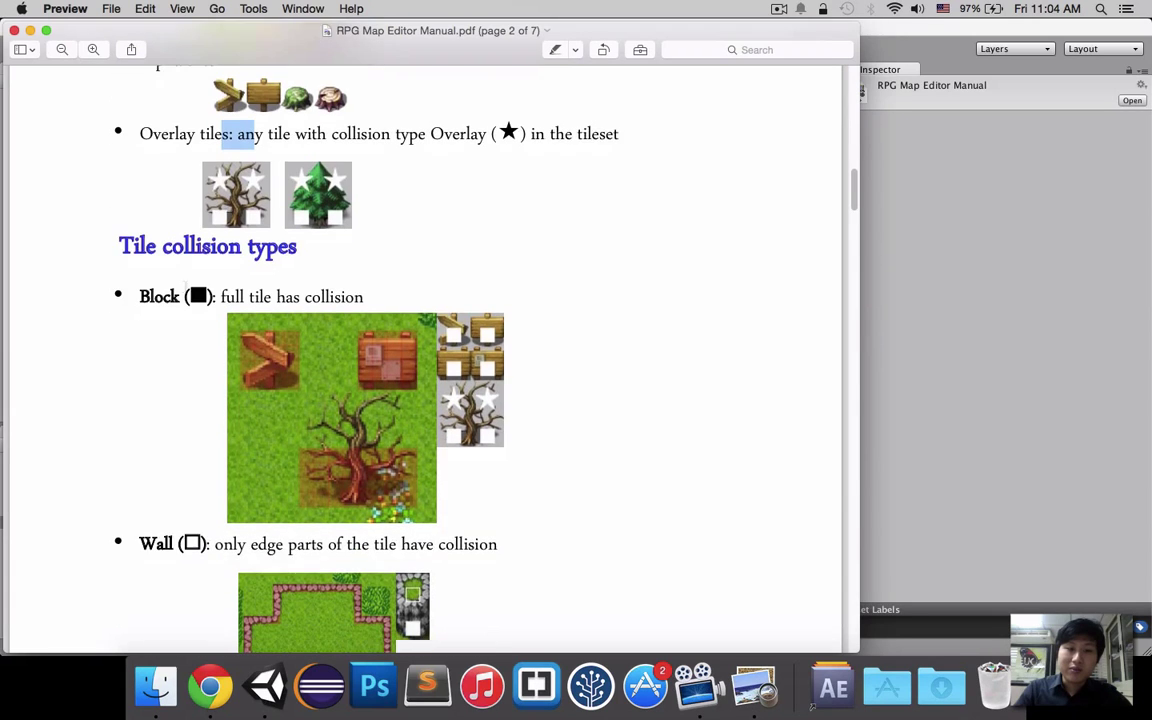
scroll(170, 275, "down", 2)
left_click_drag(139, 246, 183, 247)
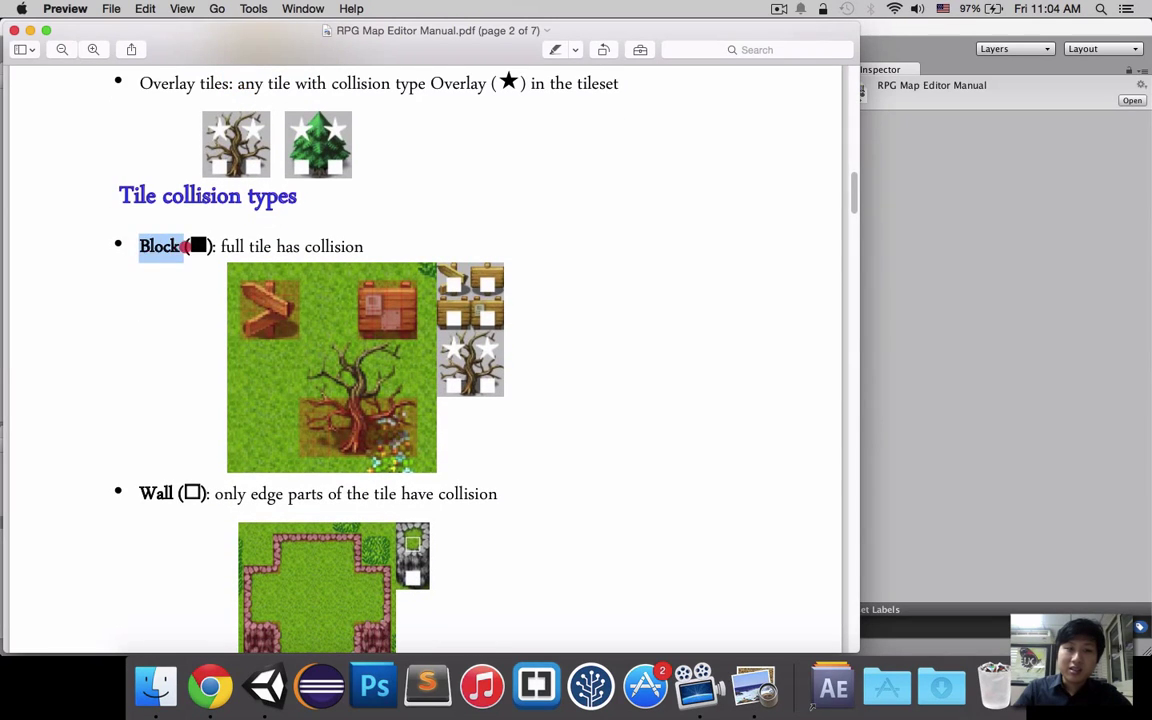
scroll(174, 310, "down", 1)
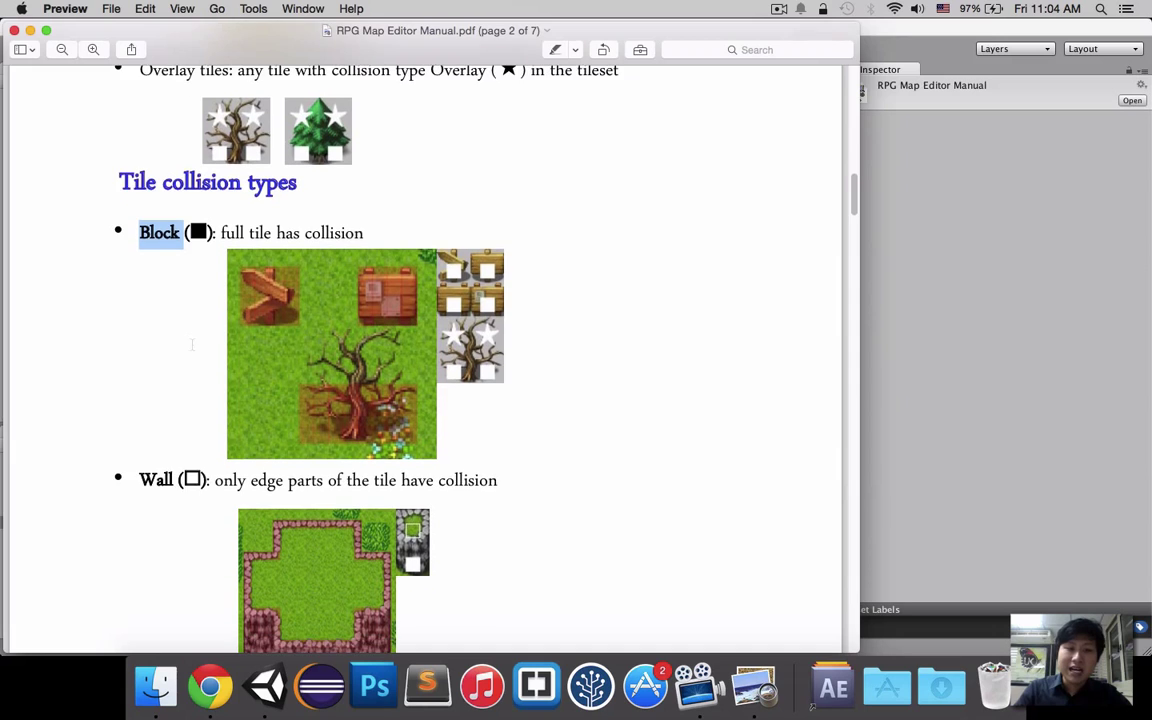
scroll(175, 350, "down", 1)
left_click(142, 196)
scroll(170, 250, "down", 1)
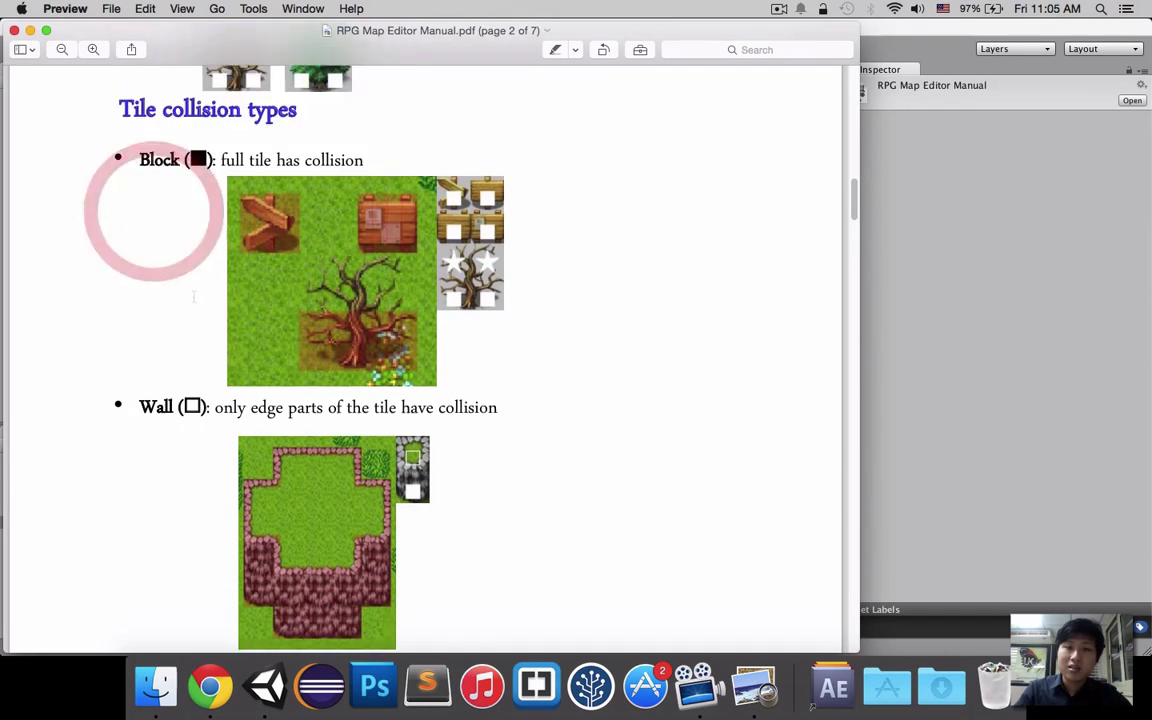
scroll(193, 296, "down", 5)
left_click_drag(134, 447, 186, 445)
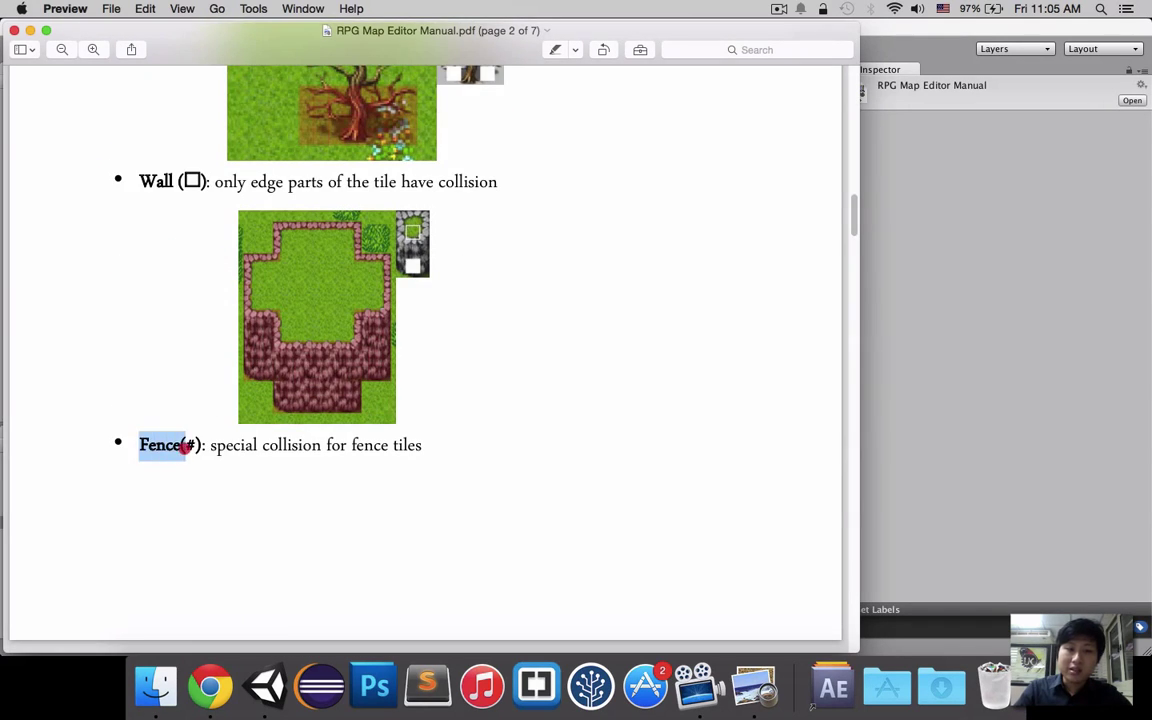
scroll(152, 418, "down", 5)
scroll(150, 412, "down", 4)
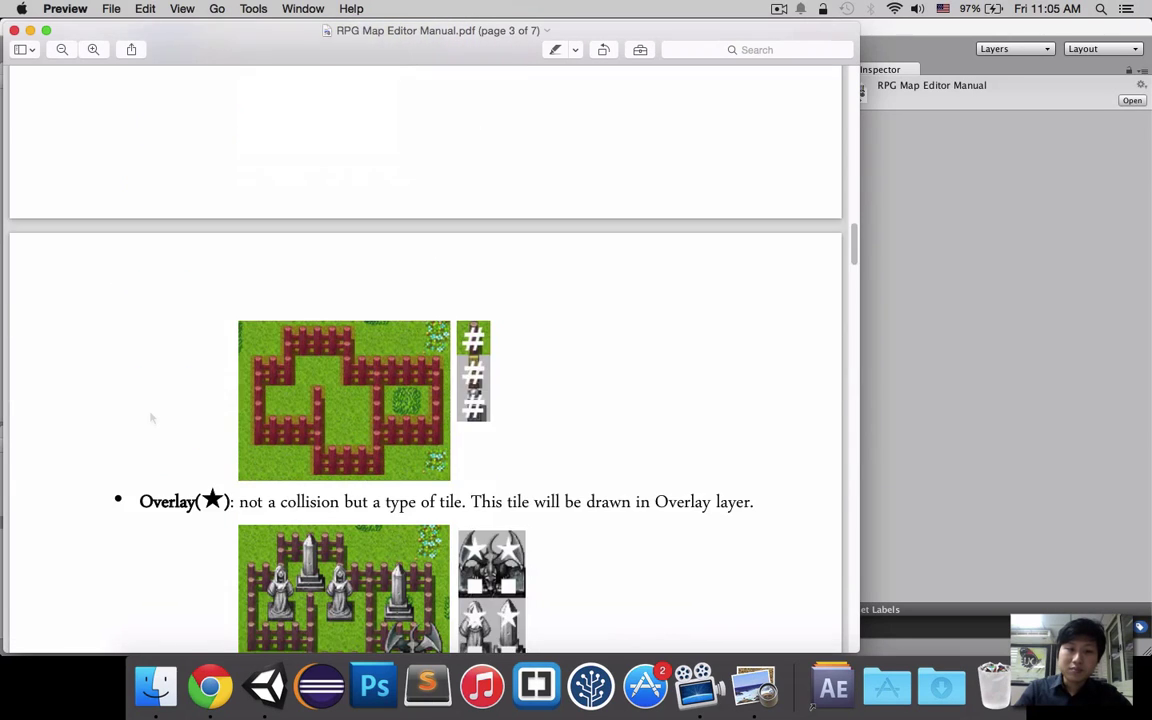
scroll(173, 347, "down", 3)
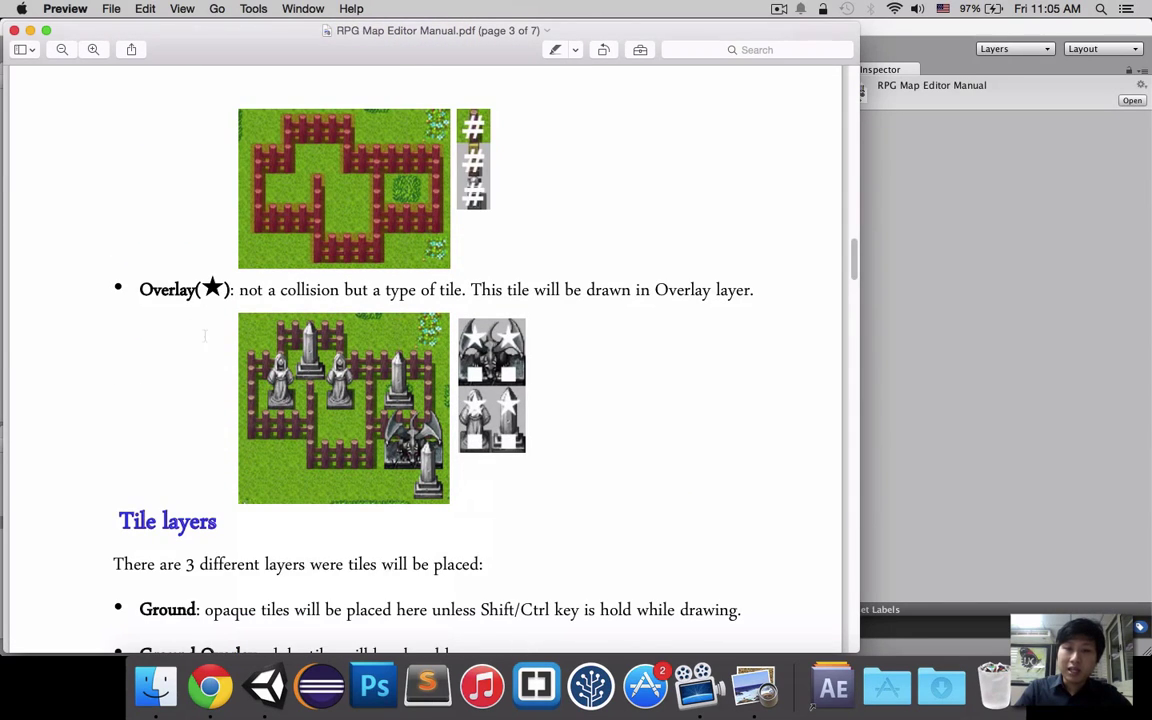
scroll(190, 325, "down", 2)
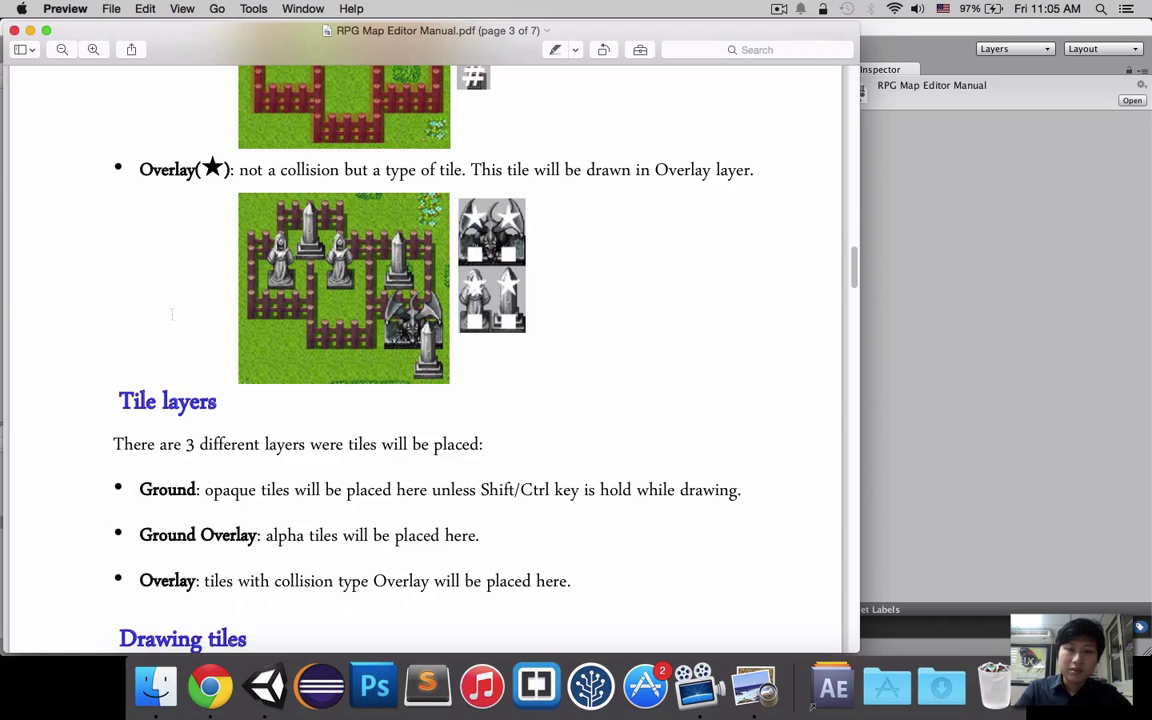
scroll(175, 330, "down", 1)
scroll(178, 345, "down", 1)
scroll(182, 360, "down", 1)
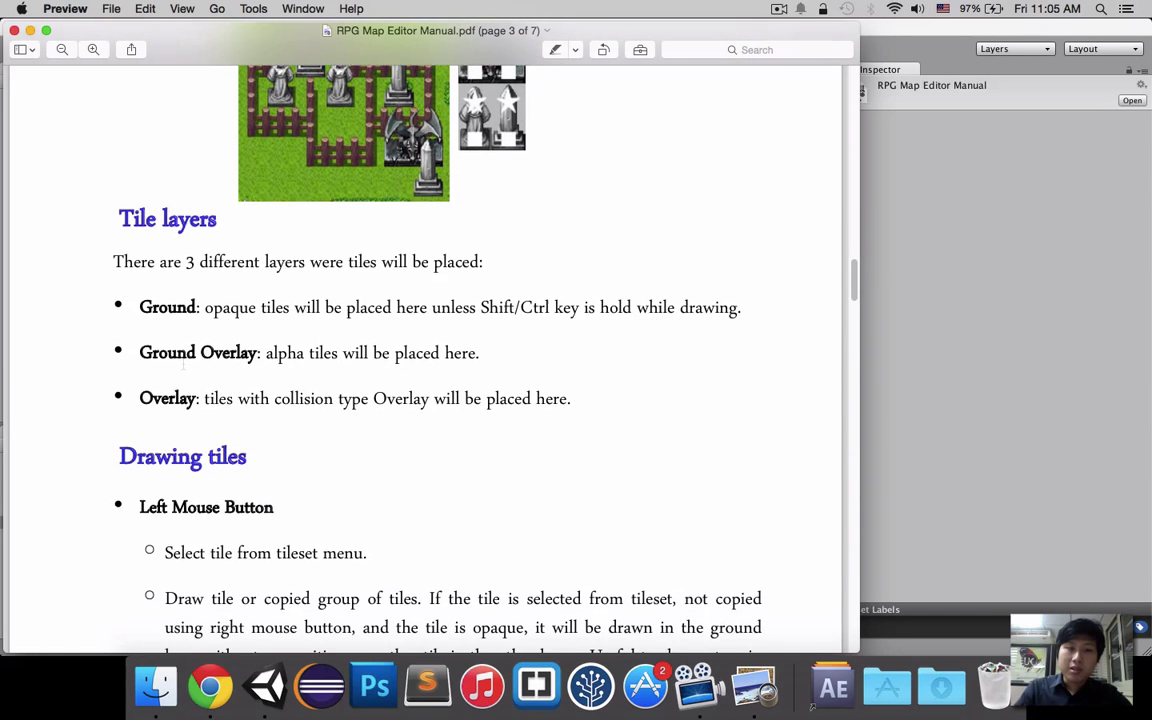
scroll(183, 366, "down", 1)
scroll(187, 352, "down", 1)
left_click_drag(139, 281, 206, 283)
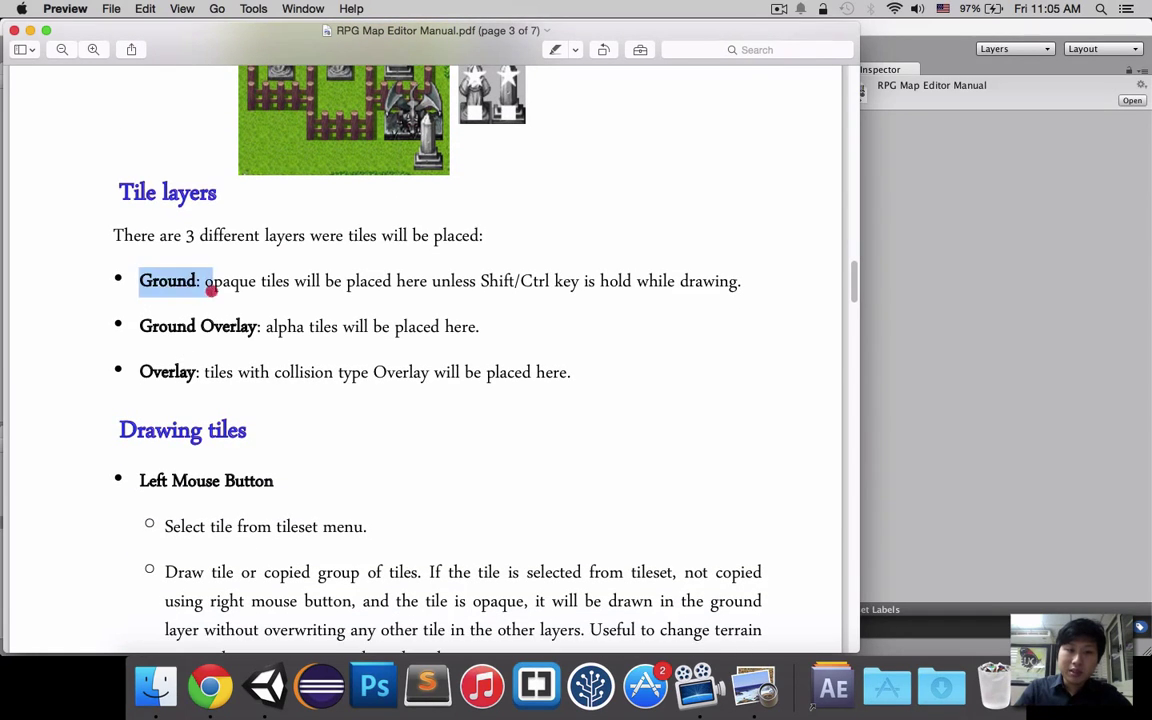
left_click_drag(141, 326, 186, 326)
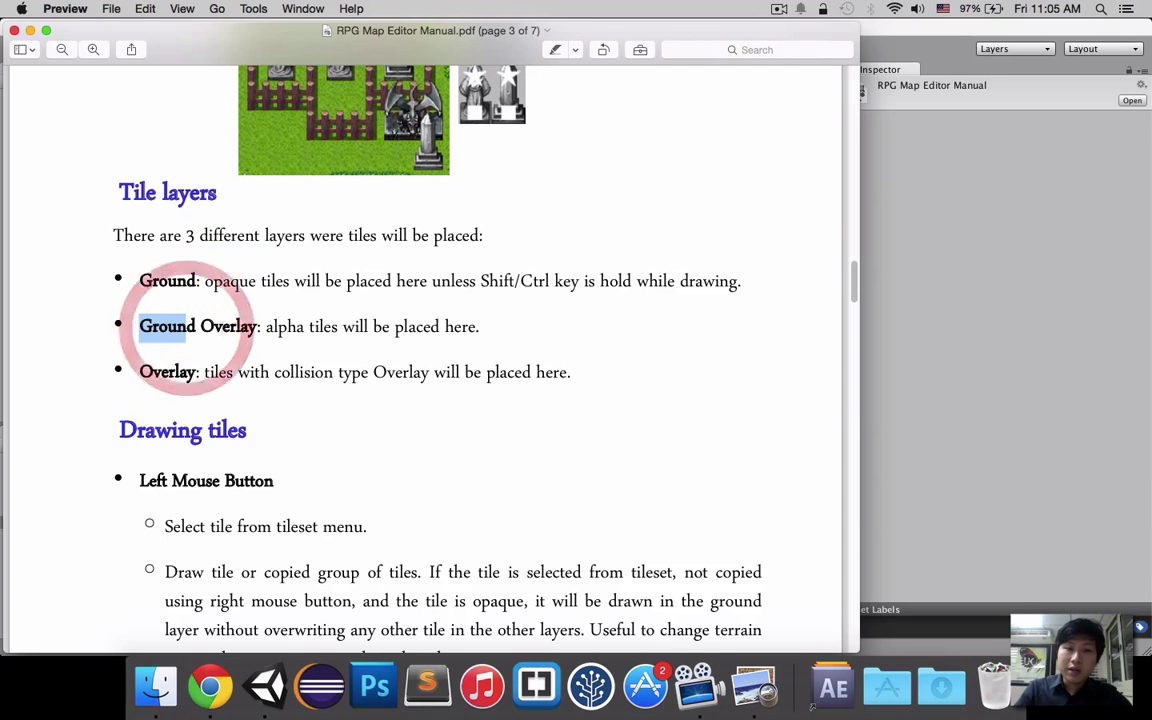
left_click_drag(266, 326, 336, 326)
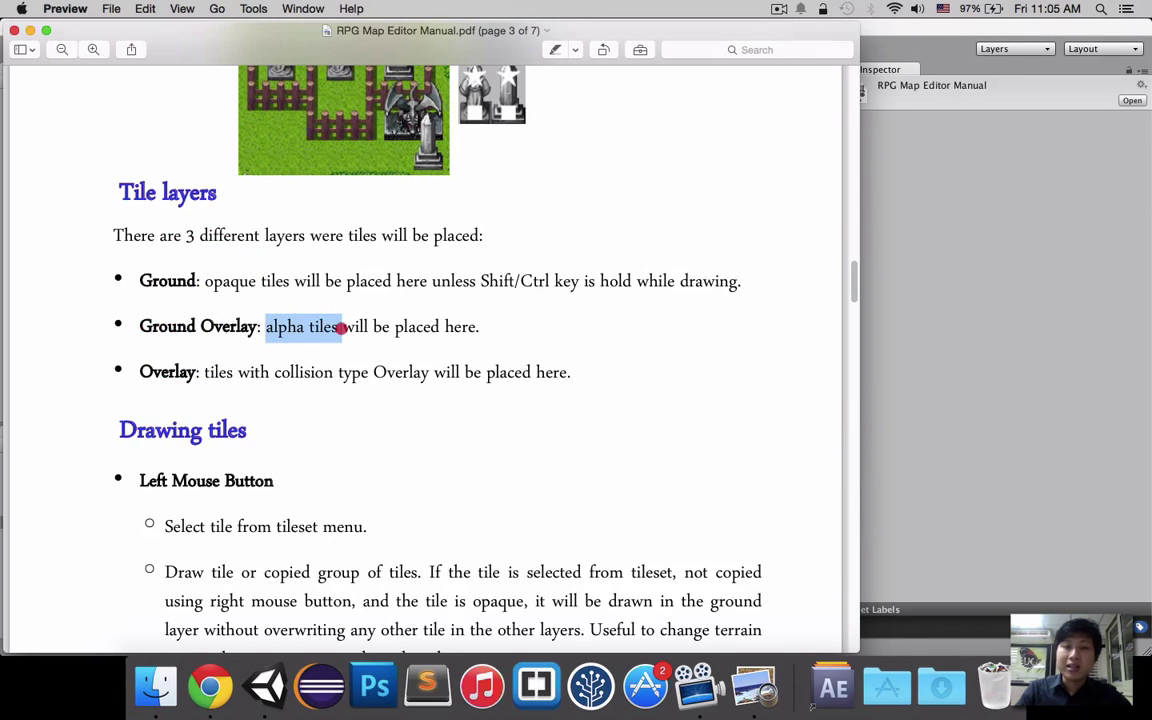
scroll(269, 343, "up", 10)
scroll(269, 341, "up", 3)
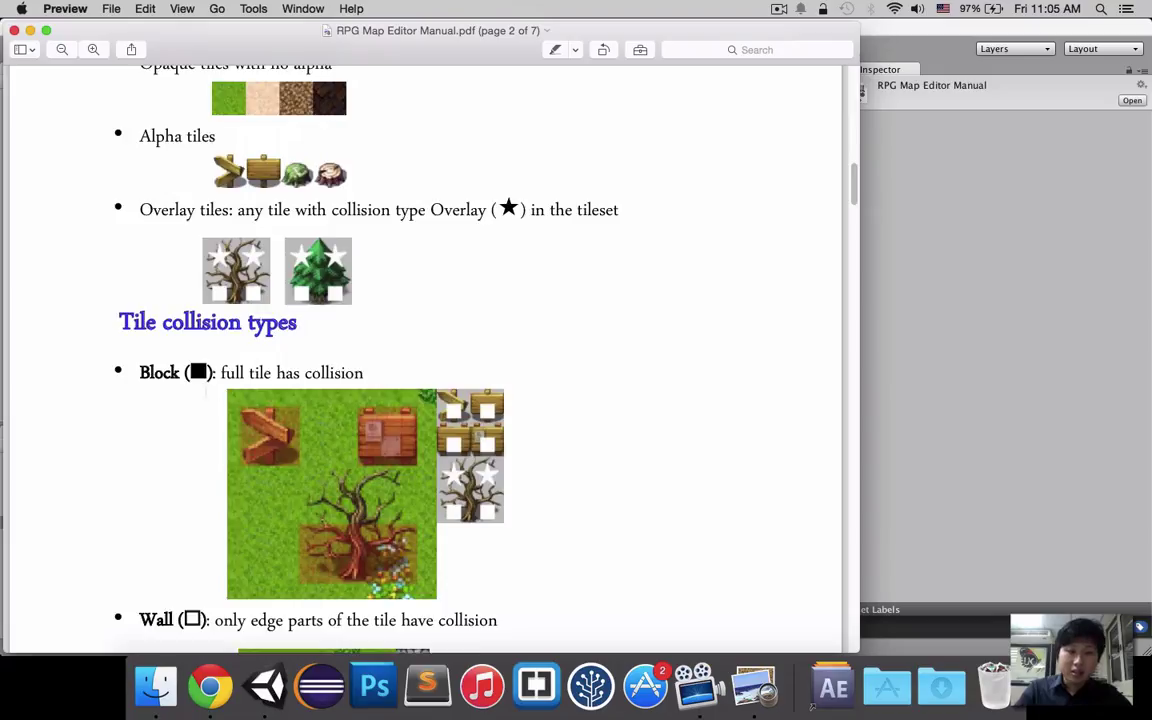
scroll(269, 341, "up", 3)
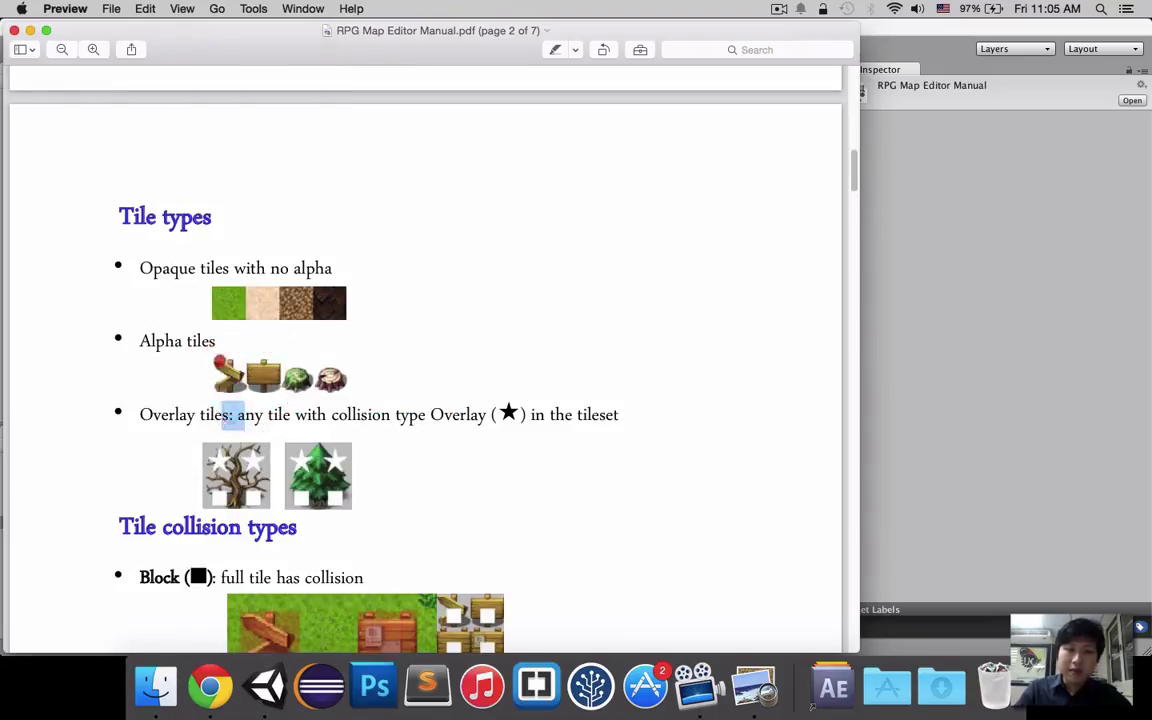
left_click(218, 358)
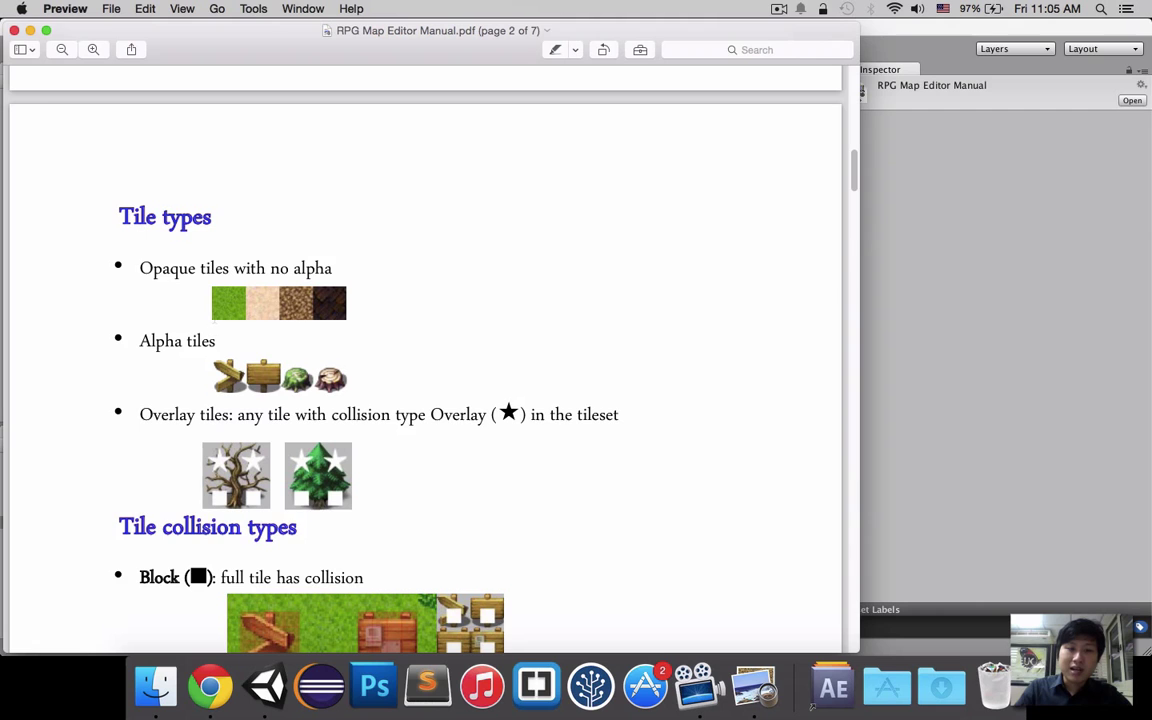
scroll(425, 360, "down", 3)
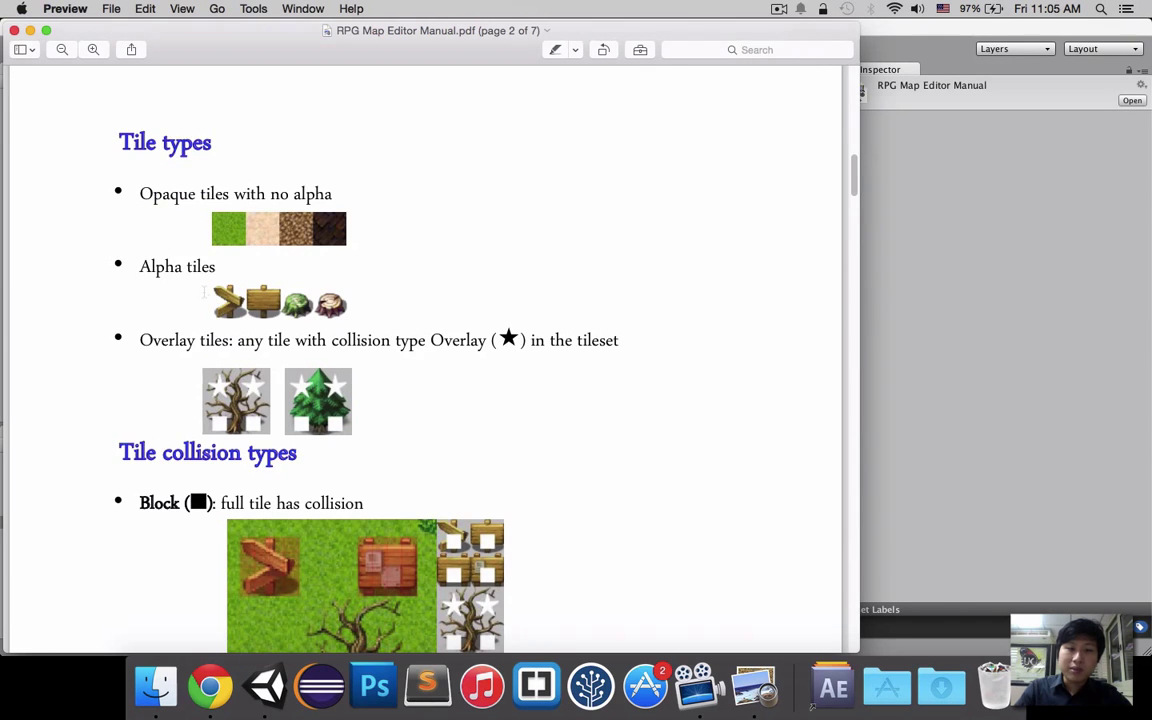
scroll(204, 292, "down", 10)
Step: Scroll the manual past Tile layers to the Drawing tiles section
scroll(202, 294, "down", 8)
scroll(200, 296, "down", 8)
scroll(200, 296, "down", 7)
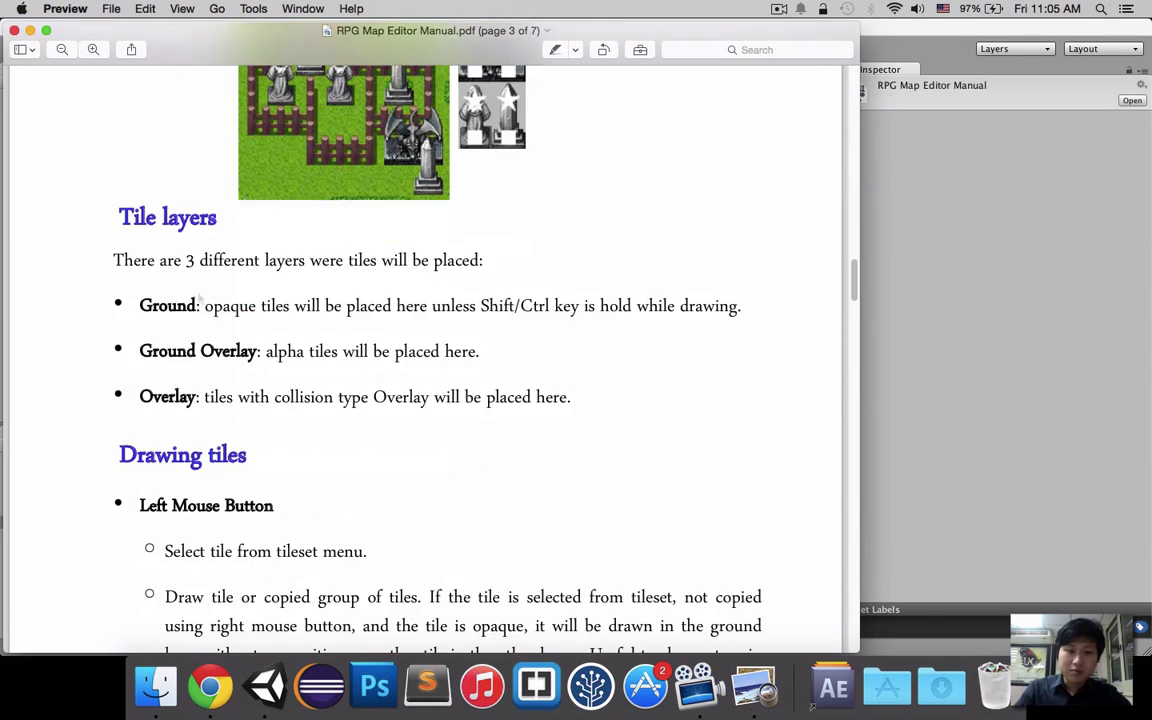
scroll(200, 303, "down", 1)
scroll(190, 300, "down", 3)
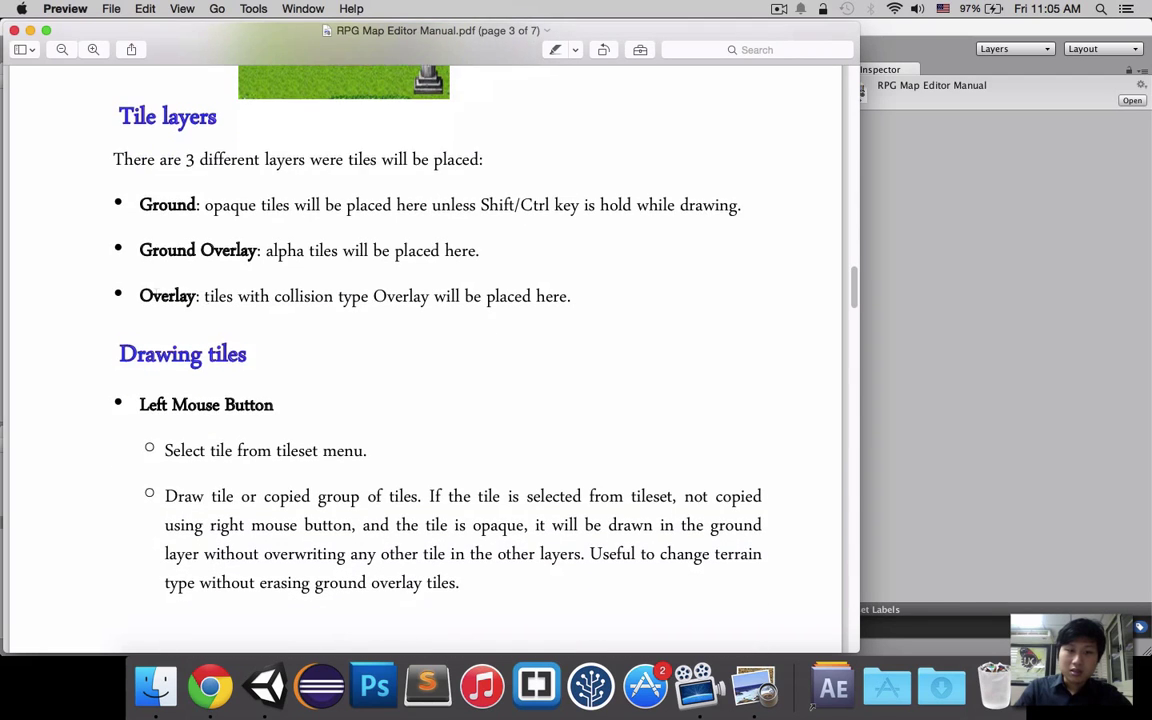
scroll(160, 293, "down", 2)
scroll(156, 292, "down", 2)
scroll(154, 290, "down", 2)
scroll(150, 288, "down", 1)
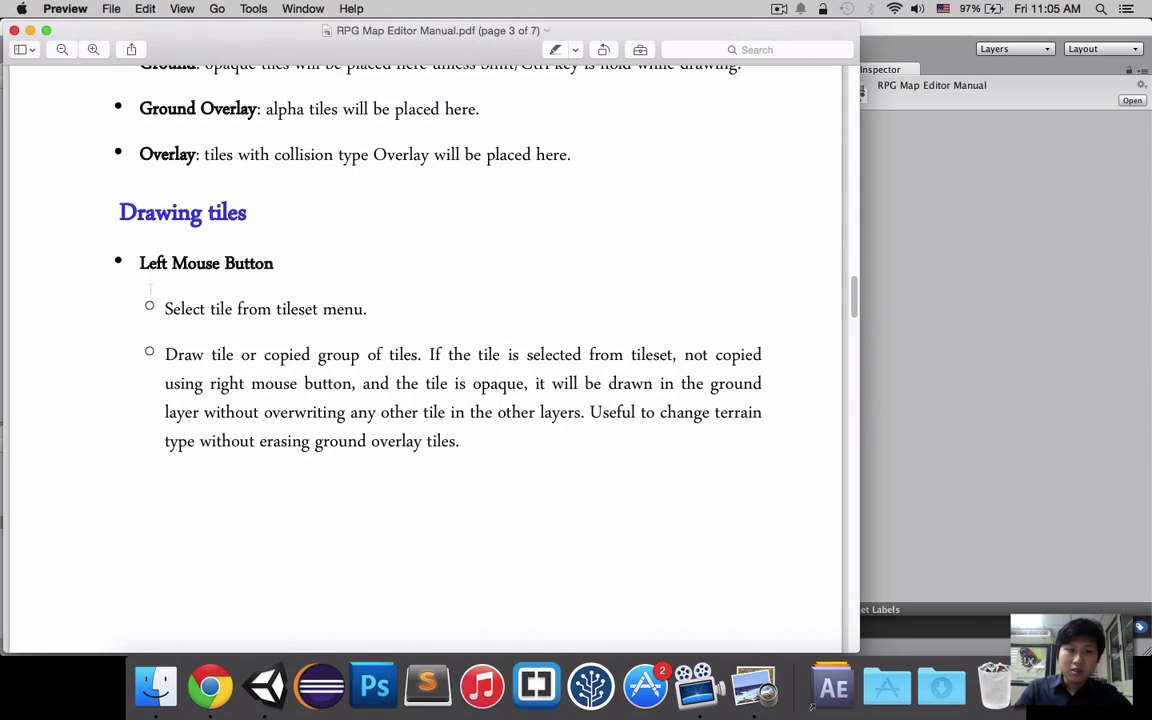
Step: Highlight the Drawing tiles heading, Left Mouse Button line and Draw tile paragraph
left_click_drag(129, 226, 262, 213)
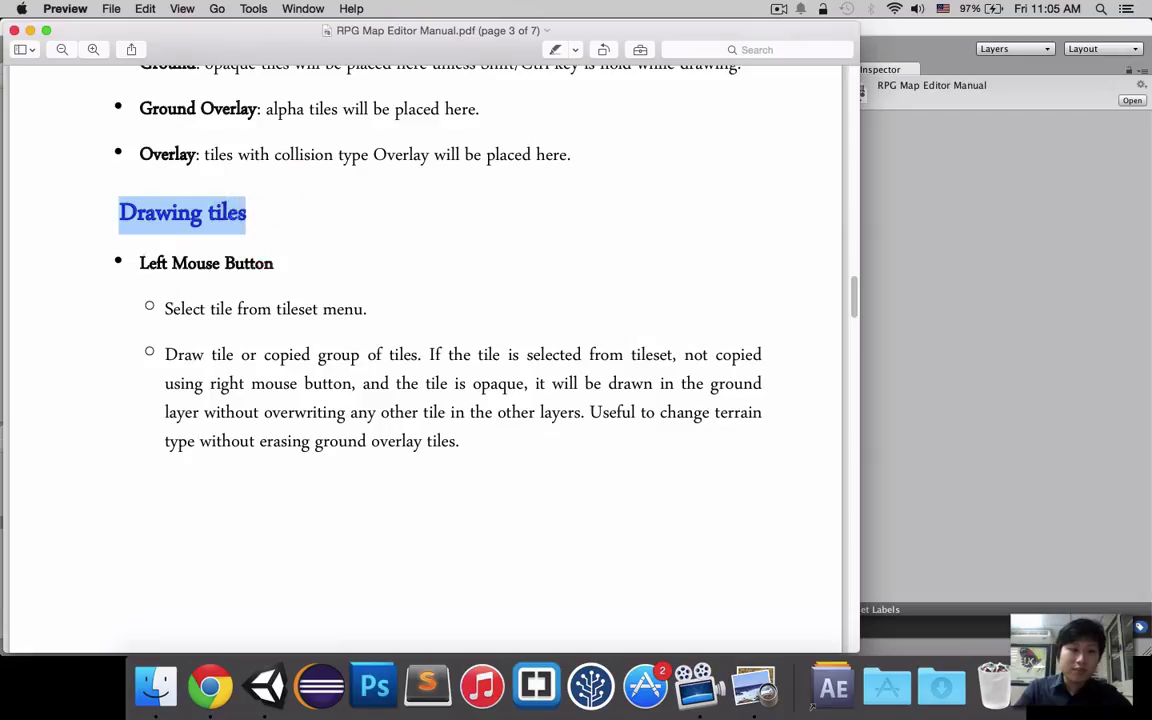
left_click_drag(140, 263, 270, 263)
left_click(272, 264)
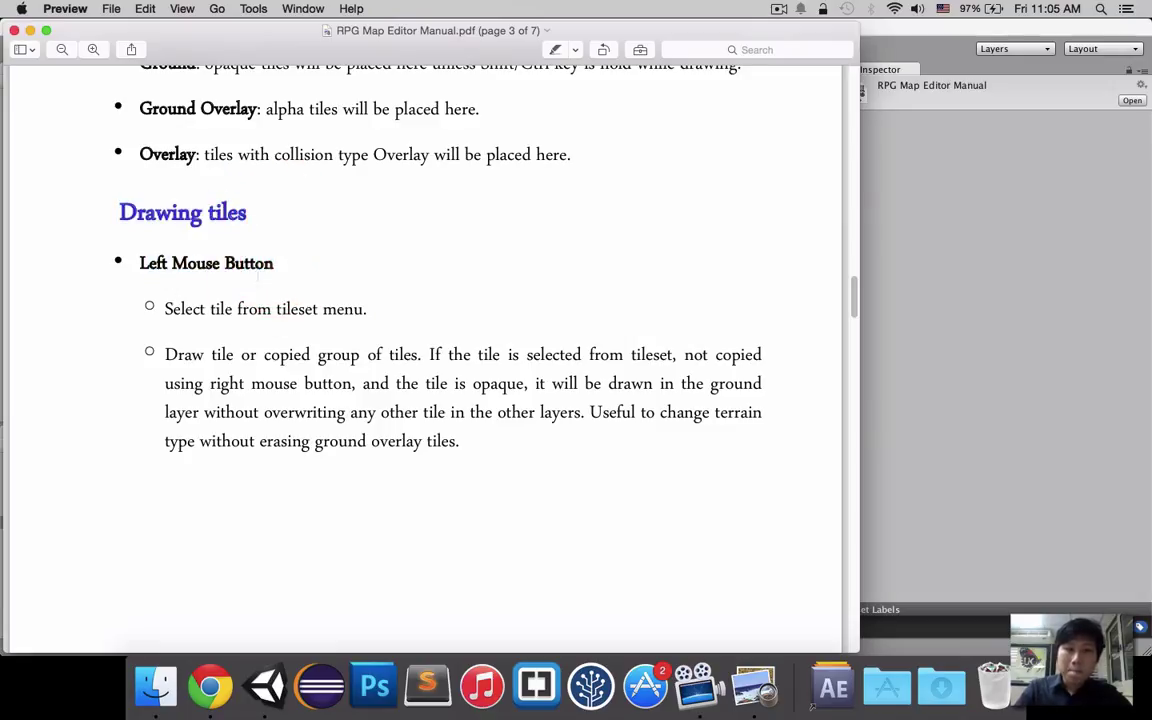
scroll(258, 270, "down", 2)
left_click_drag(165, 285, 363, 285)
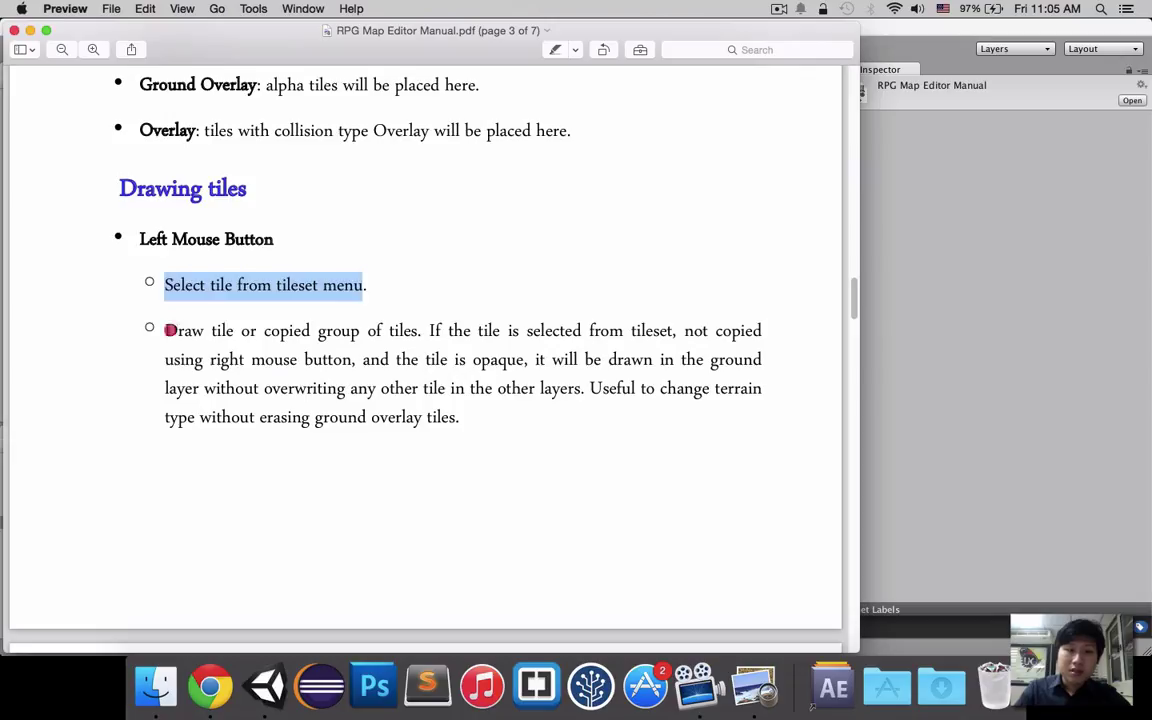
left_click_drag(170, 330, 334, 352)
left_click(330, 352)
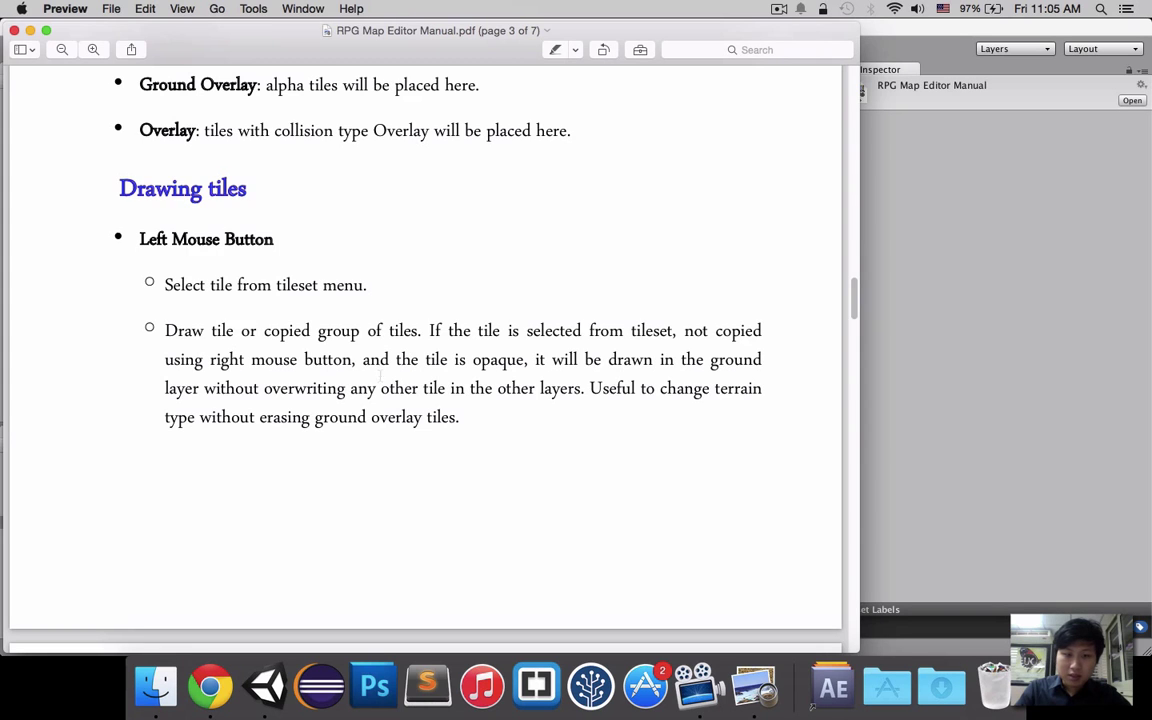
scroll(241, 326, "down", 4)
Step: Scroll the manual past page 4's Right Mouse Button copying notes to Asset Components on page 5
scroll(241, 326, "down", 5)
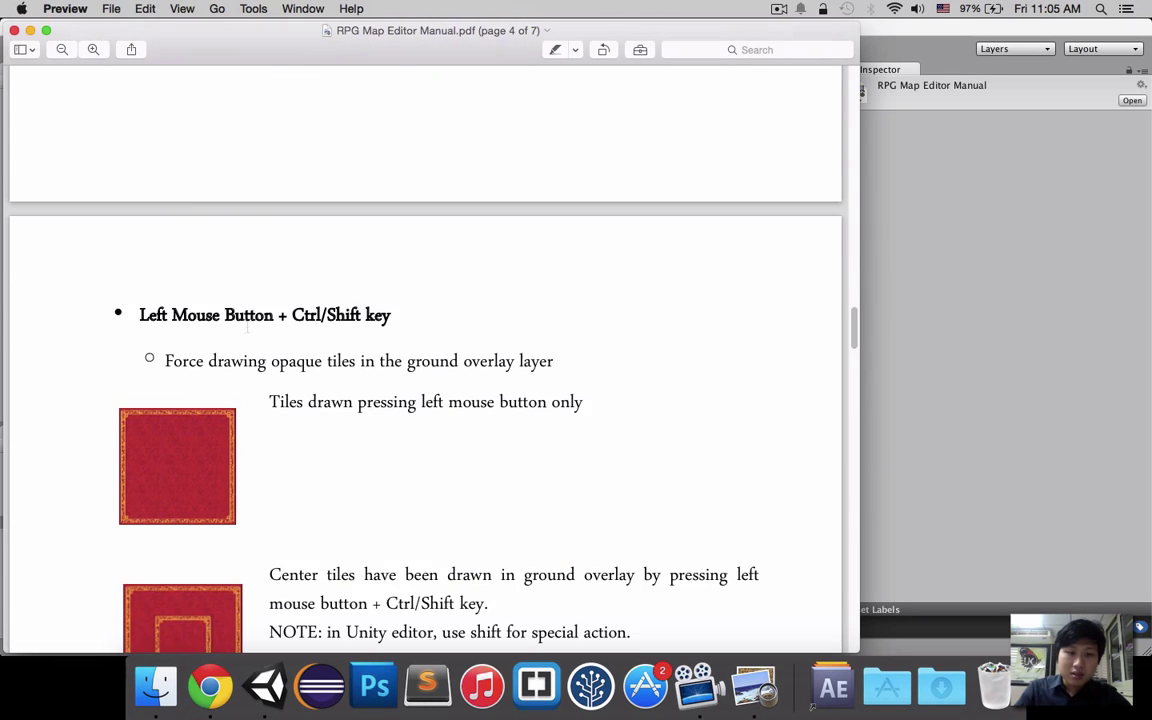
scroll(241, 326, "down", 2)
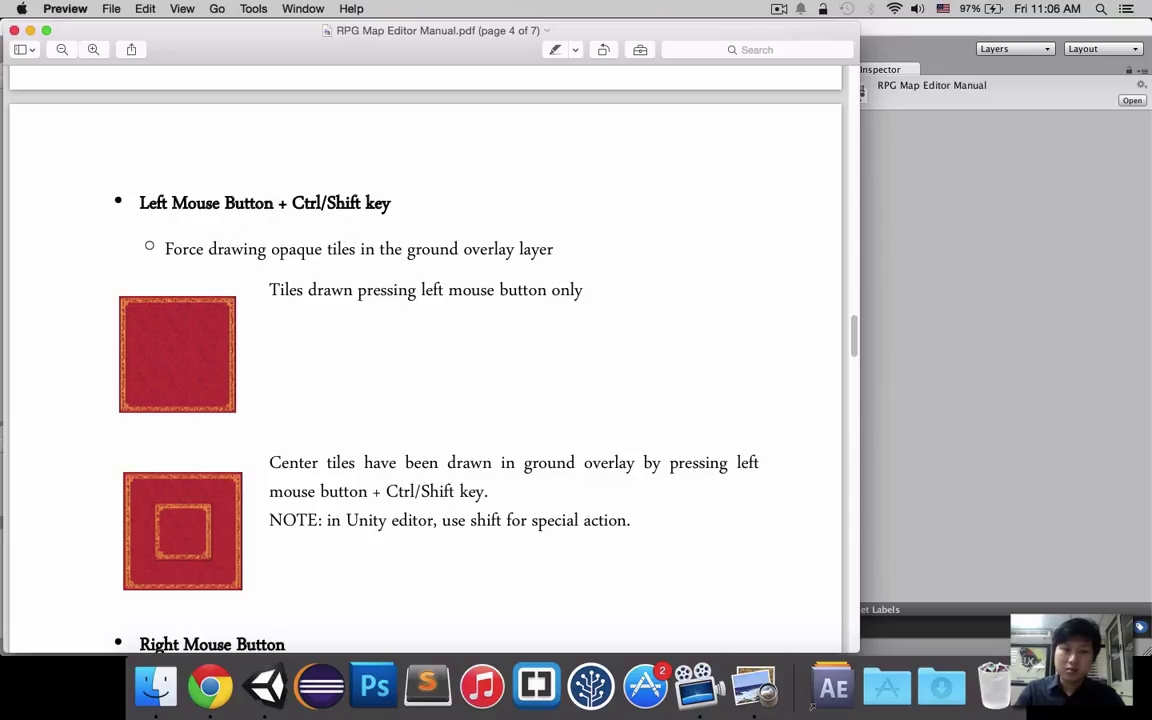
scroll(271, 265, "down", 3)
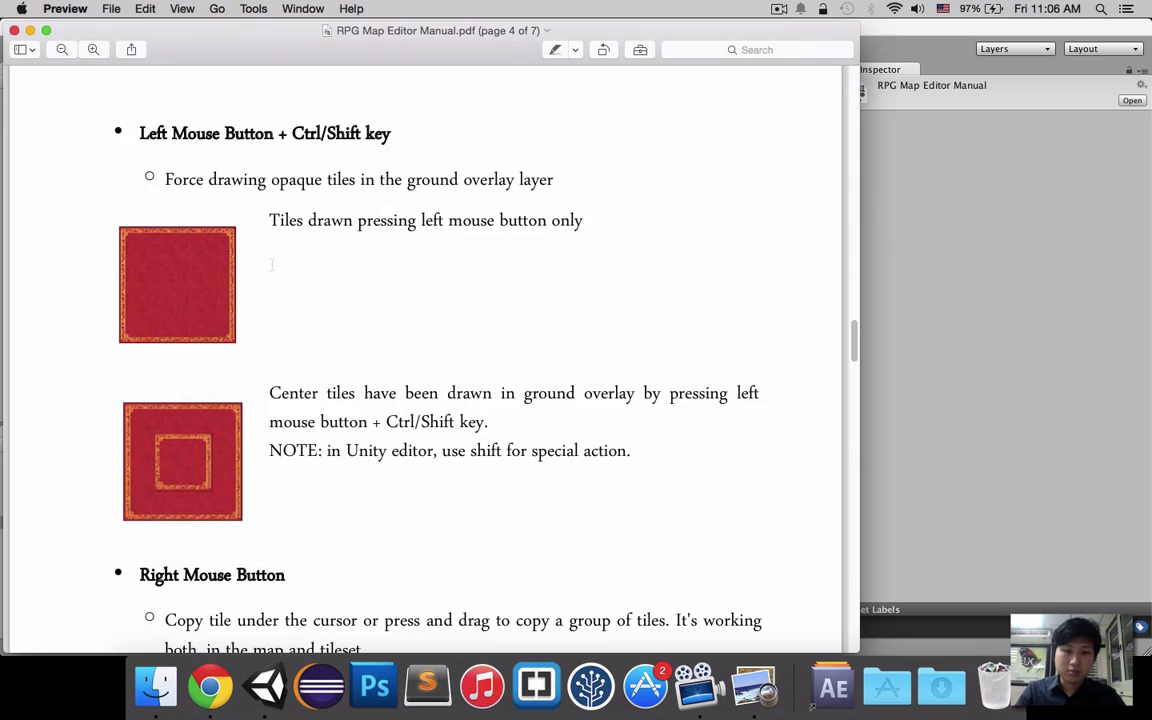
scroll(271, 265, "down", 1)
scroll(271, 265, "down", 4)
scroll(491, 313, "down", 1)
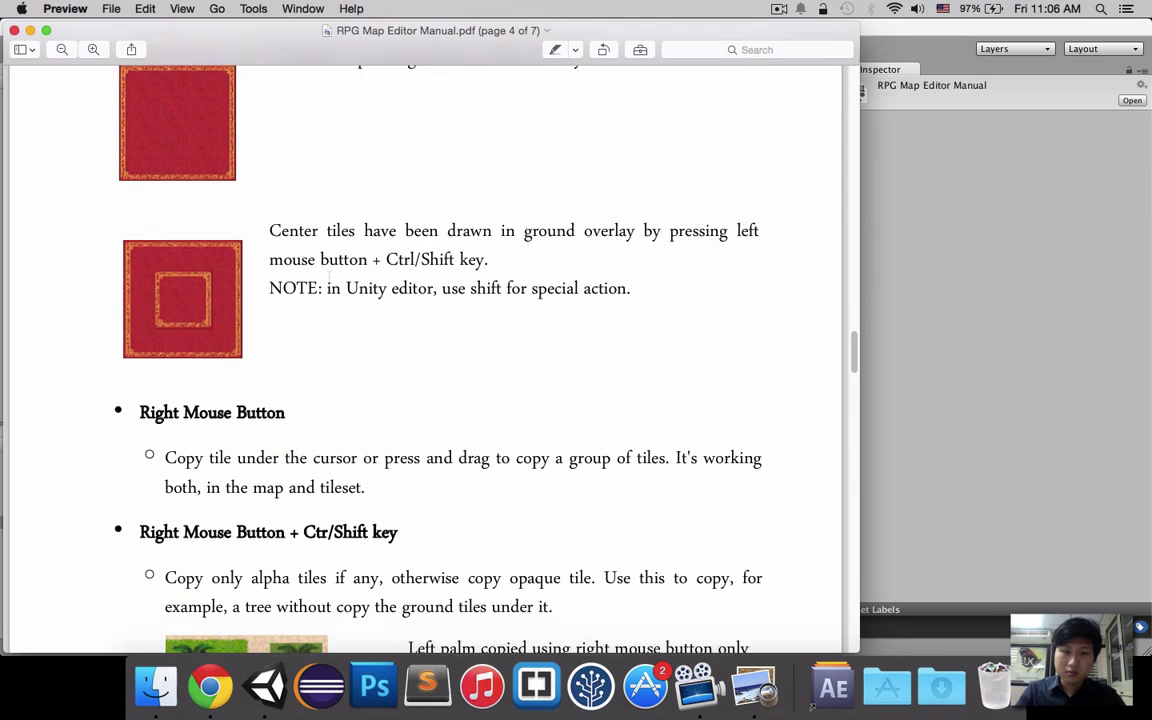
scroll(450, 300, "down", 1)
scroll(400, 290, "down", 1)
scroll(329, 277, "down", 4)
scroll(329, 277, "down", 3)
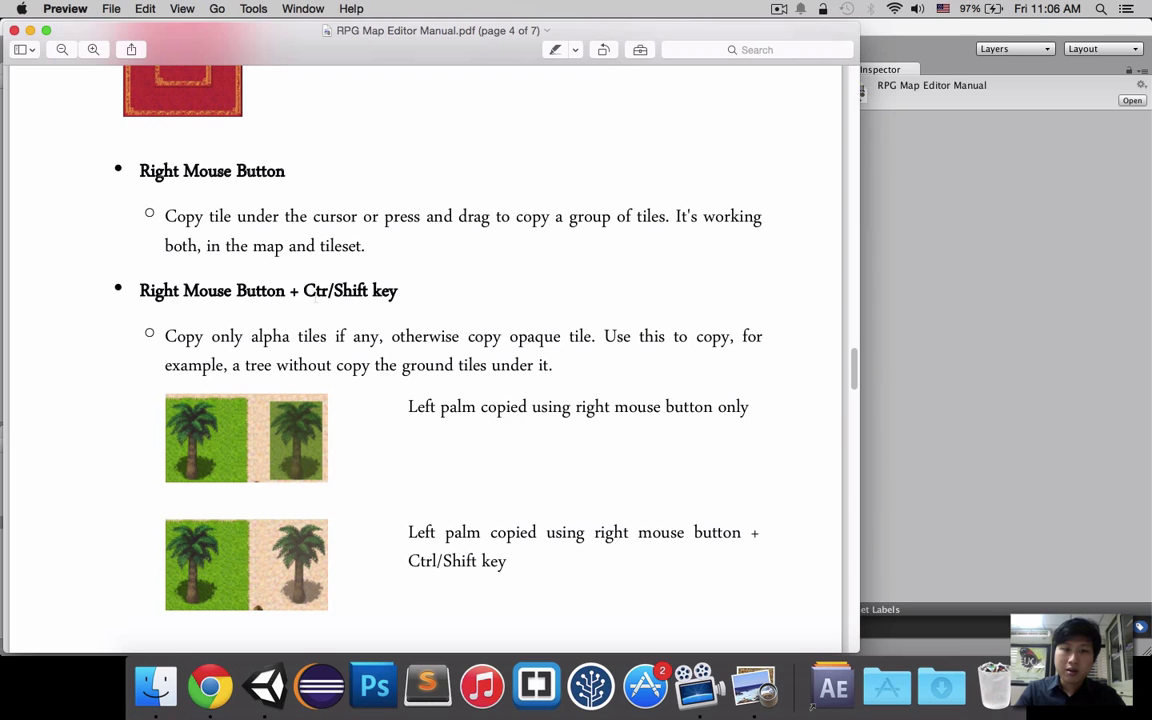
scroll(260, 292, "down", 3)
scroll(300, 288, "down", 2)
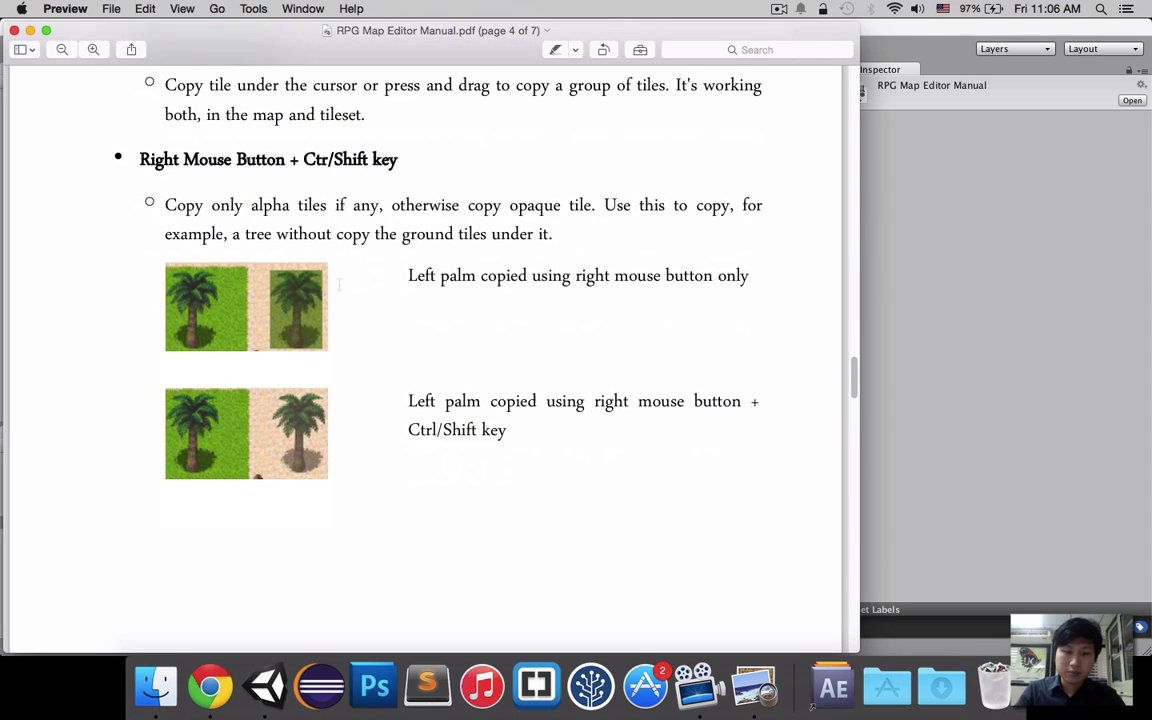
scroll(340, 284, "down", 4)
scroll(339, 284, "down", 5)
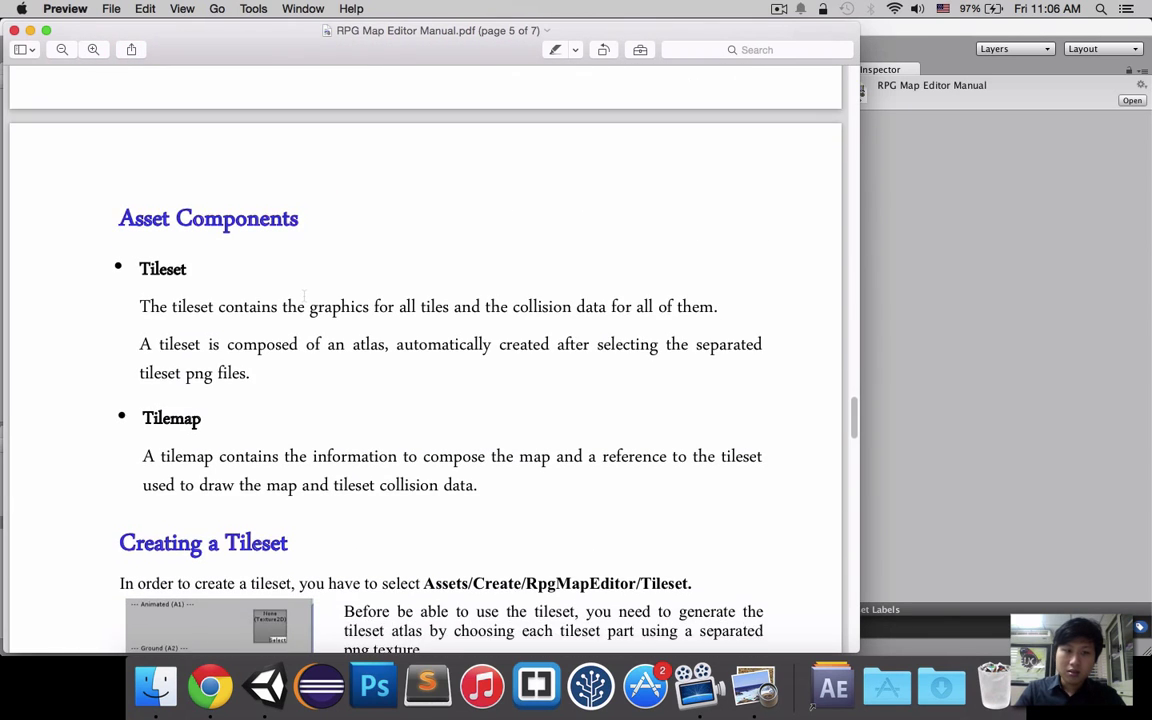
Step: Scroll the manual back and forth around the Asset Components section
scroll(306, 295, "down", 3)
scroll(304, 294, "down", 1)
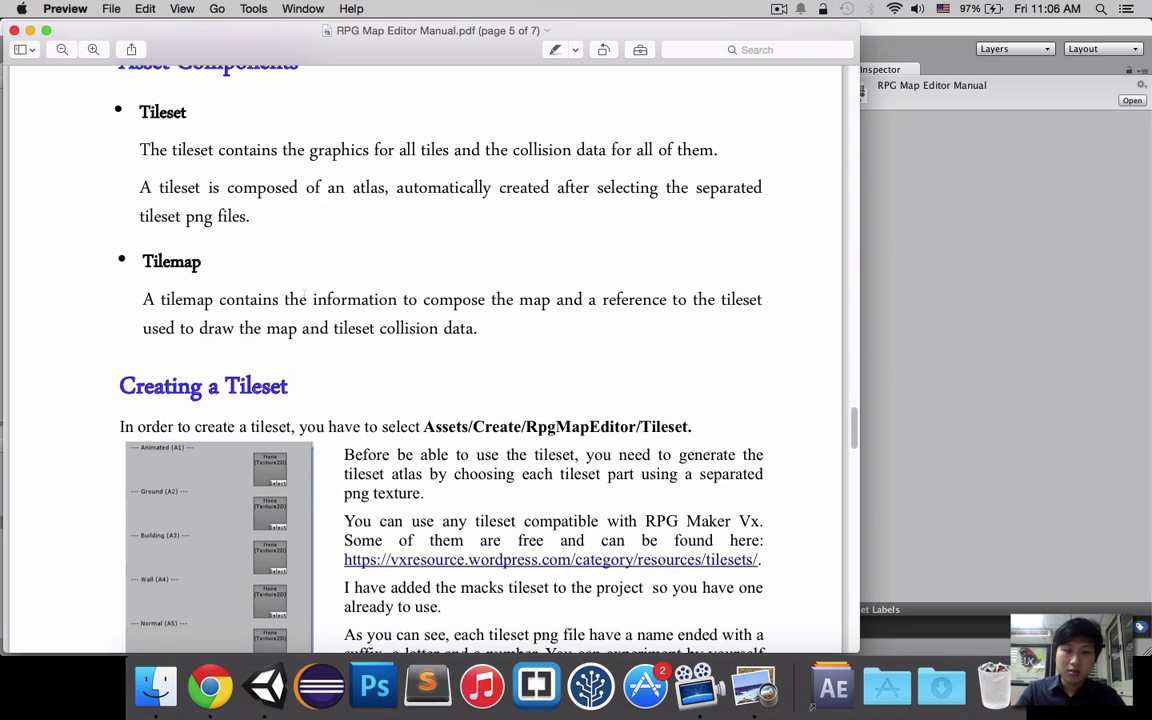
scroll(313, 287, "up", 1)
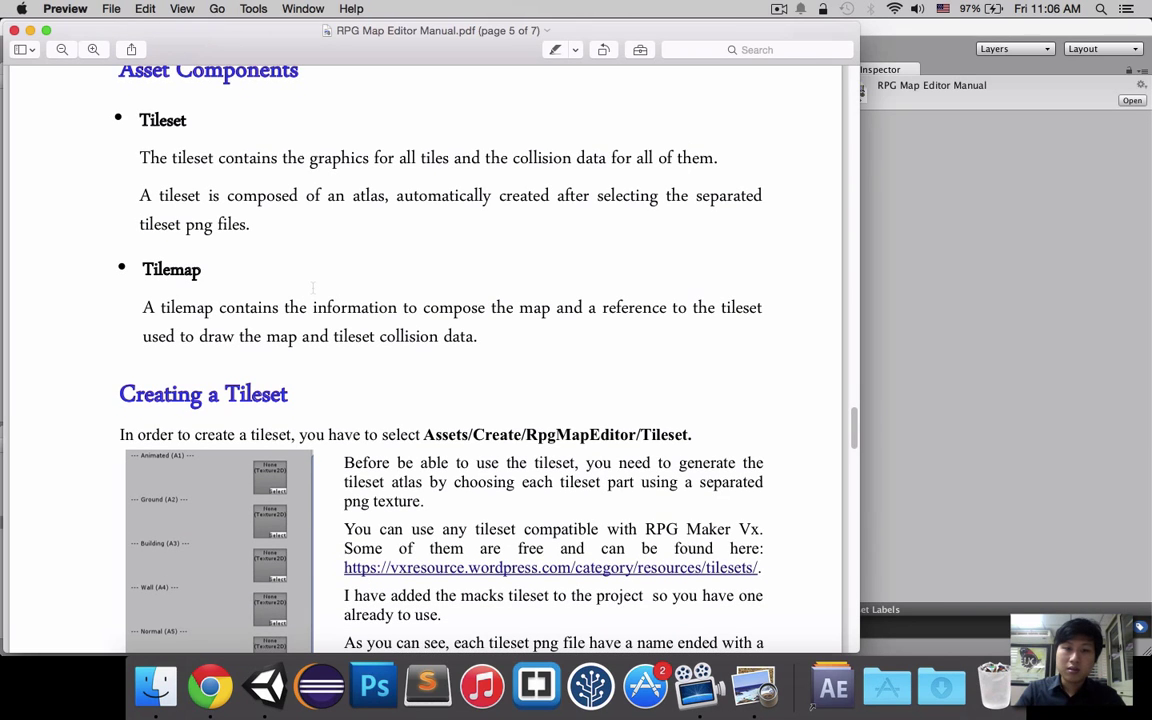
scroll(298, 312, "down", 2)
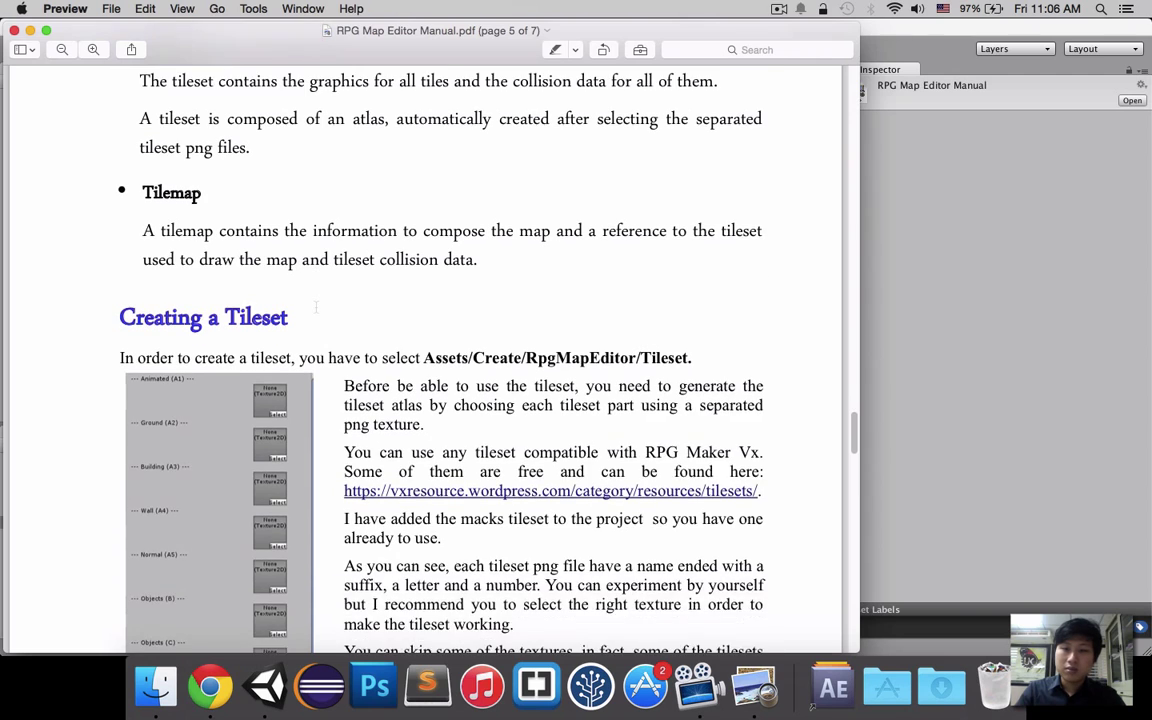
scroll(316, 305, "down", 2)
scroll(295, 307, "up", 4)
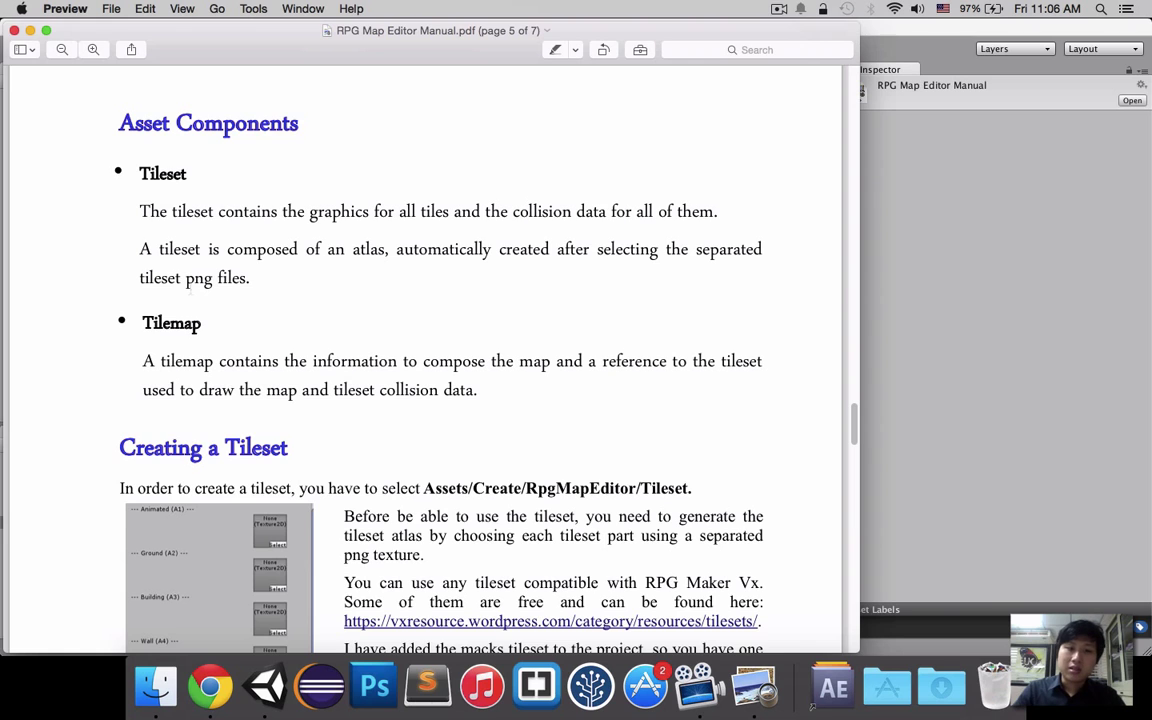
Step: Move the manual aside and open Unity's Samples > Scenes folder, selecting the AutoTileset image
left_click_drag(72, 31, 585, 44)
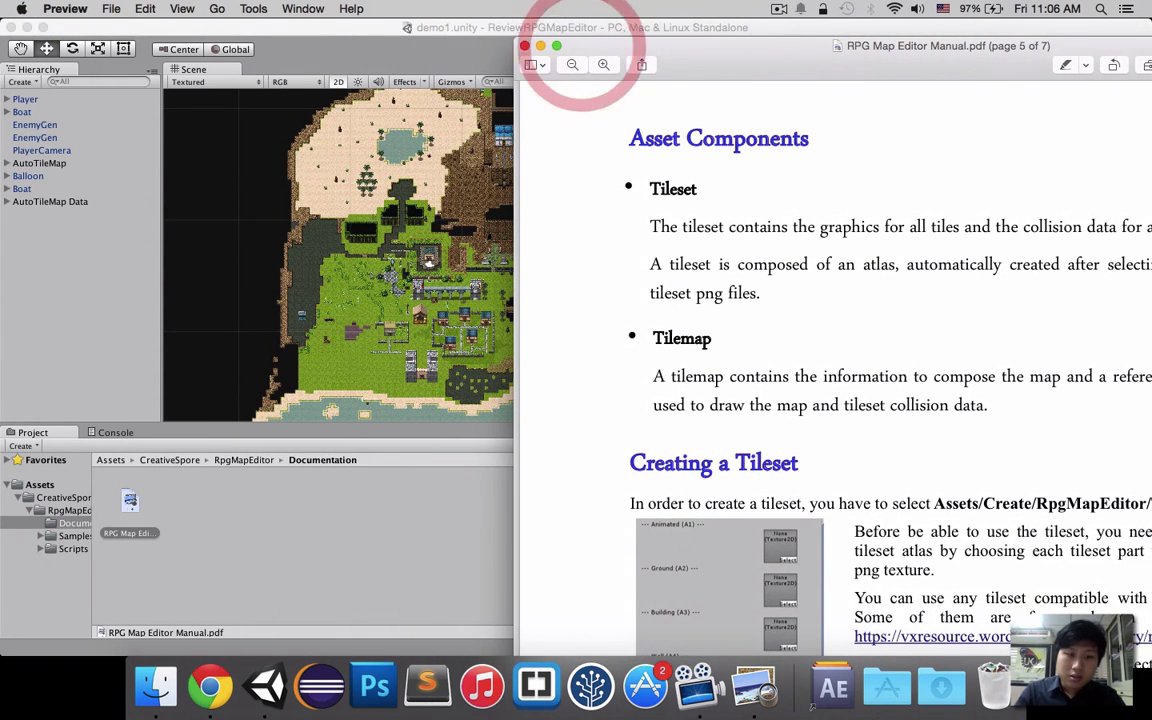
left_click(67, 535)
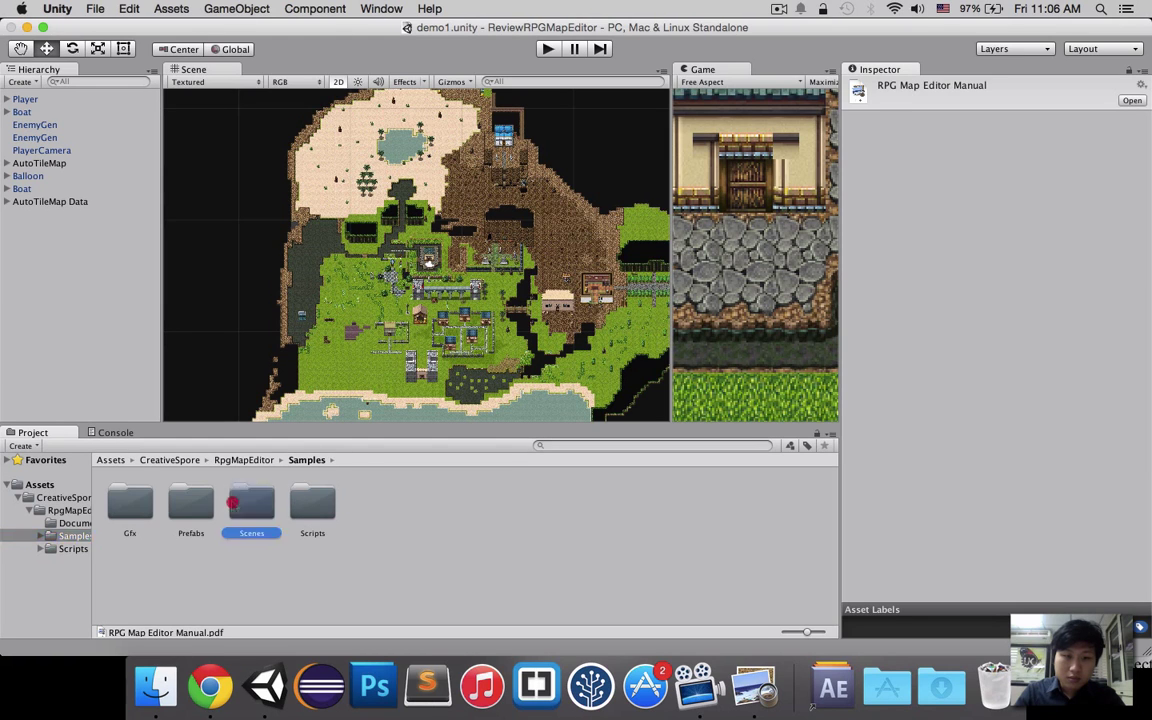
double_click(252, 500)
left_click(312, 505)
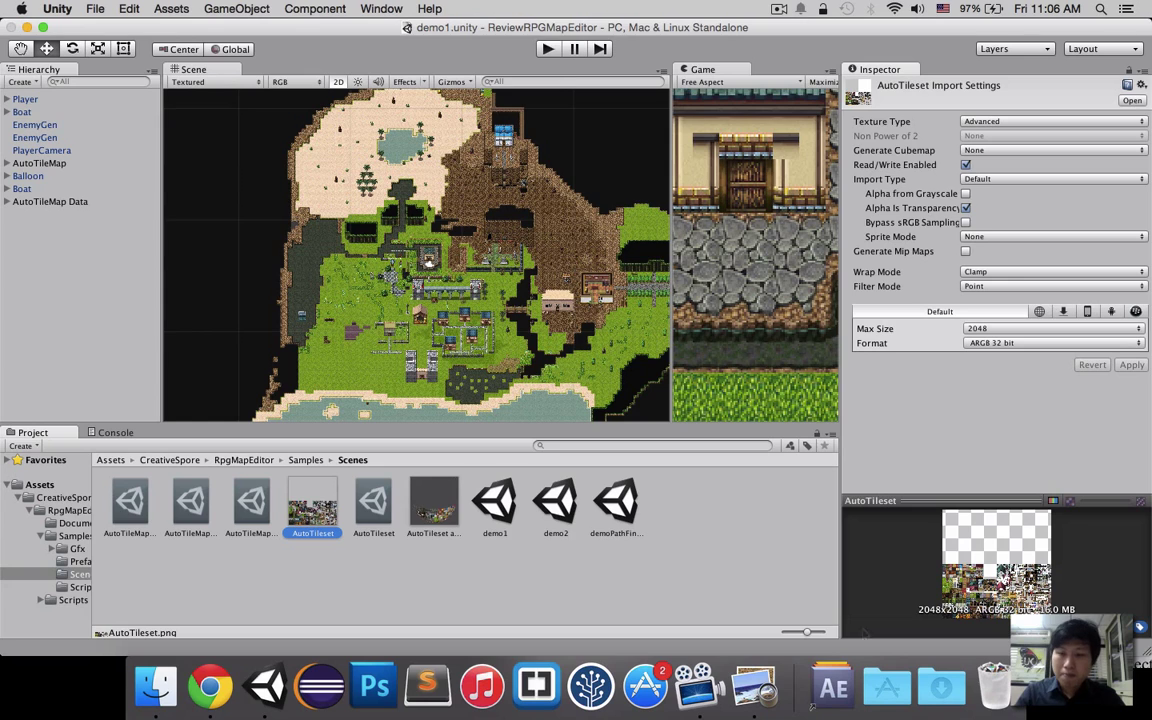
Step: In the manual's Creating a Tileset section, highlight the Assets > Create > RpgMapEditor menu path
key("super+Tab")
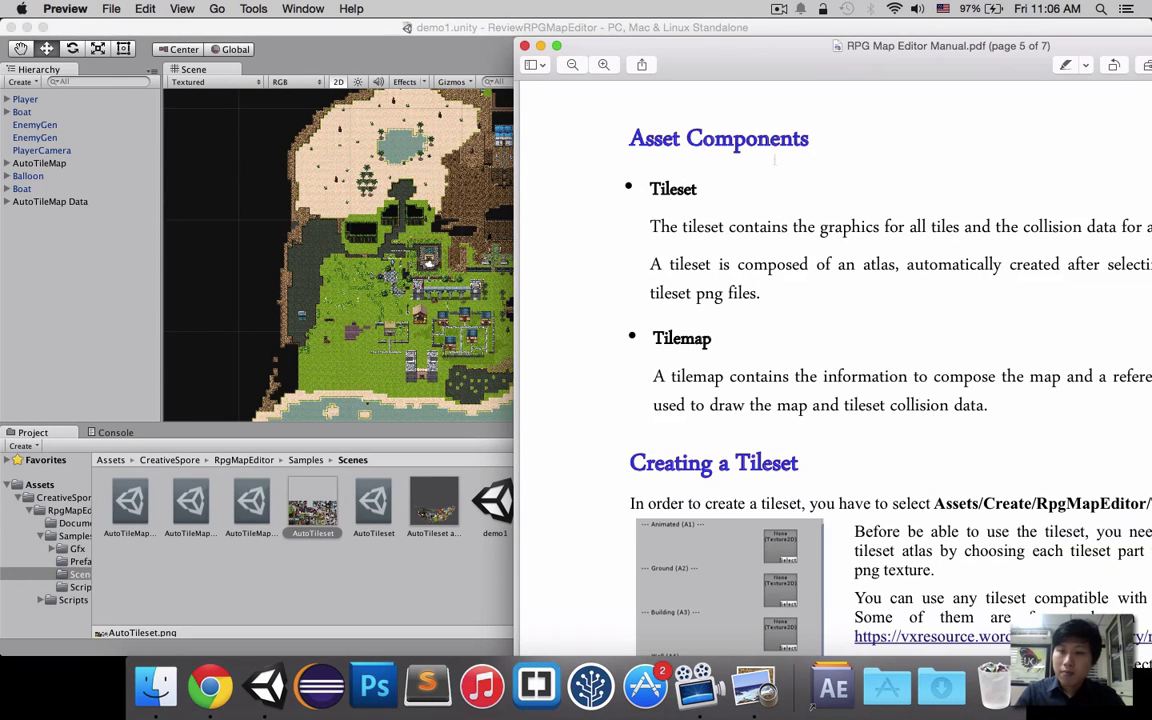
left_click_drag(743, 62, 403, 57)
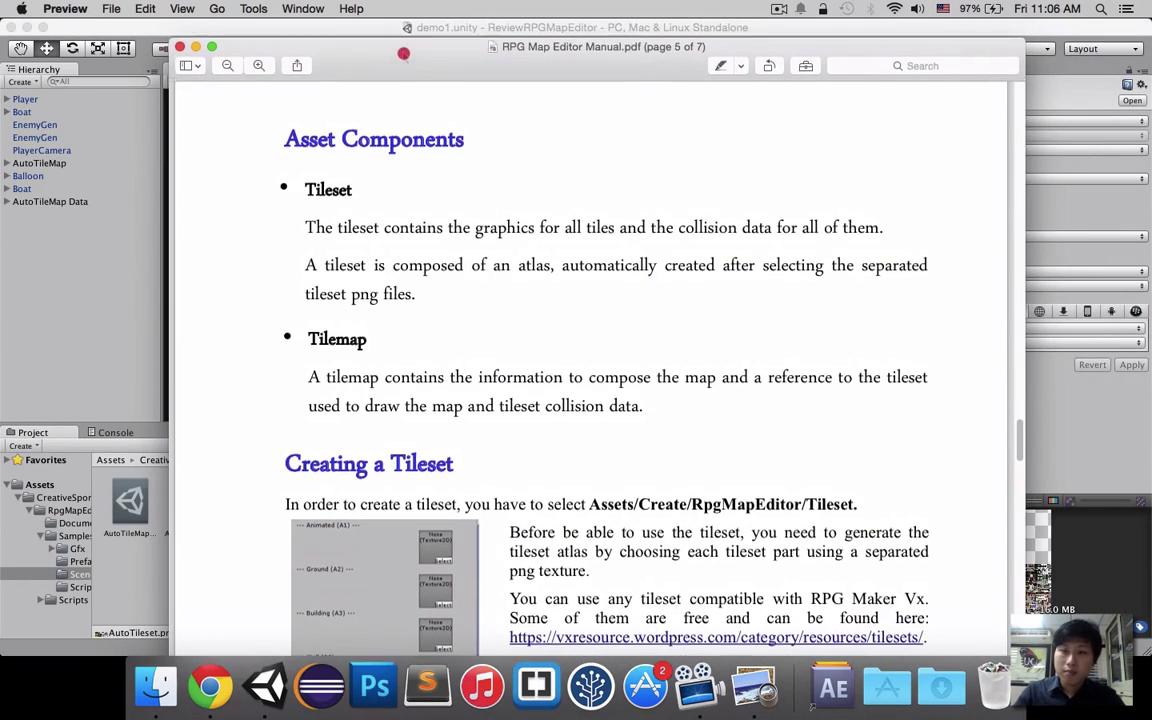
left_click(633, 322)
scroll(633, 322, "down", 5)
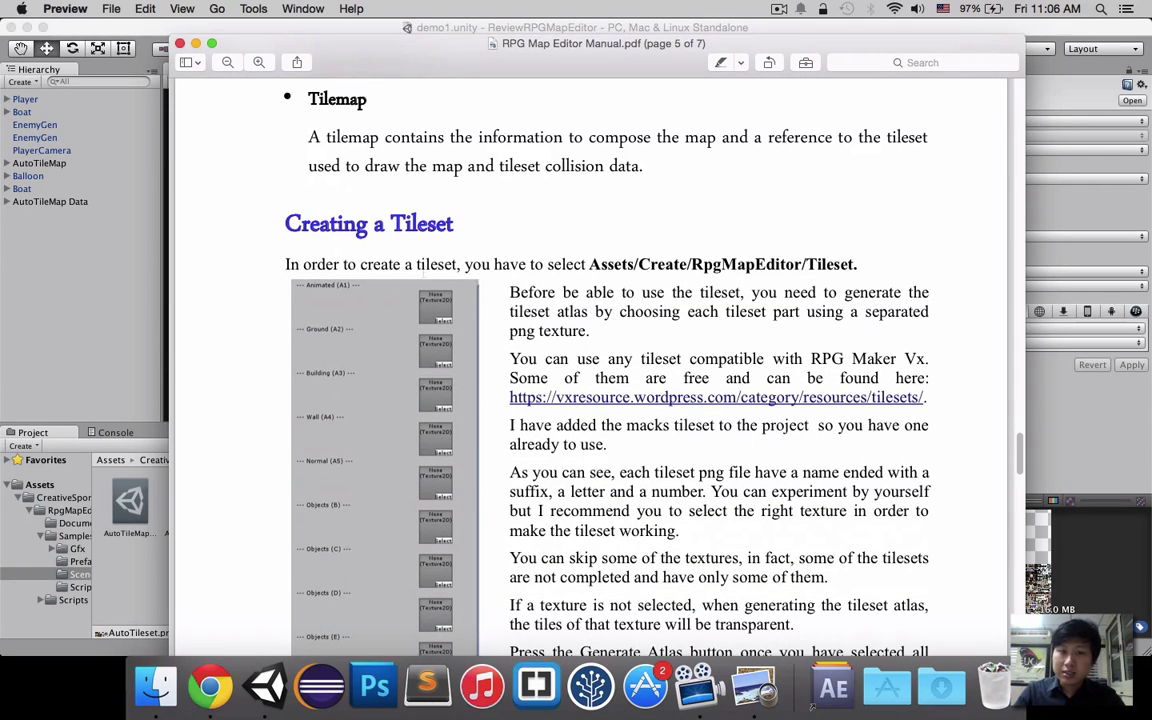
scroll(590, 360, "down", 2)
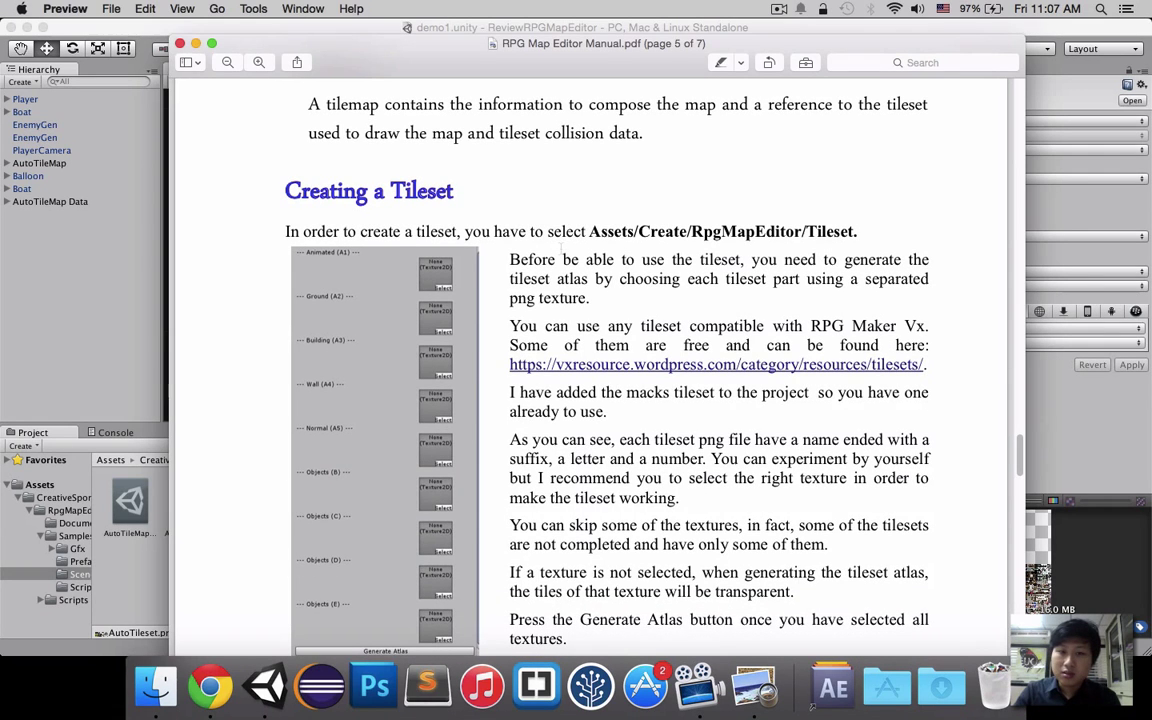
double_click(612, 231)
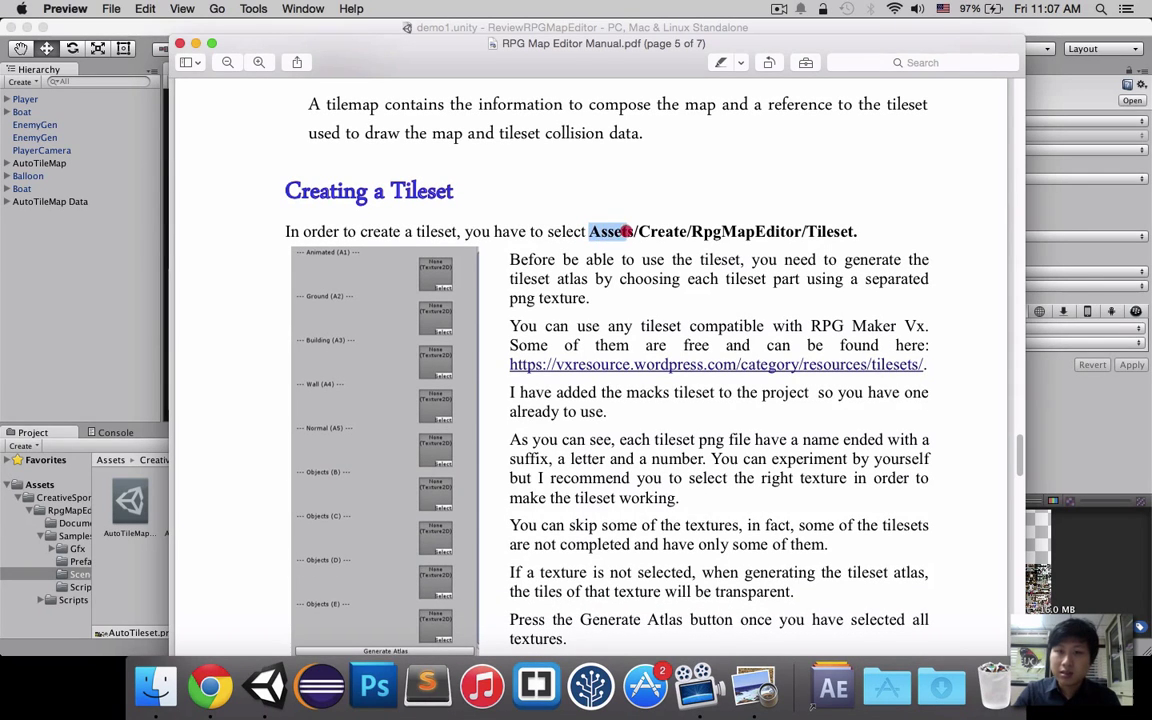
double_click(660, 231)
left_click_drag(712, 231, 786, 231)
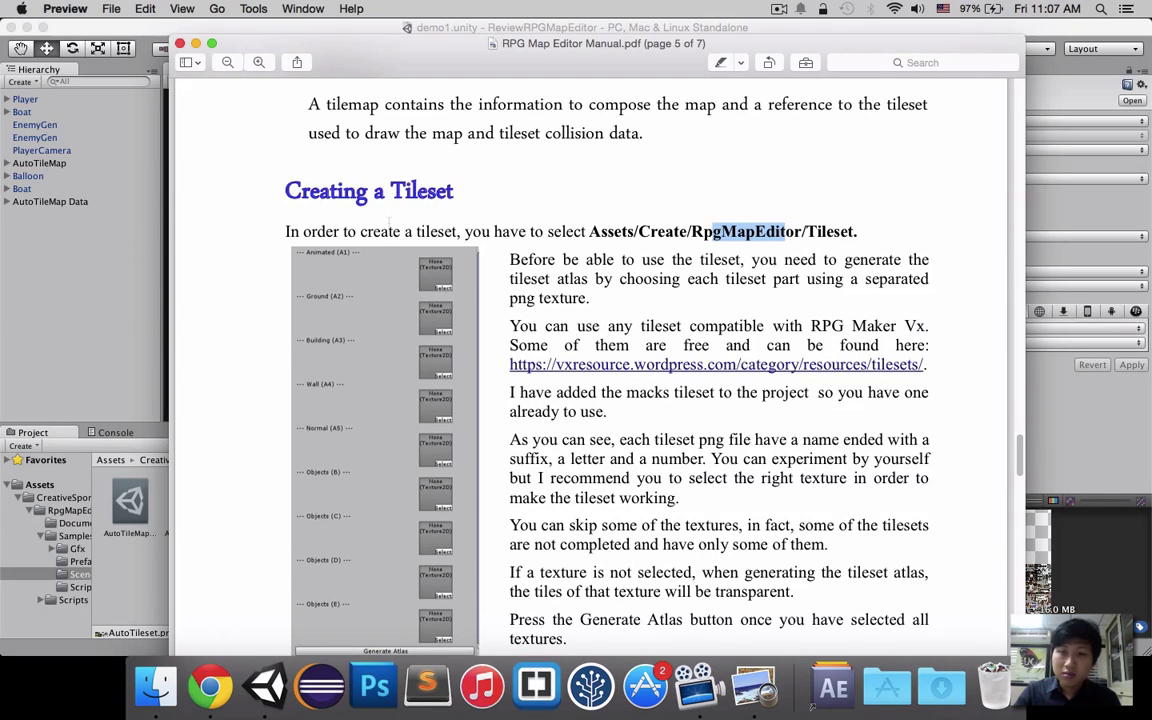
left_click(574, 260)
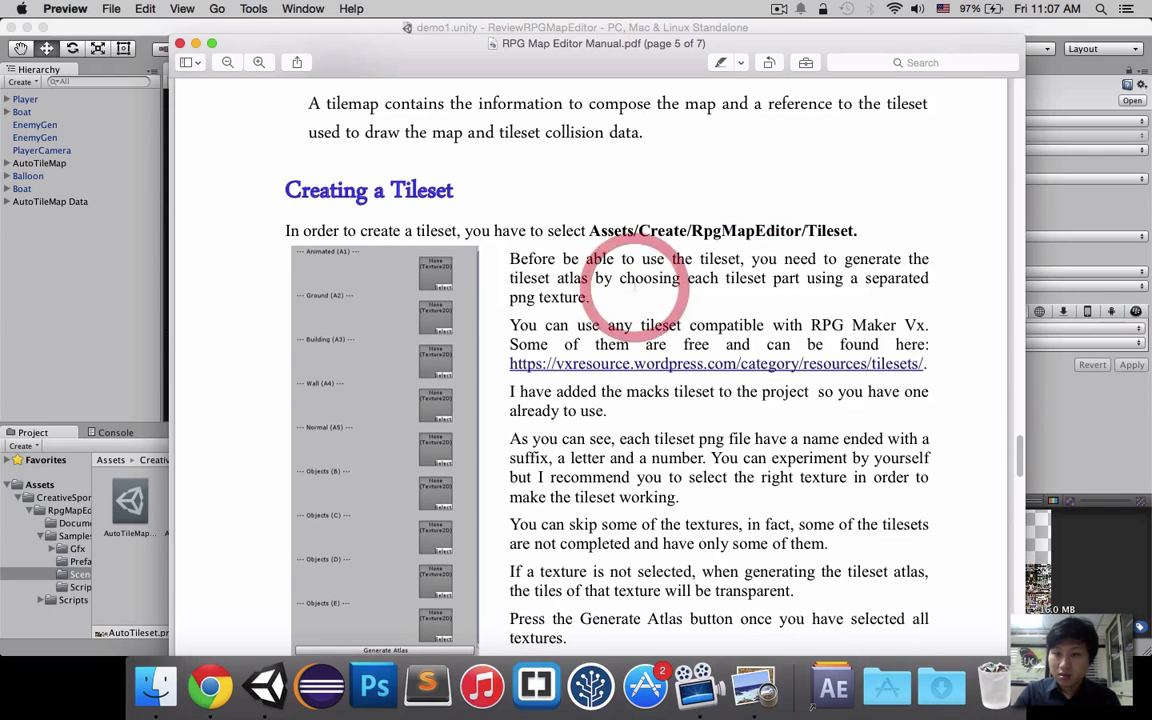
left_click(104, 321)
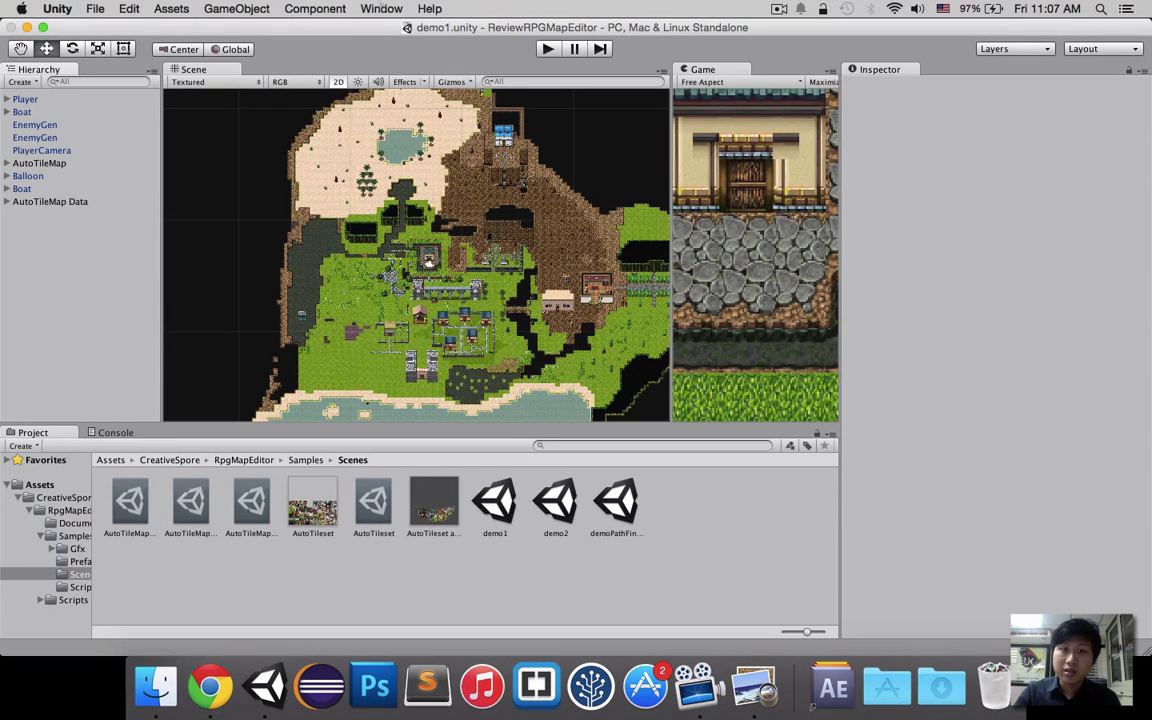
Step: Create an AutoTileset asset in the top-level Assets folder via Create > RpgMapEditor > AutoTileset
left_click(380, 8)
left_click(381, 7)
left_click(39, 484)
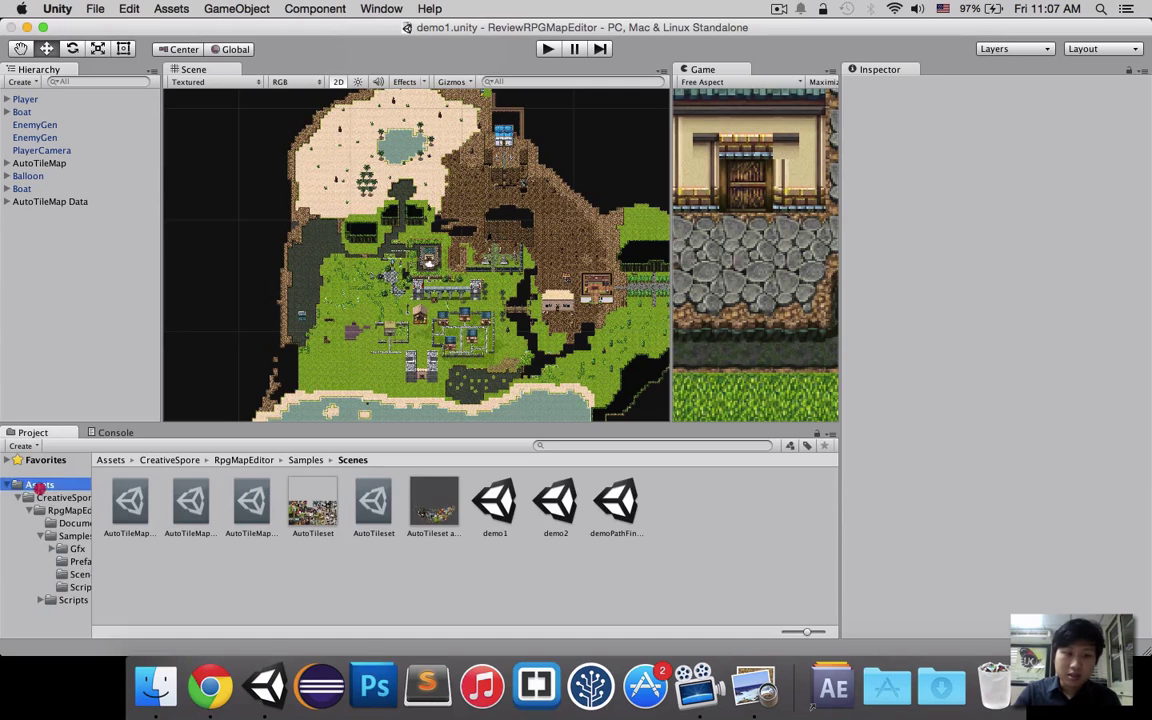
right_click(193, 503)
mouse_move(248, 420)
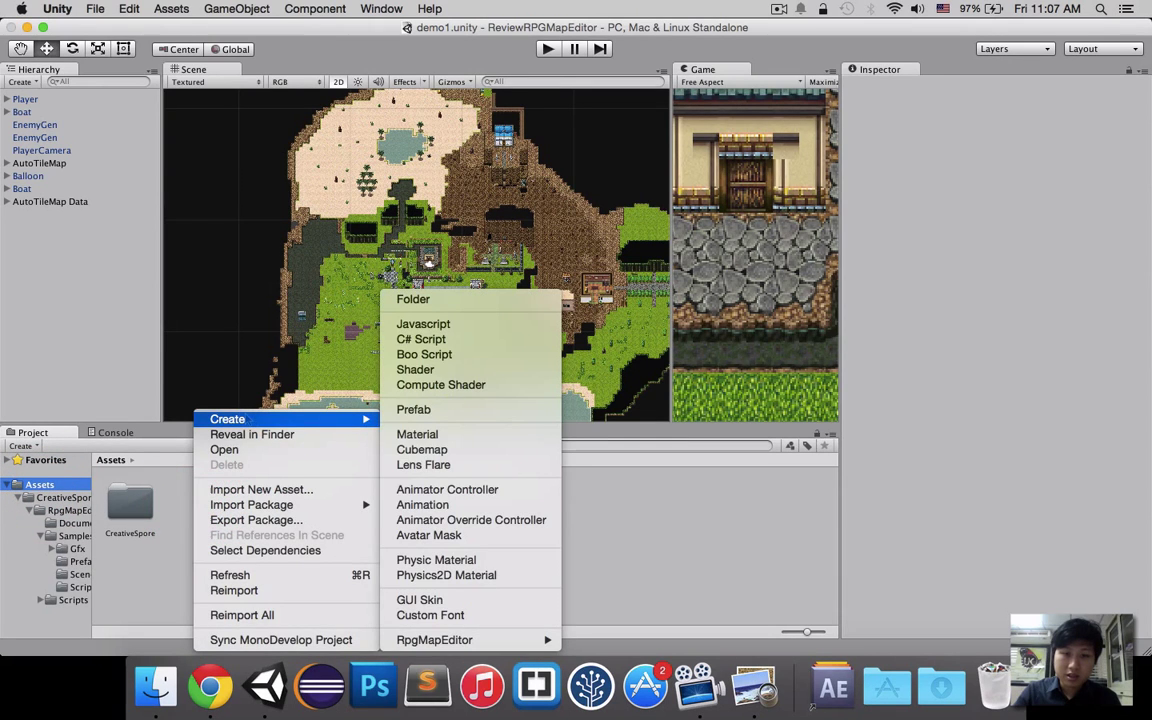
mouse_move(450, 640)
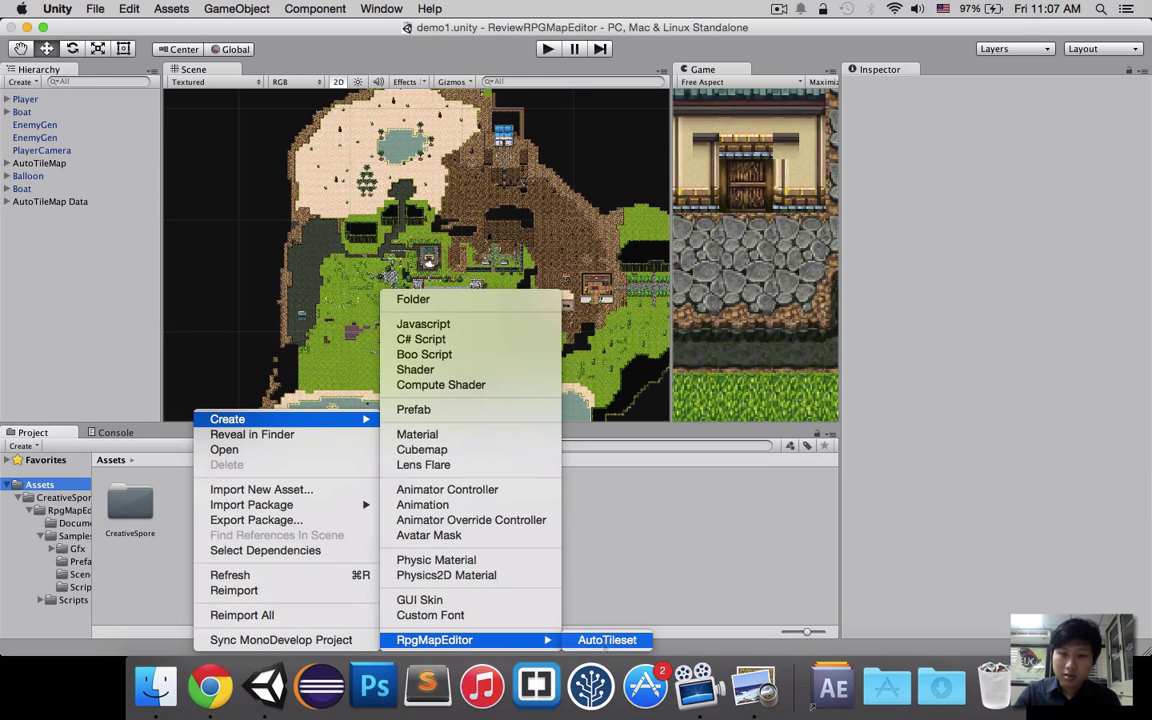
left_click(600, 640)
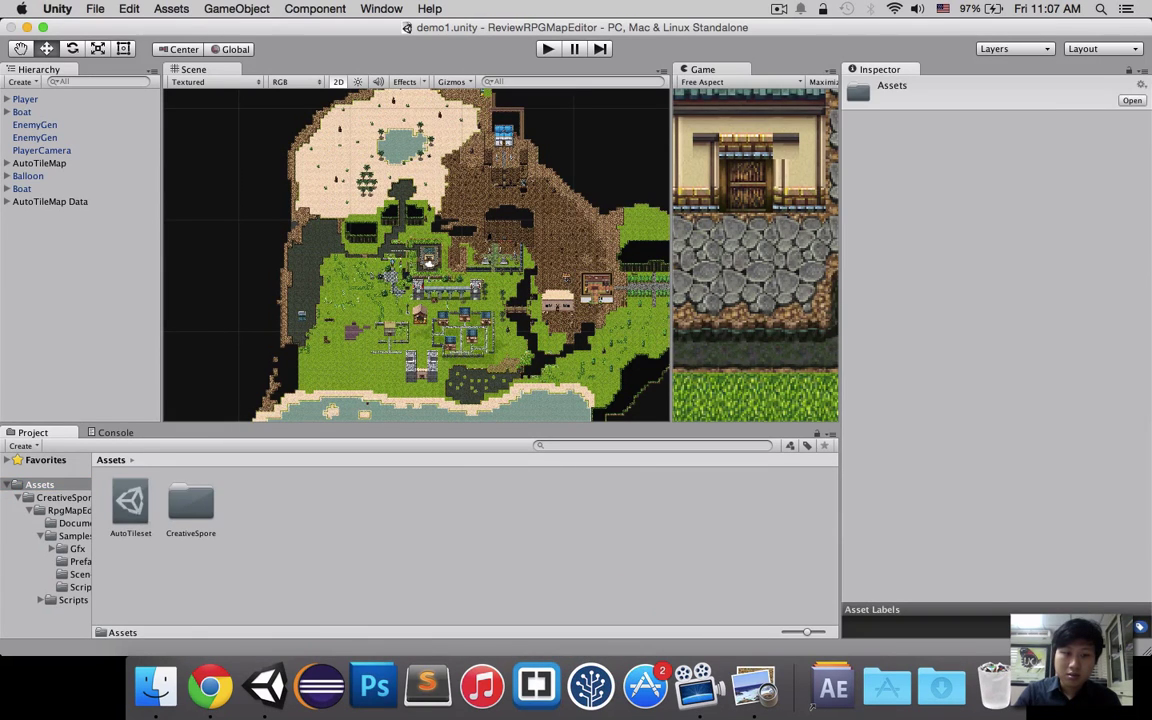
Step: Select the new AutoTileset and scroll its Inspector to check the empty texture slots
left_click(130, 500)
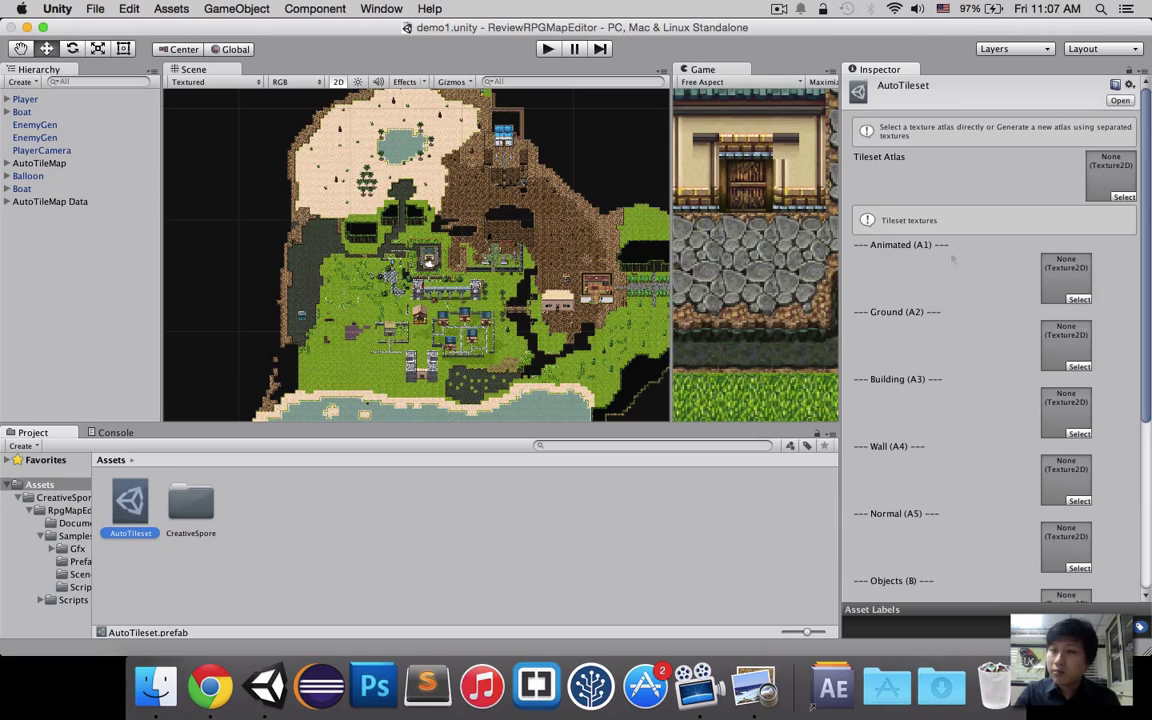
scroll(953, 258, "down", 1)
scroll(946, 255, "down", 3)
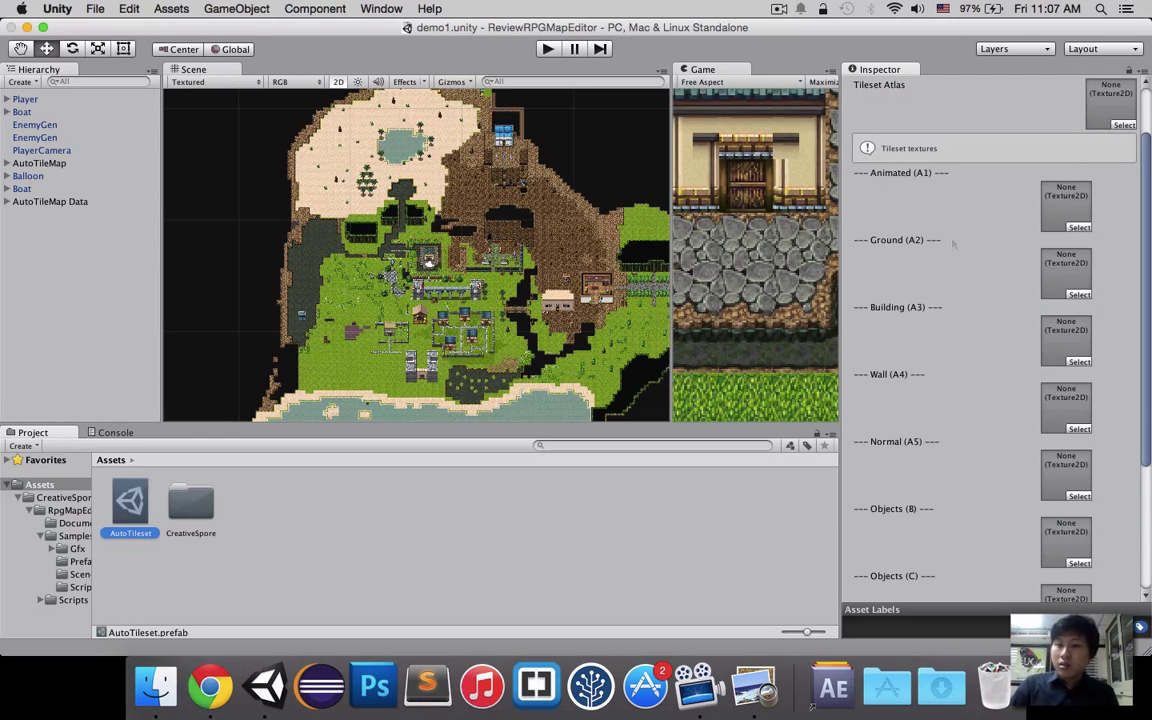
scroll(887, 336, "down", 5)
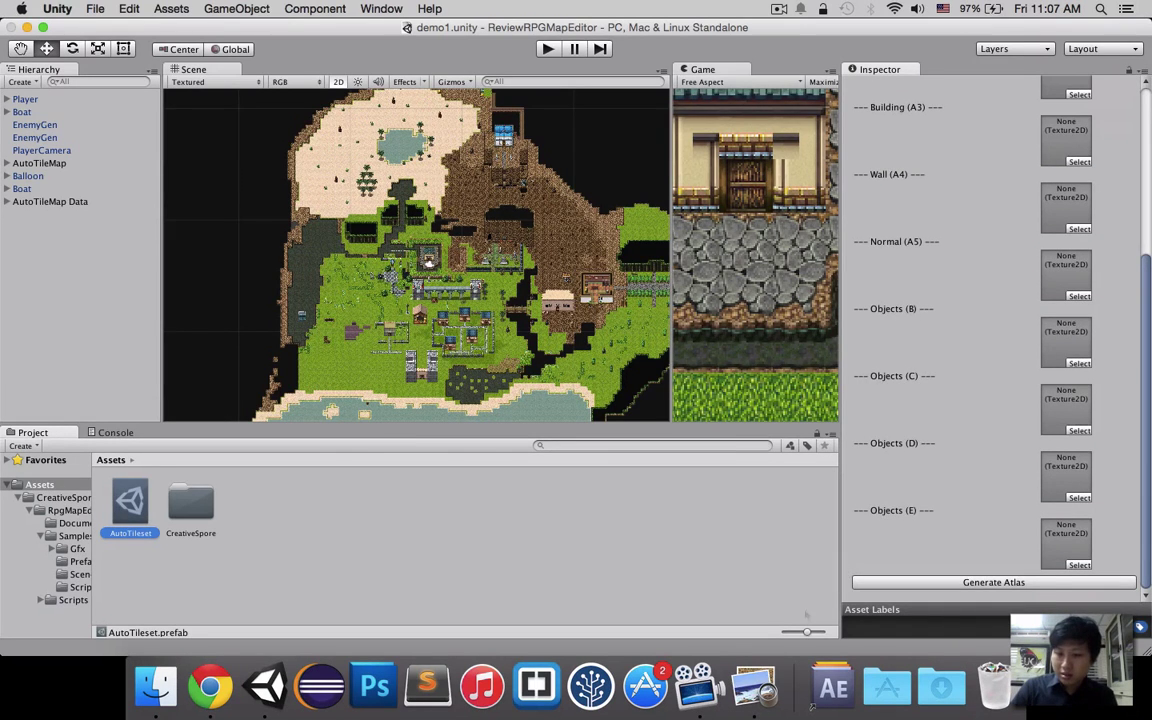
left_click(750, 688)
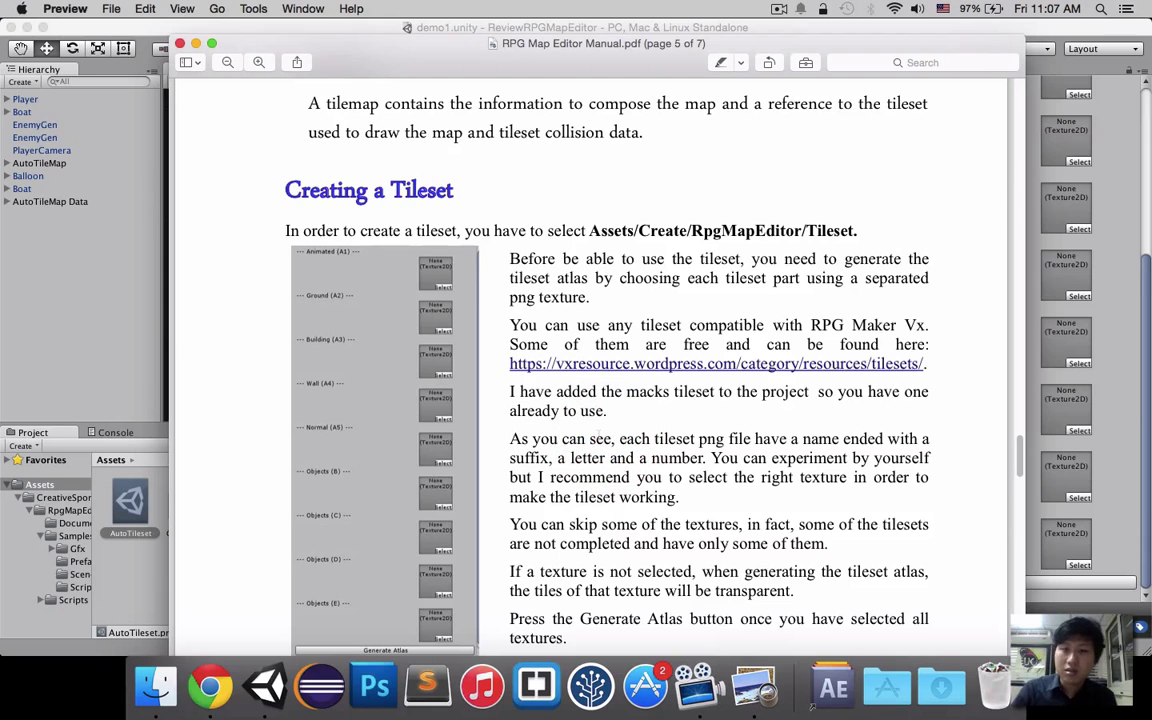
Step: Scroll the manual past the tileset edit window figure to Creating an AutoTileMap on page 6
scroll(662, 264, "down", 5)
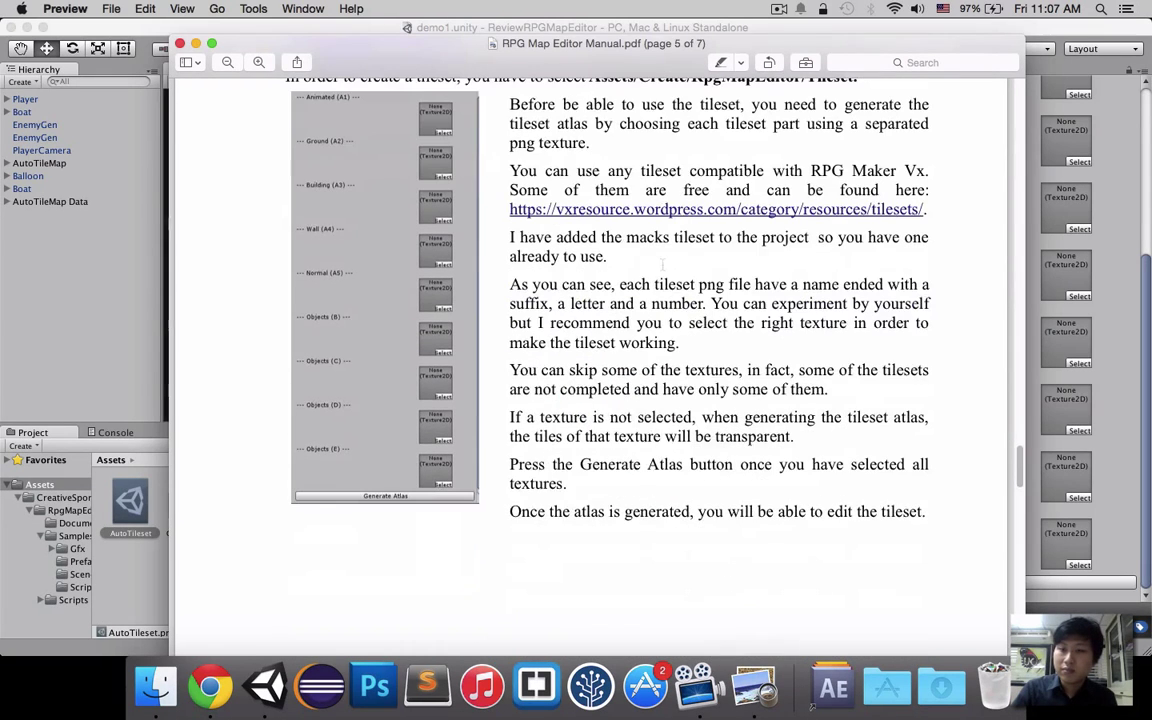
scroll(561, 266, "down", 5)
scroll(561, 266, "down", 7)
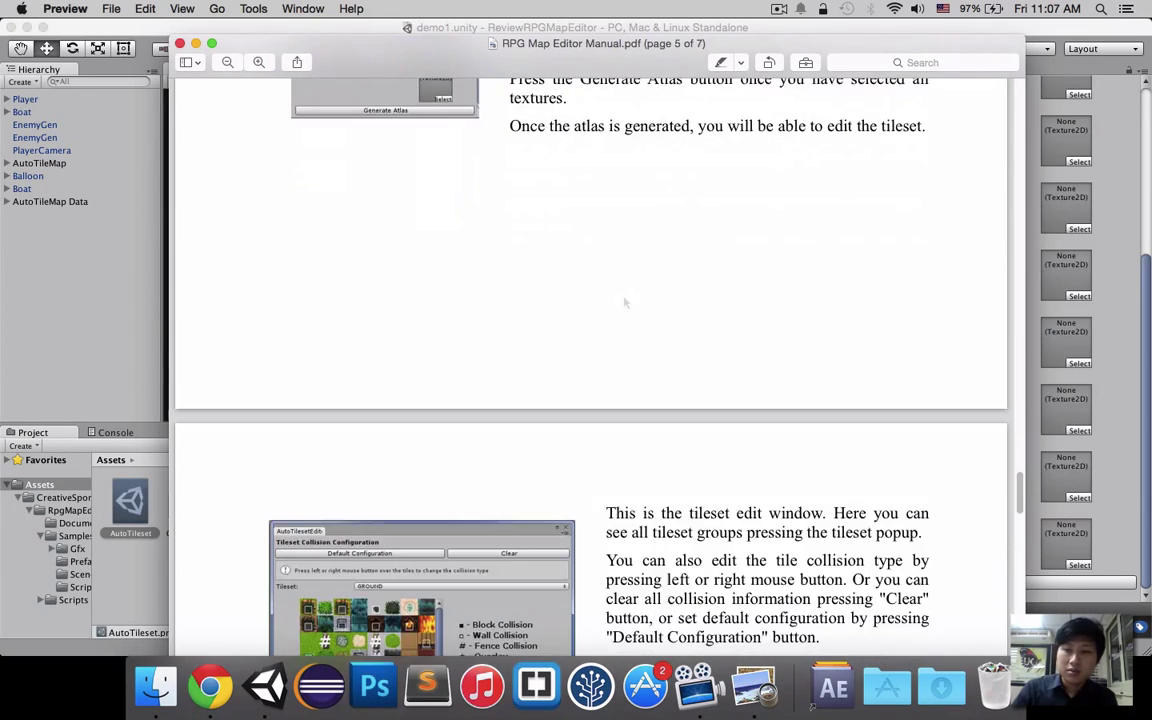
scroll(561, 266, "down", 9)
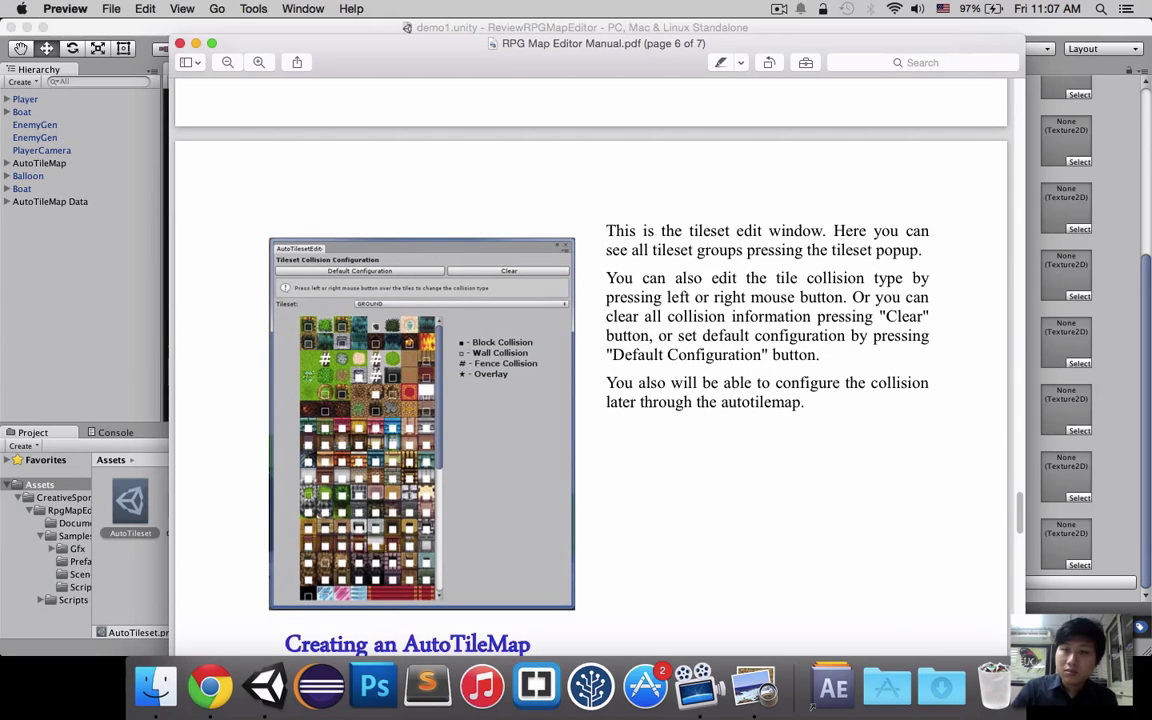
scroll(590, 301, "down", 1)
scroll(590, 301, "down", 5)
scroll(590, 301, "down", 4)
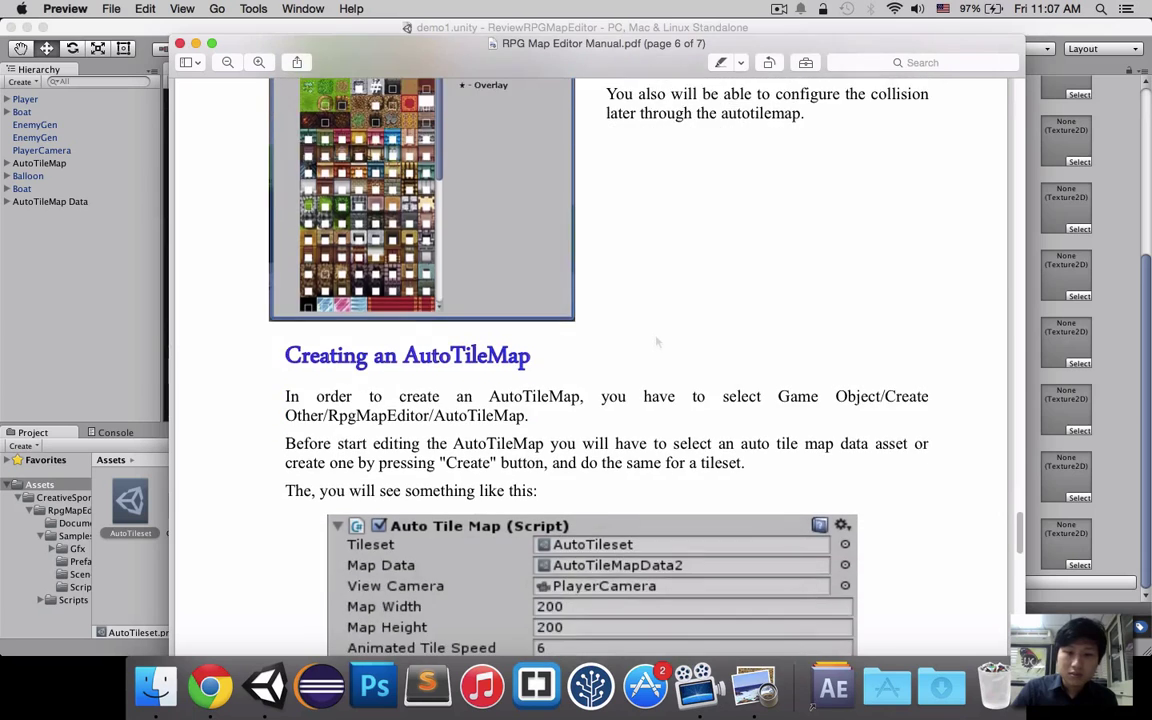
scroll(590, 301, "down", 4)
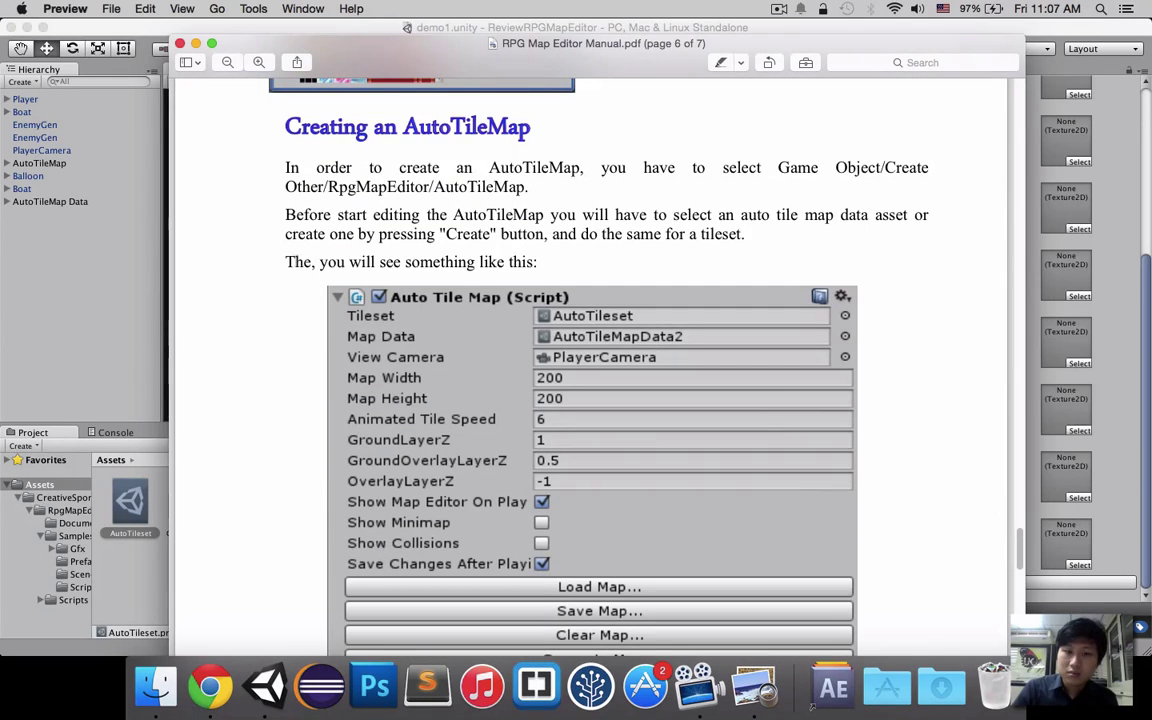
scroll(287, 267, "down", 1)
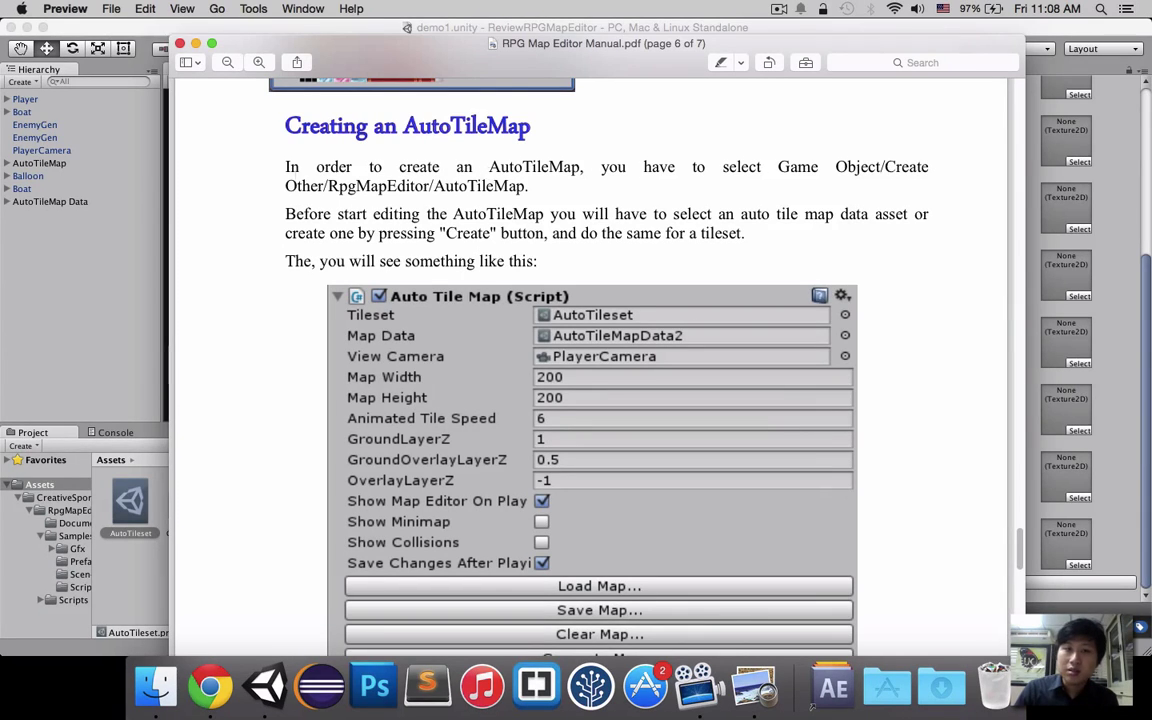
Step: Add an AutoTileMap object to demo1's Hierarchy via Create Other > RpgMapEditor and select it
right_click(44, 236)
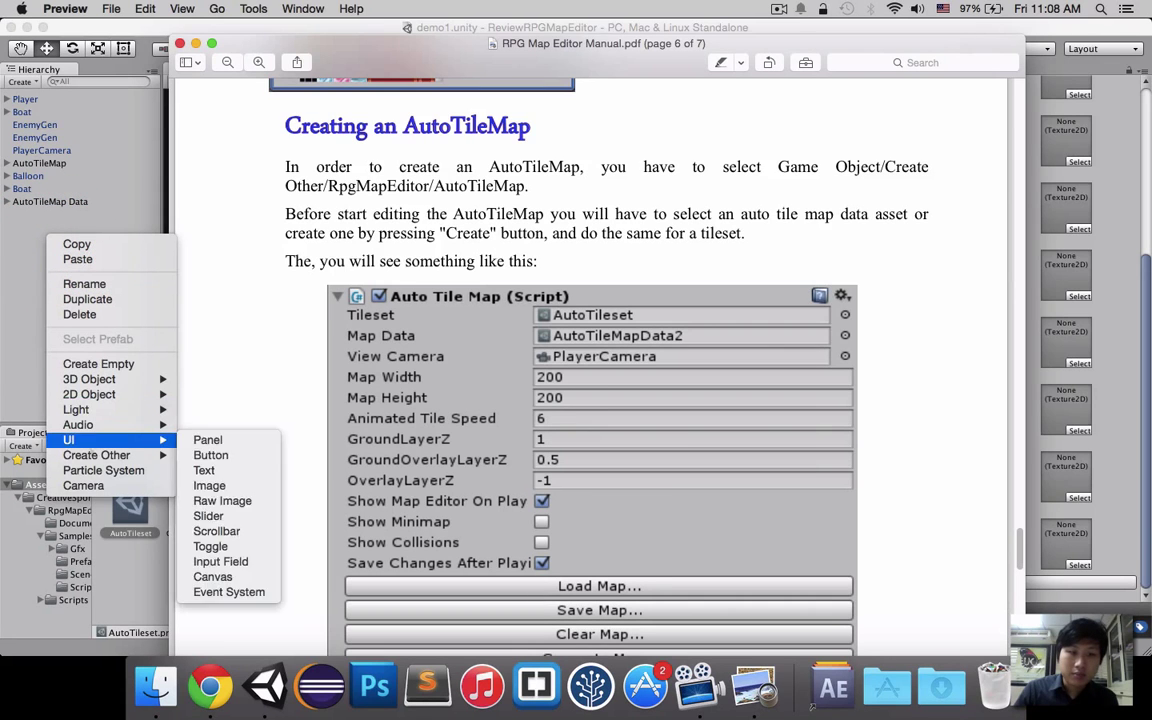
mouse_move(231, 455)
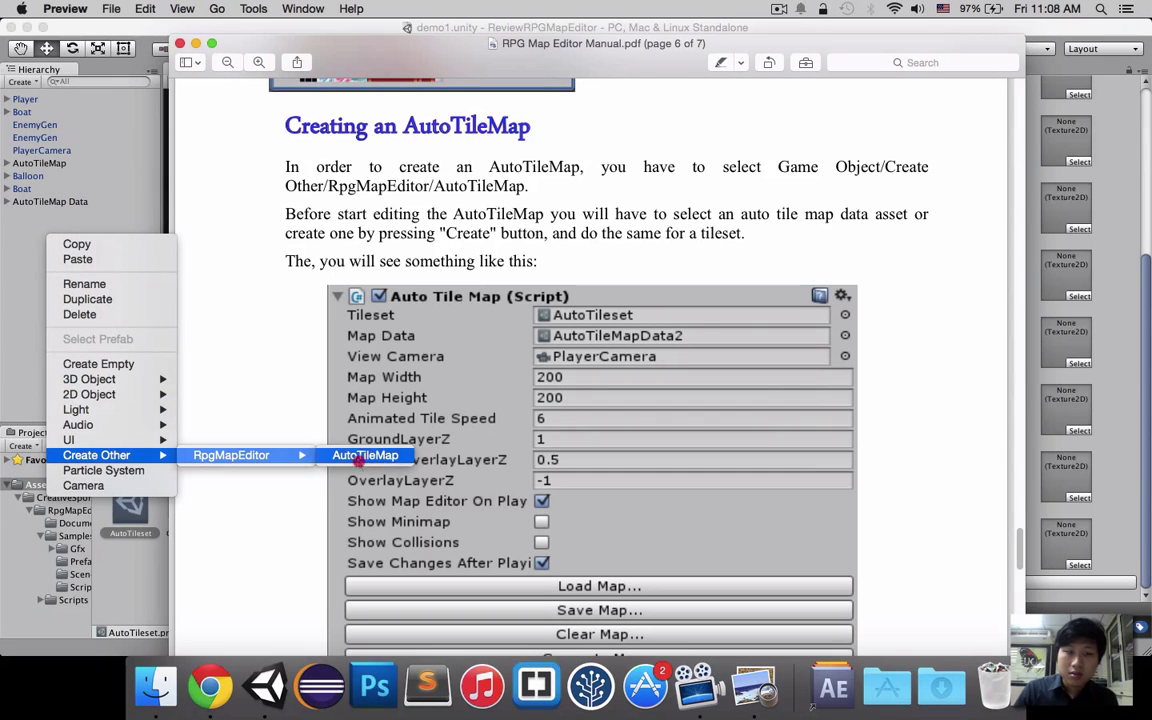
left_click(350, 455)
left_click(37, 222)
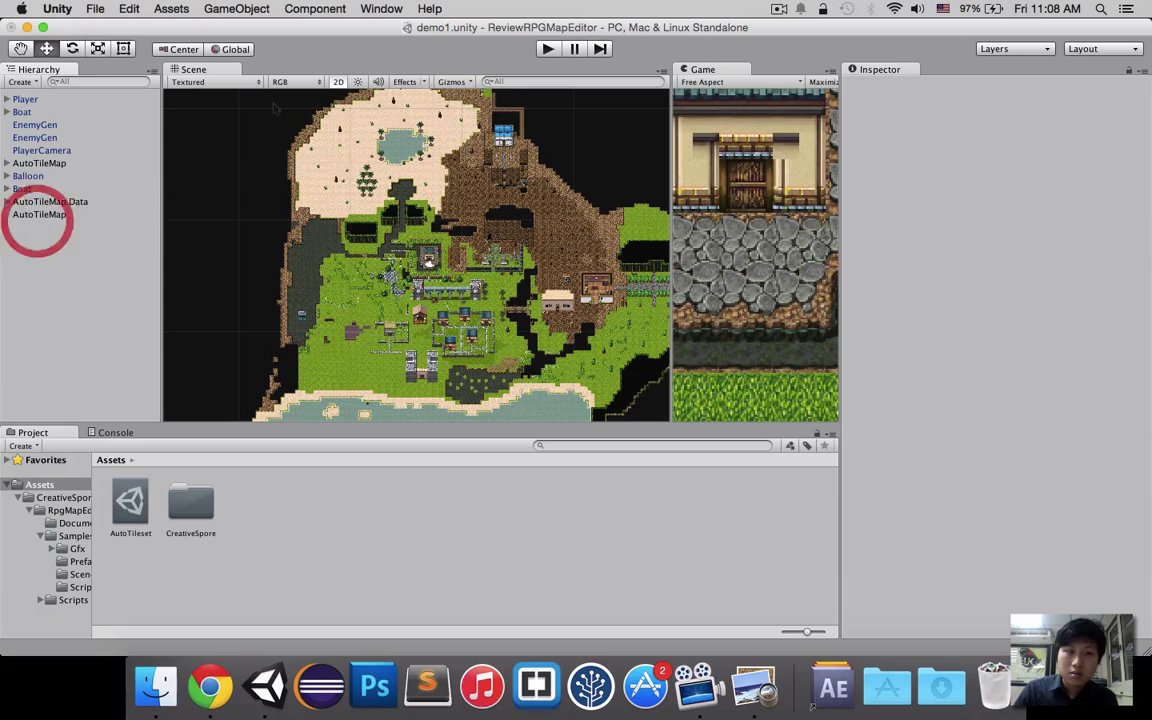
left_click(39, 214)
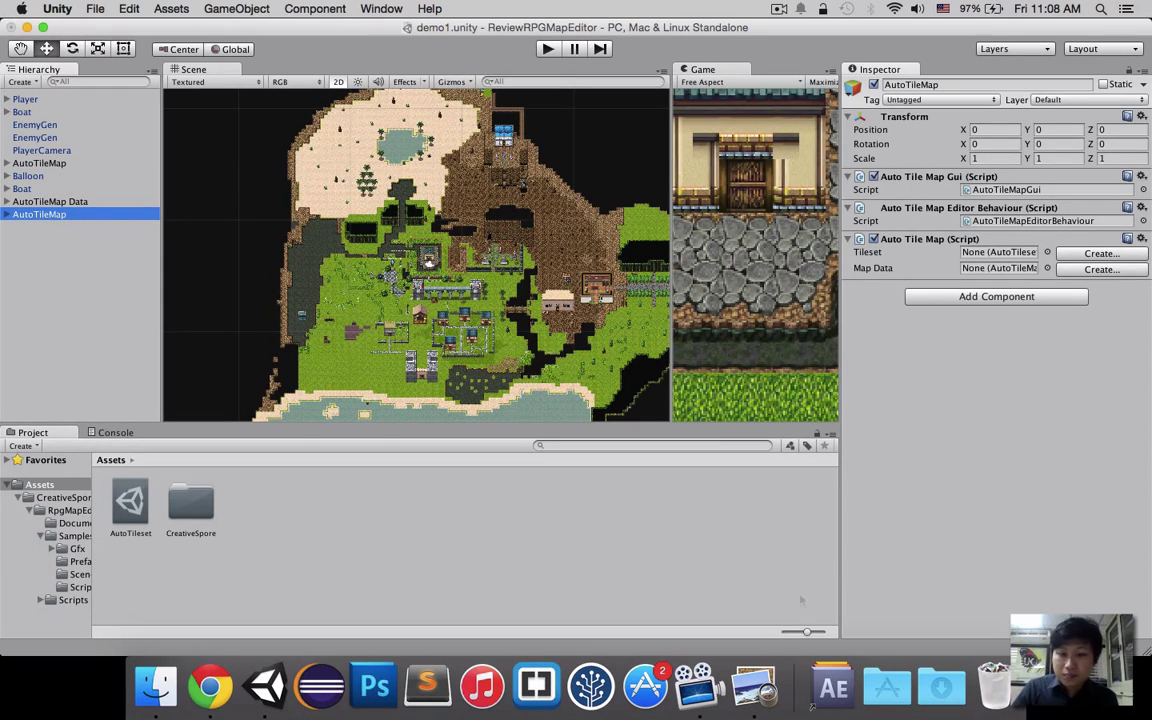
left_click(753, 686)
scroll(911, 318, "down", 1)
Step: Scroll the manual to the View Camera advice and highlight the PlayerCamera.prefab path
scroll(911, 318, "down", 2)
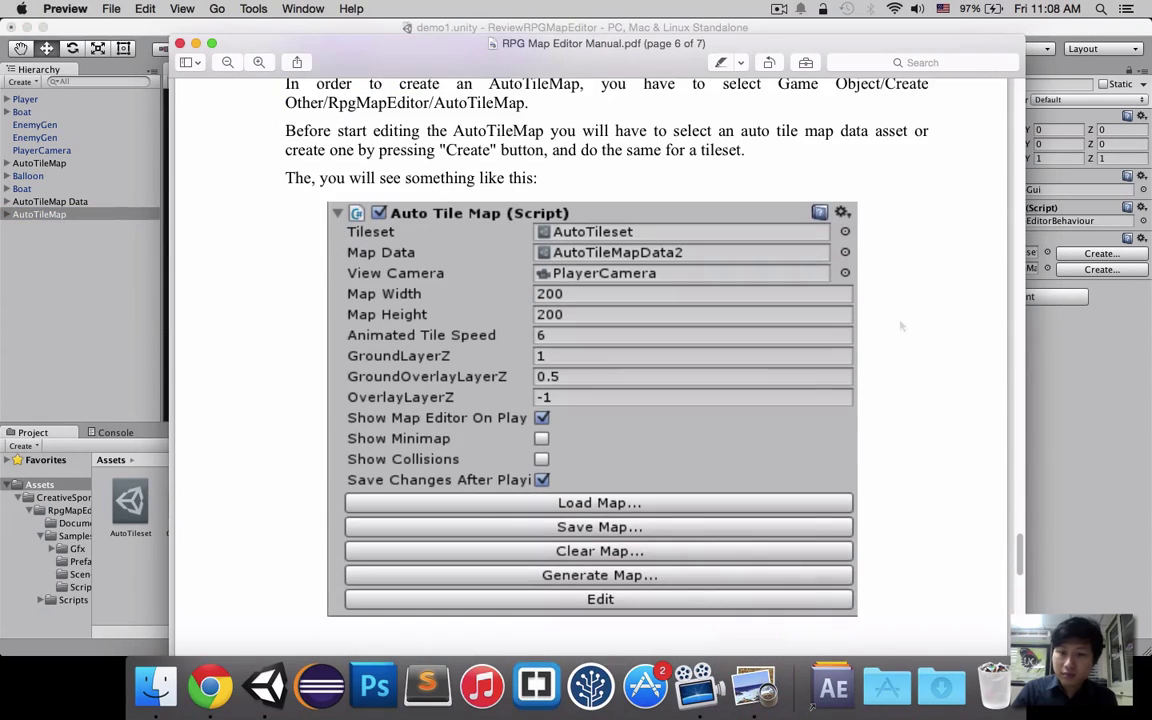
scroll(905, 320, "down", 10)
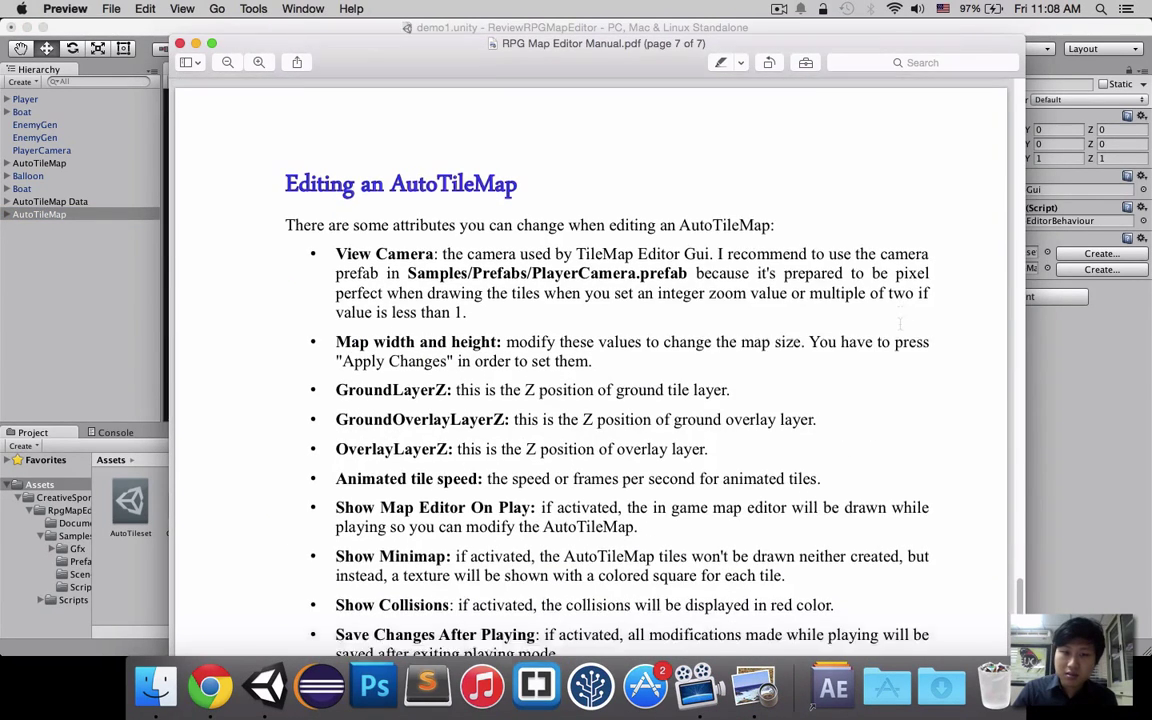
scroll(900, 323, "down", 3)
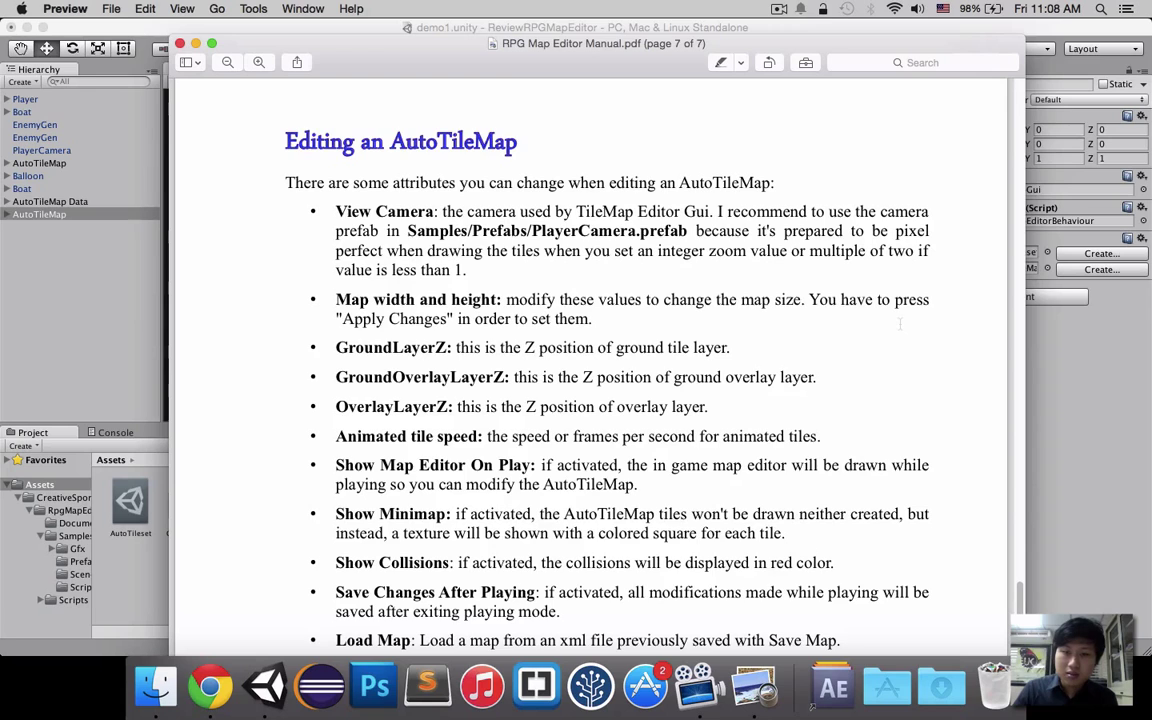
scroll(900, 323, "down", 1)
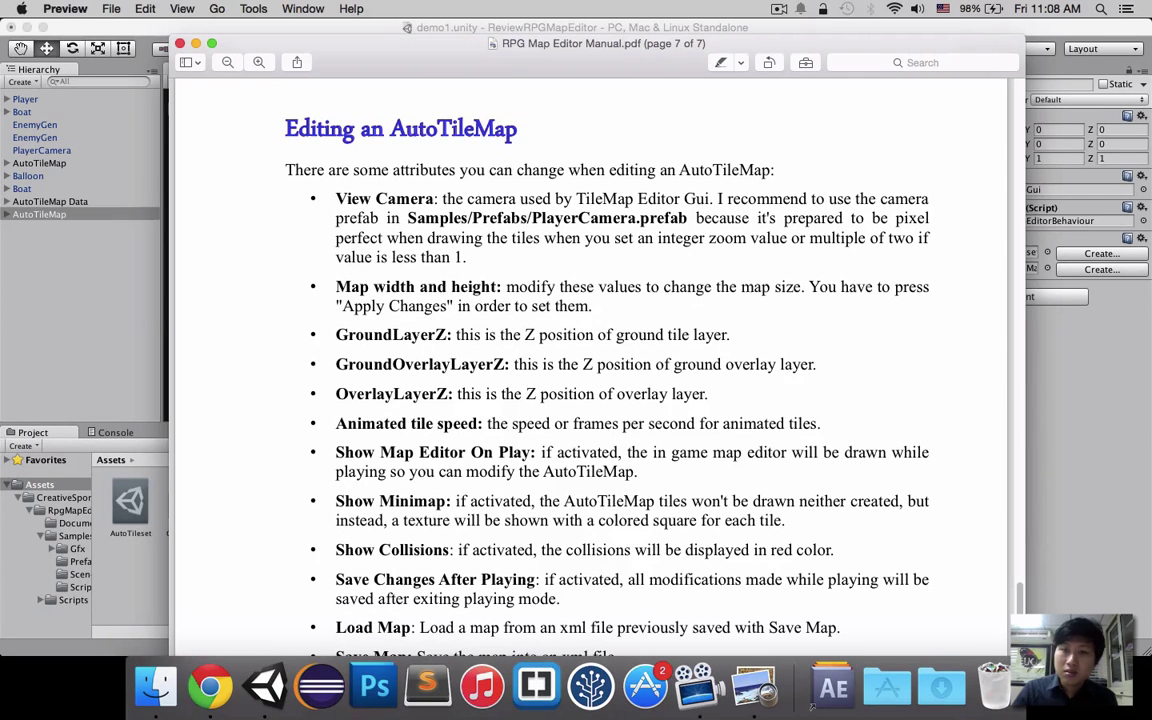
scroll(530, 348, "down", 1)
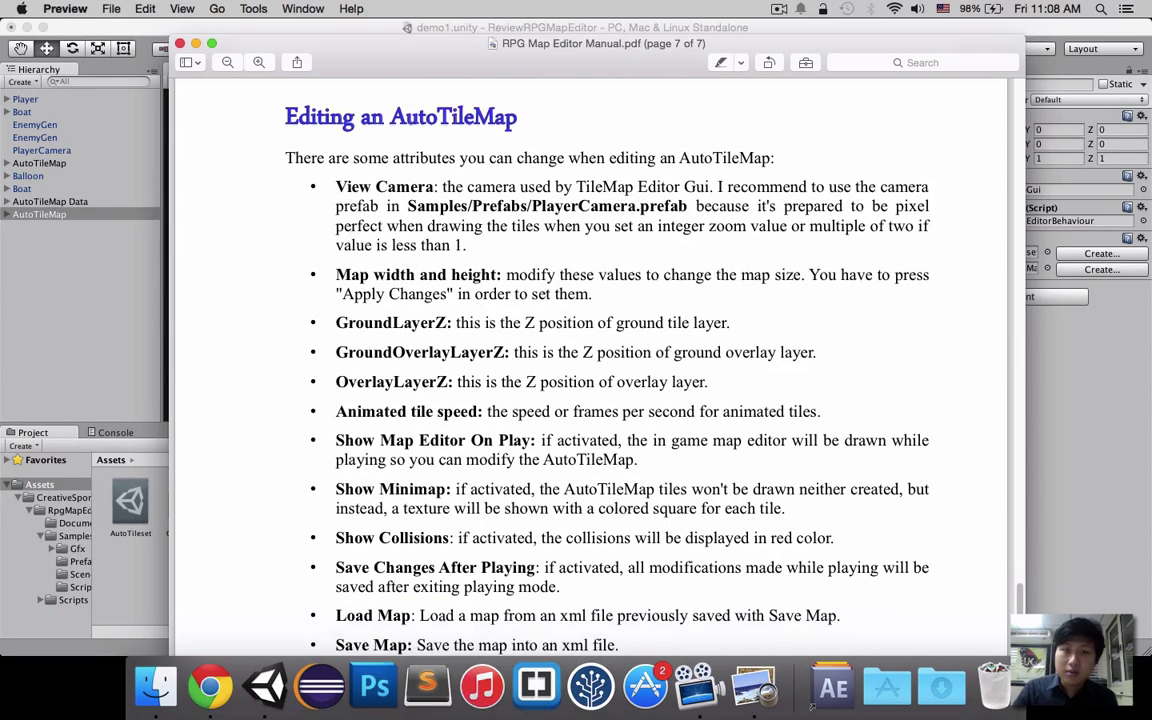
scroll(590, 360, "down", 1)
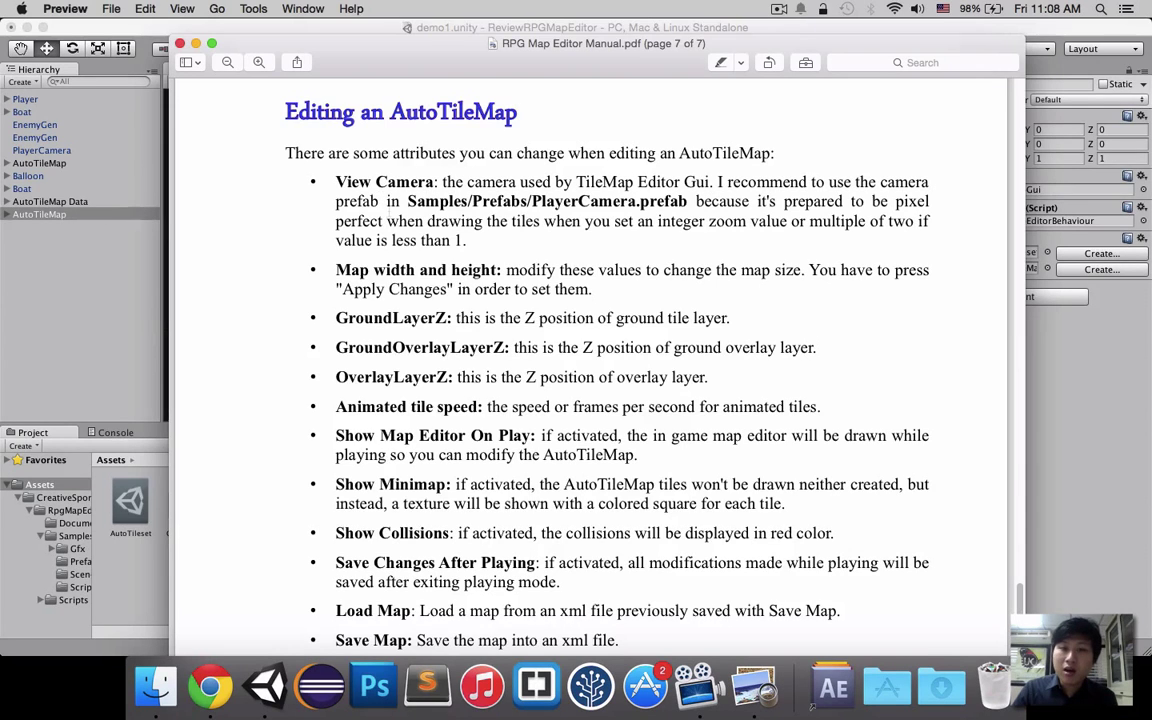
left_click_drag(407, 201, 697, 201)
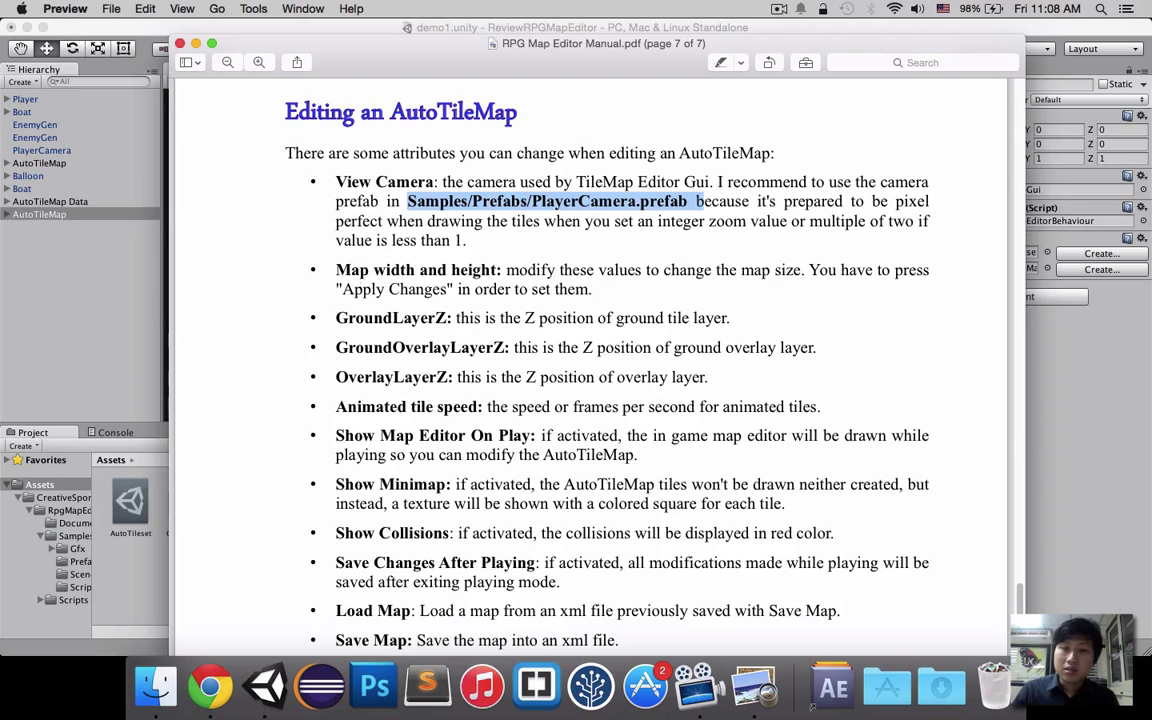
left_click(333, 260)
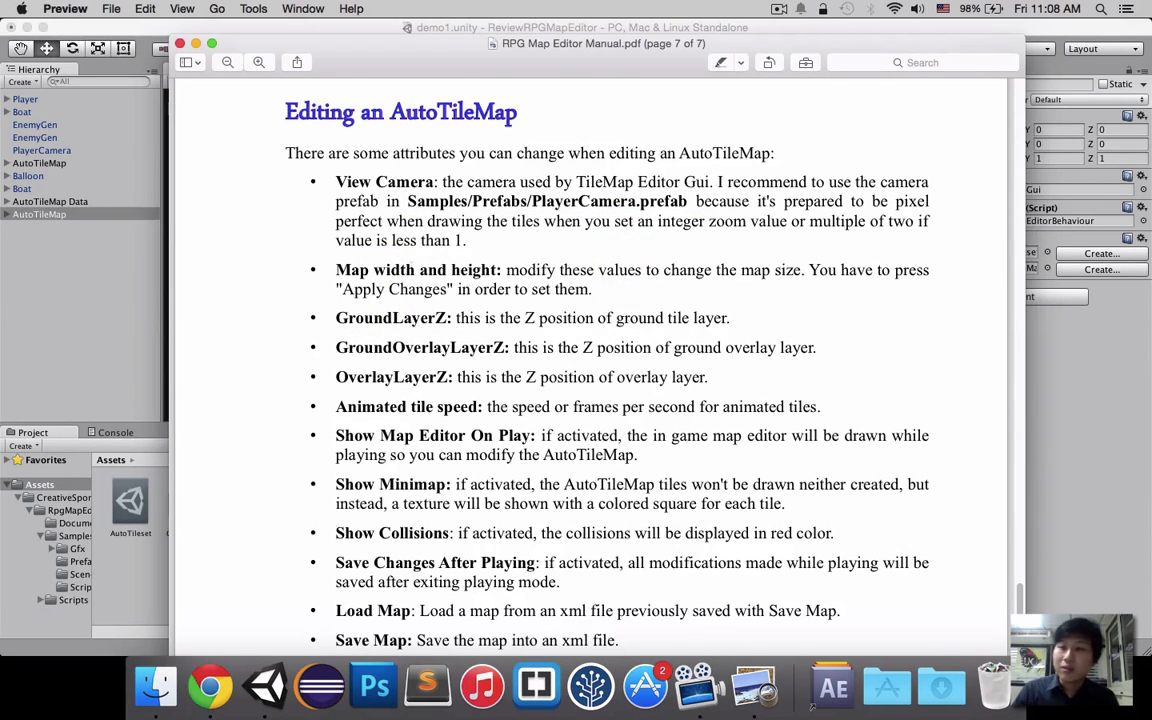
left_click(1078, 354)
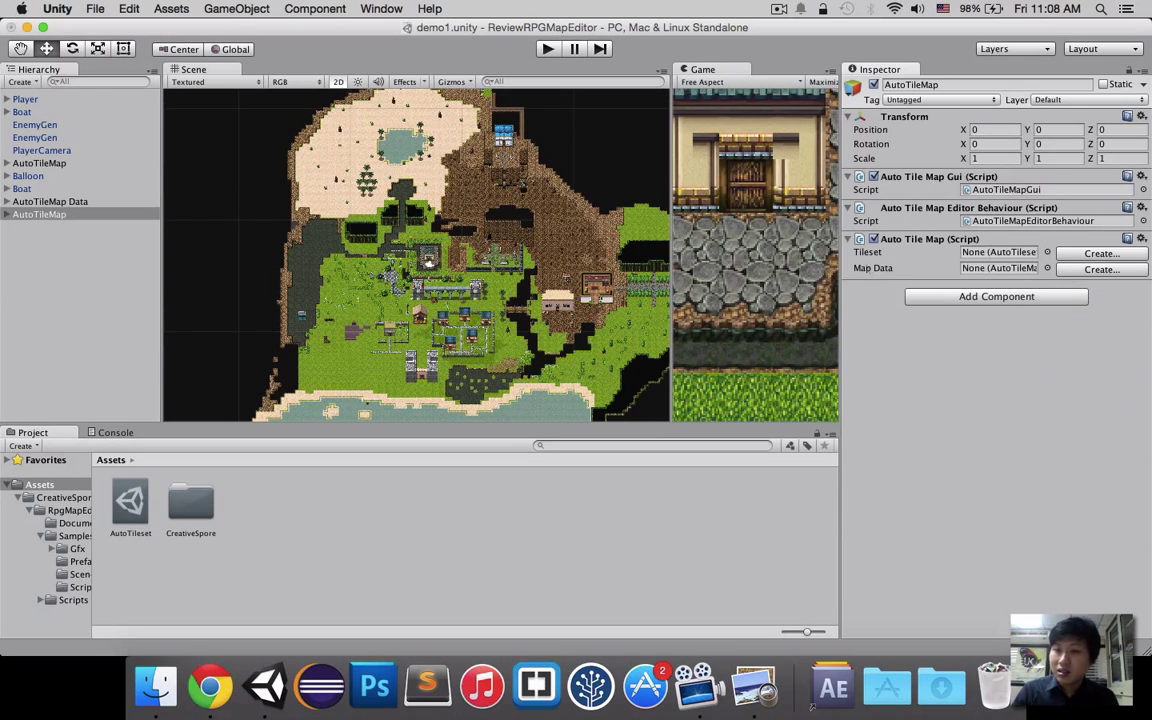
Step: Open Samples > Prefabs and inspect the PlayerCamera prefab's camera settings in the Inspector
left_click(872, 268)
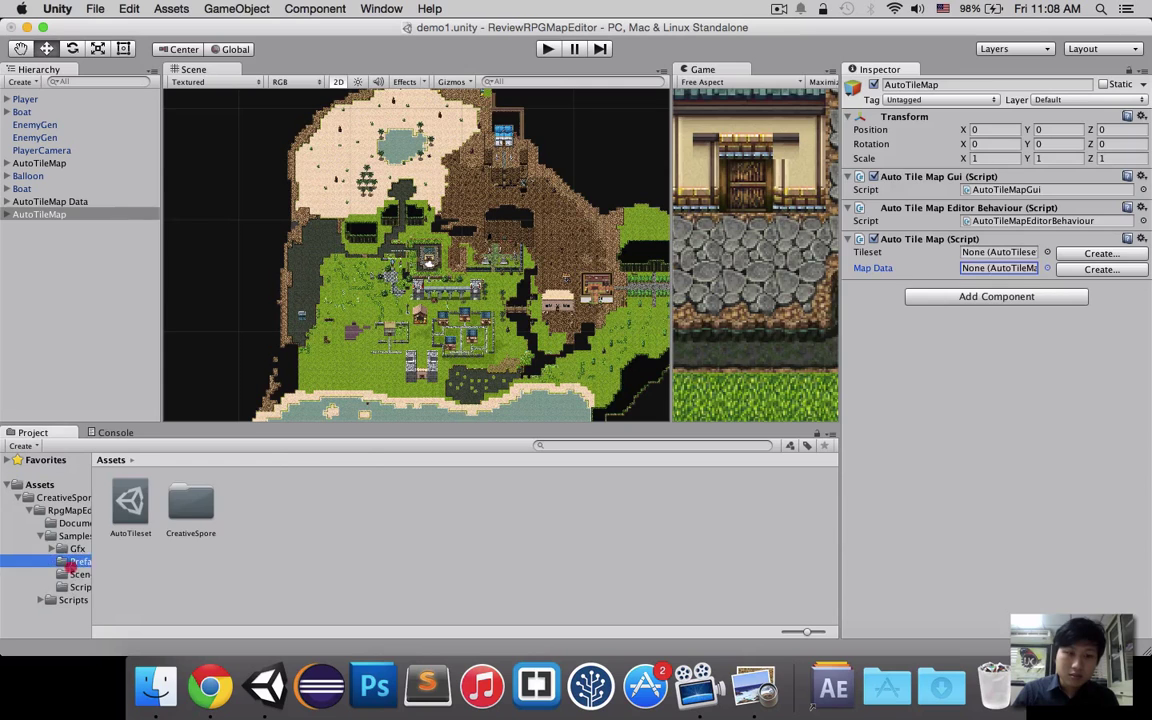
left_click(75, 561)
left_click(495, 500)
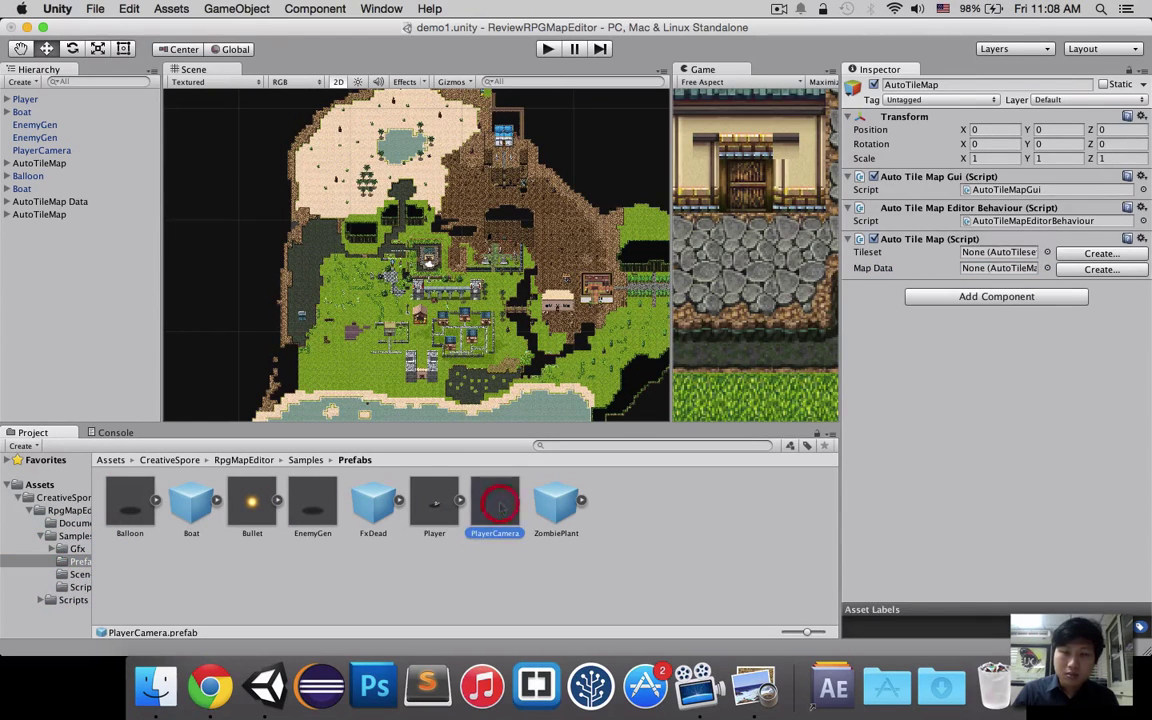
scroll(858, 396, "down", 5)
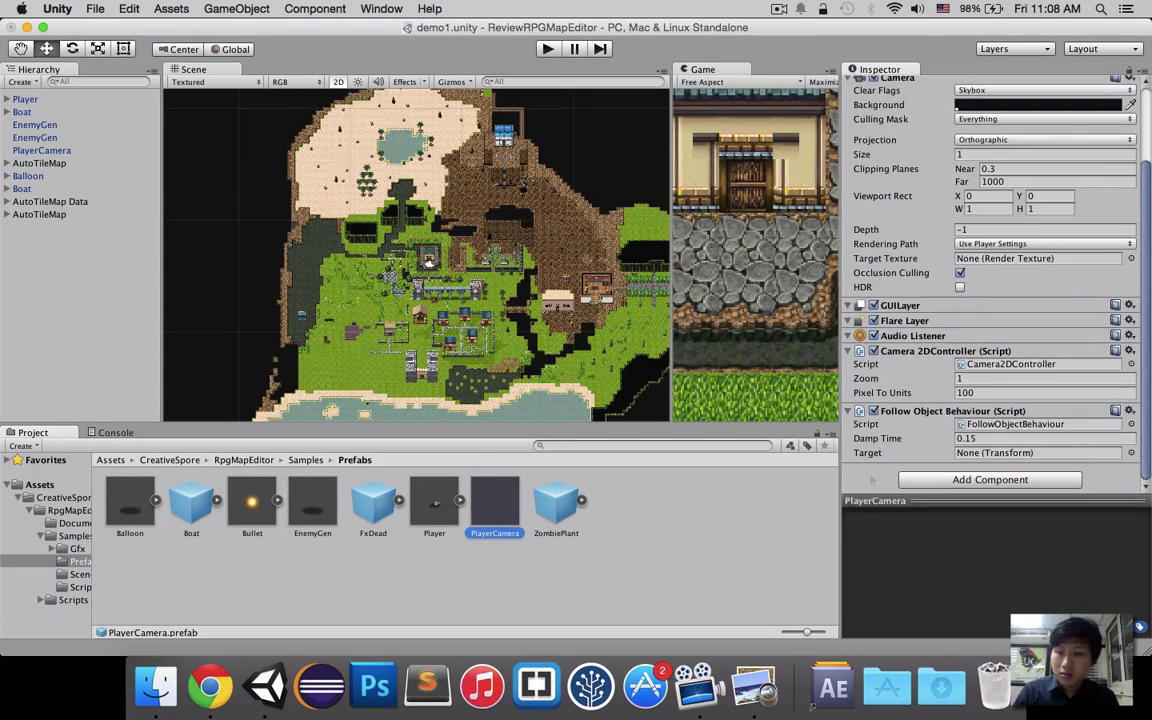
left_click(754, 688)
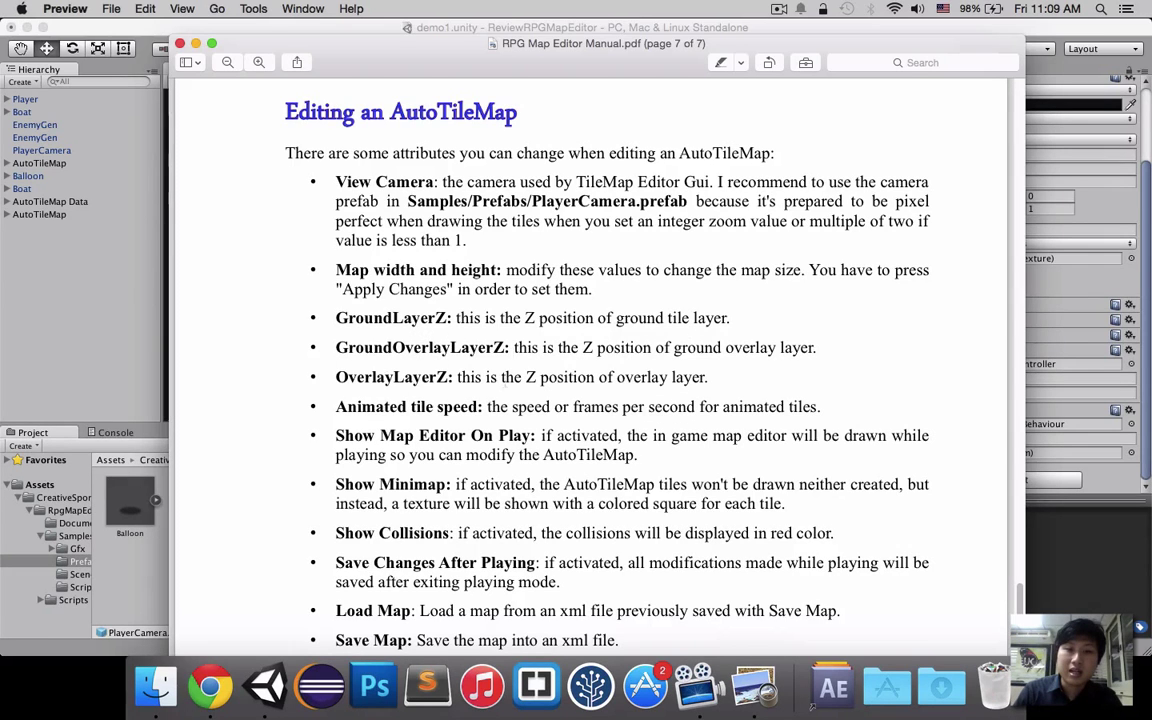
Step: Review the manual's AutoTileMap attribute list, highlighting entries such as Show Map Editor On Play
scroll(600, 400, "down", 1)
left_click_drag(337, 395, 482, 397)
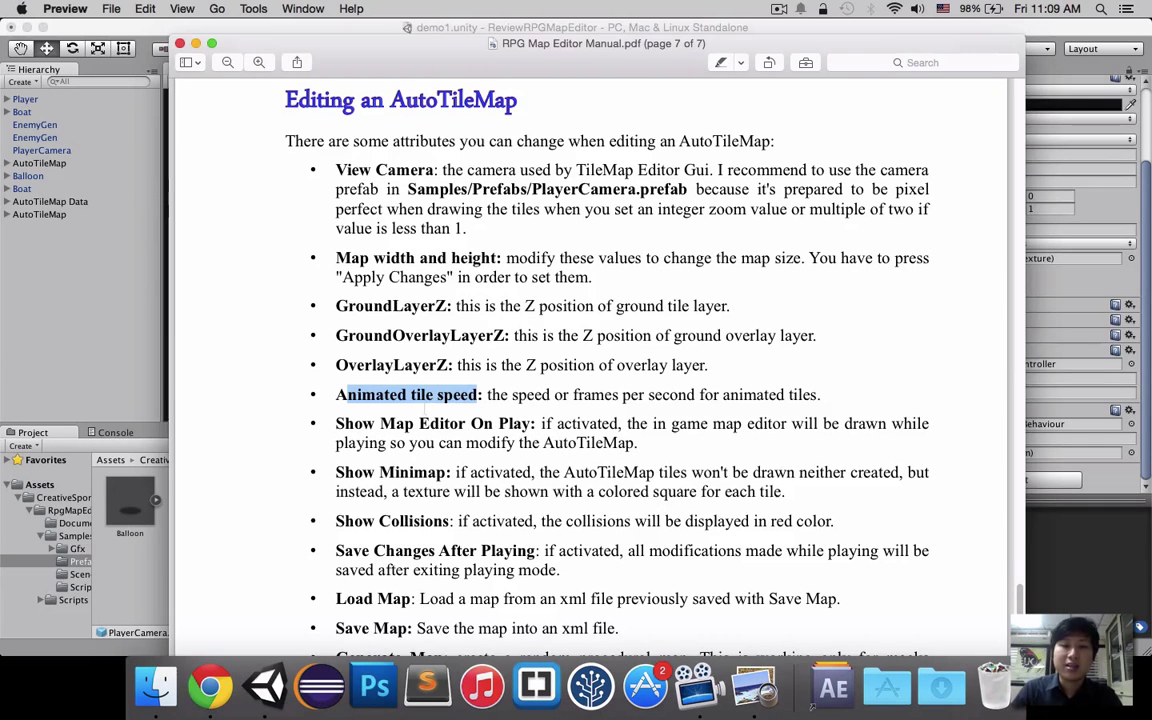
scroll(590, 360, "down", 2)
scroll(590, 360, "down", 1)
scroll(424, 412, "down", 2)
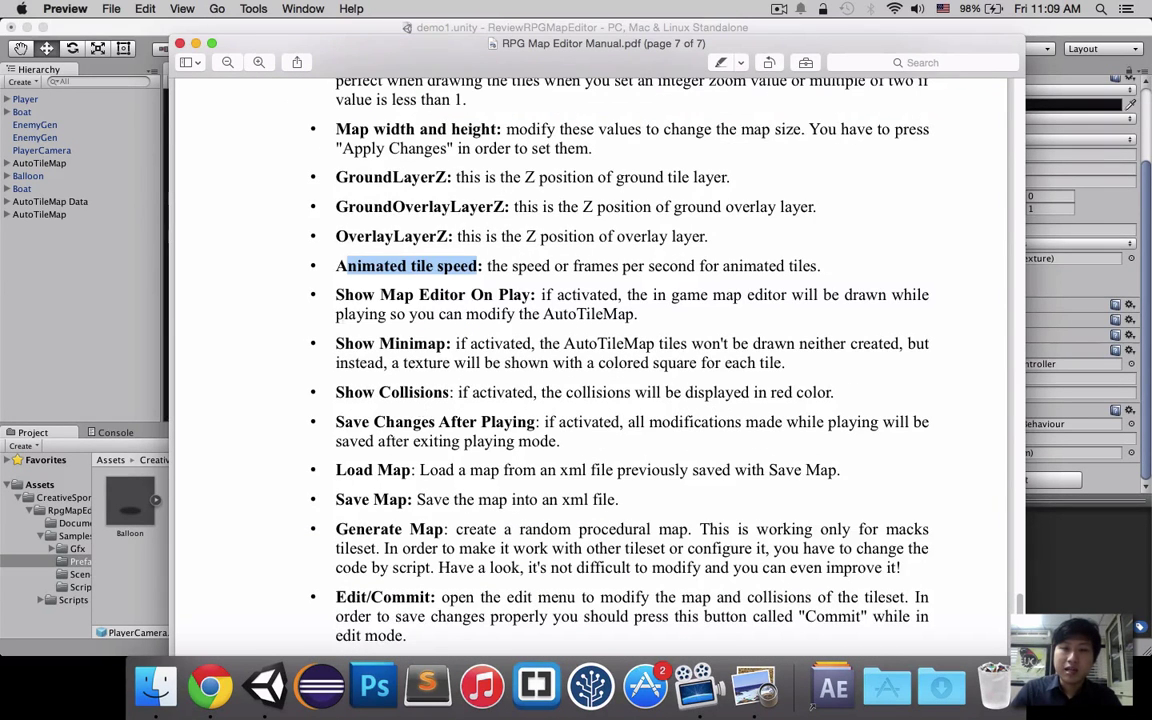
left_click_drag(336, 295, 532, 295)
scroll(527, 300, "up", 1)
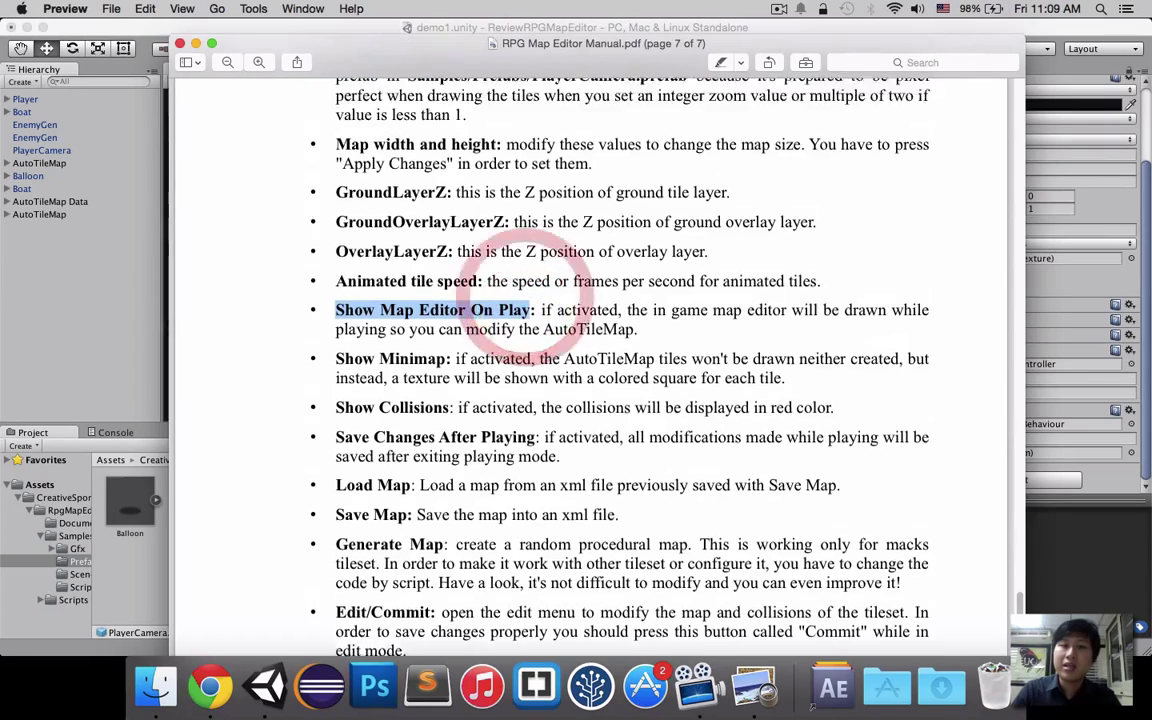
scroll(527, 285, "up", 3)
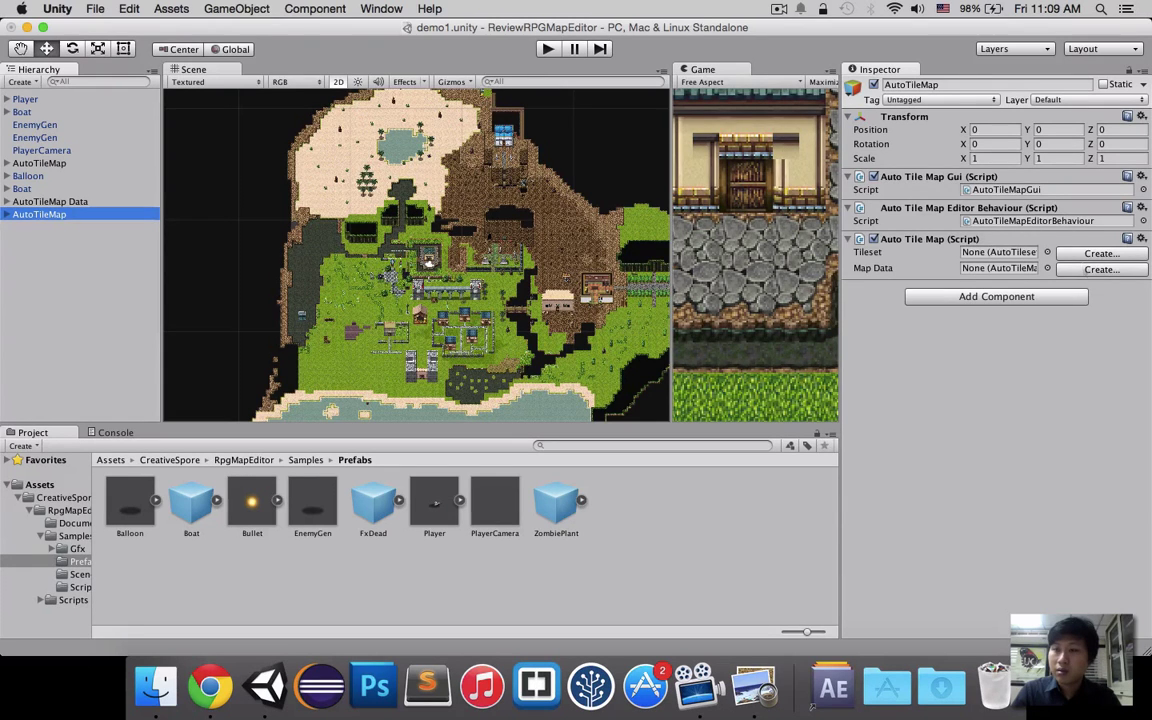
Step: Try Map Data's Create... on the AutoTileMap and dismiss the resulting asset error
left_click(1101, 268)
left_click(700, 275)
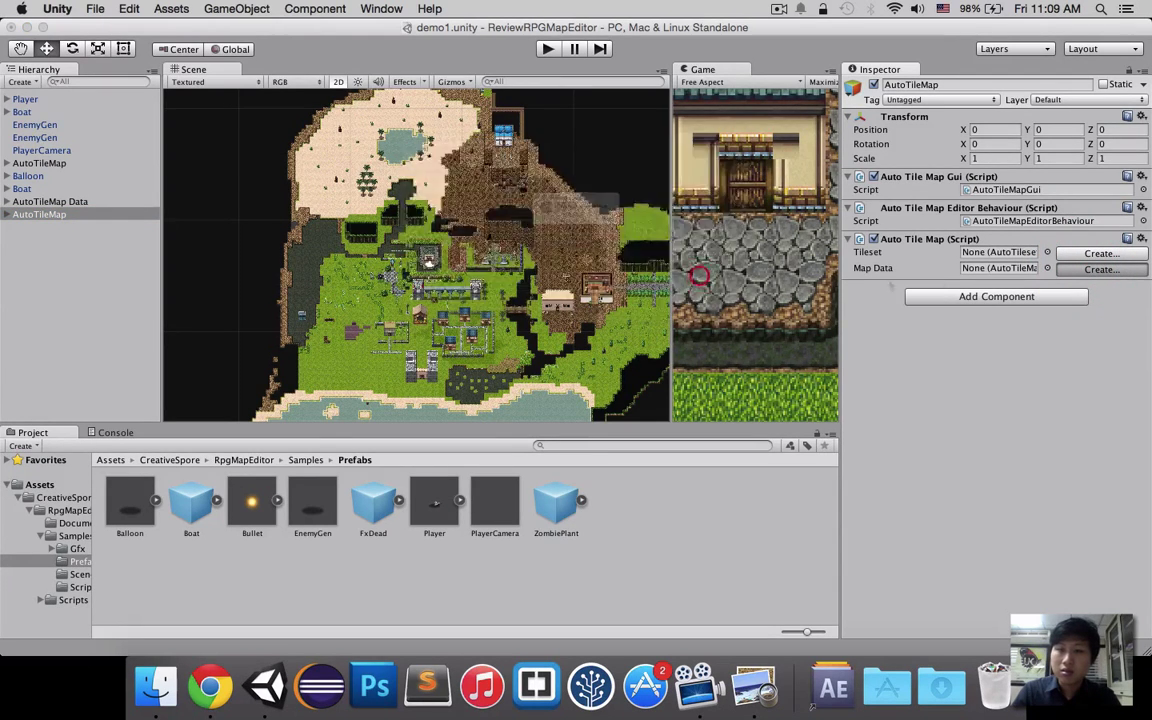
left_click(695, 245)
Step: Create the Map Data again, saving the AutoTileMapData asset into the project's Assets folder
left_click(1101, 268)
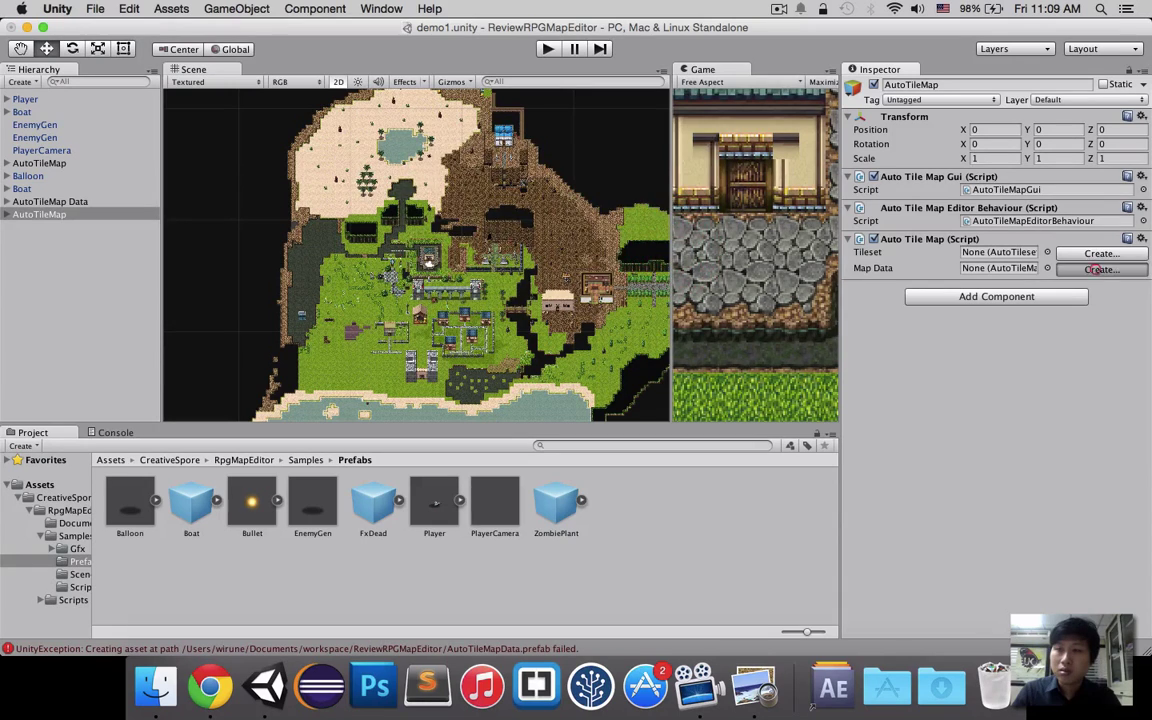
left_click(668, 232)
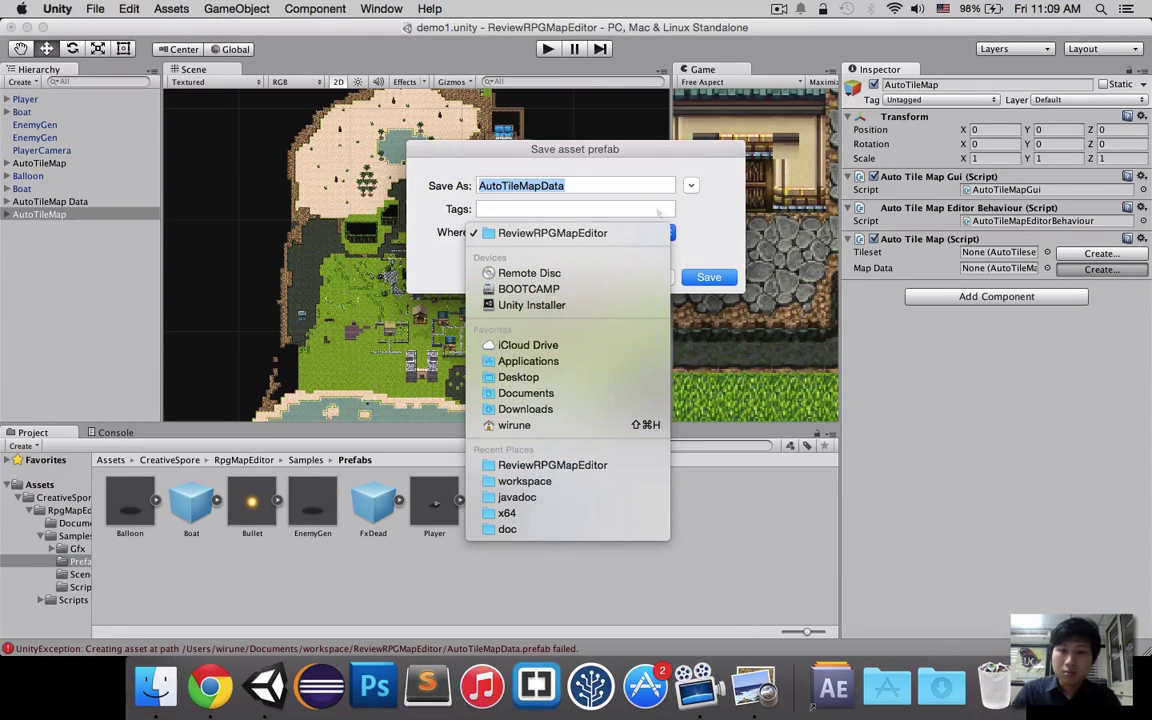
left_click(610, 190)
left_click(695, 187)
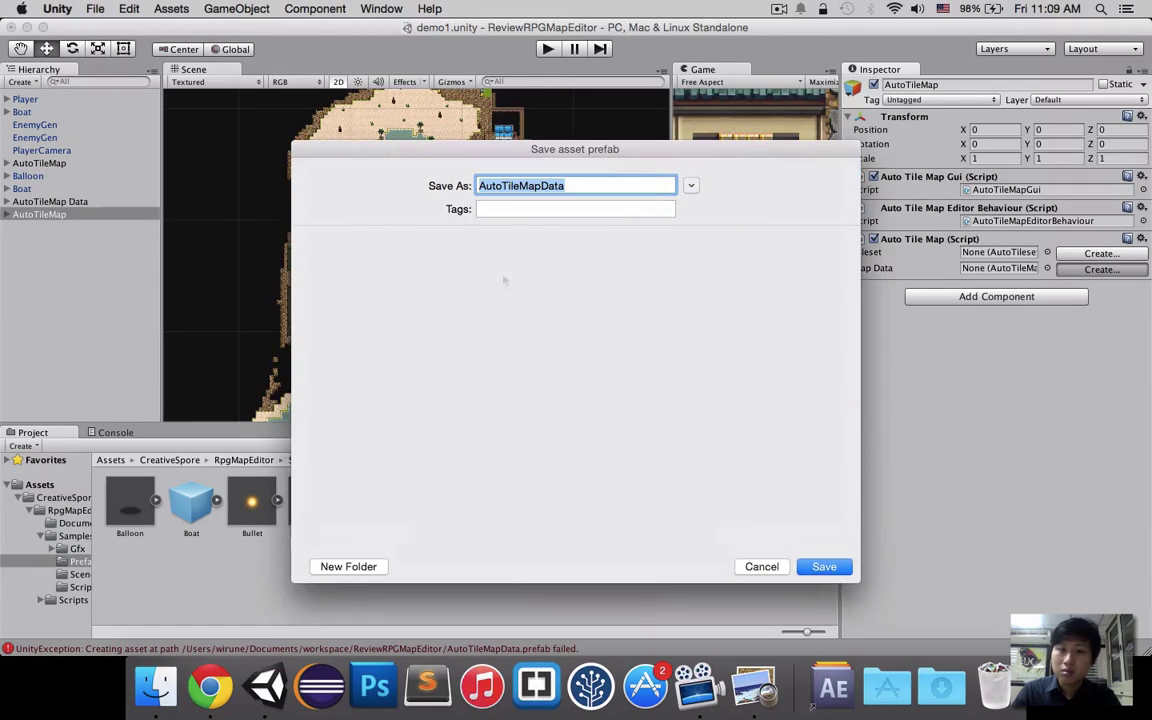
double_click(517, 298)
left_click(825, 566)
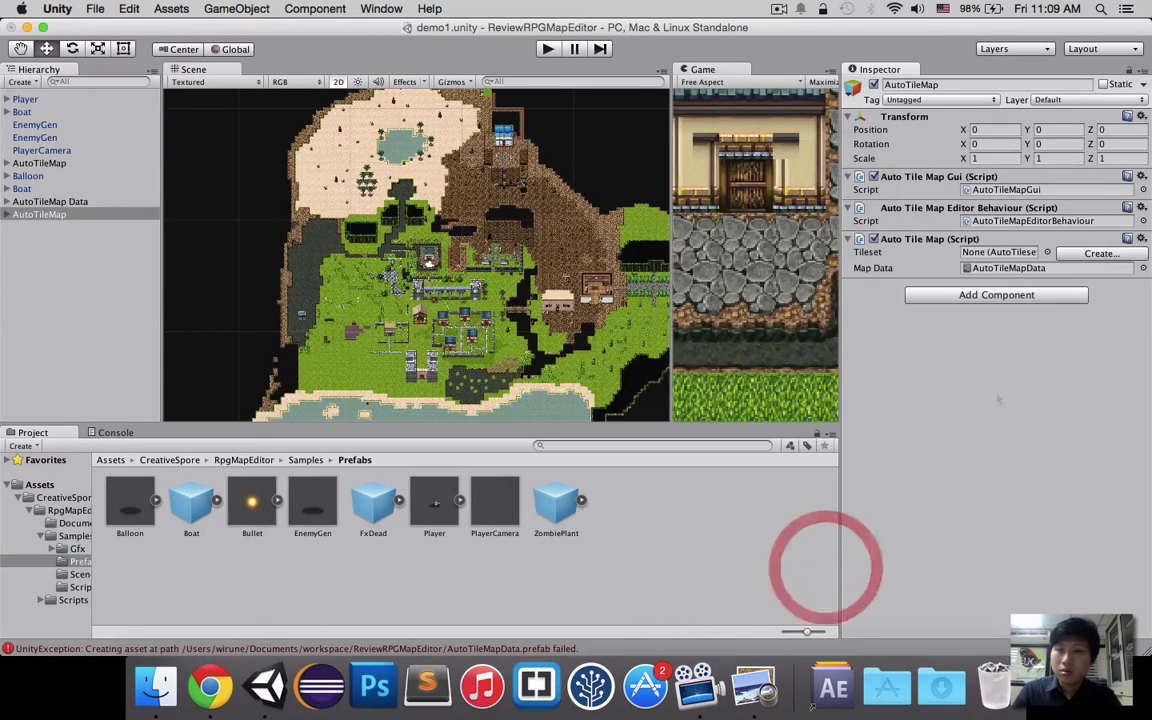
Step: Inspect the AutoTileMapData asset, expanding its Data, tile data and autotile collision lists
left_click(1050, 268)
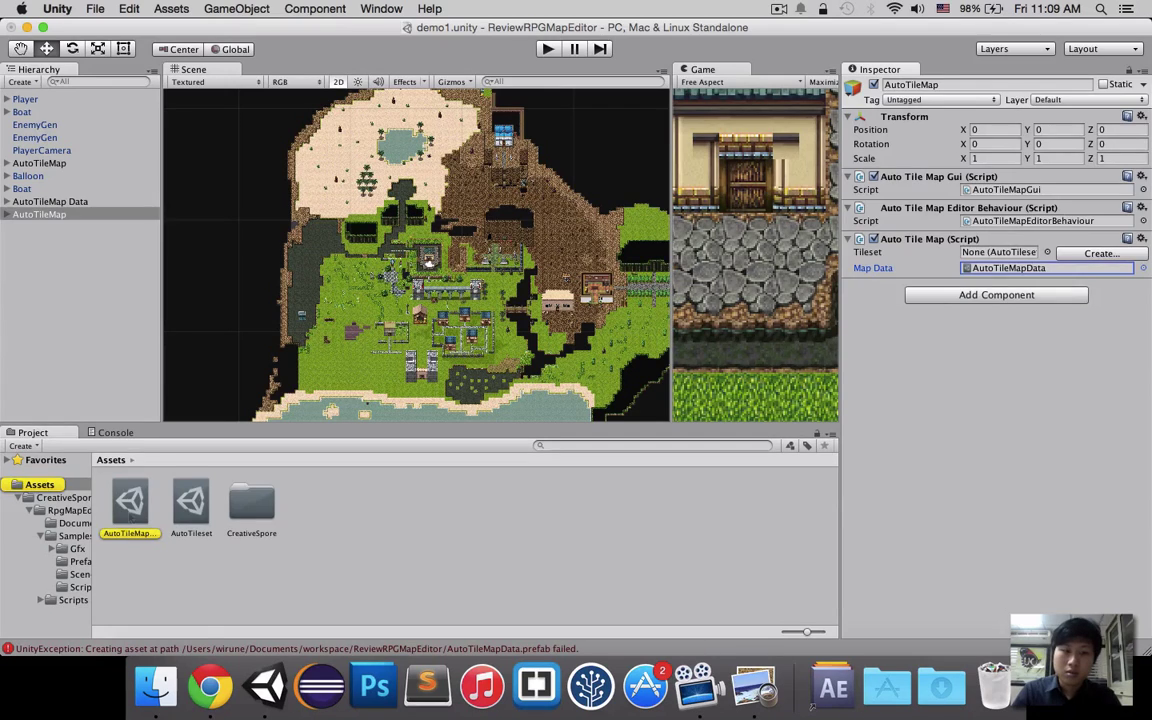
left_click(130, 500)
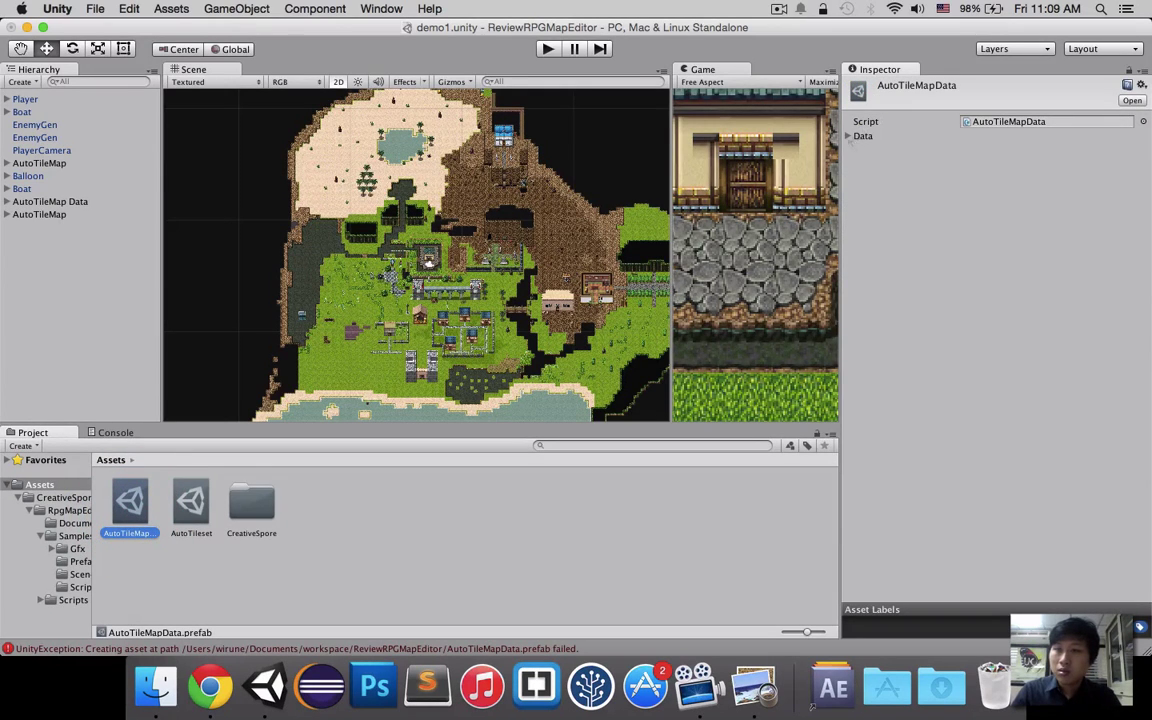
left_click(849, 136)
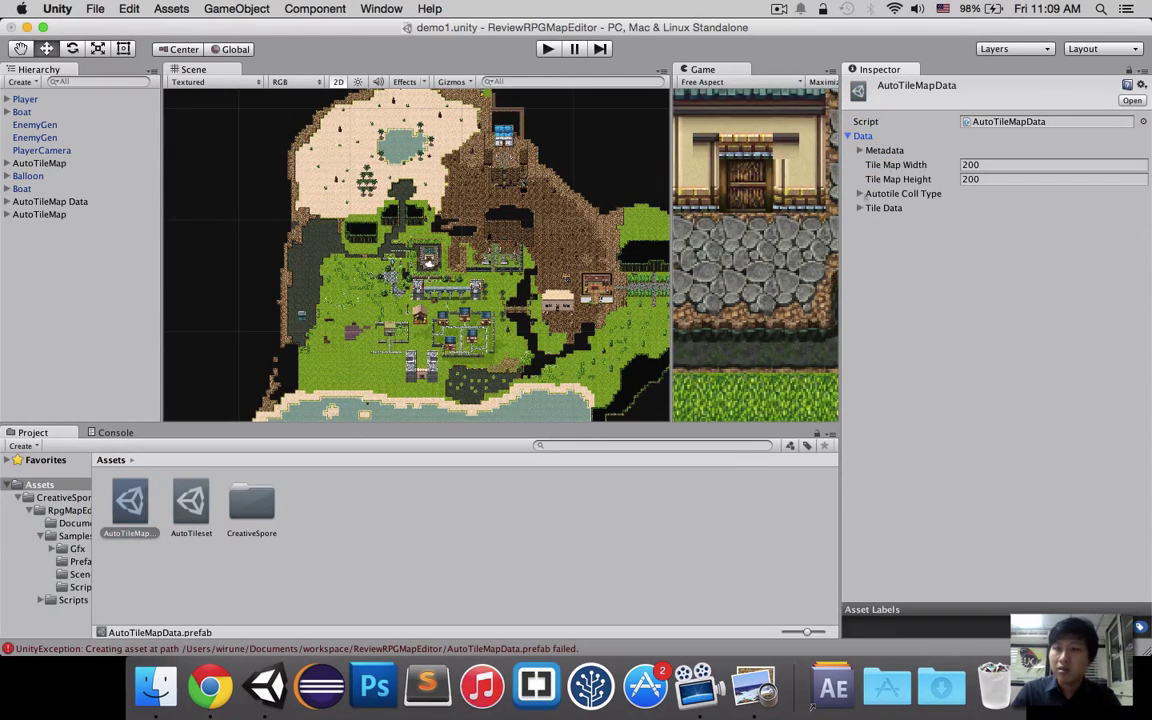
left_click(860, 208)
left_click(860, 193)
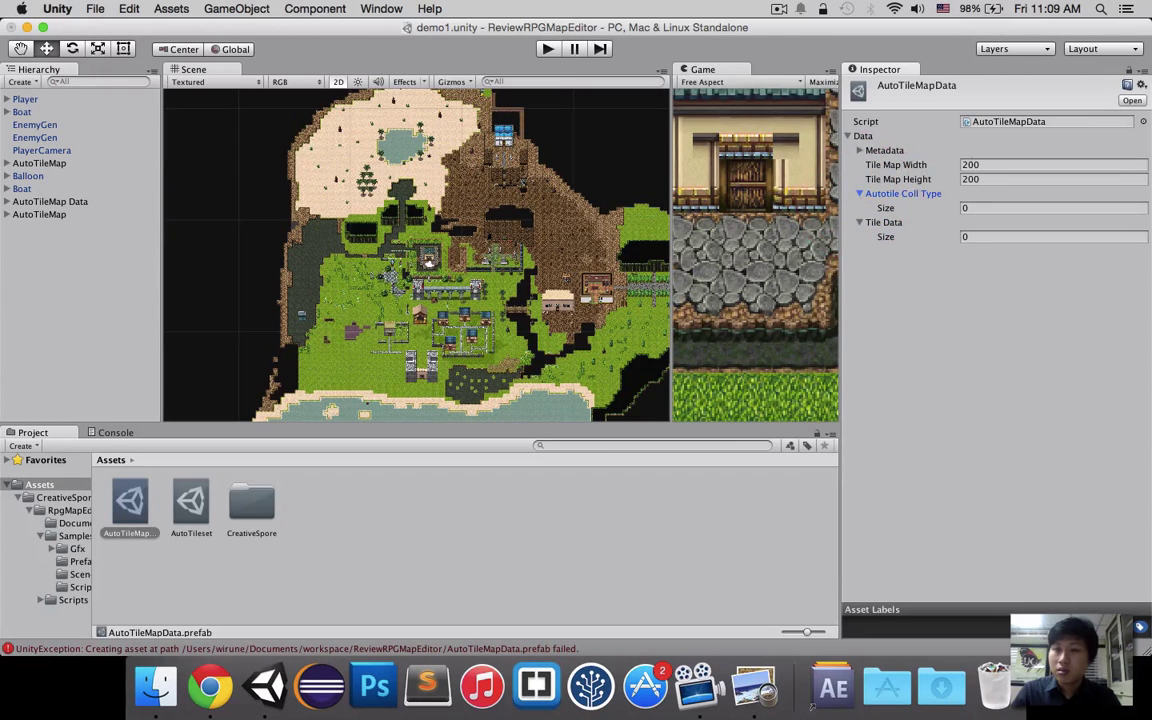
left_click(900, 177)
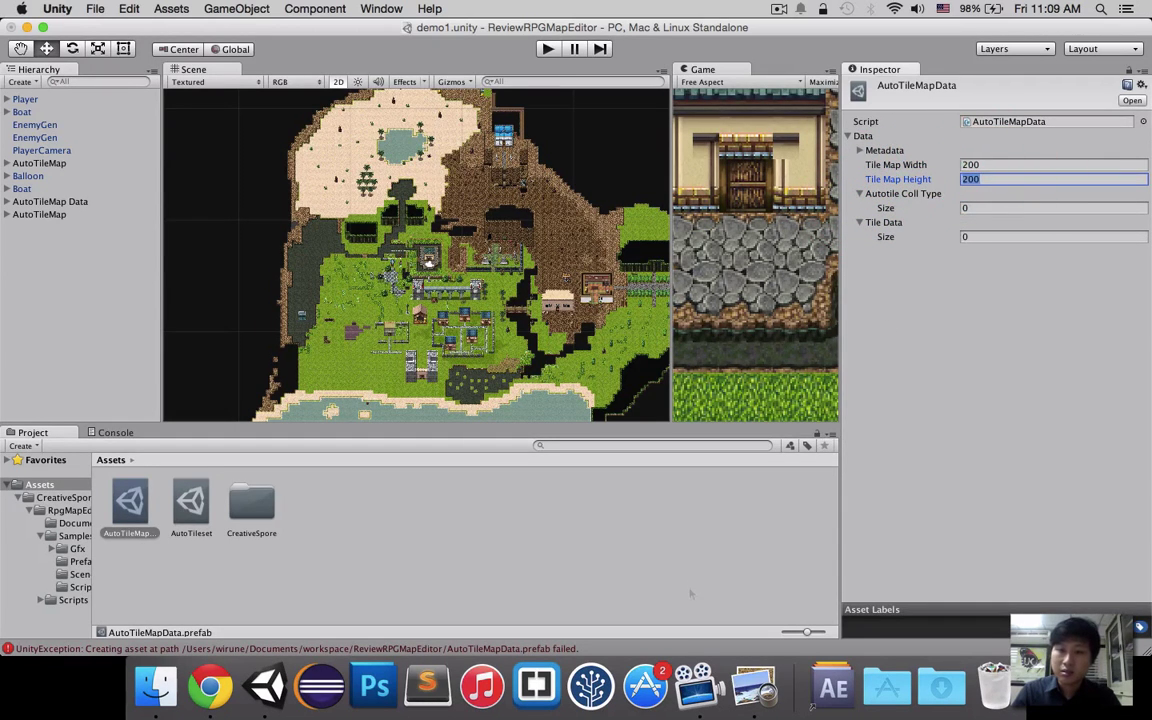
left_click(754, 686)
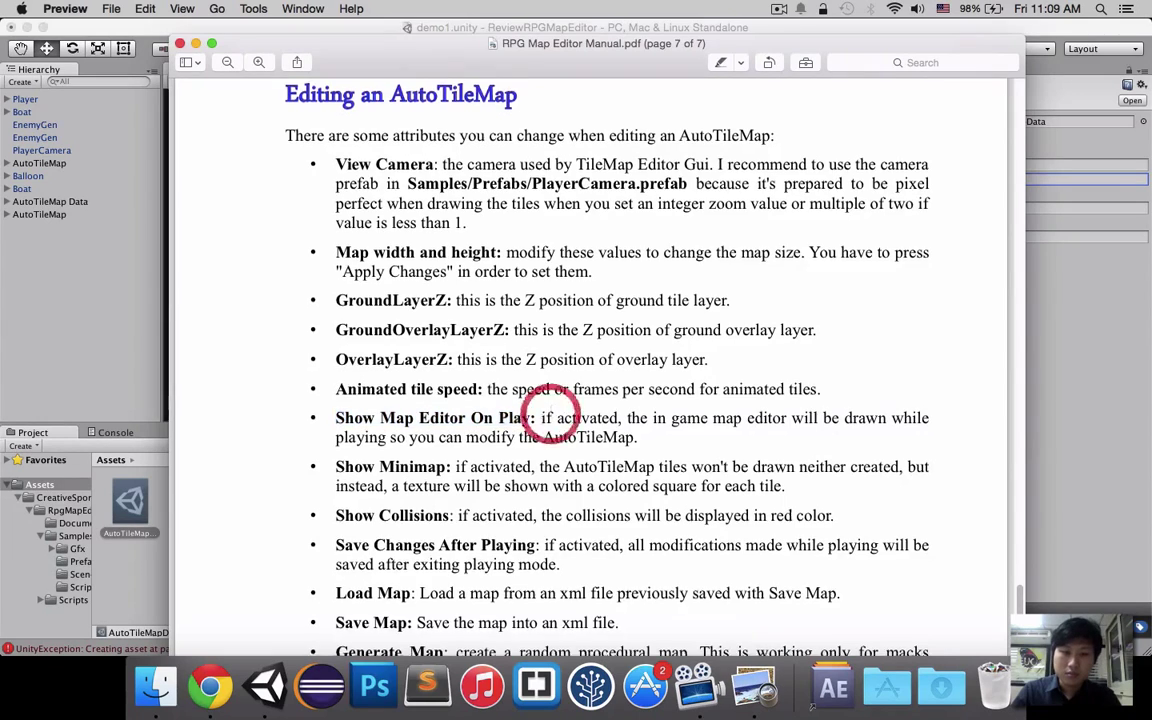
Step: Scroll the manual past the Generate Map entry down to the Editor Keys list
scroll(527, 483, "down", 5)
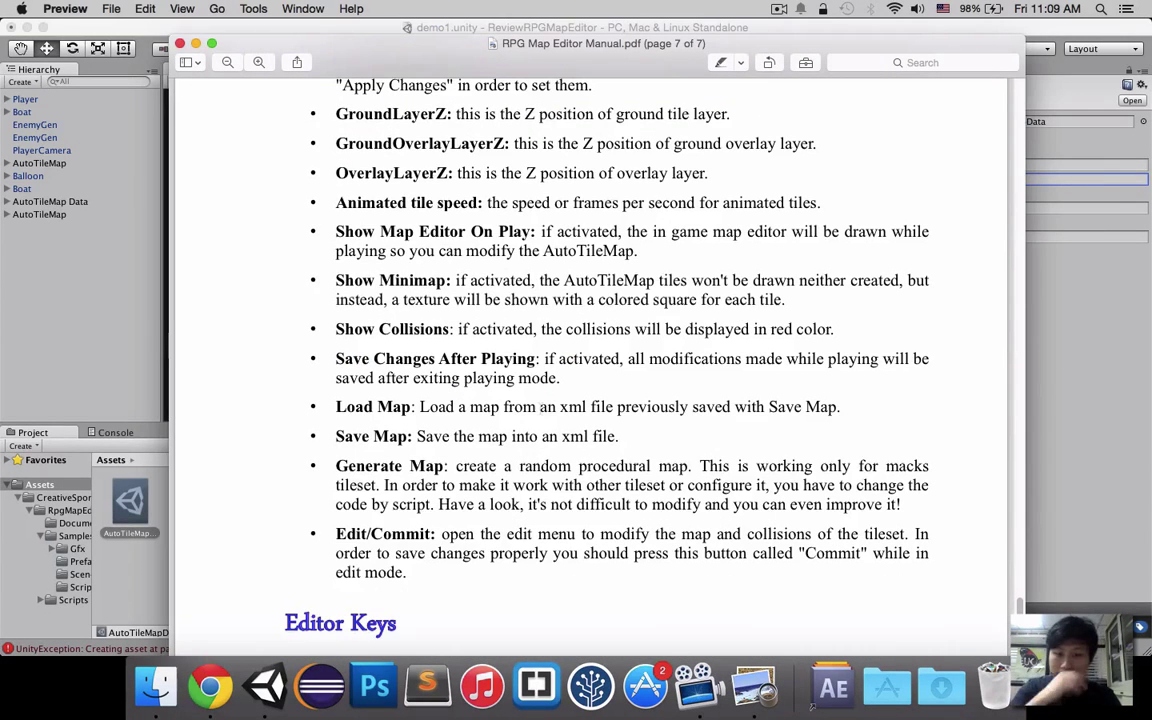
scroll(521, 412, "down", 1)
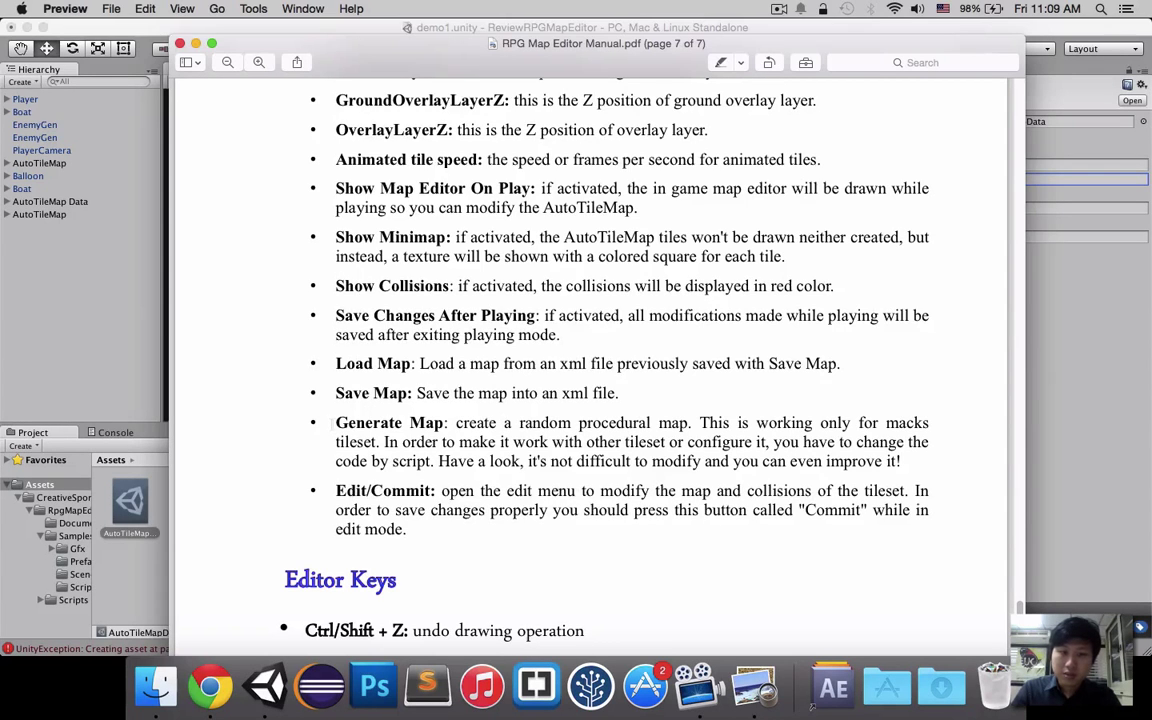
left_click_drag(331, 423, 440, 423)
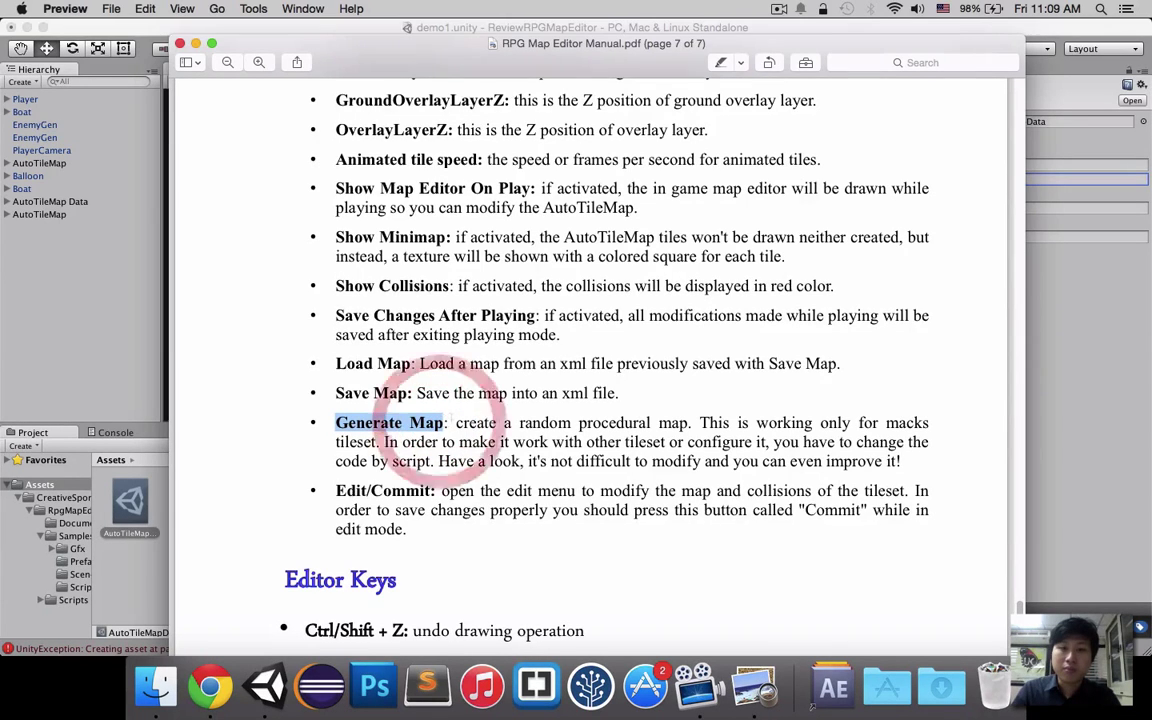
scroll(440, 425, "down", 1)
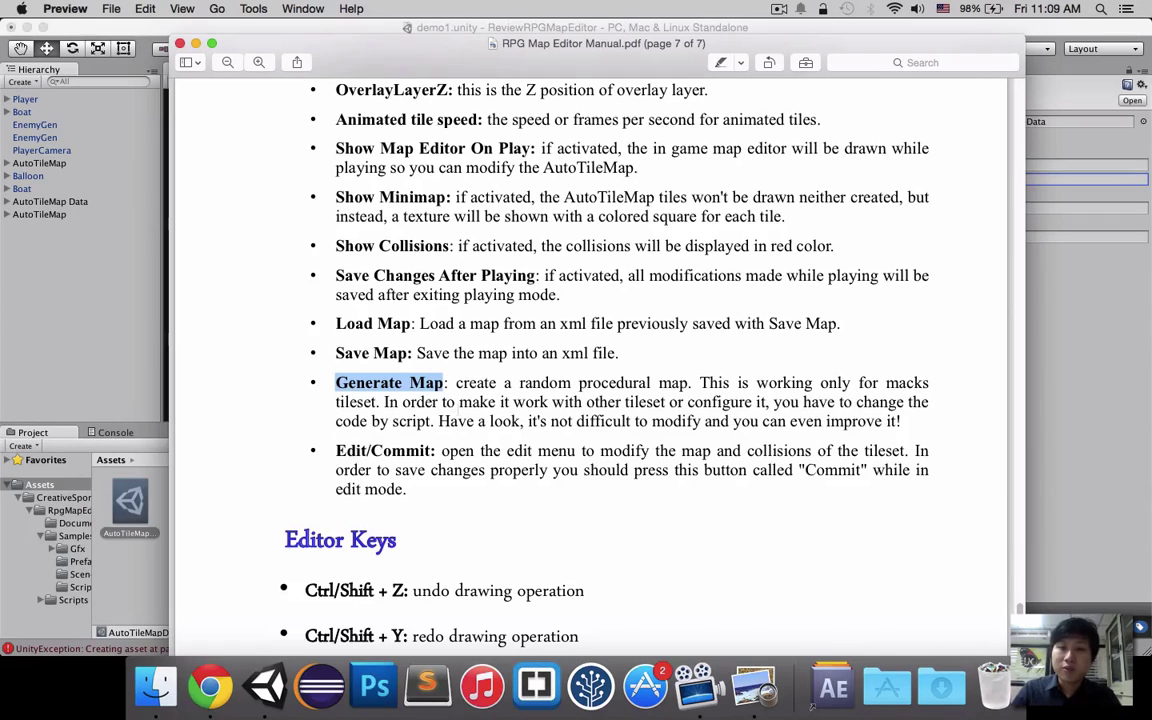
scroll(440, 425, "down", 2)
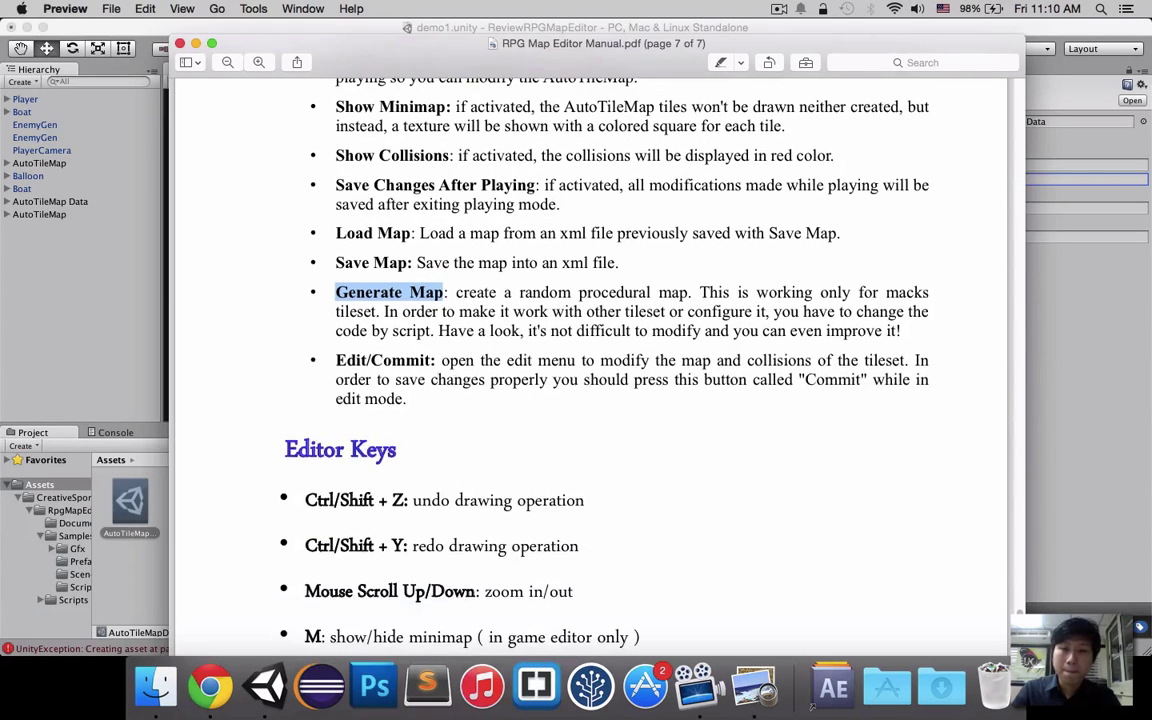
scroll(477, 377, "down", 3)
scroll(611, 341, "down", 1)
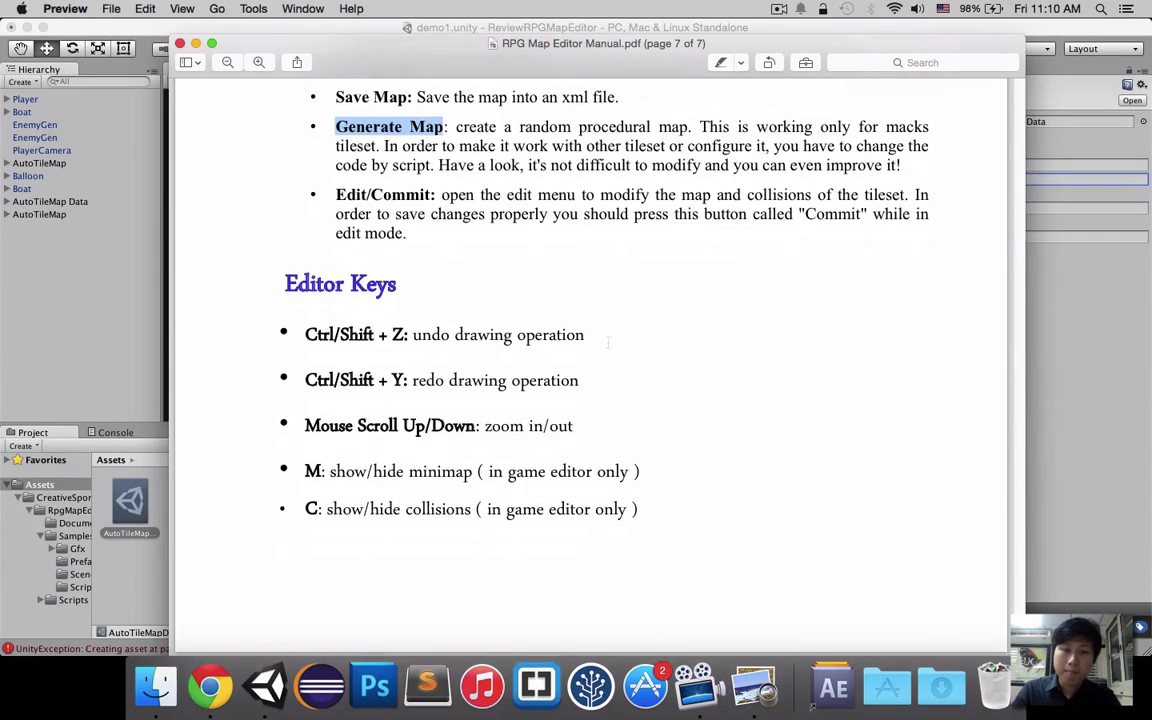
left_click(80, 322)
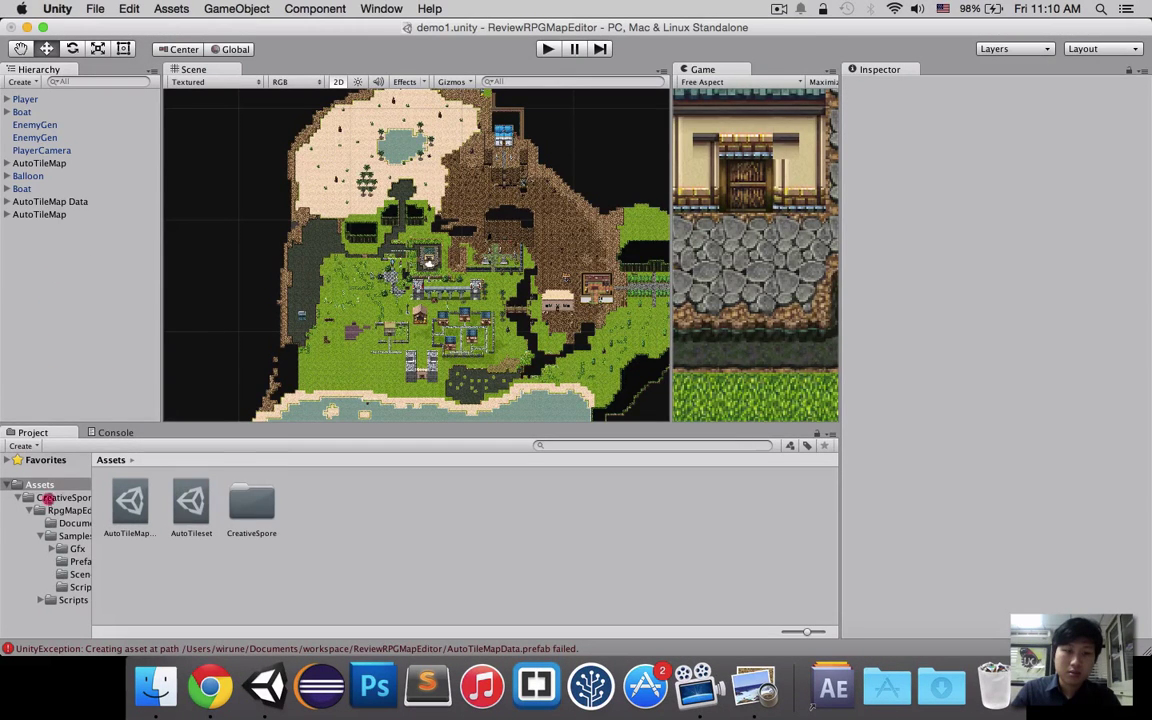
Step: Browse the CreativeSpore and RpgMapEditor folders, then return to the top-level Assets folder
left_click(50, 497)
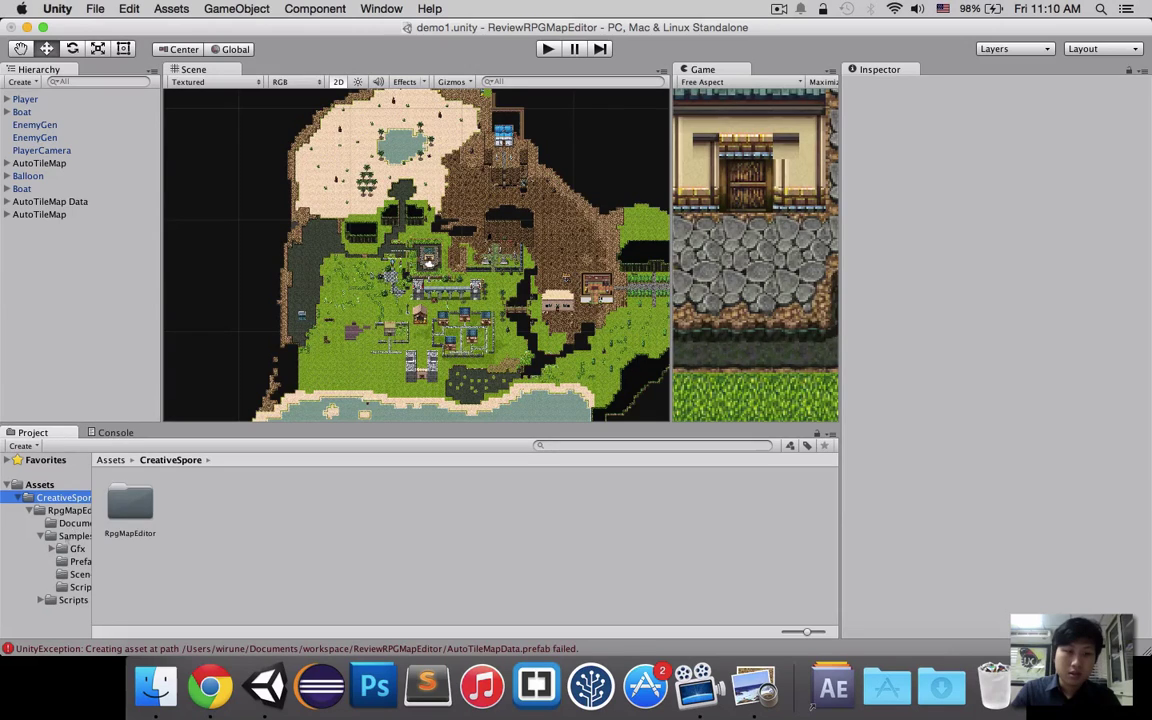
left_click(66, 510)
left_click(55, 497)
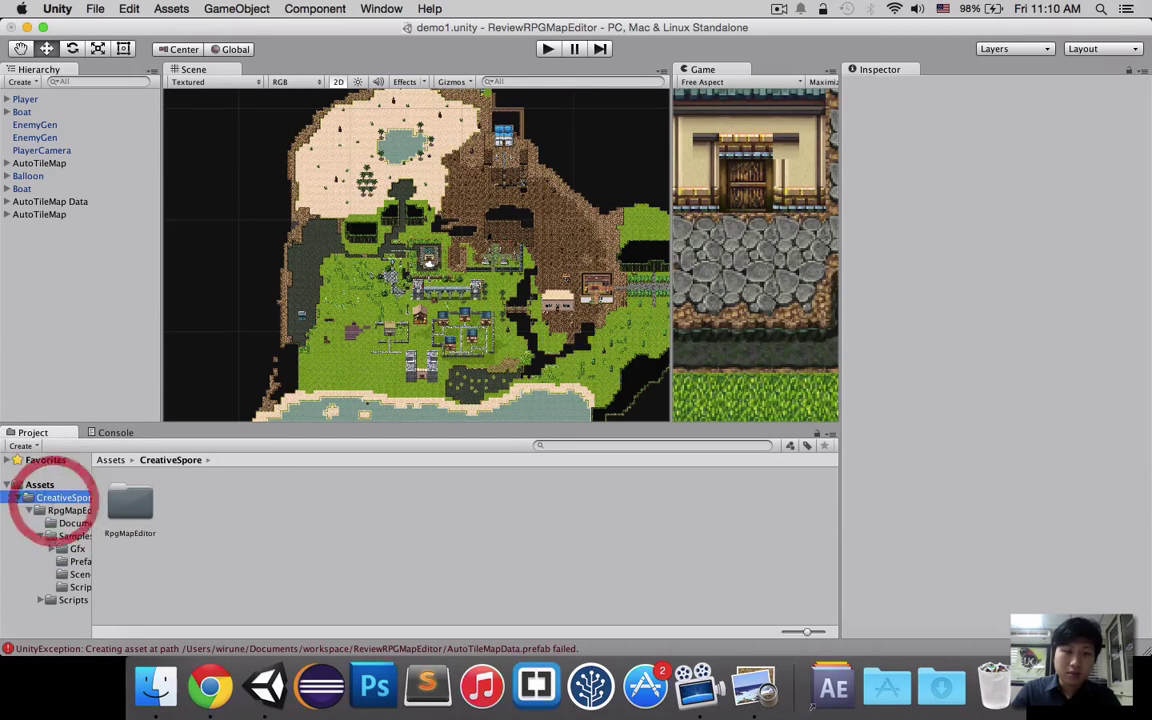
left_click(40, 484)
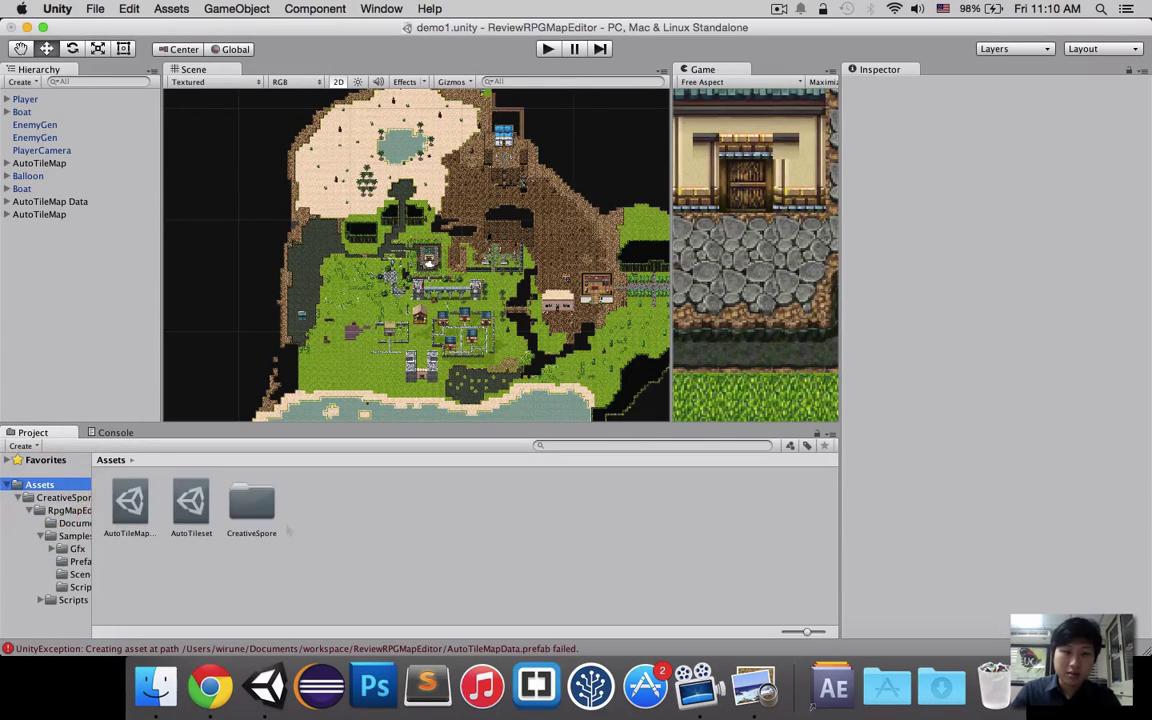
Step: Inspect the AutoTileset asset's texture slots and cancel saving a generated atlas
left_click(130, 500)
left_click(191, 503)
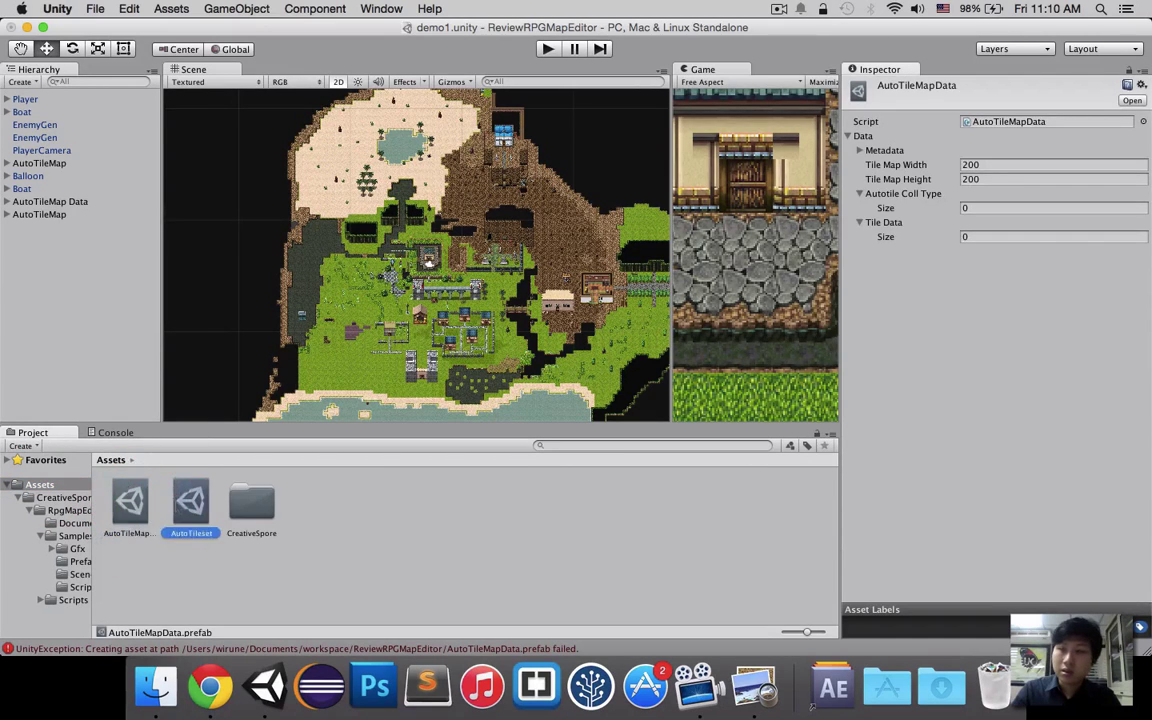
scroll(946, 447, "down", 5)
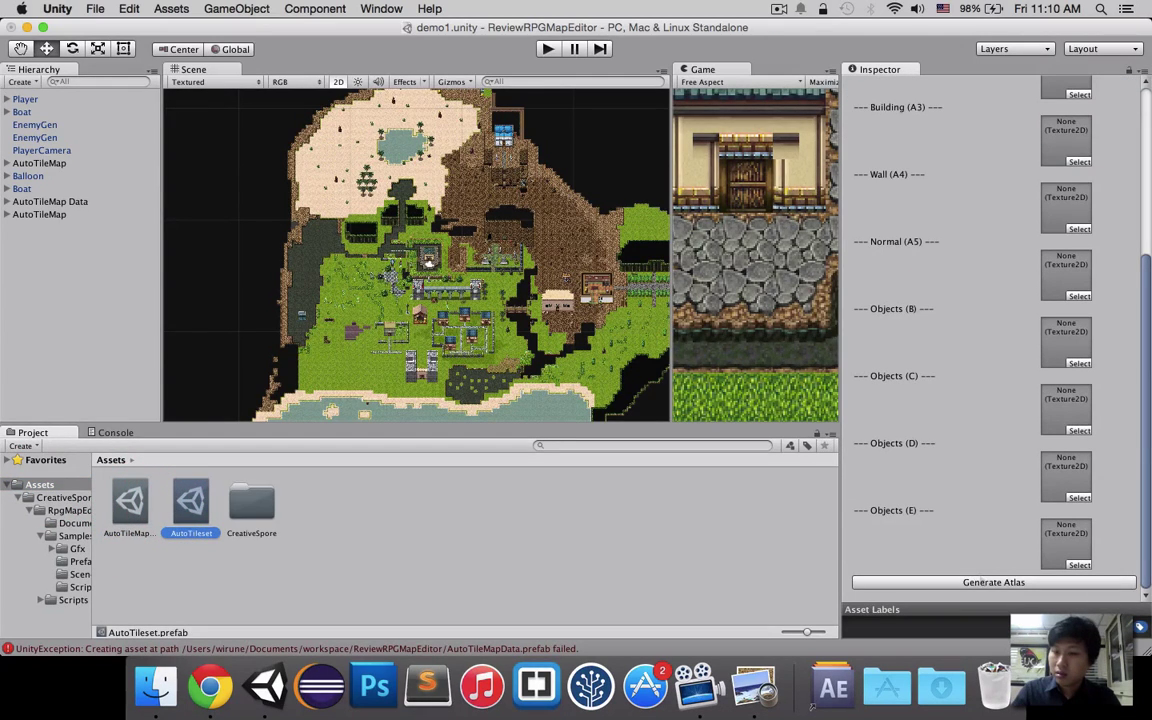
left_click(981, 582)
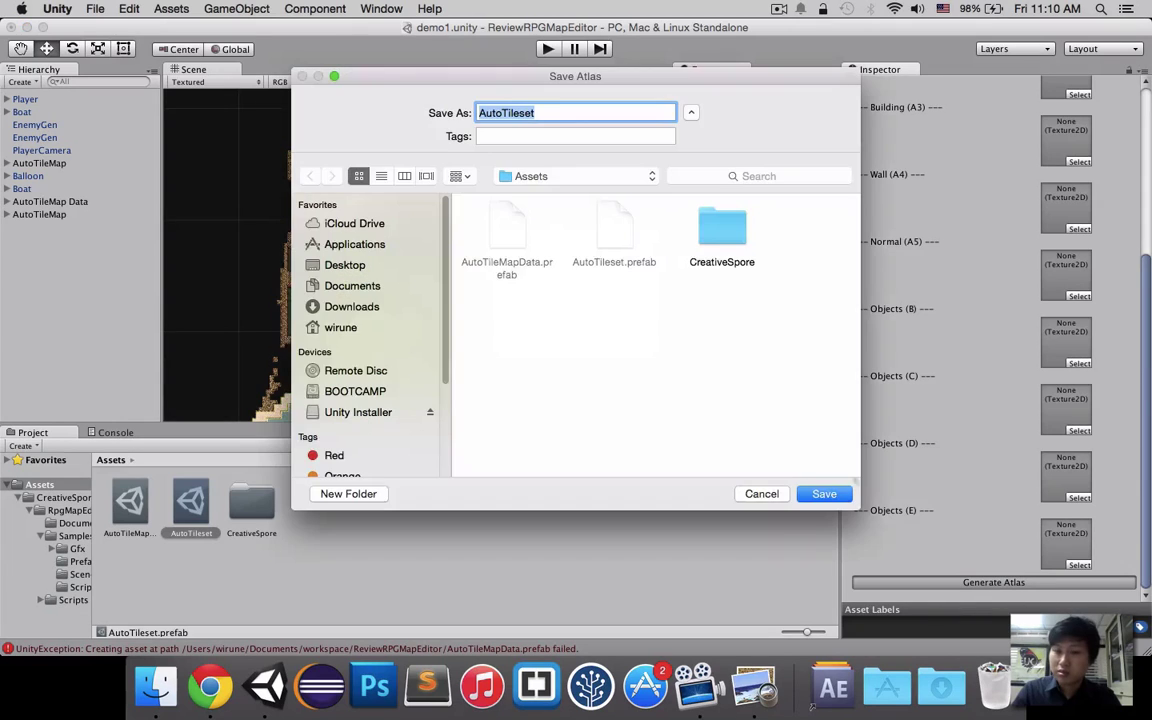
left_click(761, 493)
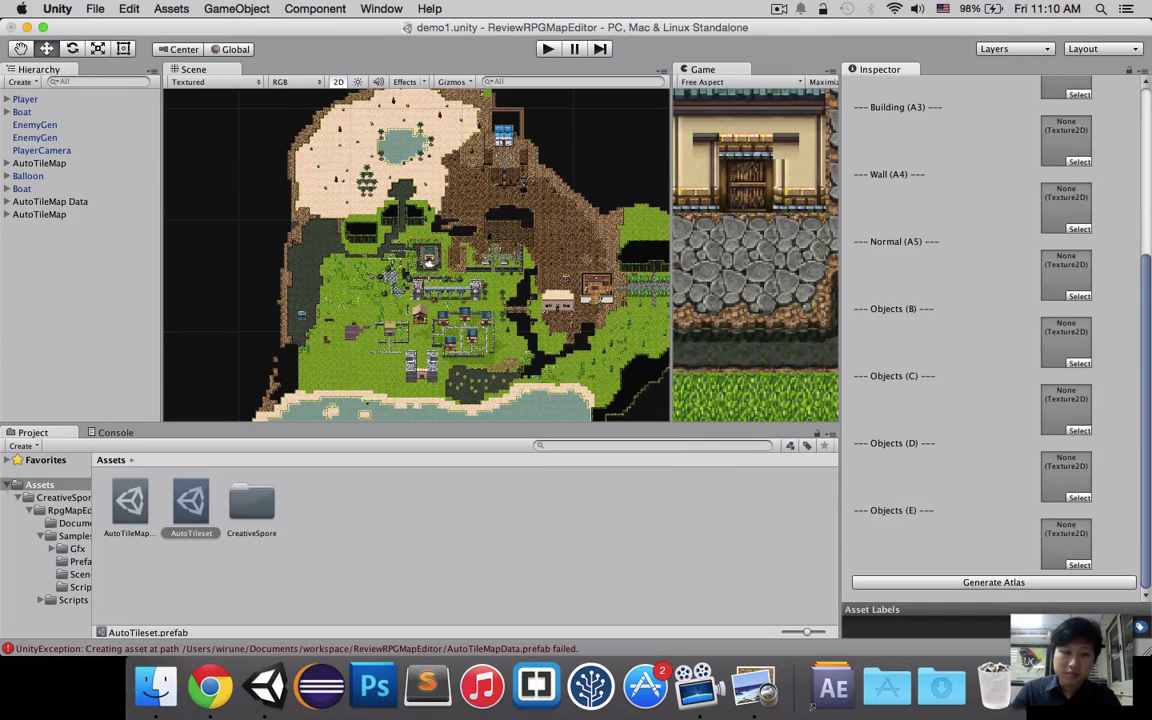
Step: Scroll the PDF manual up to the AutoTileMap attribute list (View Camera, Map width), then return to Unity
left_click(753, 686)
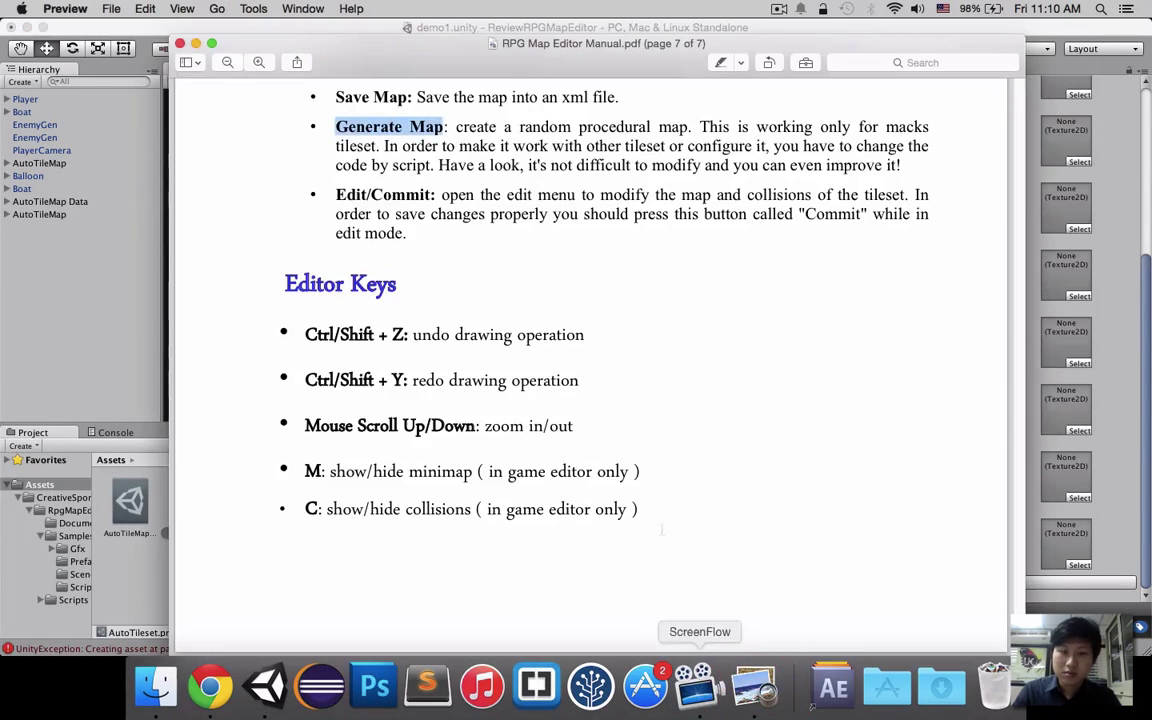
scroll(676, 515, "up", 5)
scroll(676, 515, "up", 1)
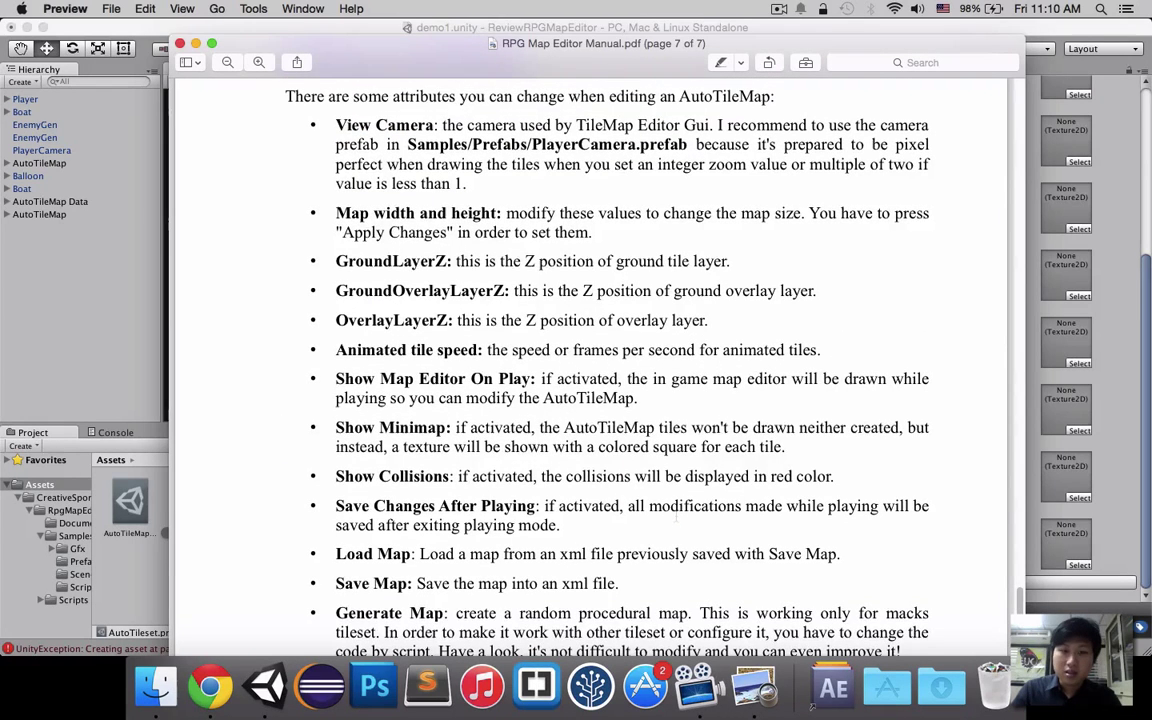
left_click(81, 244)
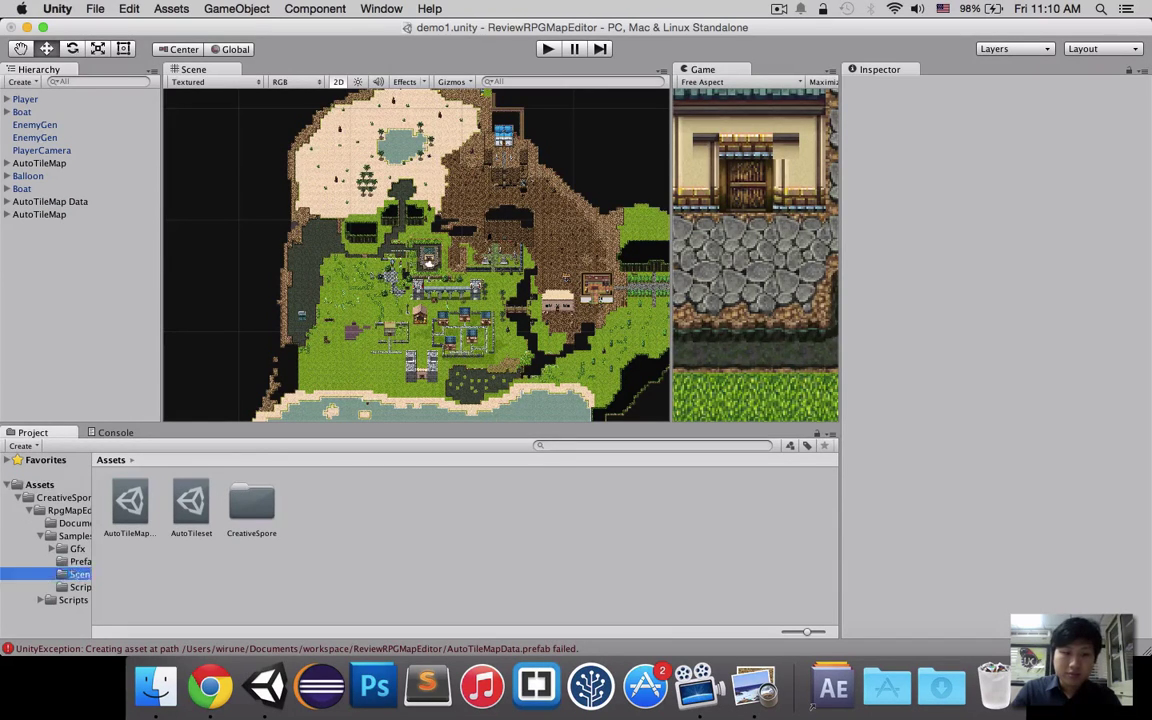
Step: Open the demo2 sample scene from Samples/Scenes, discarding demo1's changes
left_click(76, 574)
left_click(80, 561)
left_click(74, 573)
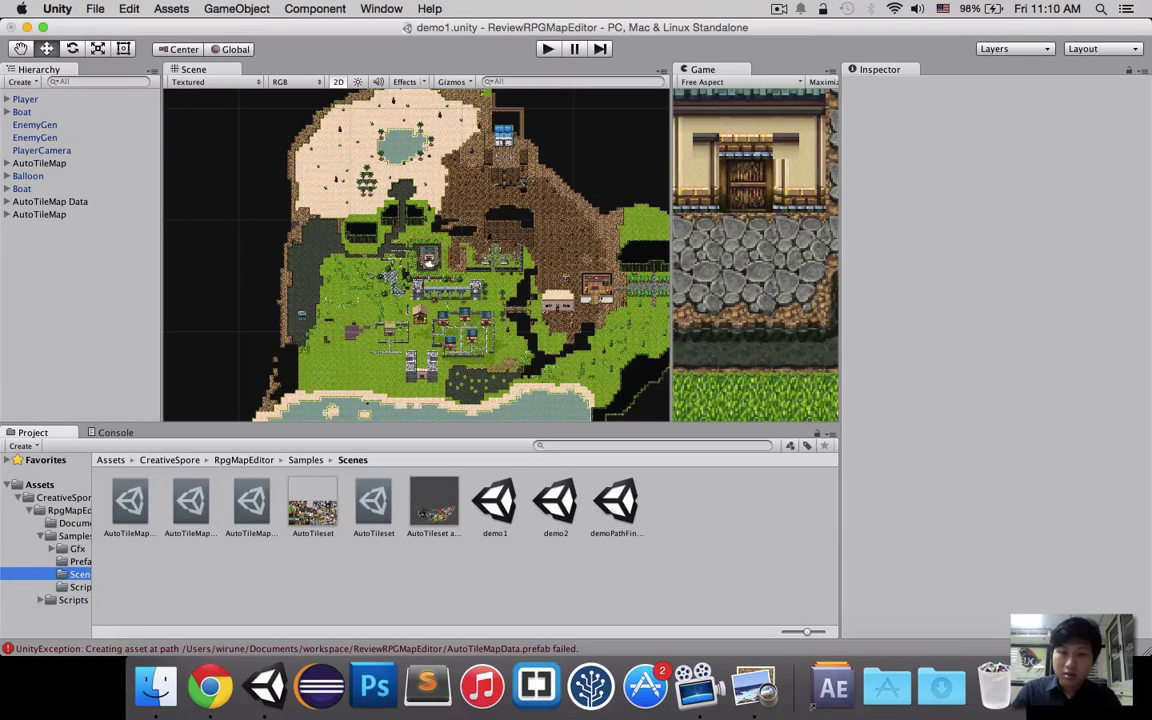
double_click(555, 500)
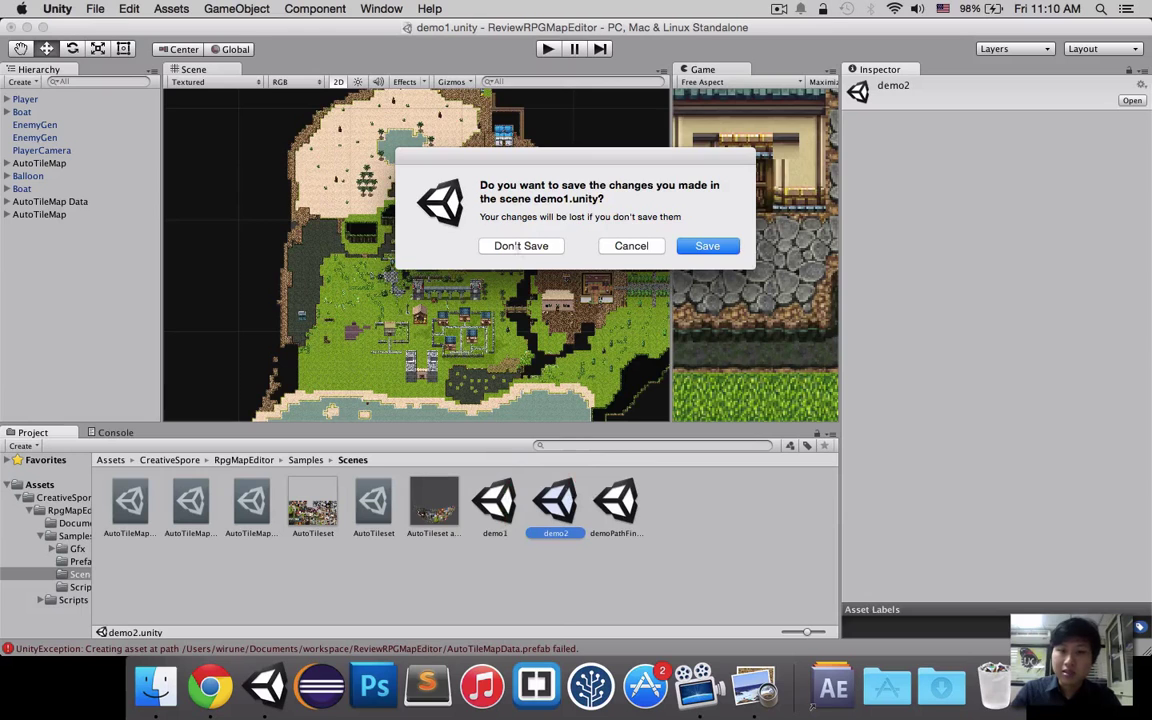
left_click(505, 240)
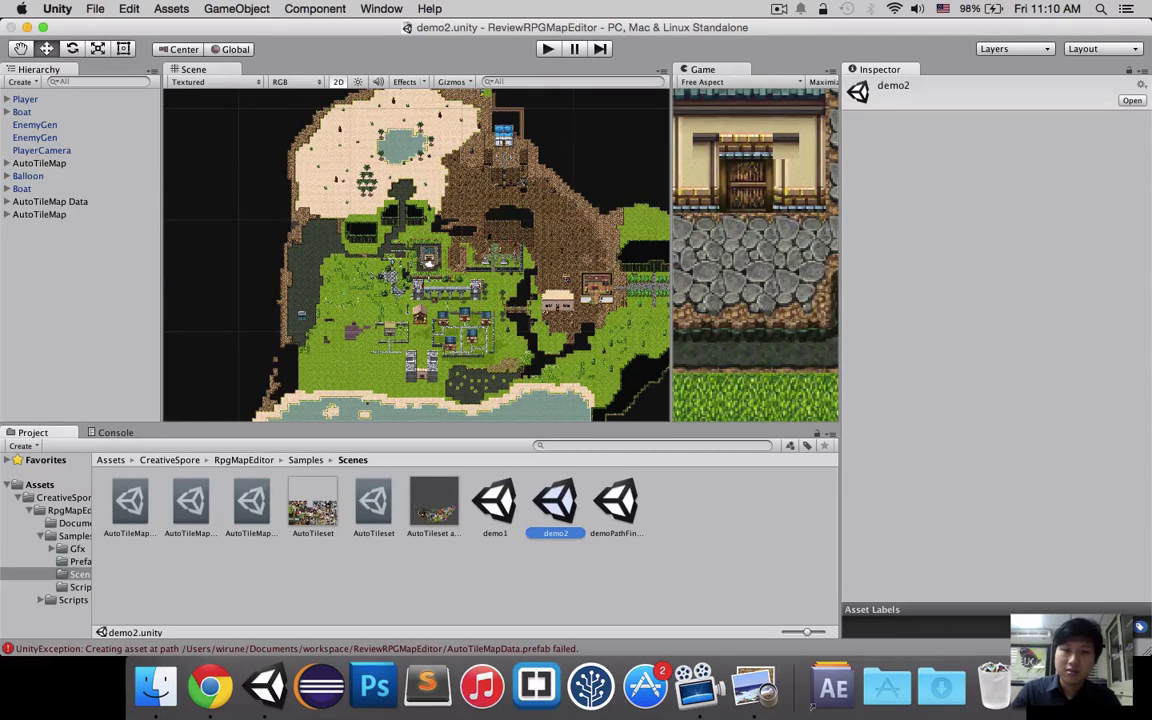
Step: Inspect demo2's AutoTileMap Data and AutoTileMap objects, then show the sample Scripts folder
scroll(430, 265, "down", 10)
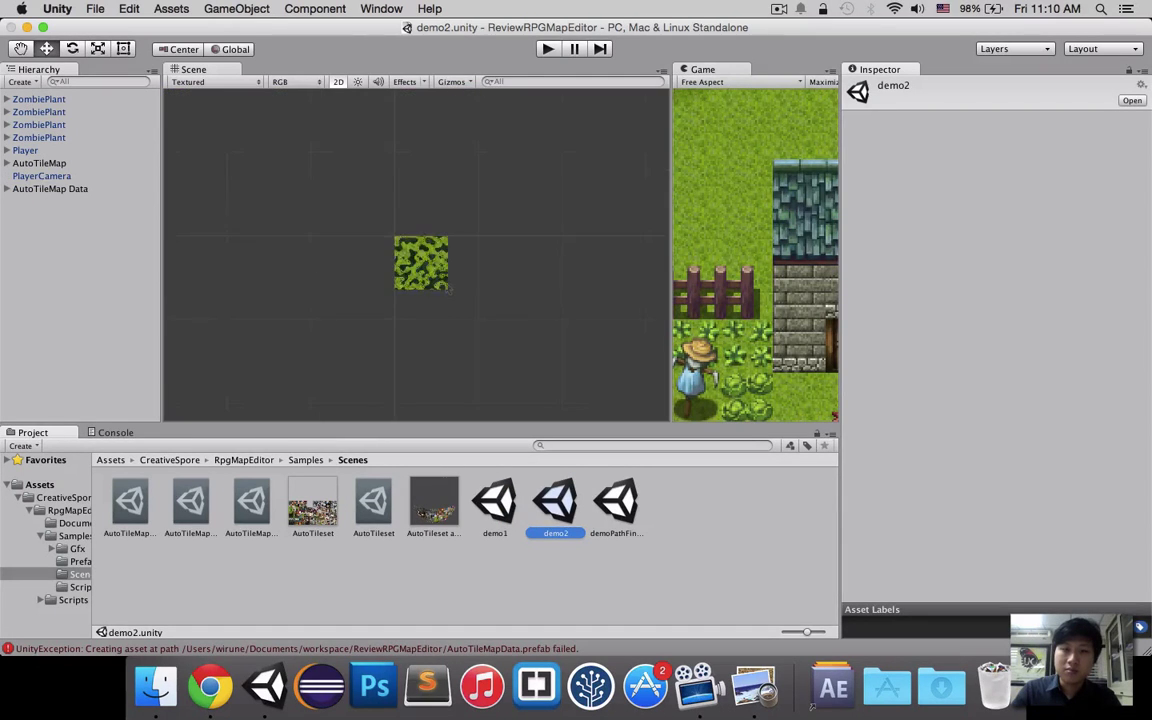
scroll(425, 261, "up", 6)
left_click(40, 189)
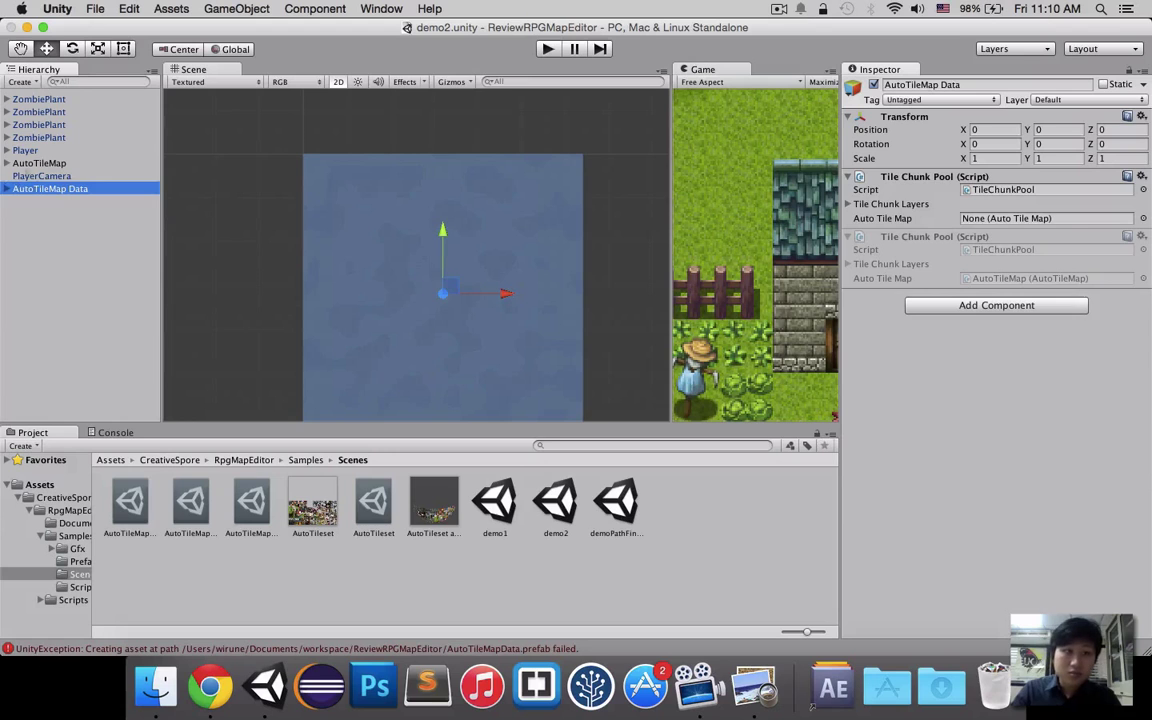
left_click(39, 163)
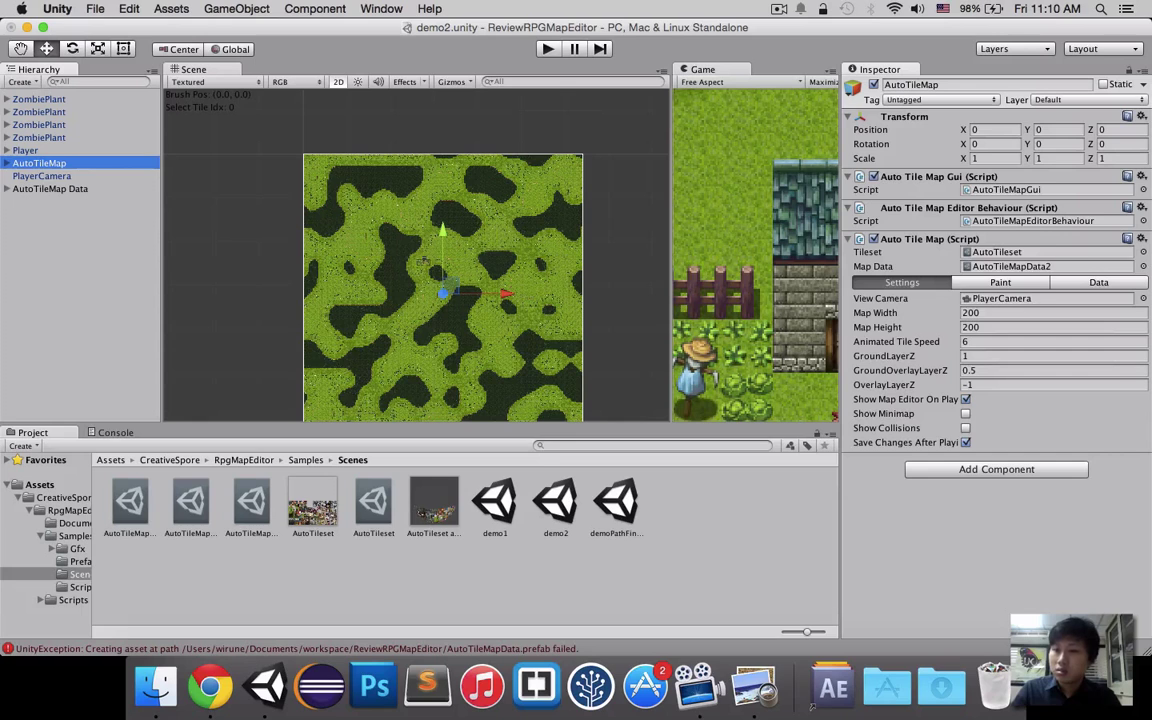
left_click(78, 587)
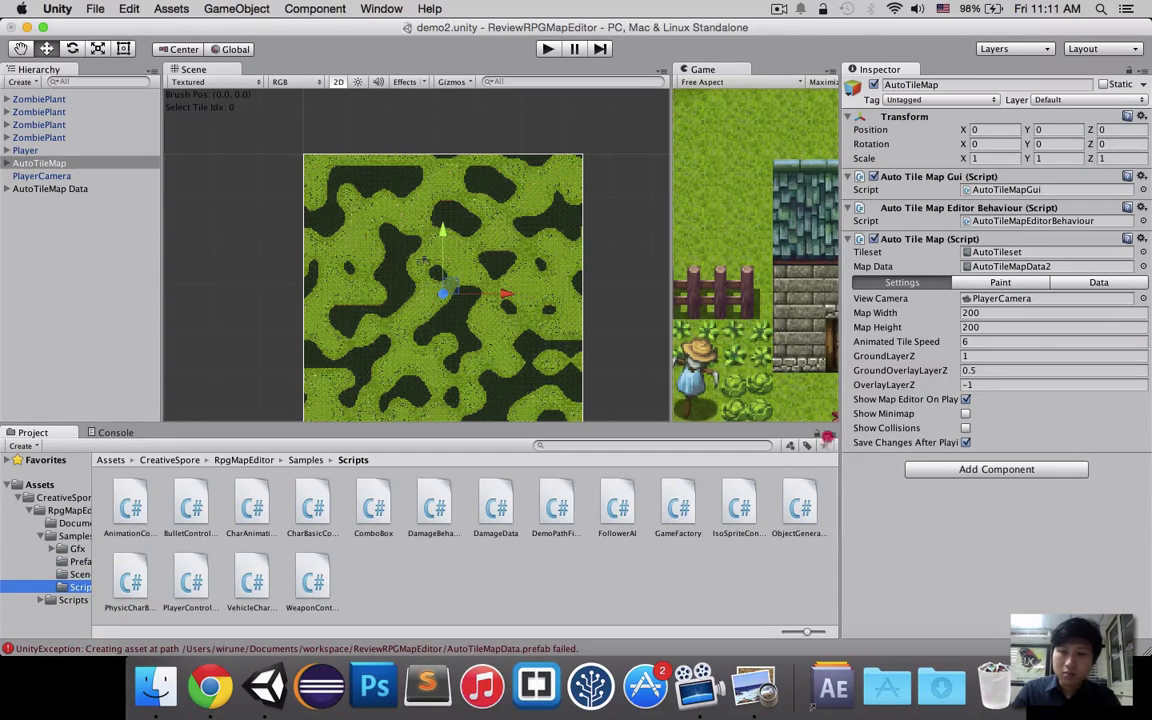
Step: Switch the Project panel to One Column Layout and expand CreativeSpore/RpgMapEditor/Scripts/AutoTileMap
left_click(826, 437)
left_click(866, 448)
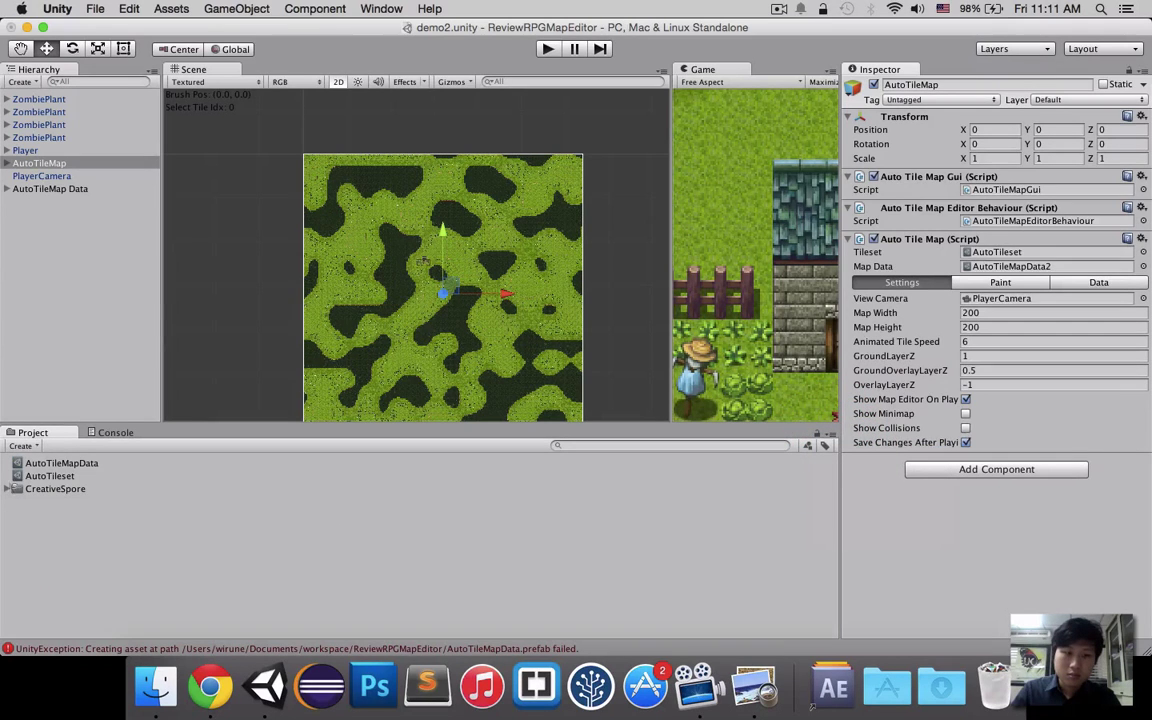
left_click(7, 488)
double_click(14, 501)
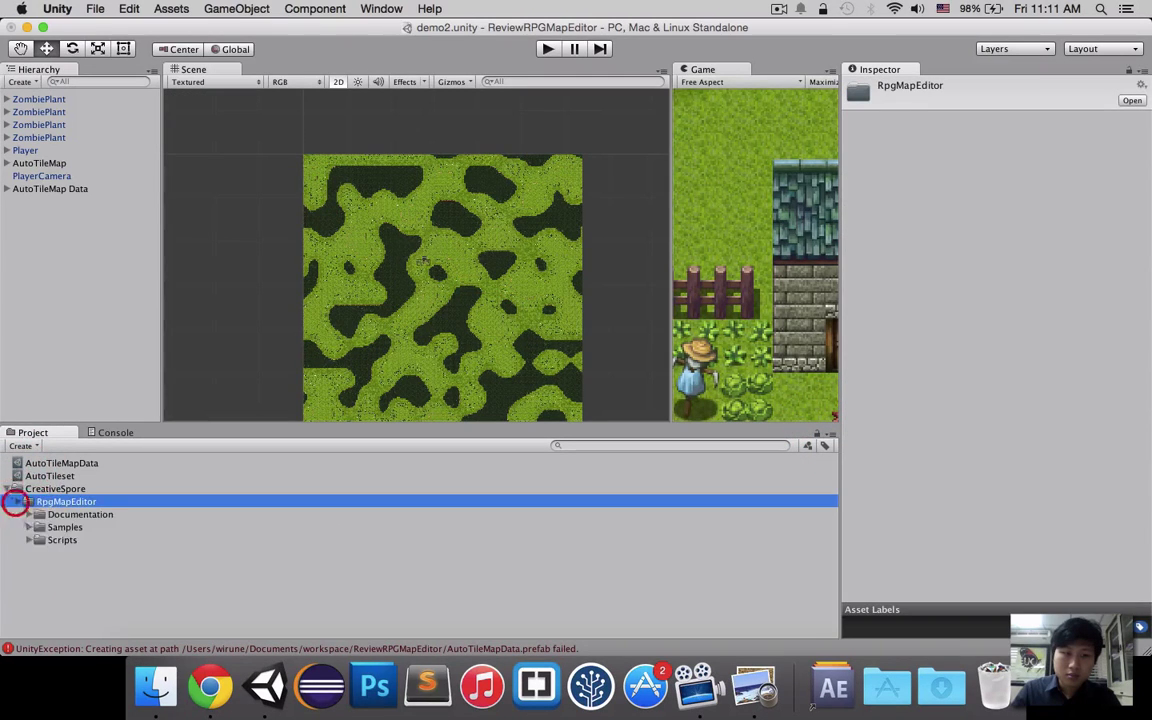
left_click(46, 540)
left_click(28, 540)
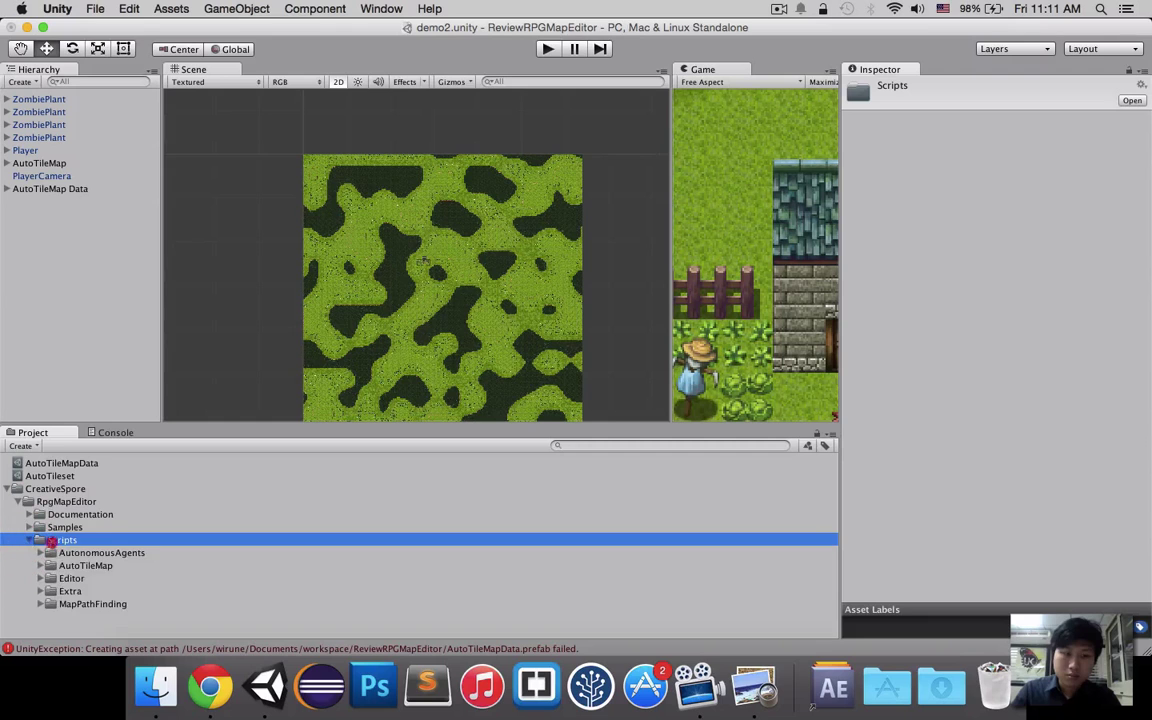
left_click(62, 565)
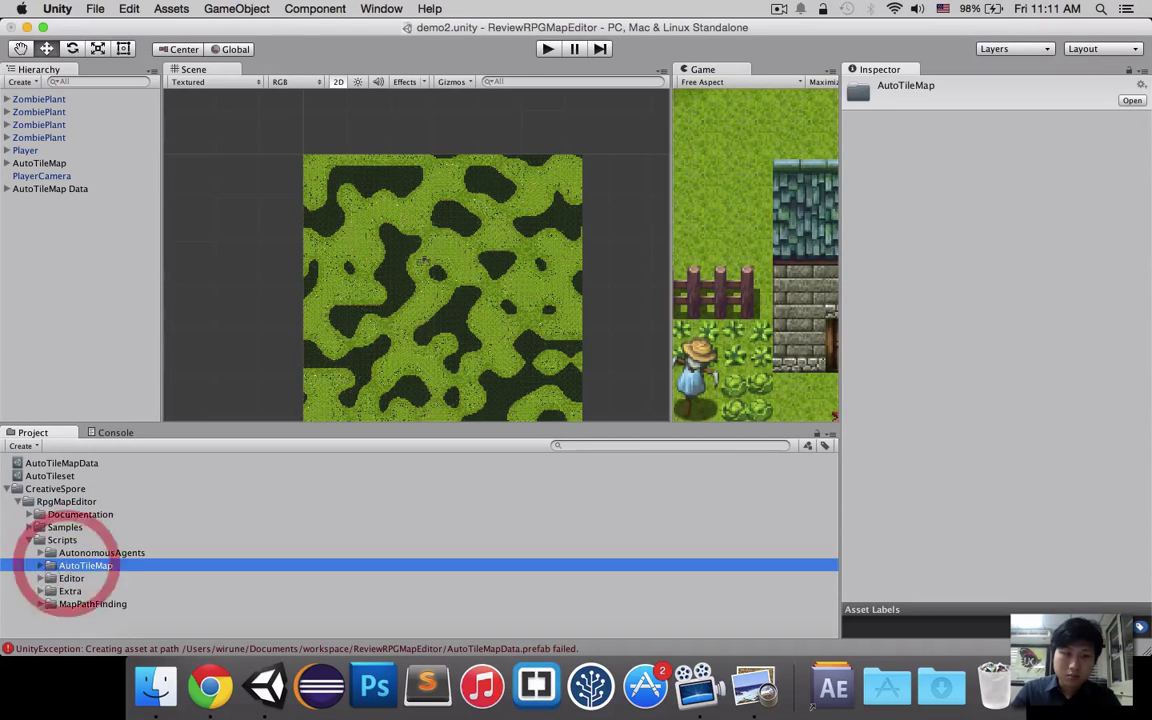
left_click(40, 565)
Step: Read the AutoTileMap and AutoTileMapEditorBehaviour script sources, then reselect the AutoTileMap object
scroll(40, 580, "down", 5)
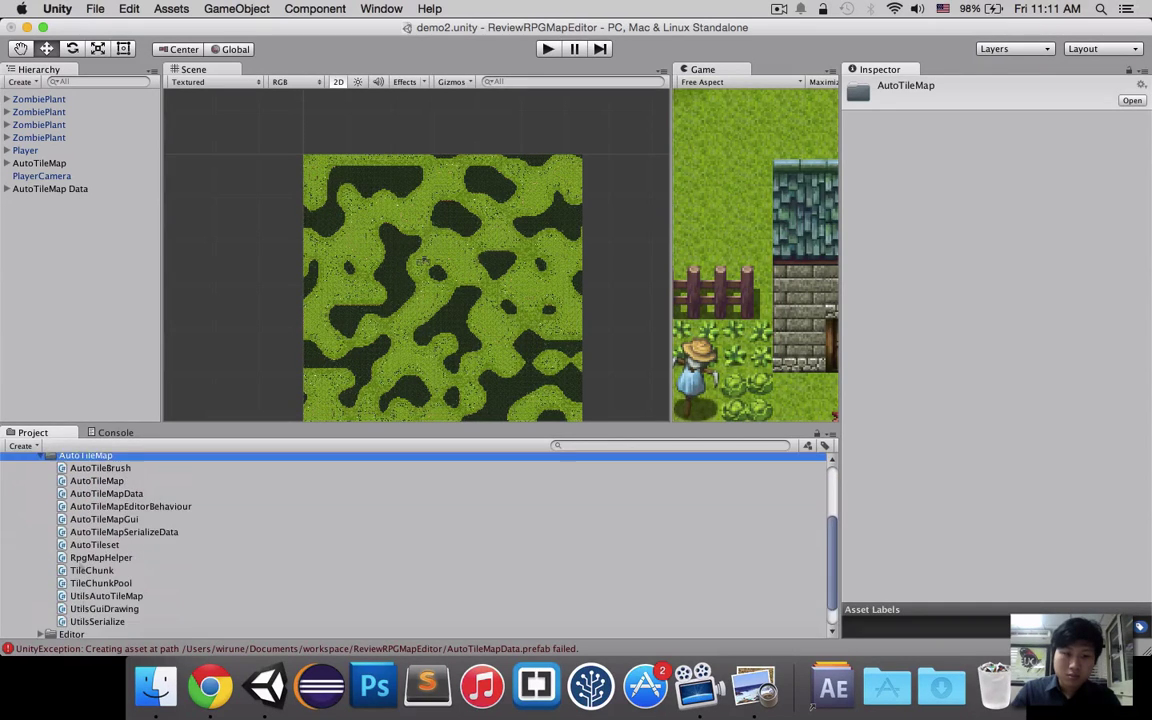
left_click(96, 481)
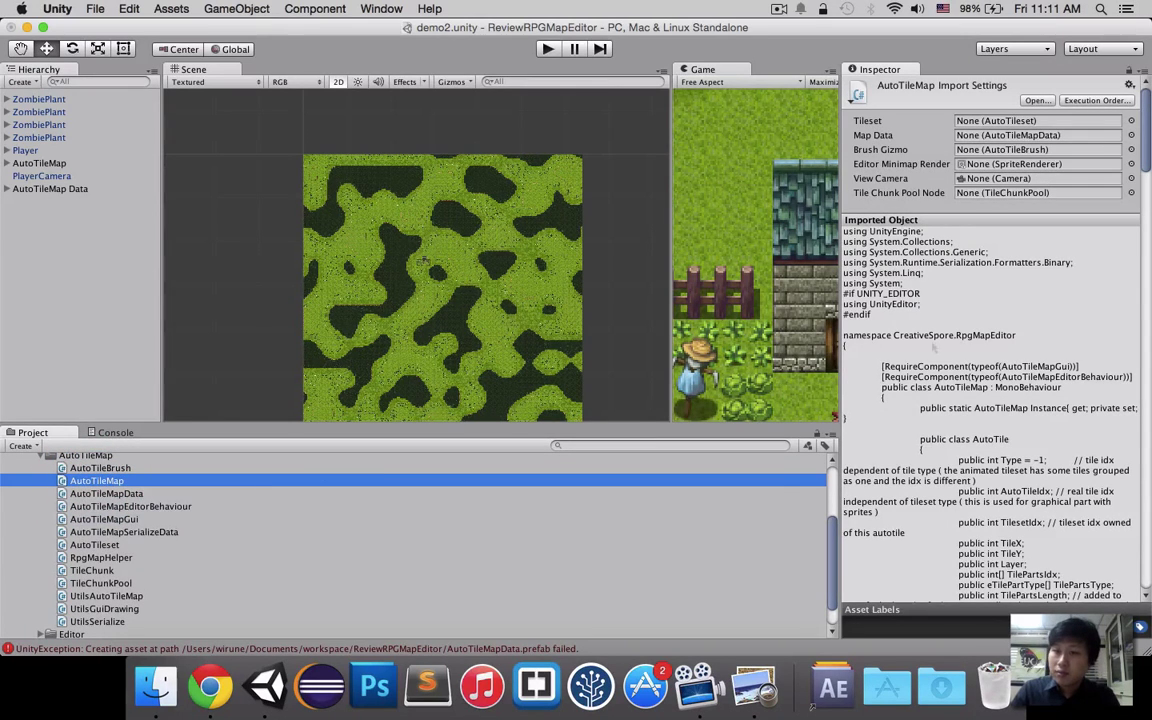
scroll(897, 348, "down", 2)
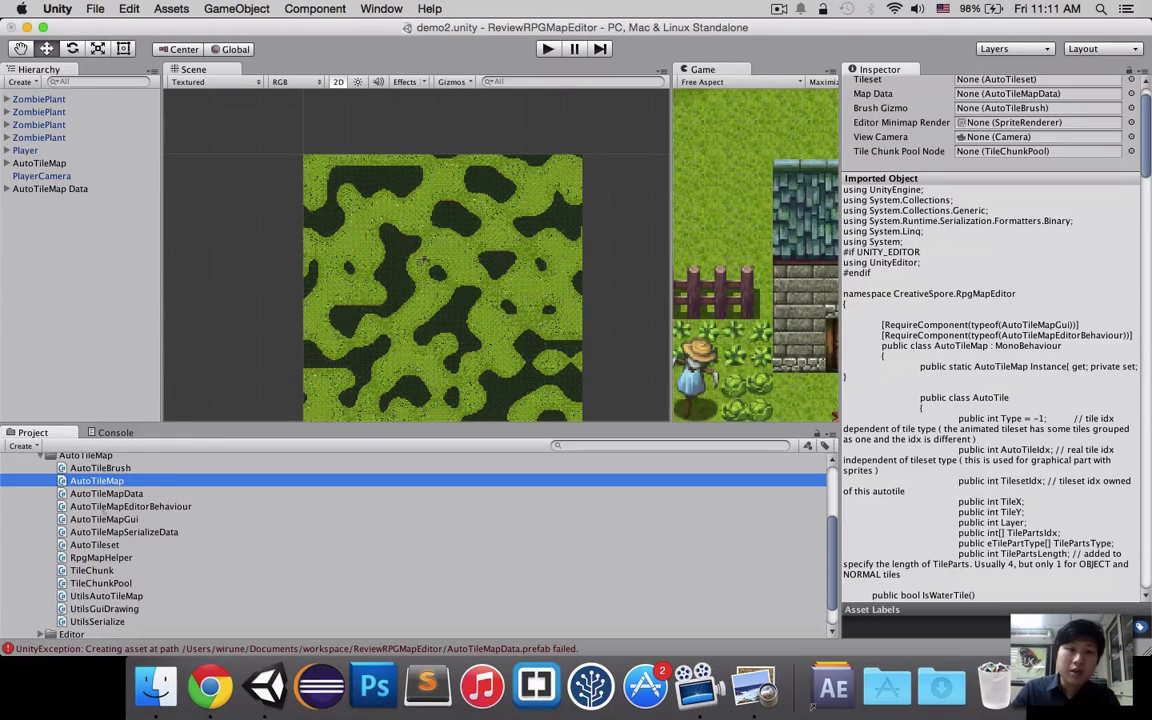
left_click(100, 506)
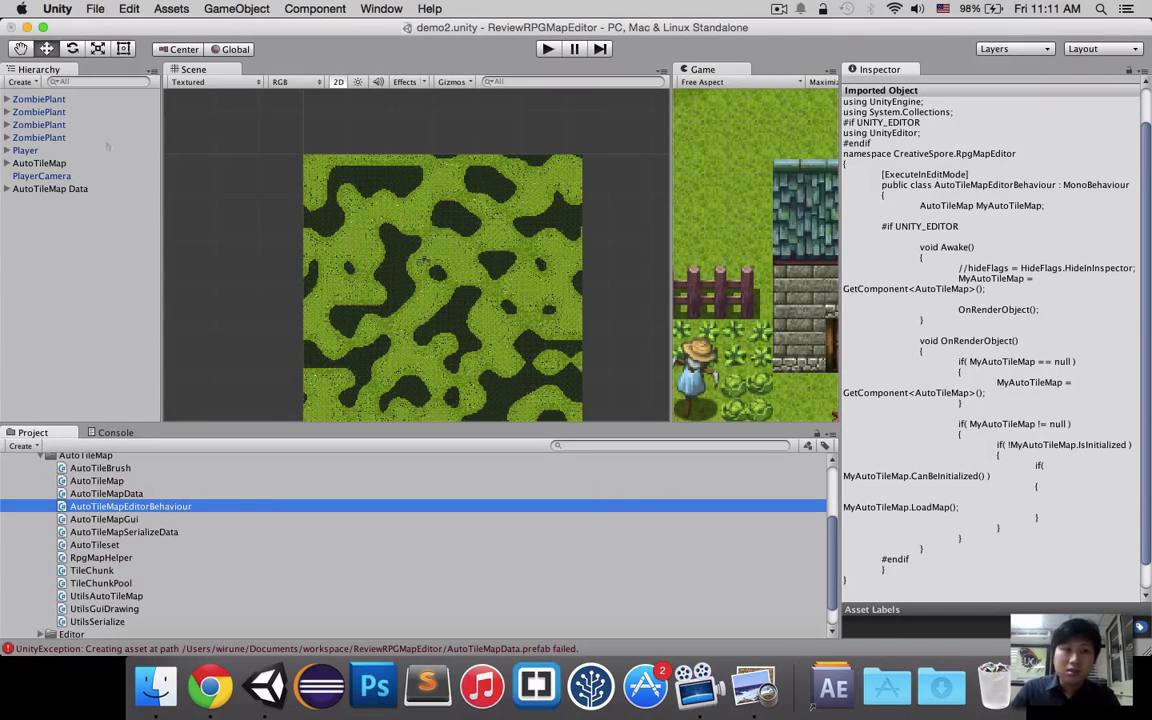
left_click(40, 163)
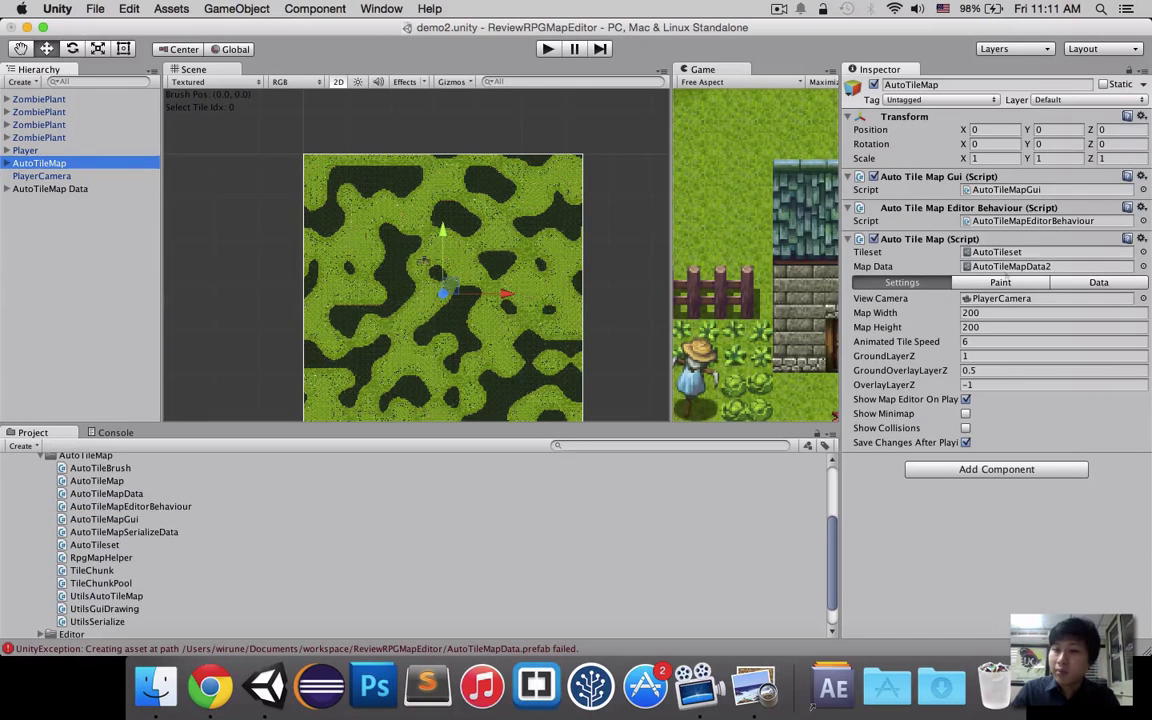
Step: Review the Auto Tile Map settings: Map Height, View Camera and animated tile speed
left_click(940, 239)
left_click(940, 239)
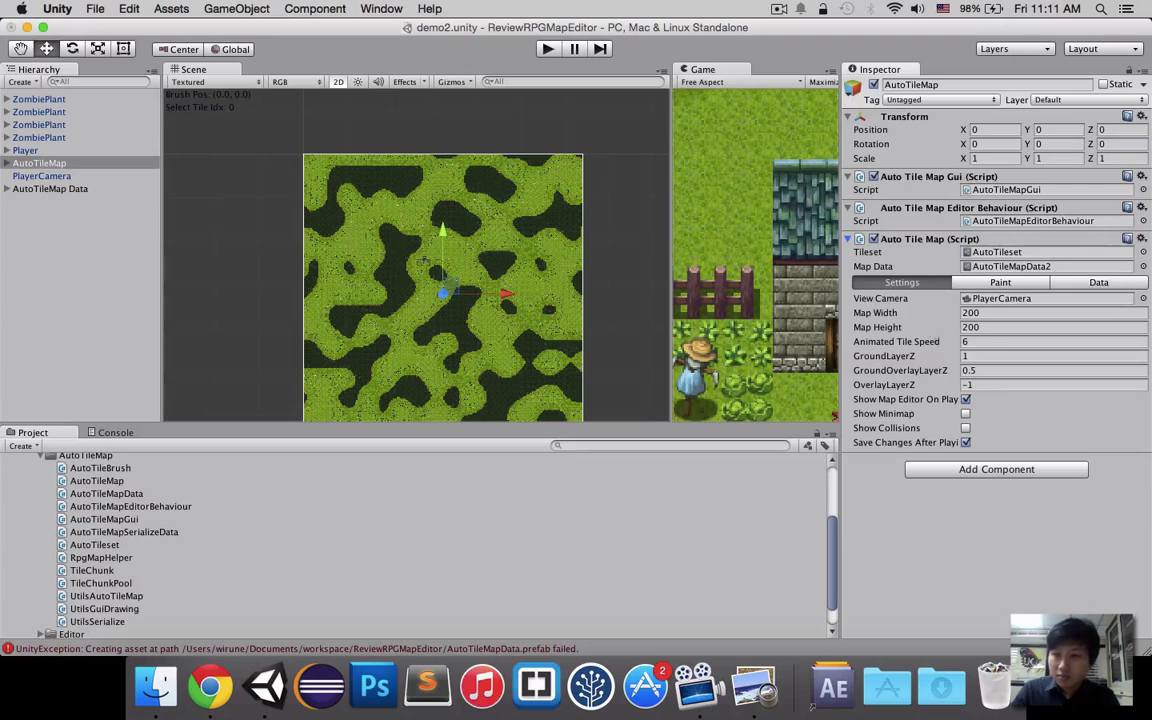
left_click(1000, 327)
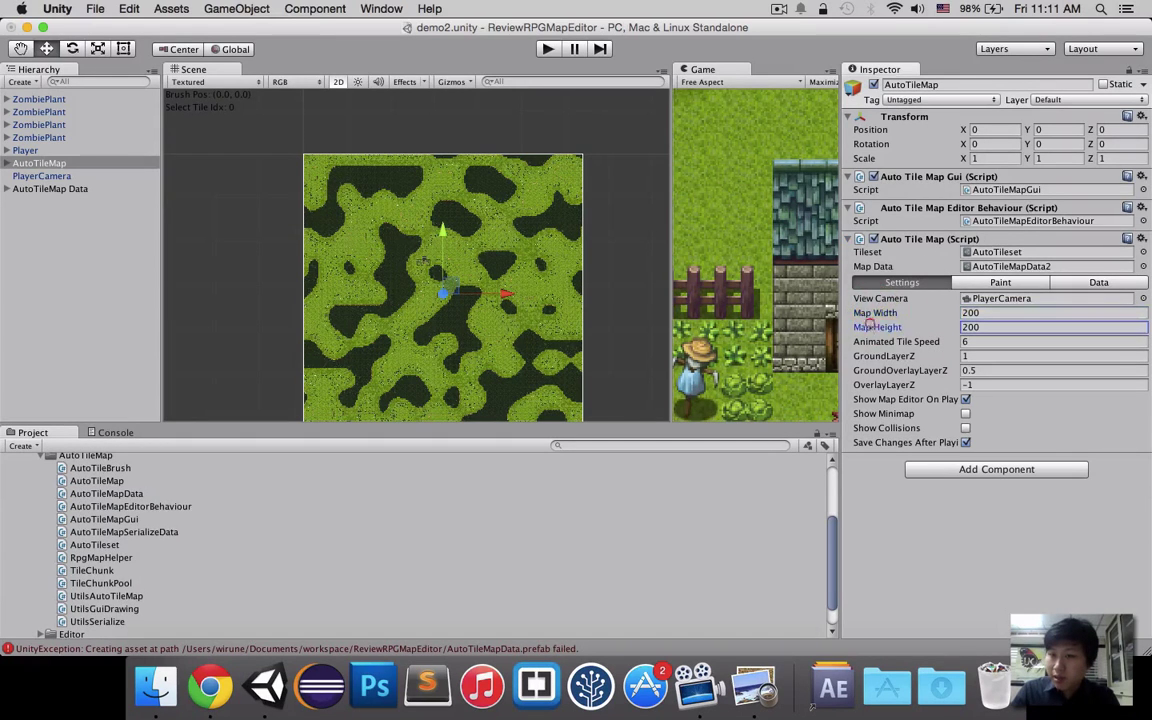
left_click(1000, 298)
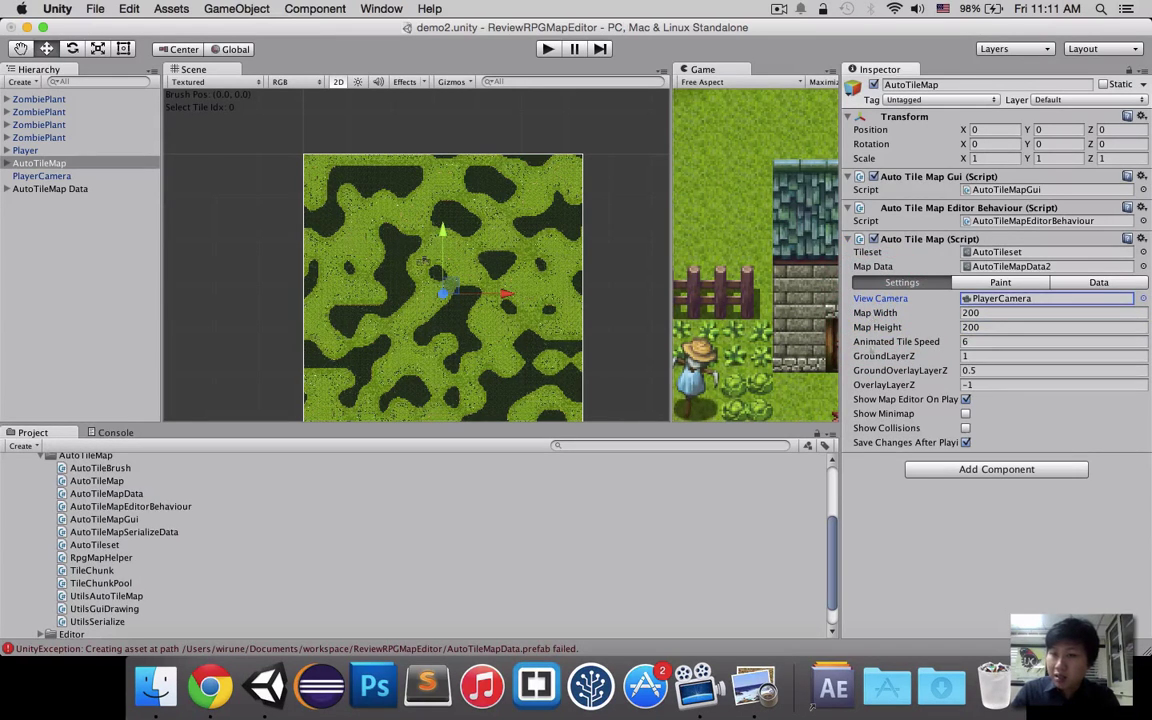
left_click(869, 342)
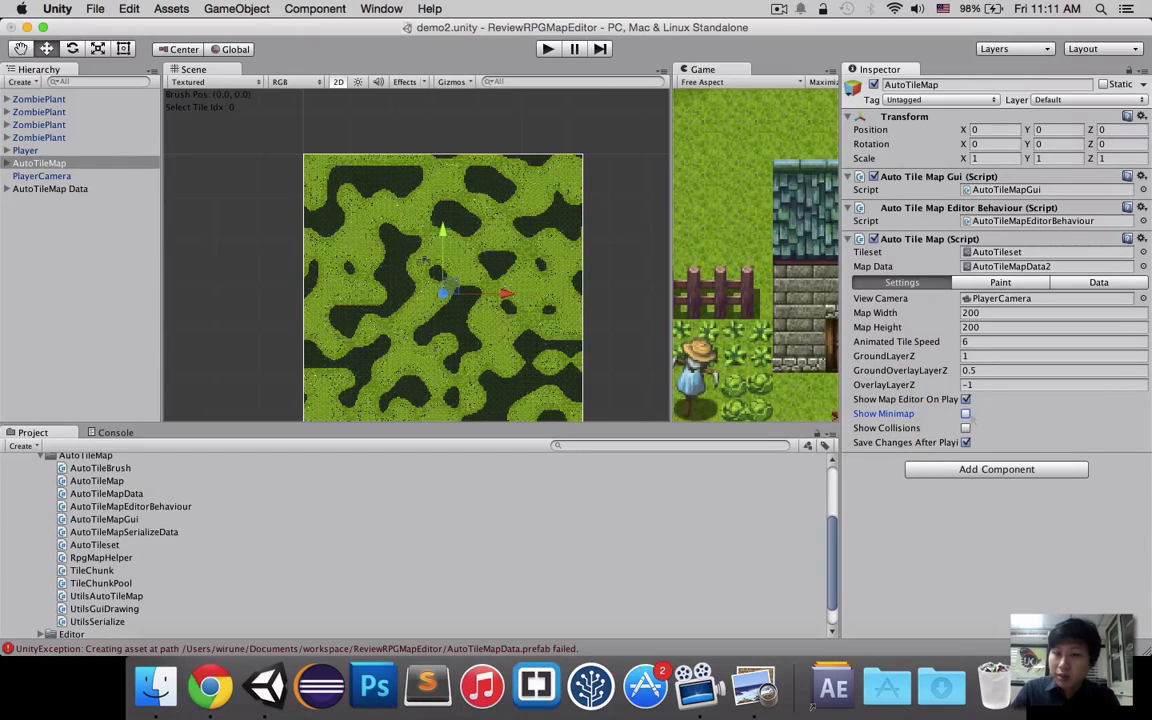
Step: Preview the minimap overlay while widening the Game view, then turn off minimap and collisions
left_click(965, 413)
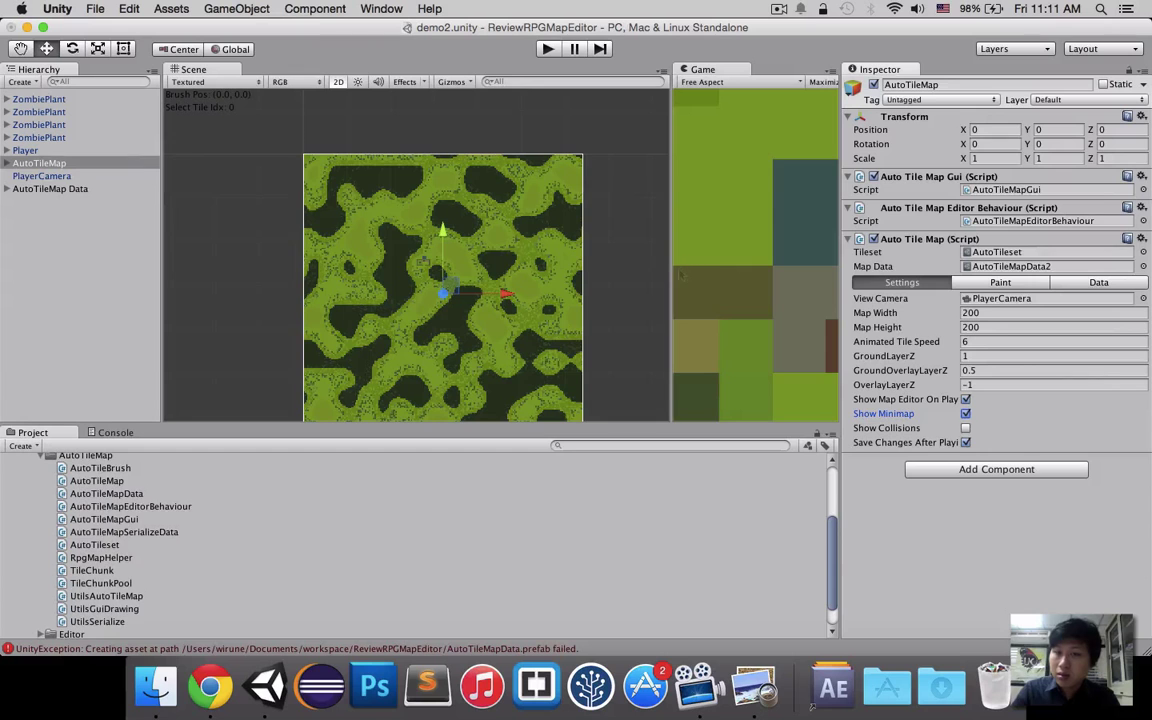
left_click_drag(670, 250, 324, 250)
left_click(193, 244)
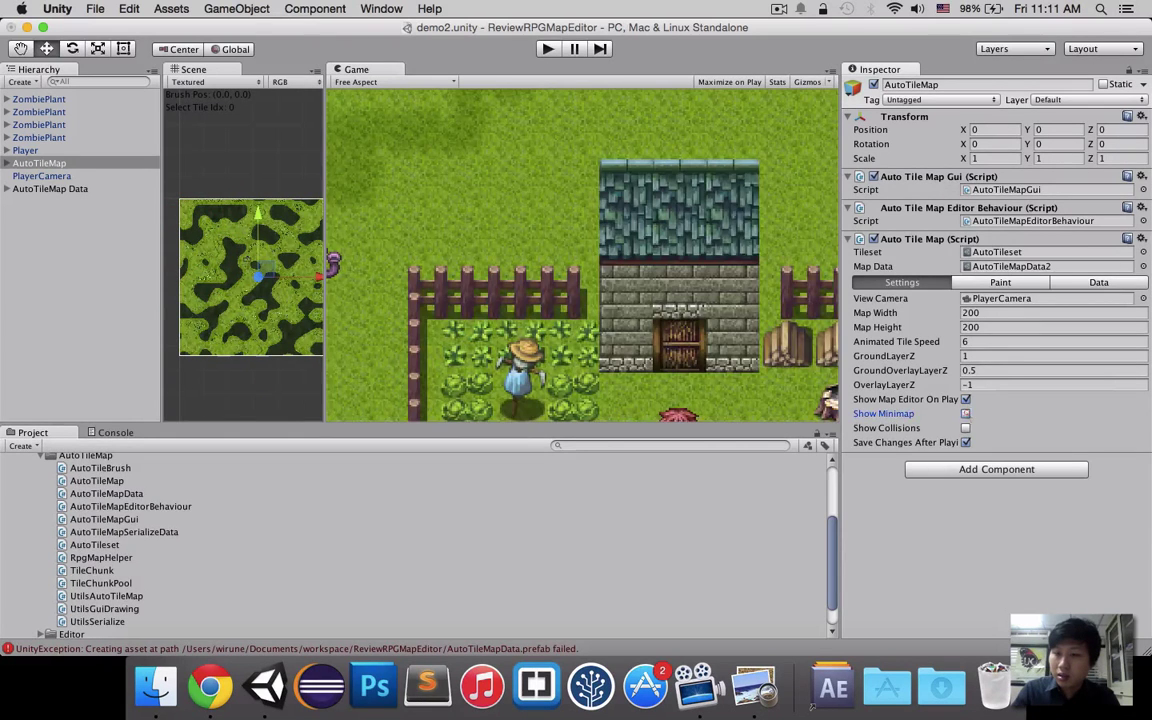
left_click(965, 413)
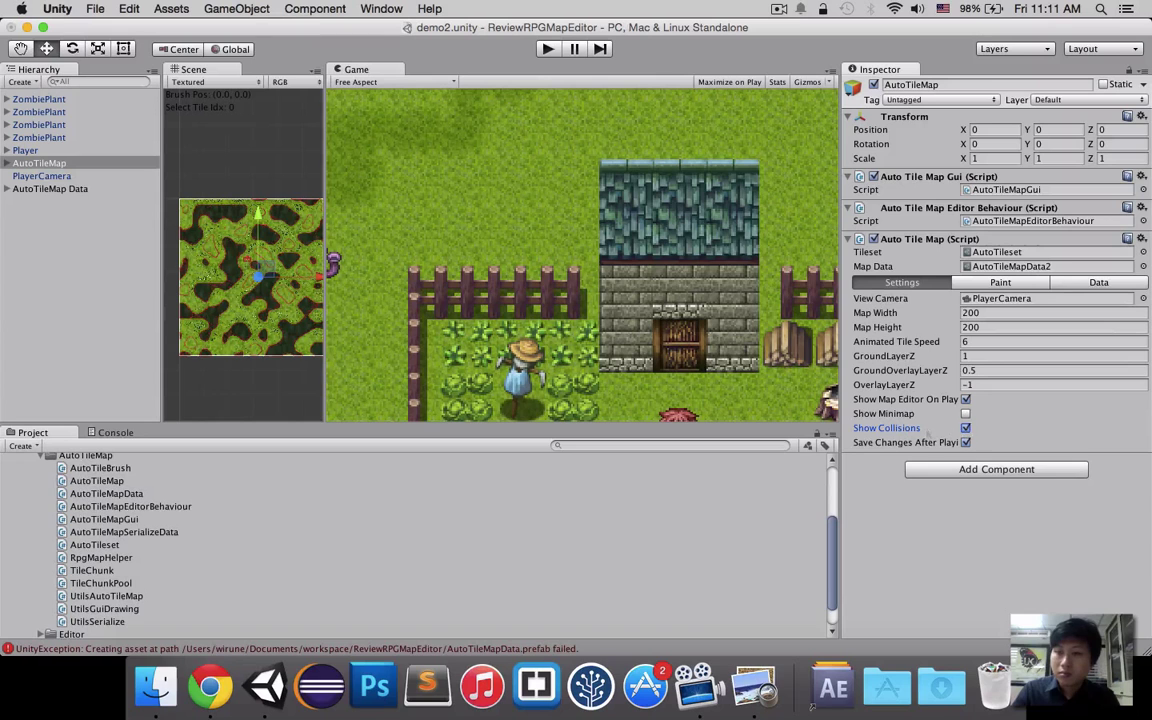
left_click(965, 427)
Step: Enlarge the Scene and Game views, then check AutoTileMap Data and PlayerCamera before returning to AutoTileMap
left_click_drag(841, 357, 902, 358)
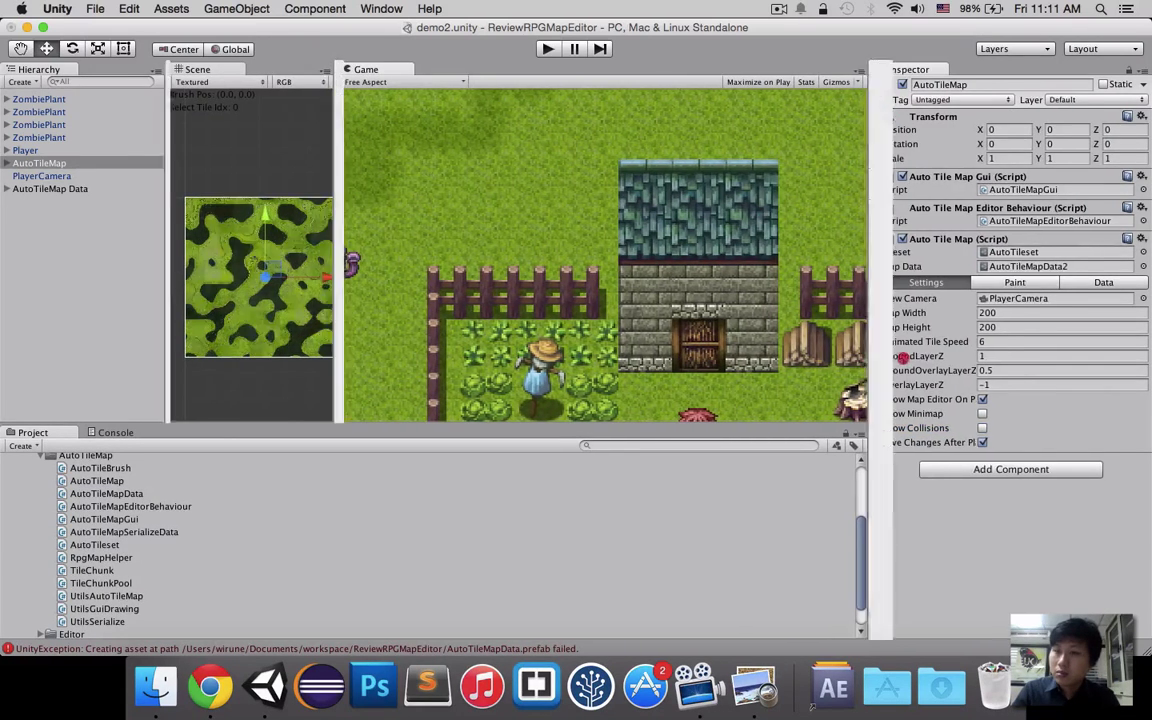
left_click(68, 189)
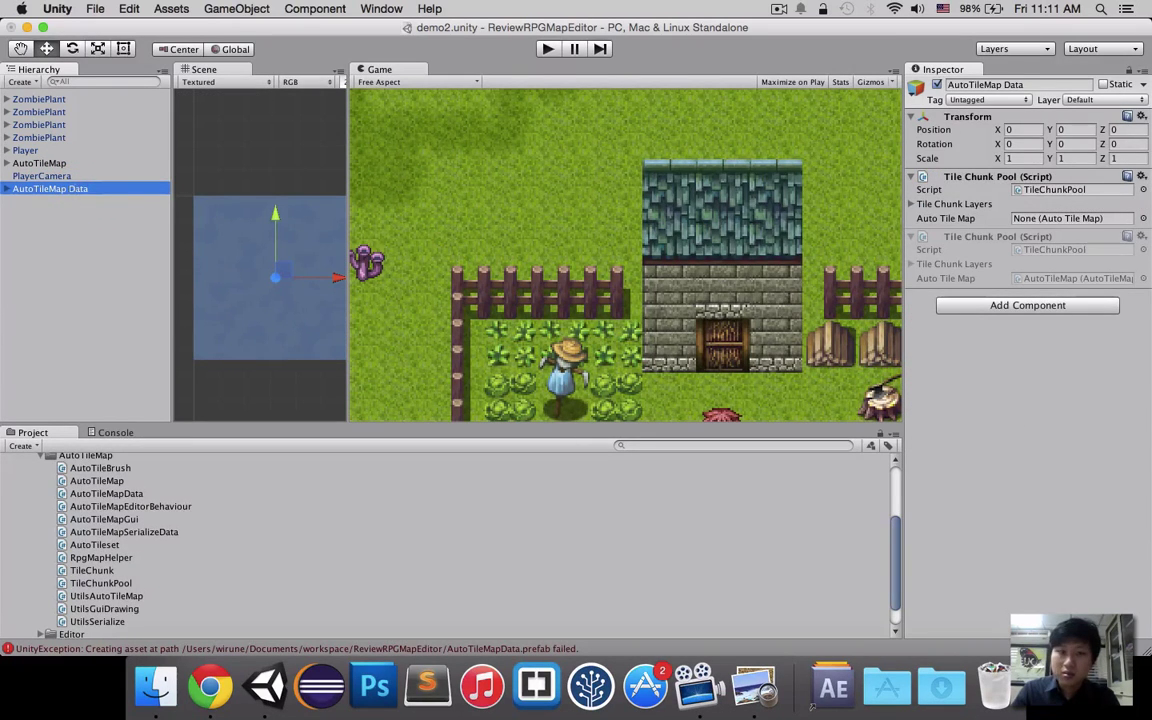
left_click(41, 176)
left_click(40, 163)
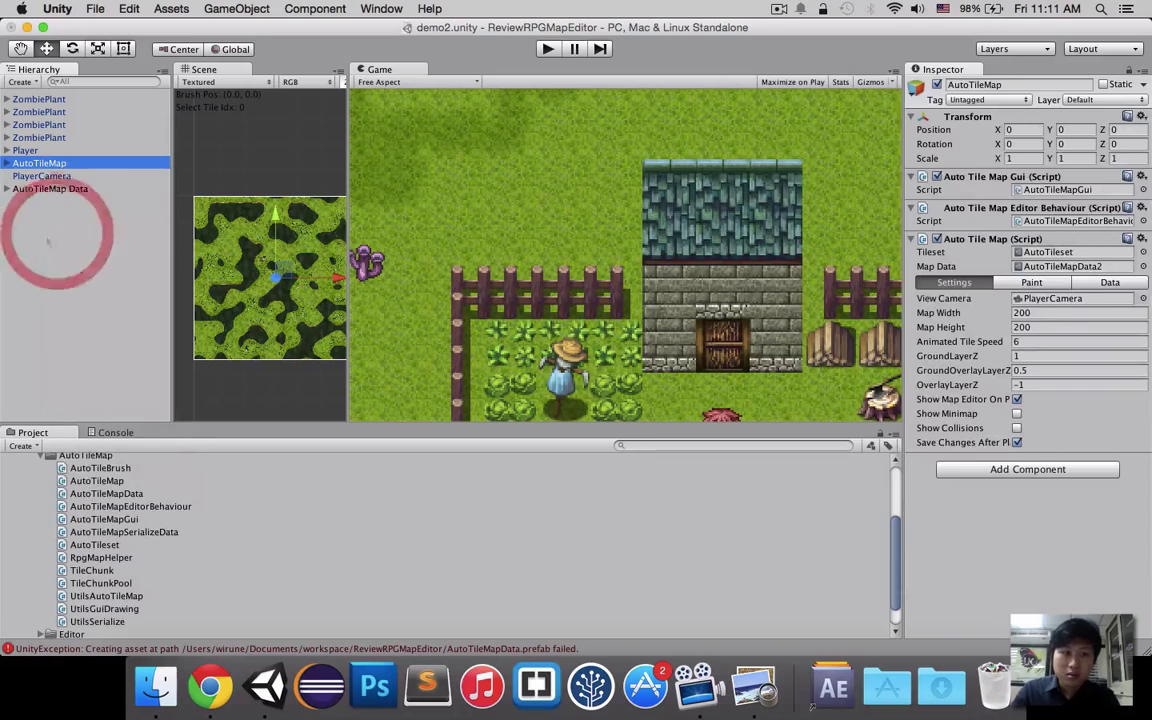
Step: Look through the Hierarchy creation menu and GameObject menu without adding anything
right_click(47, 240)
mouse_move(160, 455)
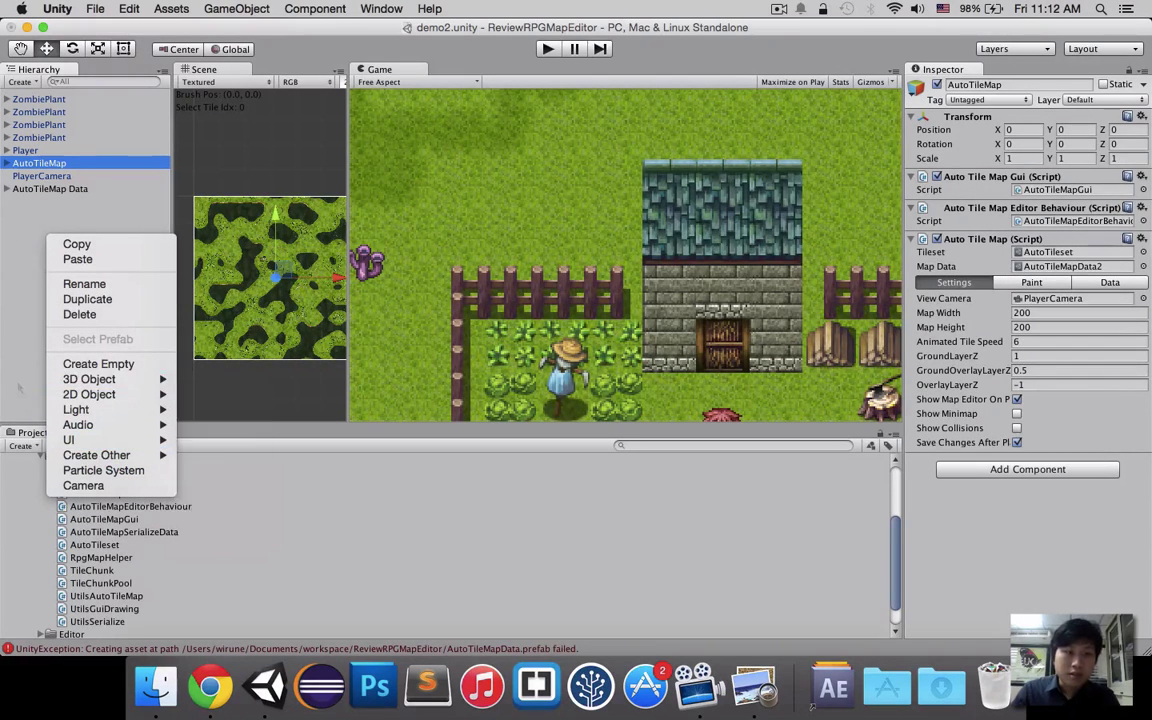
left_click(100, 455)
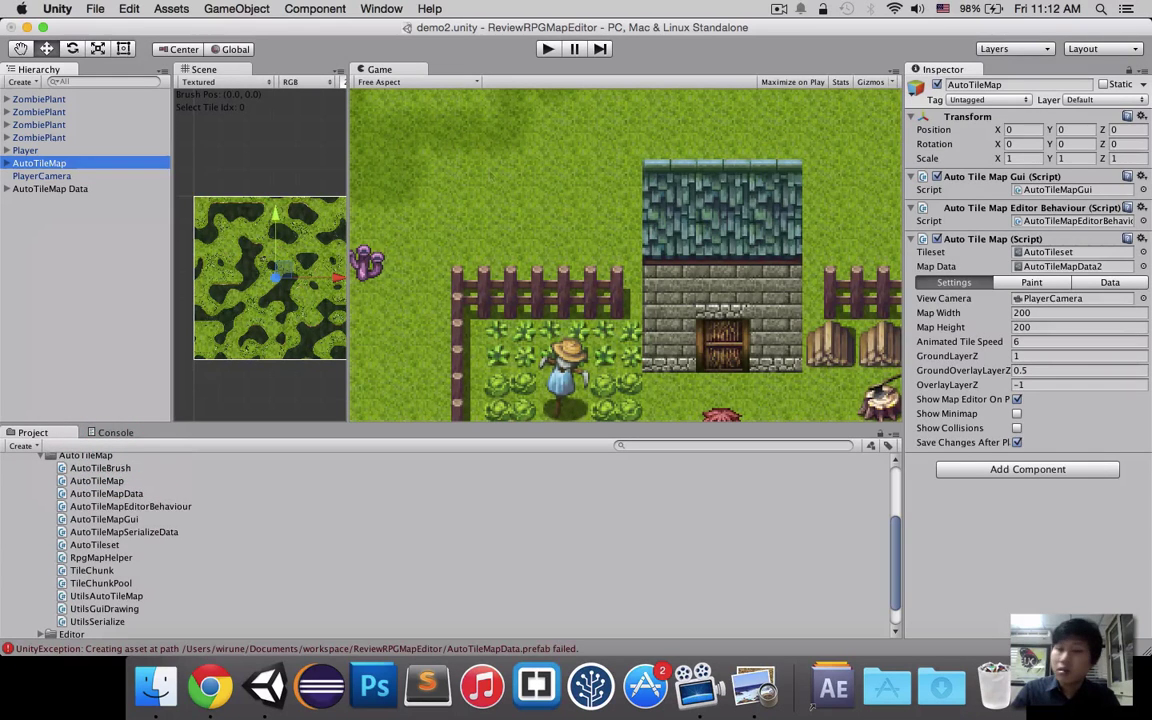
left_click(237, 9)
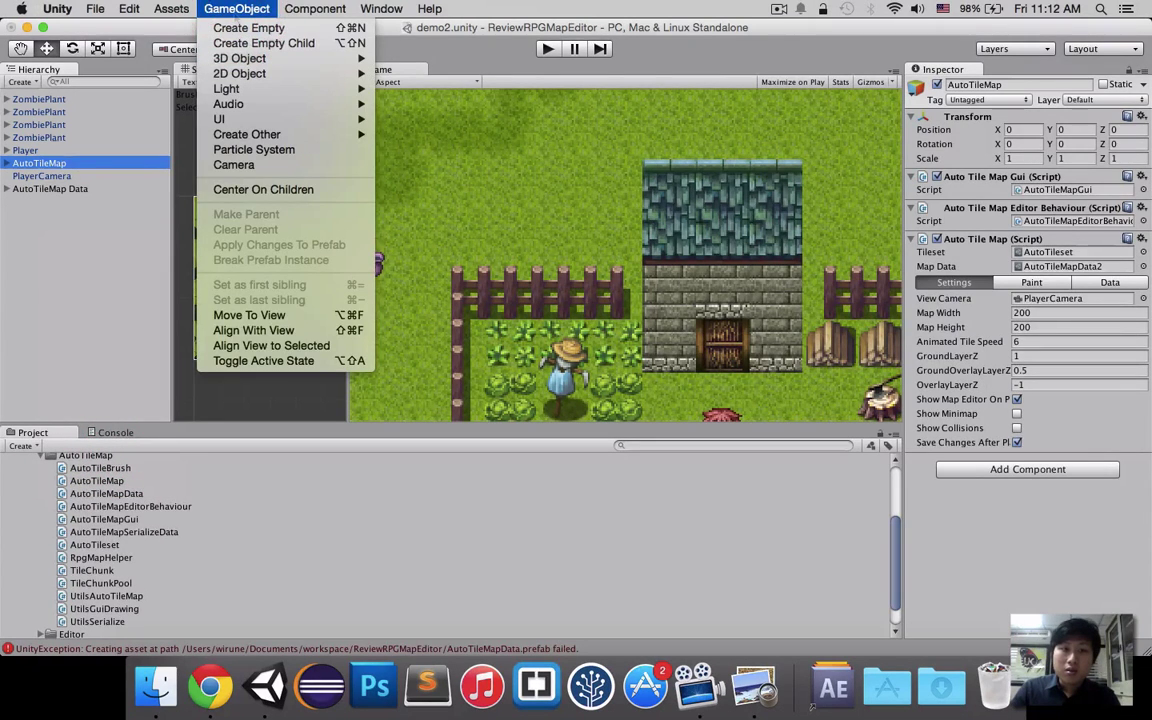
left_click(40, 298)
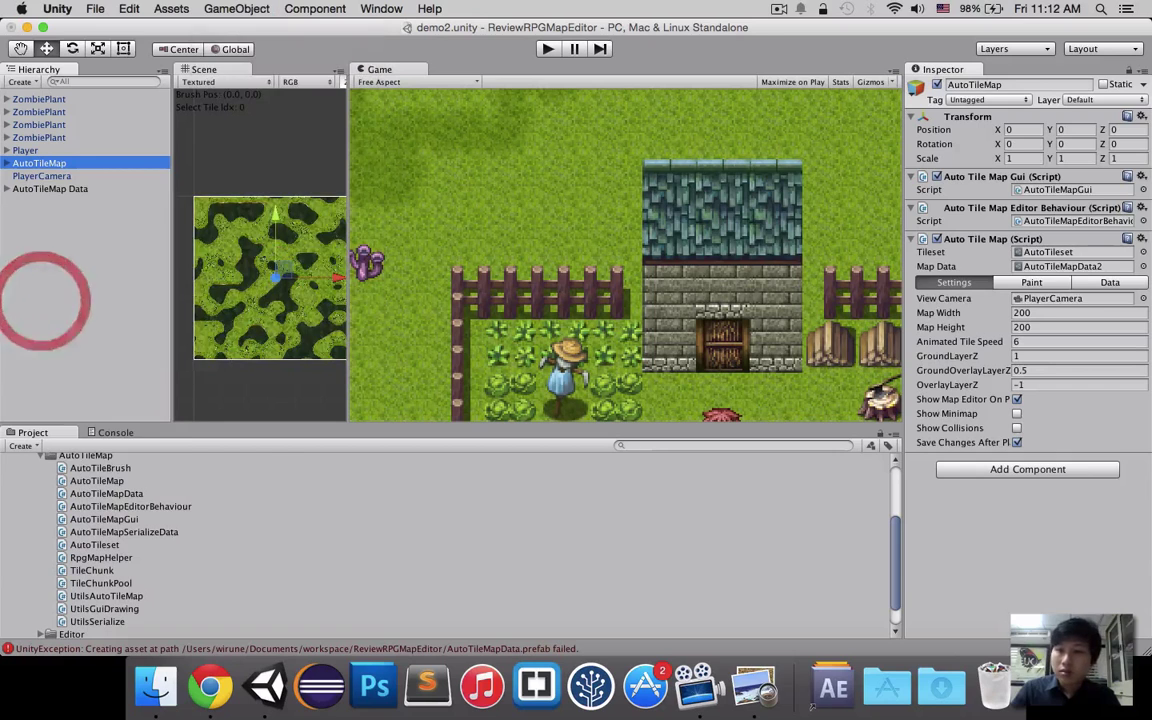
Step: Browse the Editor, Extra and MapPathFinding script folders, then collapse Scripts
scroll(133, 528, "down", 2)
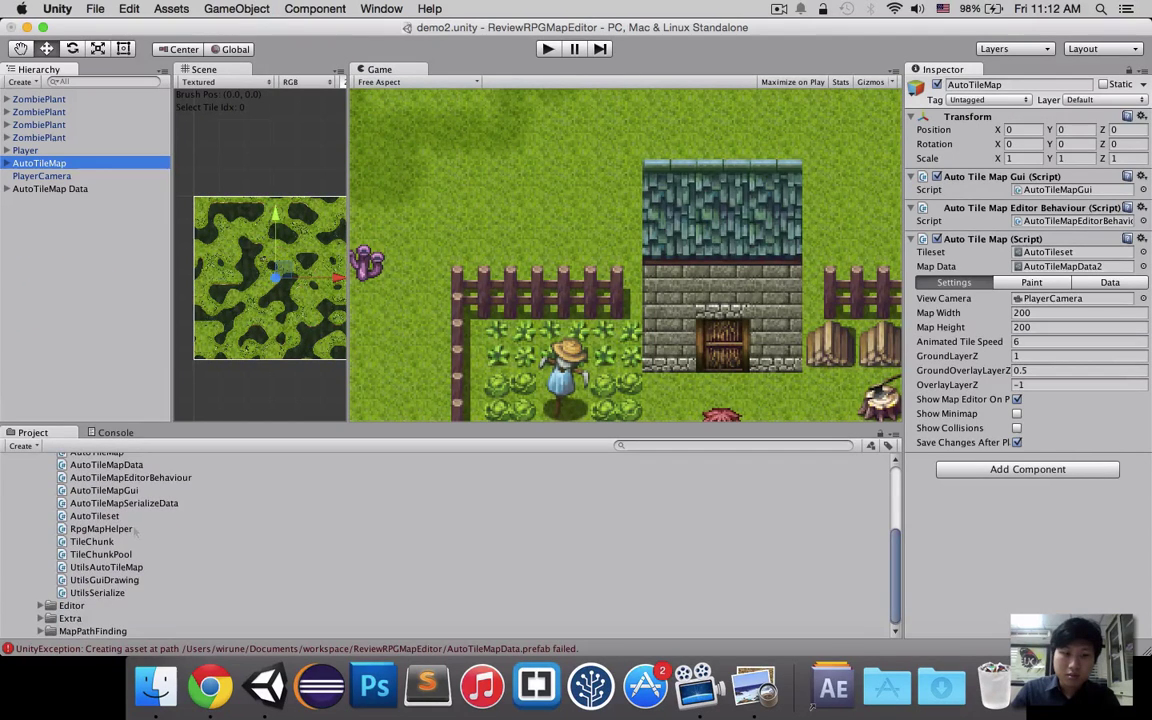
scroll(80, 530, "up", 5)
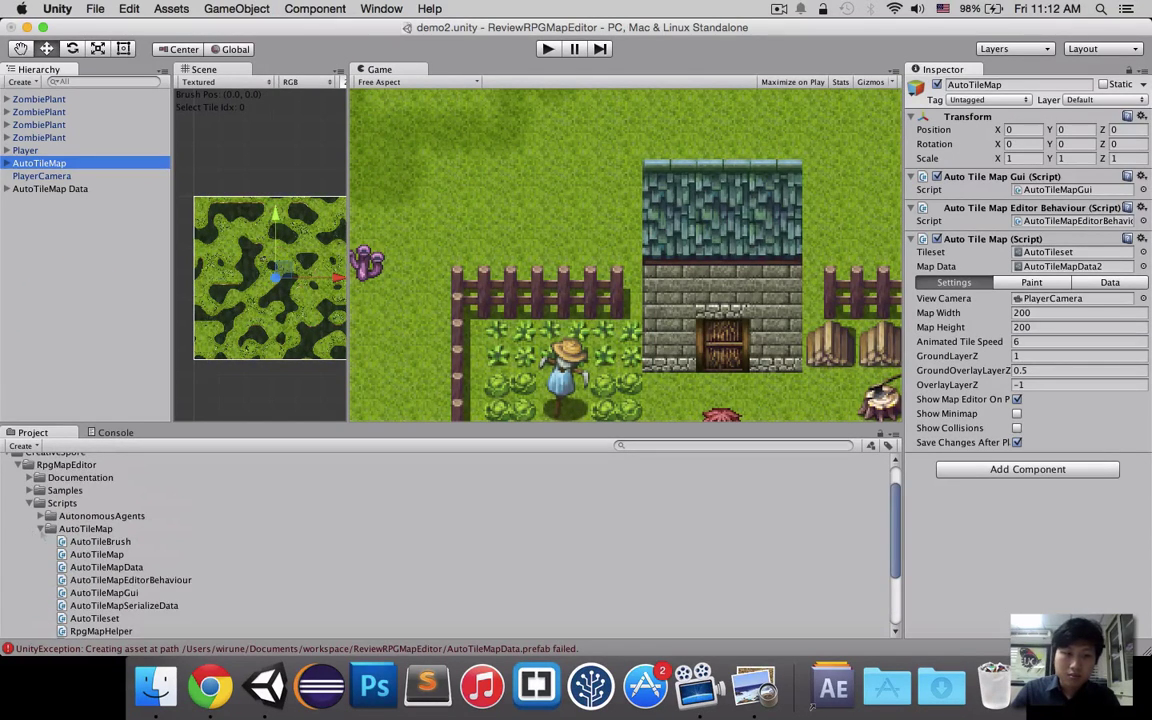
left_click(40, 528)
left_click(41, 578)
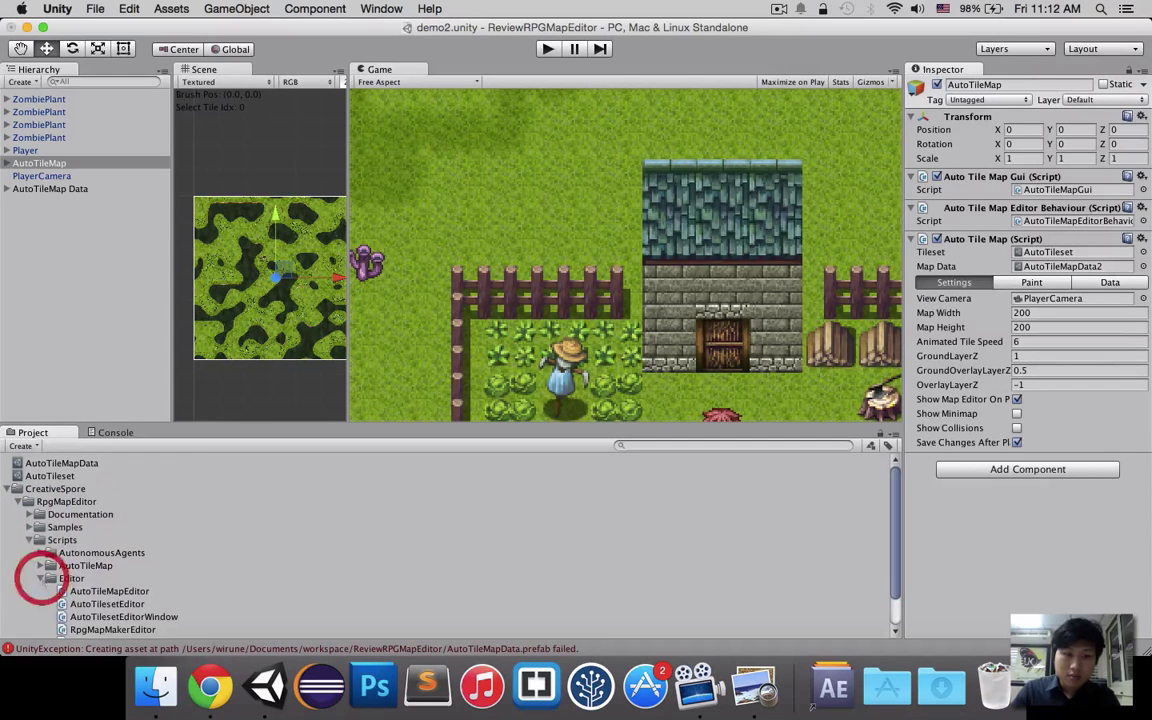
scroll(42, 576, "down", 2)
left_click(40, 617)
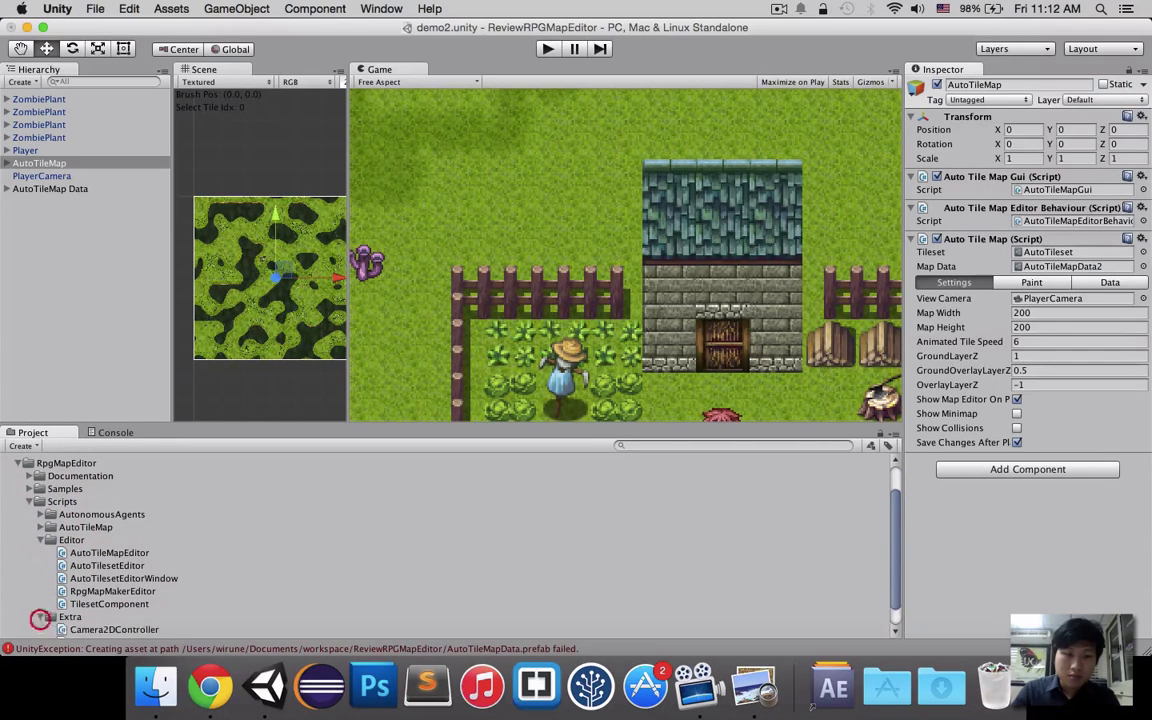
scroll(38, 585, "down", 1)
left_click(40, 628)
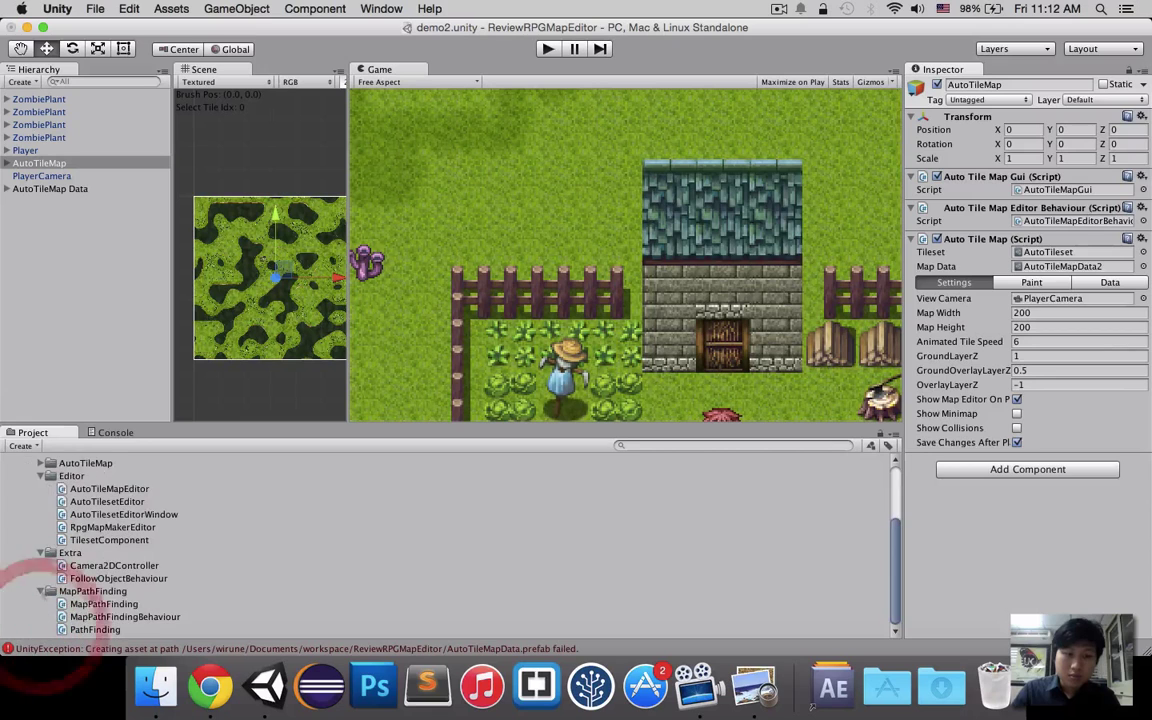
scroll(60, 560, "up", 5)
left_click(29, 540)
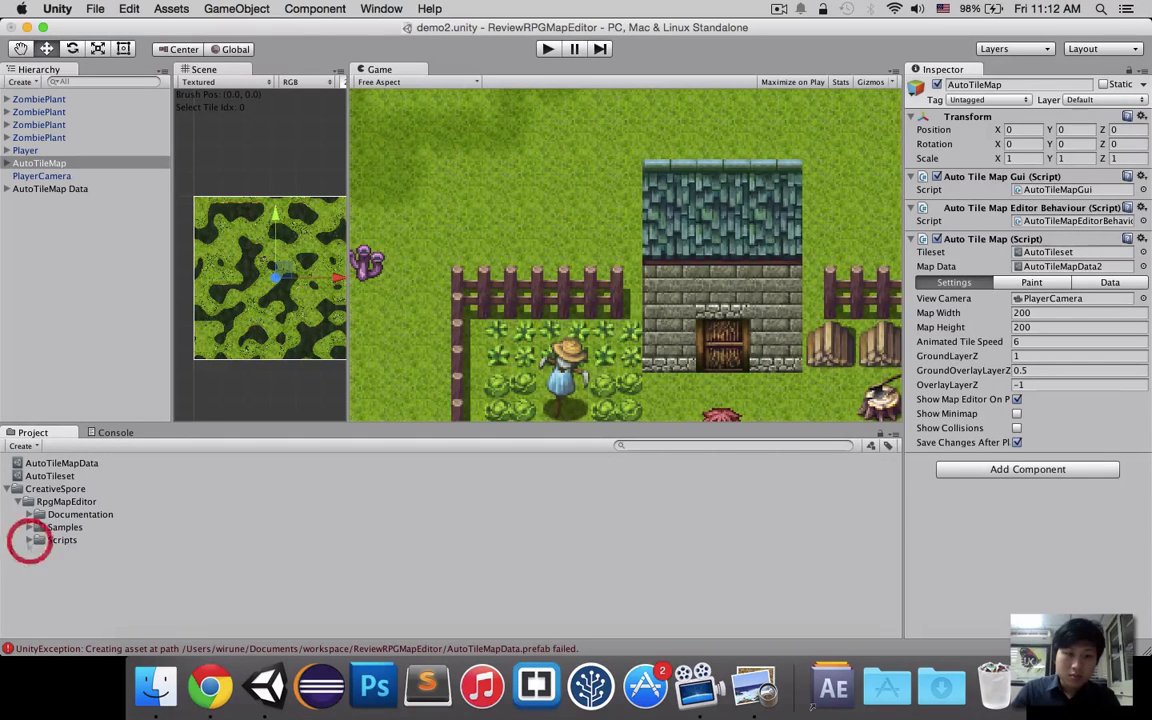
Step: Expand Samples, glance at Prefabs, then open the sample Scenes folder's contents
left_click(28, 527)
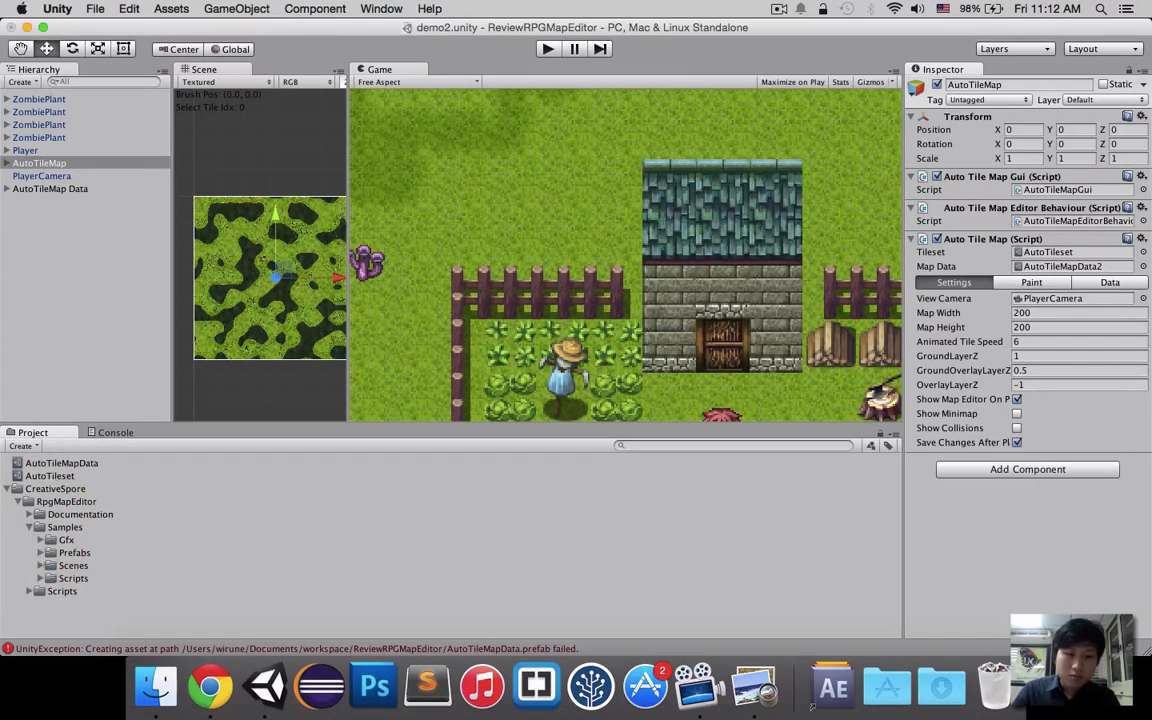
left_click(40, 553)
scroll(25, 552, "down", 3)
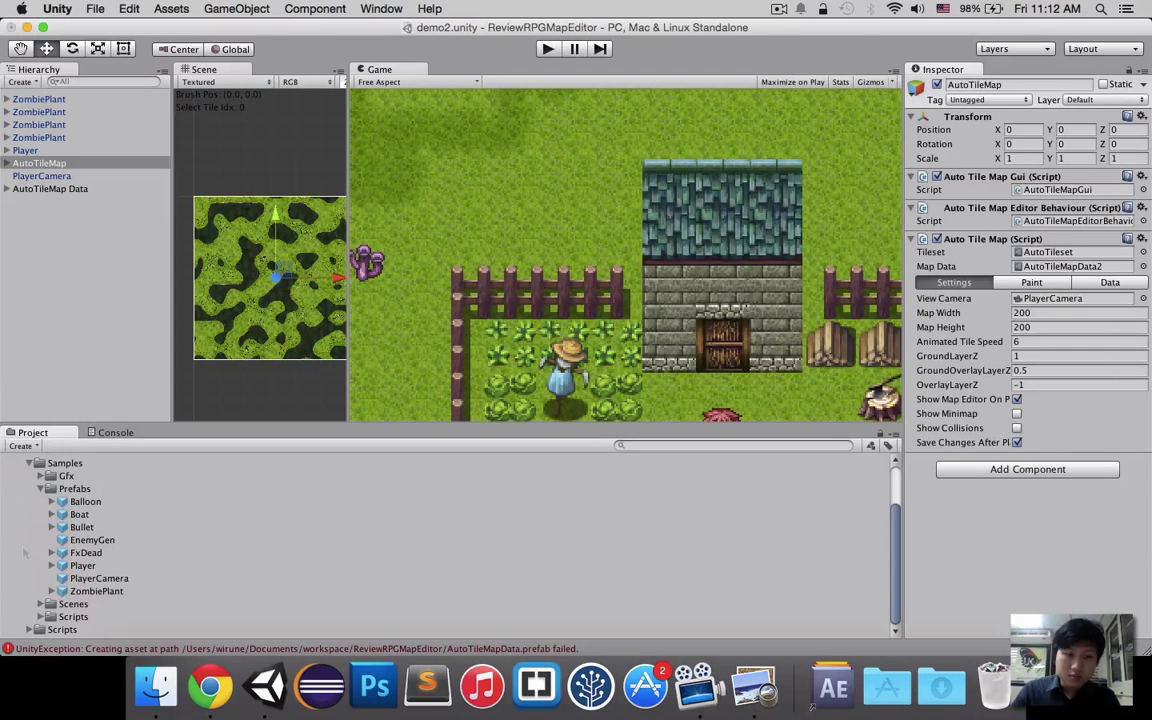
left_click(40, 488)
left_click(38, 567)
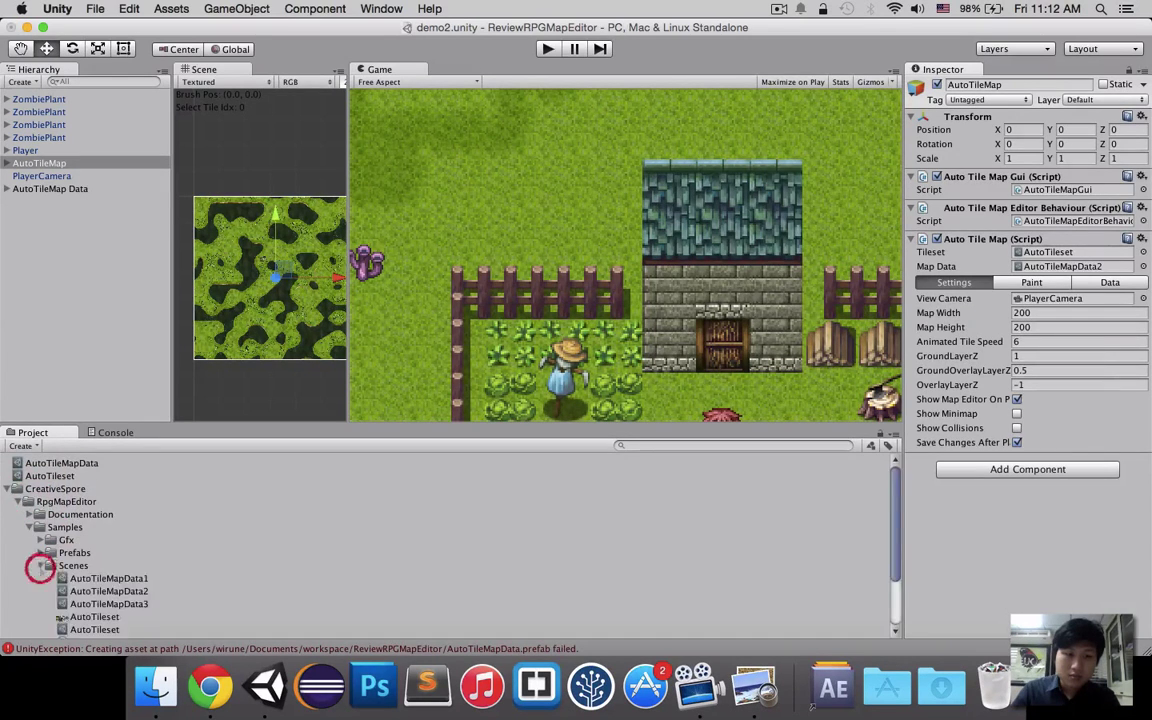
scroll(38, 569, "down", 2)
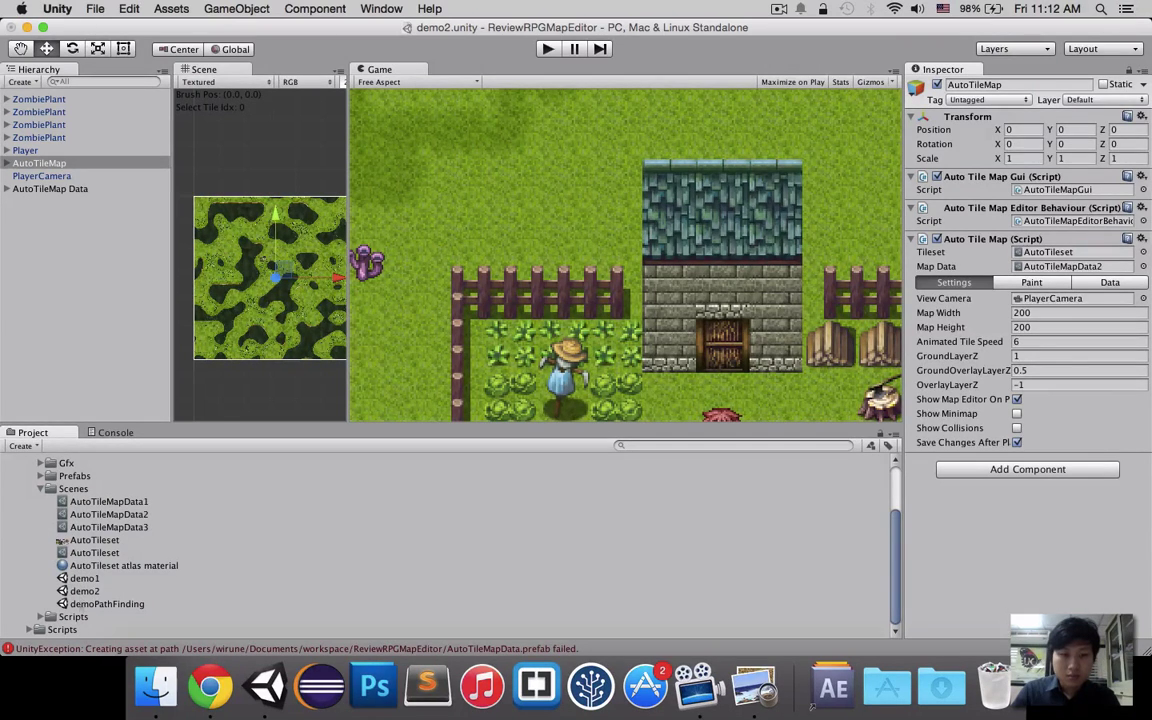
Step: Scroll through AutoTileMapData1's Autotile Coll Type entries and expand Tile Data Element 0
left_click(108, 501)
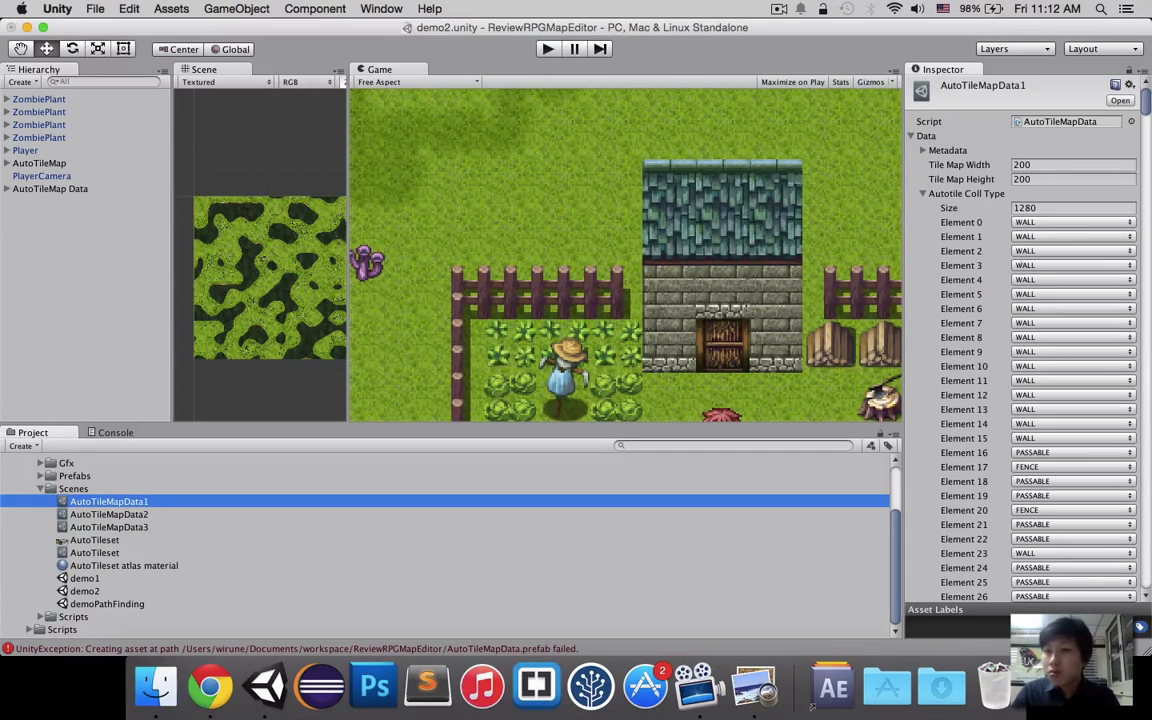
scroll(1142, 218, "down", 3)
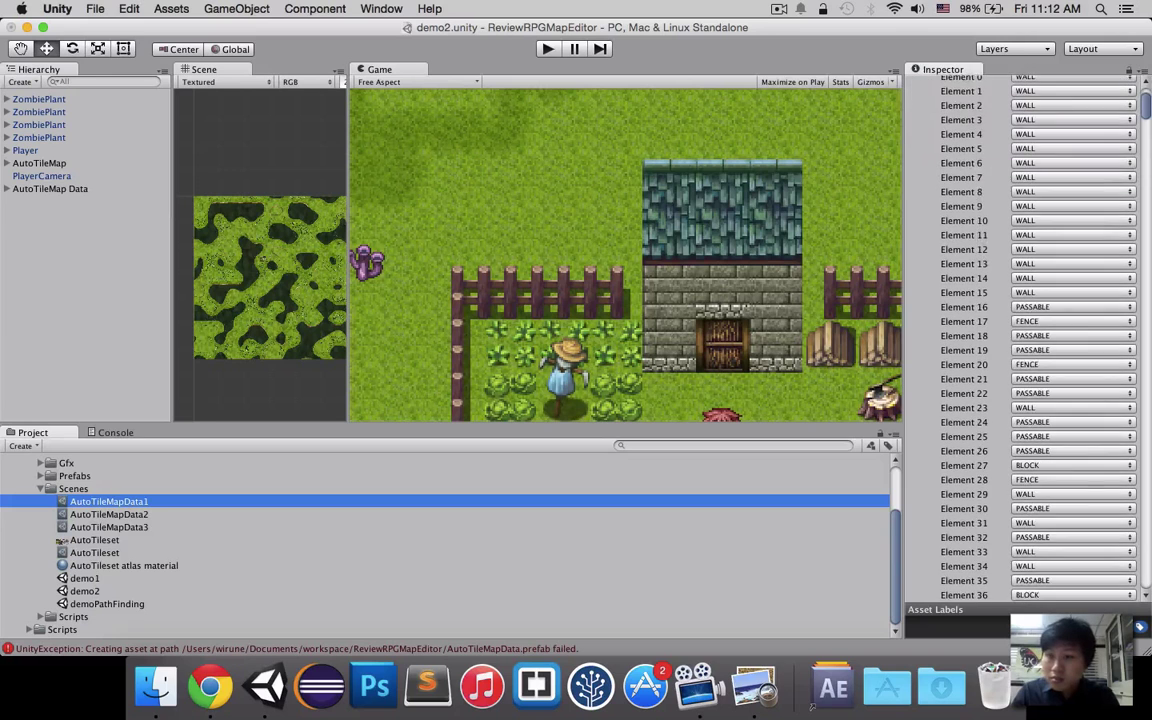
scroll(1142, 218, "down", 3)
scroll(1142, 218, "down", 6)
scroll(1142, 218, "down", 15)
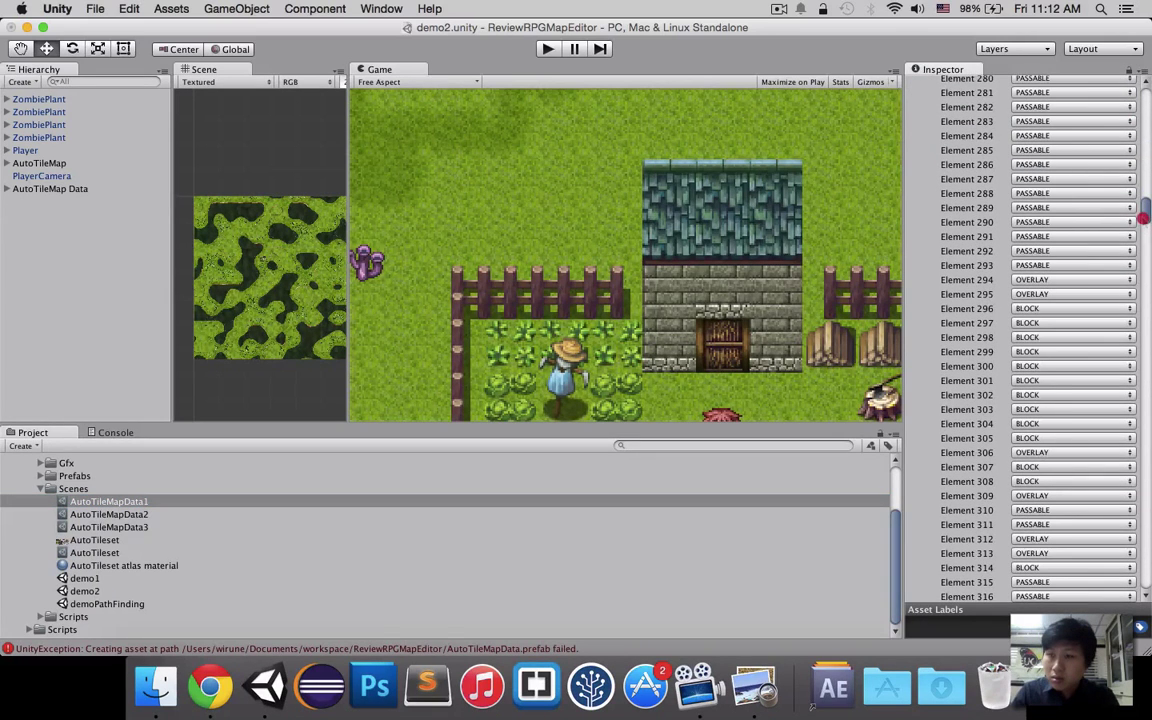
left_click_drag(1142, 218, 1146, 570)
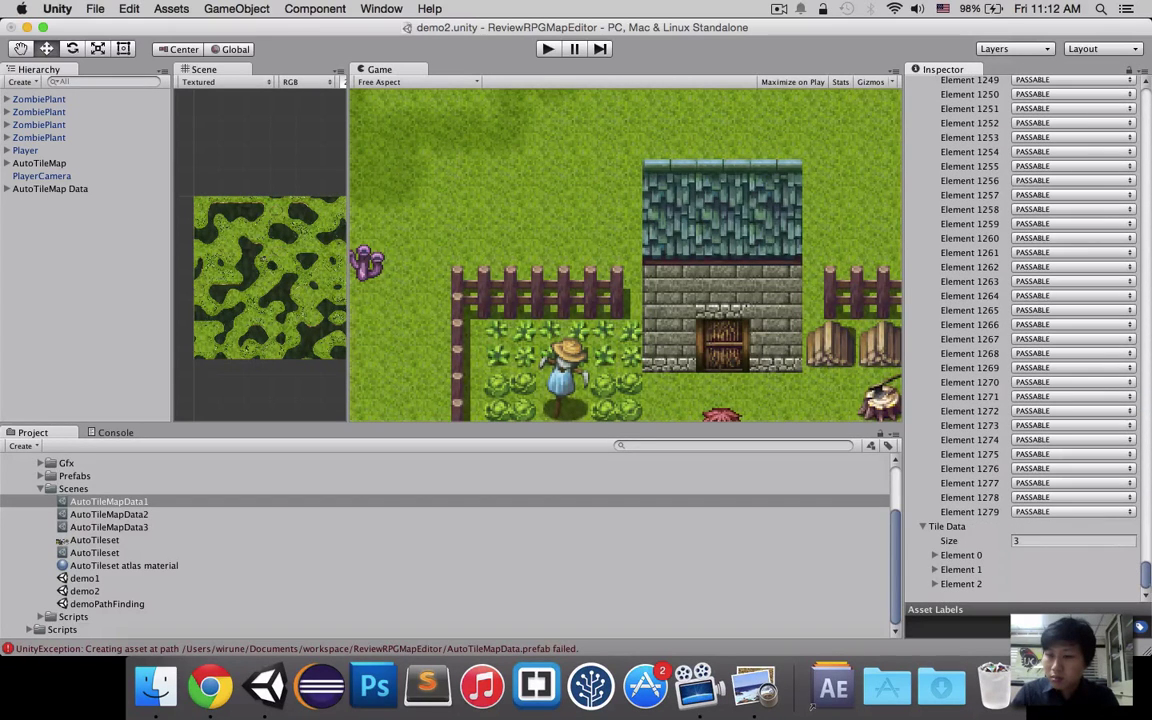
left_click(935, 555)
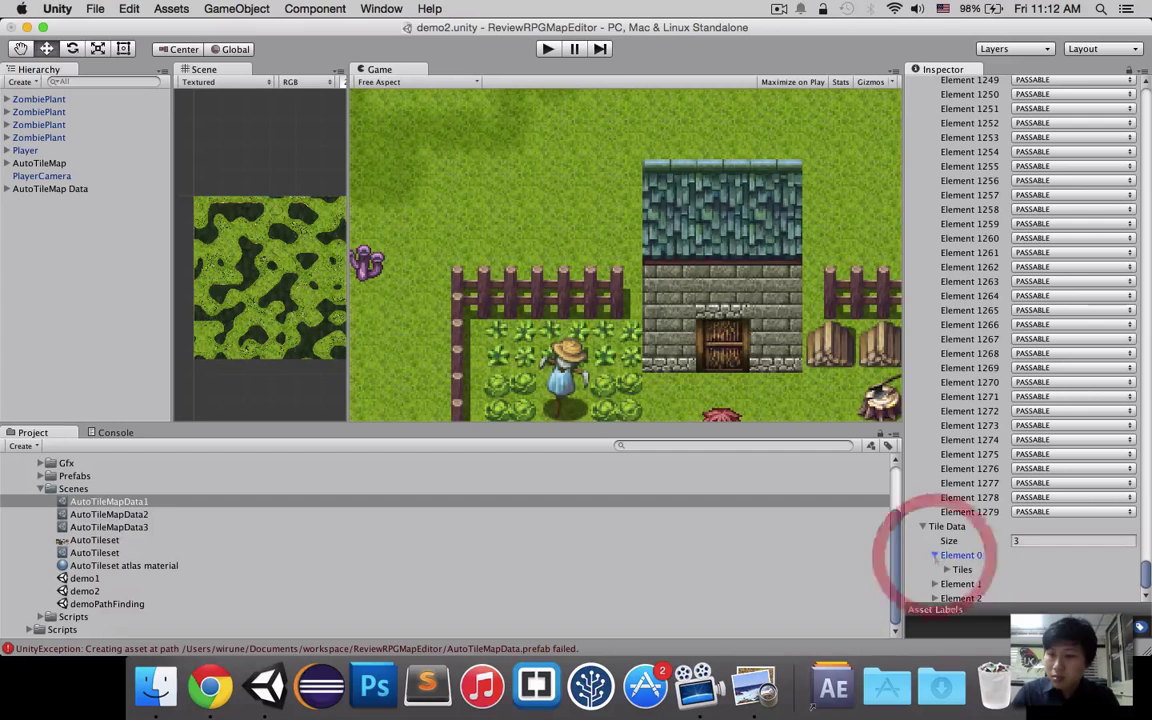
scroll(1030, 495, "up", 5)
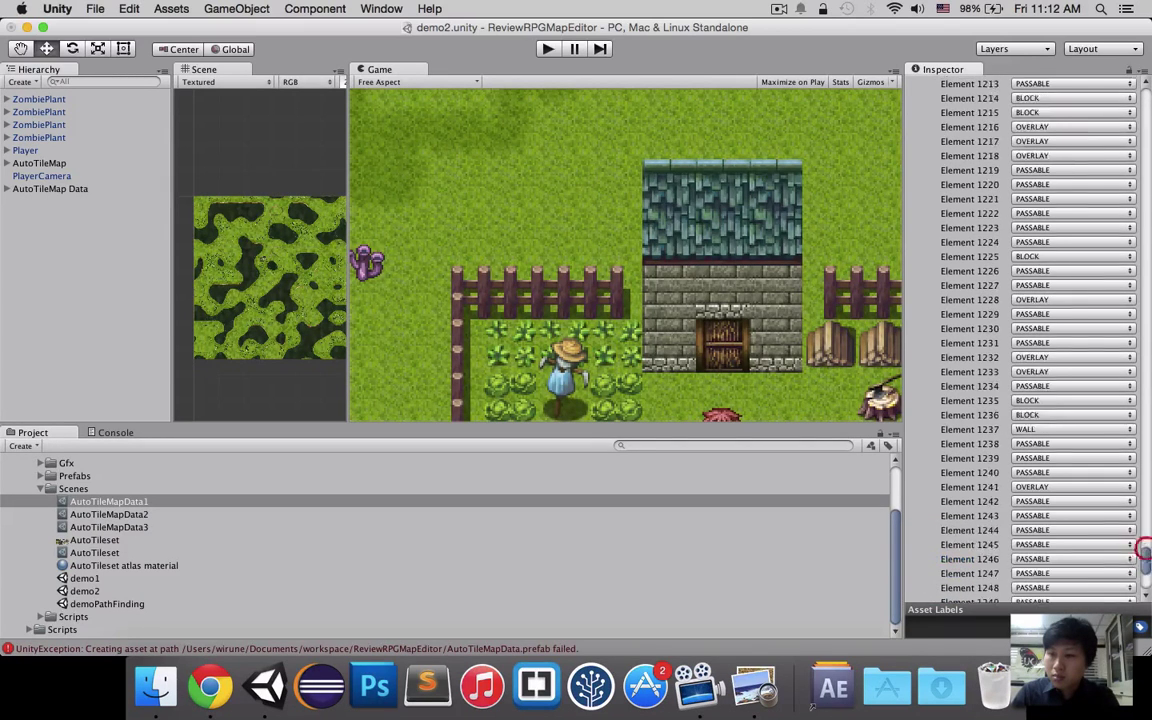
left_click_drag(1146, 329, 1146, 92)
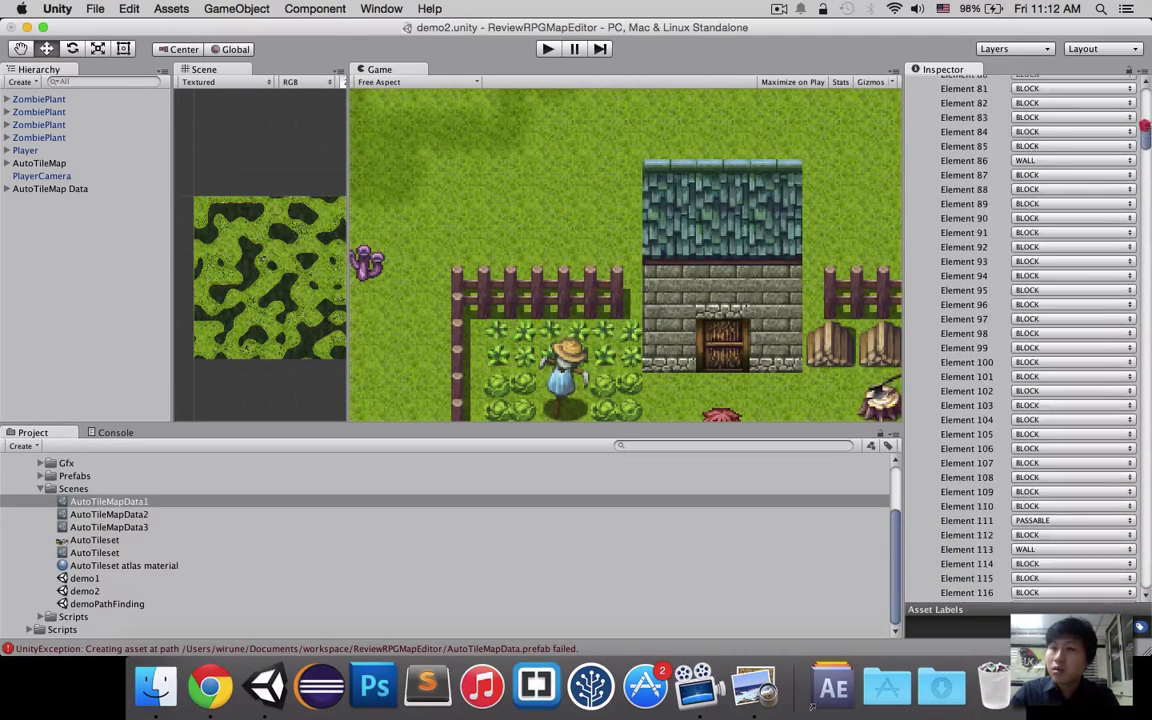
Step: Create a new scene, discarding demo2 without saving
left_click(95, 8)
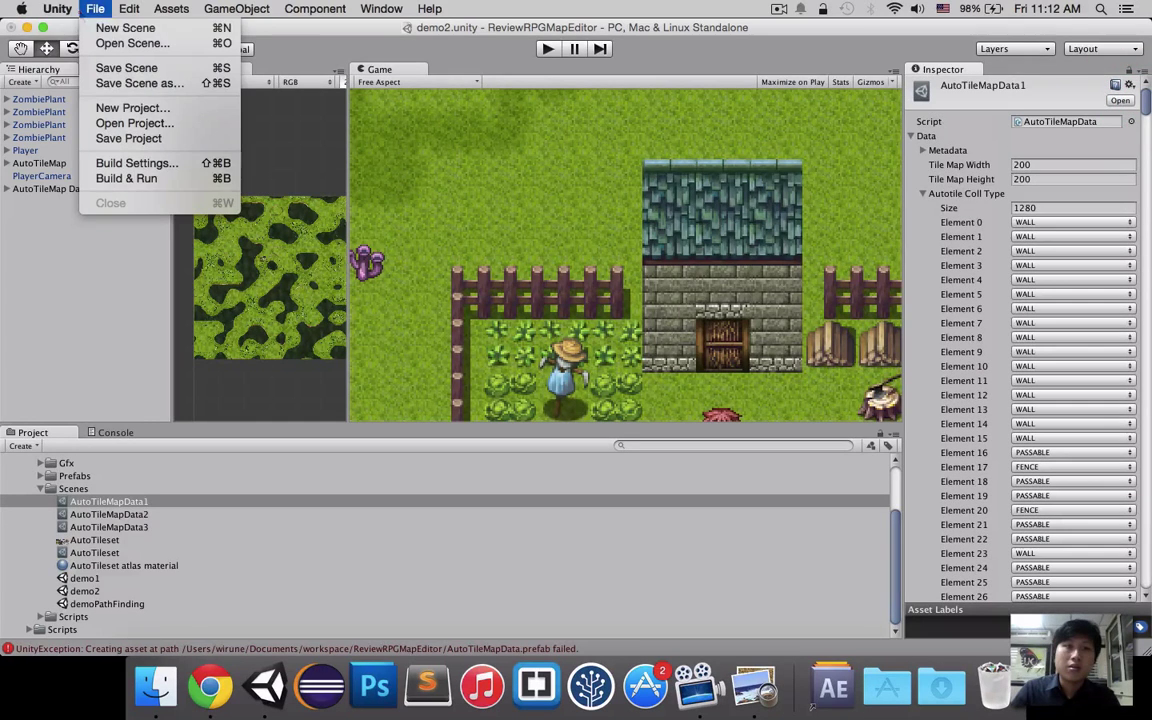
left_click(100, 28)
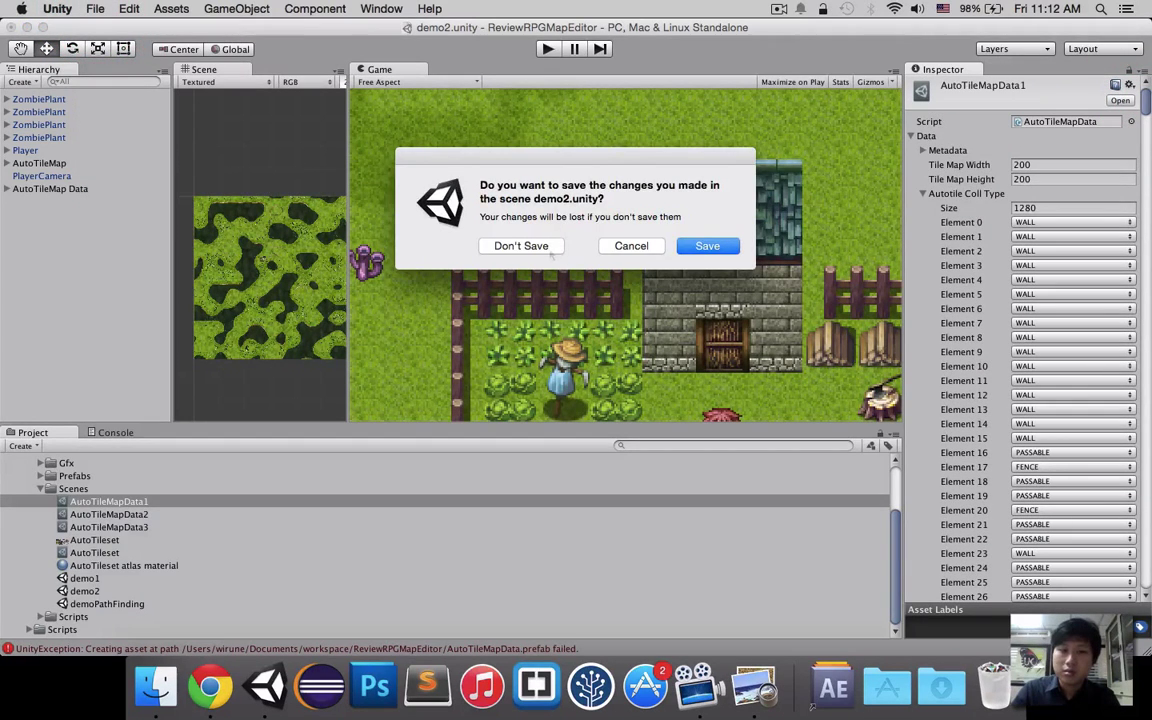
left_click(540, 246)
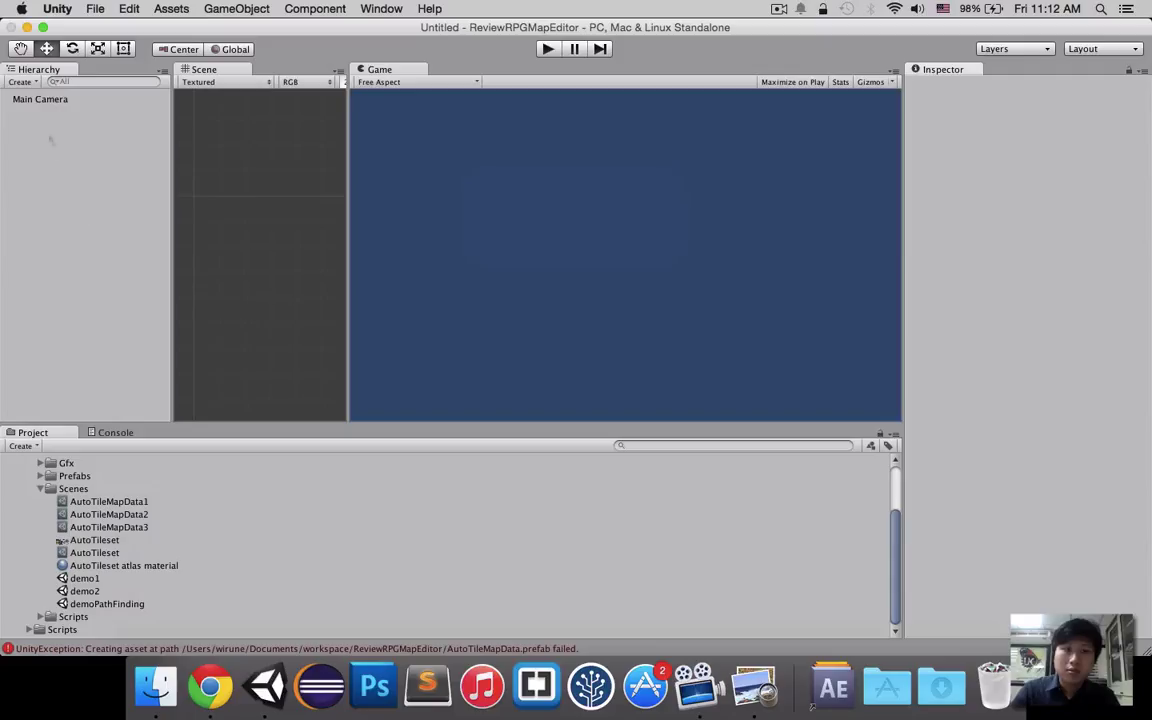
Step: Collapse the CreativeSpore folder in the Project panel
right_click(46, 134)
left_click(48, 469)
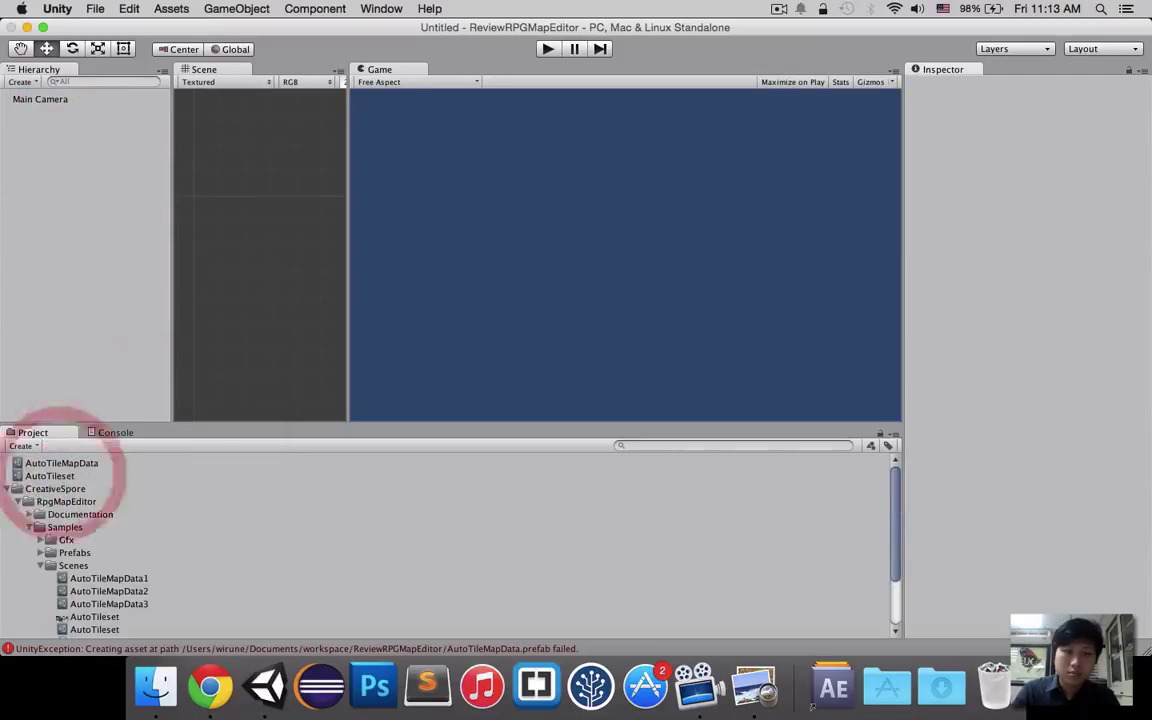
left_click(22, 488)
left_click(8, 488)
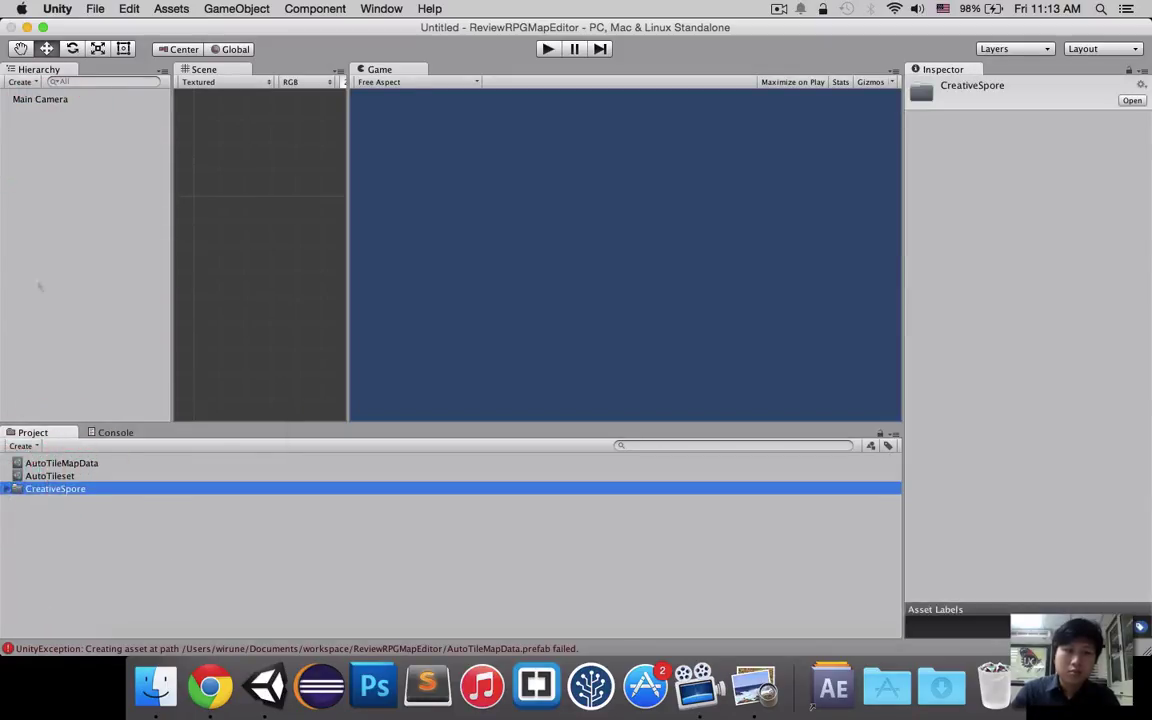
Step: Add an AutoTileMap via Create Other > RpgMapEditor in the Hierarchy
right_click(52, 256)
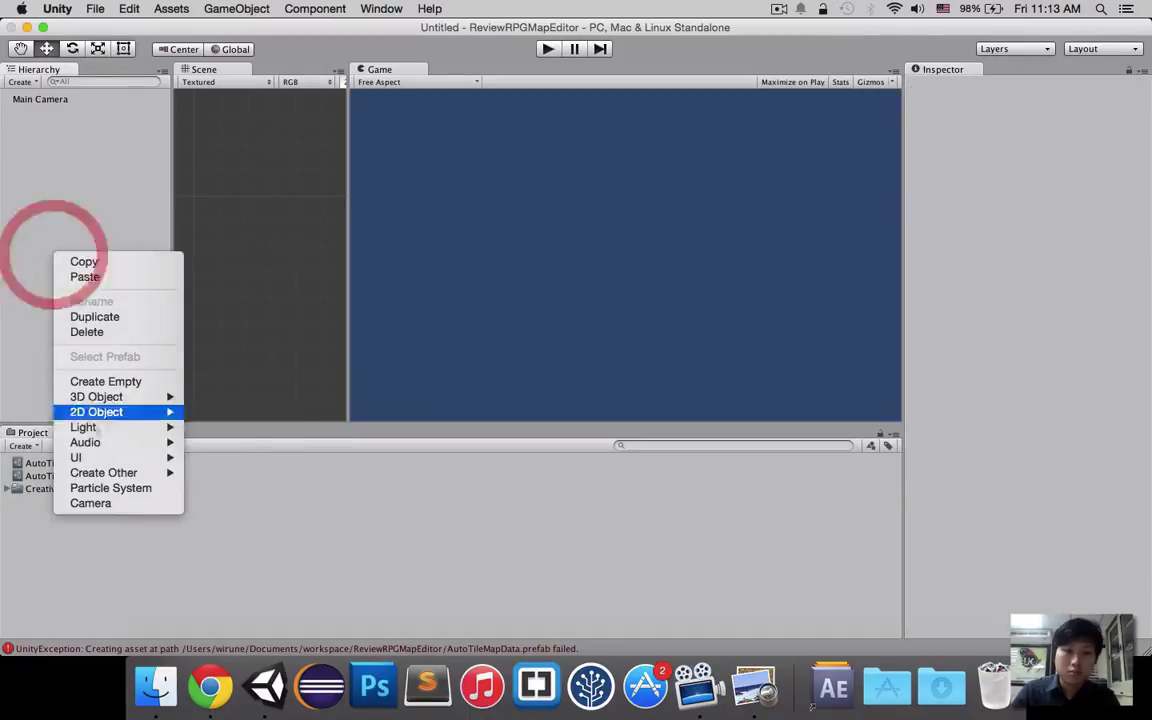
mouse_move(110, 472)
mouse_move(300, 472)
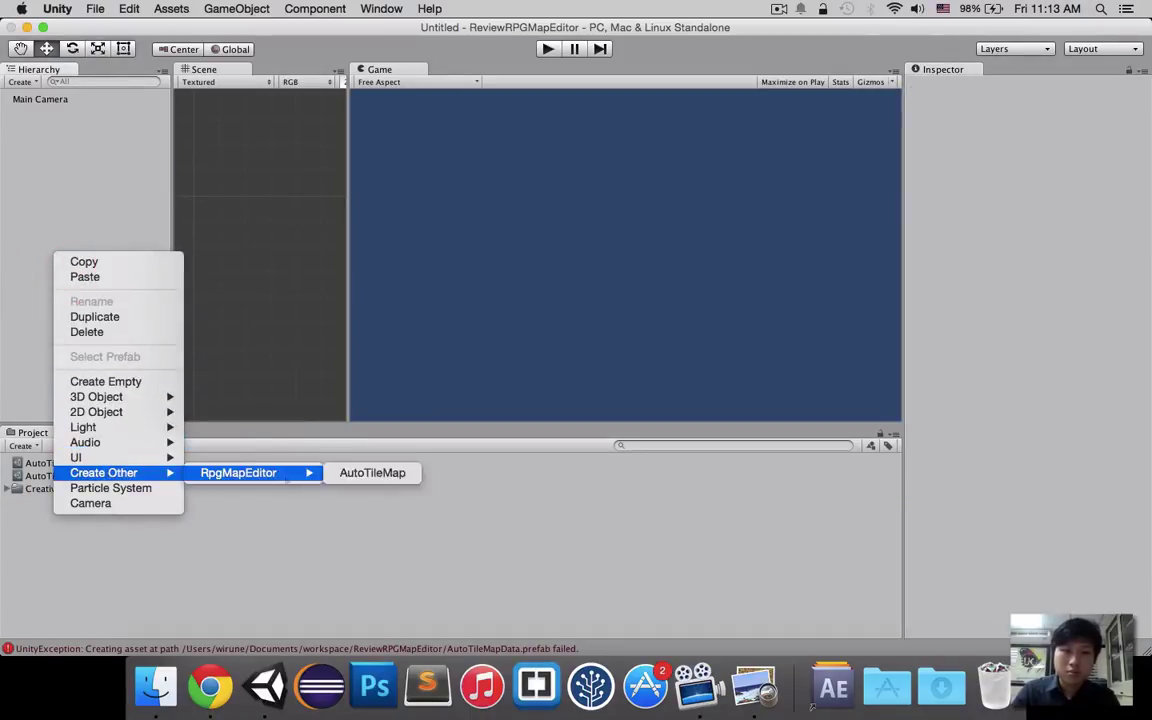
left_click(355, 473)
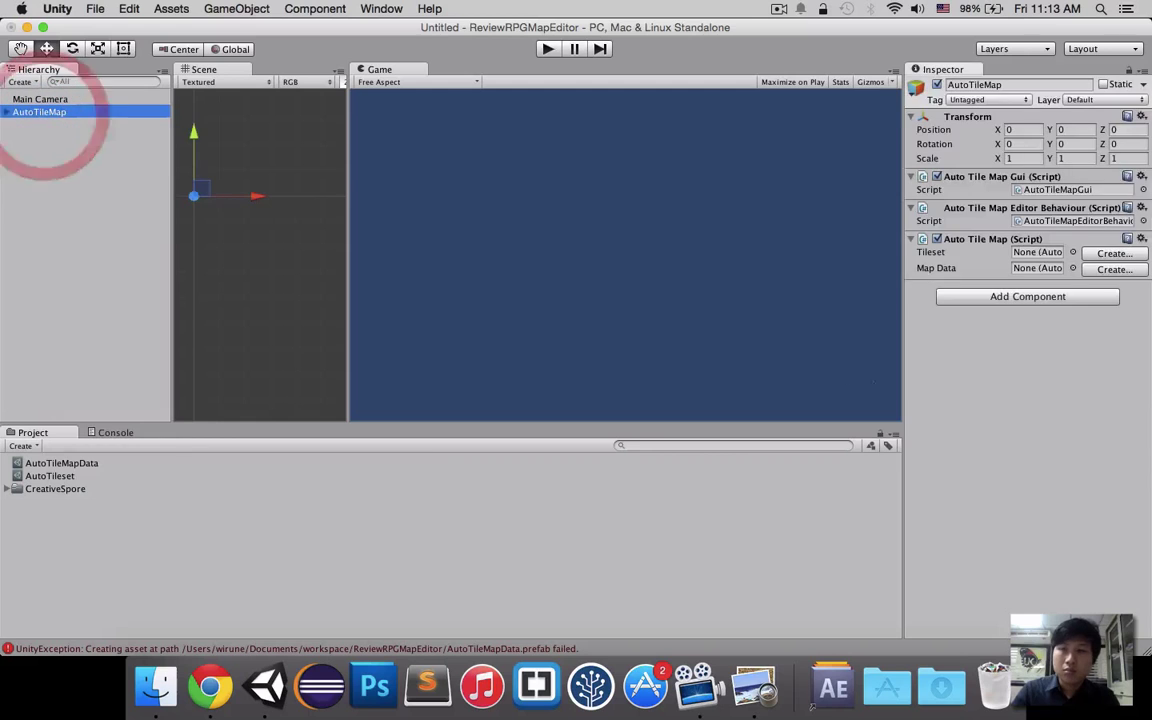
Step: Try creating and saving a new AutoTileset, dismiss the error, and open the tileset picker
left_click(1113, 256)
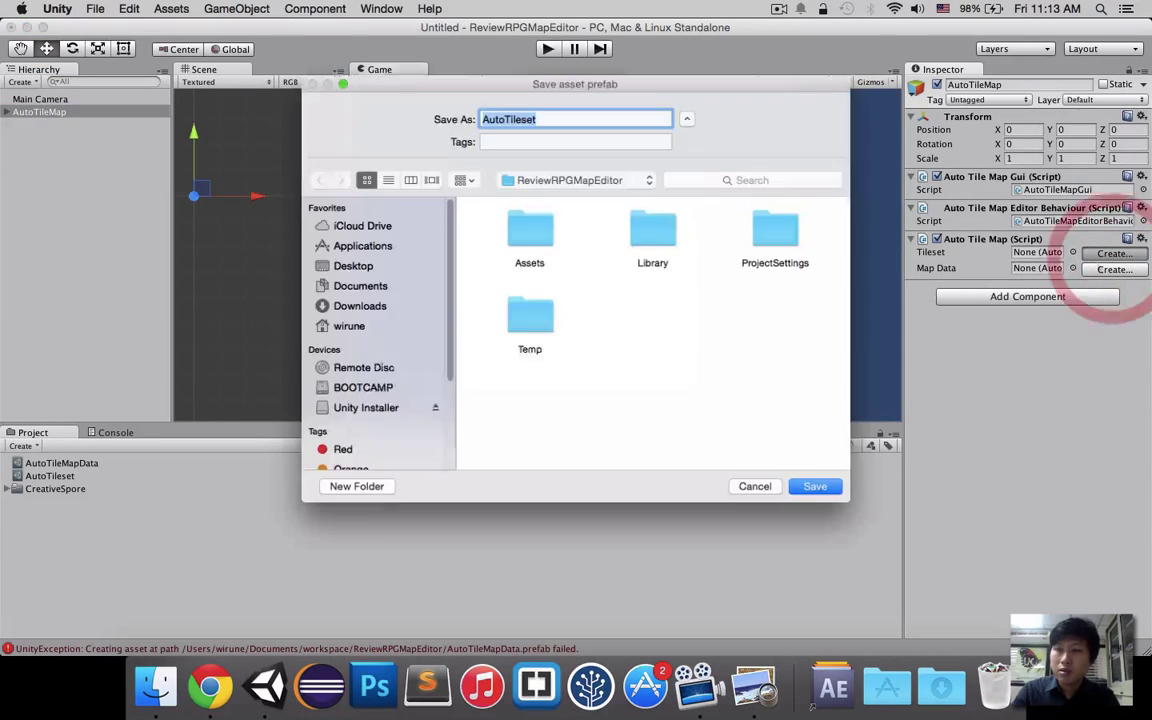
left_click(764, 489)
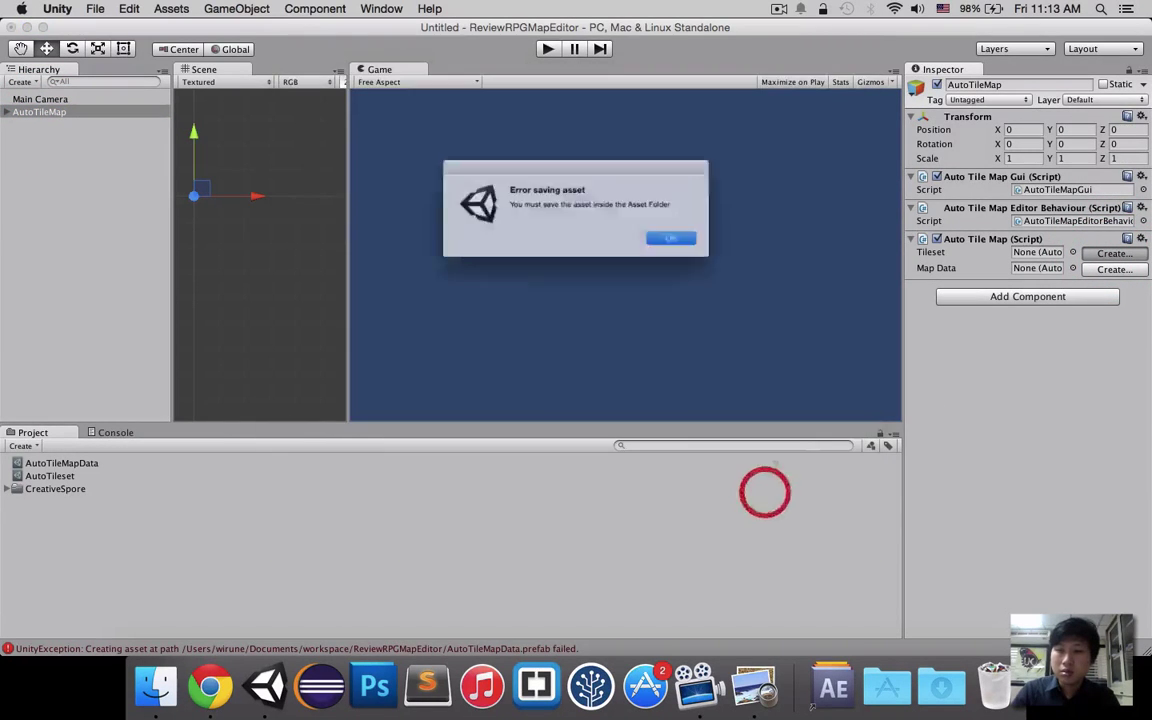
left_click(687, 244)
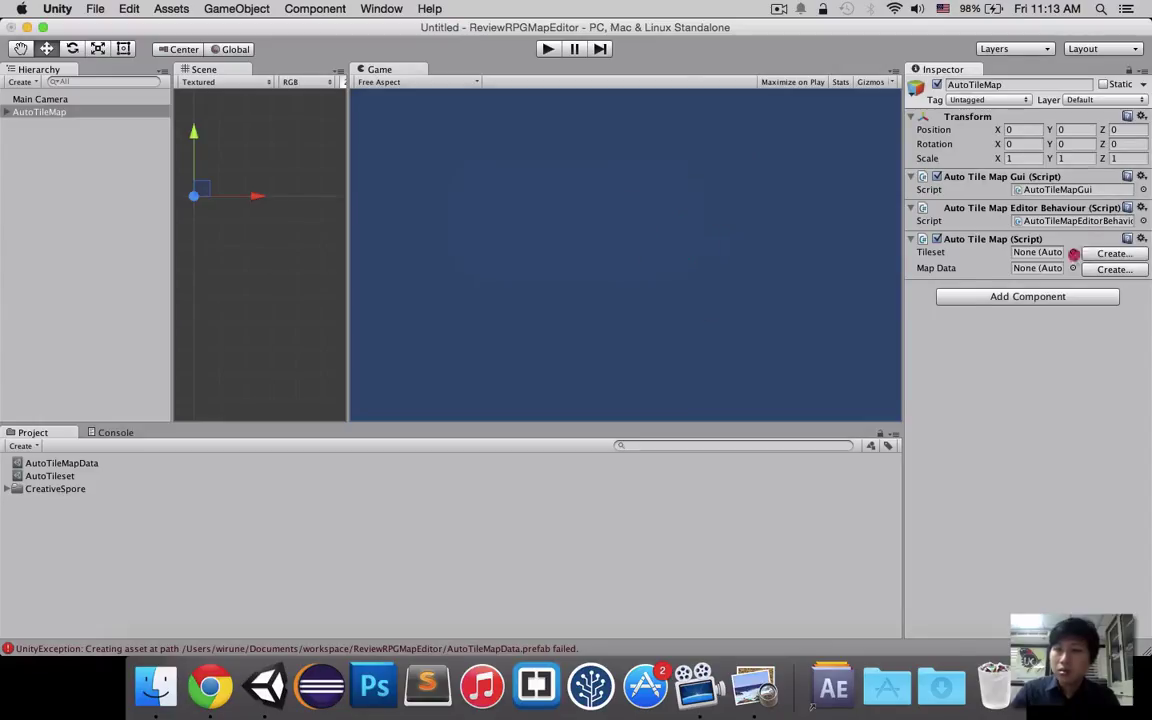
left_click(1072, 252)
Step: Assign the CreativeSpore sample AutoTileset as the AutoTileMap's tileset
left_click(762, 145)
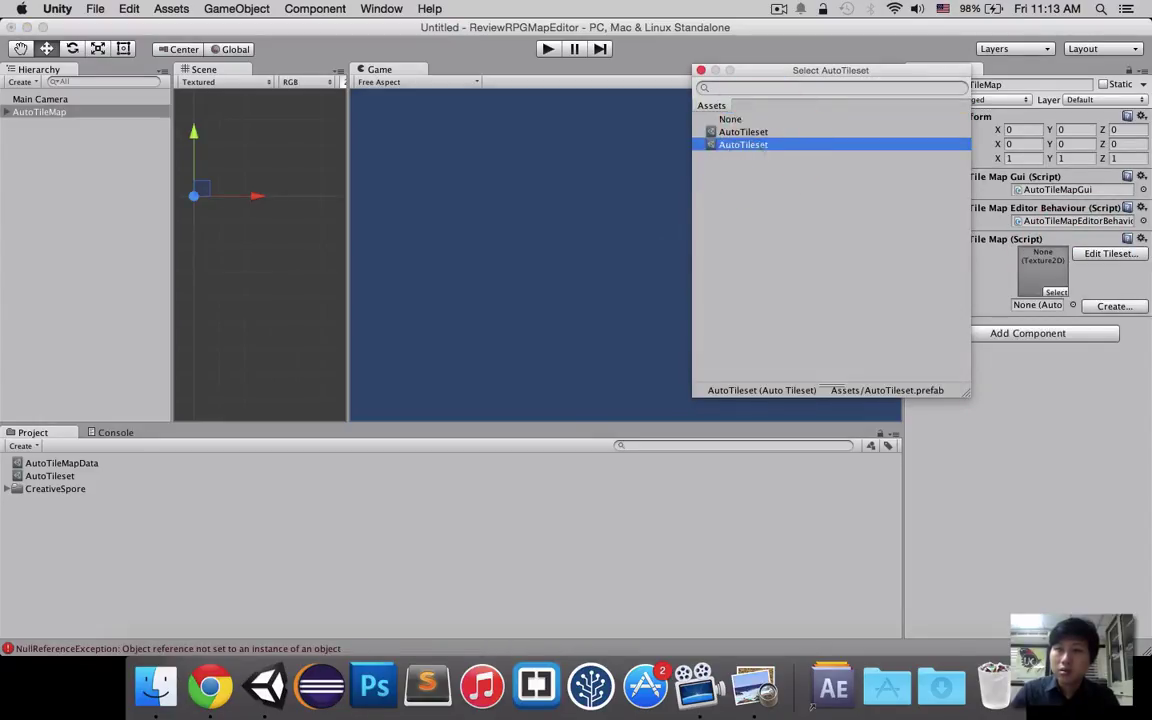
left_click(744, 132)
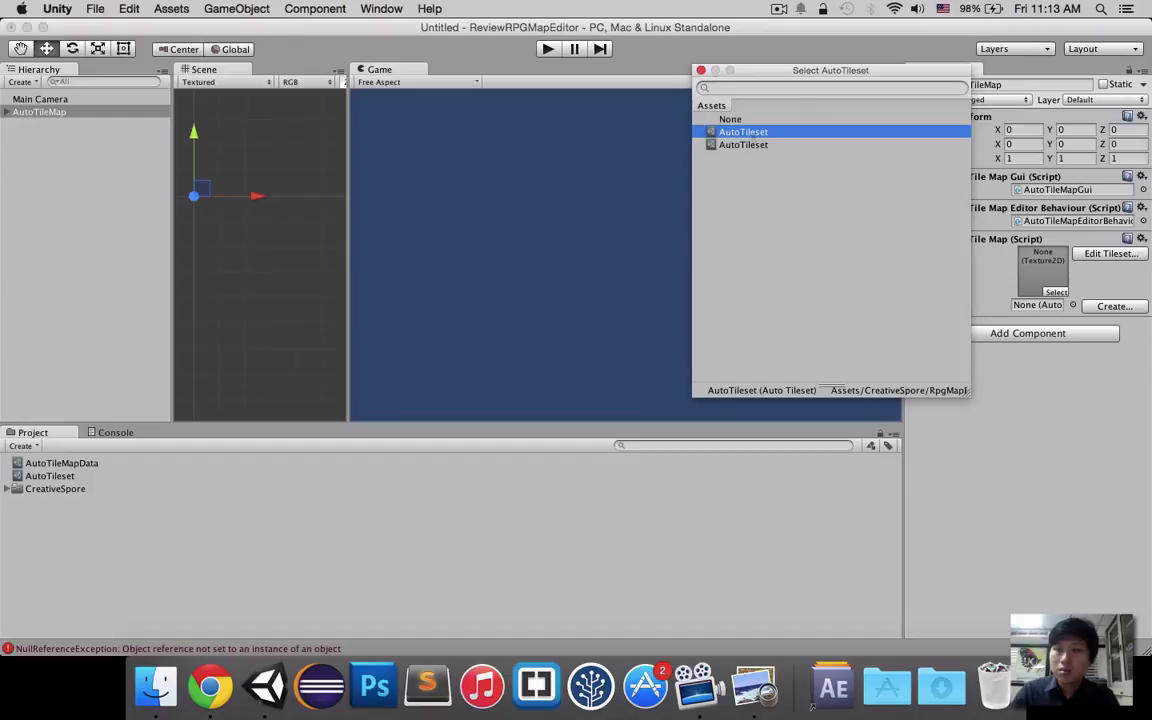
left_click(745, 131)
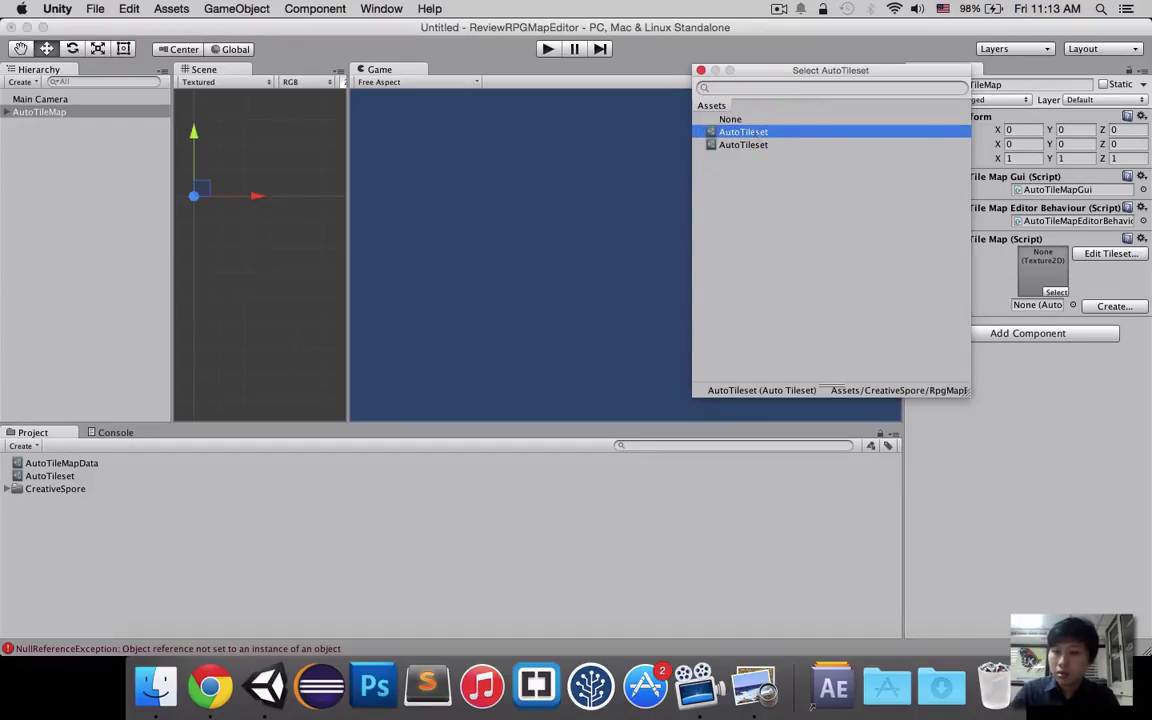
left_click_drag(967, 393, 1148, 481)
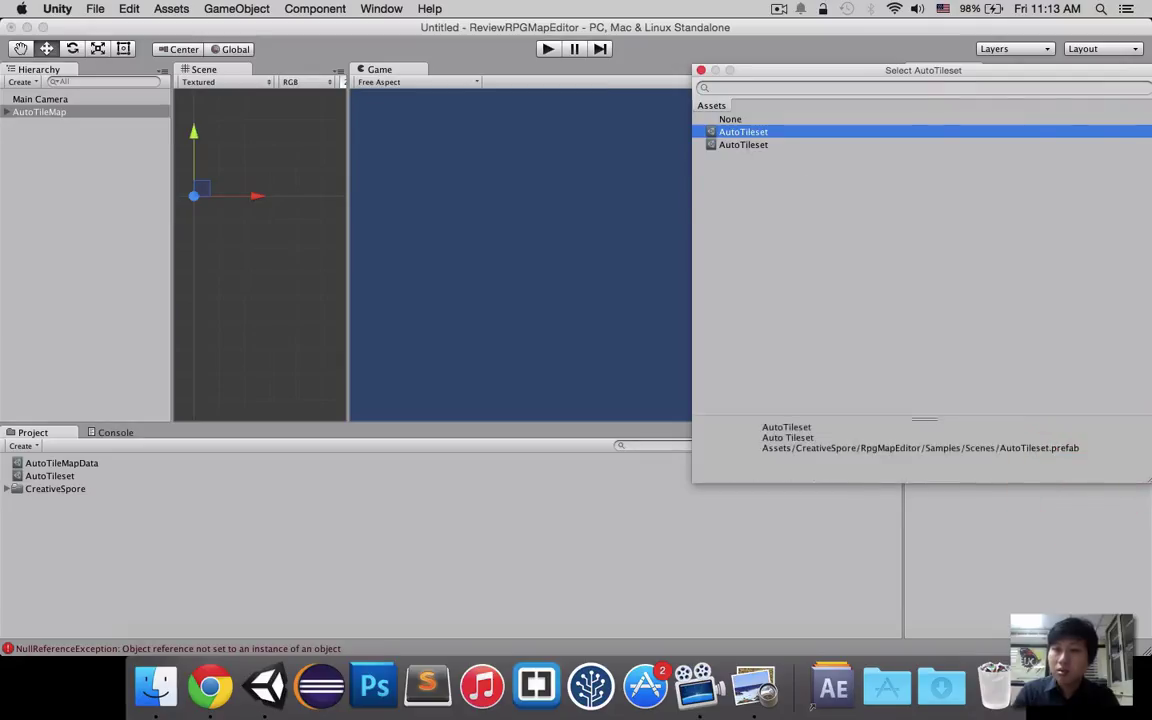
double_click(746, 134)
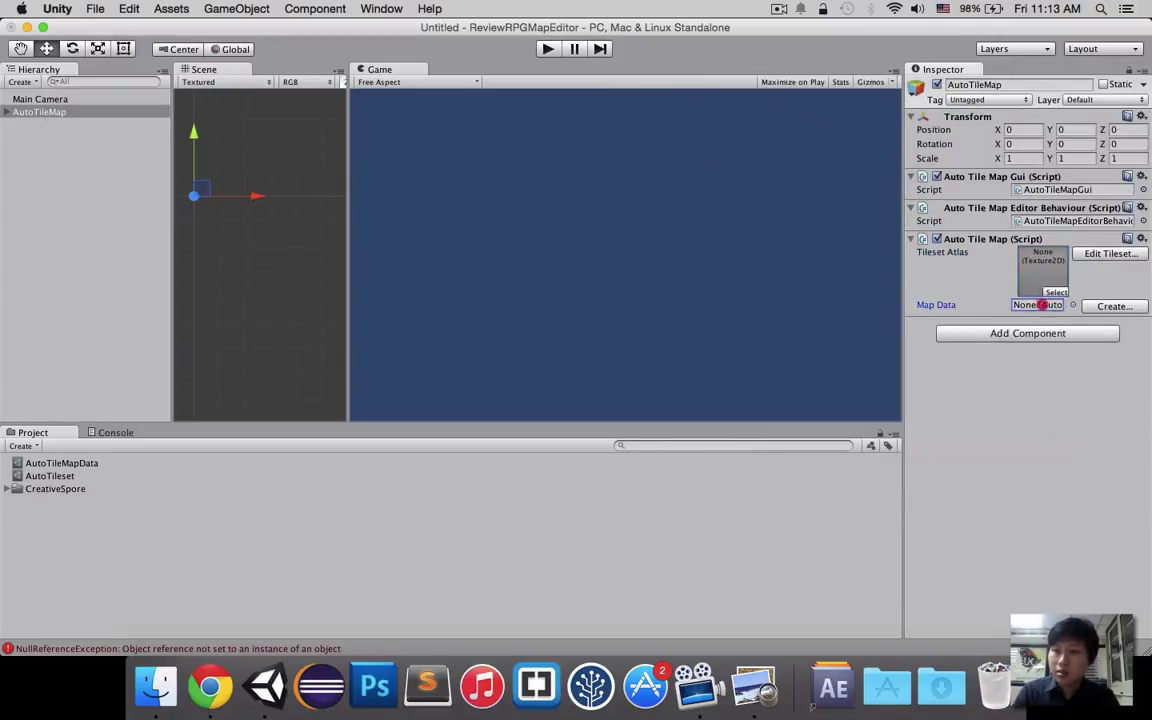
Step: Set AutoTileMapData1 as the map data and open the AutoTileset asset's collision configuration
left_click(1037, 305)
left_click(1070, 305)
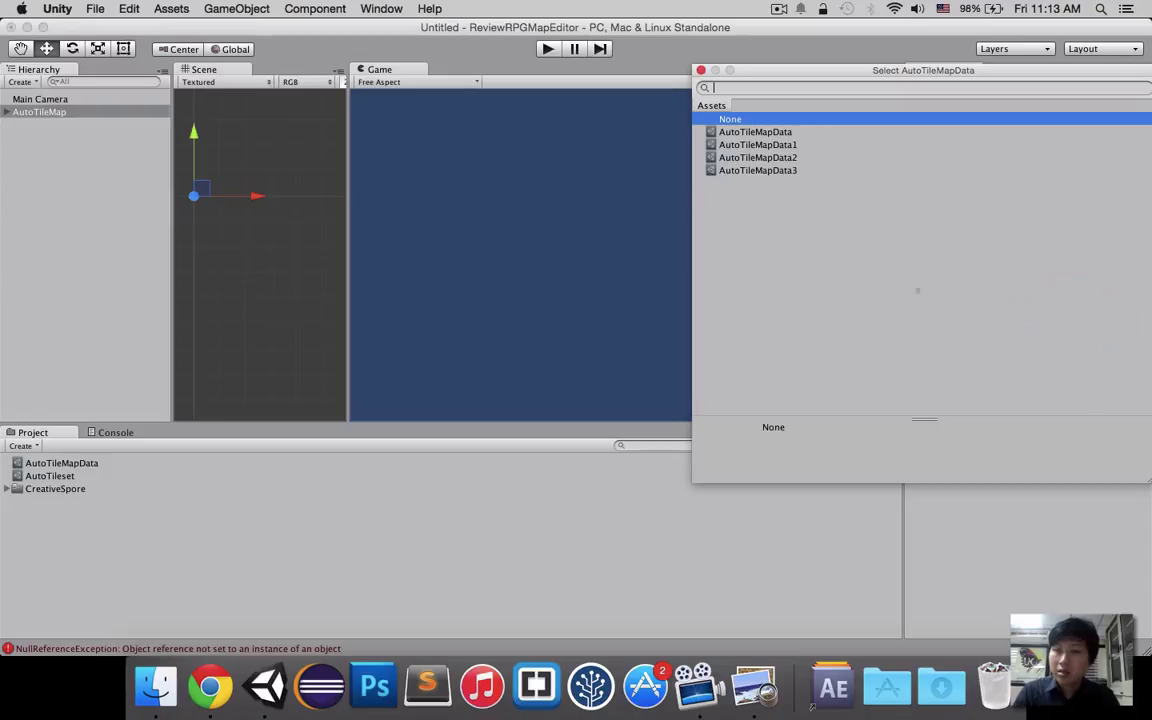
left_click_drag(828, 71, 650, 62)
left_click(590, 135)
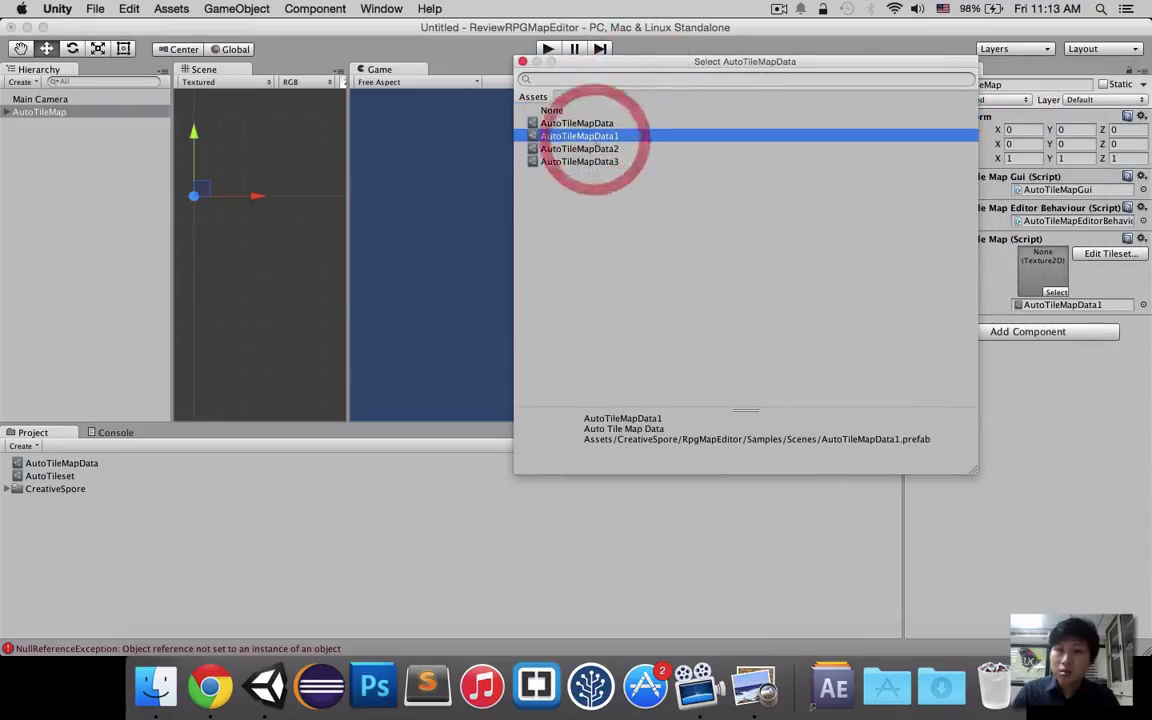
key("Down")
key("Down")
key("Up")
key("Up")
key("Up")
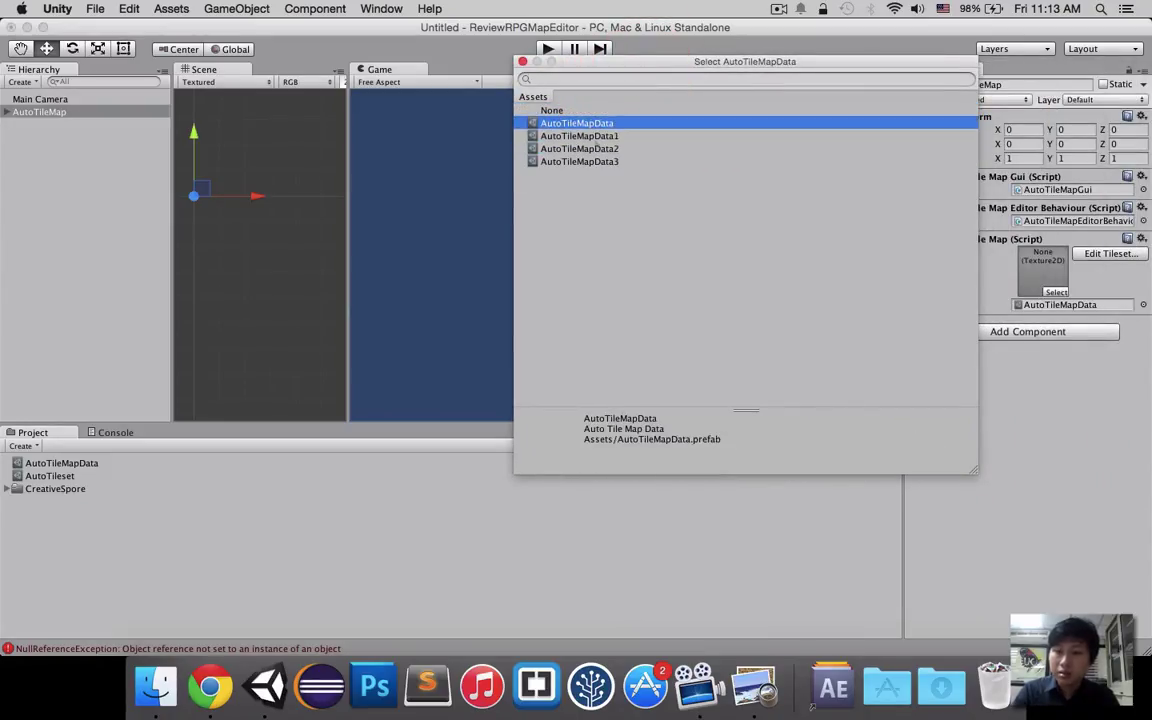
left_click(592, 135)
double_click(592, 135)
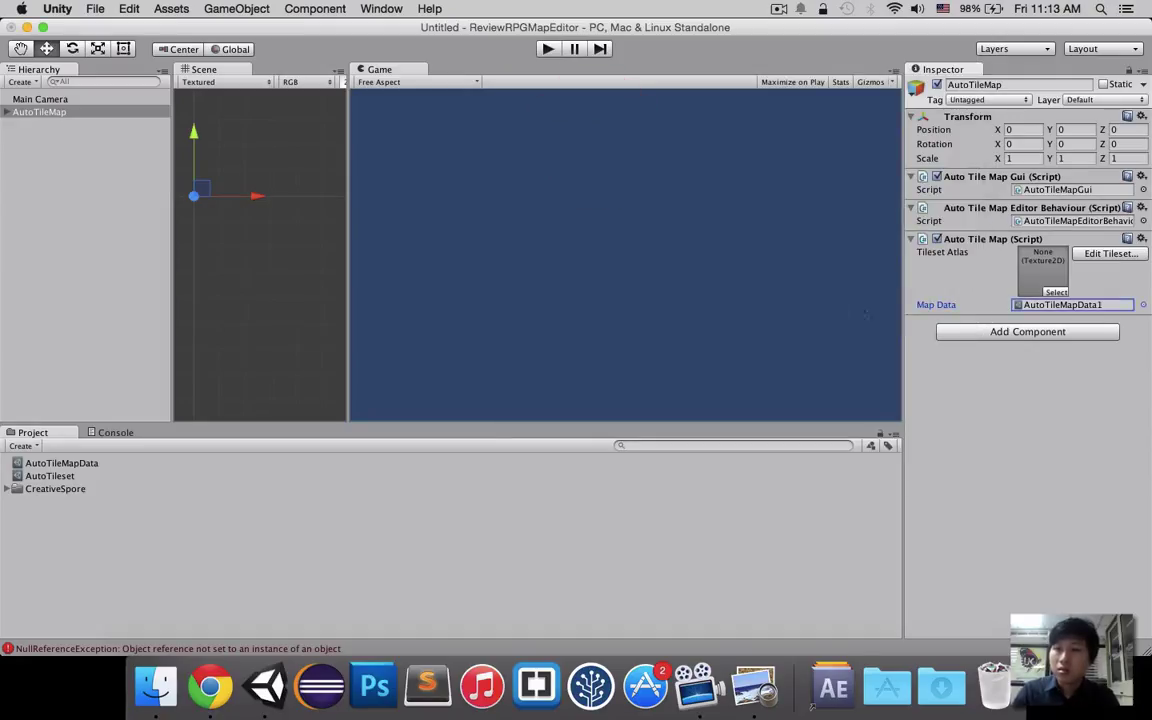
left_click(1111, 253)
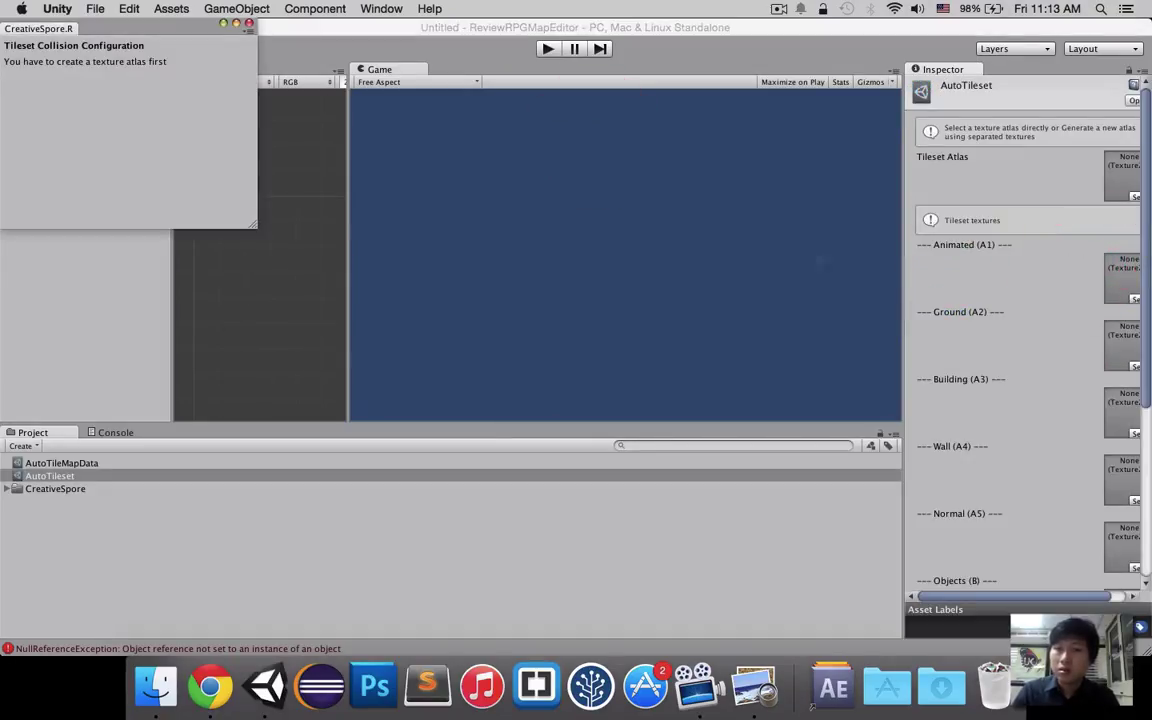
Step: Close the collision window, widen the Inspector, and assign macks_A2 as the Tileset Atlas
left_click(248, 22)
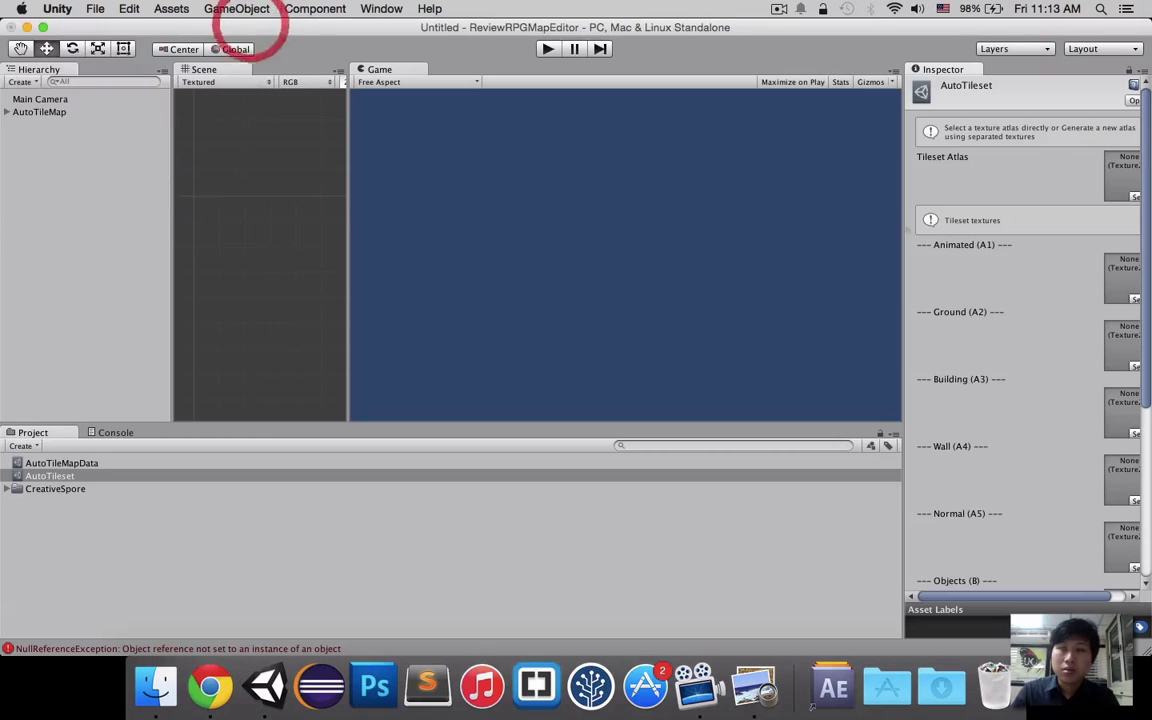
left_click_drag(907, 194, 788, 194)
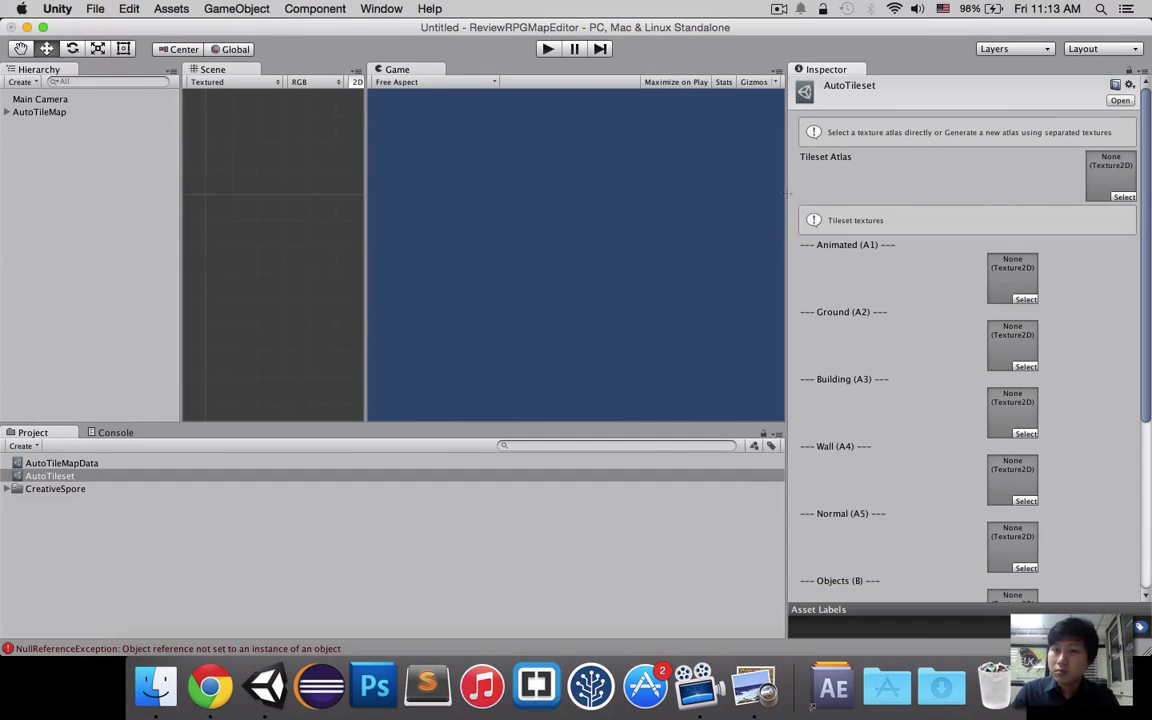
left_click(1123, 196)
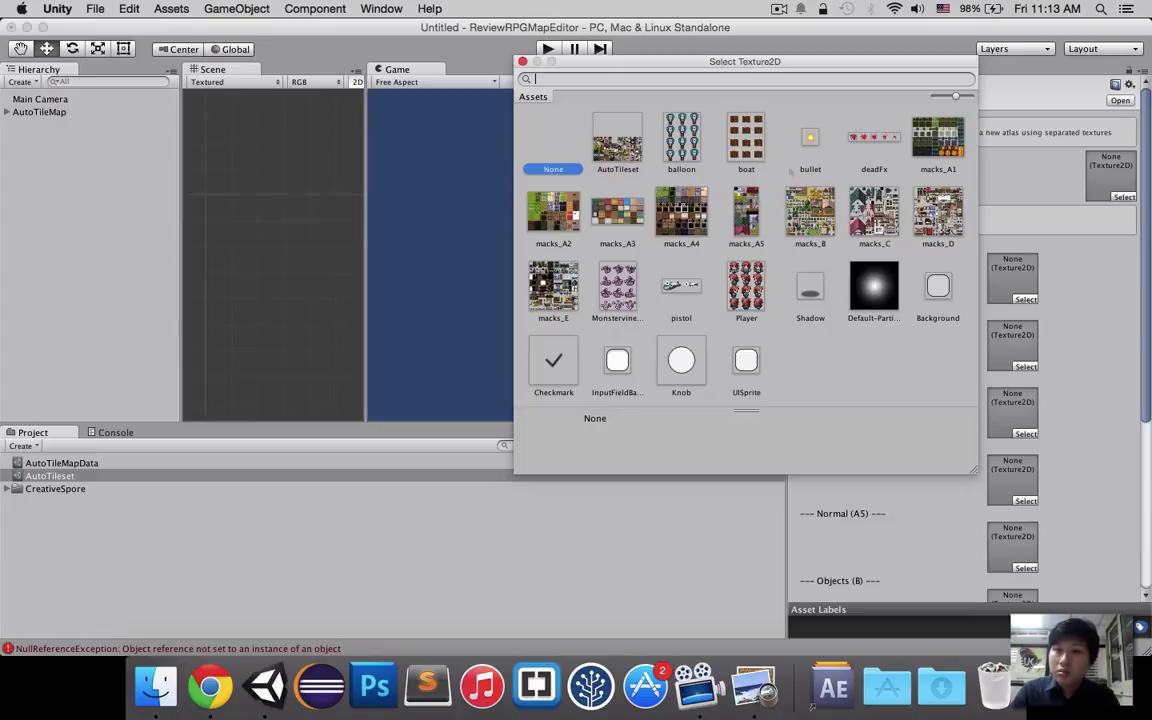
left_click(553, 212)
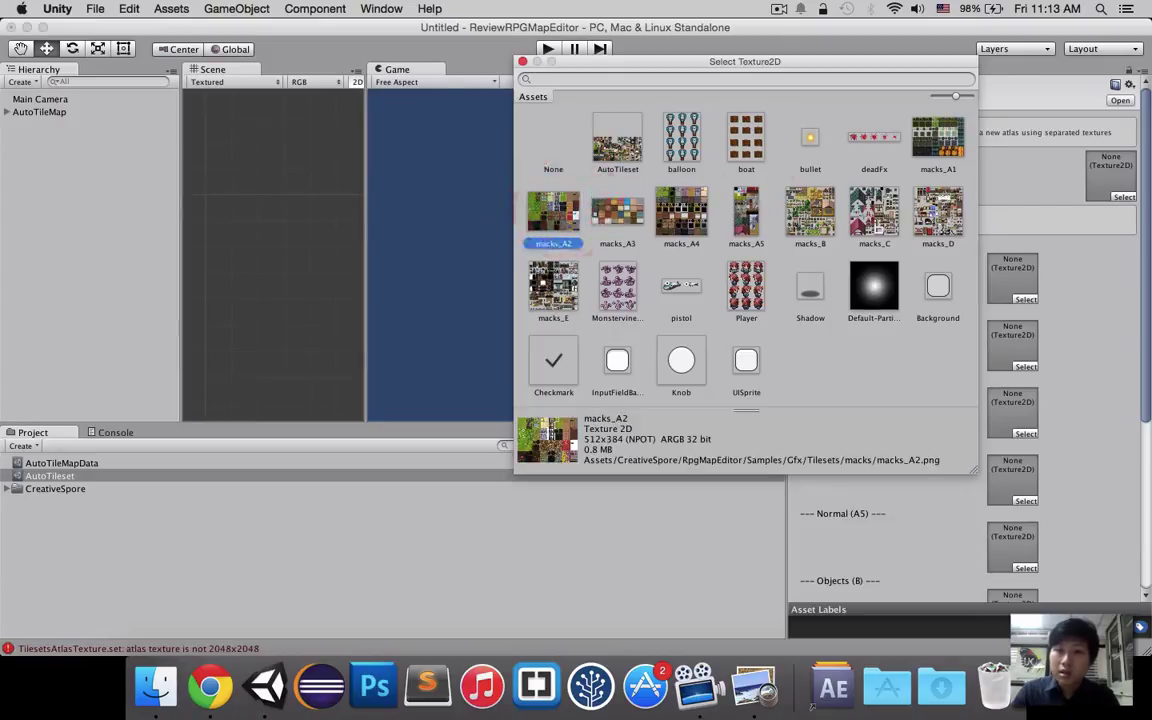
double_click(553, 212)
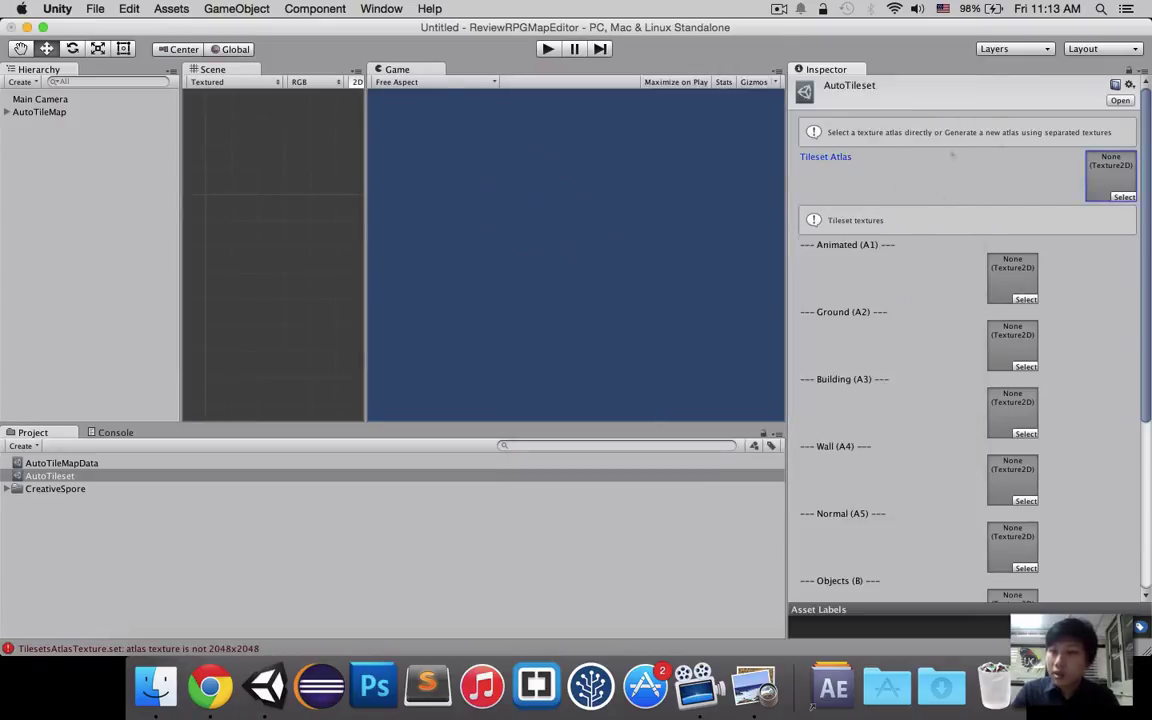
Step: Replace the Tileset Atlas texture with the AutoTileset texture
left_click(1120, 196)
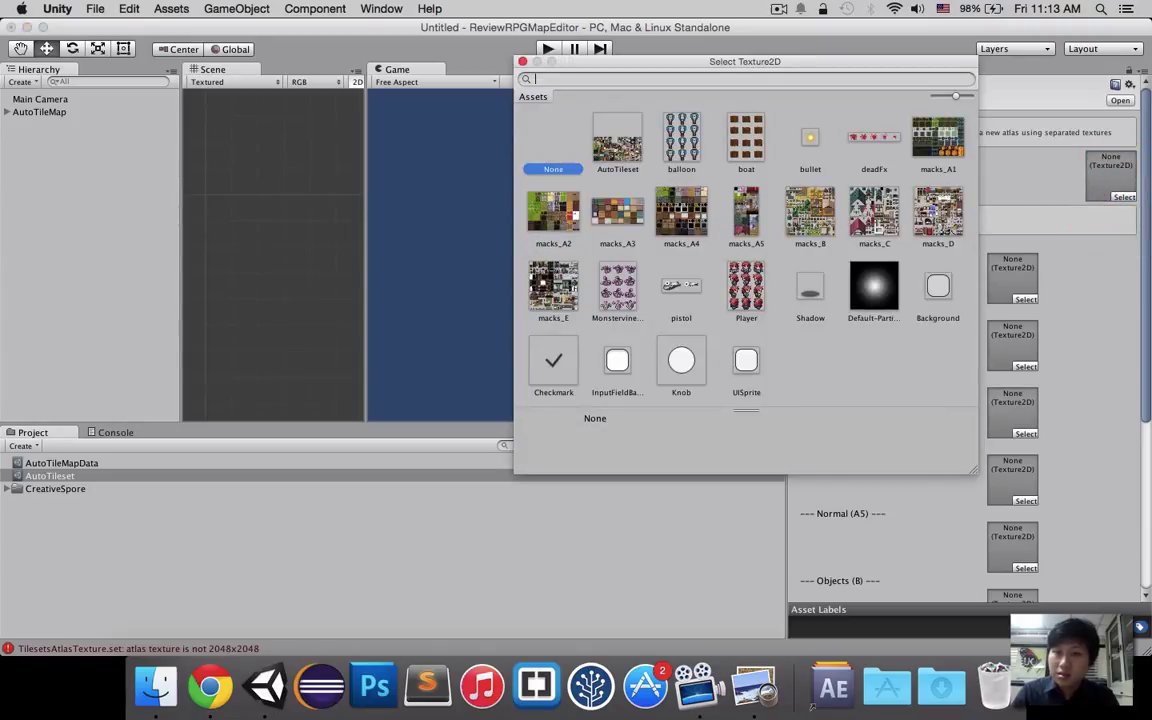
left_click(560, 134)
double_click(617, 145)
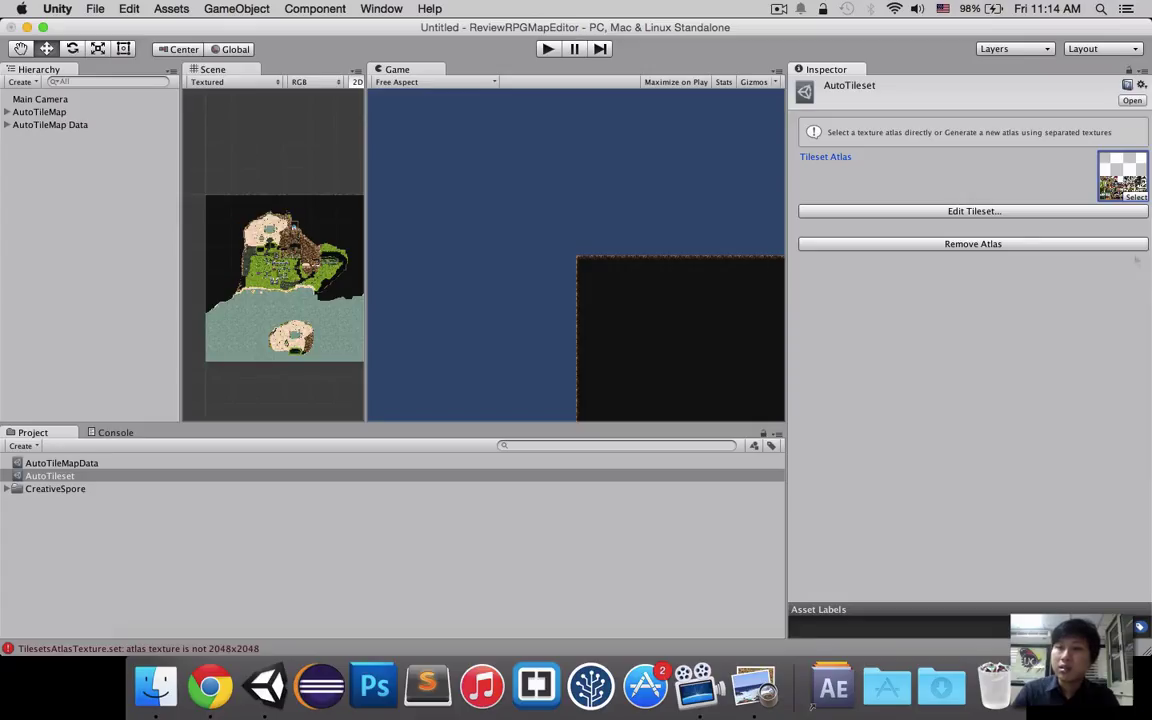
Step: Select both AutoTileMap and AutoTileMap Data in the Hierarchy and delete them
left_click(39, 112)
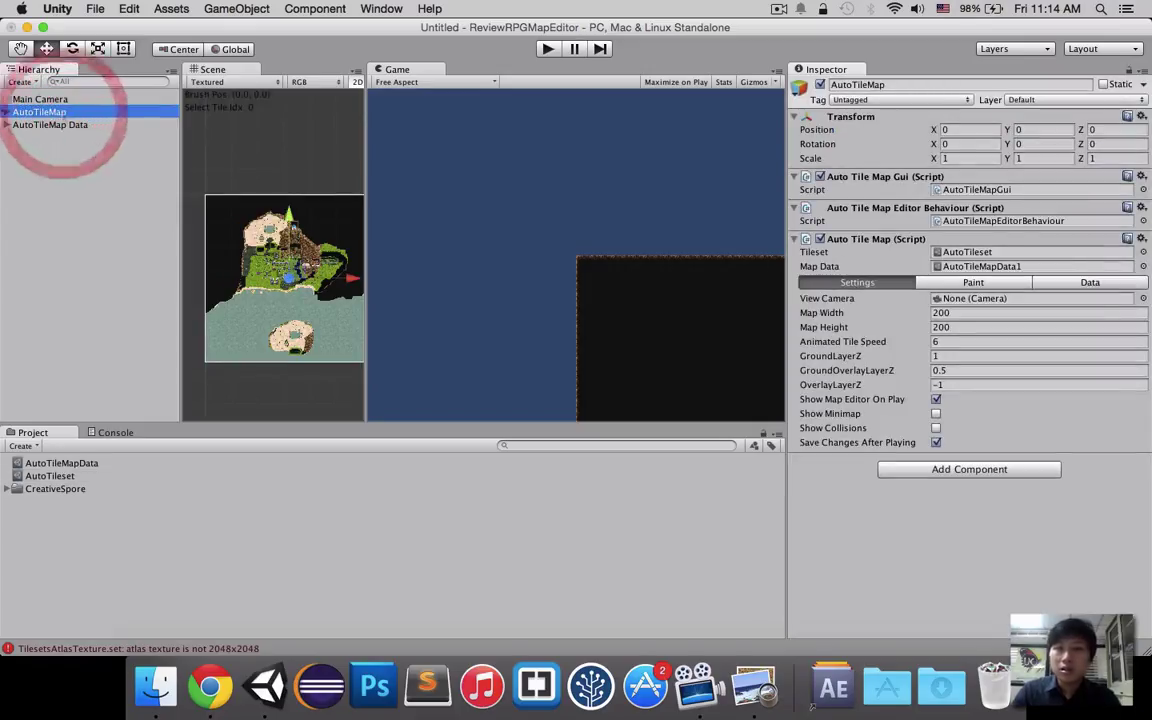
left_click(69, 124)
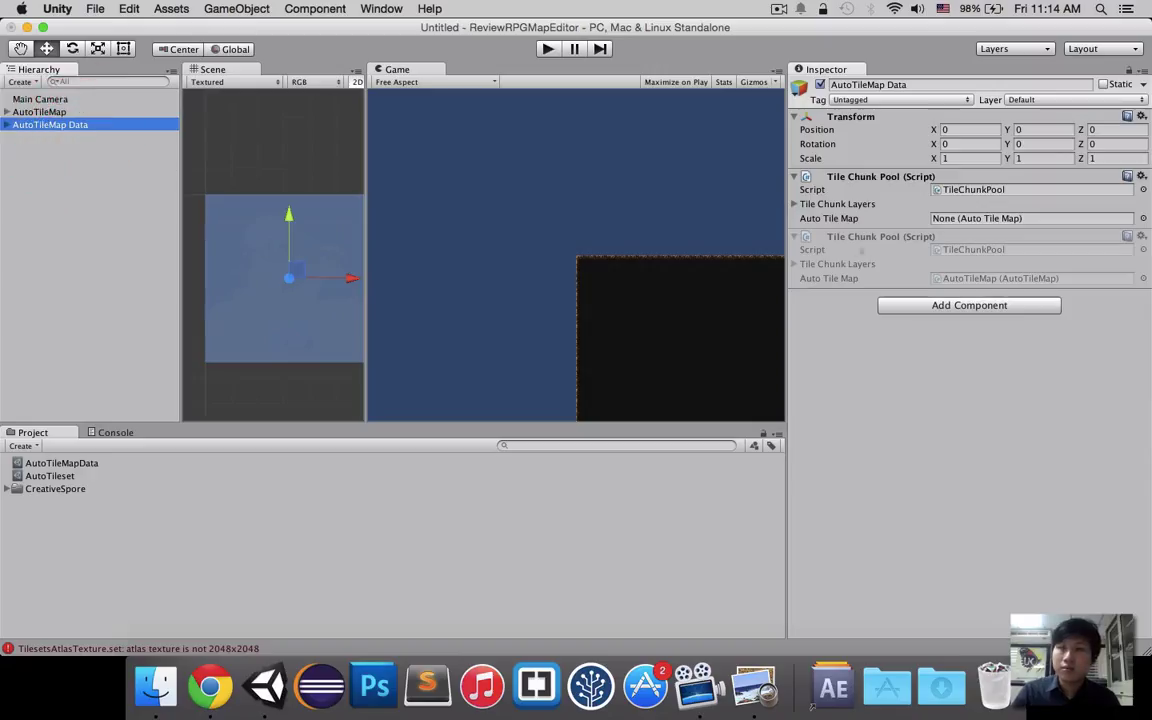
left_click(39, 112)
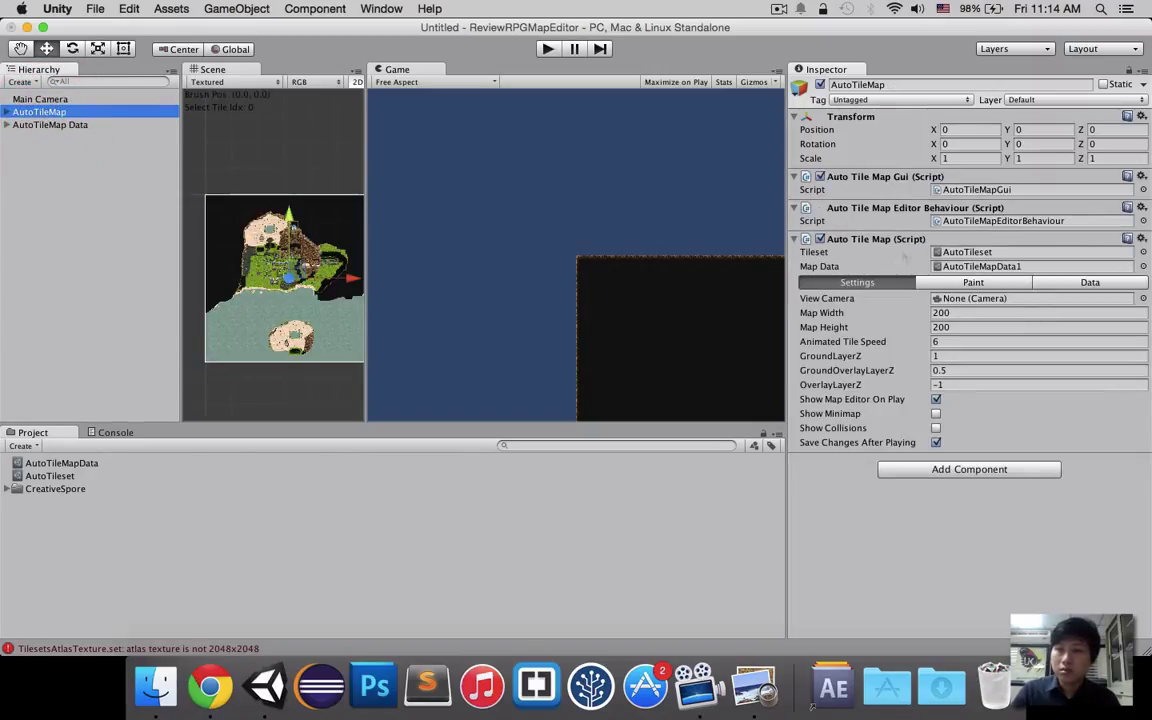
left_click(50, 124, "shift")
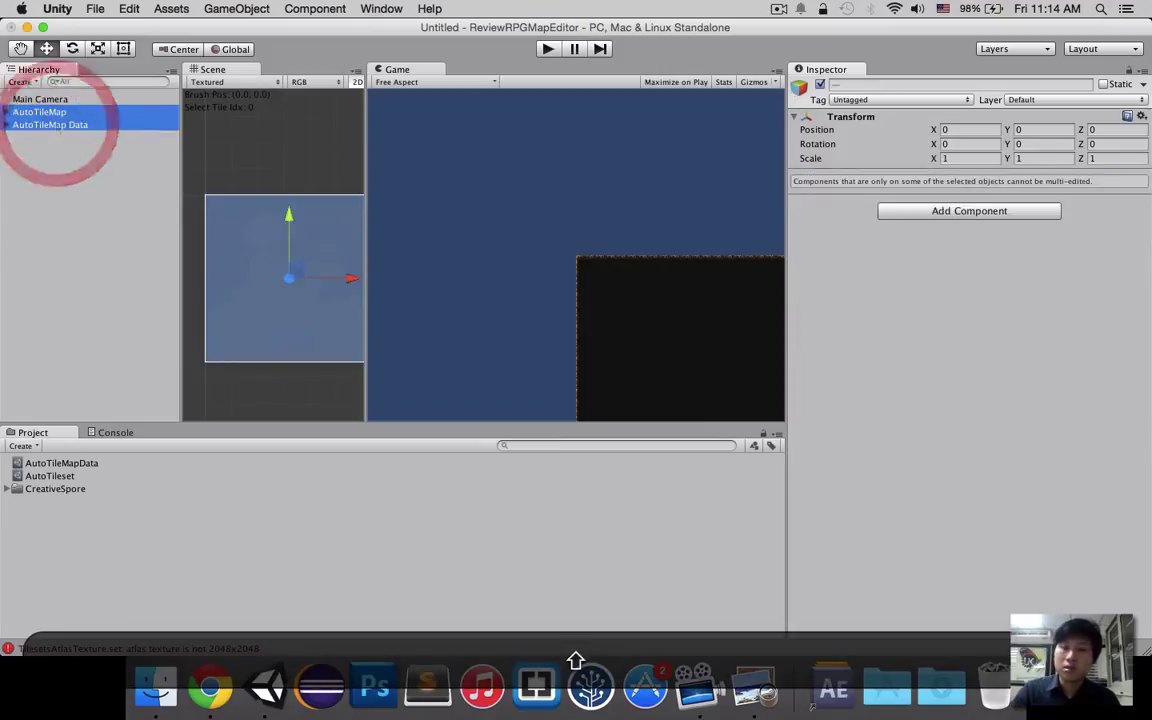
key("super+BackSpace")
Step: Create a new AutoTileMap object from the RpgMapEditor menu and select it
right_click(55, 122)
left_click(118, 339)
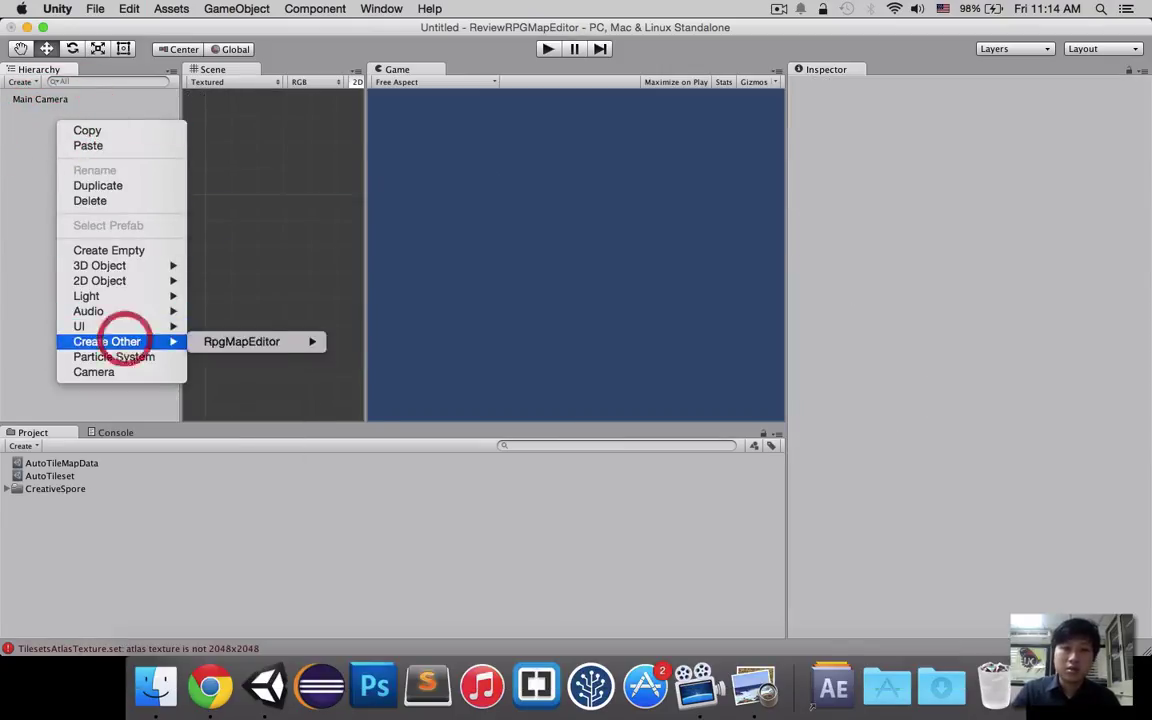
mouse_move(241, 341)
left_click(372, 341)
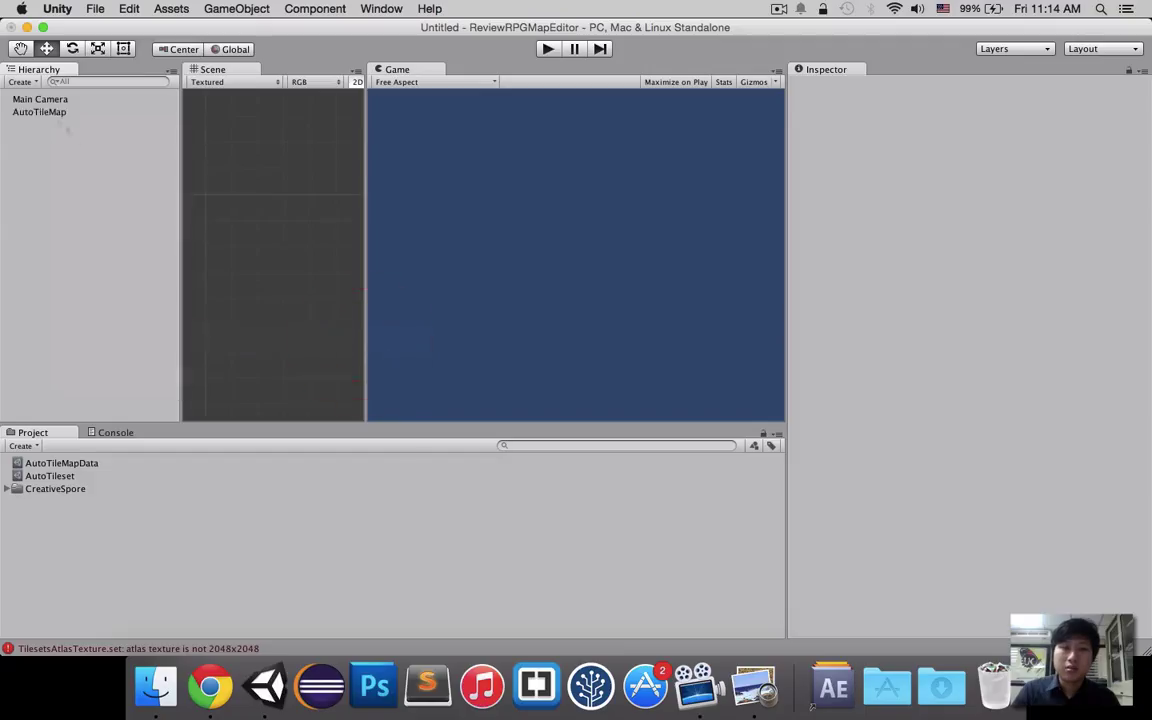
left_click(45, 111)
Step: Assign the Assets-root AutoTileset as the tileset and AutoTileMapData as the map data
left_click(1031, 252)
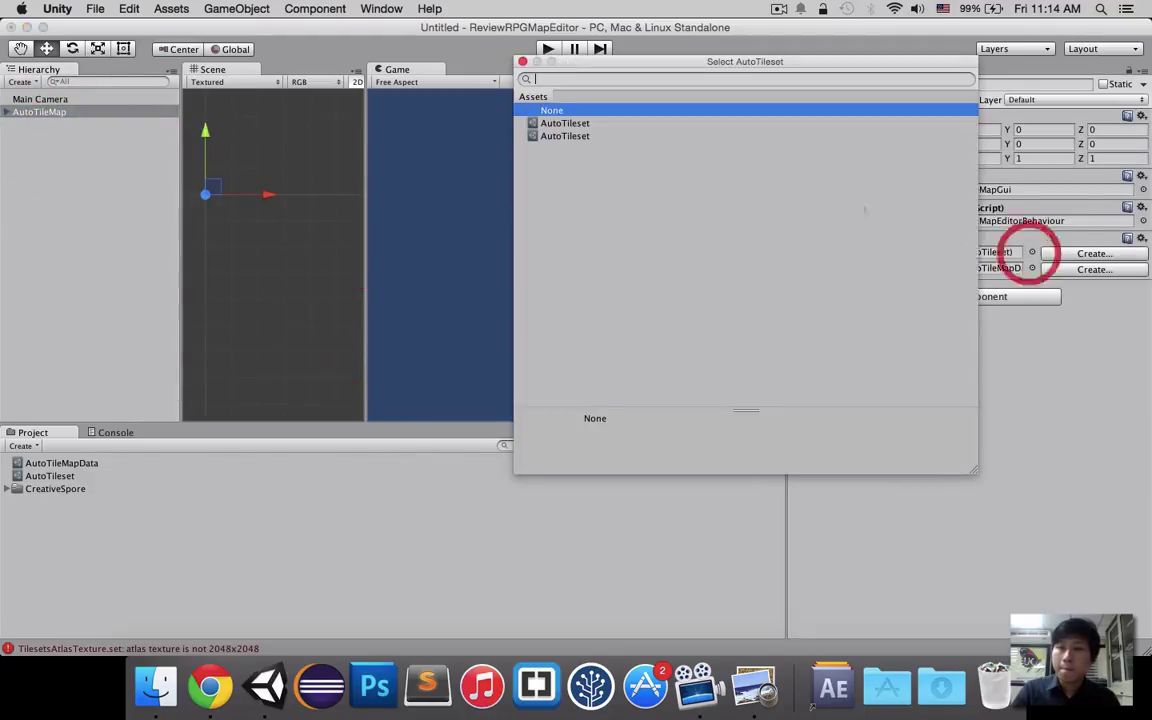
left_click(625, 121)
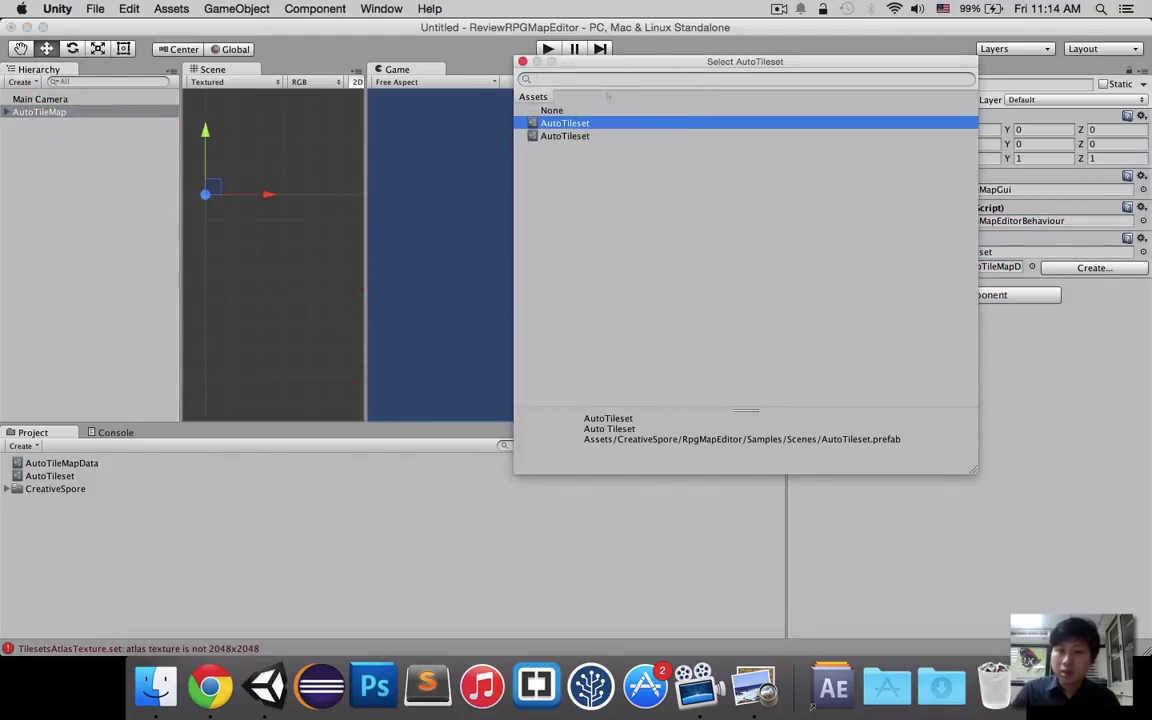
left_click(588, 136)
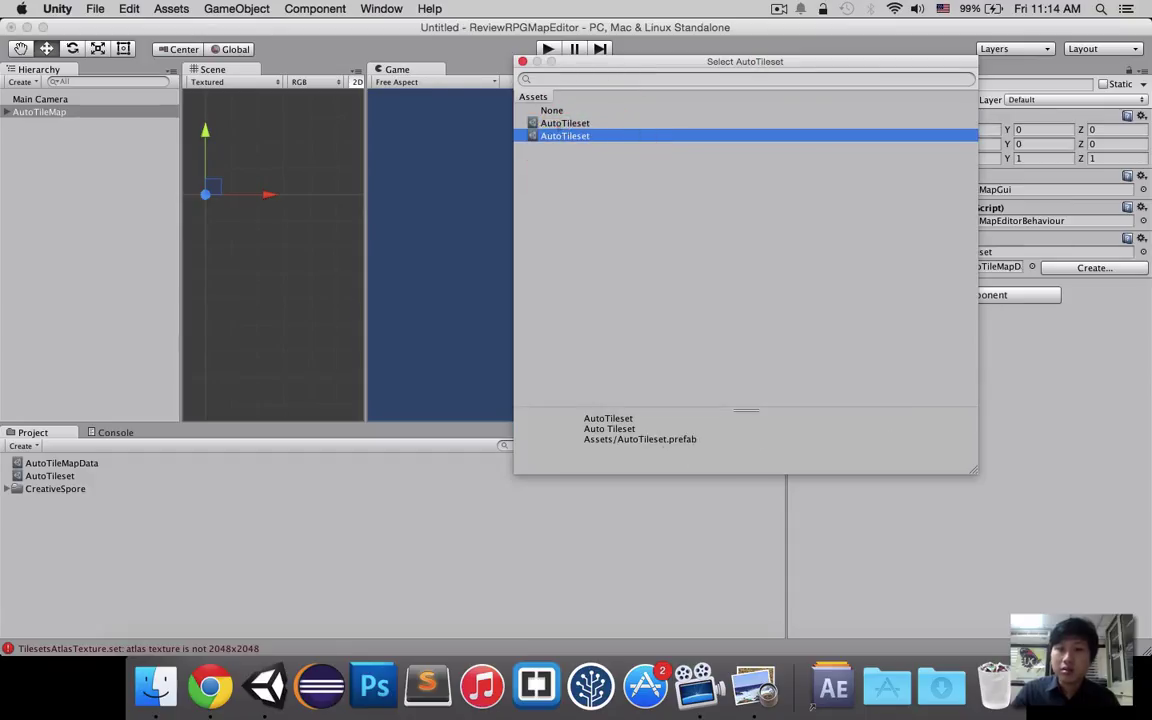
double_click(560, 136)
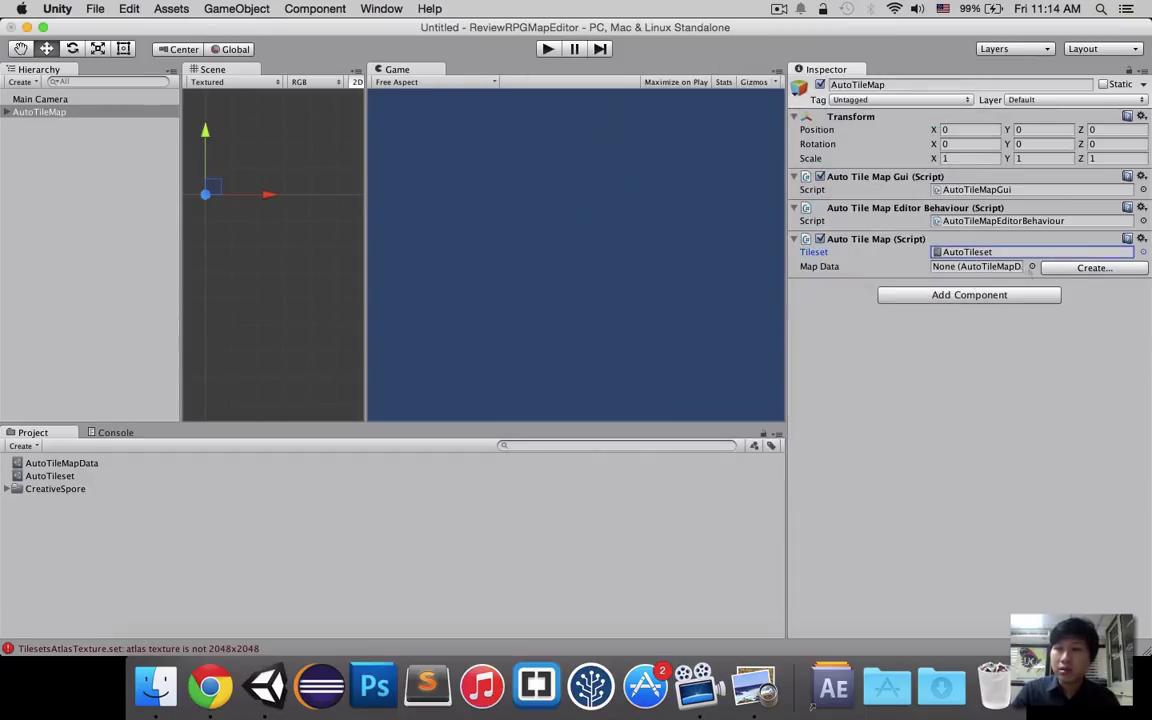
left_click(1031, 266)
left_click(577, 122)
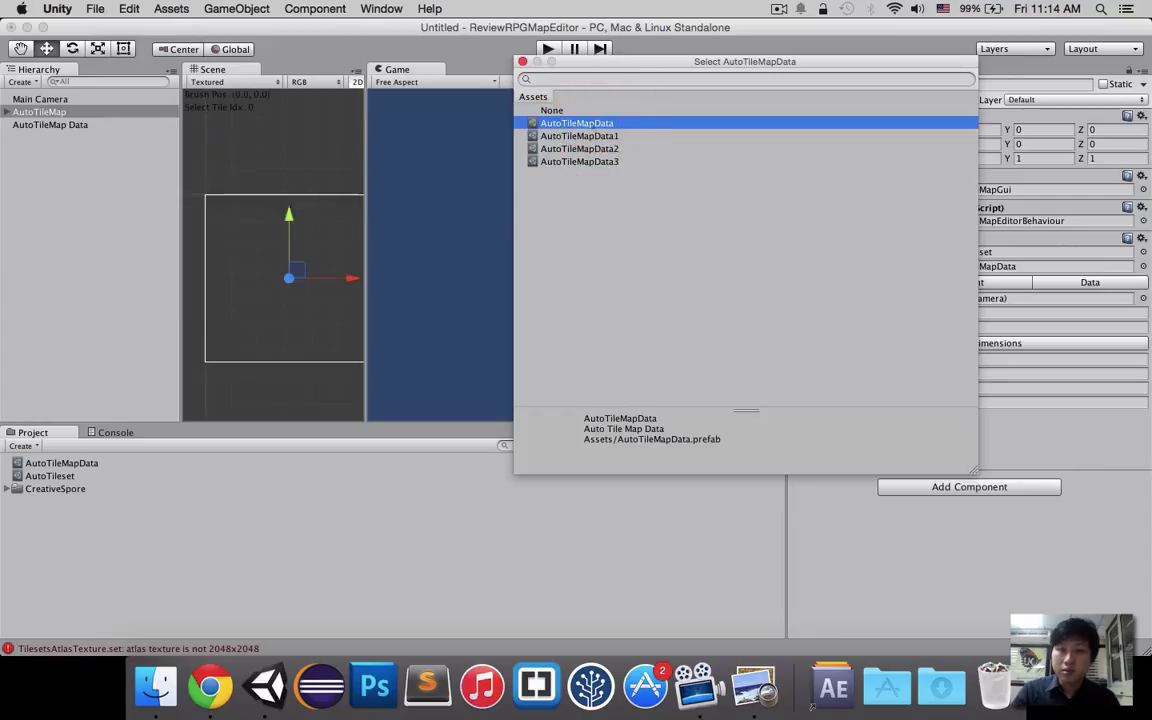
double_click(578, 122)
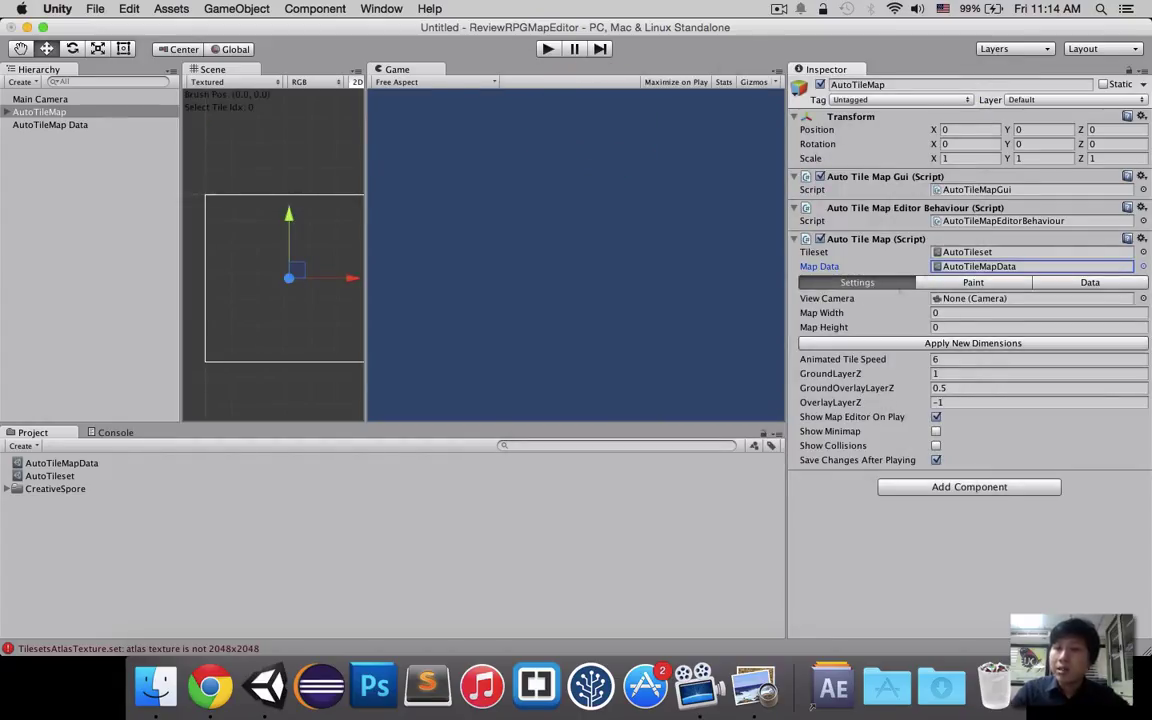
left_click(998, 301)
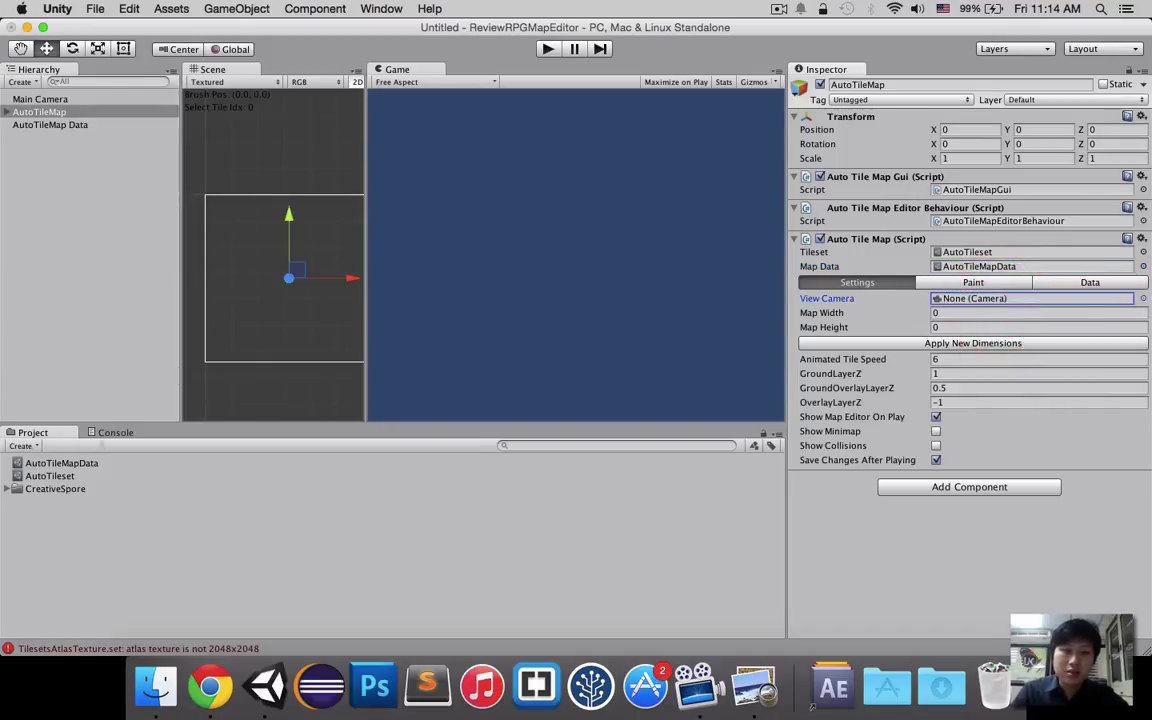
Step: Add the PlayerCamera prefab to the scene and delete the Main Camera
left_click(77, 522)
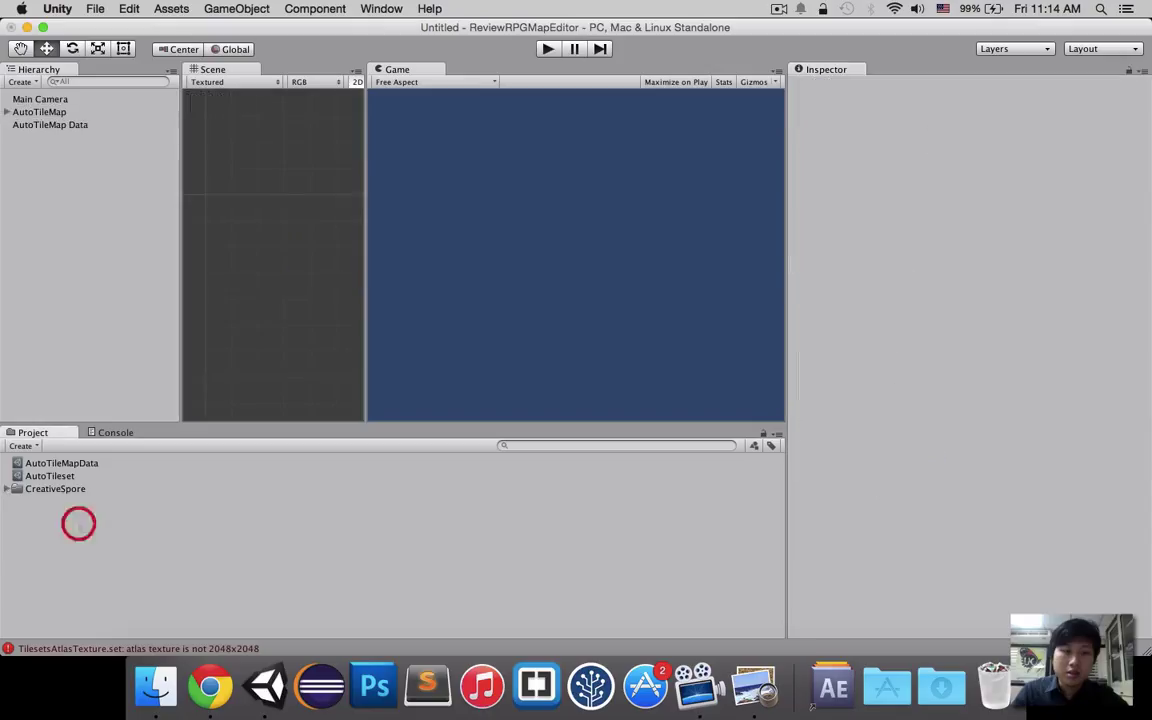
left_click(8, 488, "alt")
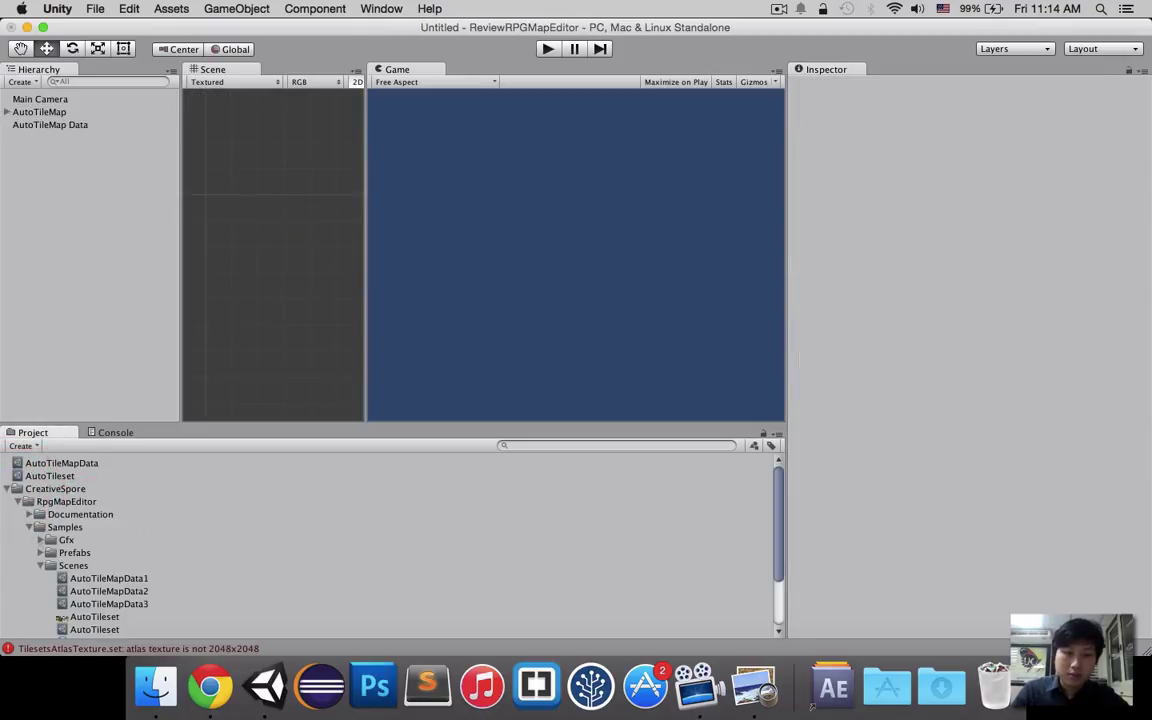
left_click(42, 553)
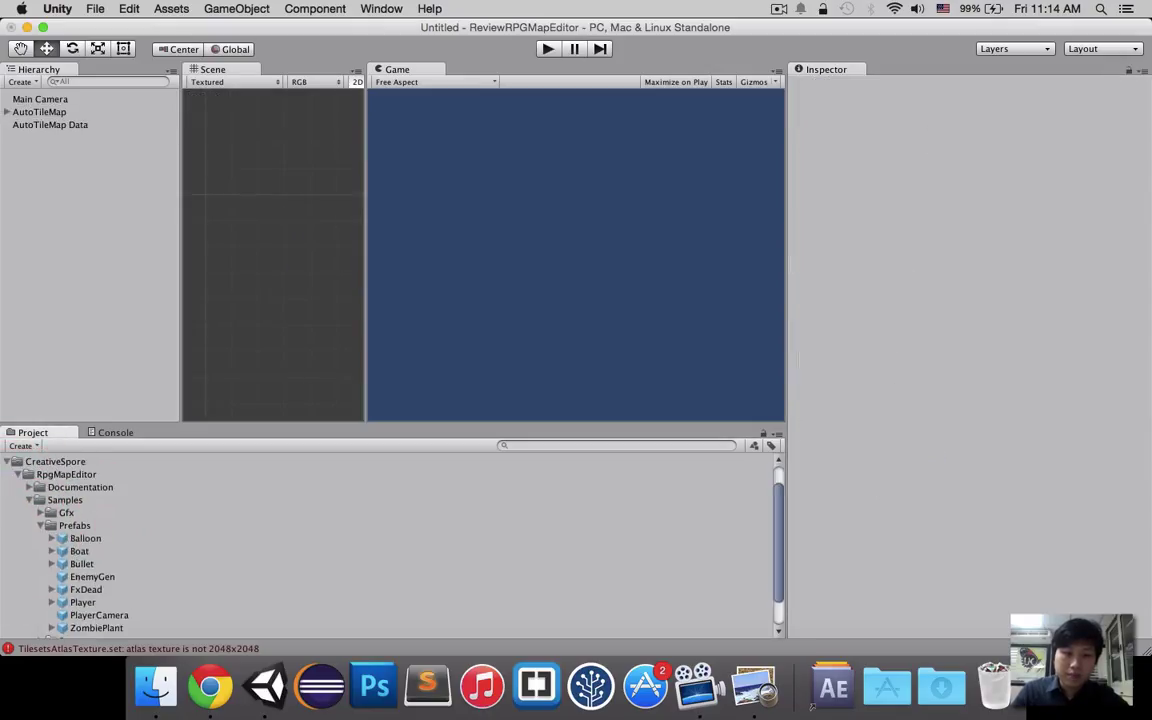
left_click_drag(95, 615, 62, 257)
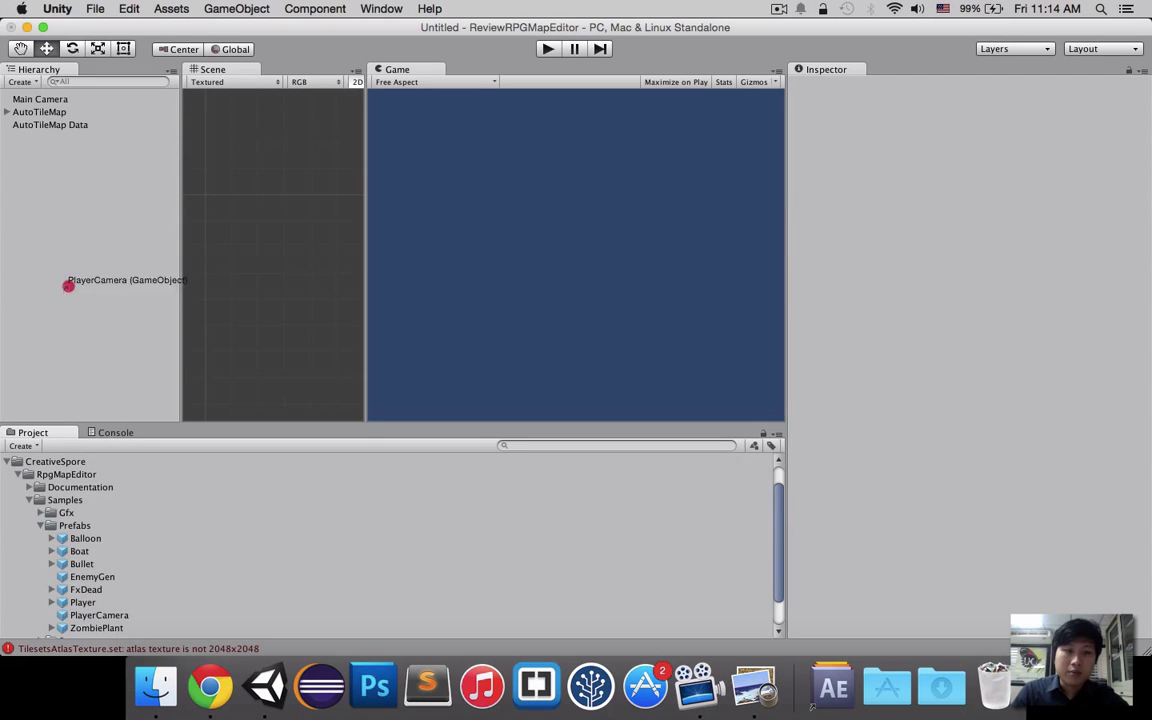
left_click(31, 99)
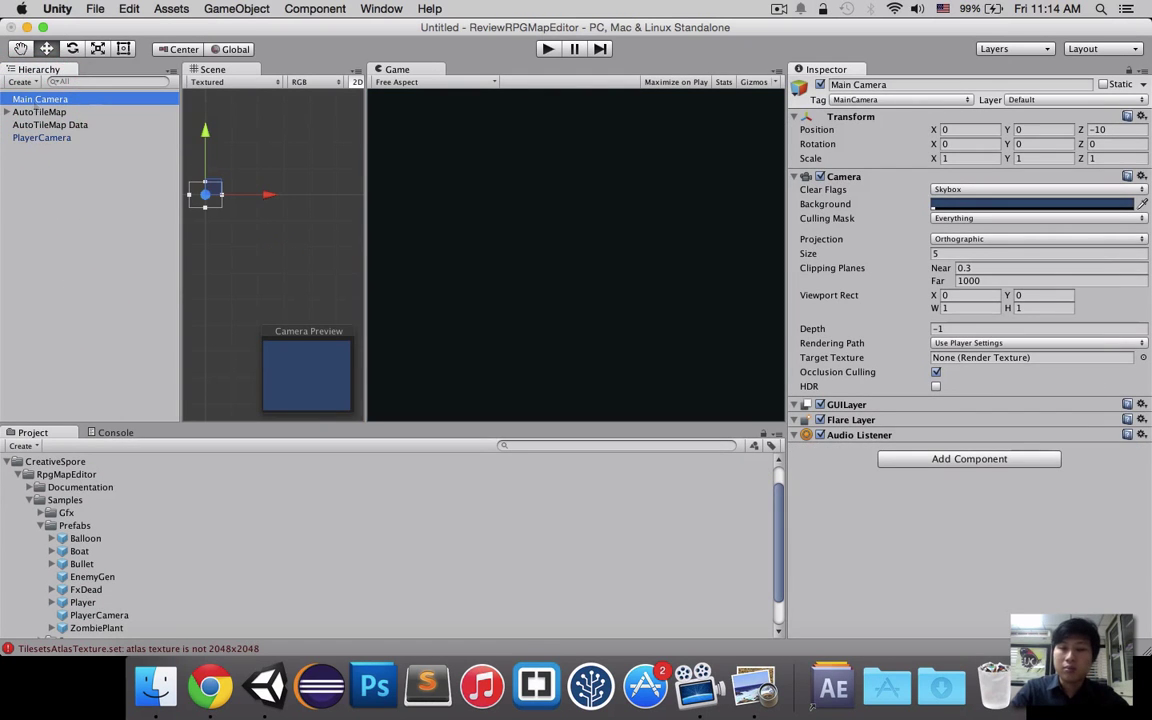
key("super+BackSpace")
Step: Set PlayerCamera as the AutoTileMap's View Camera
left_click(31, 123)
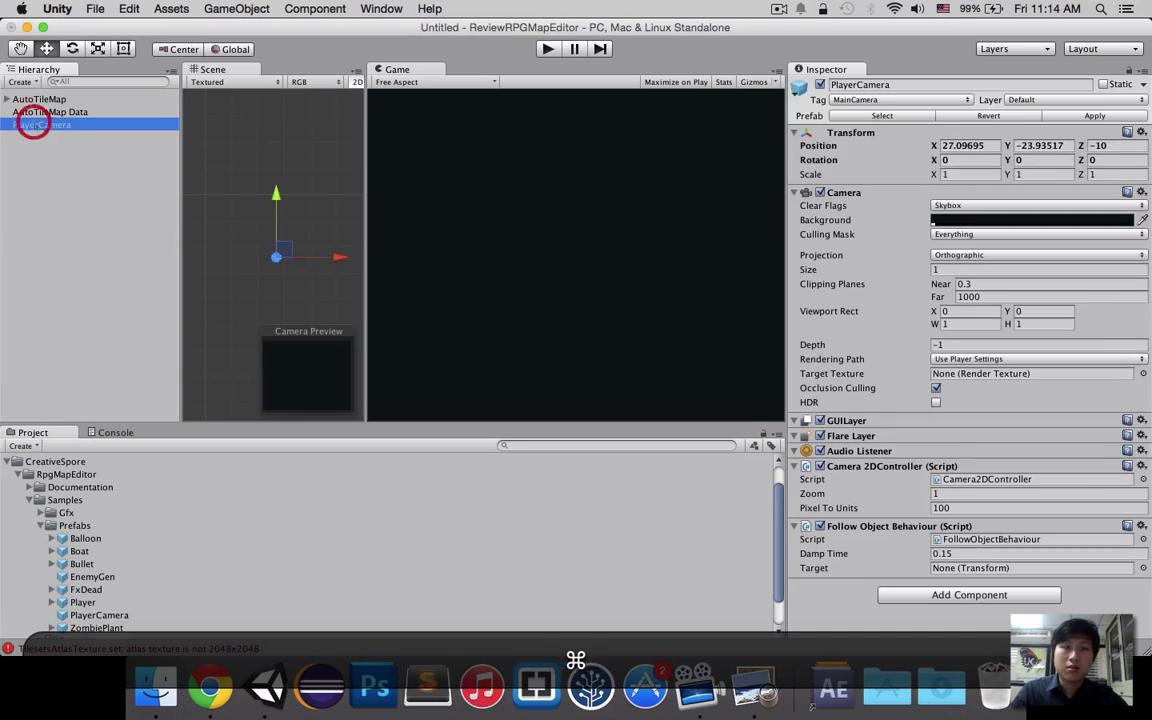
left_click(39, 99)
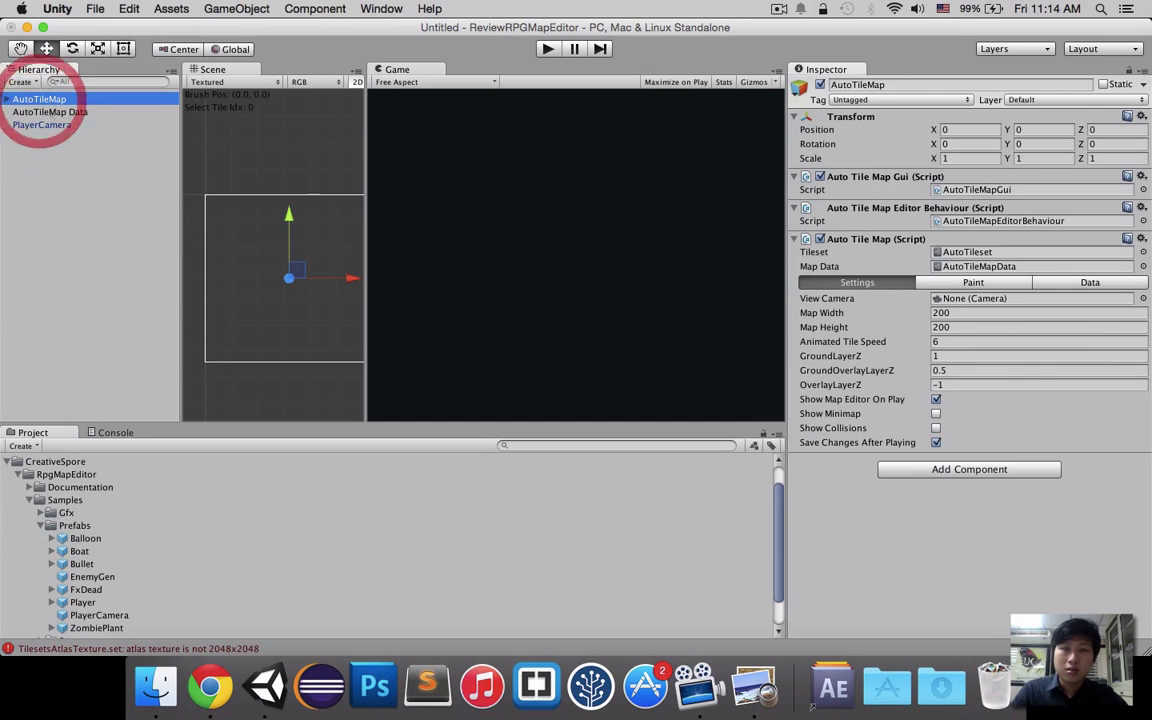
mouse_move(40, 123)
left_mouse_down()
mouse_move(865, 442)
mouse_move(1000, 298)
left_mouse_up()
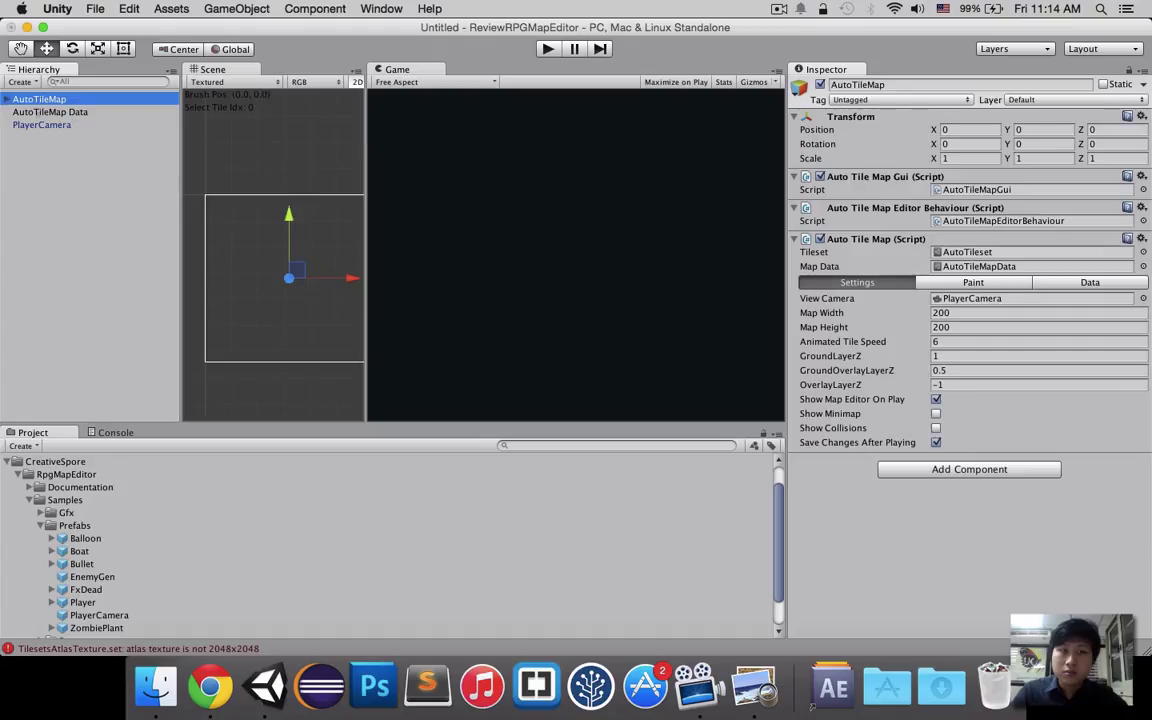
left_click(40, 111)
Step: Set the Tile Chunk Pool's Auto Tile Map reference to AutoTileMap
left_click(1030, 218)
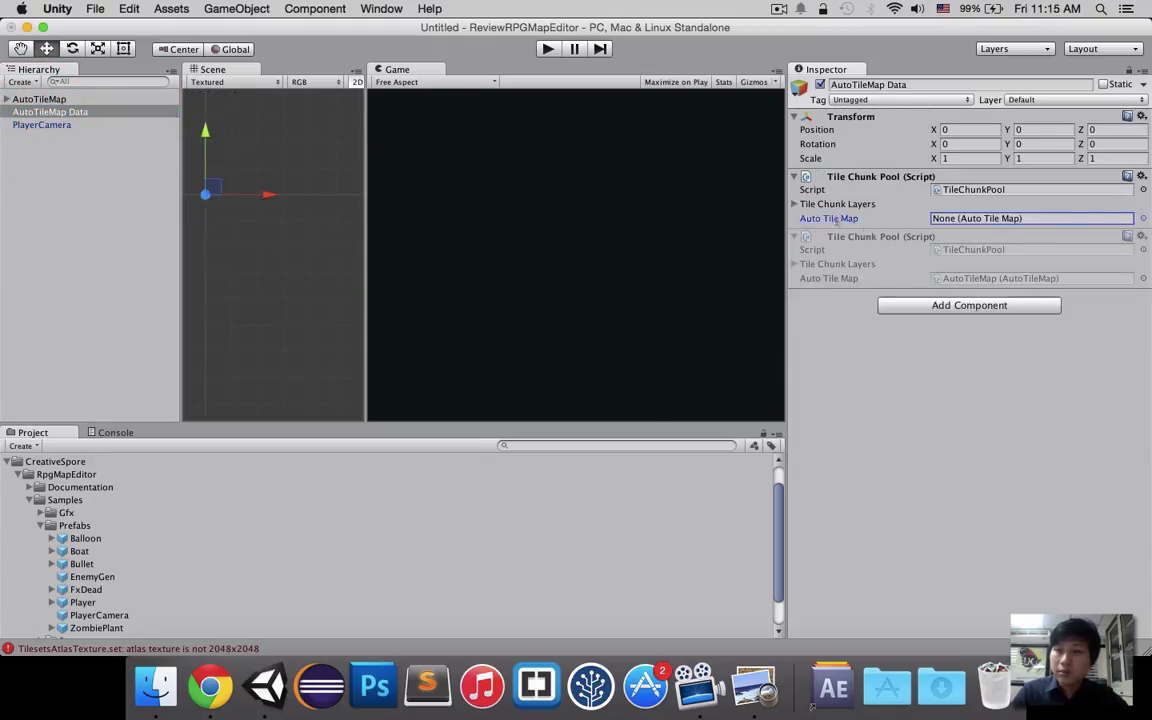
left_click(1143, 218)
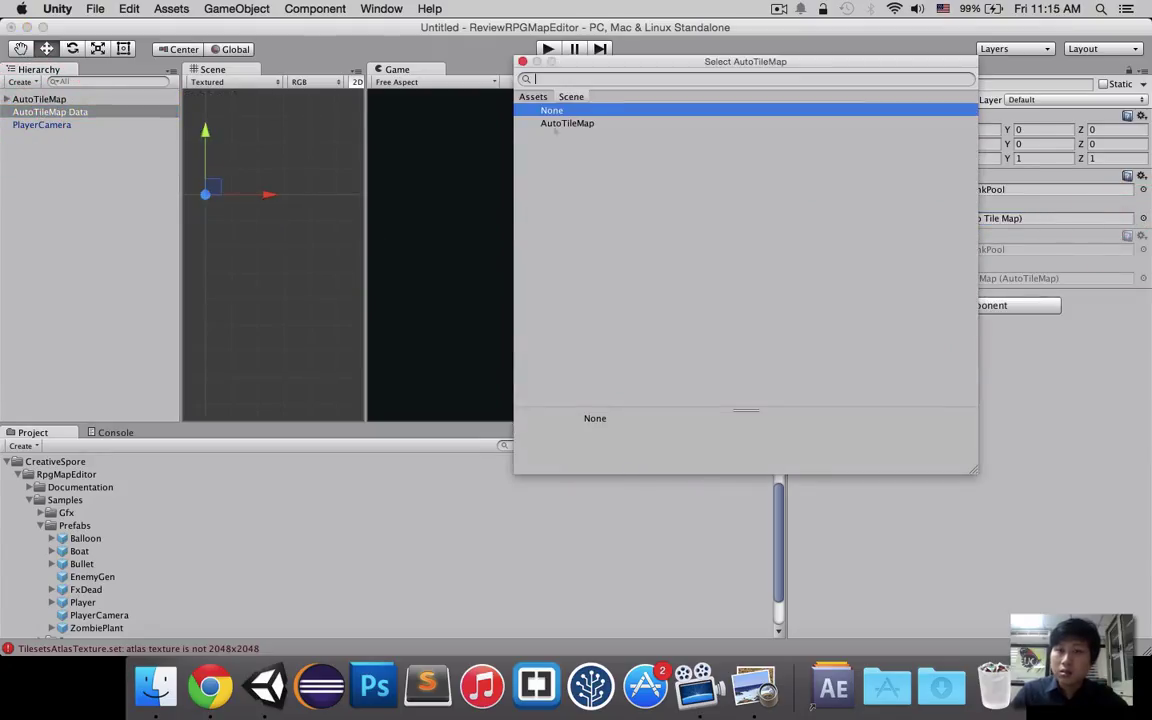
left_click(552, 124)
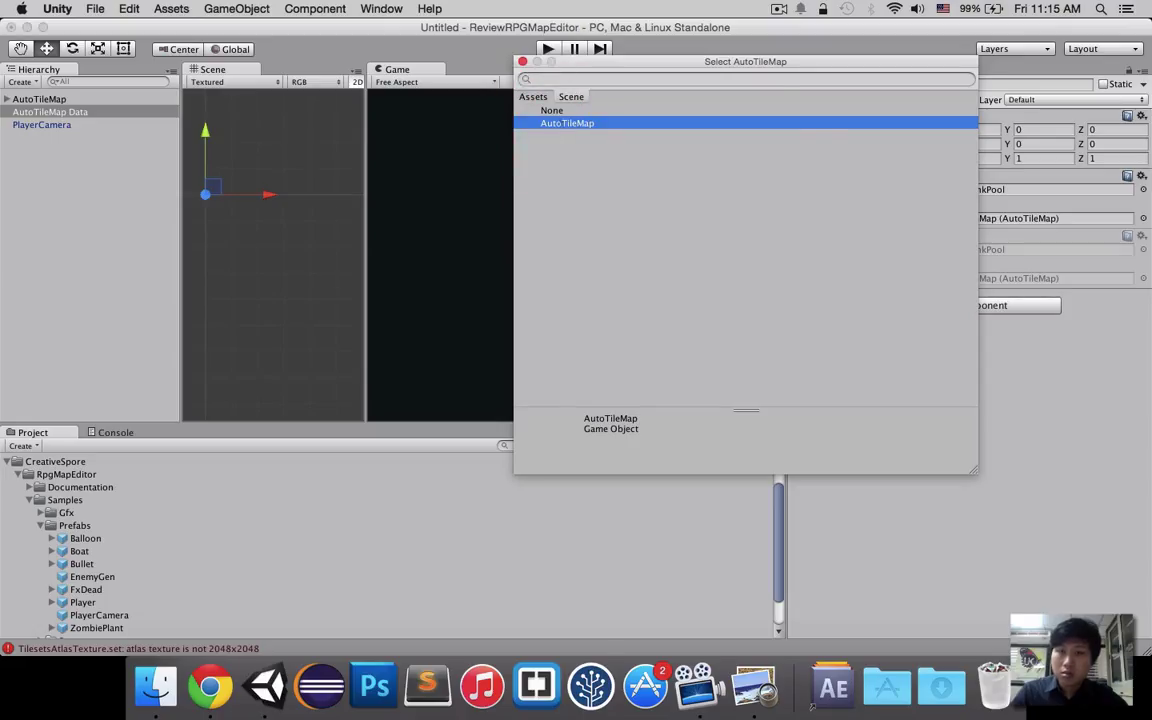
left_click(505, 110)
left_click(1030, 218)
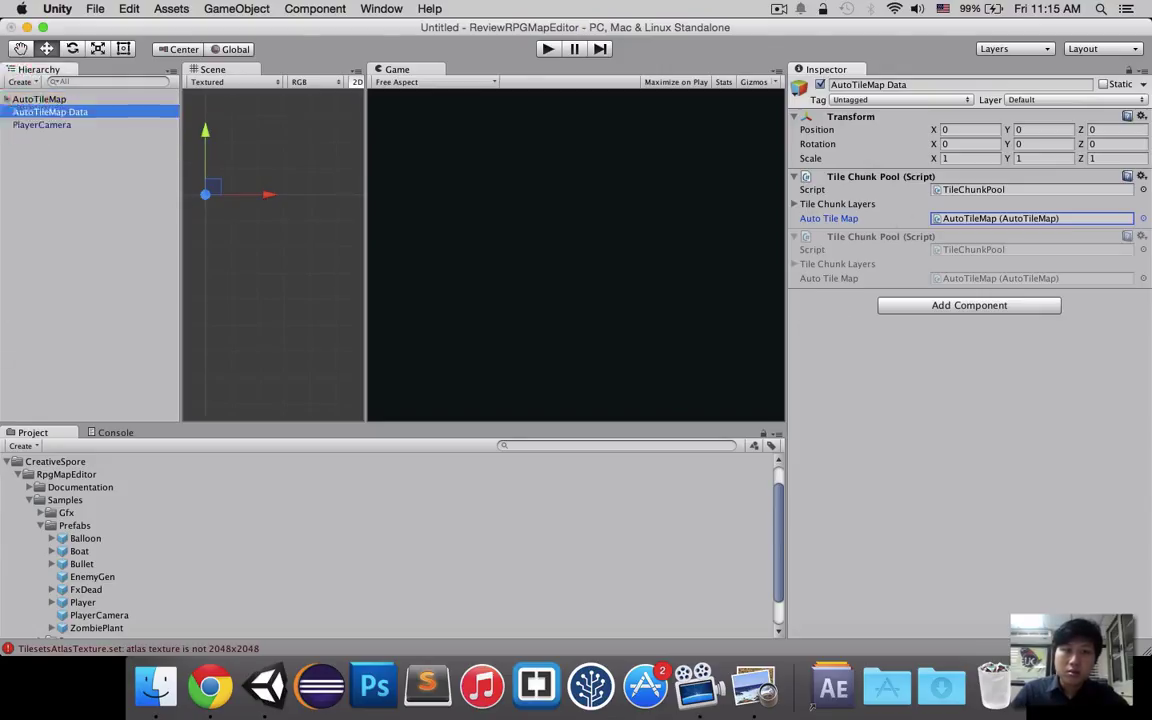
Step: Reassign AutoTileset as the AutoTileMap's tileset and locate that asset in the Project
left_click(39, 99)
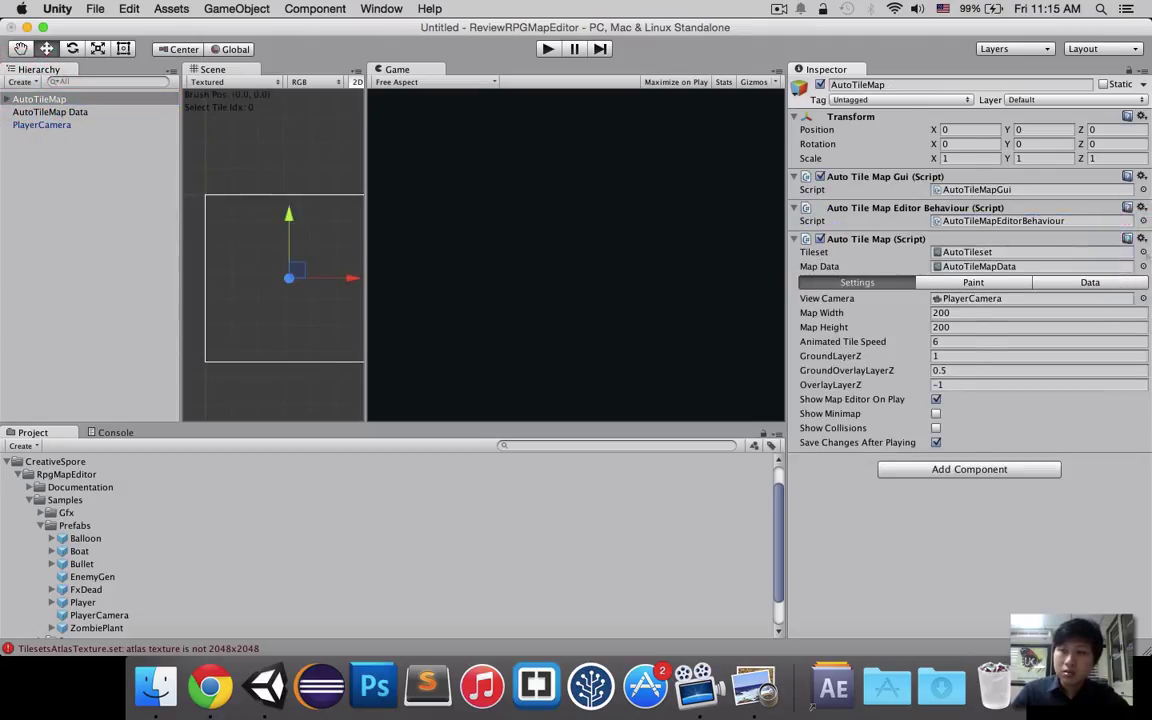
left_click(1142, 252)
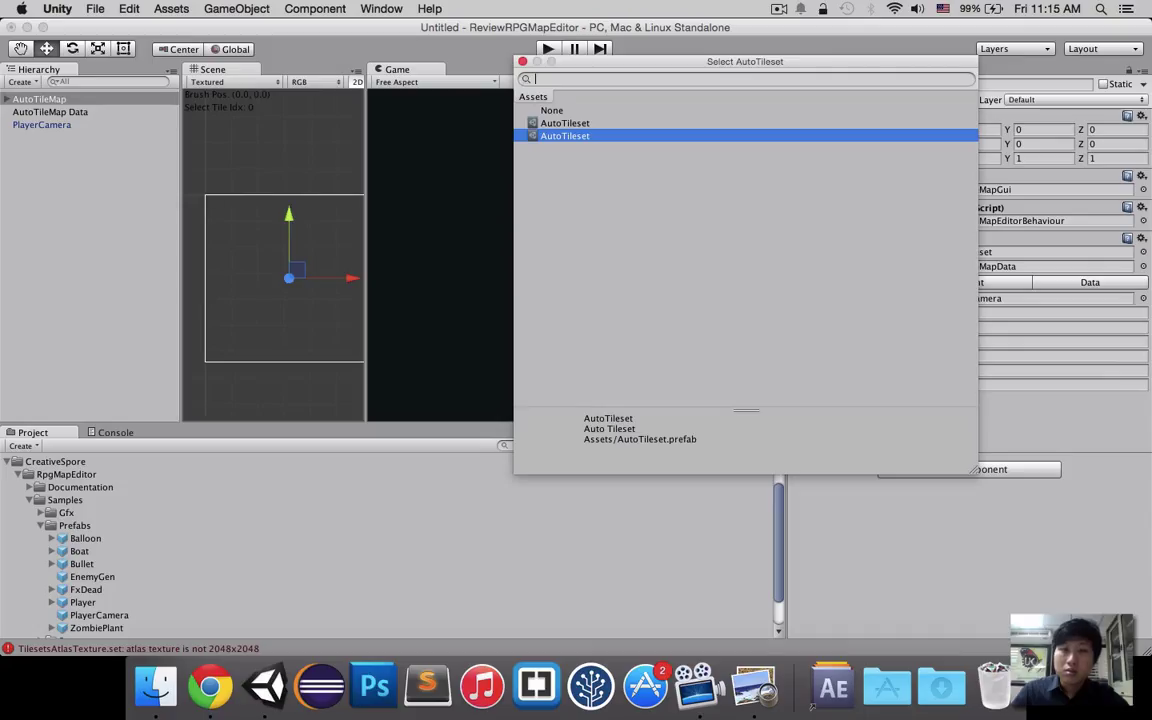
left_click(522, 61)
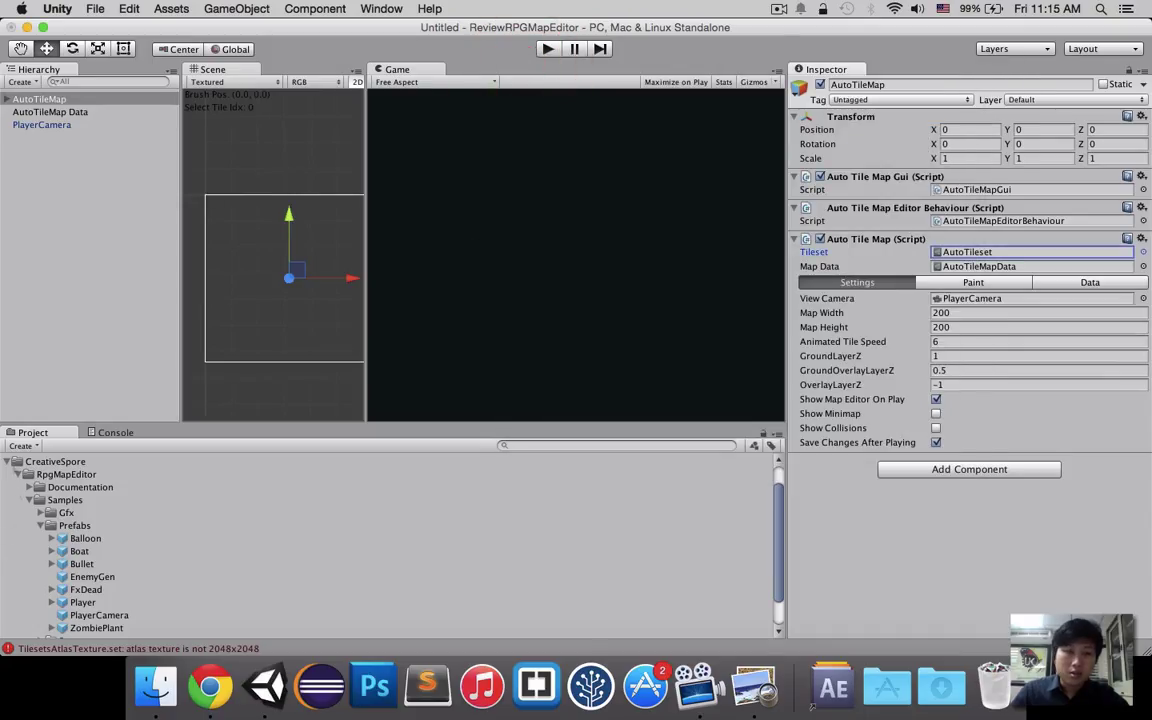
left_click(30, 475)
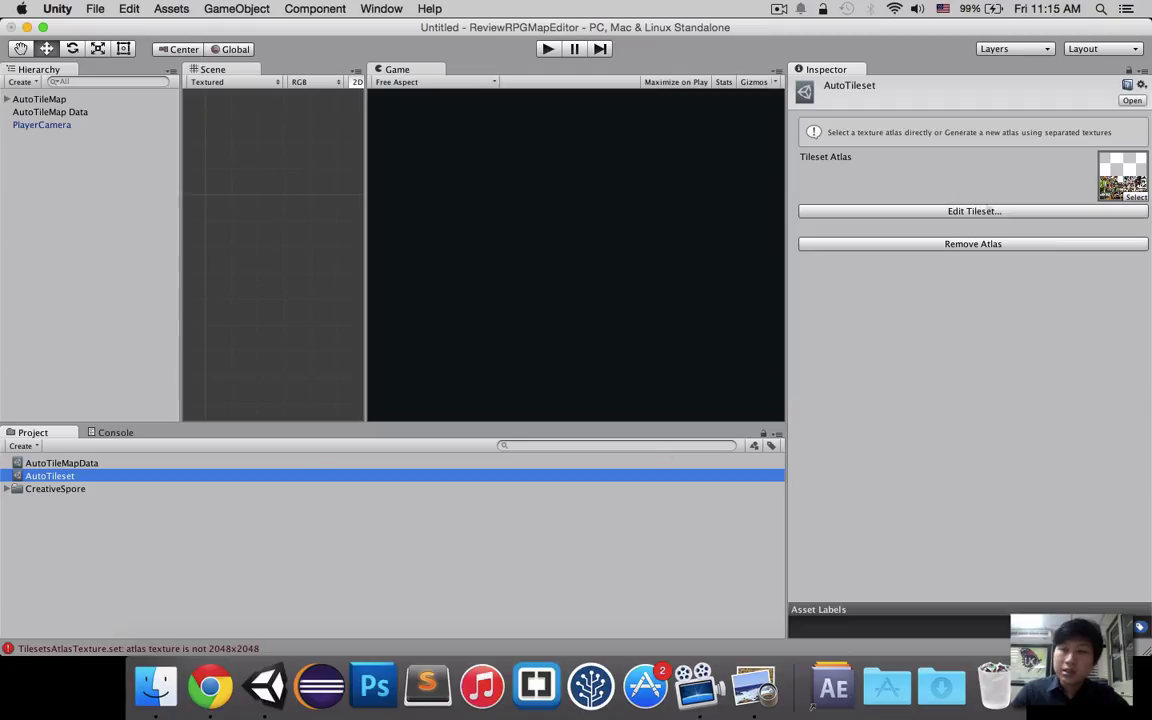
Step: Open the Tileset Collision Configuration window and enlarge it to show the whole tileset
left_click(1067, 172)
left_click(985, 212)
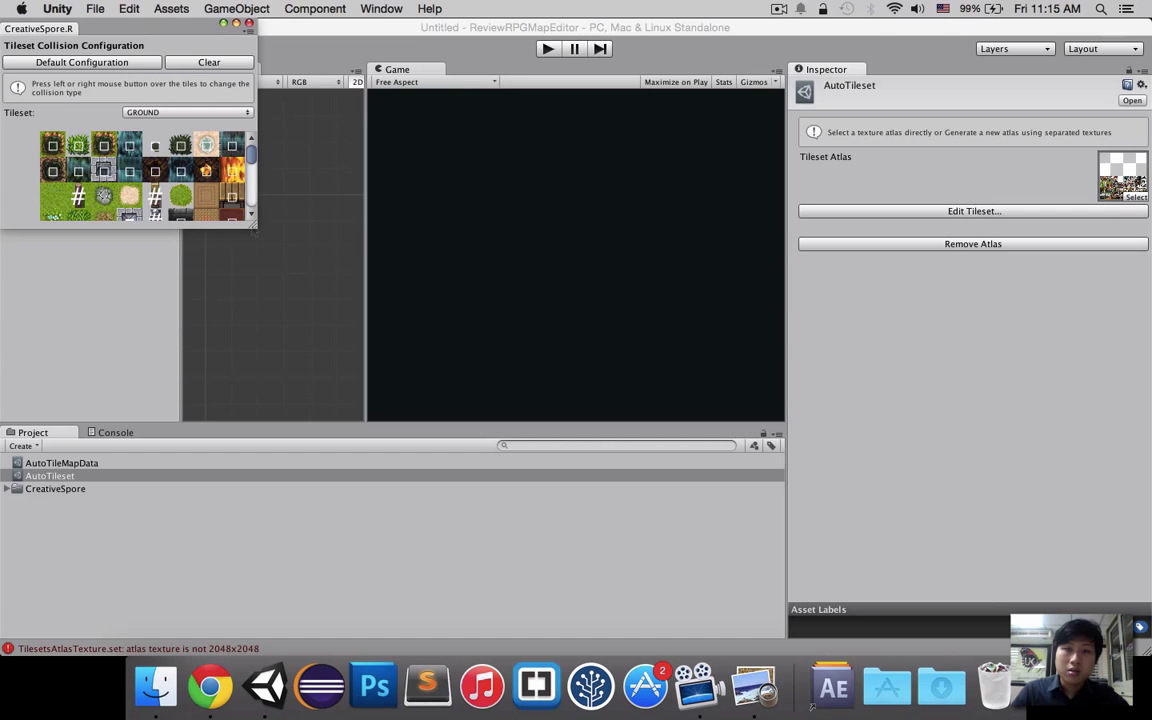
left_click_drag(253, 226, 750, 607)
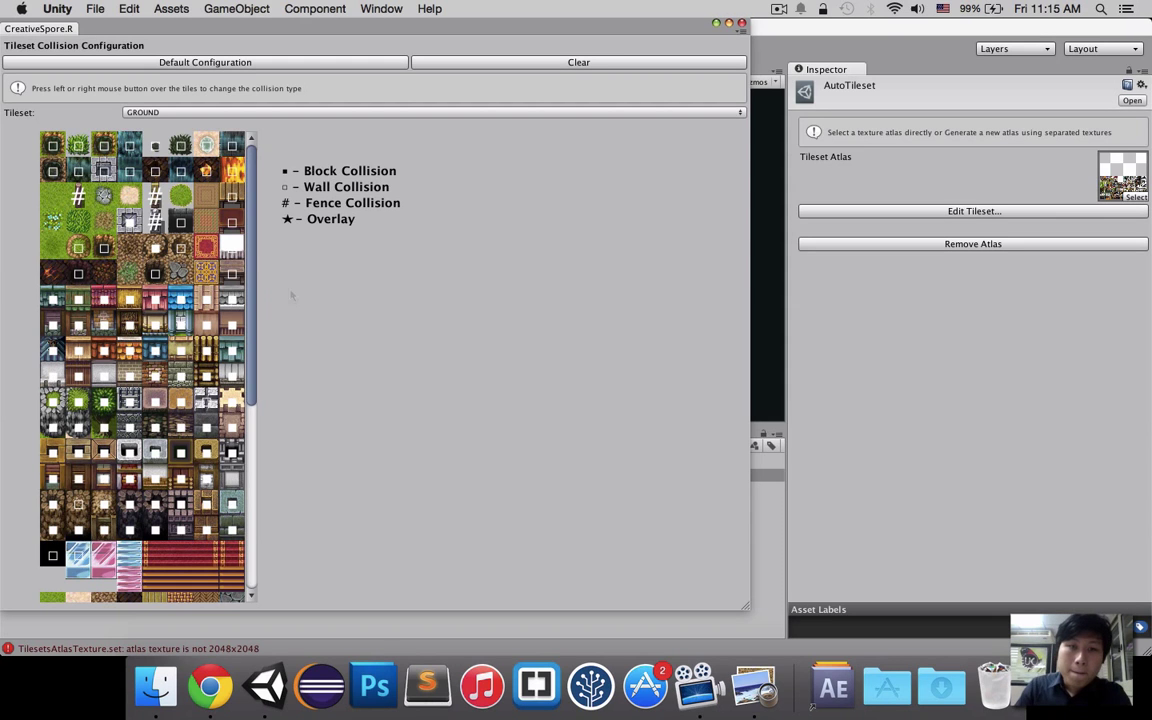
mouse_move(250, 237)
left_mouse_down()
mouse_move(244, 412)
mouse_move(246, 245)
left_mouse_up()
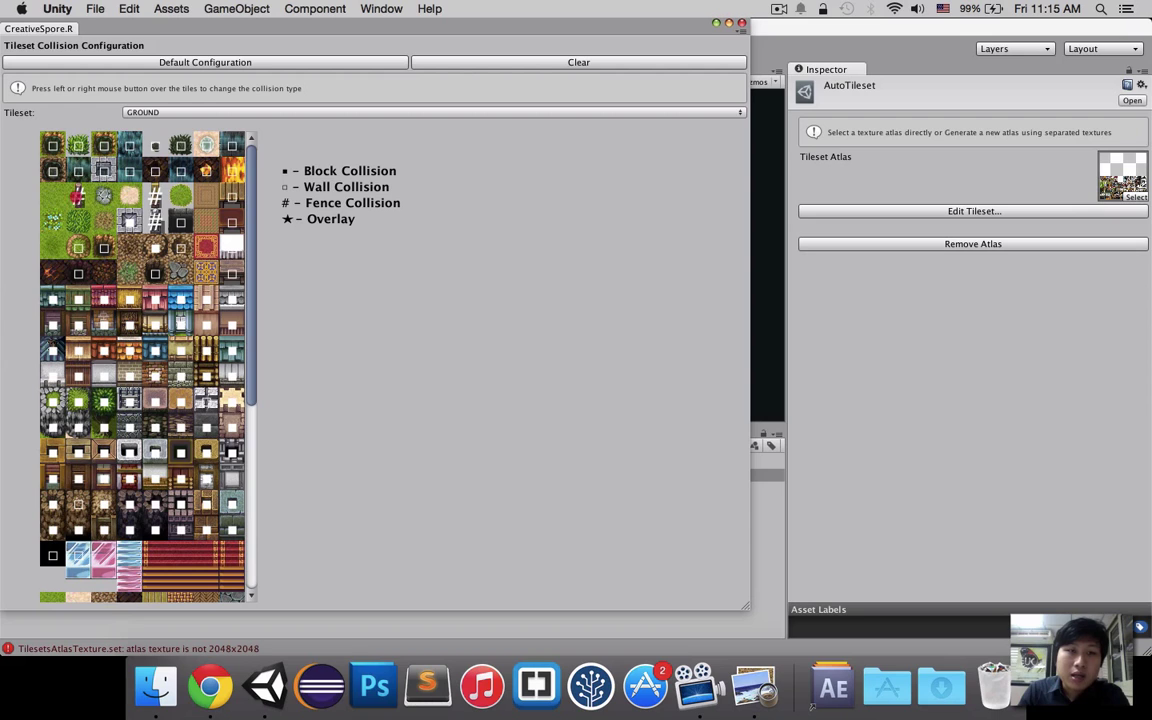
Step: Cycle the grass tile's collision type until it shows Block Collision
left_click(78, 195)
left_click(72, 182)
left_click(72, 182)
left_click(72, 182)
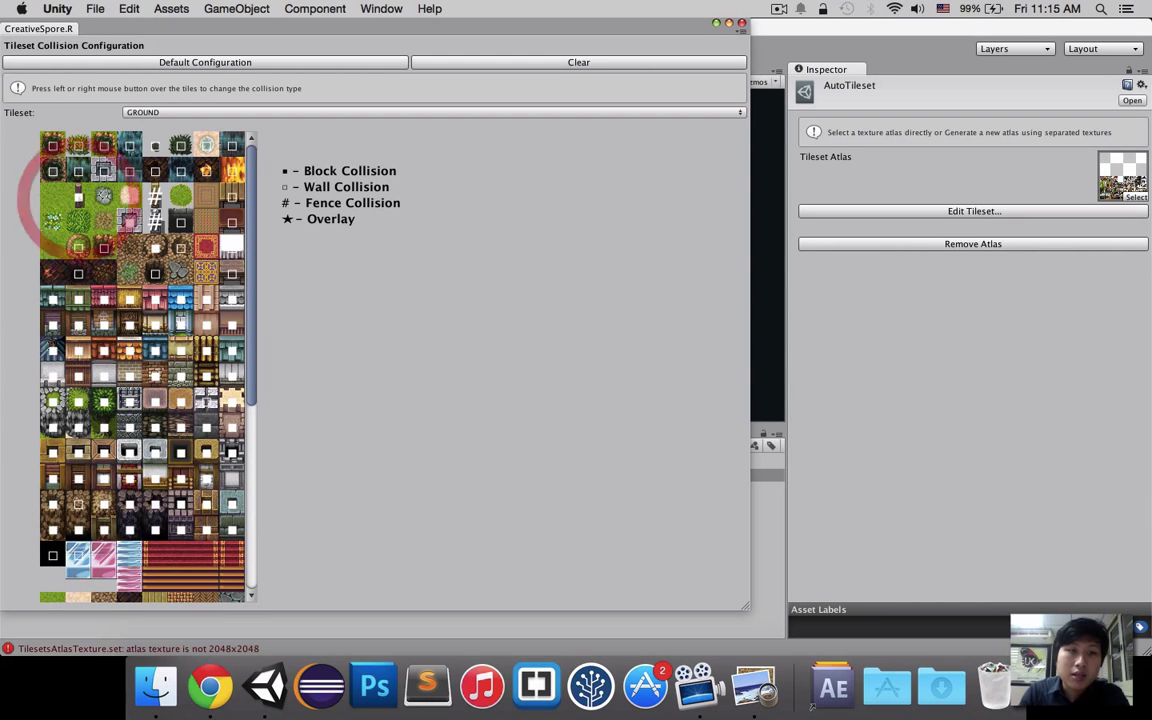
left_click(78, 195)
left_click(78, 195)
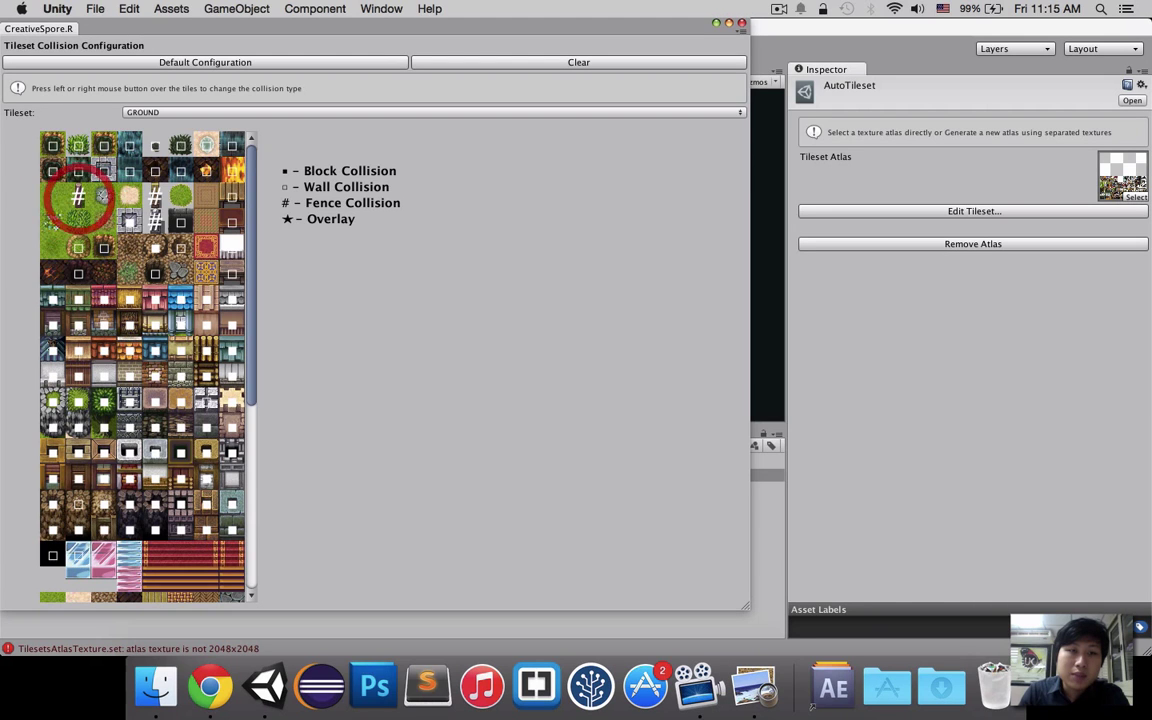
left_click(78, 195)
left_click(78, 195)
left_click(76, 195)
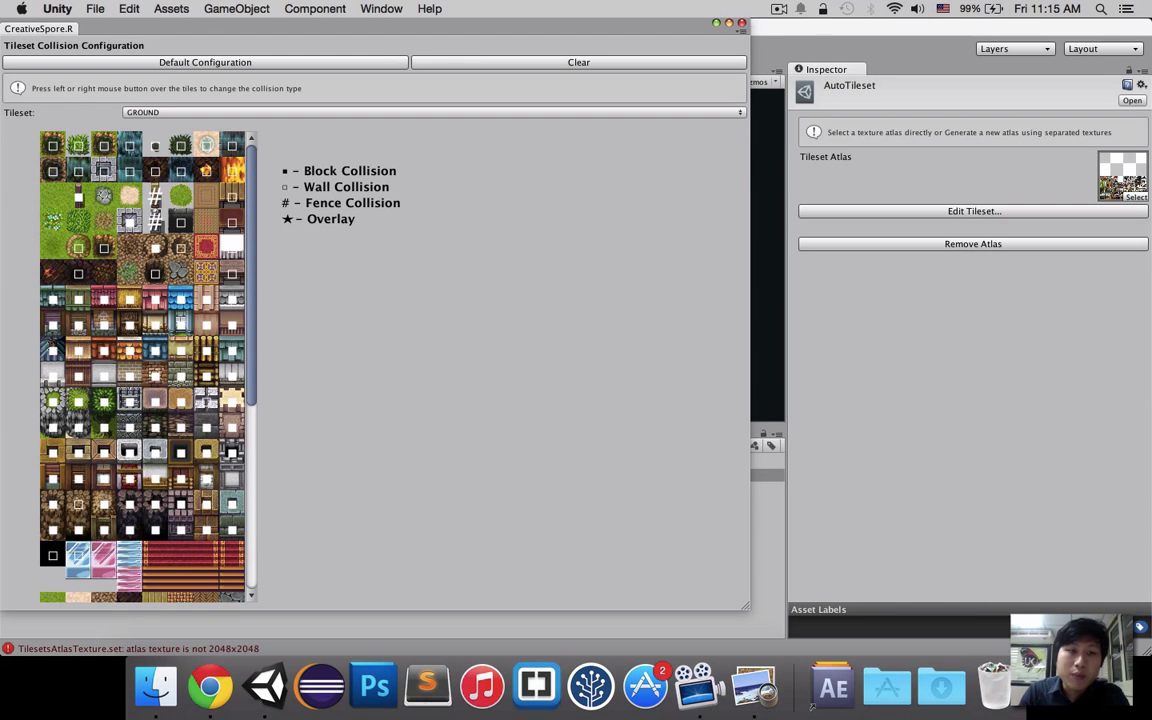
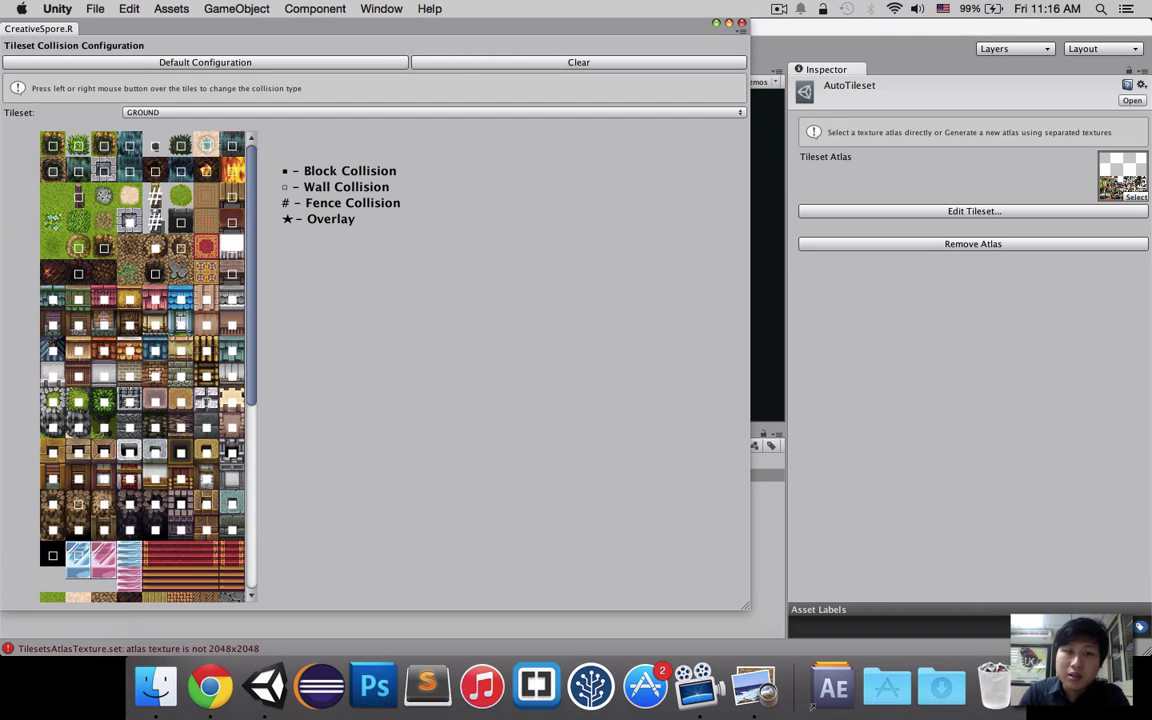
Step: Cycle the grass tile's collision type in the GROUND tileset to its final setting
left_click(76, 190)
left_click(76, 190)
left_click(76, 190)
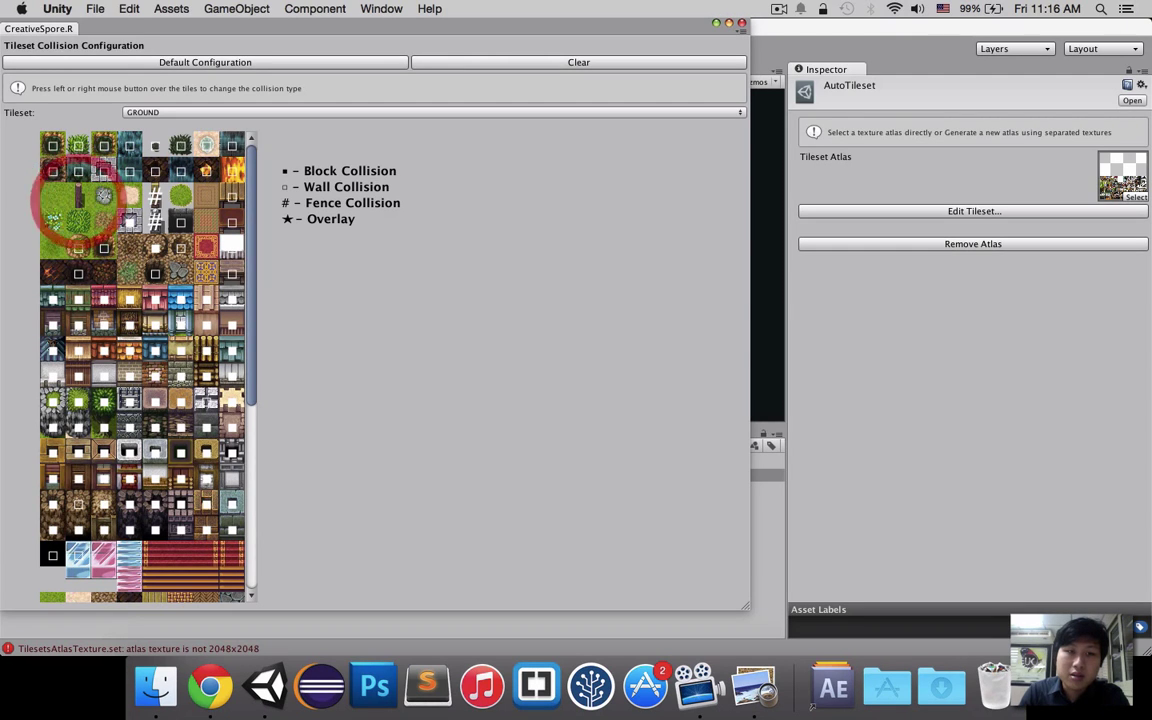
left_click(78, 192)
left_click(78, 192)
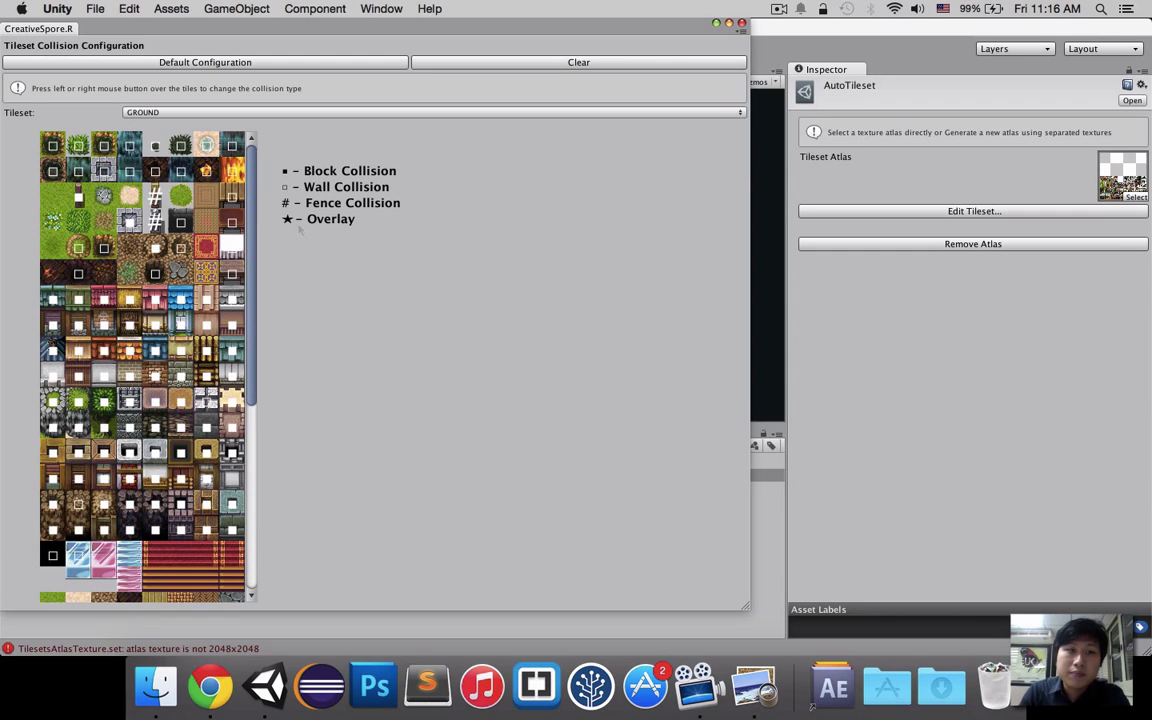
Step: Browse the OBJECTS_B tileset, switch back to GROUND, and close the collision configuration window
left_click(182, 110)
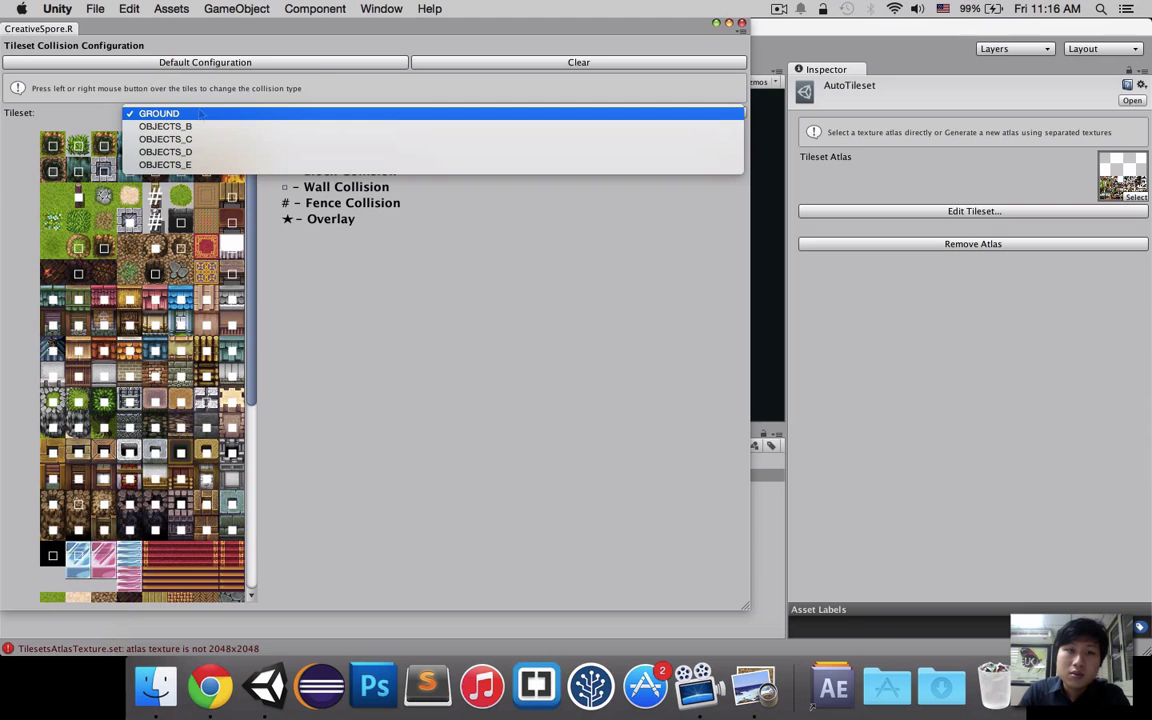
left_click(199, 126)
left_click(205, 112)
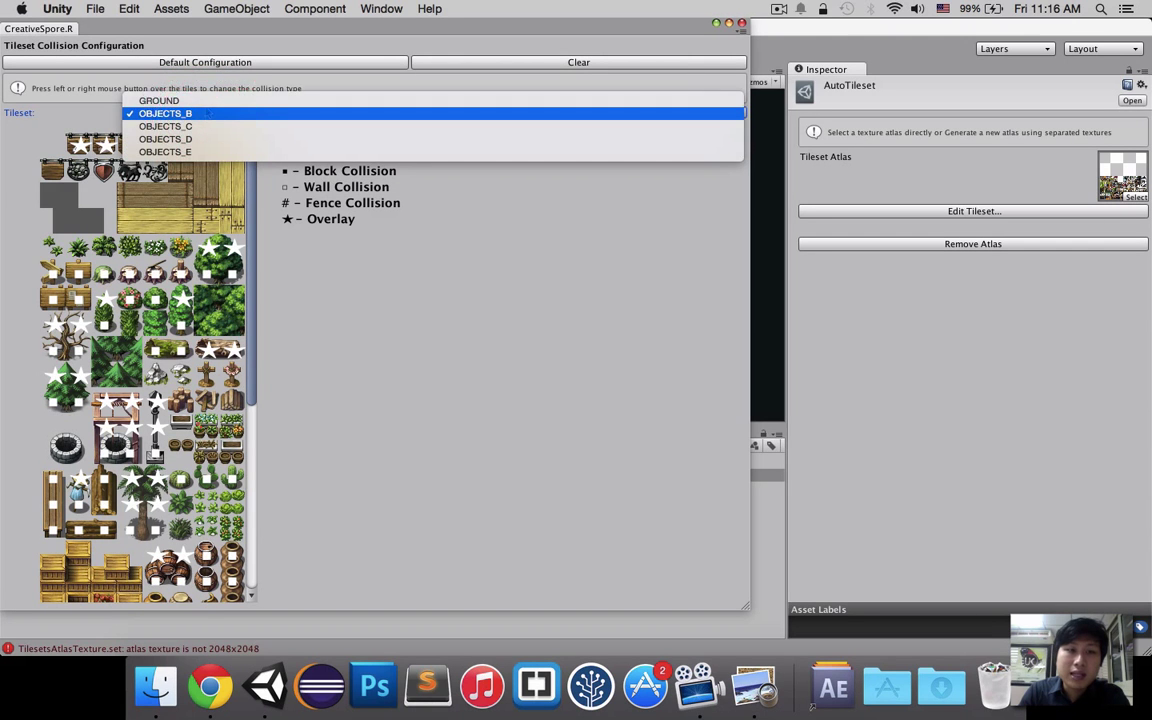
left_click(182, 100)
left_click_drag(251, 210, 251, 408)
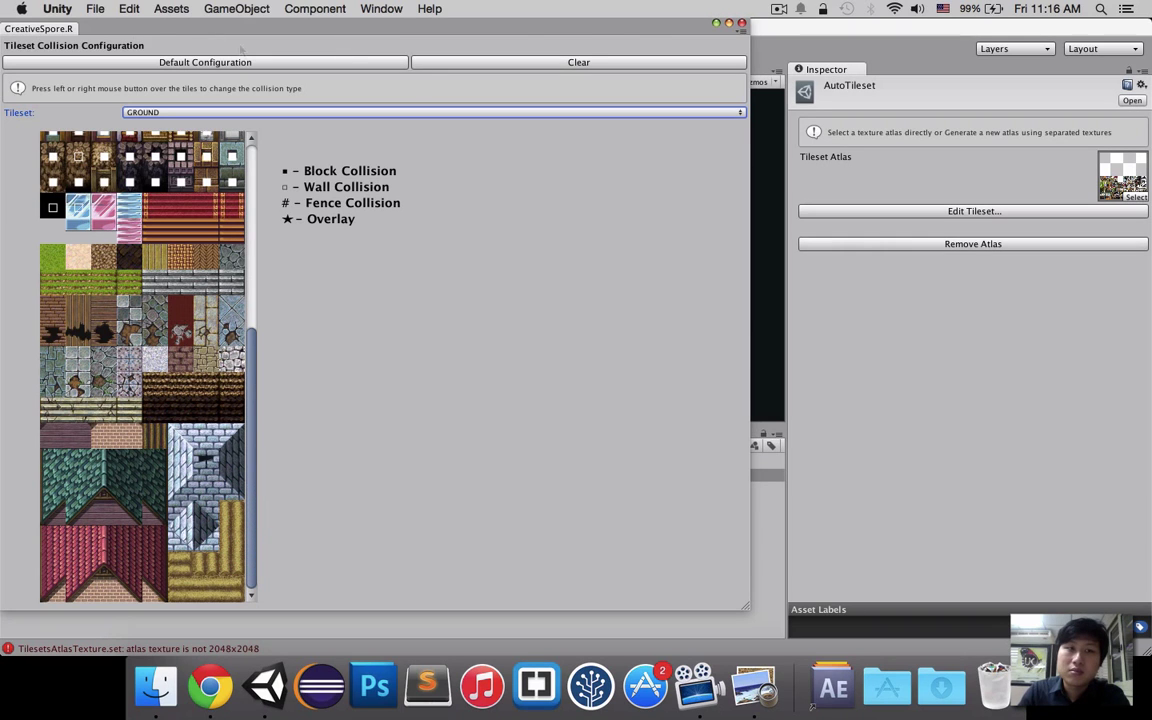
left_click(741, 22)
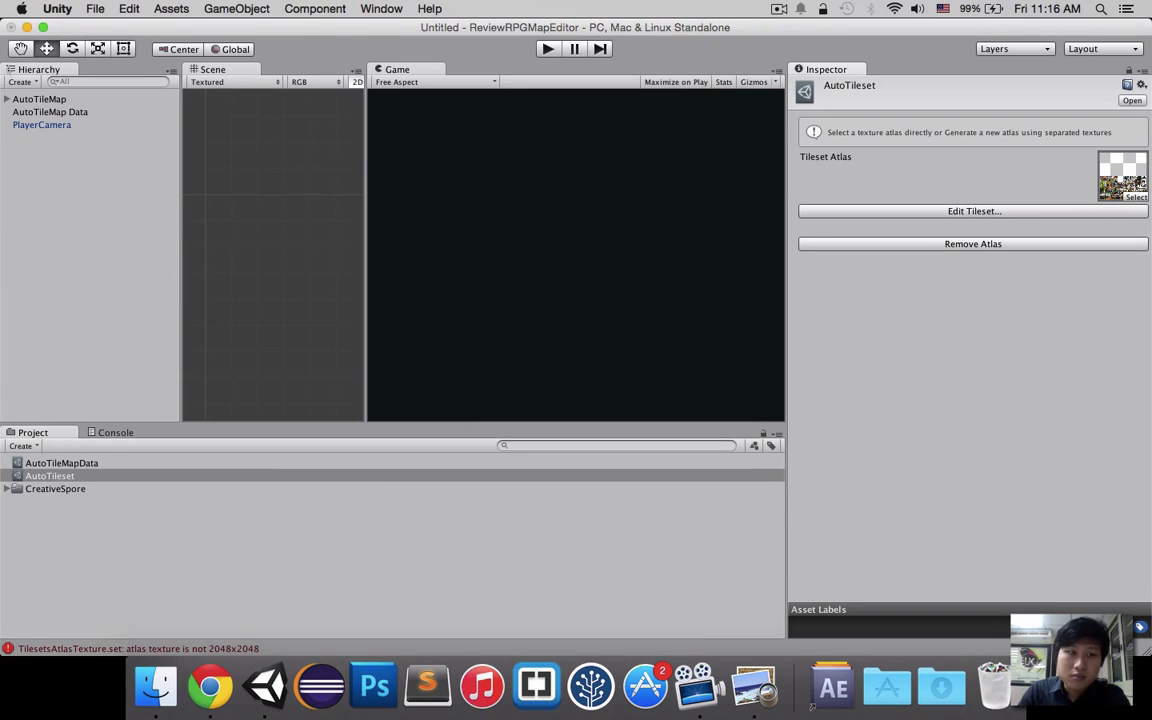
Step: Select PlayerCamera and enter Play mode to bring up the in-game map editor
left_click(32, 124)
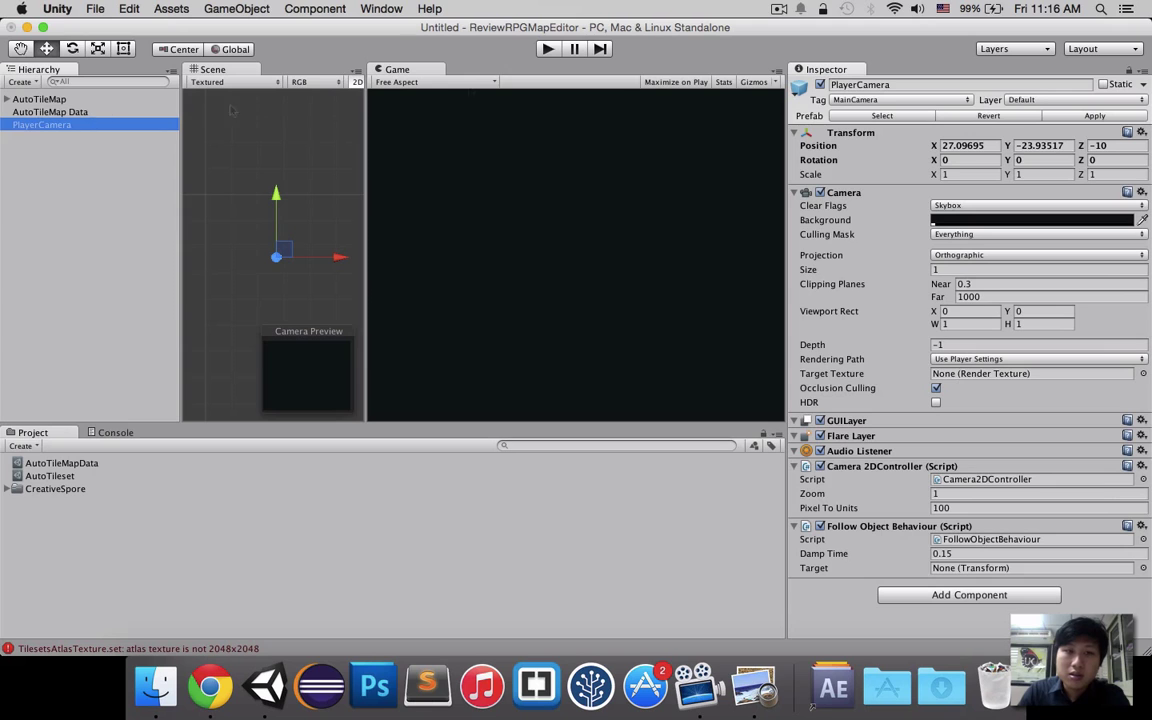
left_click(548, 48)
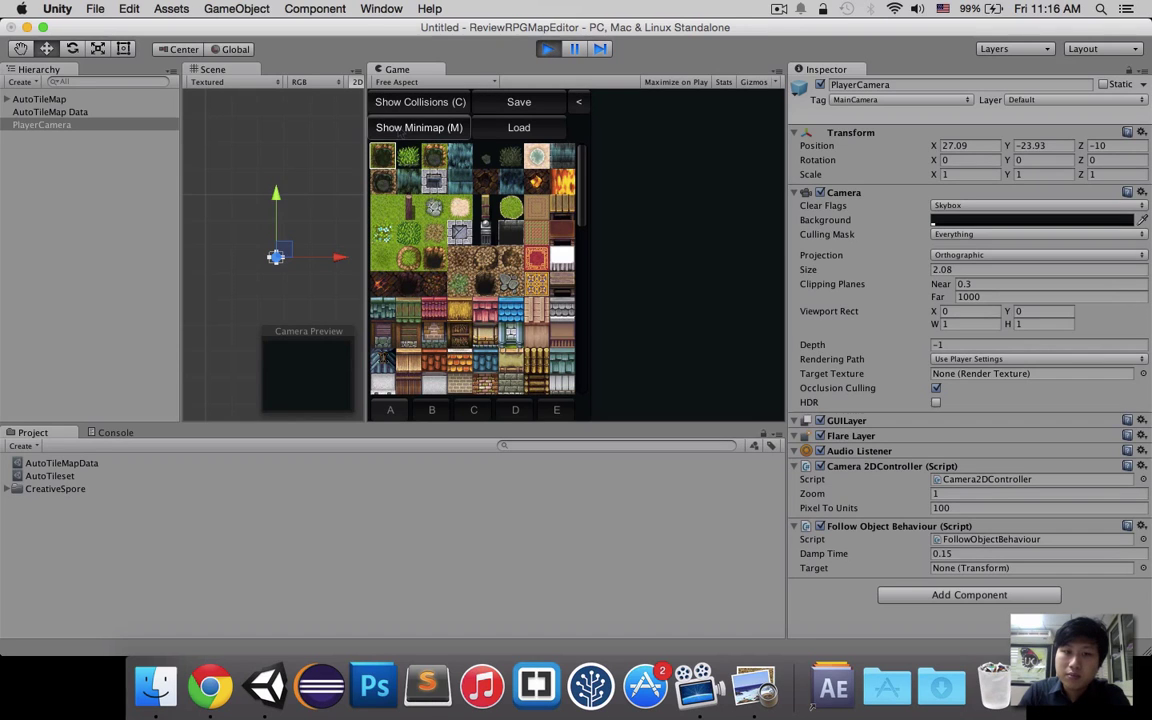
Step: Paint a grass area on the map, filling its left-edge gap
left_click(382, 206)
mouse_move(660, 175)
left_mouse_down()
mouse_move(728, 257)
mouse_move(688, 244)
mouse_move(704, 256)
left_mouse_up()
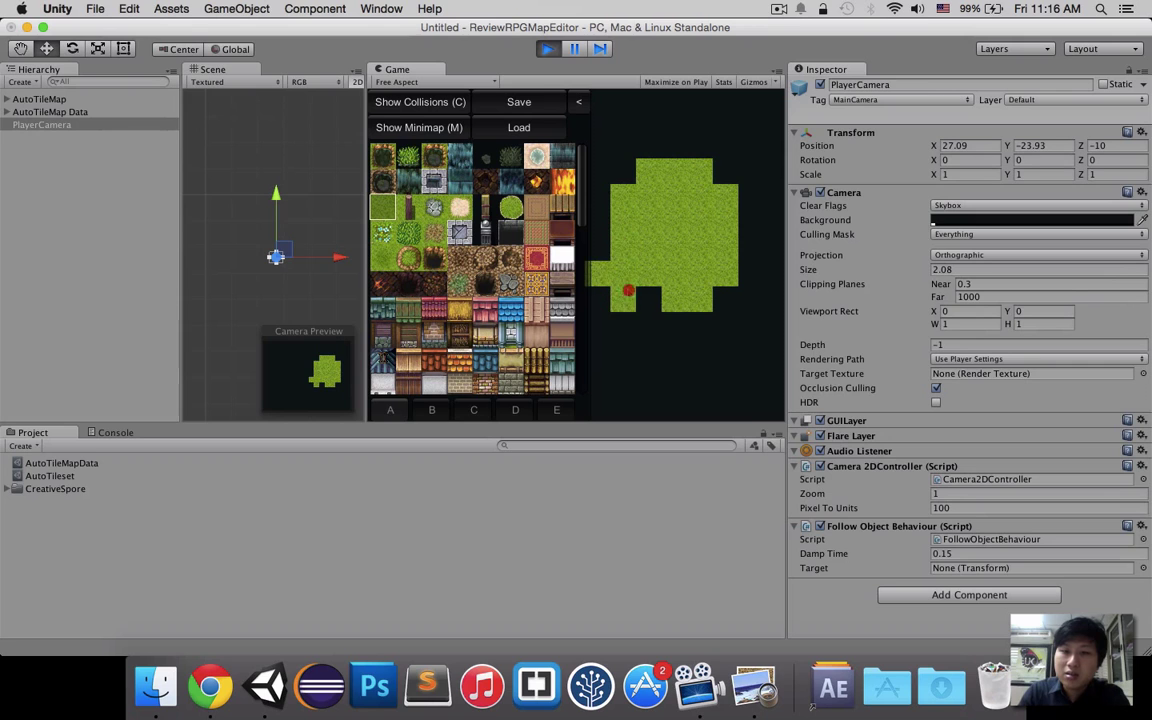
left_click(628, 232)
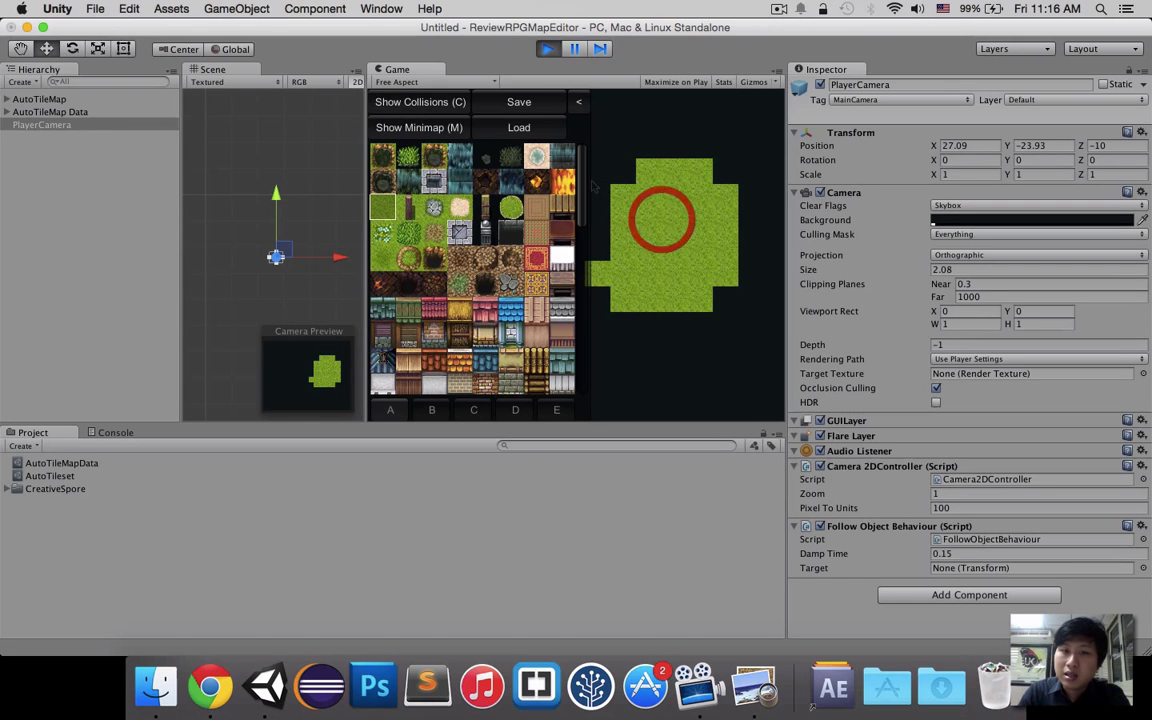
Step: Browse the tree, roof and dungeon tile sets B, C and D, then return to terrain set A
left_click(431, 410)
left_click(473, 410)
left_click(515, 410)
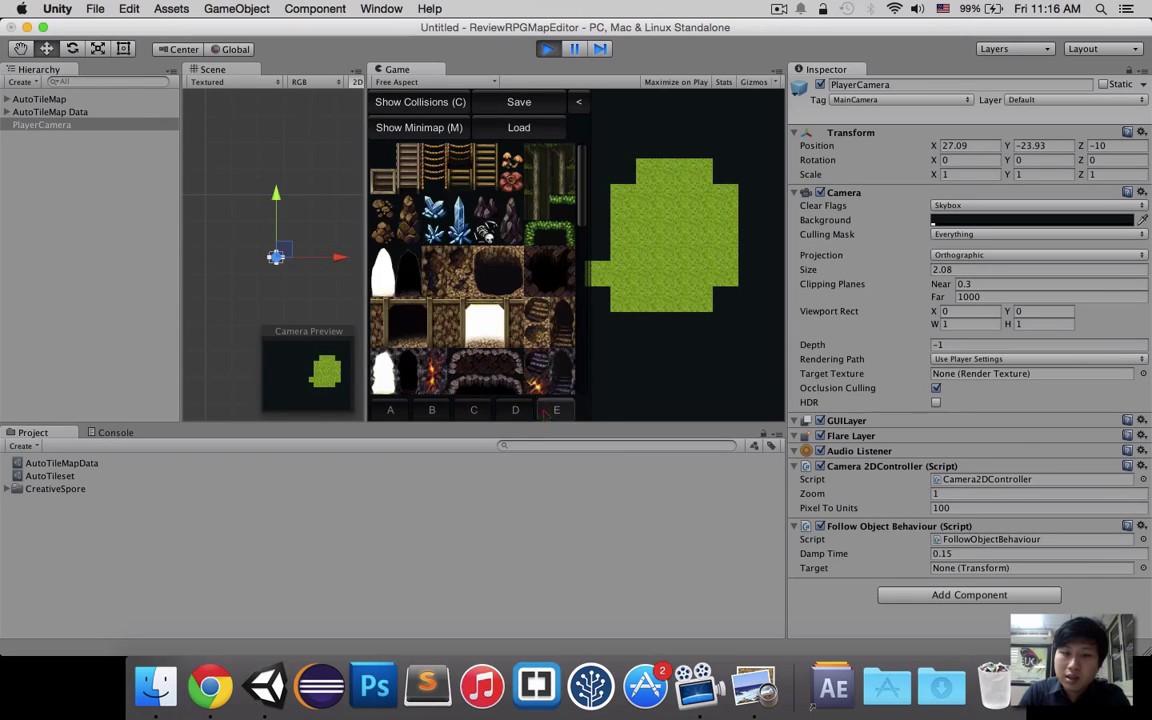
left_click_drag(583, 197, 582, 182)
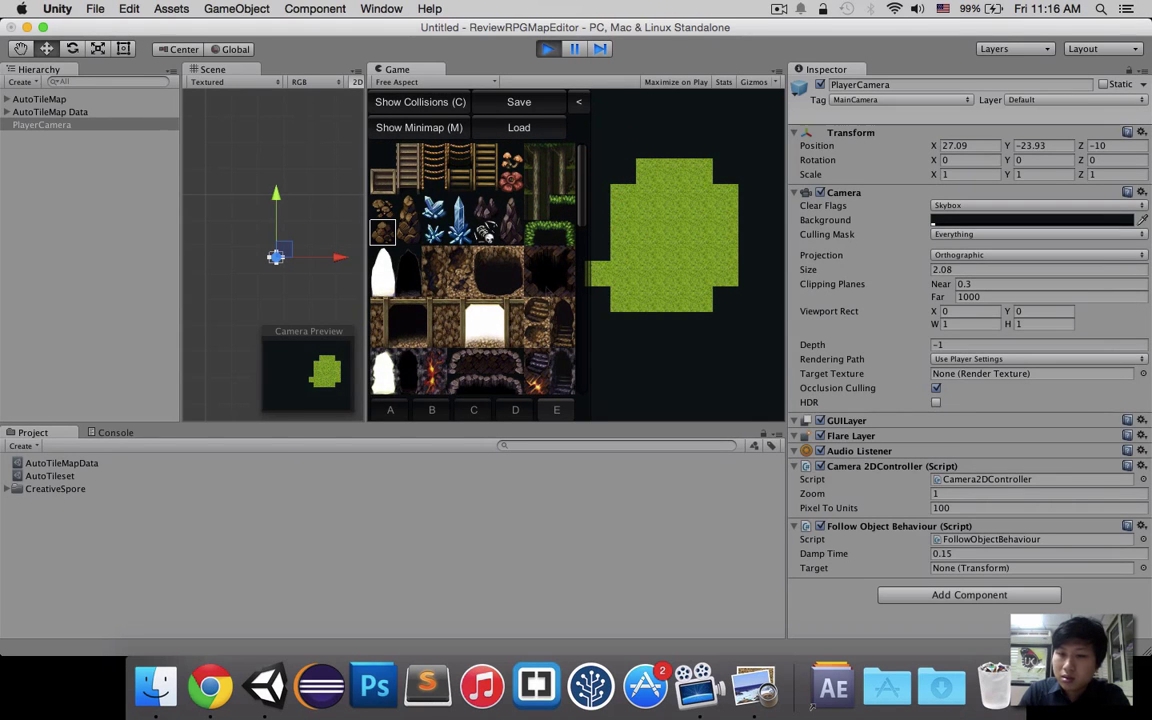
left_click(432, 406)
left_click(390, 409)
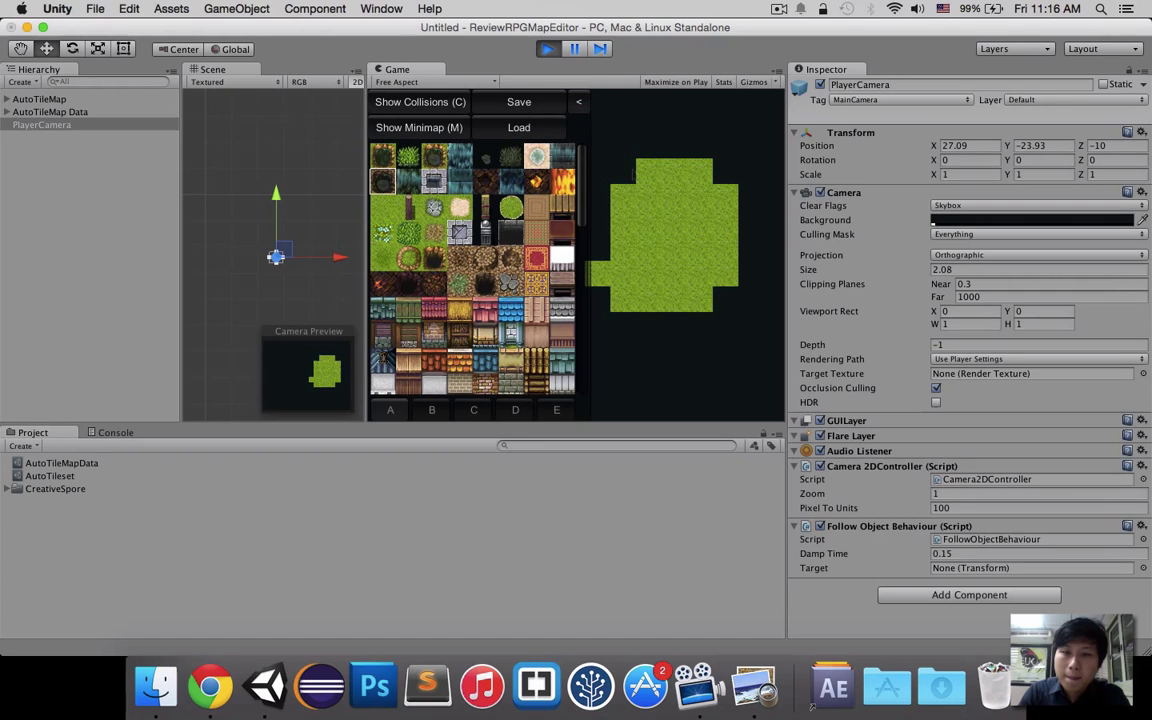
Step: Paint a dark L-shaped pond on the grass and grey stone walls around it
left_click_drag(628, 142, 671, 185)
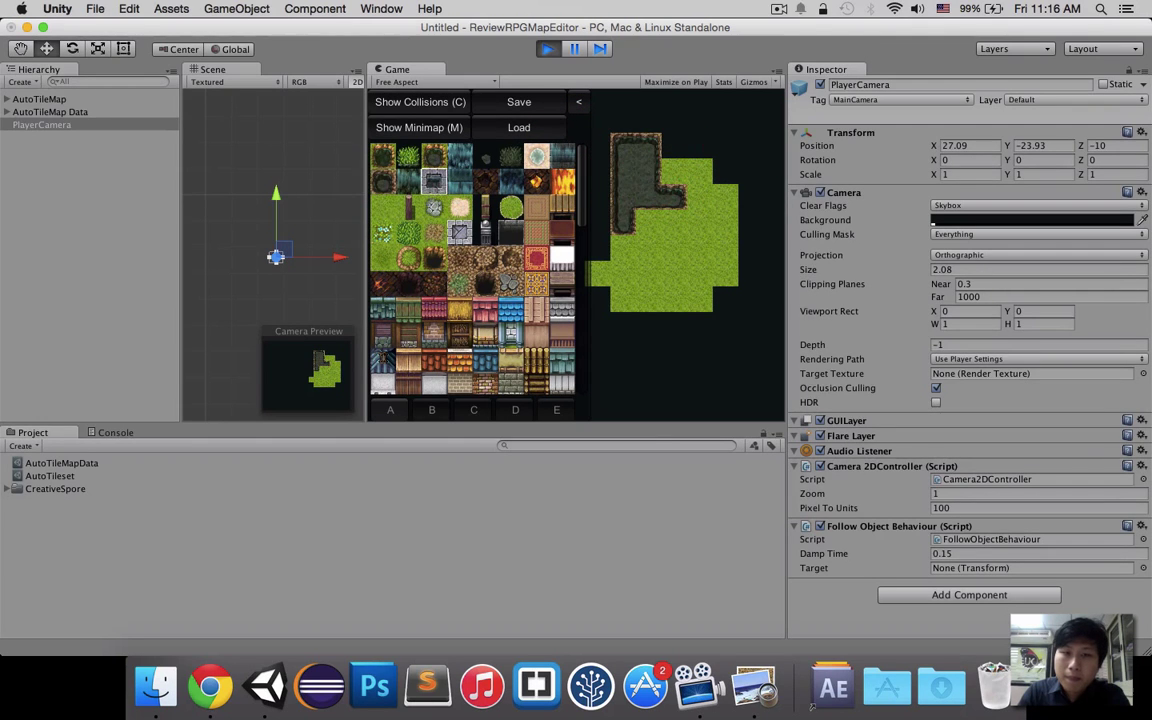
left_click(433, 180)
mouse_move(648, 165)
left_mouse_down()
mouse_move(690, 187)
mouse_move(628, 304)
mouse_move(605, 140)
mouse_move(632, 110)
left_mouse_up()
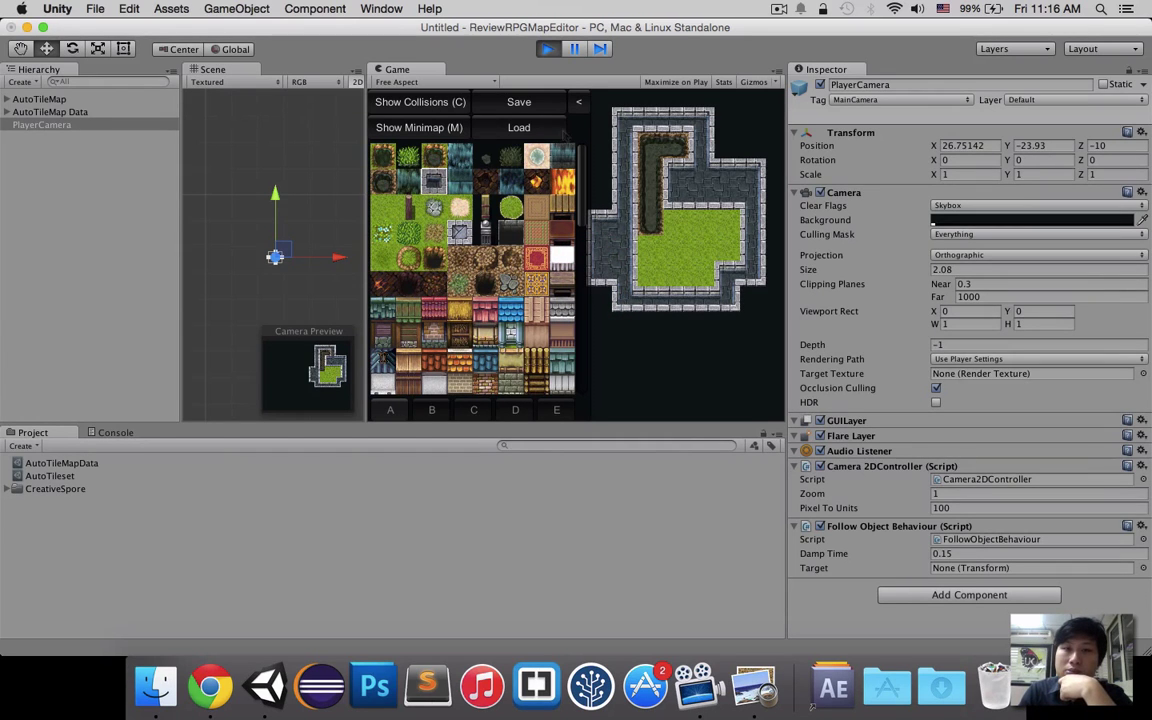
Step: Paint golden floor tiles left of the stone area with the palette hidden, then stop Play mode
left_click(579, 104)
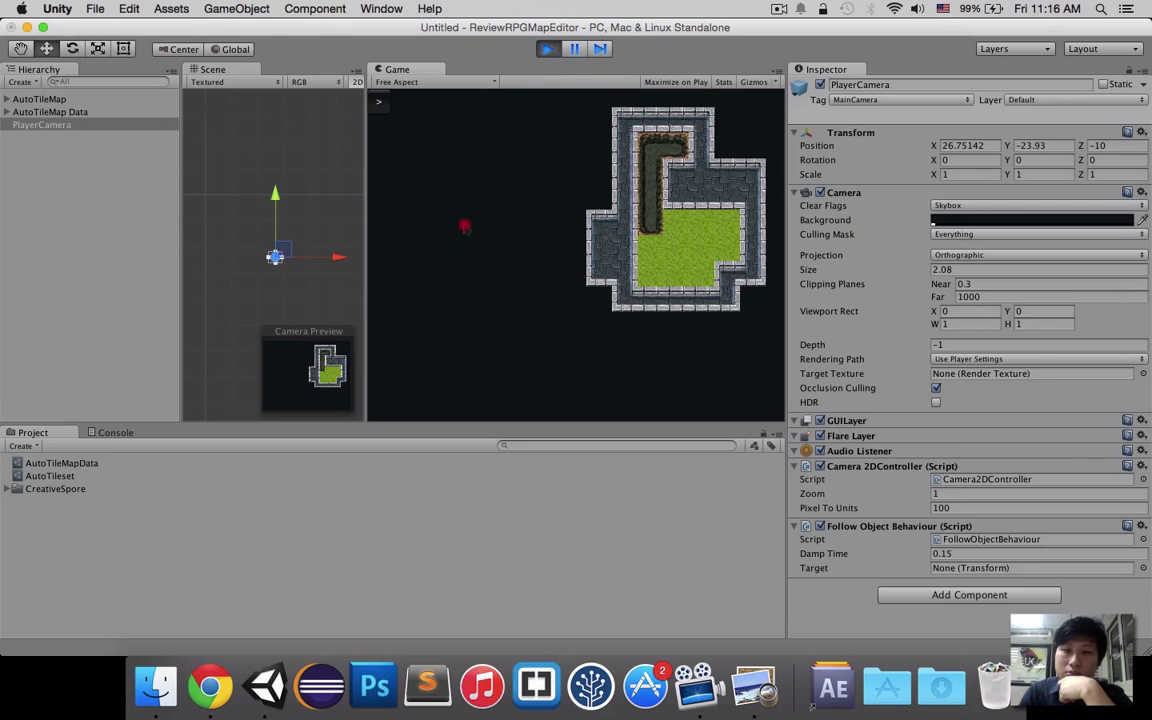
mouse_move(597, 327)
left_mouse_down()
mouse_move(637, 262)
mouse_move(569, 281)
left_mouse_up()
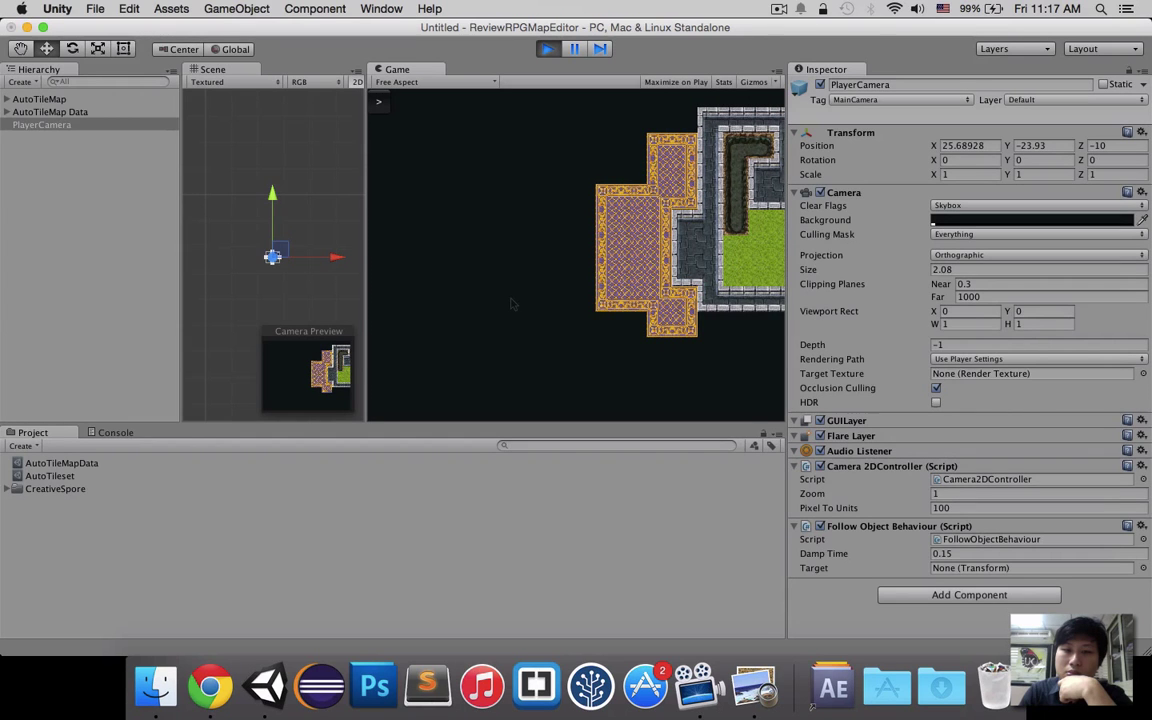
left_click(378, 101)
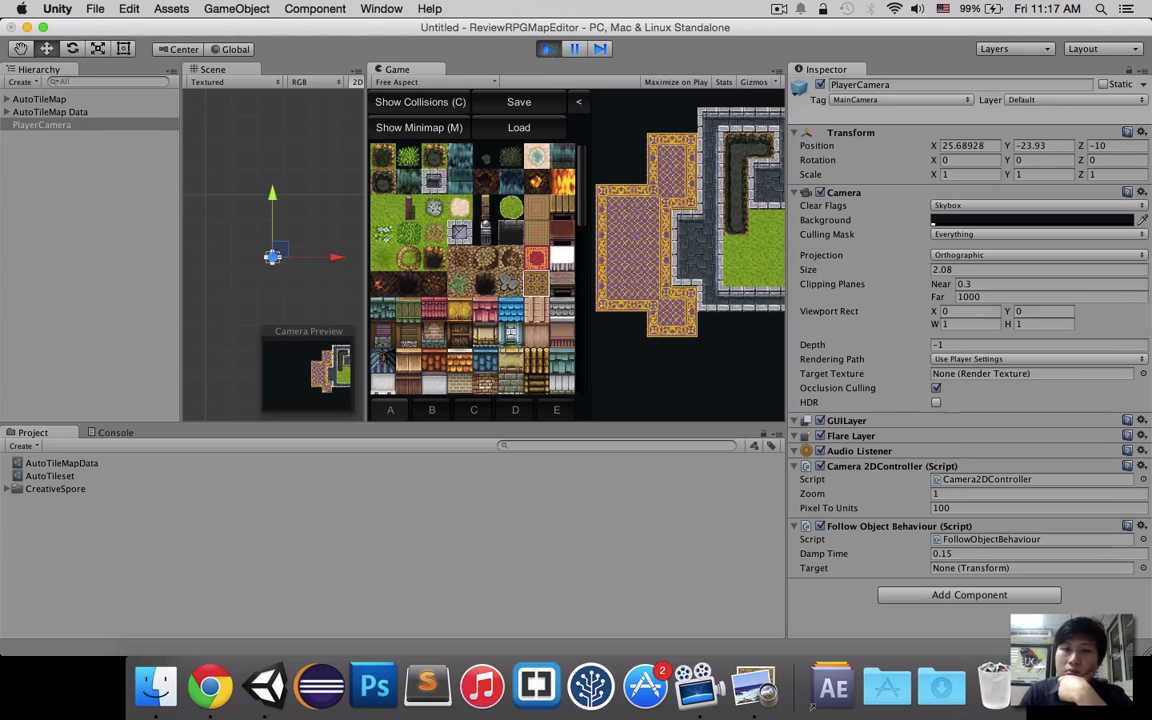
left_click(548, 48)
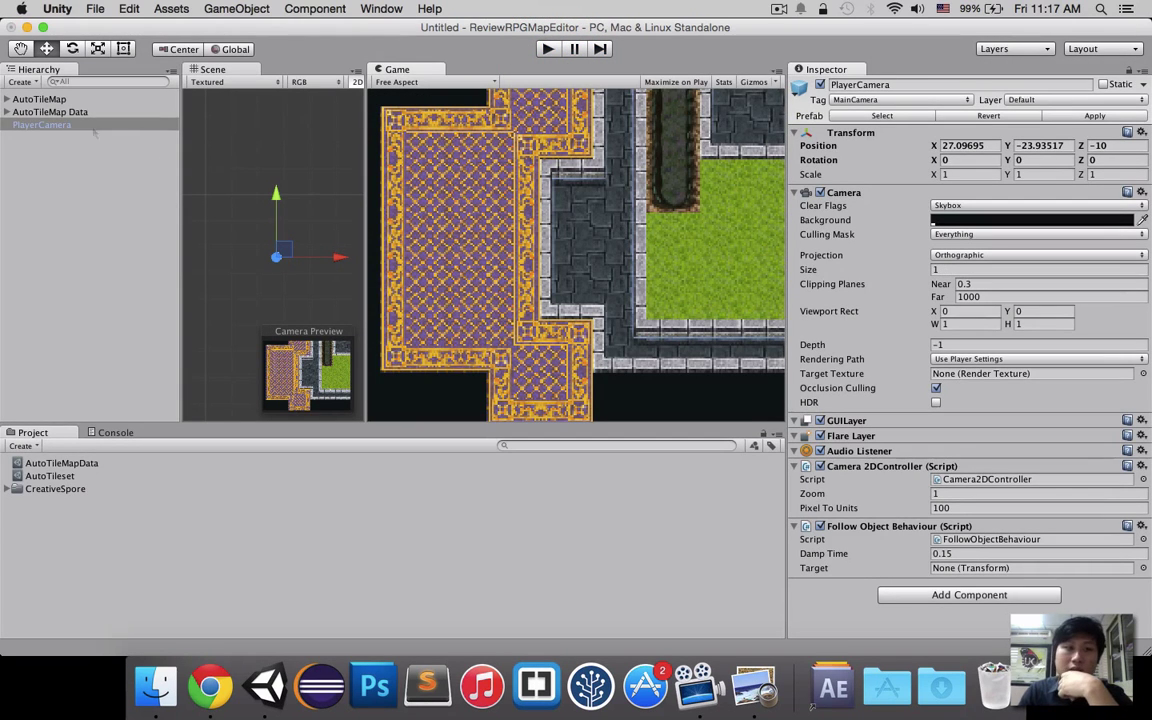
Step: Run Generate Map from AutoTileMap's Data tab and confirm with Yes to create a bushy grass field
left_click(77, 101)
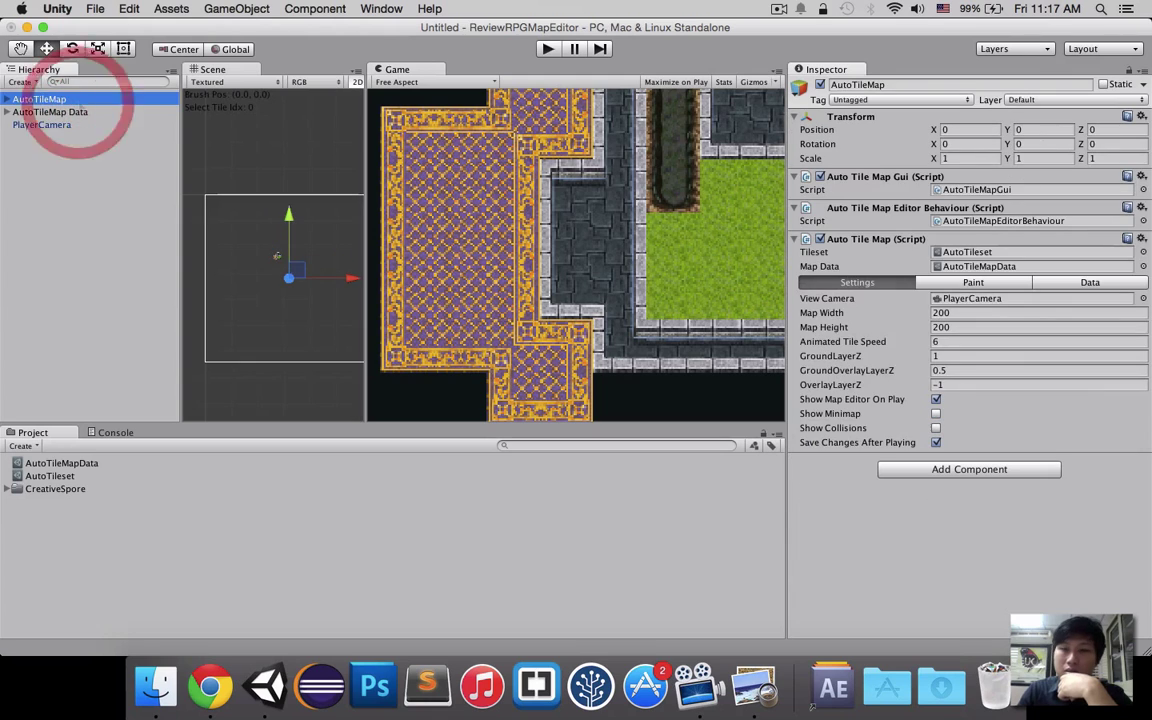
left_click(819, 448)
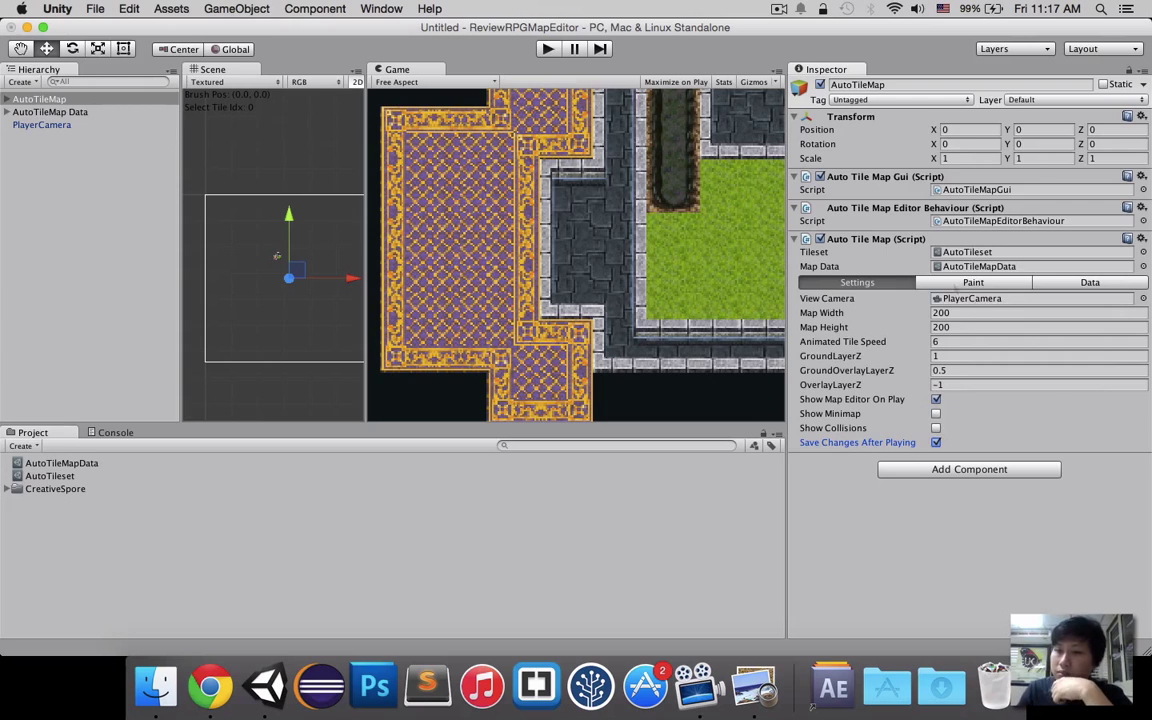
left_click(962, 282)
left_click(1062, 284)
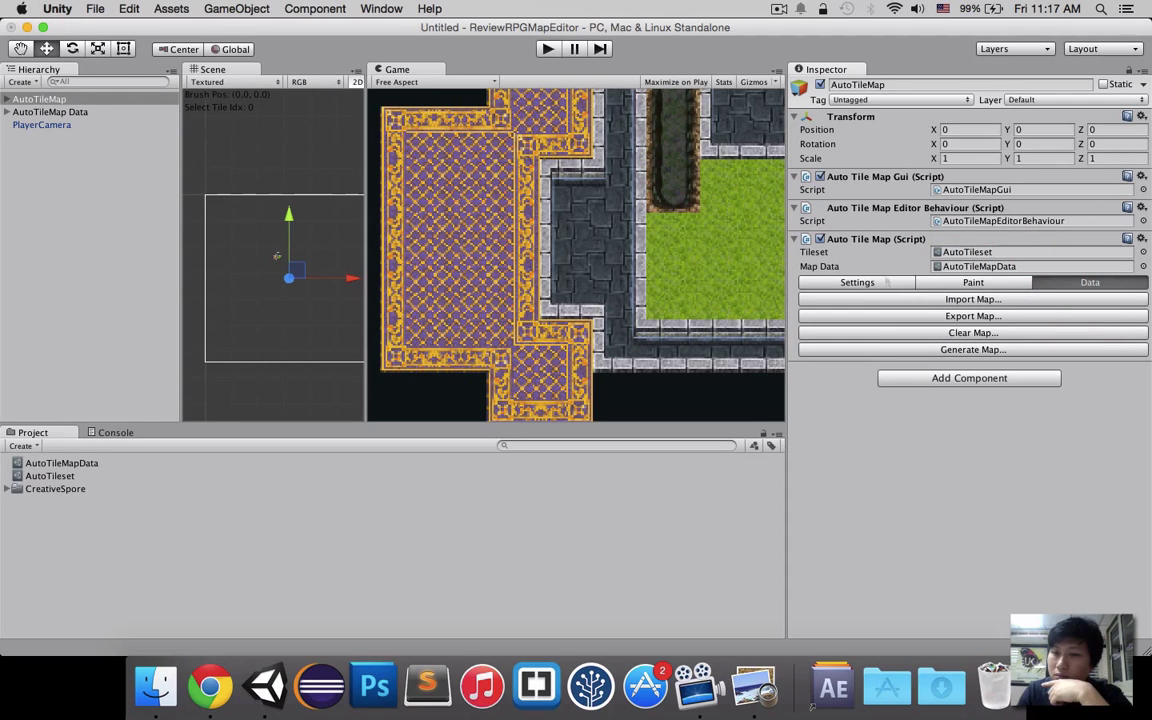
left_click(884, 351)
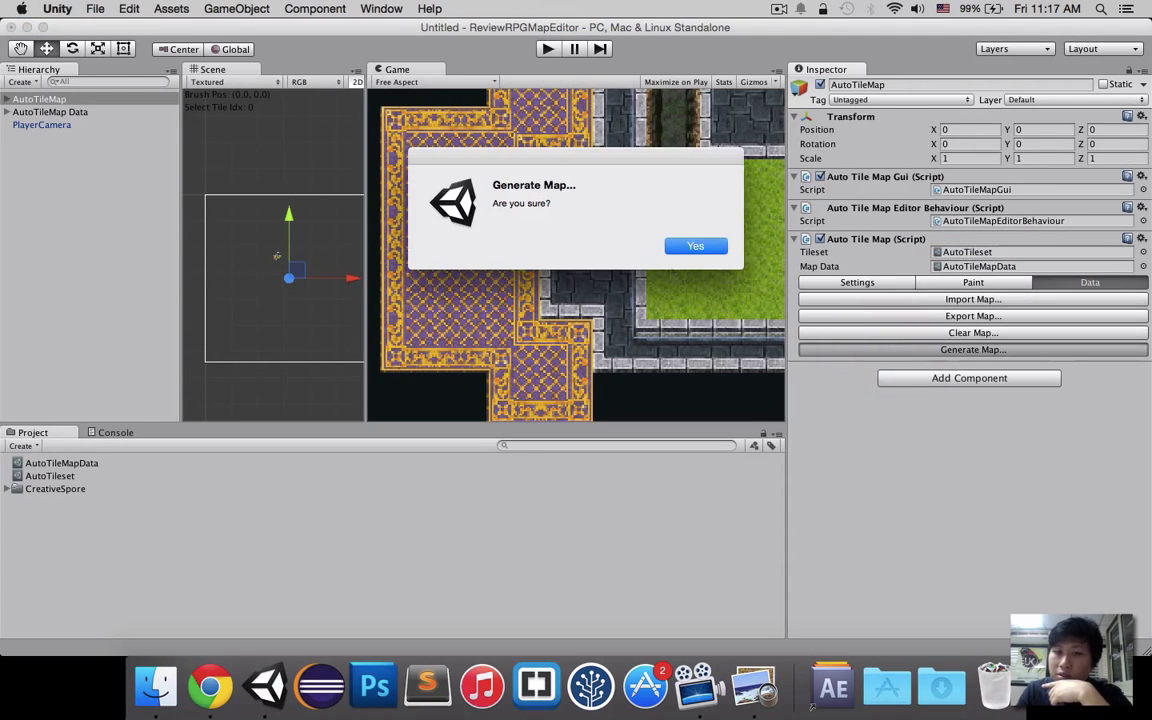
left_click(700, 245)
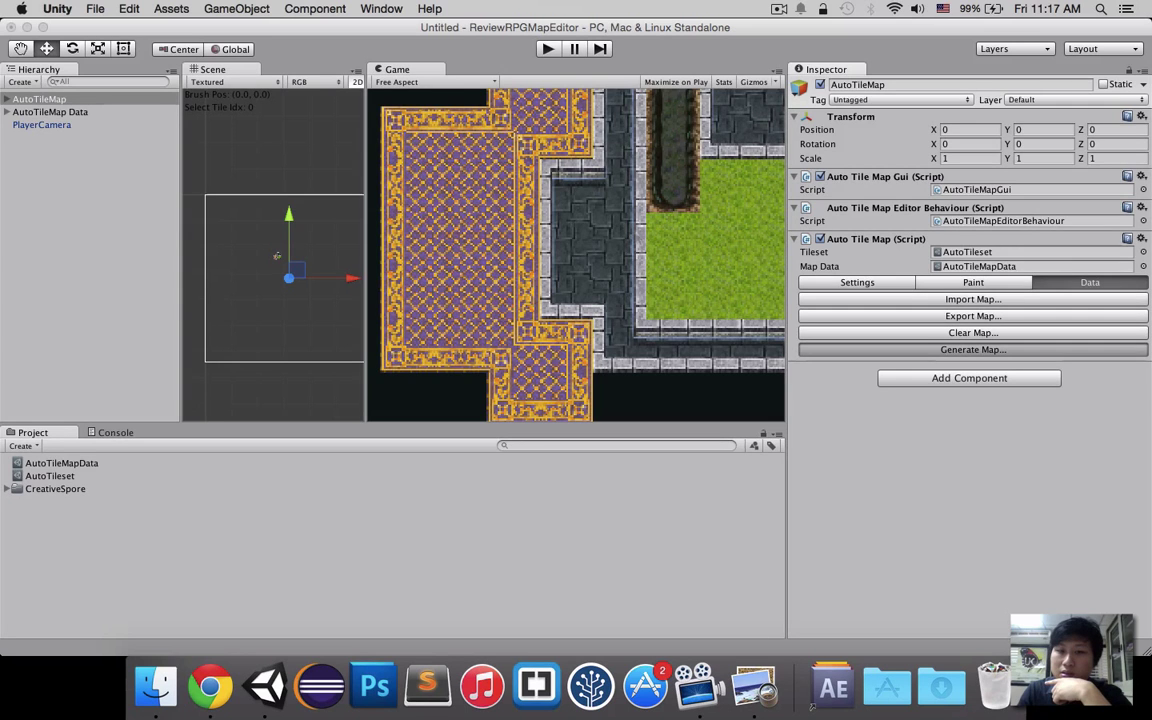
scroll(294, 262, "down", 3)
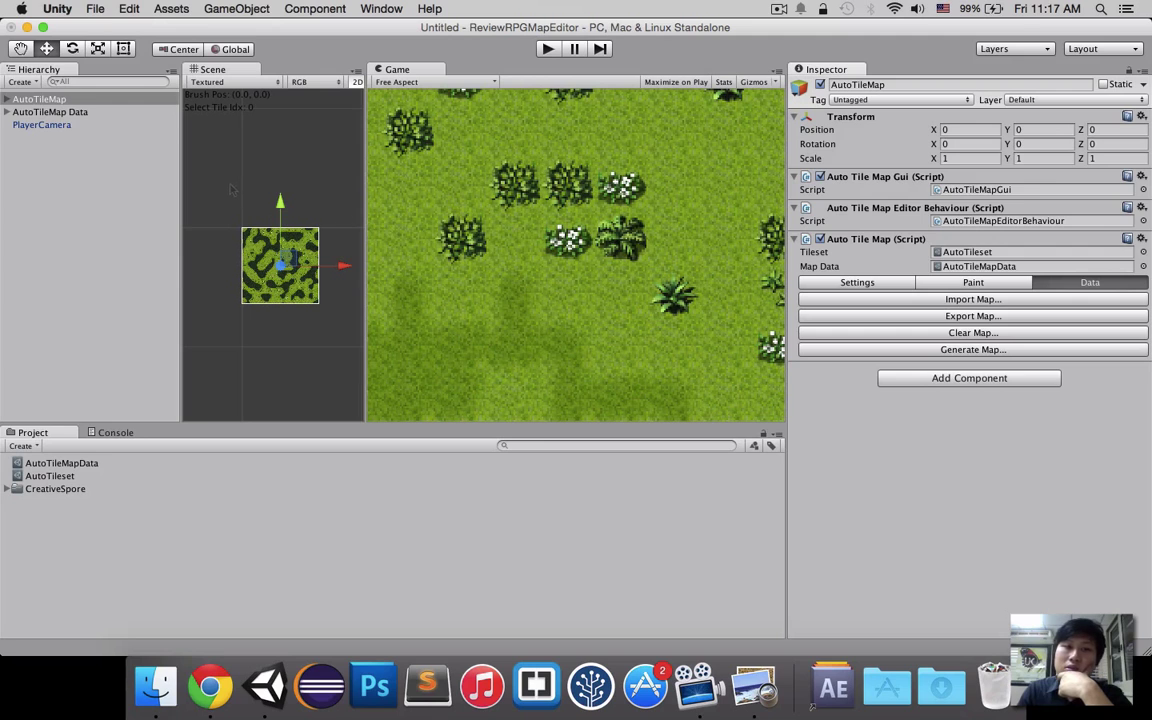
Step: Generate and confirm another random map of light and dark grass with bushes
left_click(910, 349)
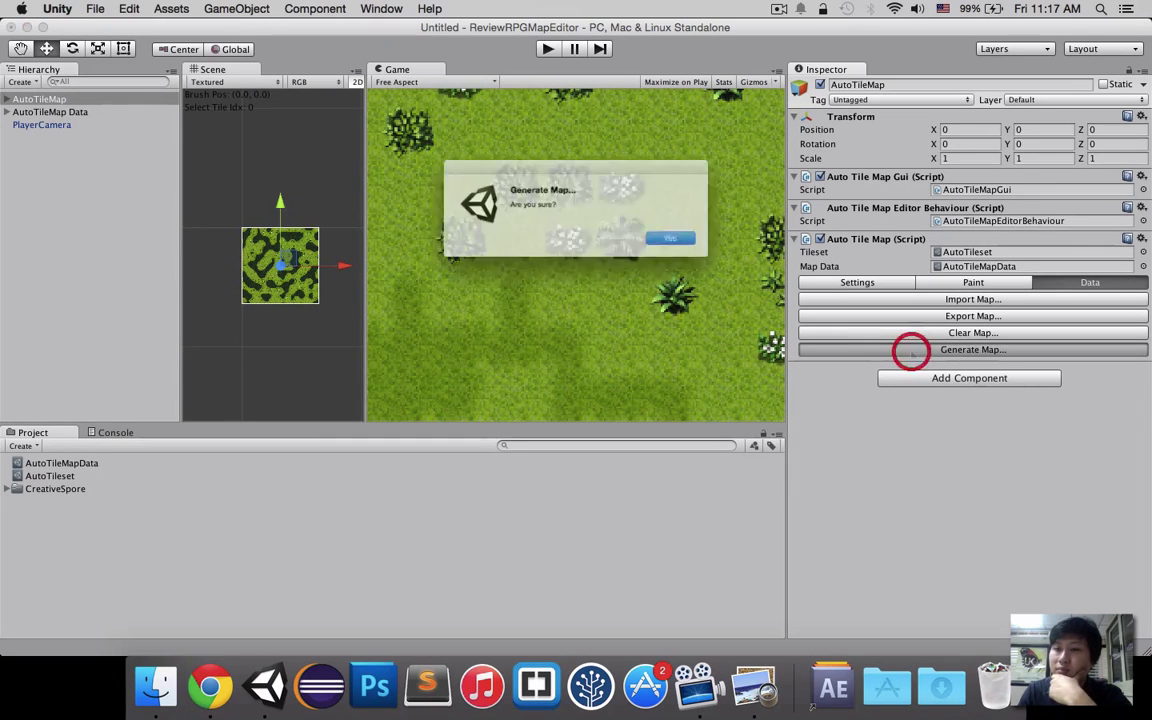
left_click(695, 246)
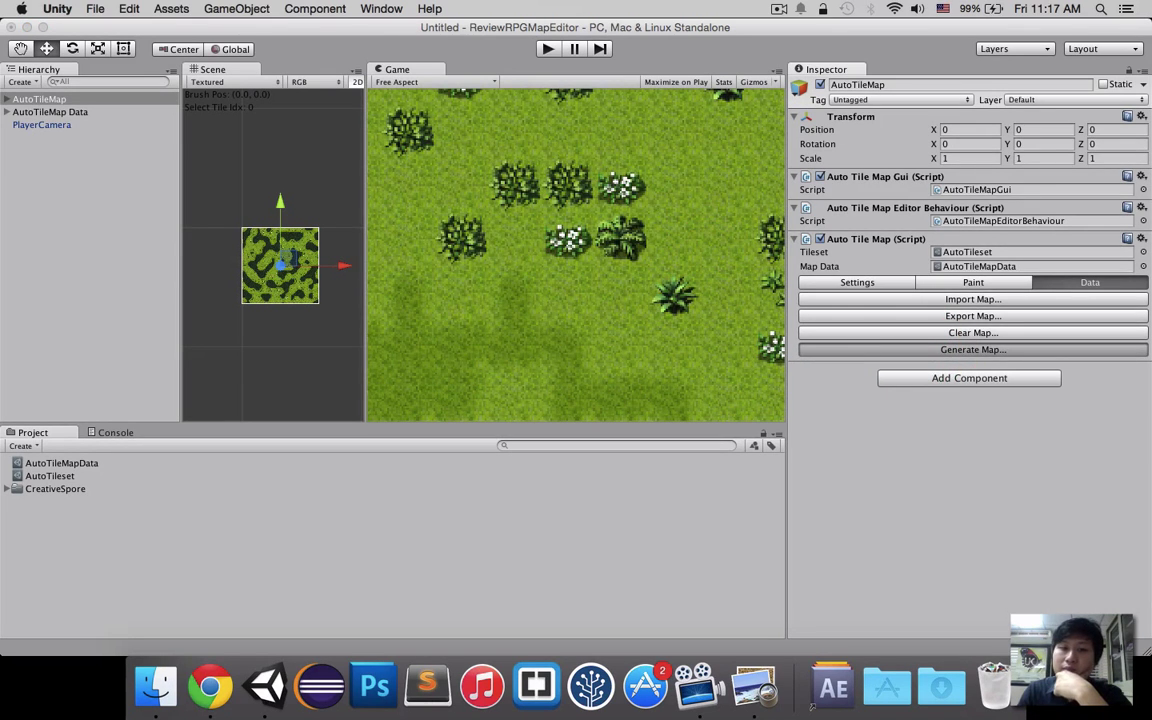
scroll(353, 226, "down", 3)
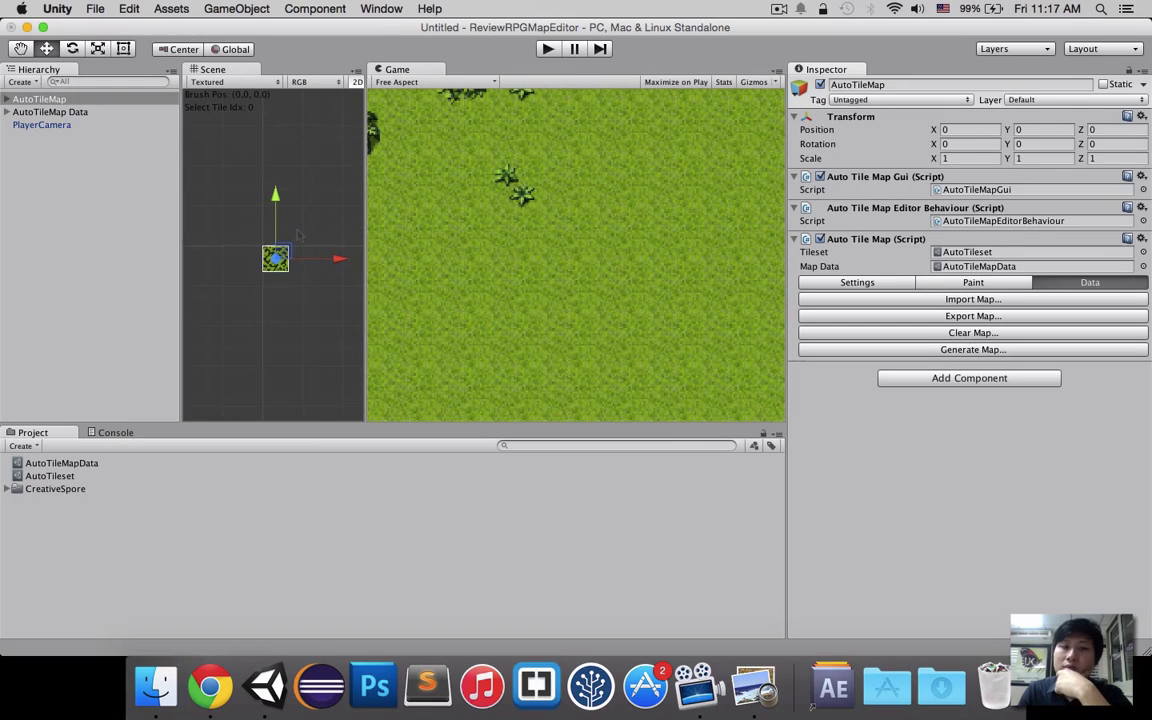
scroll(353, 226, "up", 3)
scroll(353, 226, "up", 2)
scroll(280, 280, "up", 1)
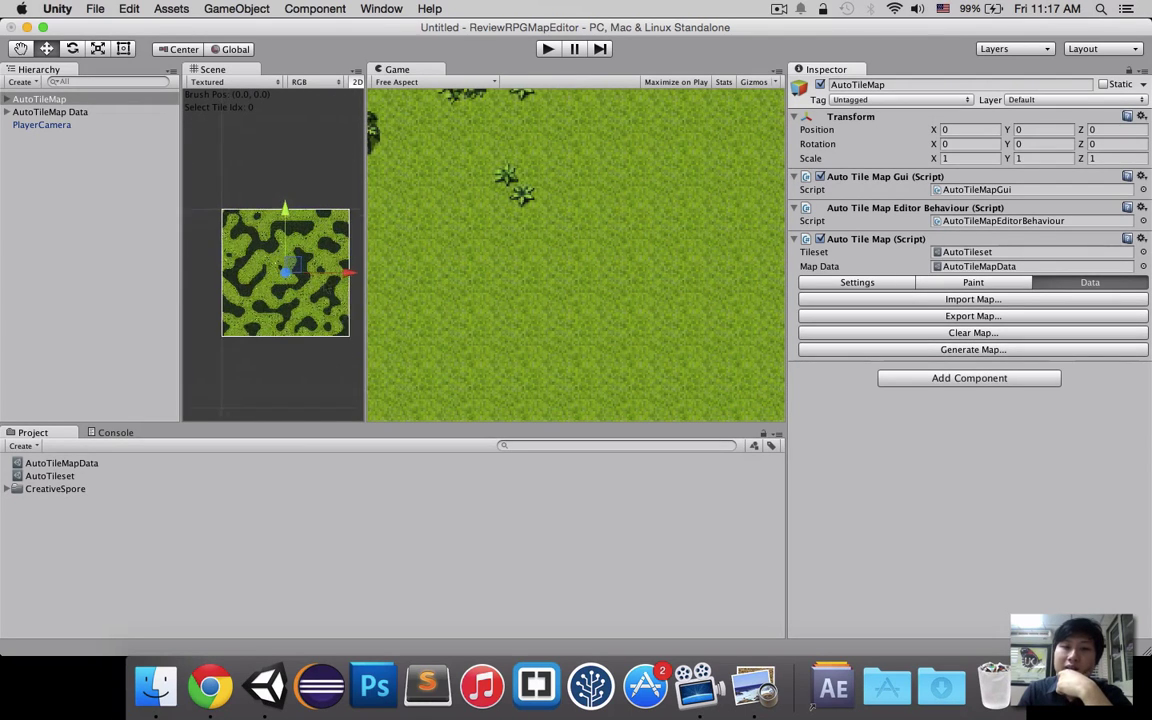
scroll(280, 280, "up", 1)
scroll(280, 280, "up", 1)
scroll(280, 280, "up", 1)
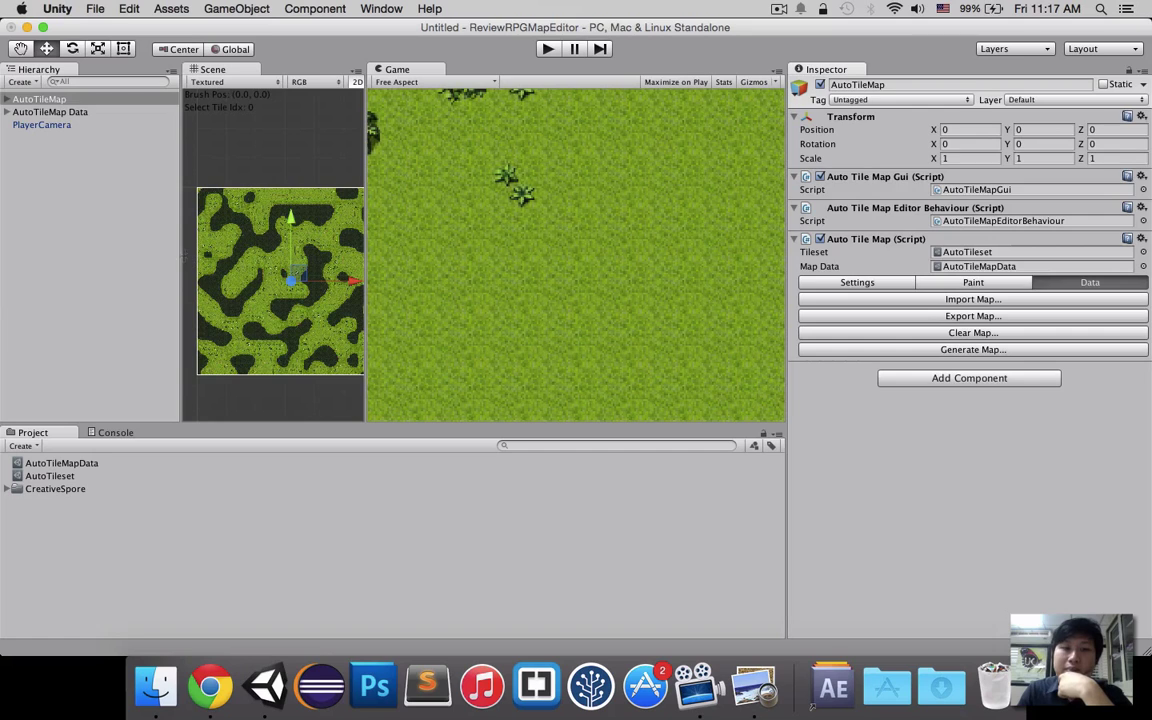
Step: Clear the selection, widen the Scene view and pan across the new tile map
left_click(100, 257)
left_click_drag(366, 255, 538, 255)
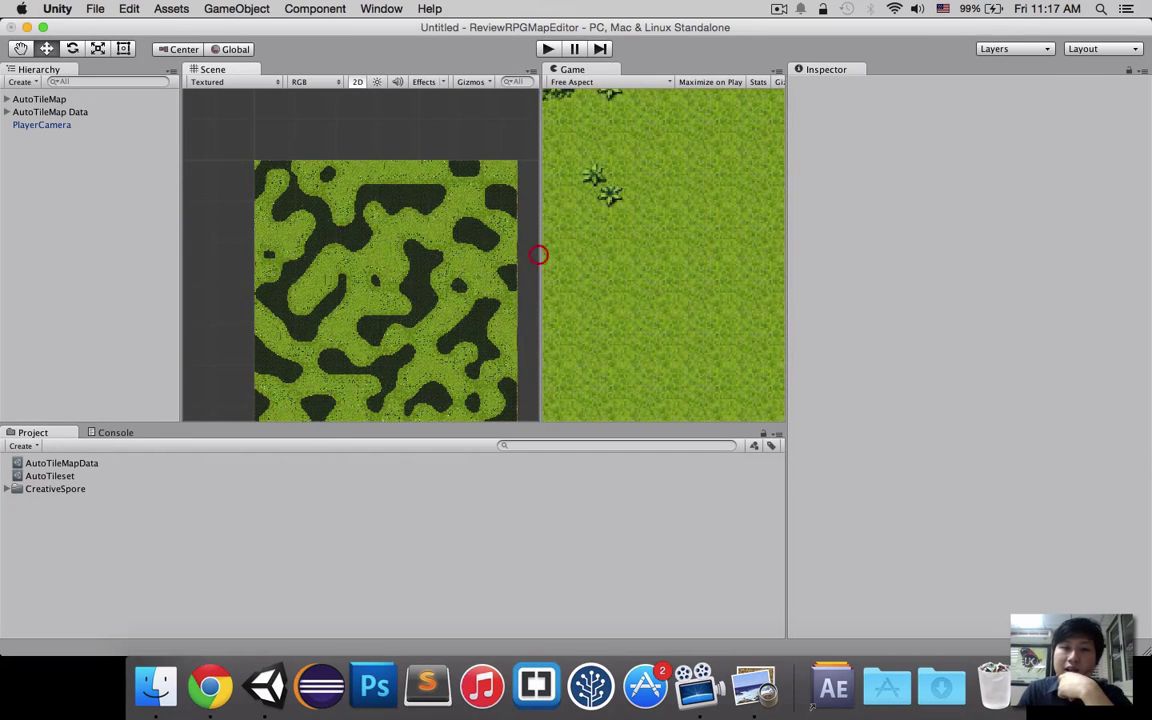
middle_click_drag(538, 255, 432, 206)
mouse_move(334, 272)
middle_mouse_down()
mouse_move(394, 206)
mouse_move(356, 137)
middle_mouse_up()
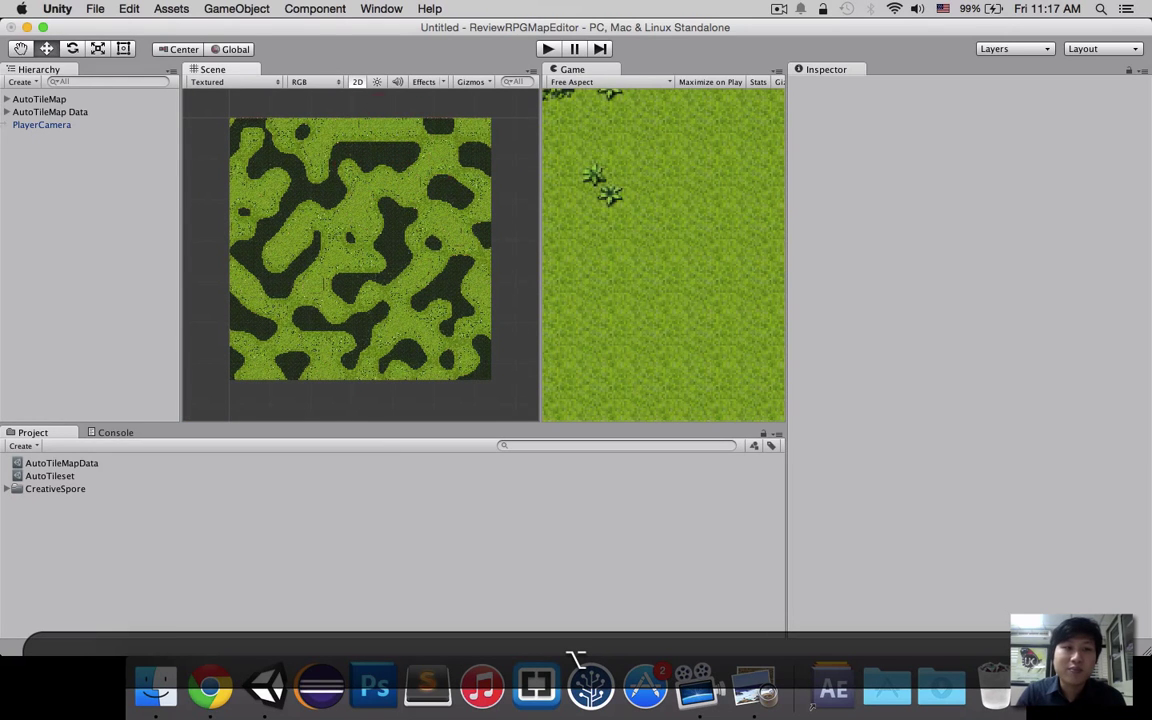
Step: Inspect PlayerCamera, AutoTileMap Data and AutoTileMap settings in the Inspector
left_click(35, 125)
left_click(52, 111)
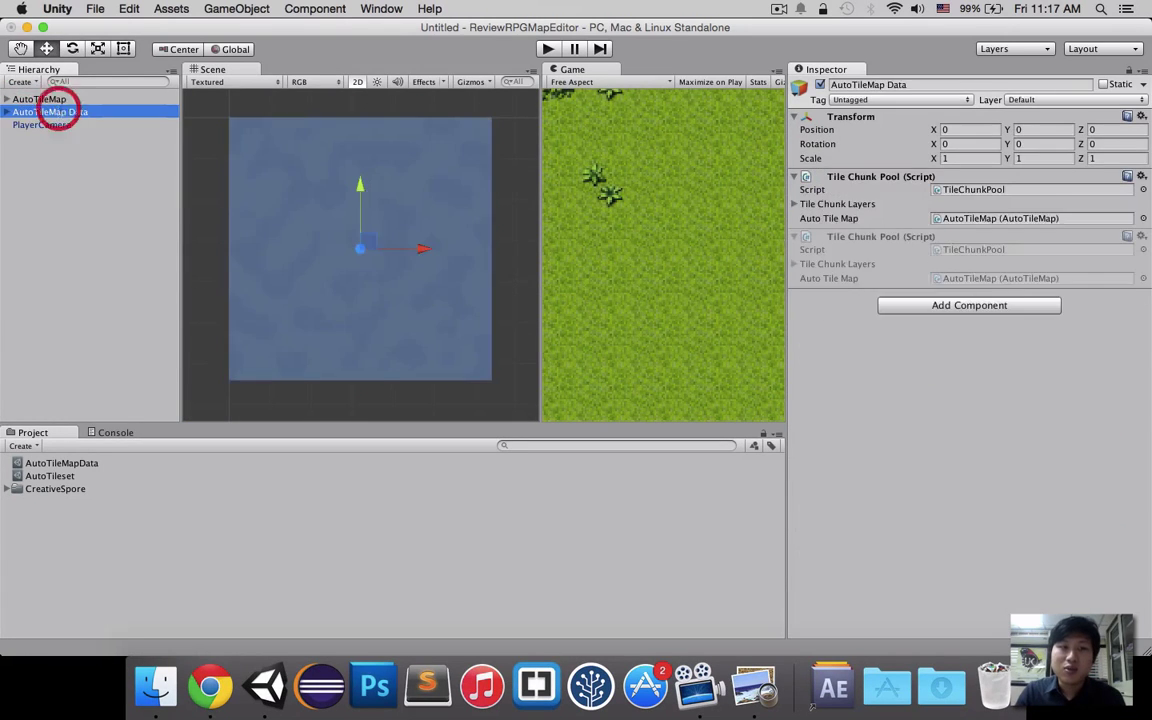
left_click(50, 100)
left_click(52, 111)
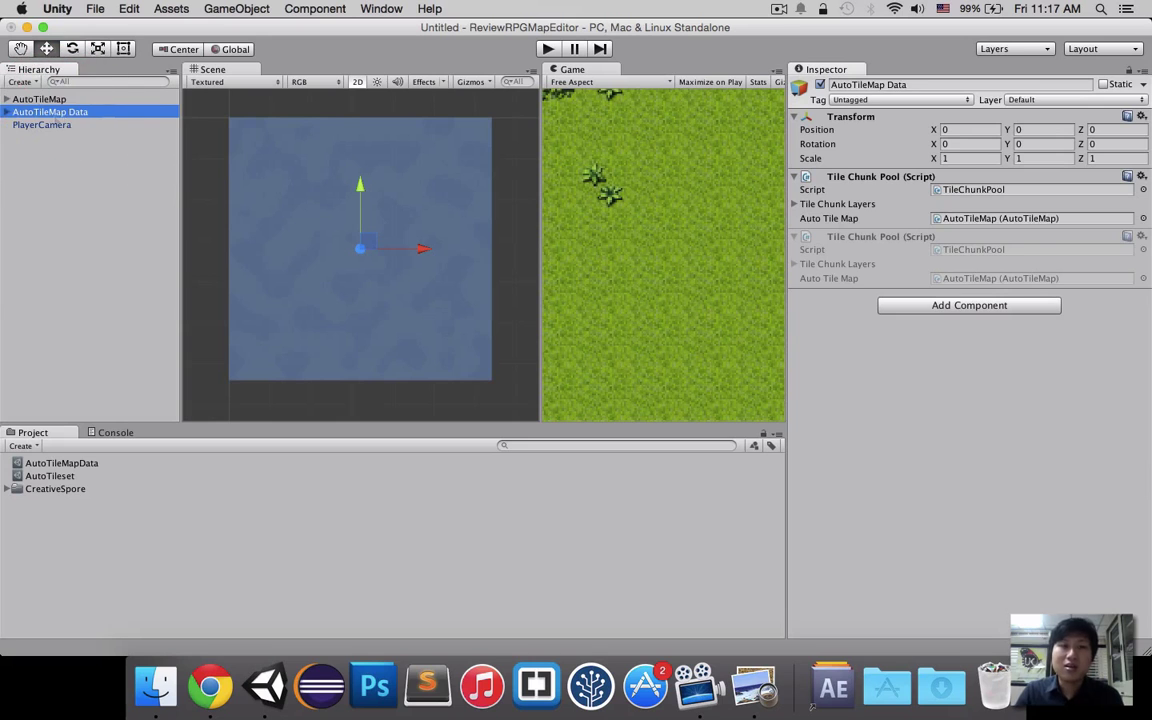
left_click(55, 124)
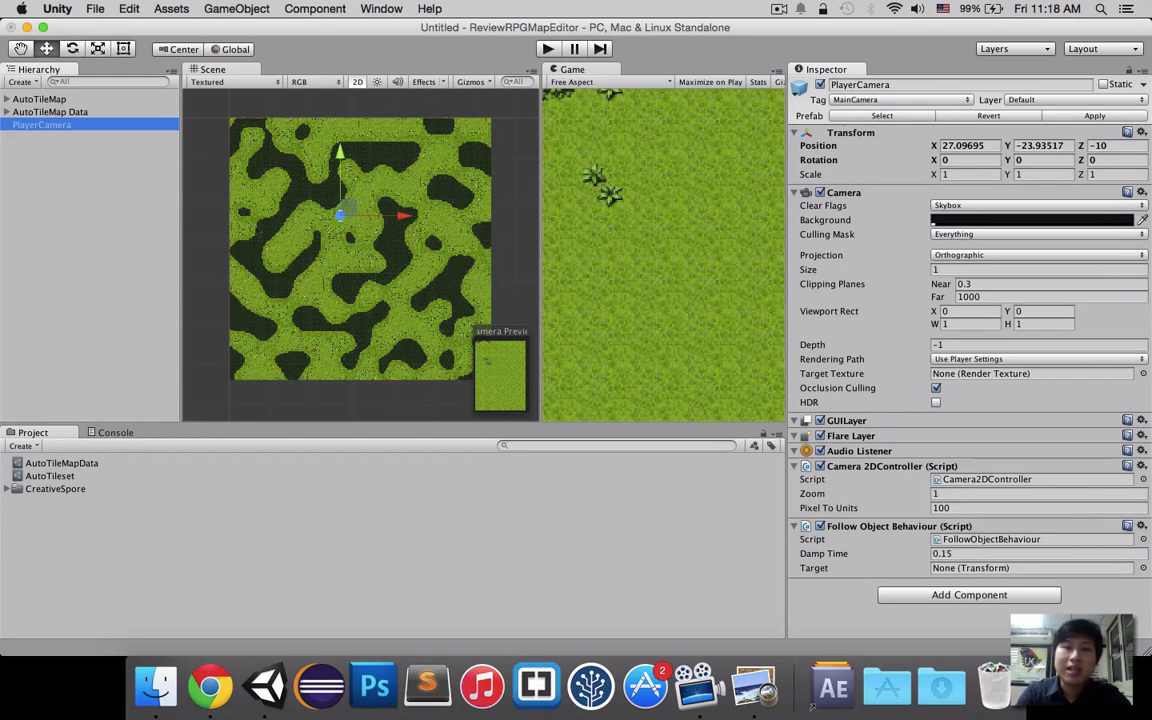
Step: Expand the CreativeSpore folder and navigate to the Samples Scenes folder
left_click(7, 488, "alt")
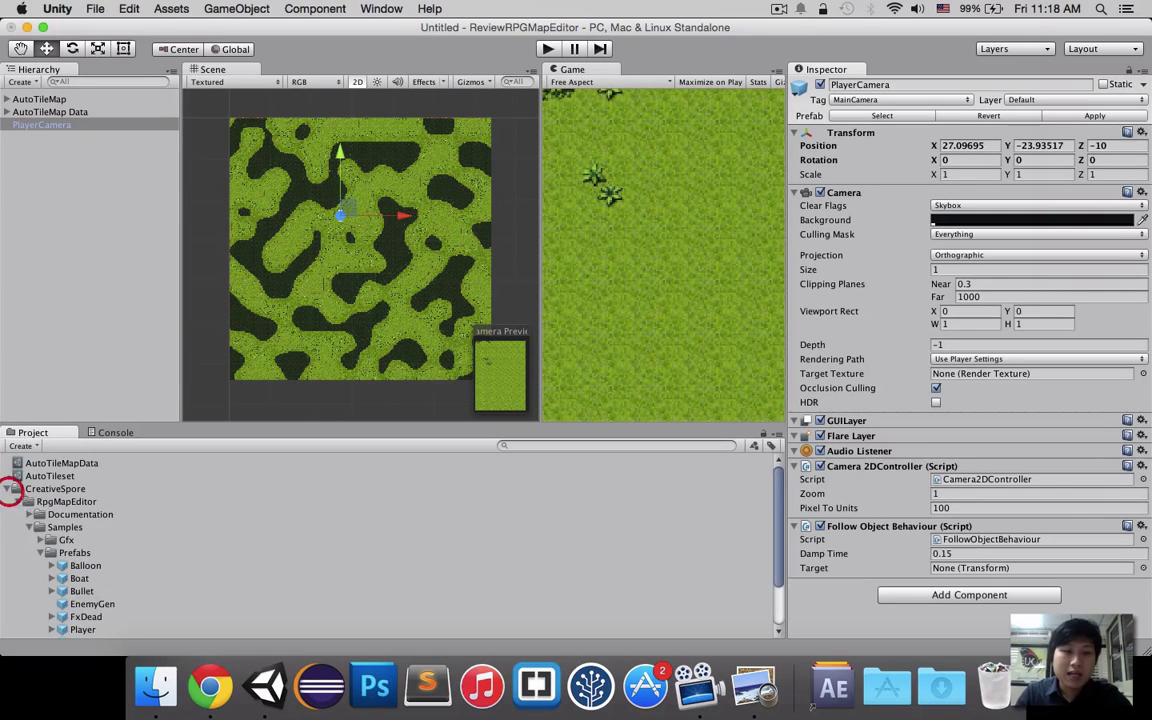
scroll(60, 540, "down", 3)
left_click(40, 488)
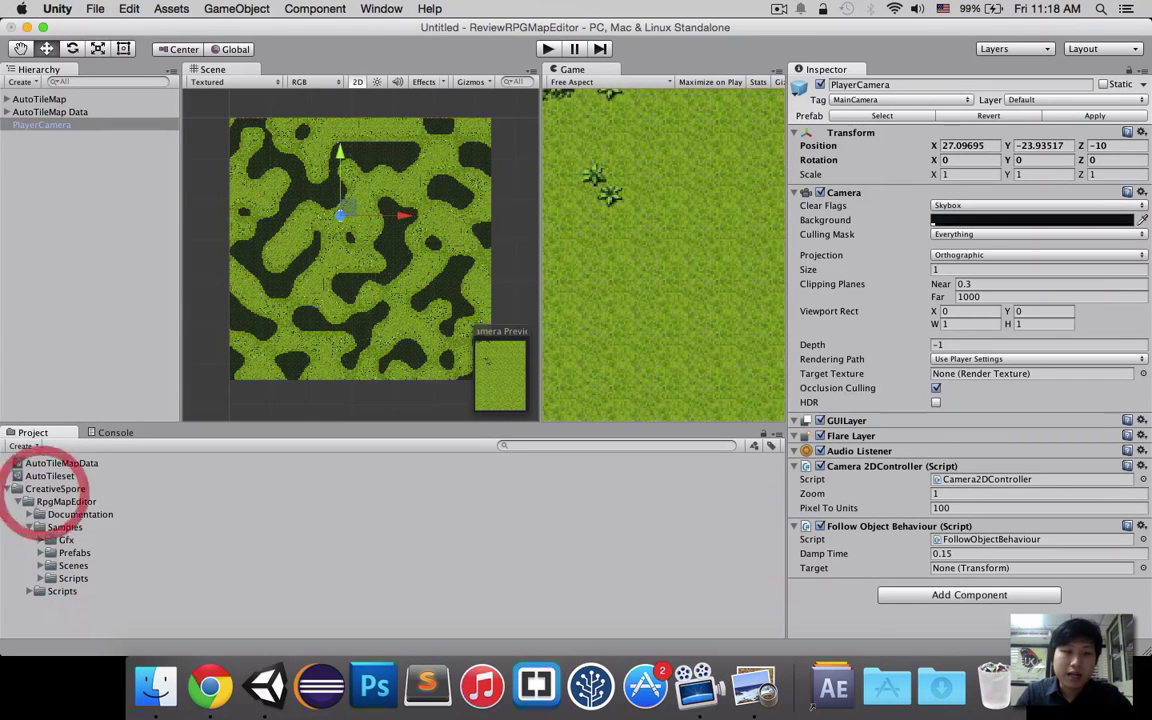
left_click(40, 565)
scroll(104, 560, "down", 3)
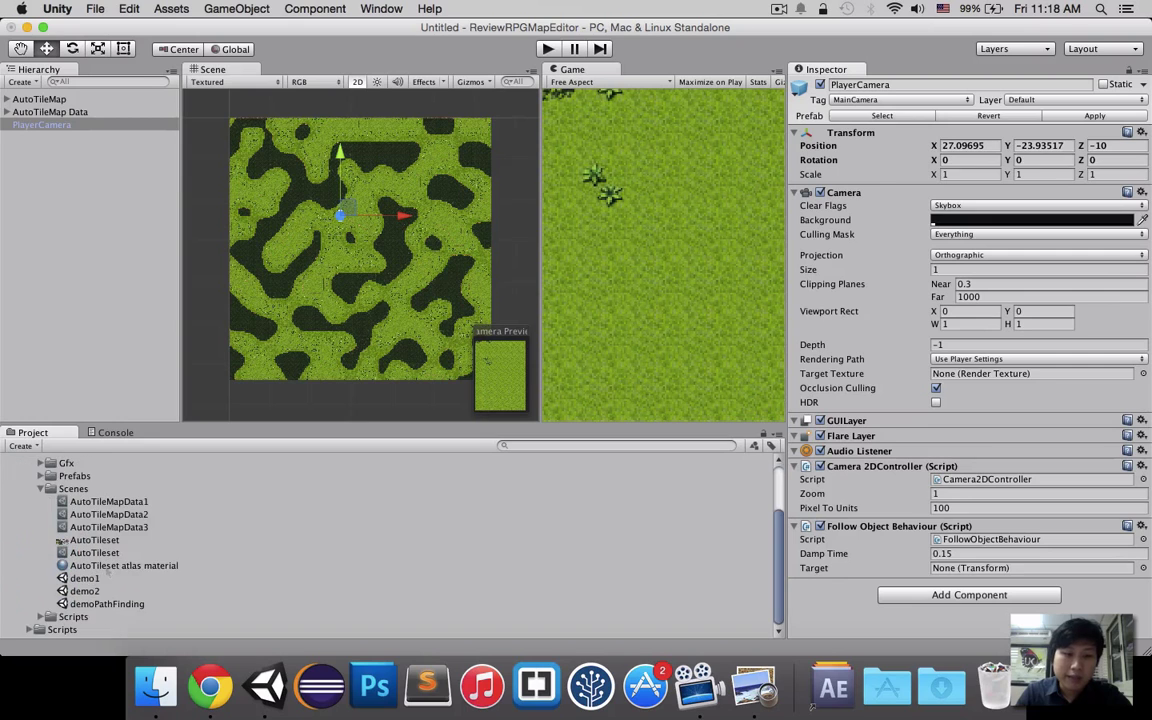
Step: Open demoPathFinding choosing Don't Save, widen the Game view and select PlayerCamera
double_click(103, 604)
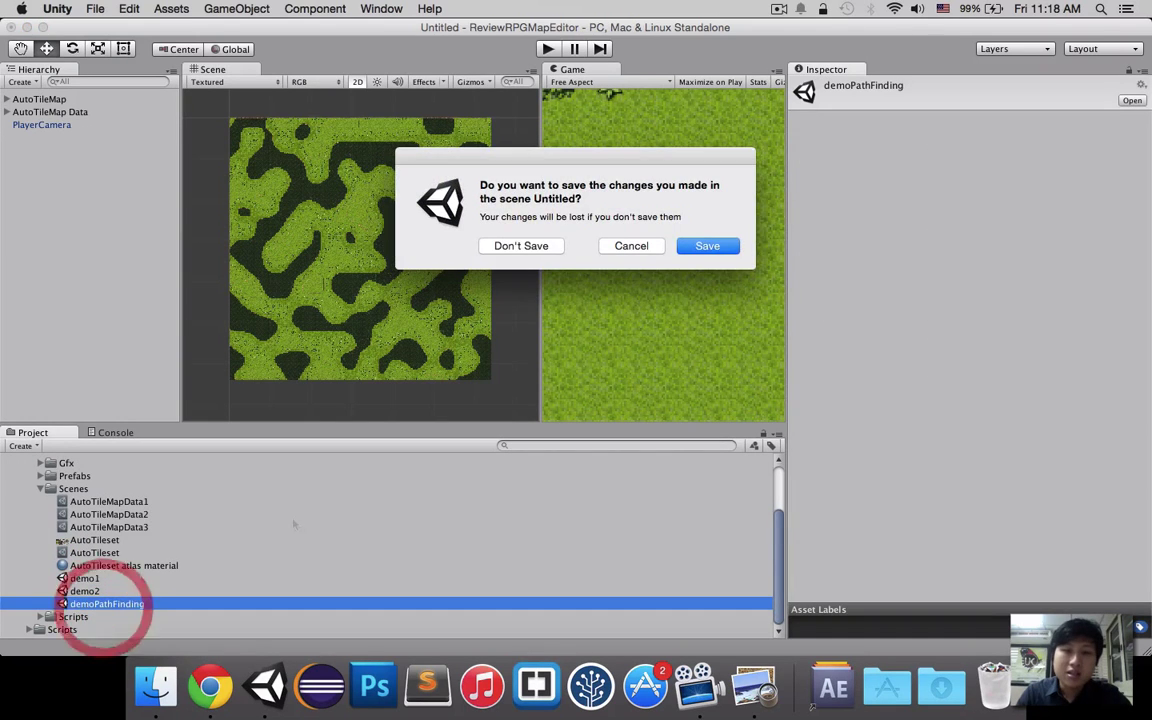
left_click(512, 248)
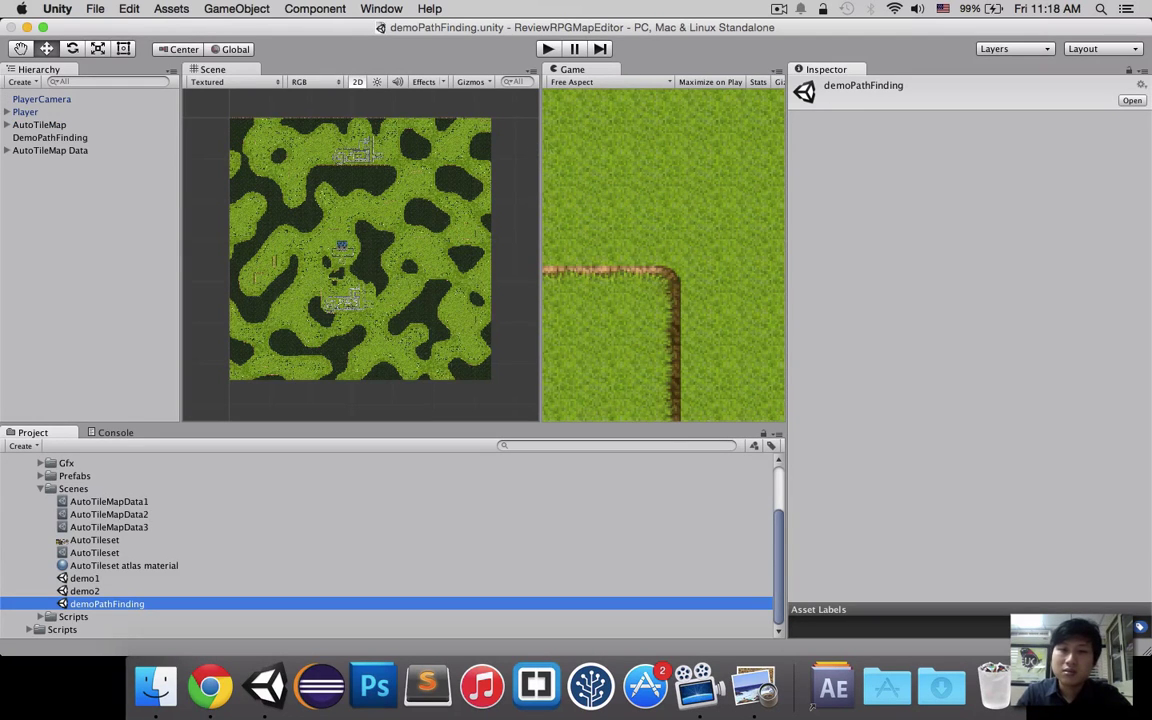
left_click_drag(541, 140, 257, 134)
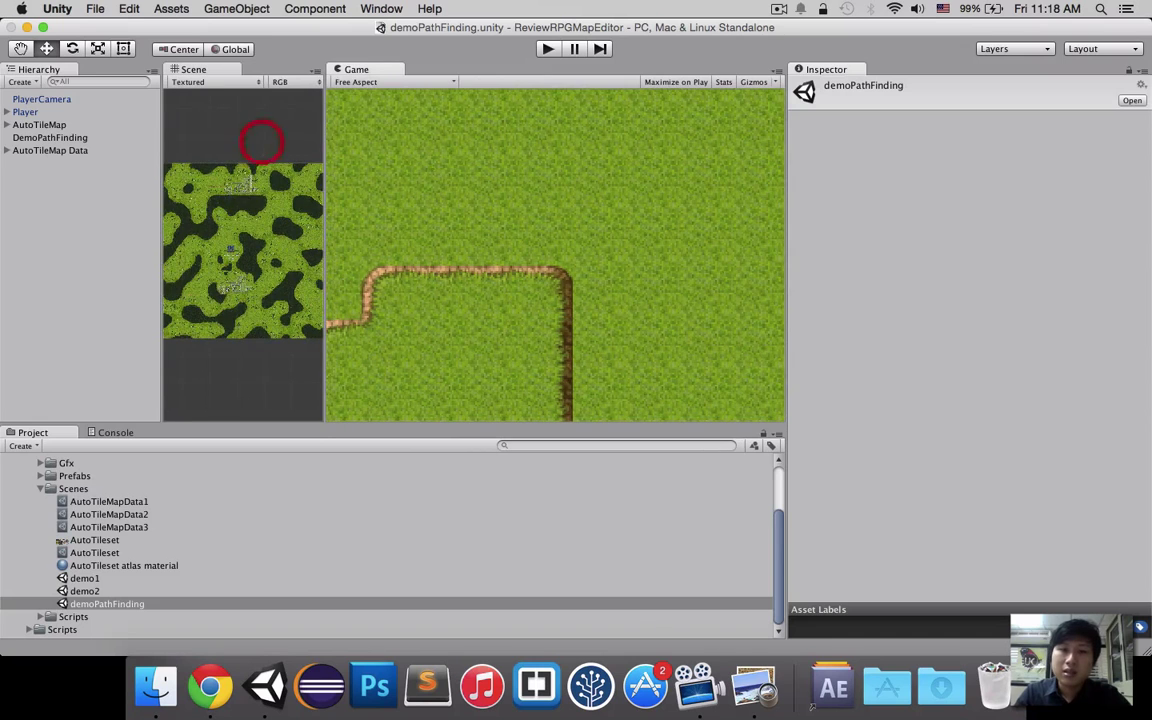
left_click(41, 99)
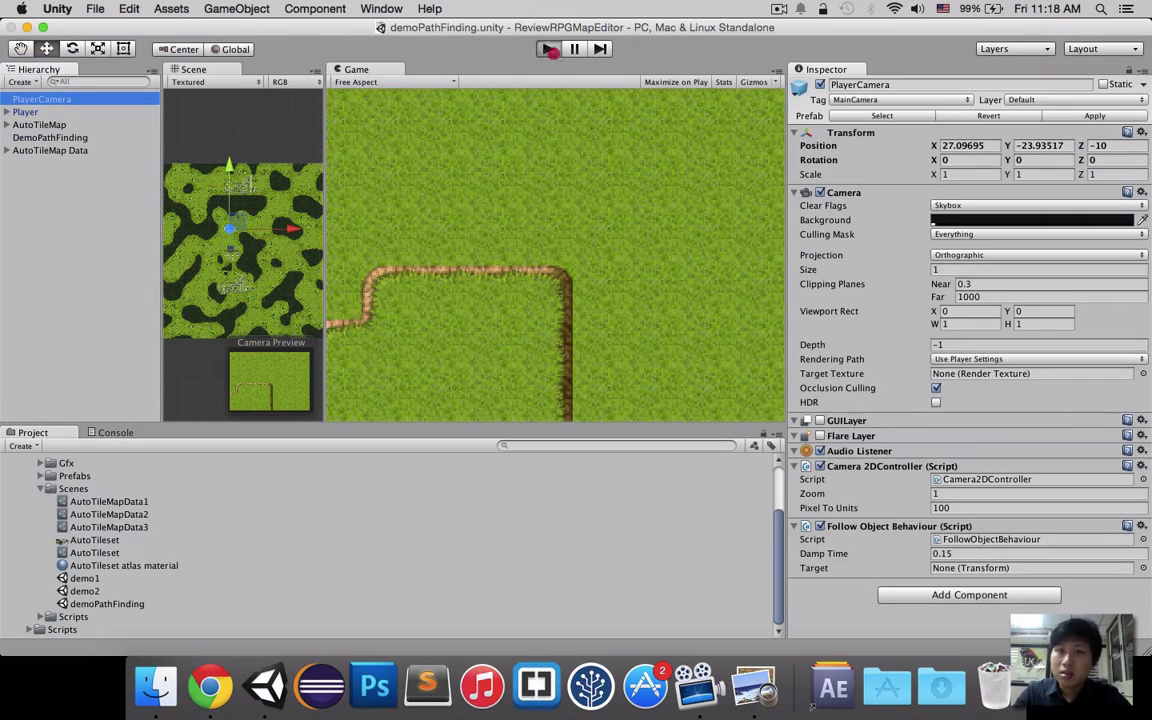
Step: Play the scene and walk the player across the yard up toward the house
left_click(548, 49)
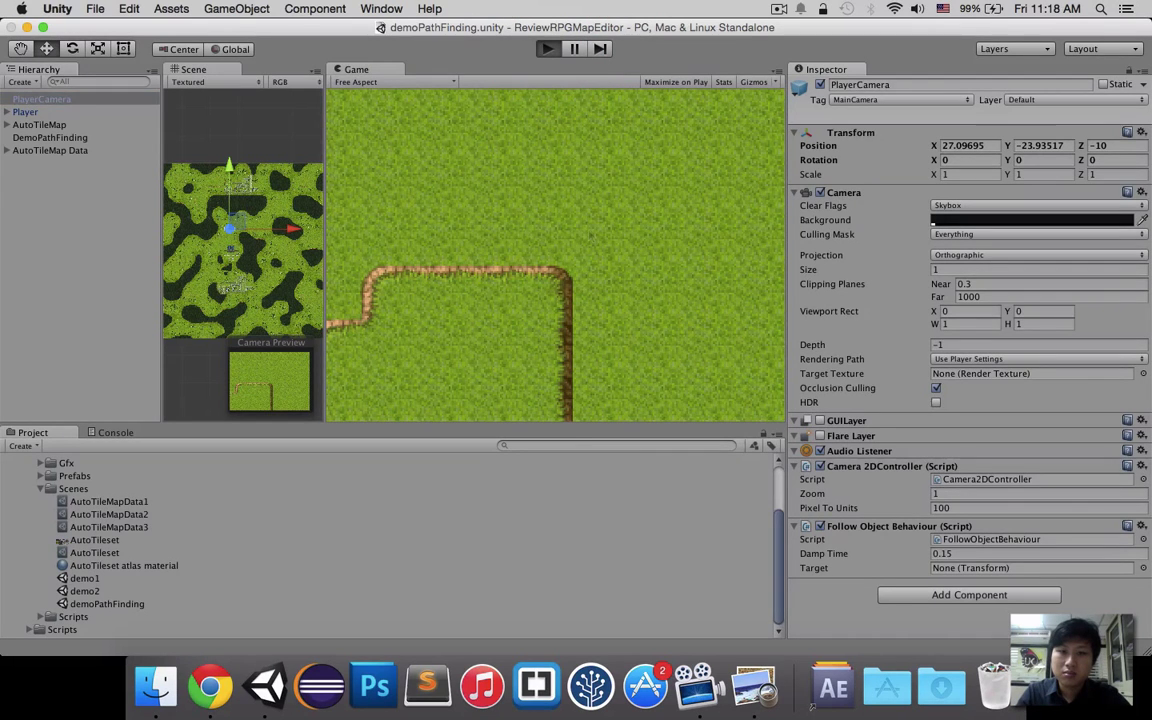
left_click(671, 229)
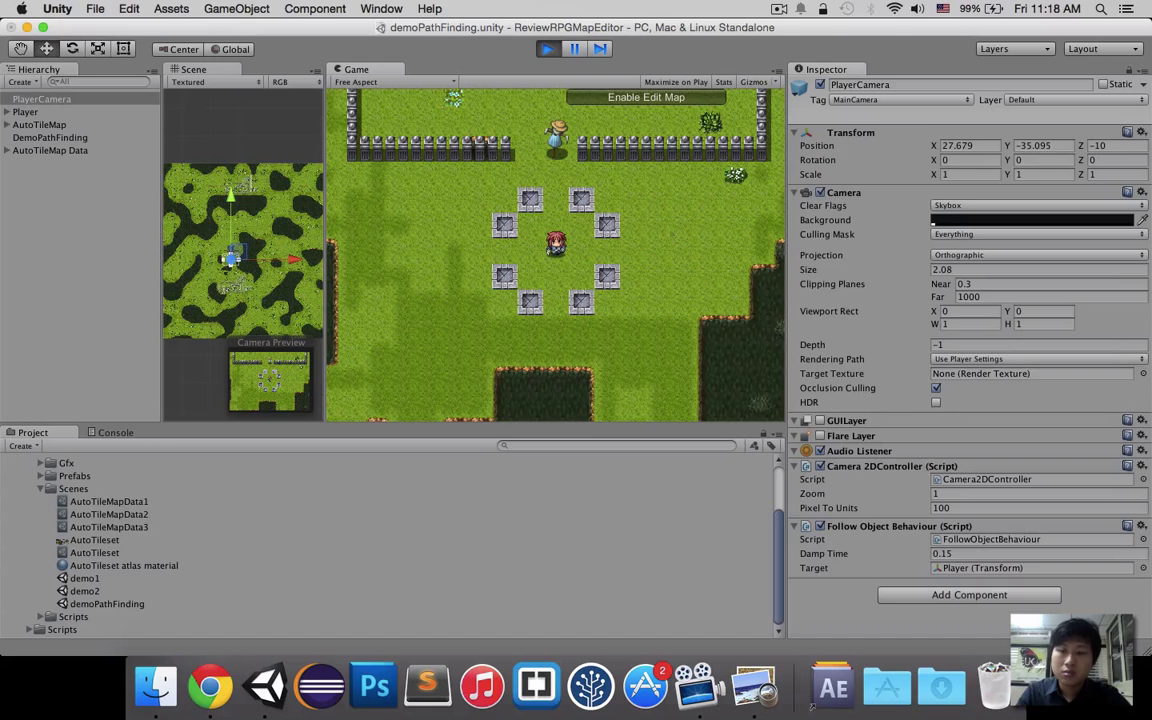
left_click(600, 127)
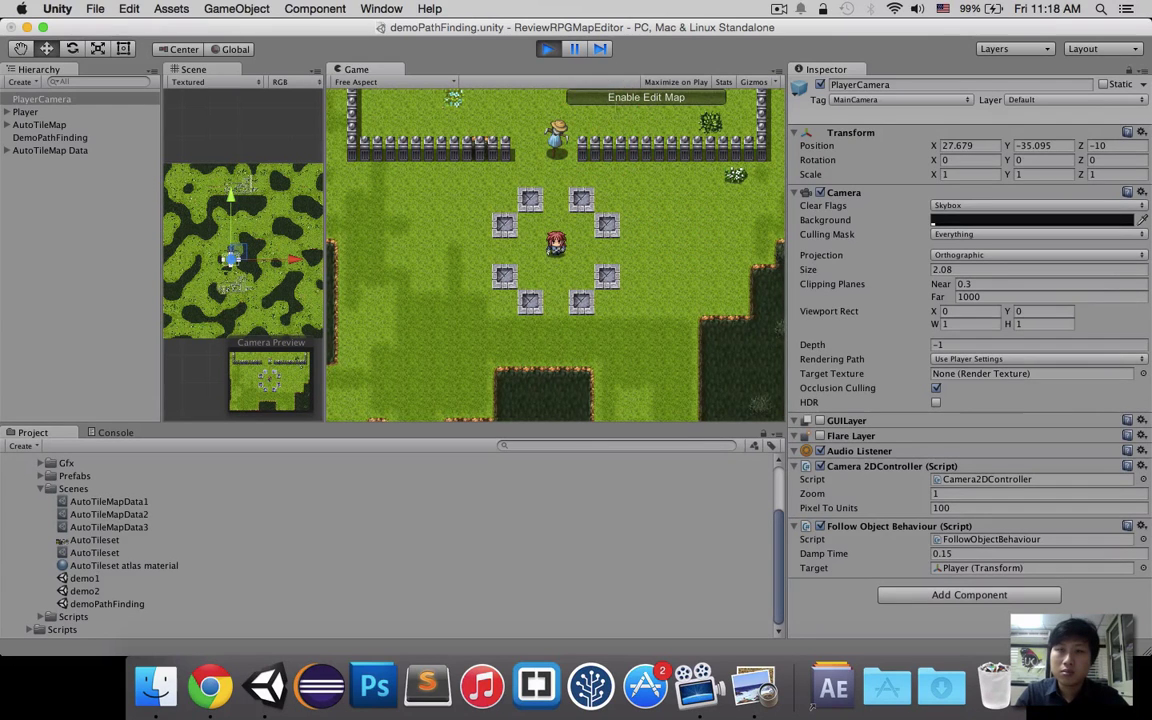
left_click(648, 119)
left_click(649, 120)
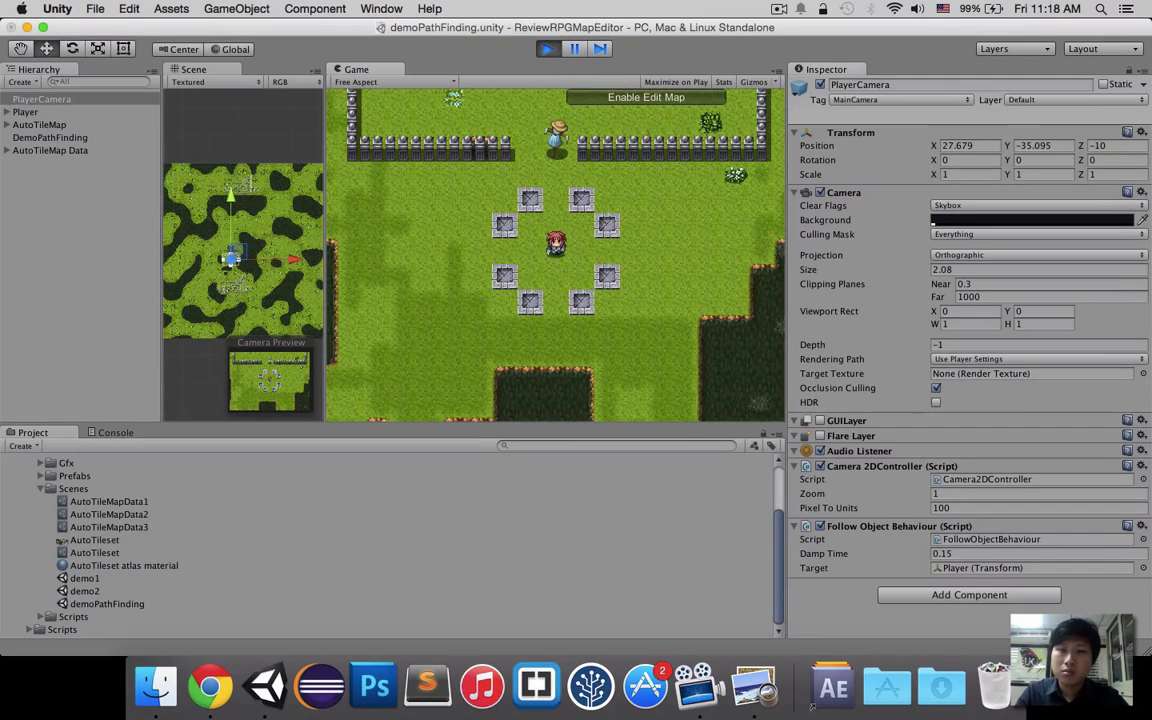
left_click(645, 122)
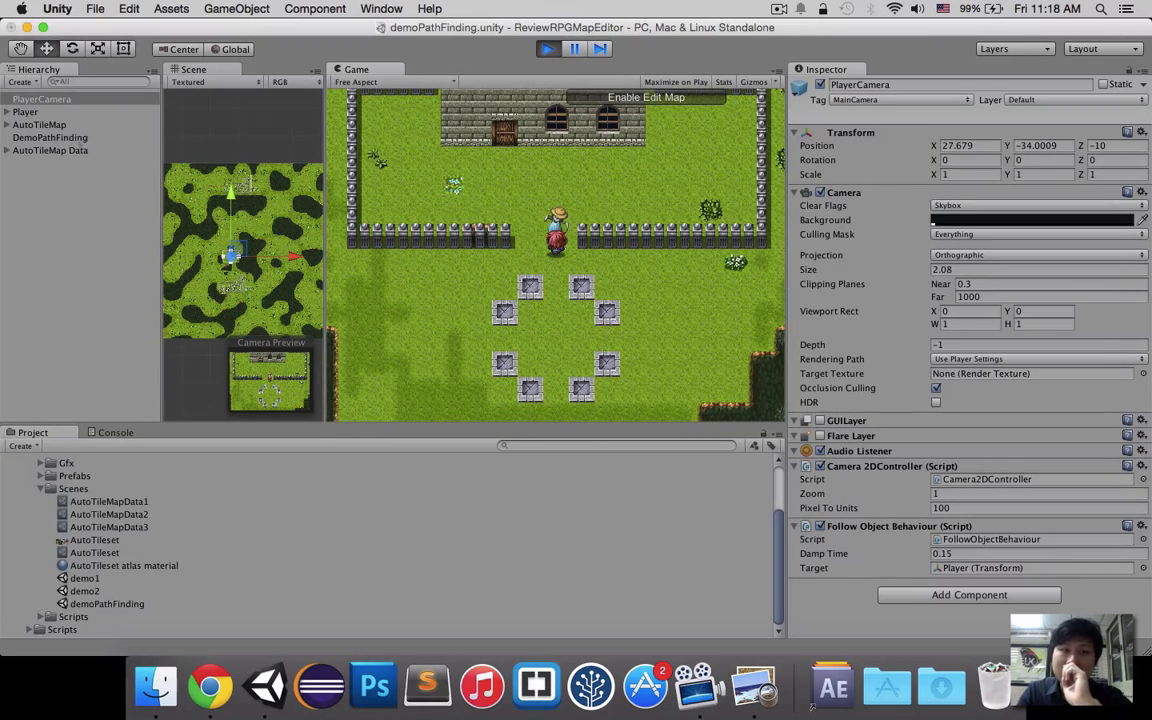
Step: Check the DemoPathFinding object's settings and set walk targets near the top of the map
left_click(62, 137)
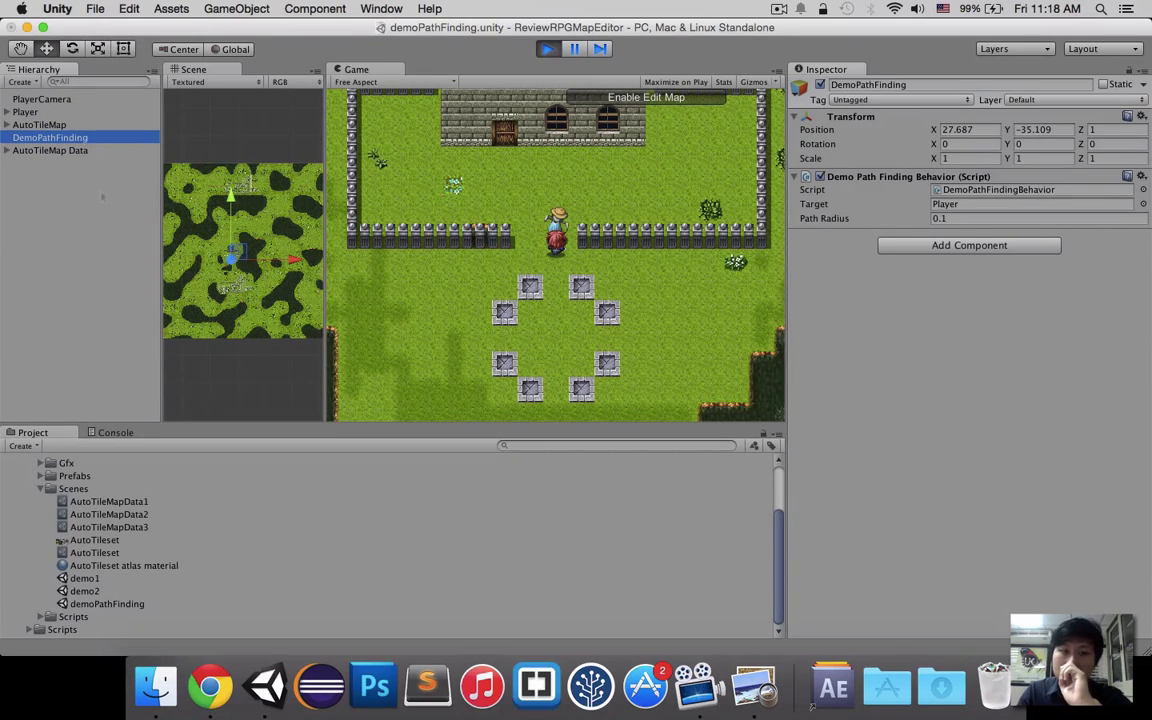
left_click(540, 180)
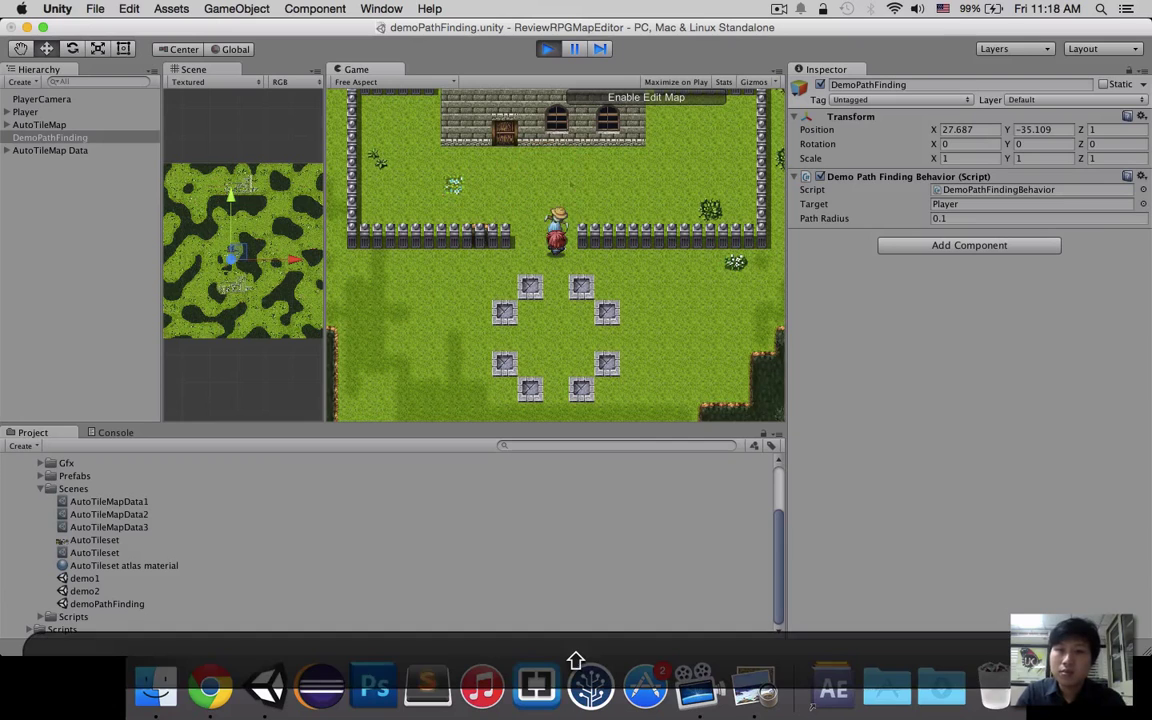
left_click(568, 180)
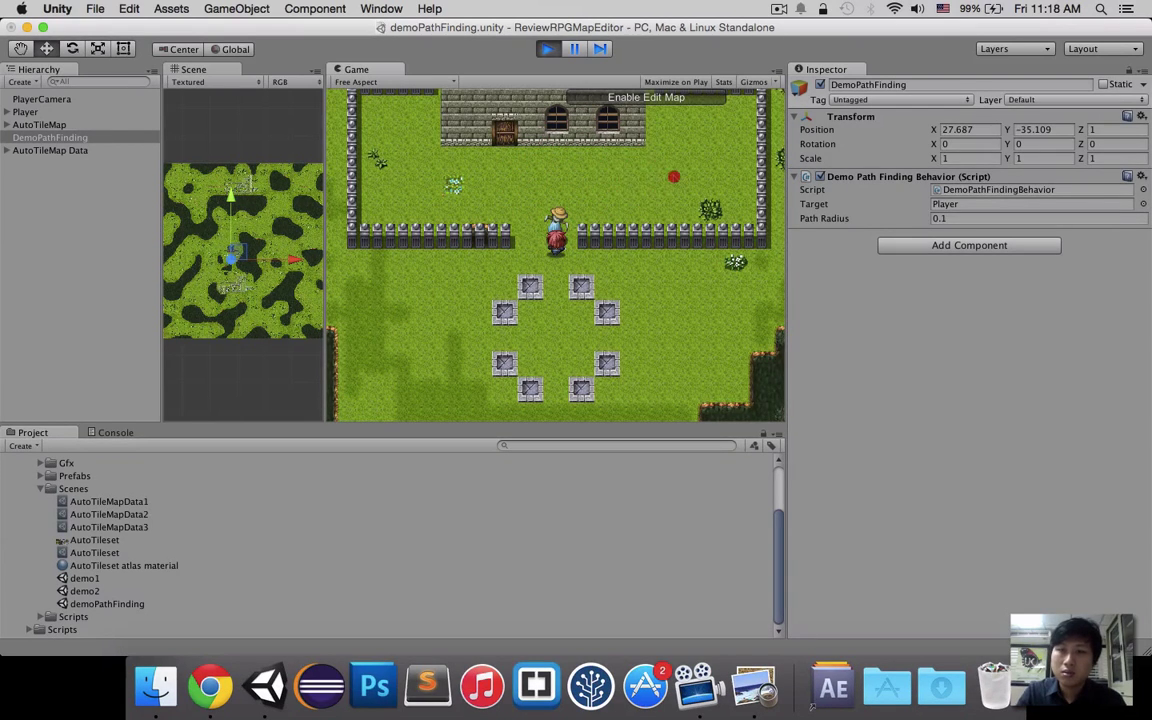
left_click(673, 175)
Step: Bring up the RPG Map Editor Manual in Preview at page 7
left_click(620, 150)
left_click(757, 695)
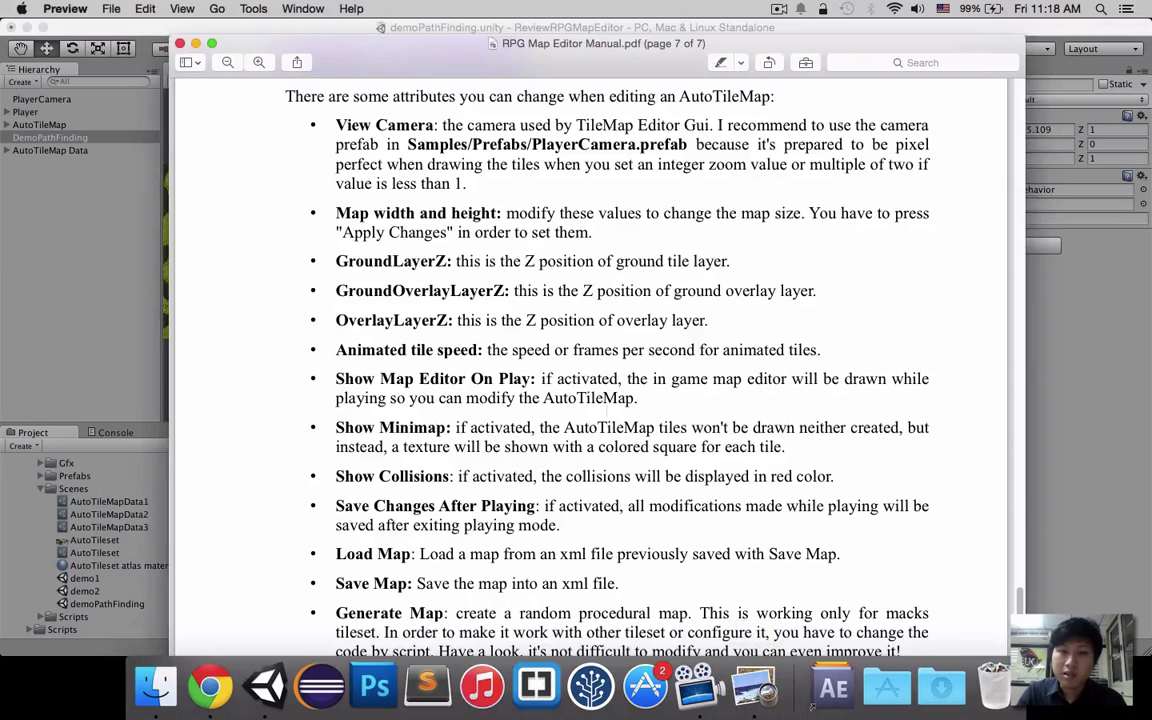
left_click(546, 370)
Step: Scroll the manual back to page 4, then return to Unity and frame DemoPathFinding
scroll(800, 135, "up", 2)
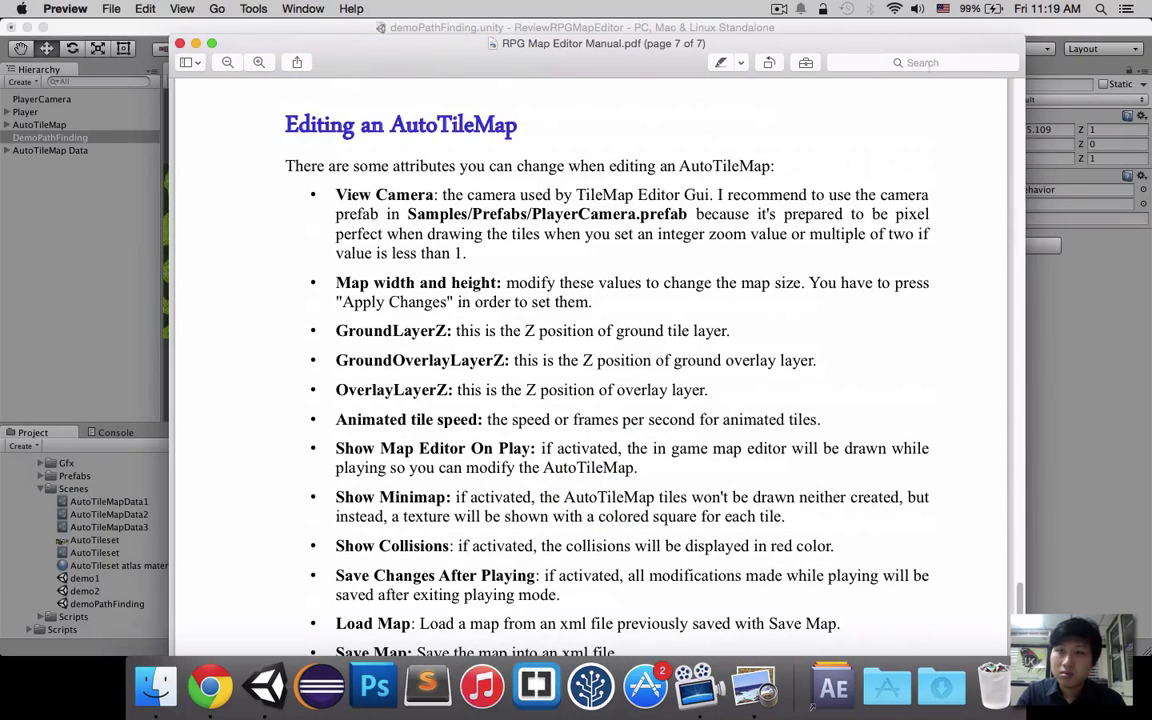
scroll(862, 293, "up", 10)
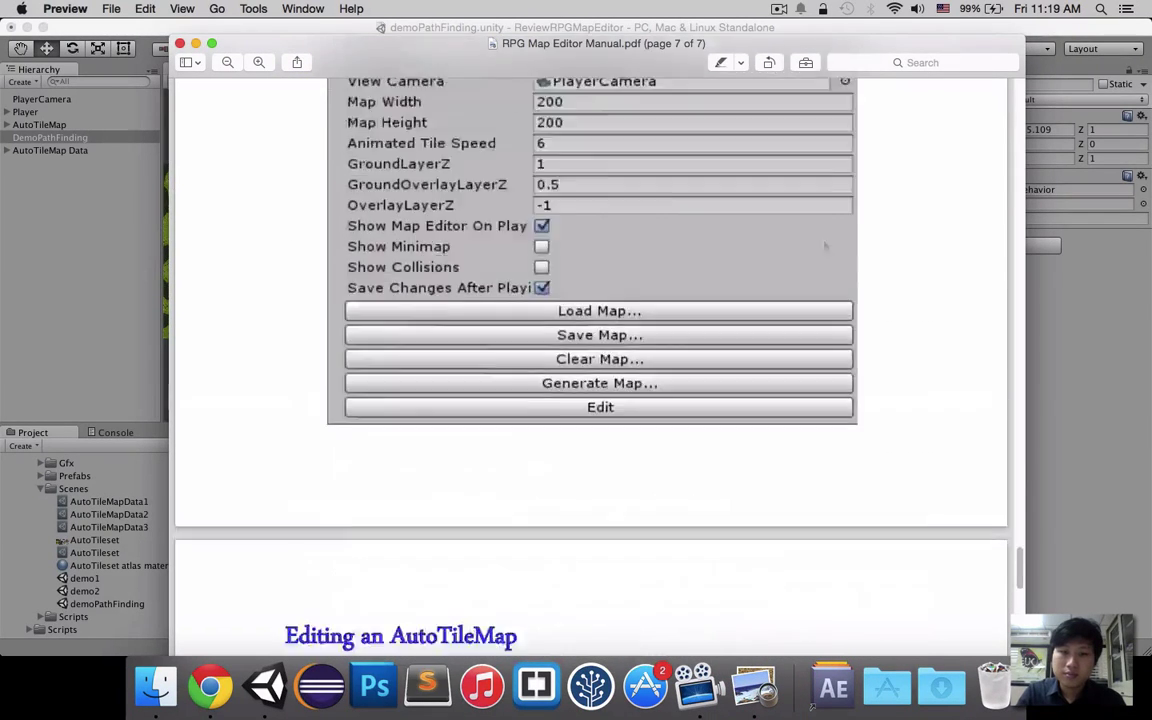
scroll(862, 293, "up", 3)
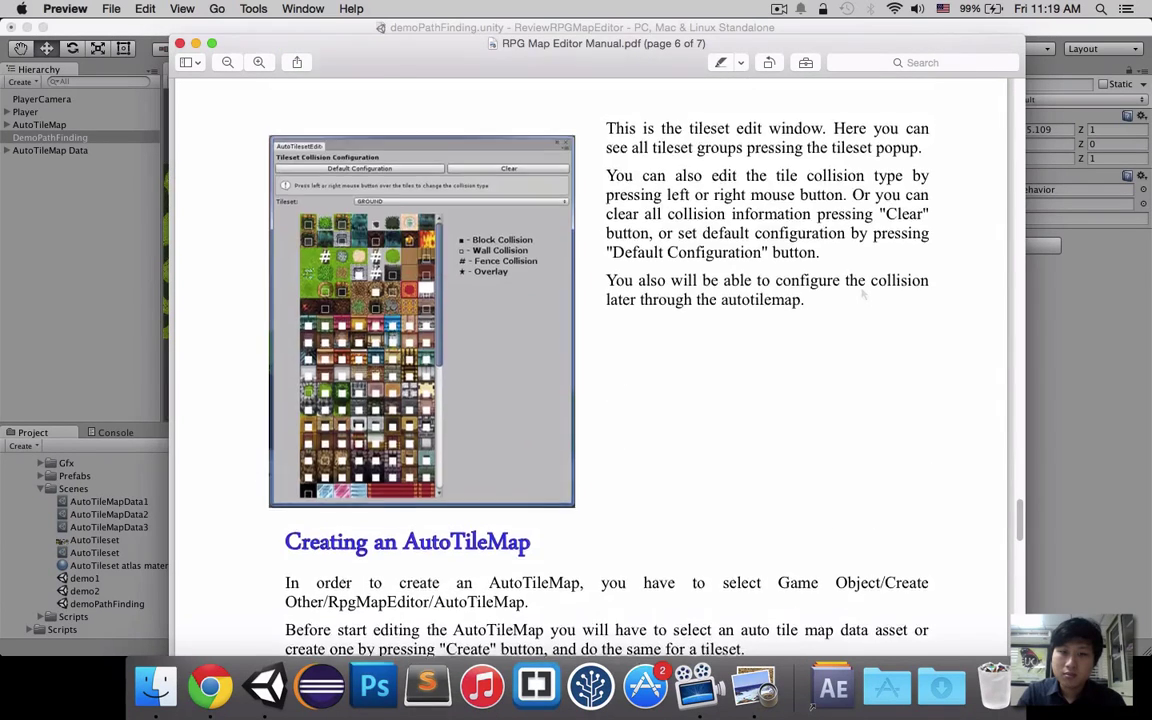
scroll(862, 293, "up", 8)
scroll(766, 289, "up", 10)
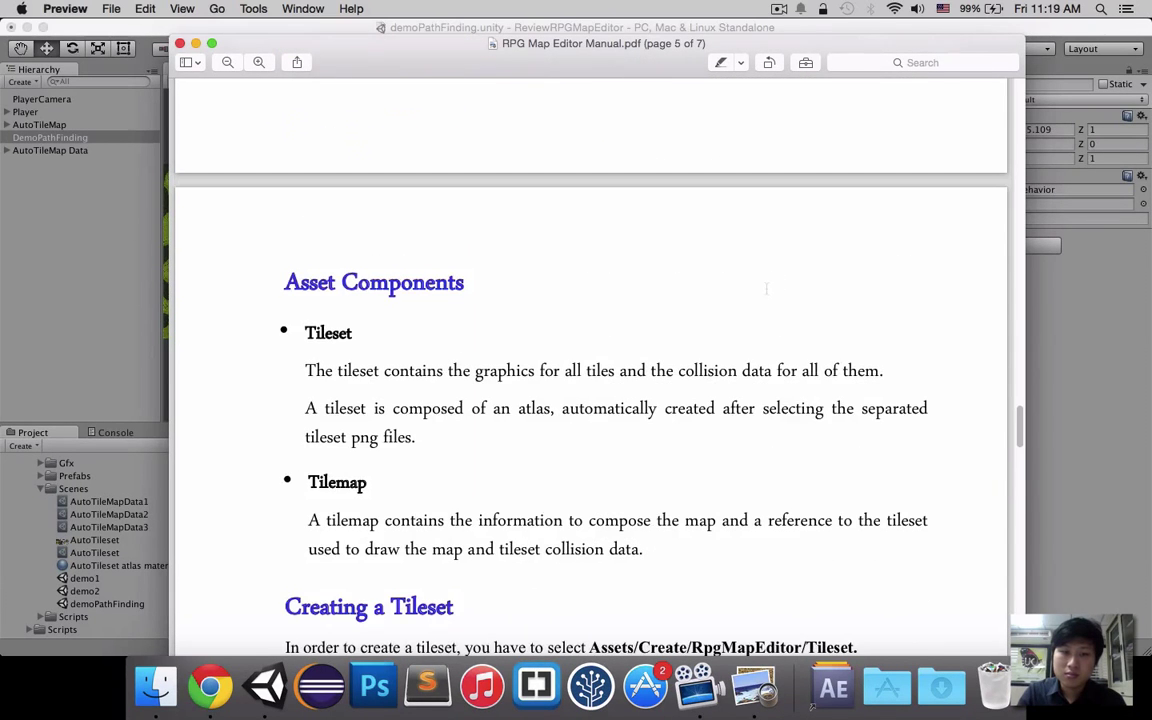
scroll(731, 285, "up", 5)
scroll(731, 285, "up", 5)
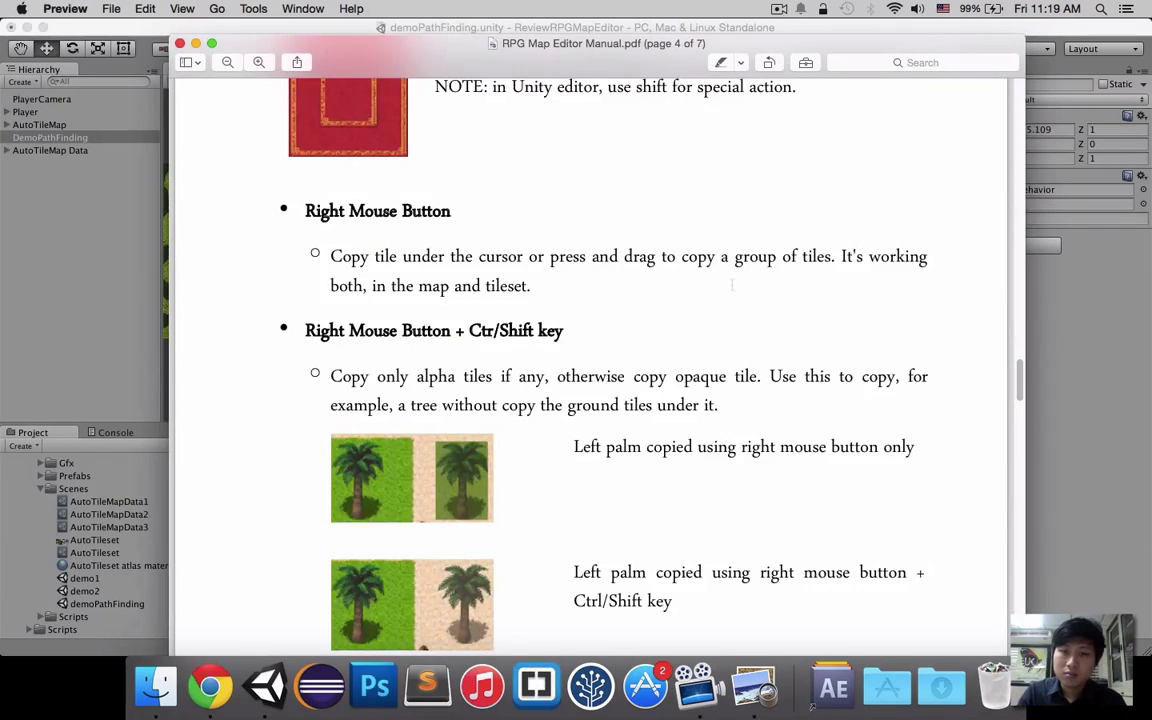
scroll(731, 285, "up", 5)
left_click(10, 216)
double_click(50, 137)
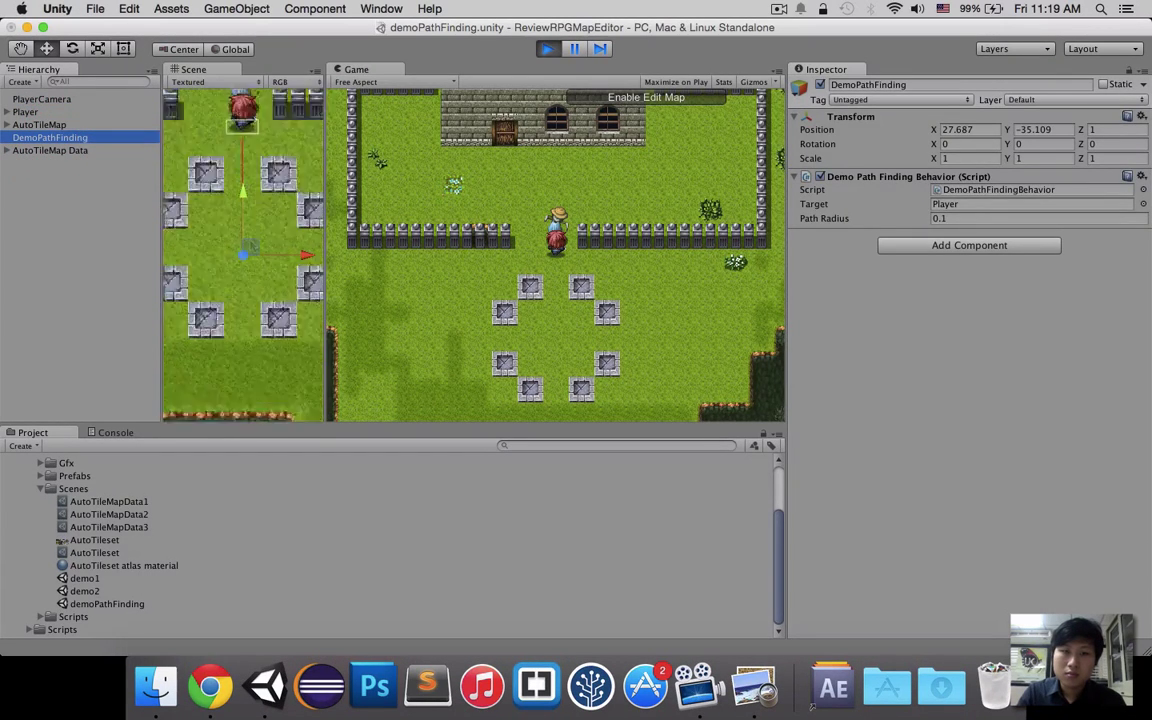
Step: Move the pathfinding target and send the player among the stone blocks
left_click(283, 165)
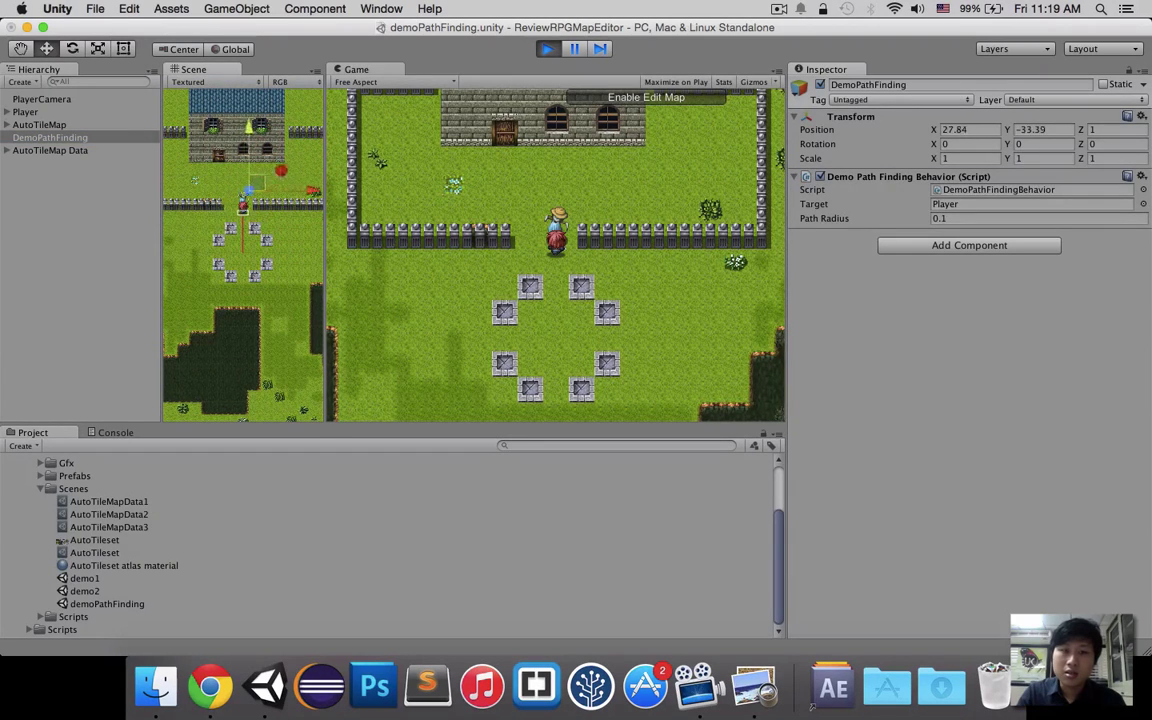
left_click(298, 162)
left_click(501, 327)
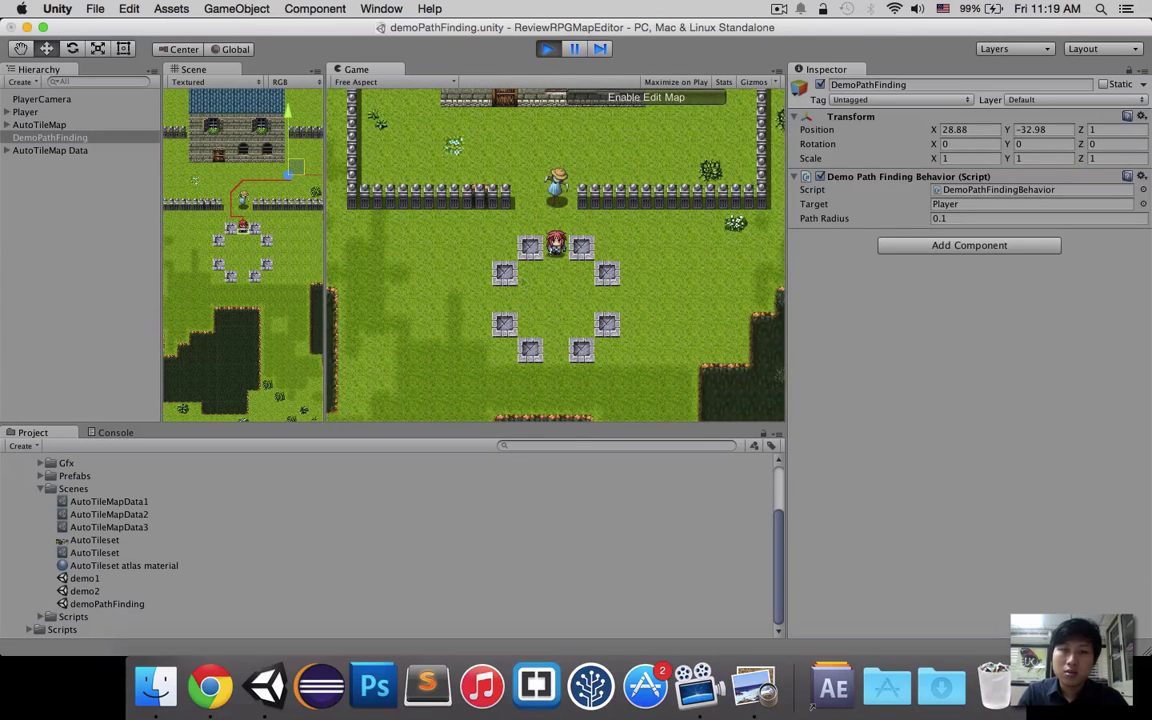
scroll(242, 259, "up", 5)
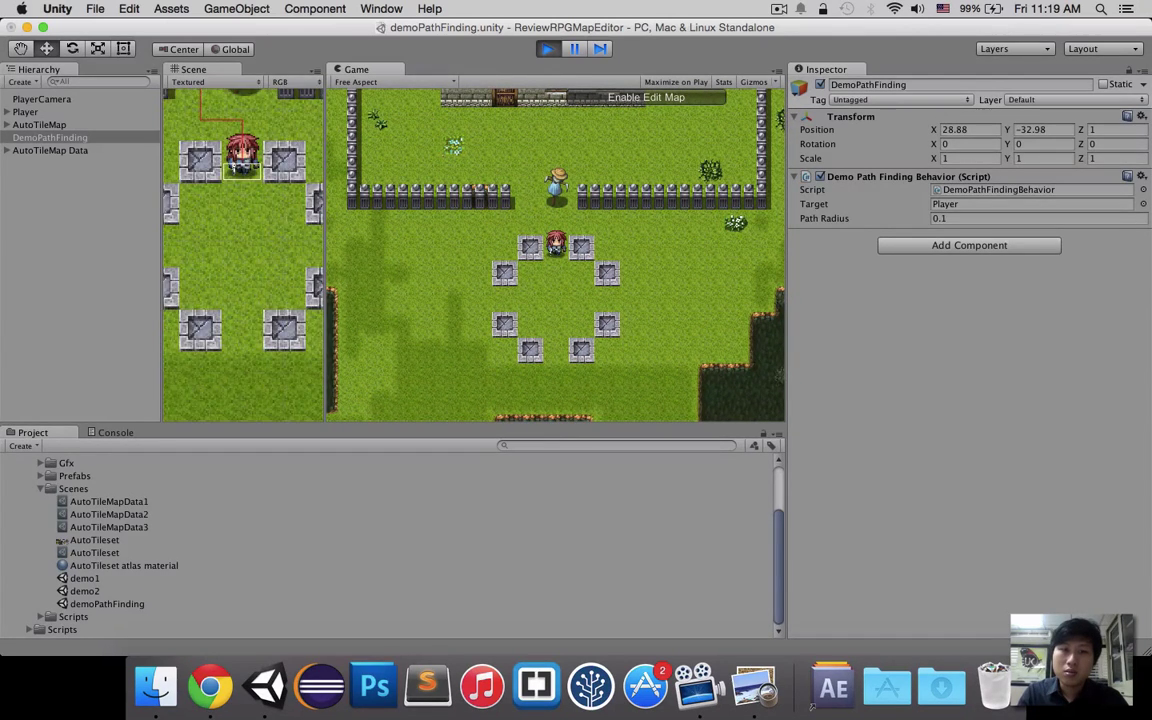
scroll(239, 316, "down", 1)
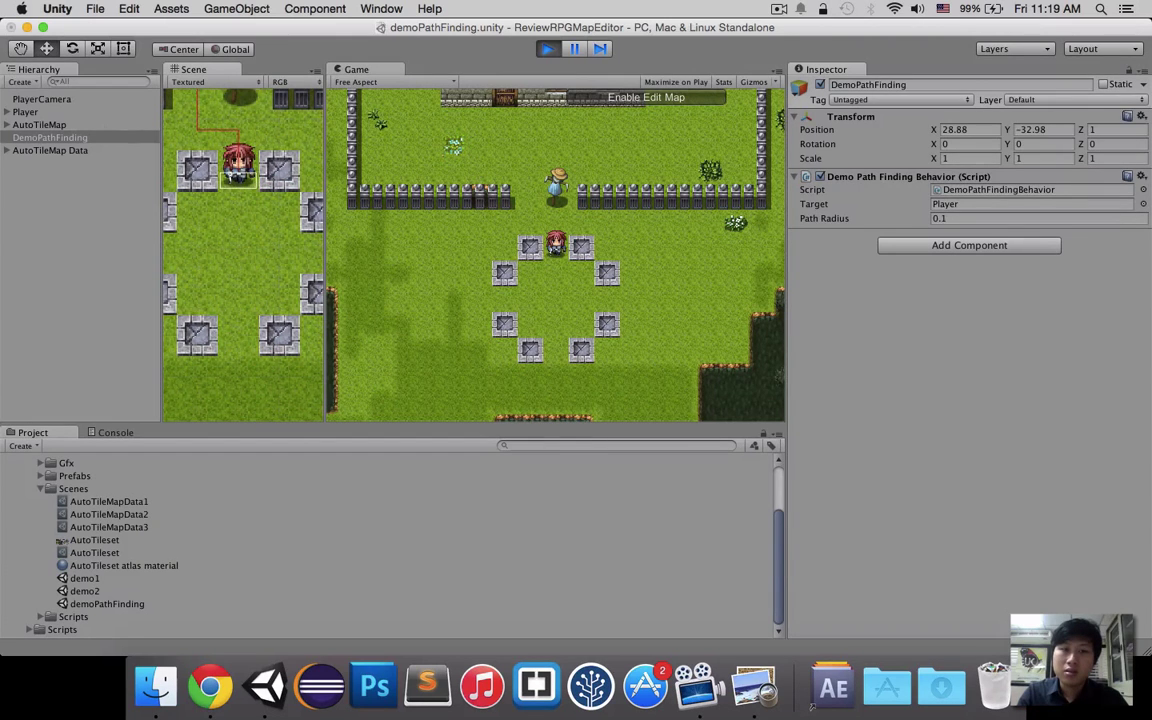
Step: Select Player and scroll through its controller, animation, physics, weapon and sprite components
left_click(30, 111)
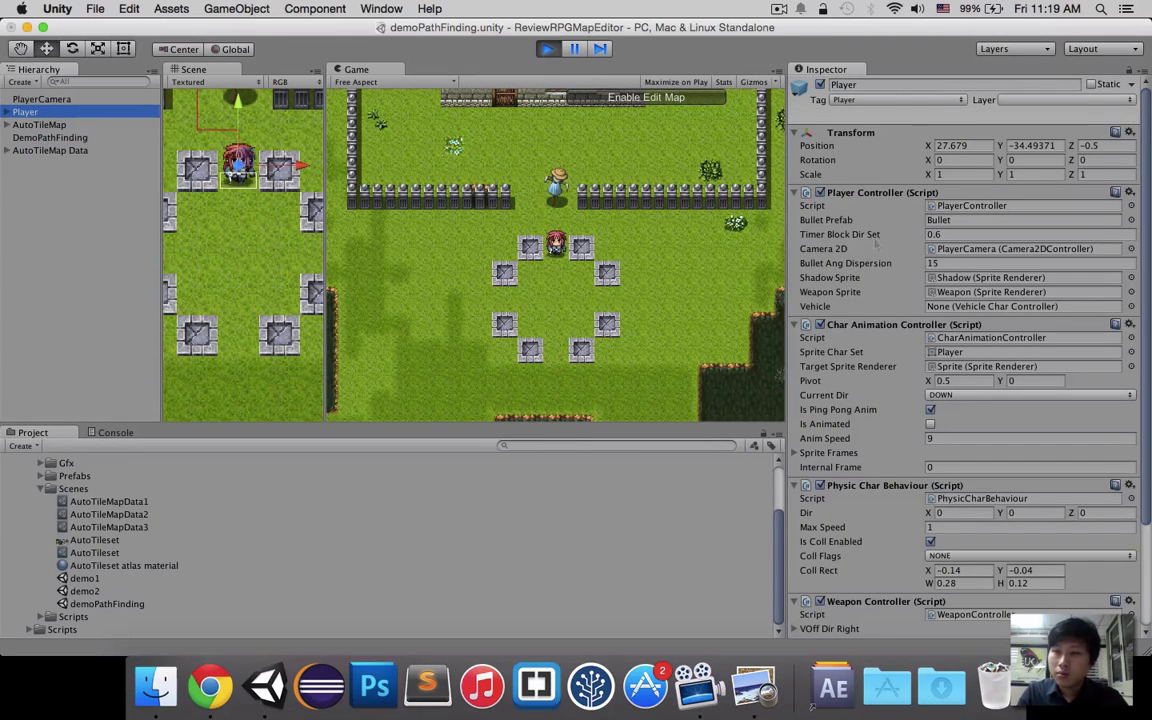
scroll(868, 292, "down", 3)
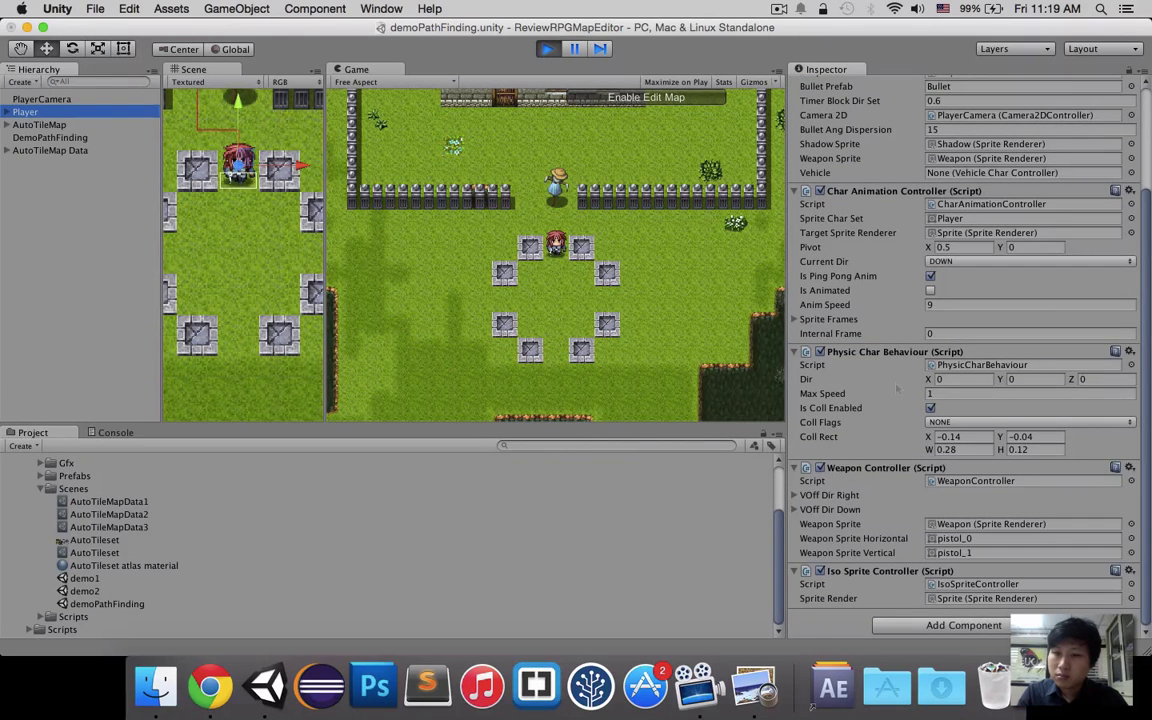
scroll(897, 388, "up", 1)
scroll(900, 380, "up", 1)
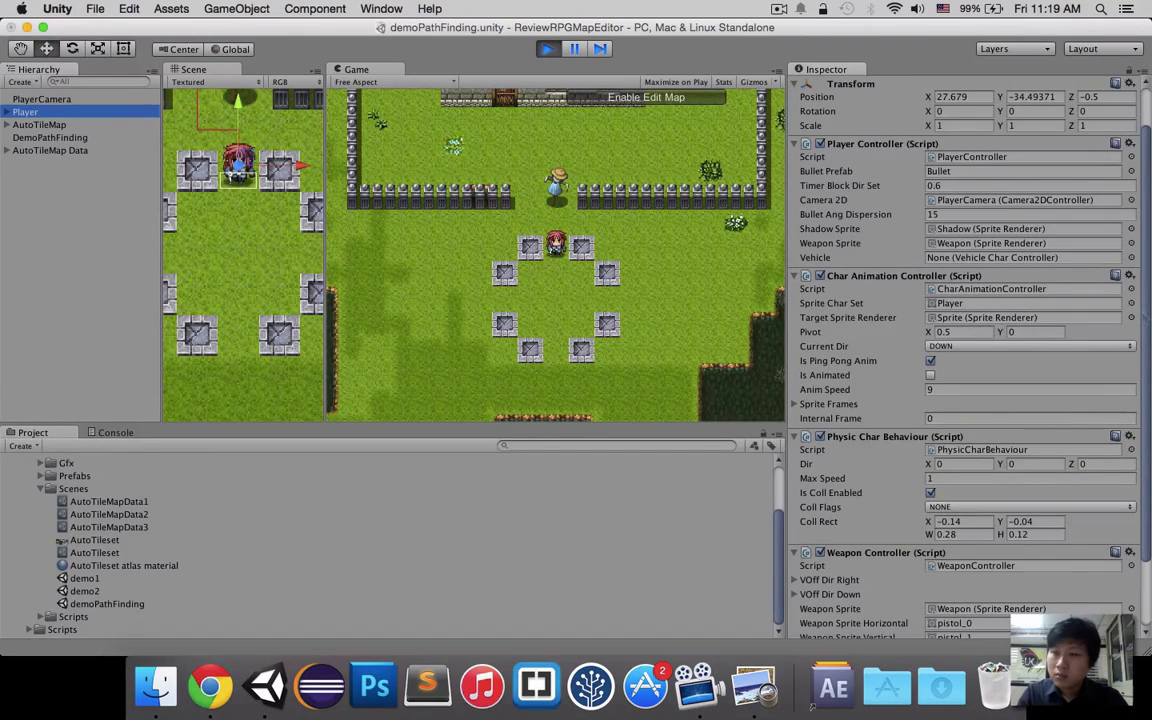
scroll(1147, 345, "down", 2)
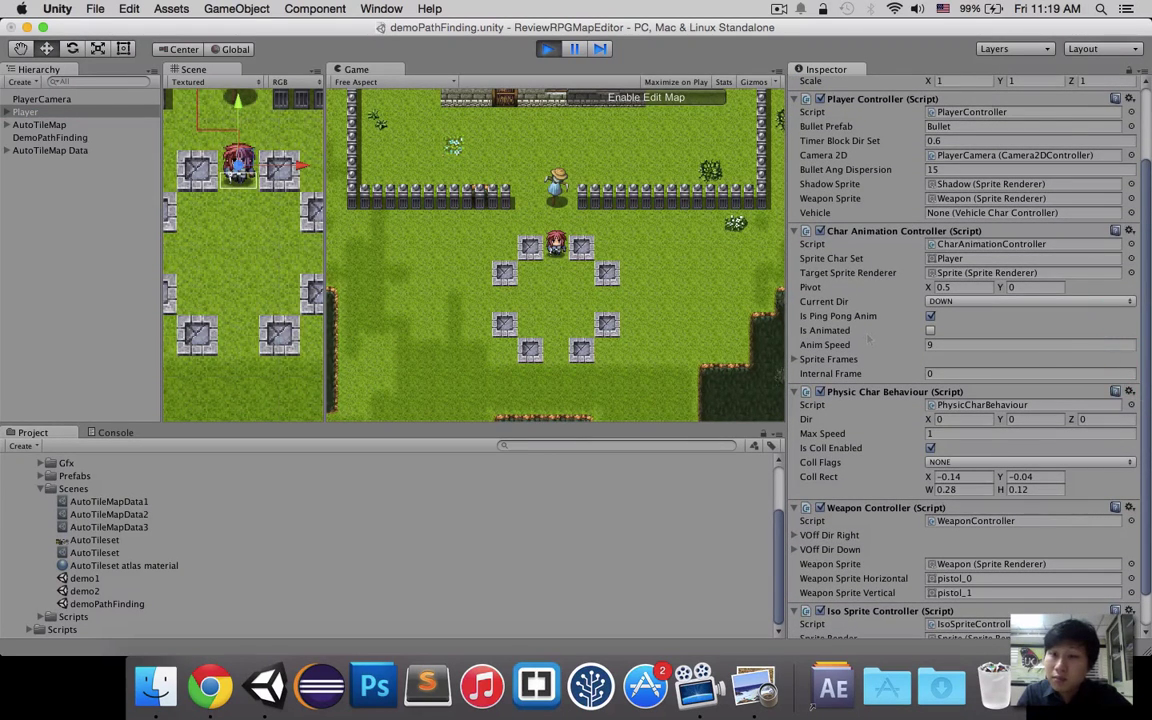
scroll(1028, 294, "up", 2)
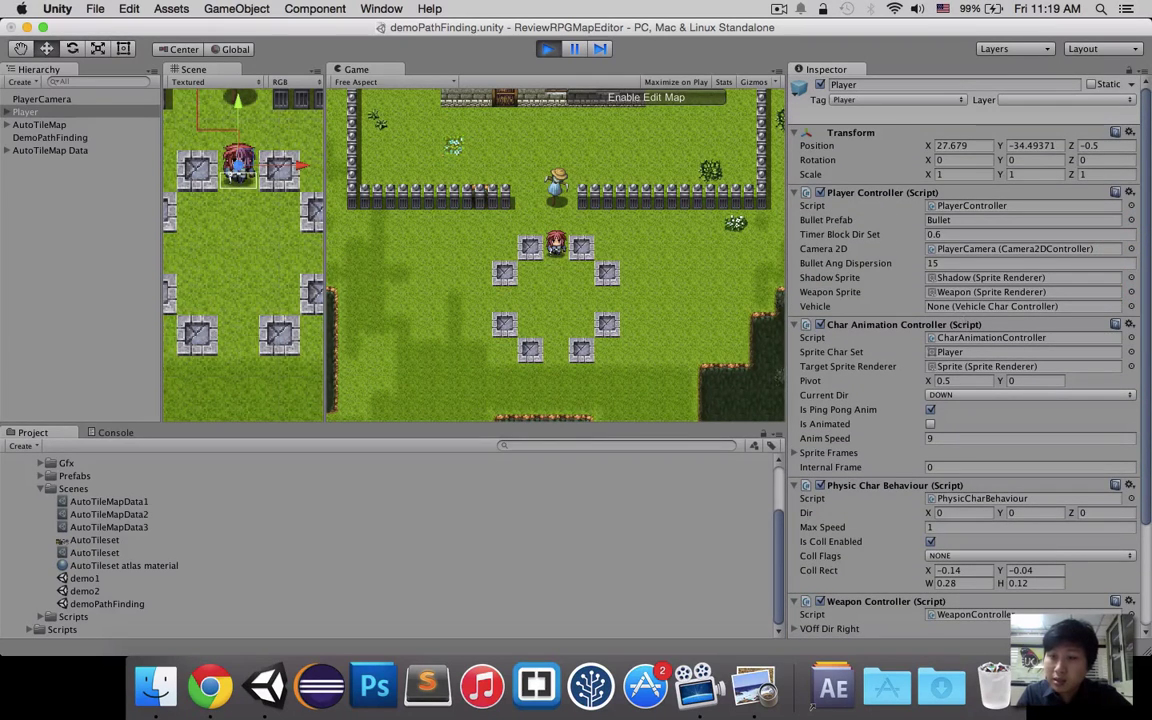
scroll(900, 405, "down", 4)
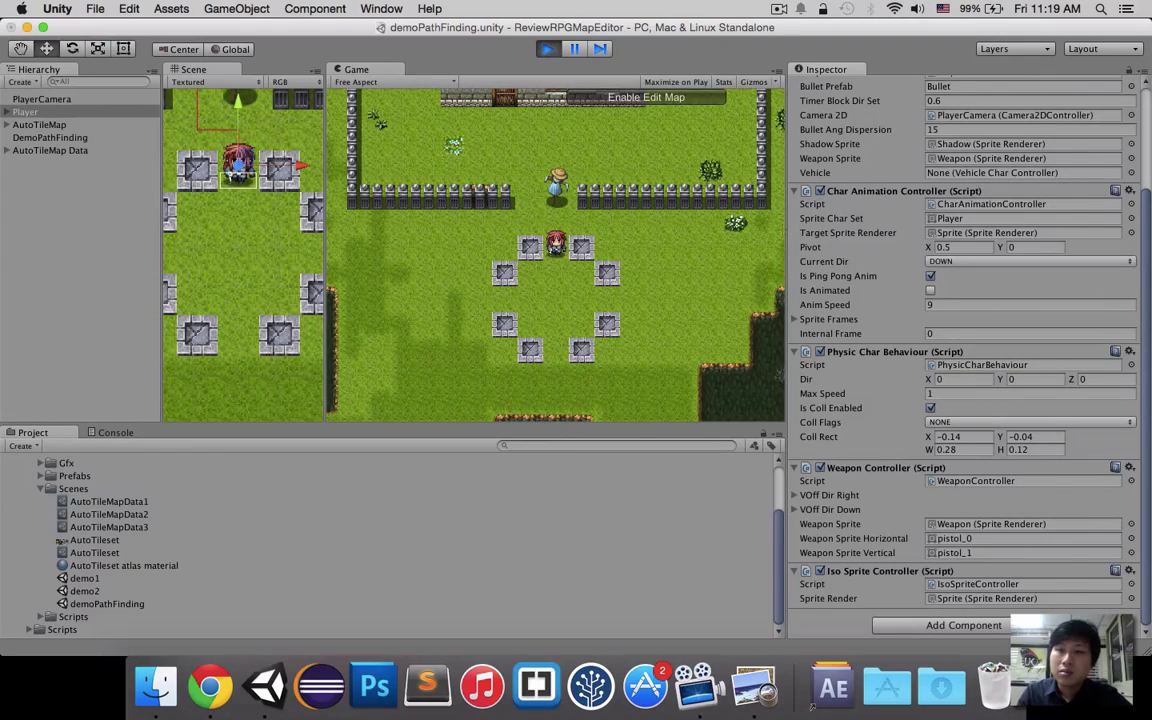
Step: Widen the views and detach the Game view into an enlarged floating window
mouse_move(788, 300)
left_mouse_down()
mouse_move(946, 300)
mouse_move(932, 300)
left_mouse_up()
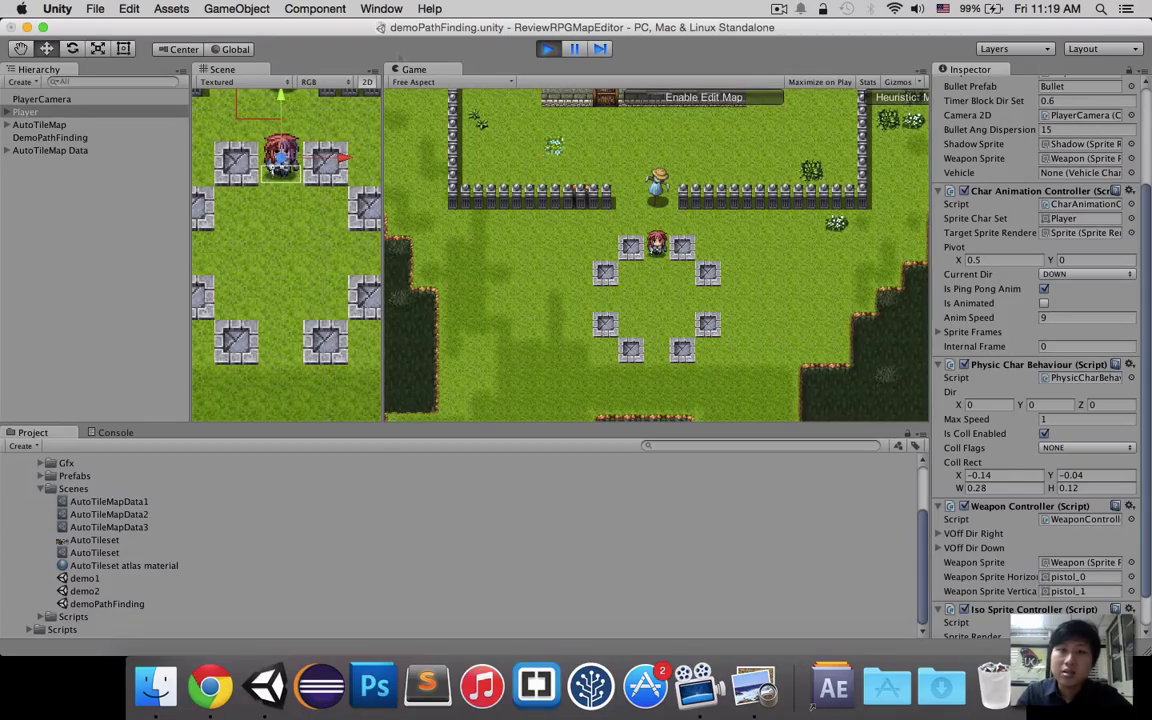
left_click_drag(398, 65, 218, 20)
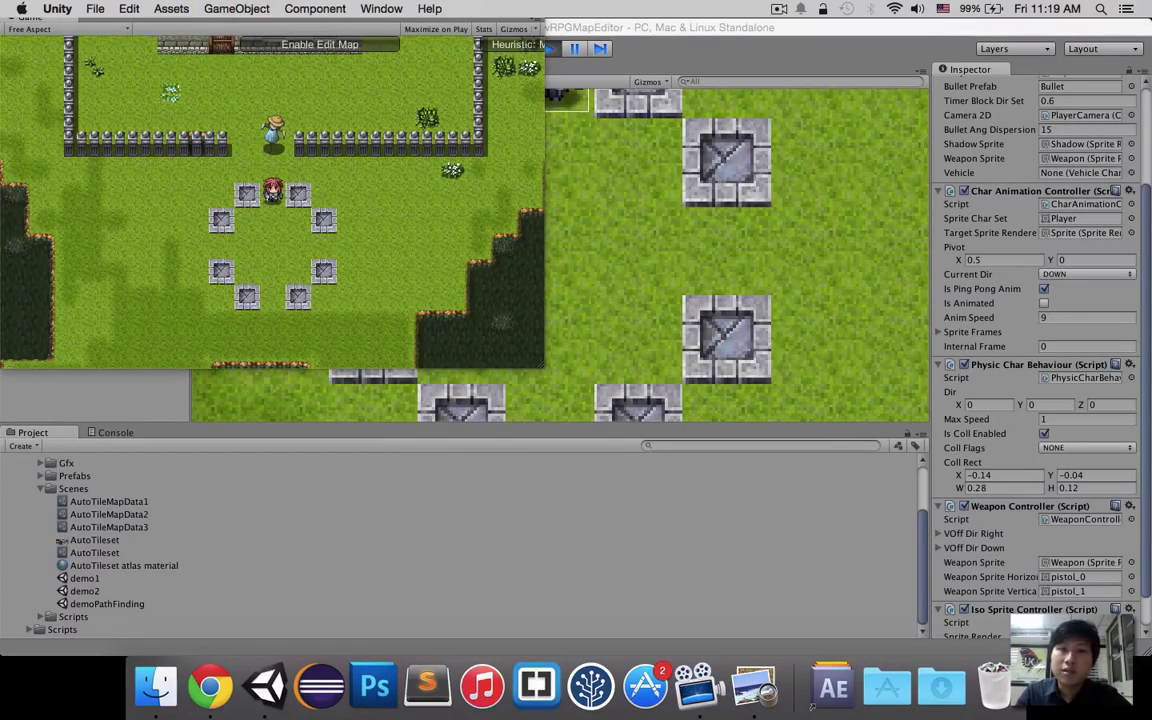
left_click(533, 23)
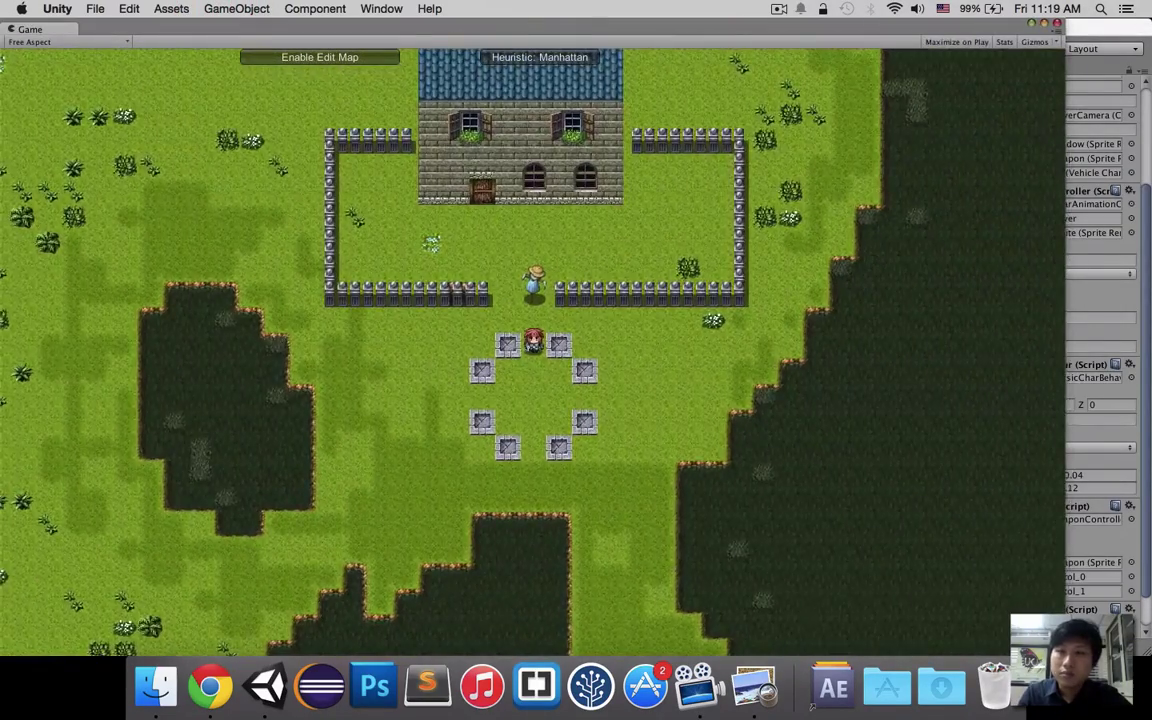
Step: Switch the pathfinding heuristic from Manhattan to Diagonal and test it with grass destinations
left_click(540, 57)
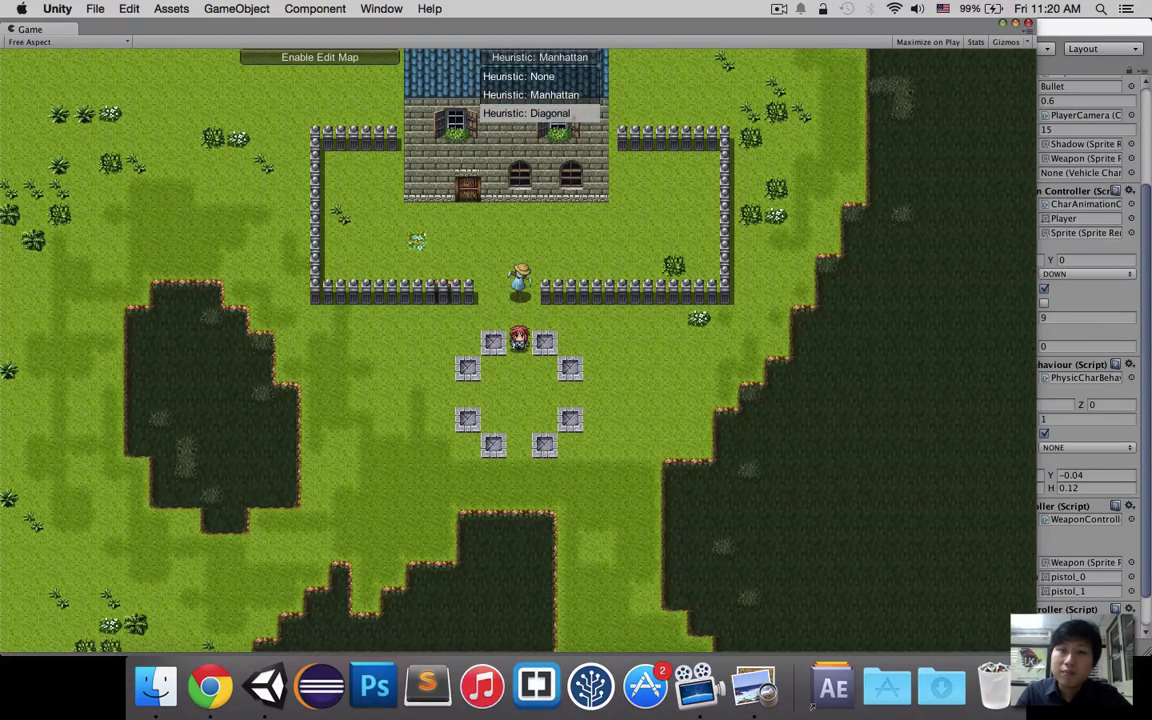
left_click(568, 113)
left_click(609, 227)
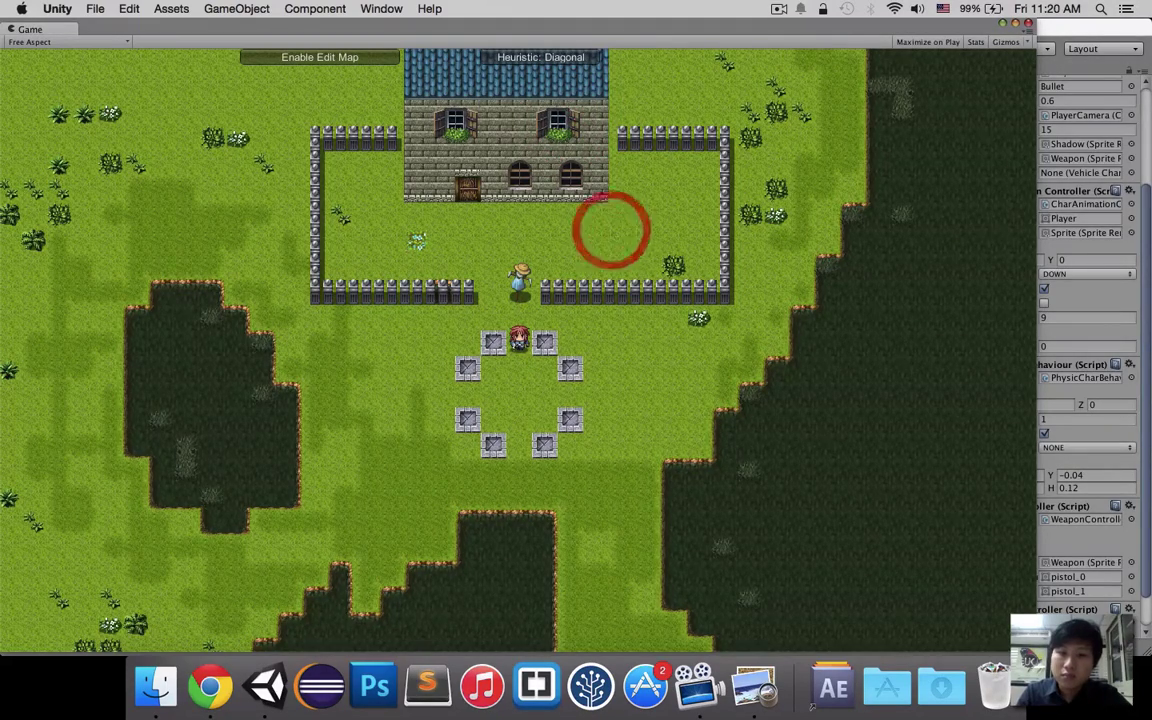
left_click(620, 229)
Step: Return the Game view to the normal editor layout
double_click(514, 28)
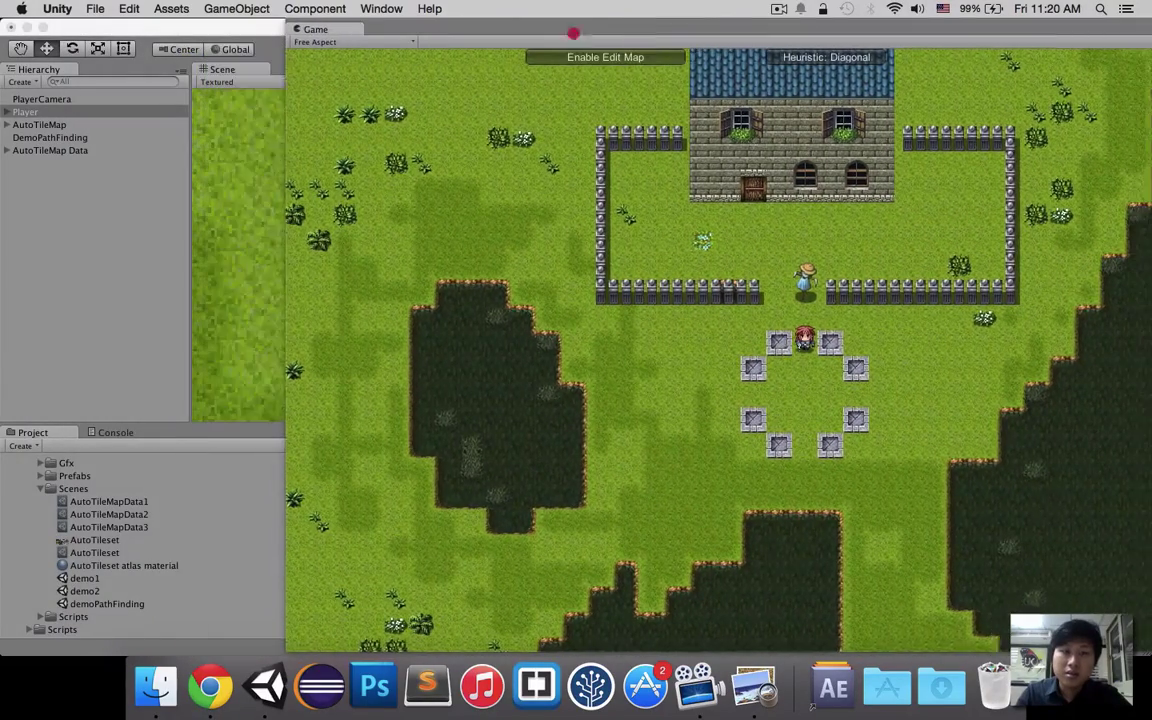
double_click(573, 33)
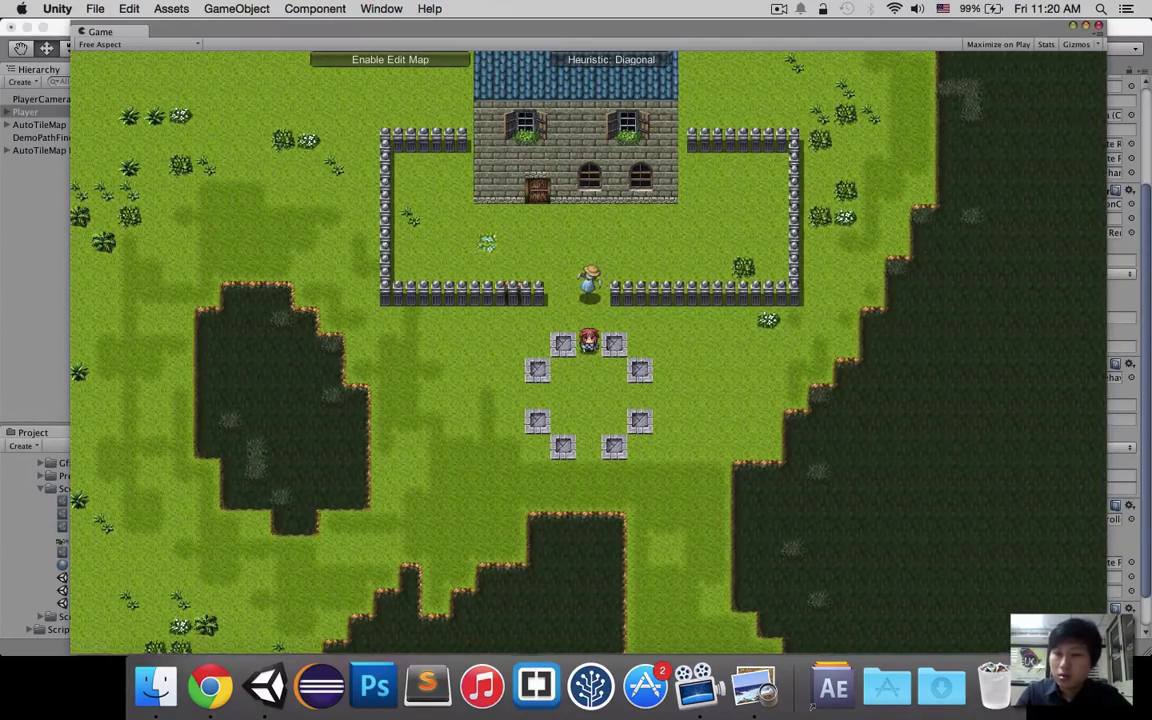
key("shift+space")
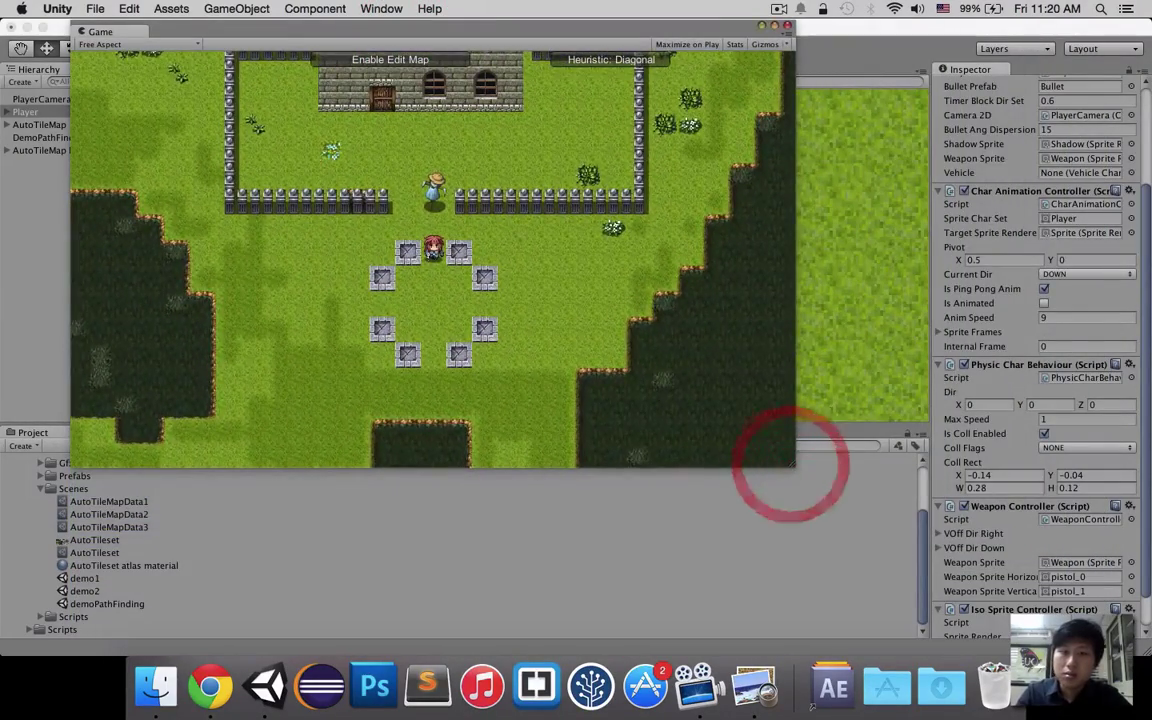
Step: Move DemoPathFinding down-left to about 24.14, -37.38, keeping the heuristic on Diagonal
mouse_move(313, 36)
left_mouse_down()
mouse_move(628, 198)
mouse_move(597, 422)
left_mouse_up()
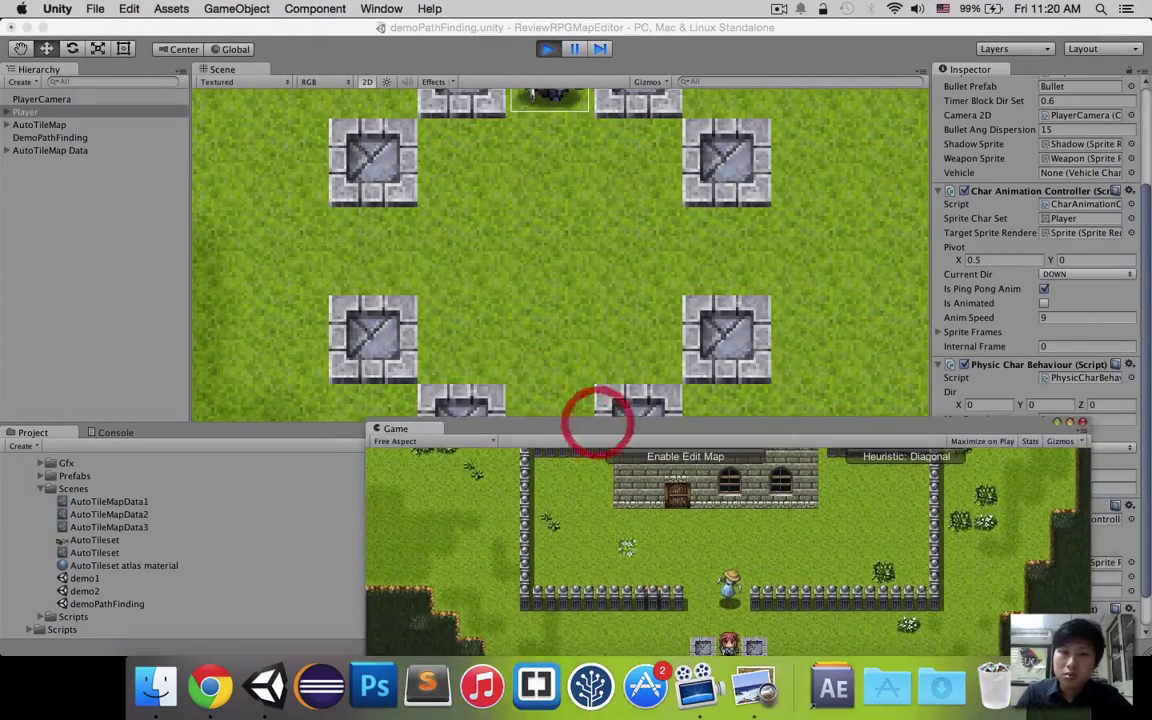
scroll(597, 417, "down", 10)
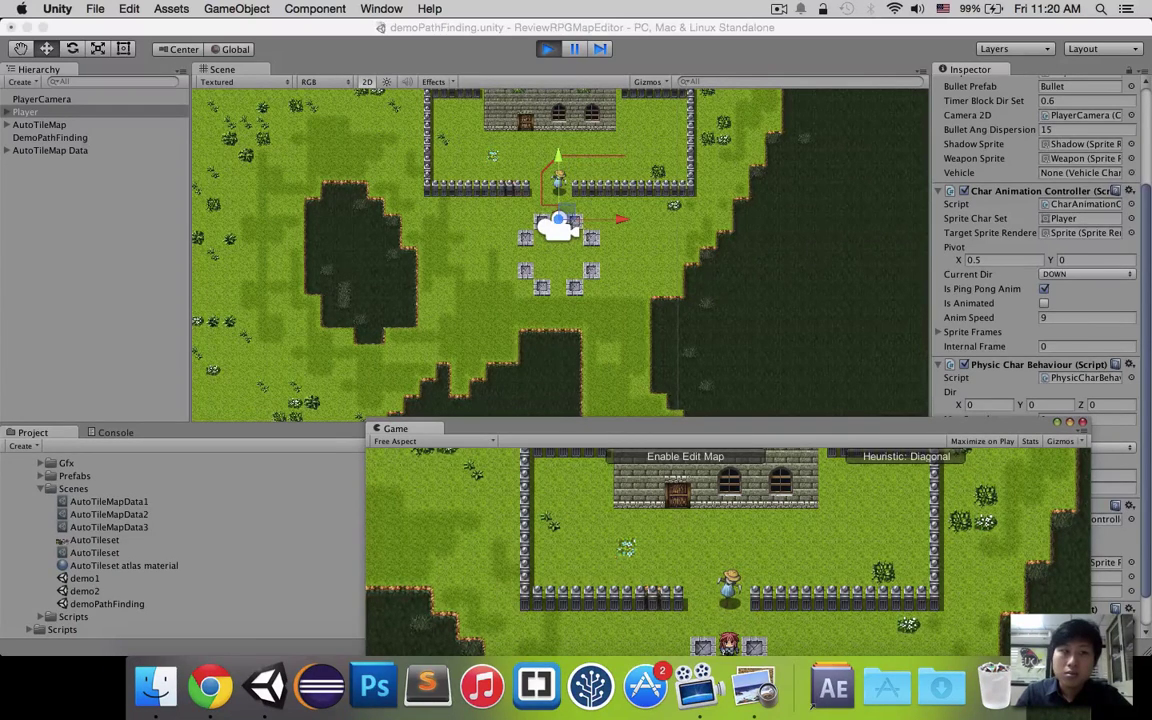
left_click(50, 137)
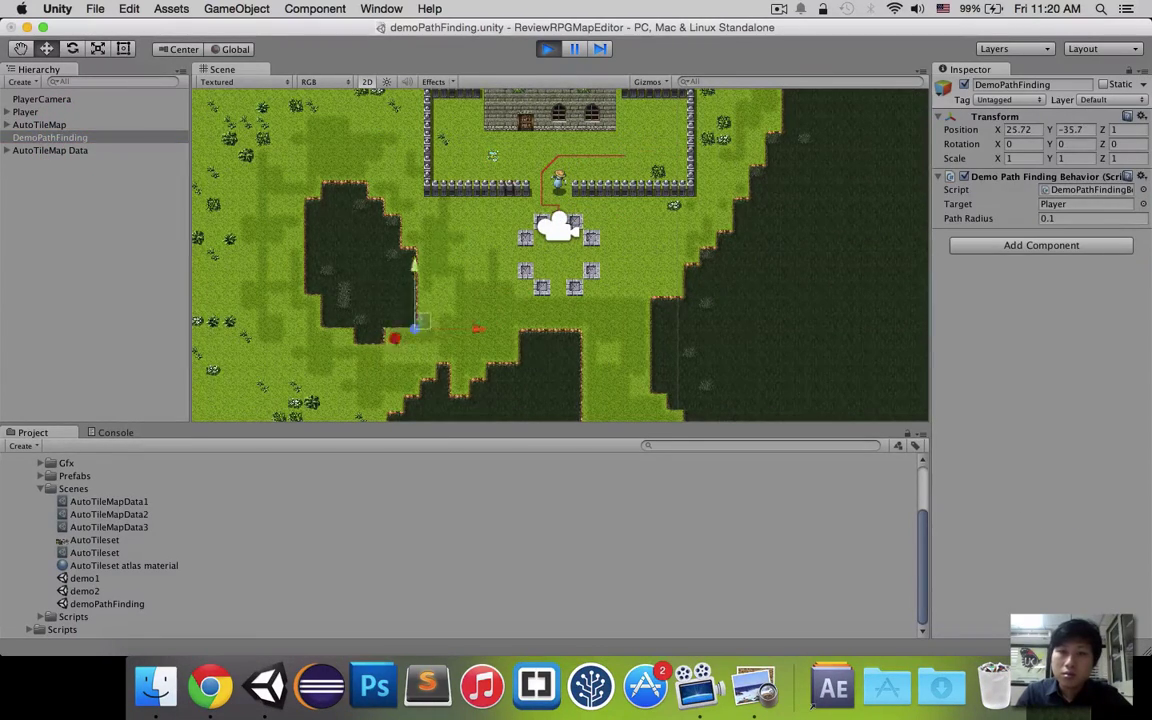
left_click_drag(414, 328, 376, 374)
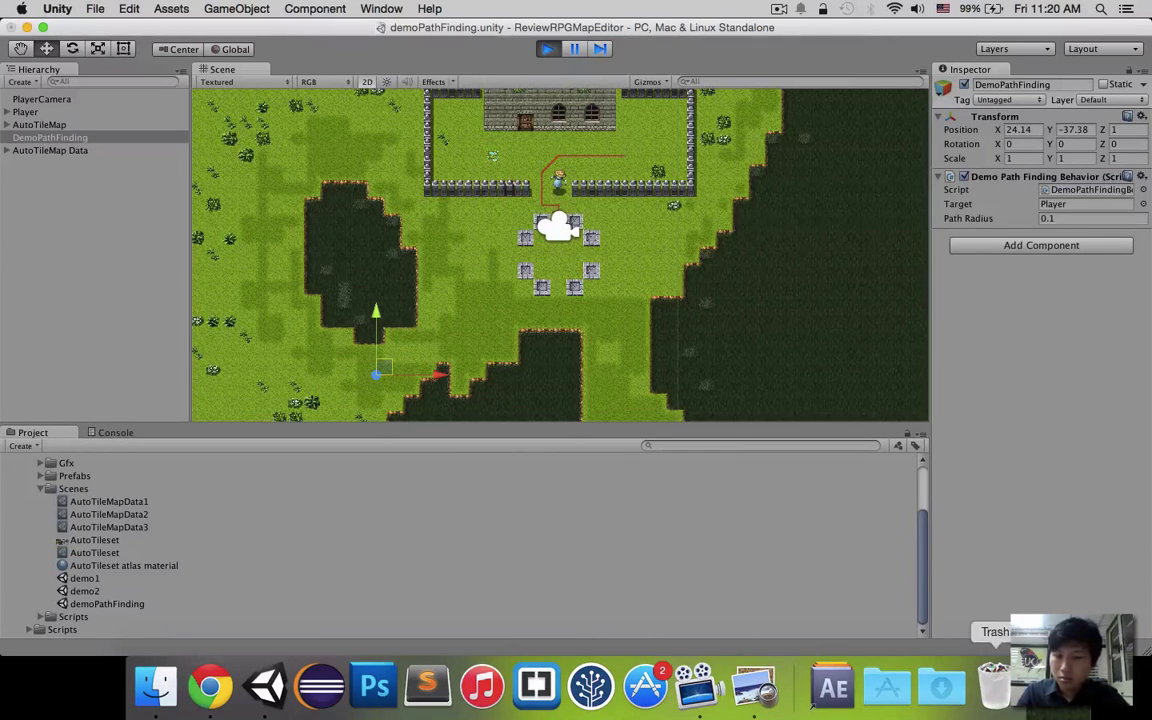
left_click(906, 456)
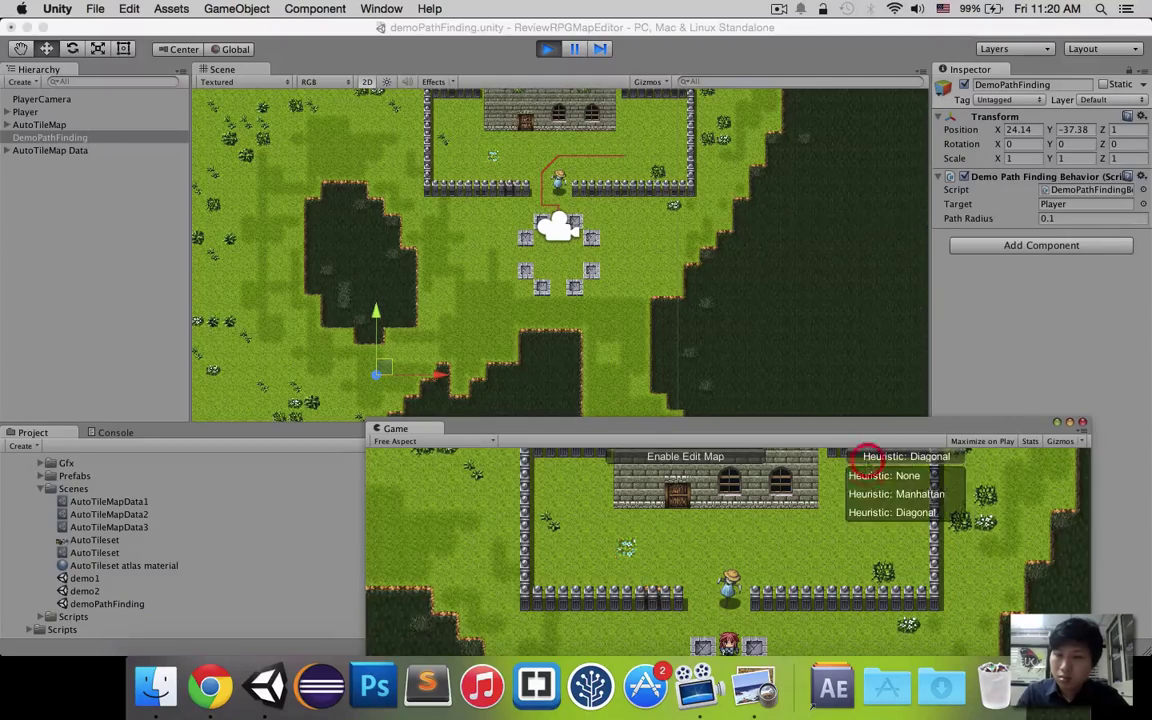
left_click(872, 514)
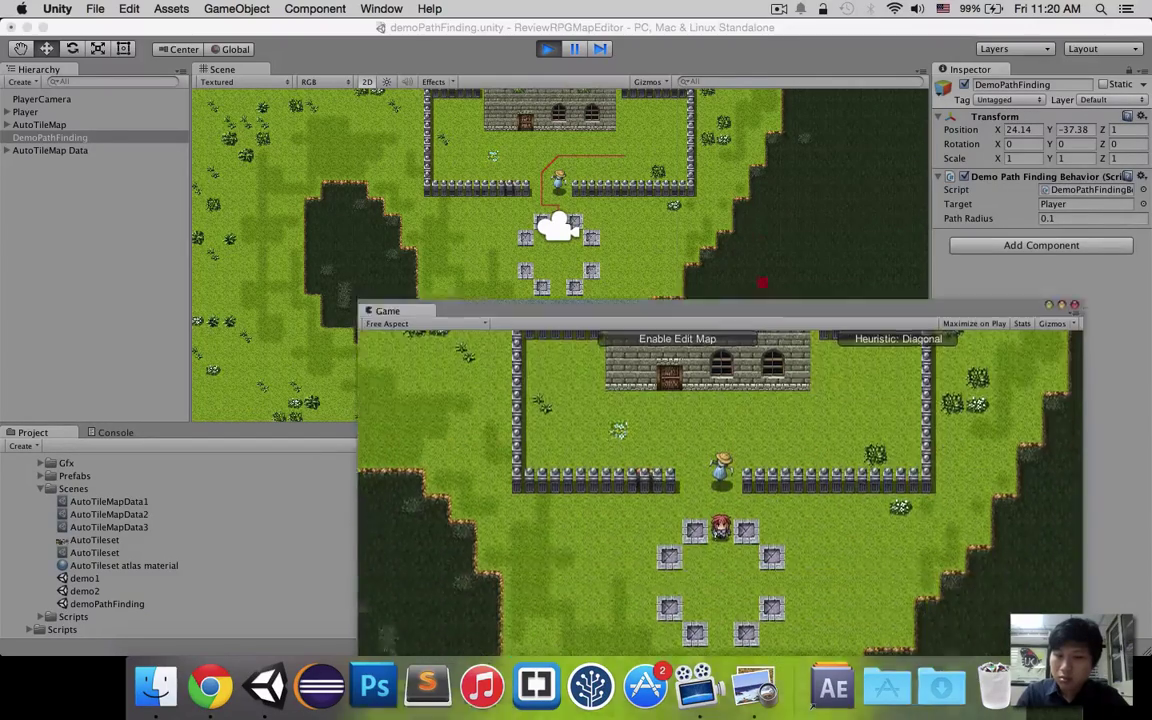
Step: Send the character to spots right of the pillars, toggling map editing on and off between destinations
left_click_drag(769, 437, 760, 228)
left_click(812, 420)
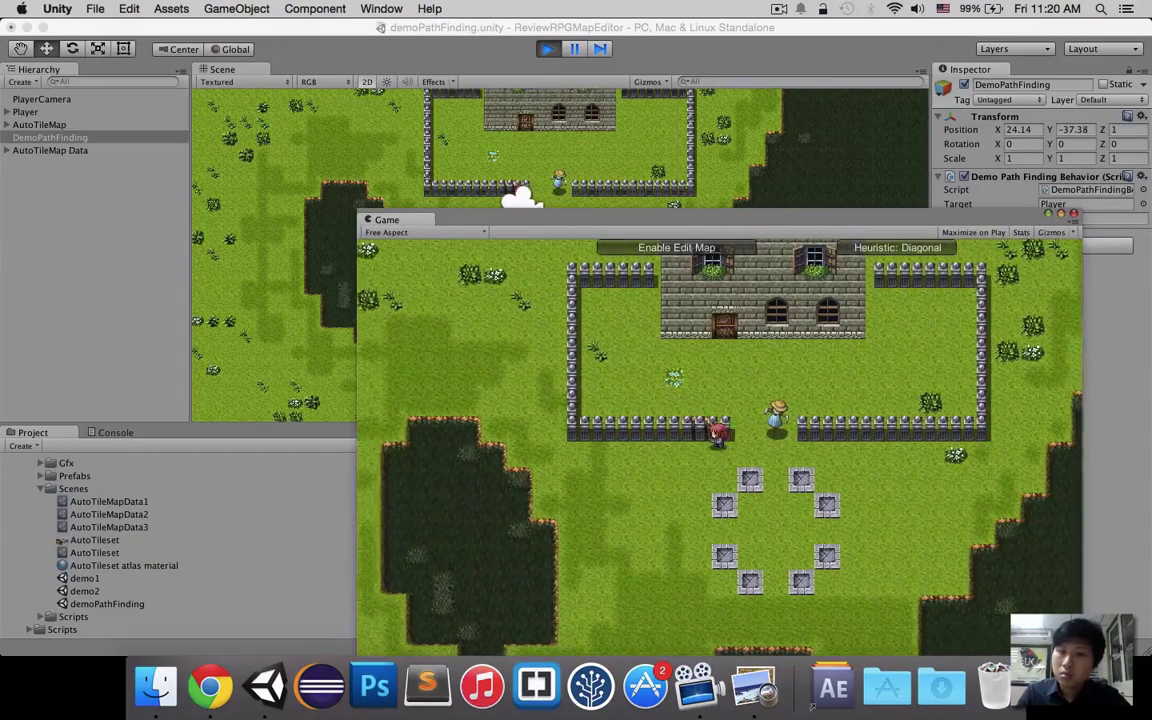
left_click(859, 488)
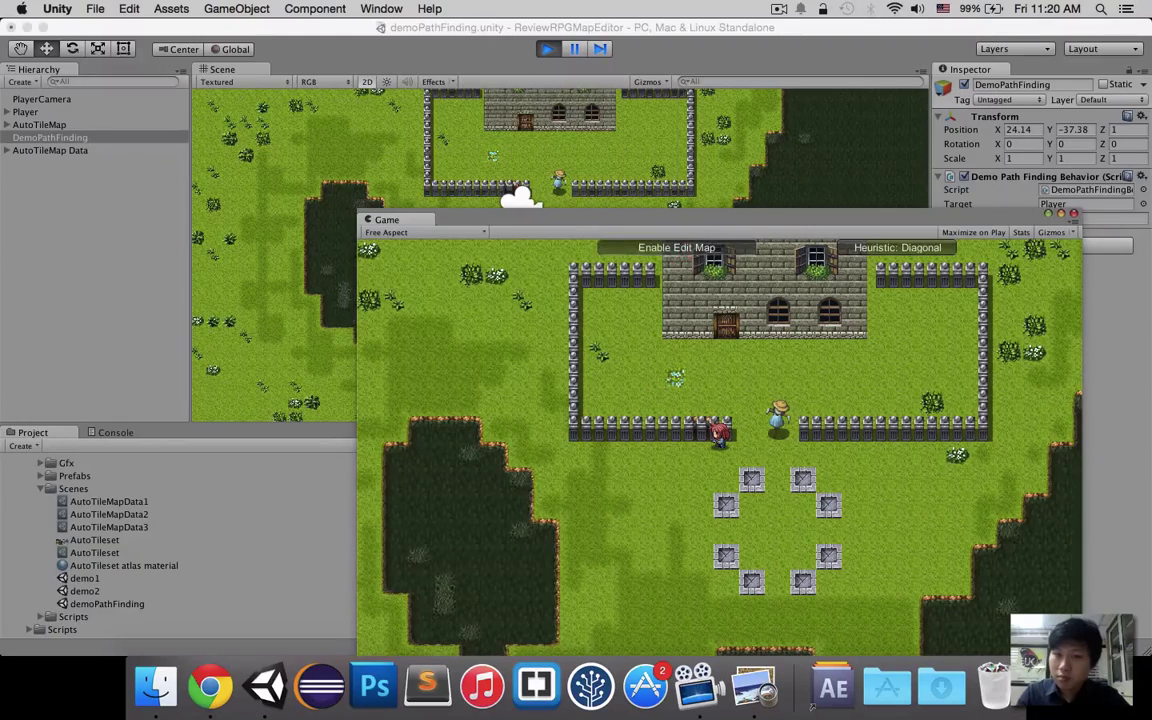
left_click(677, 248)
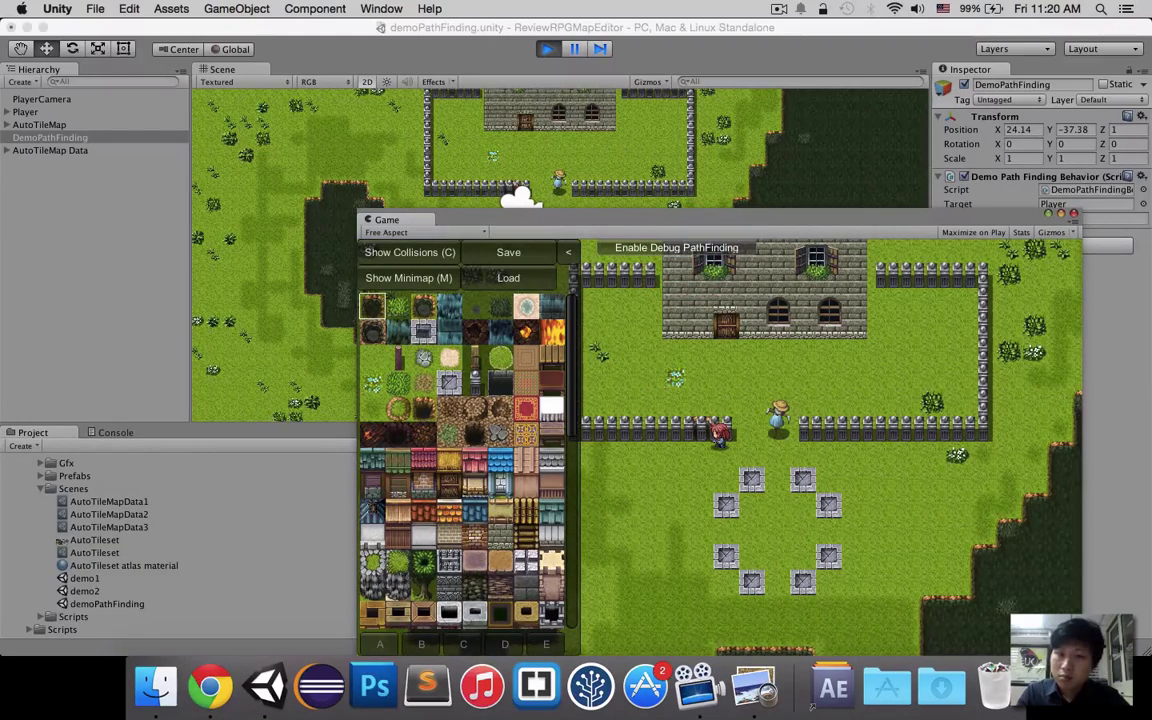
left_click(677, 248)
left_click(855, 363)
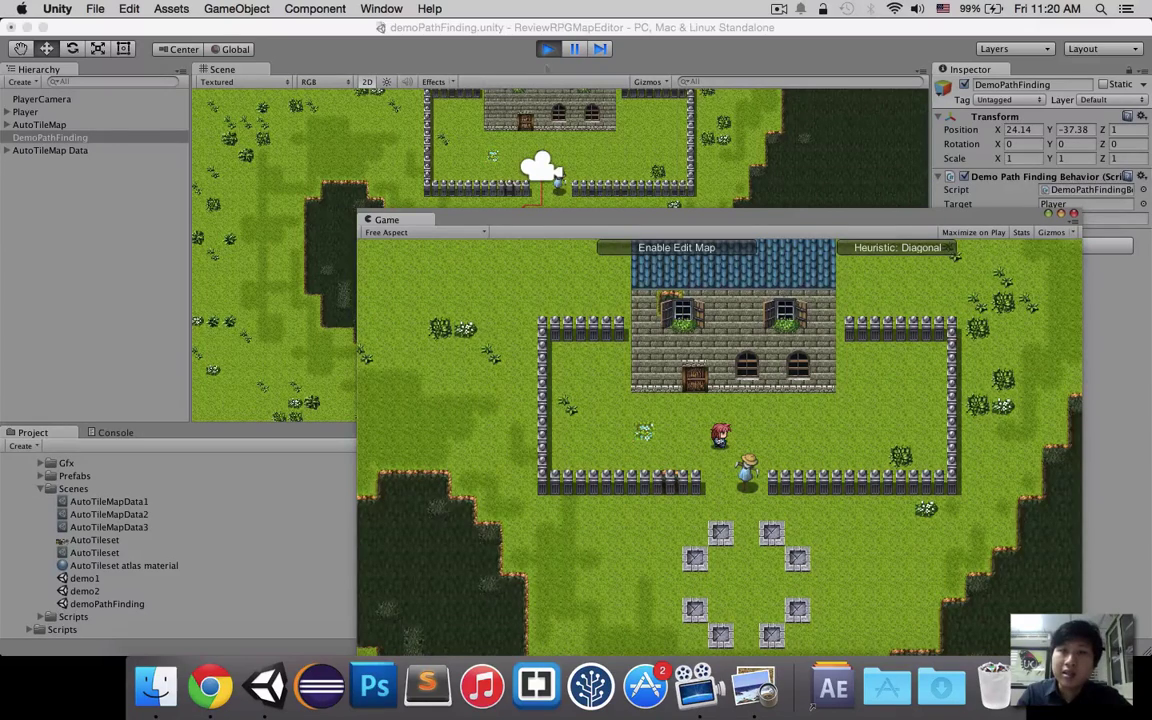
Step: Stop Play mode and drag the EnemyGen prefab from Prefabs into the Hierarchy
key("super+p")
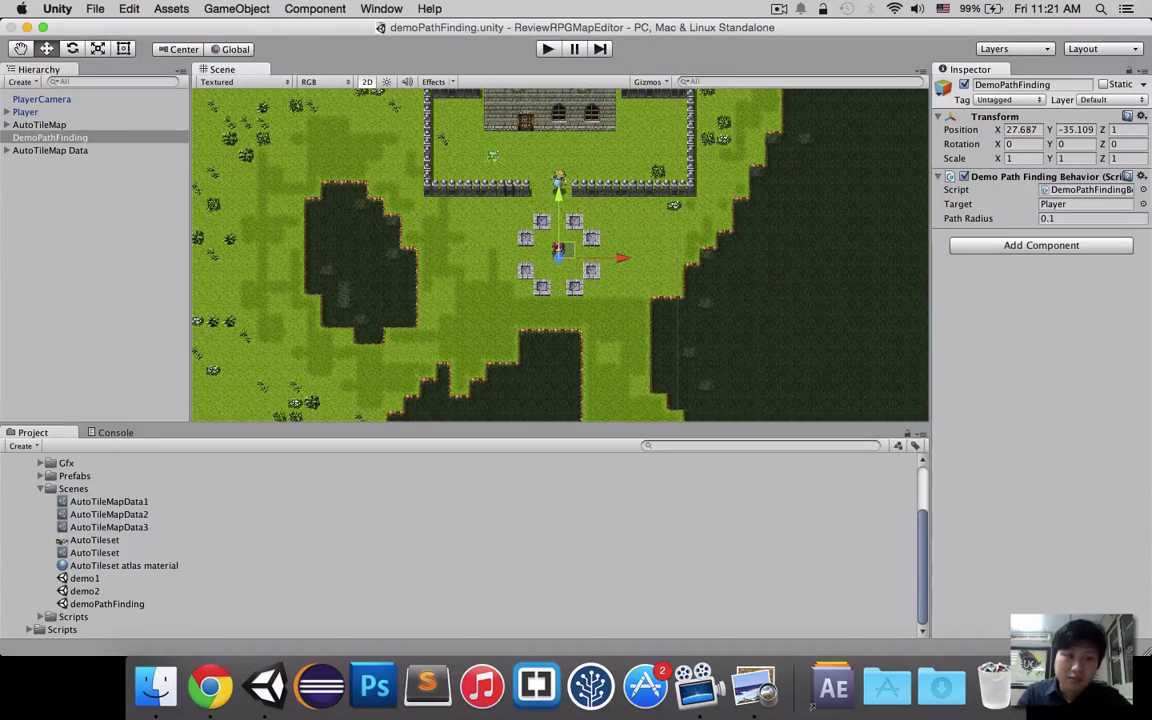
scroll(45, 521, "up", 2)
scroll(45, 521, "up", 2)
left_click(60, 532)
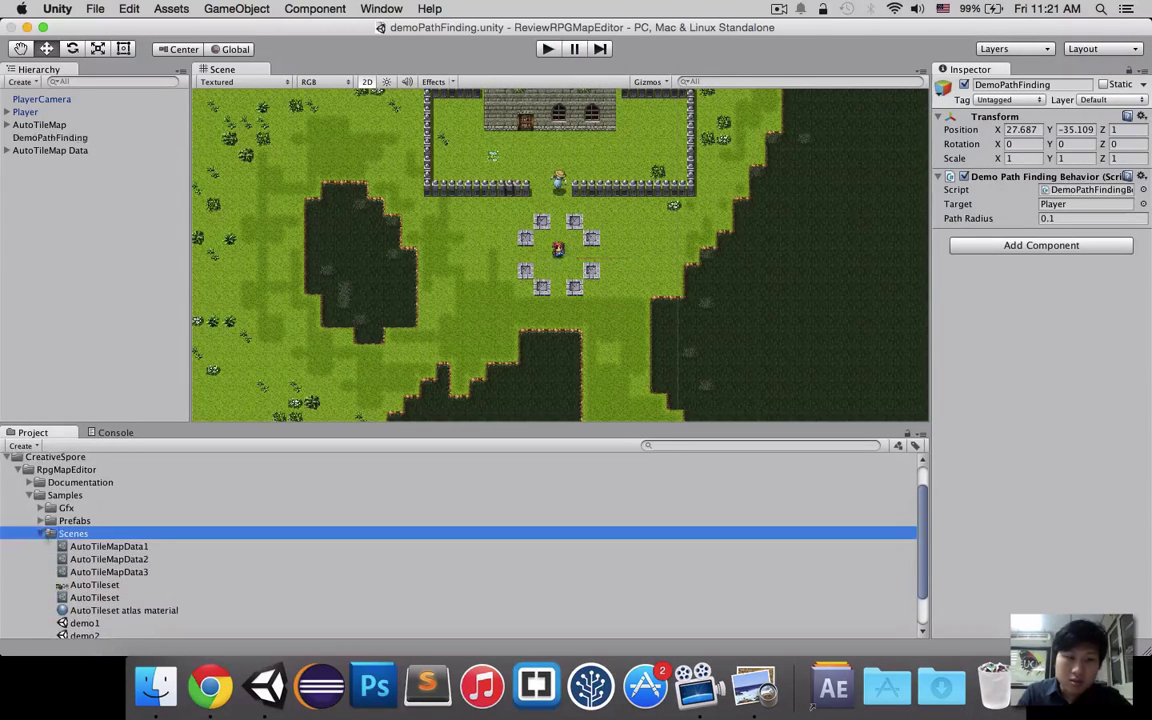
left_click(40, 520)
left_click(80, 571)
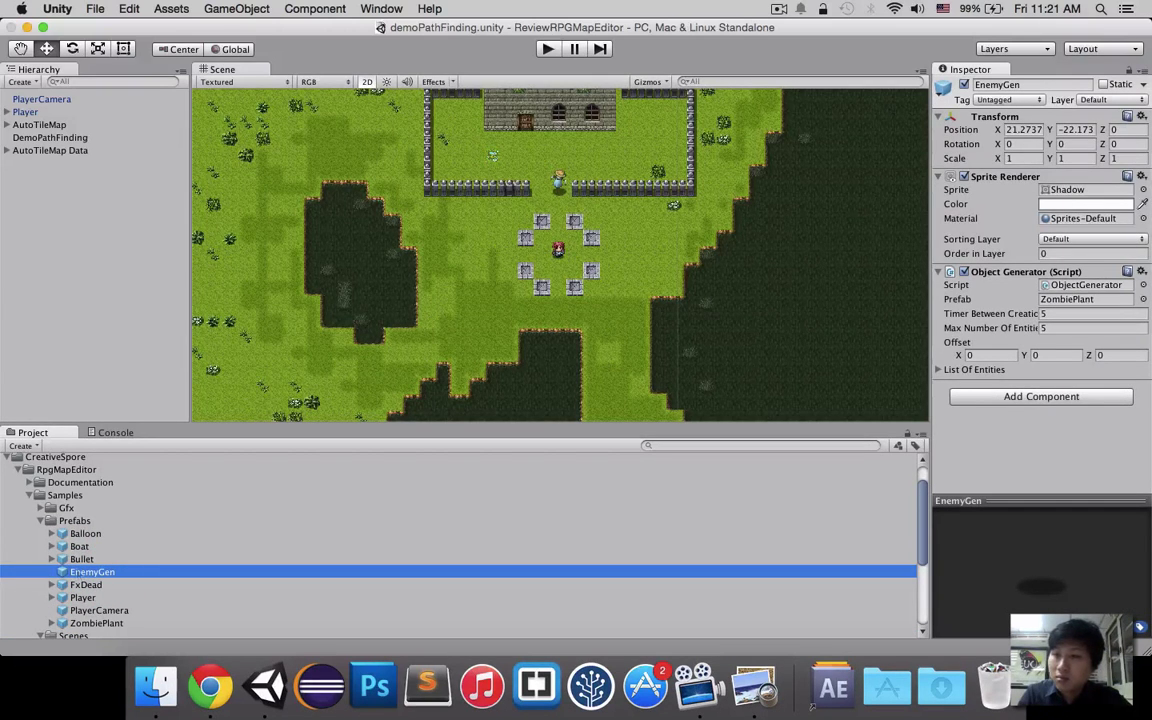
left_click_drag(80, 556, 40, 290)
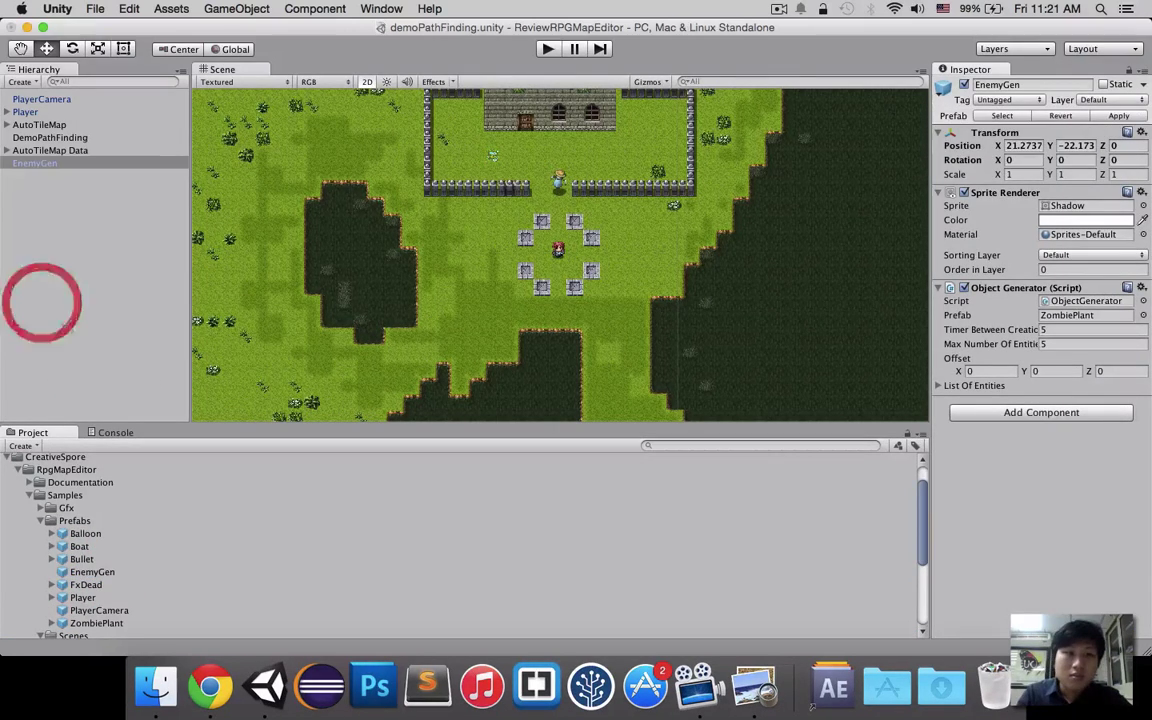
Step: Place EnemyGen just left of the stone pillars at about 25.92, -34.72, then start playing
scroll(560, 250, "down", 3)
scroll(560, 250, "down", 2)
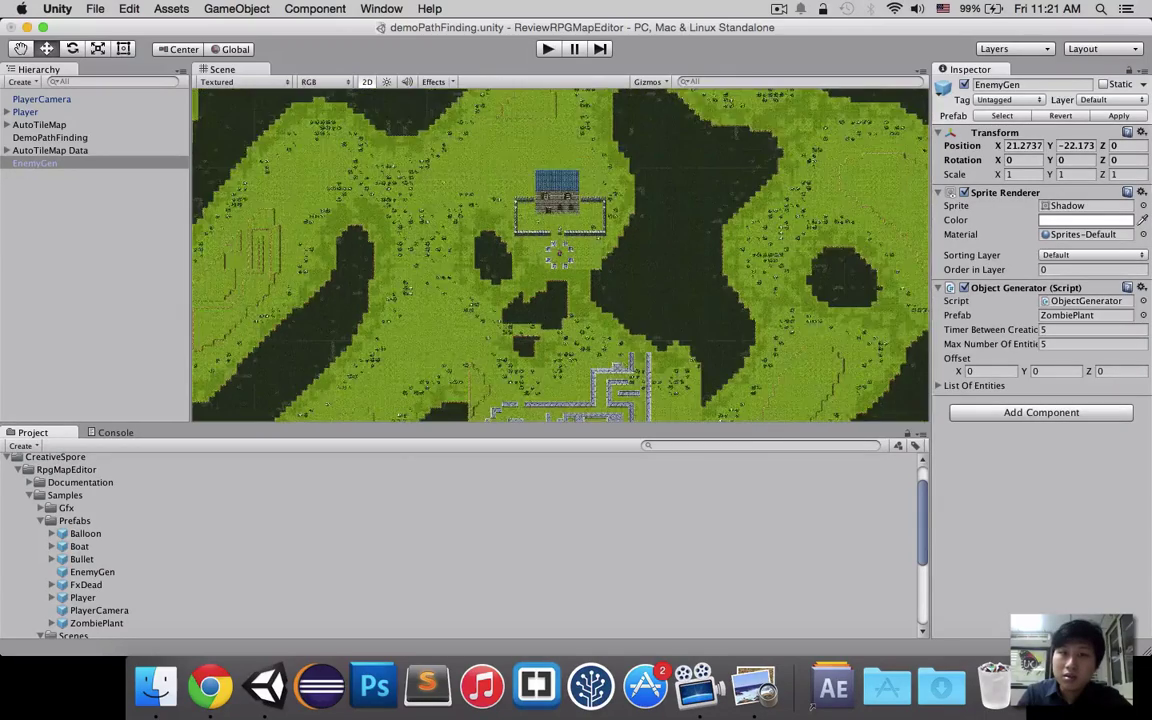
scroll(560, 250, "down", 2)
scroll(560, 250, "down", 2)
scroll(564, 250, "up", 3)
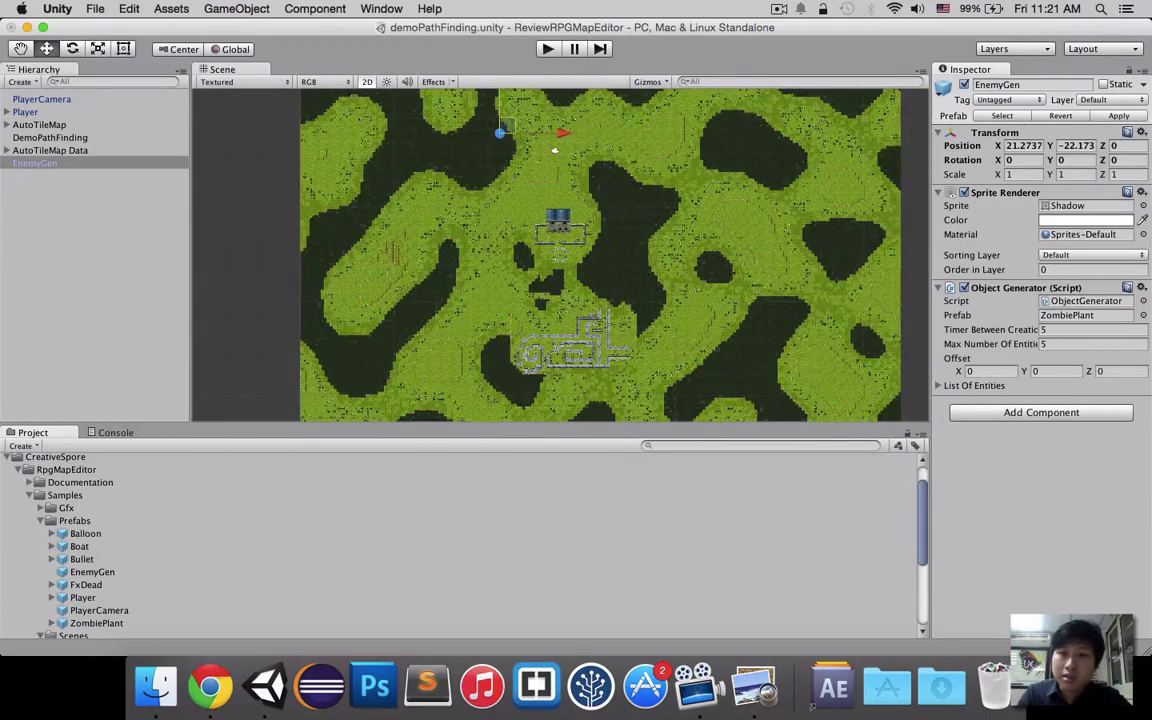
scroll(558, 230, "up", 3)
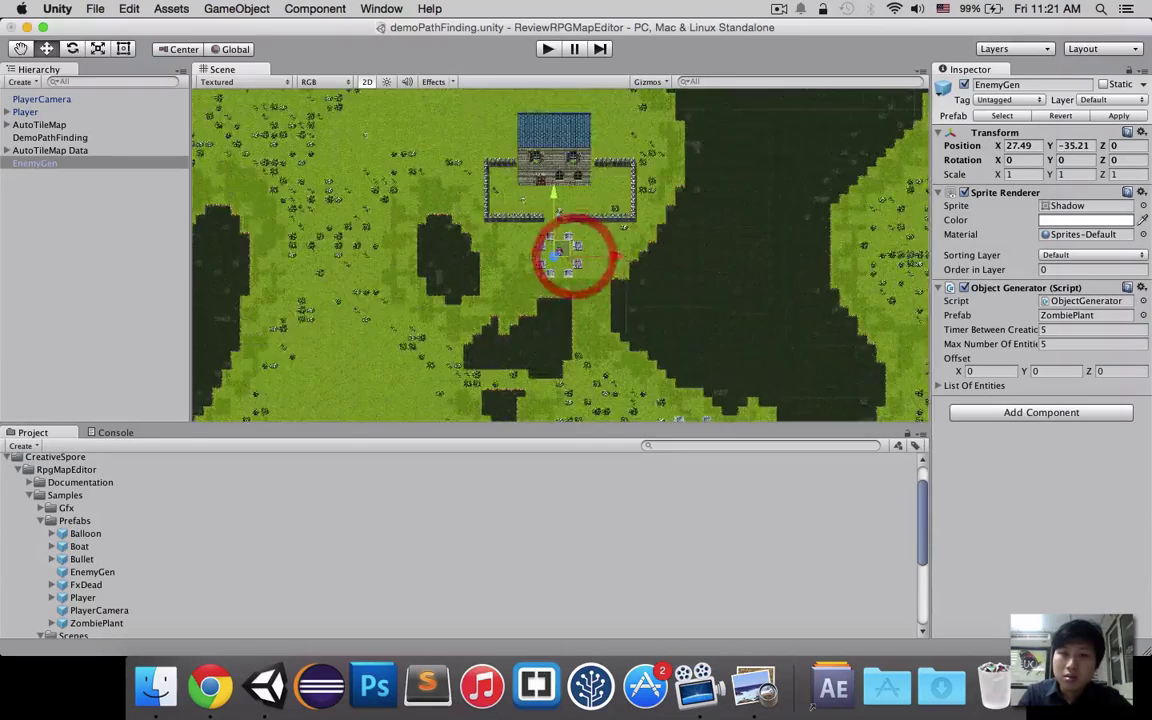
scroll(558, 230, "up", 2)
scroll(558, 230, "up", 1)
left_click_drag(407, 243, 329, 192)
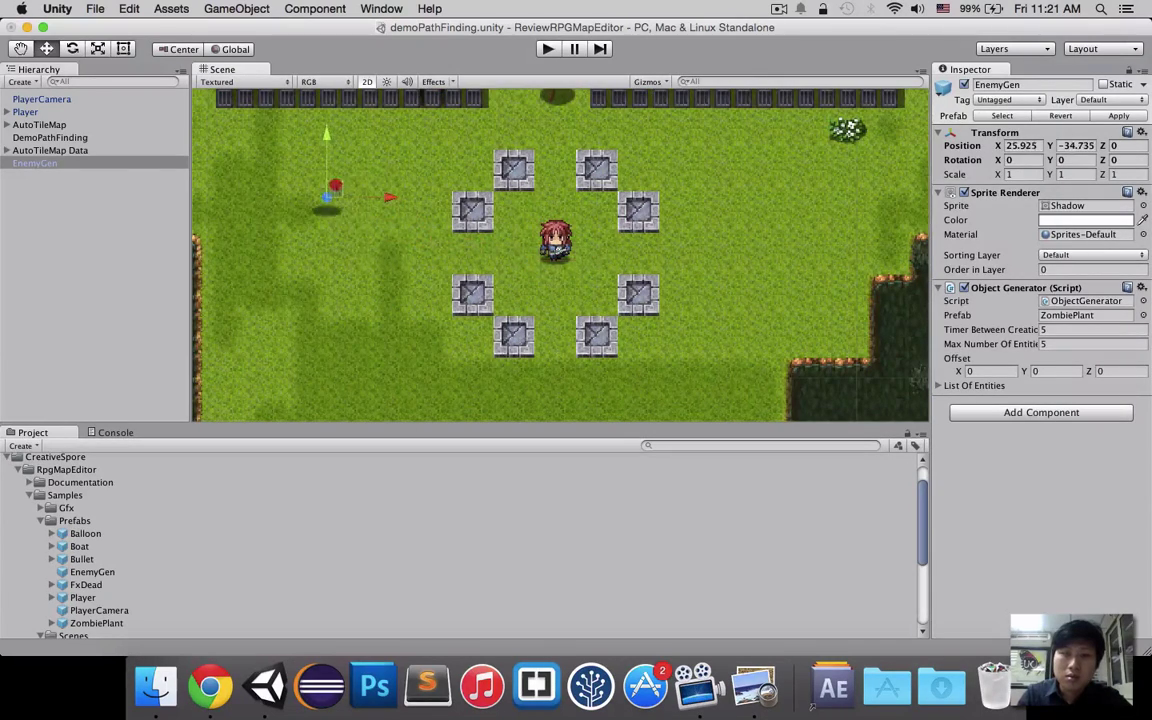
left_click(548, 48)
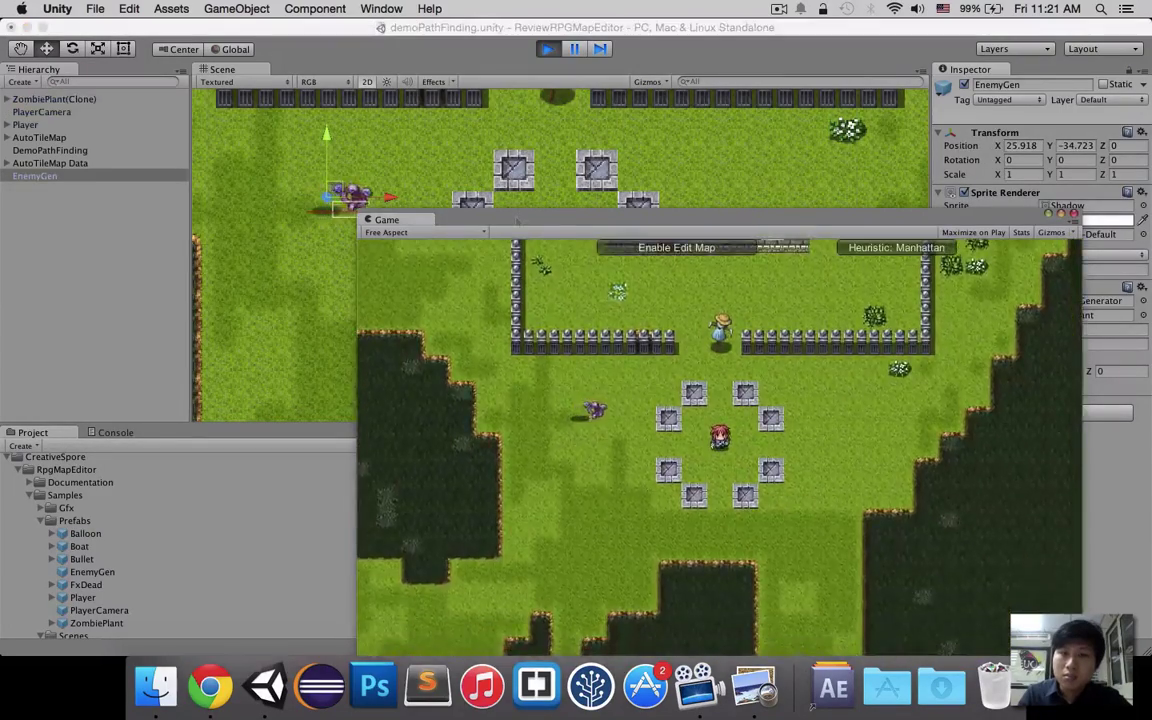
Step: Move the Game window aside, select DemoPathFinding, and exit Play mode
mouse_move(517, 220)
left_mouse_down()
mouse_move(508, 313)
mouse_move(443, 305)
left_mouse_up()
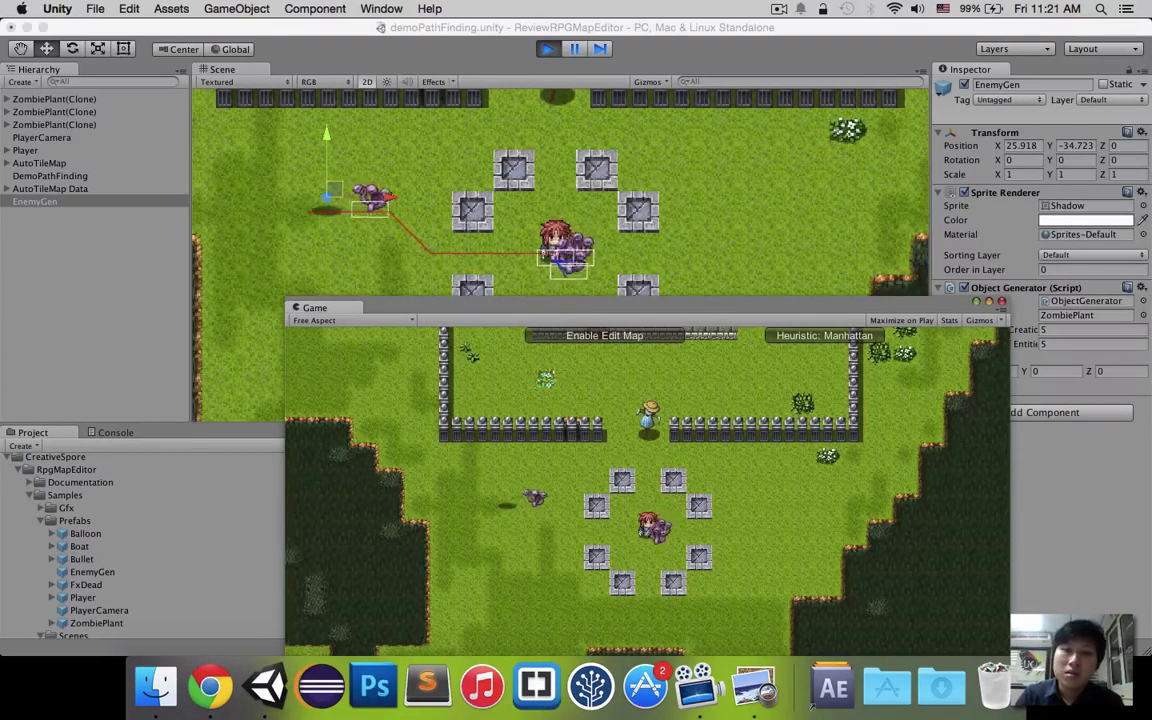
left_click(50, 175)
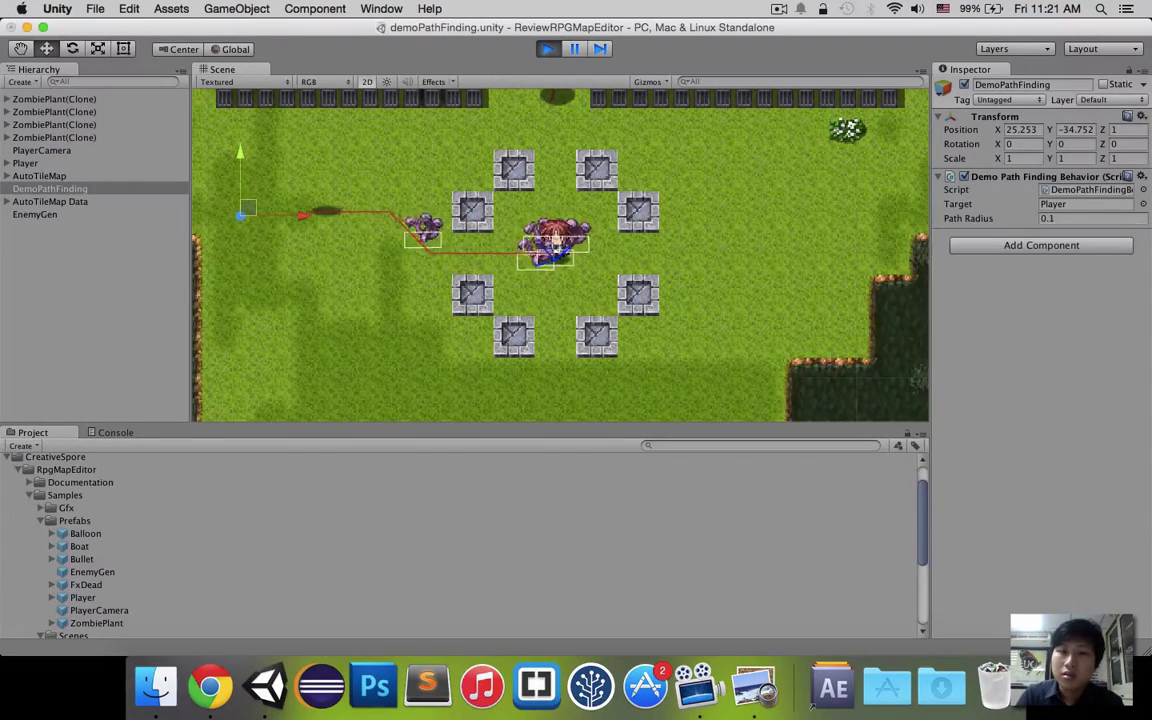
left_click(548, 48)
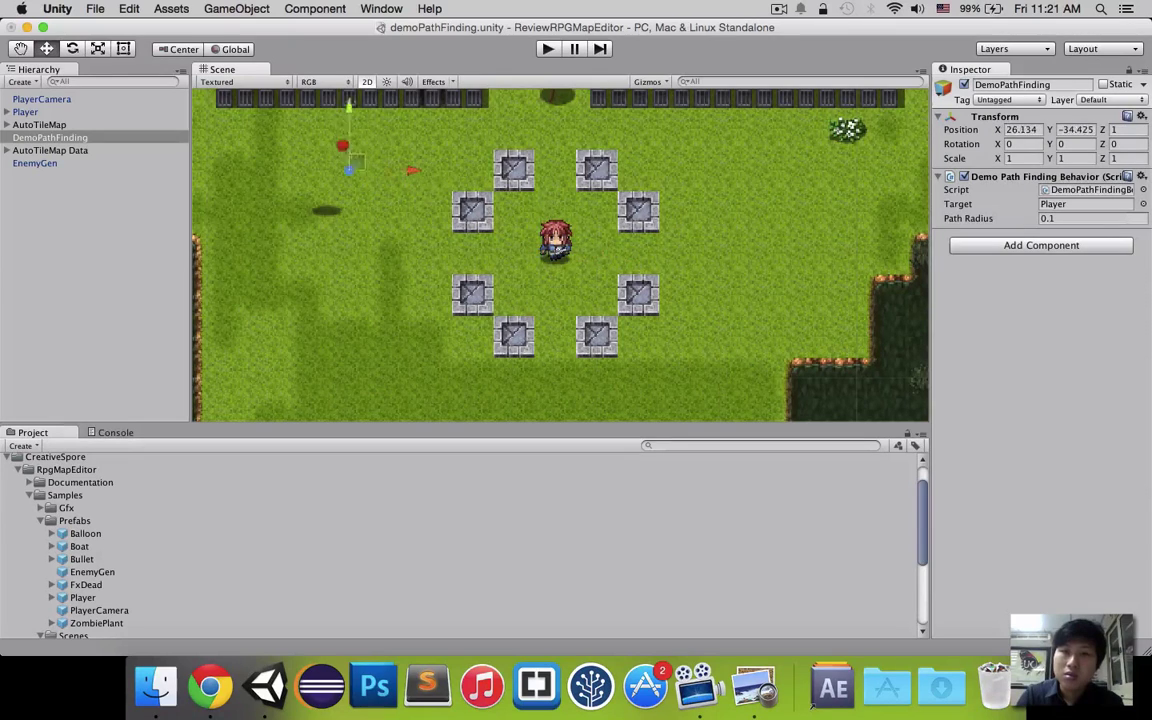
Step: Start the playtest, select Player, and walk it down, left, up and around the stone blocks
left_click(258, 383)
left_click(546, 48)
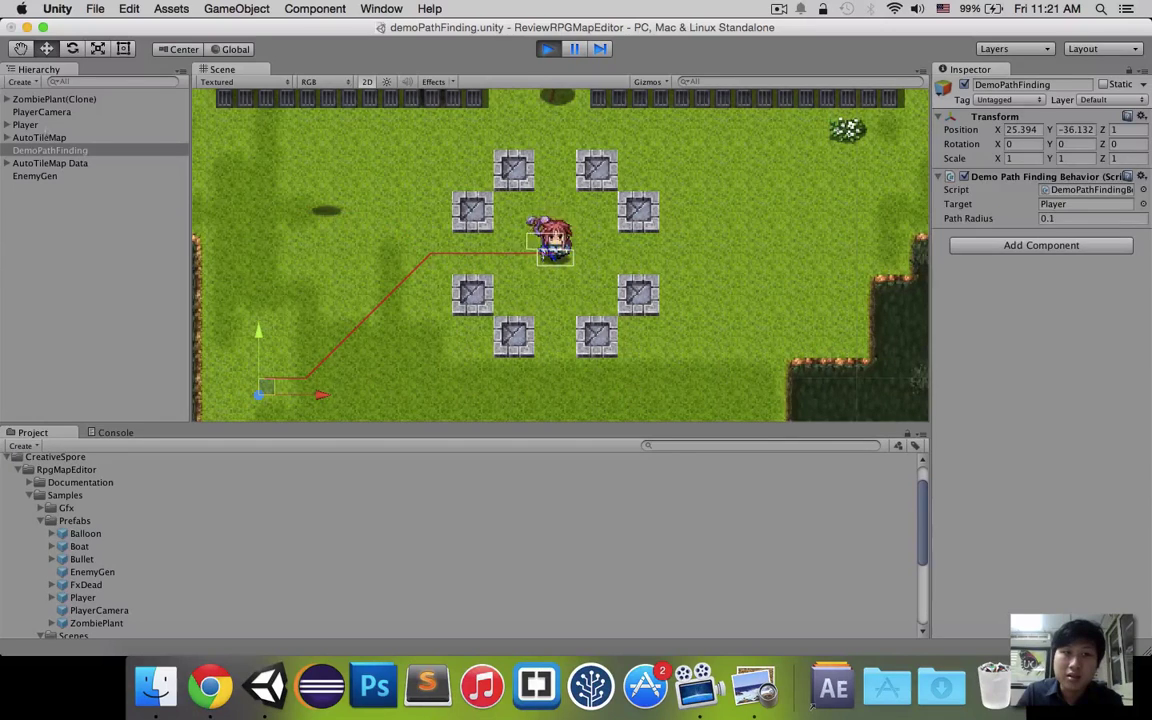
left_click(25, 137)
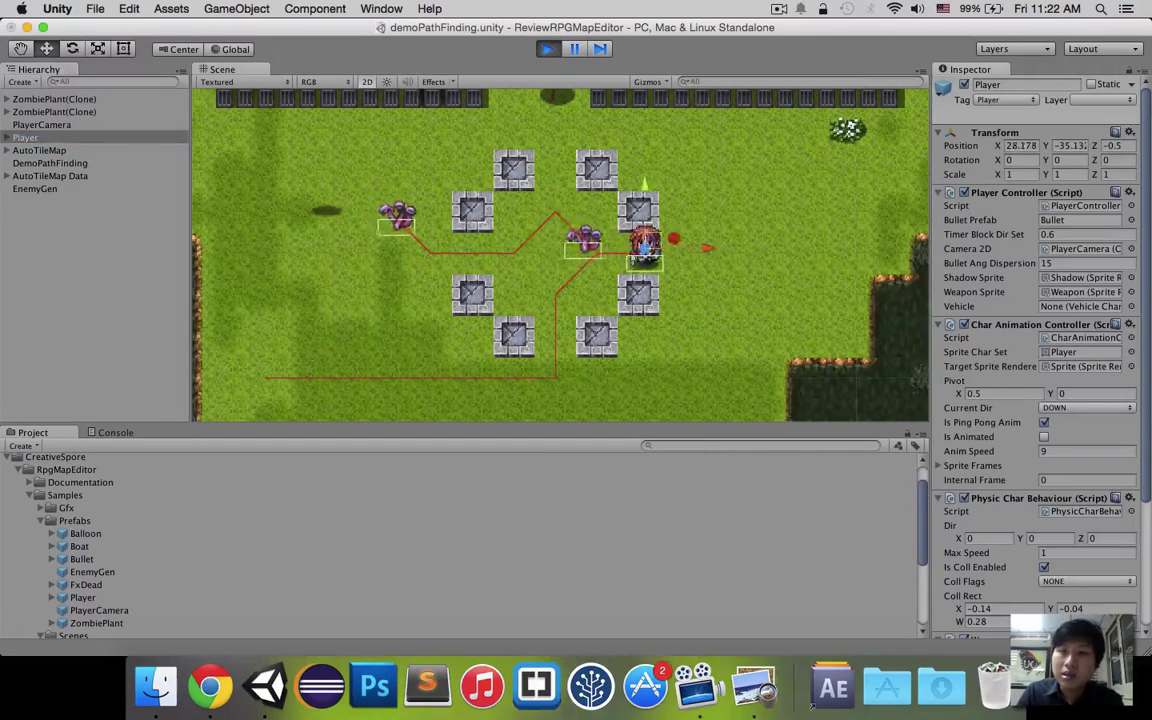
key("Down")
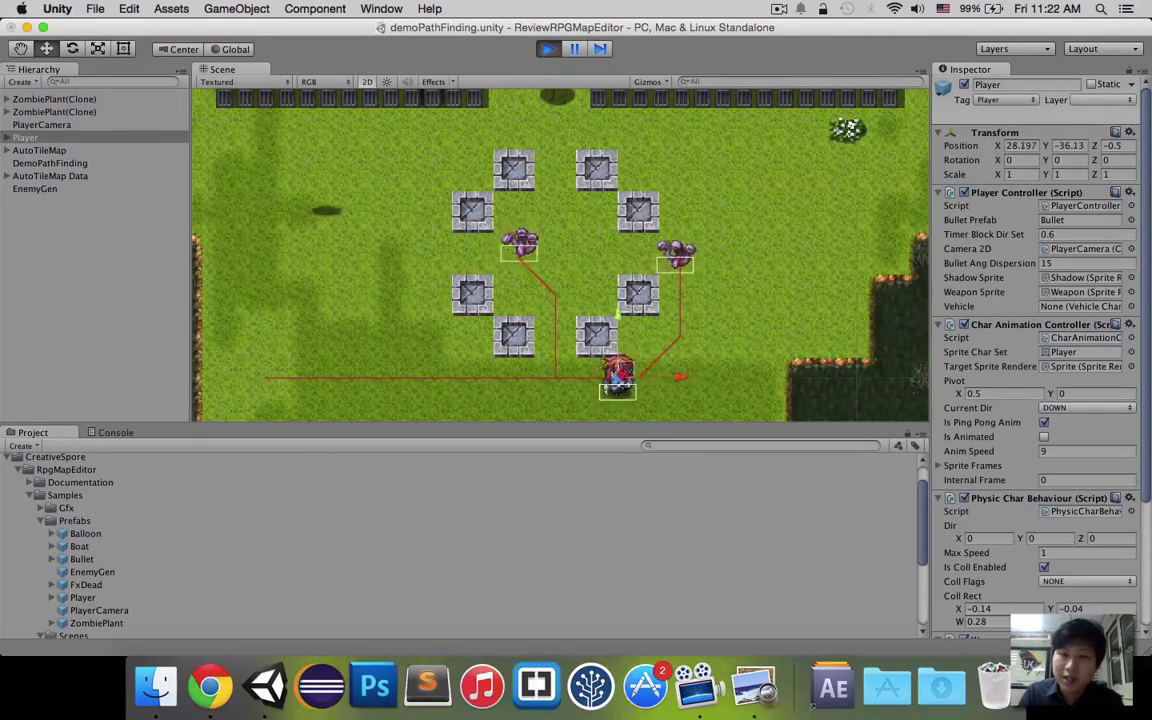
key("Left")
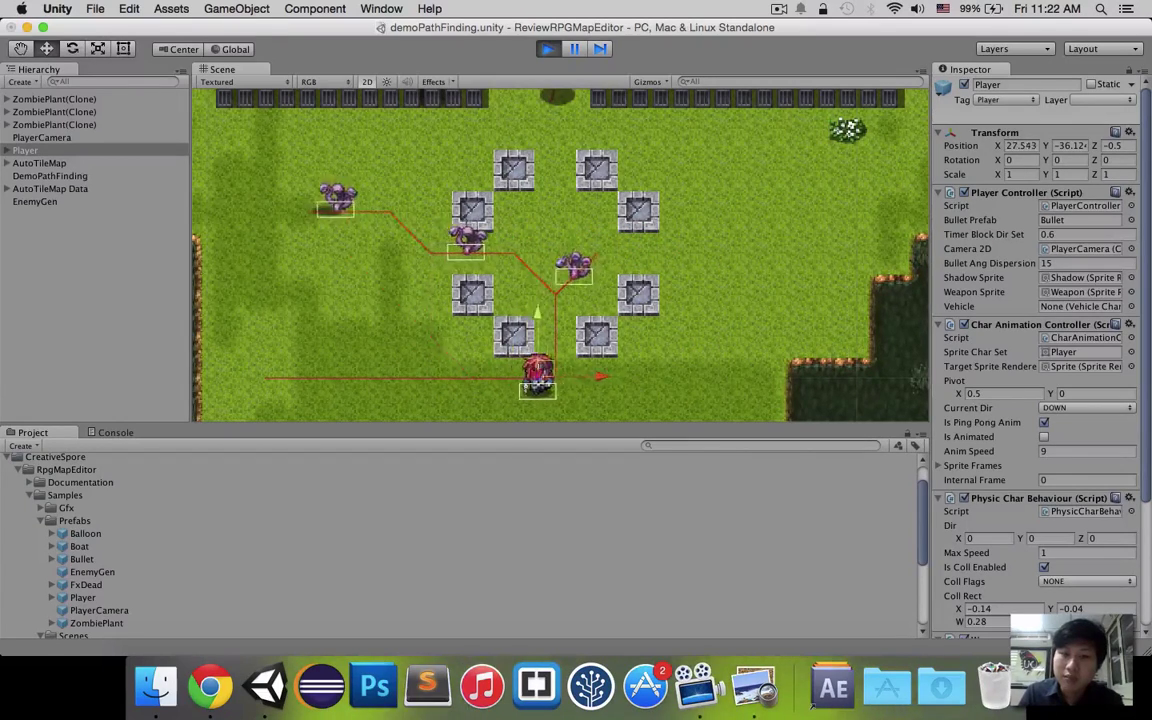
key("Up")
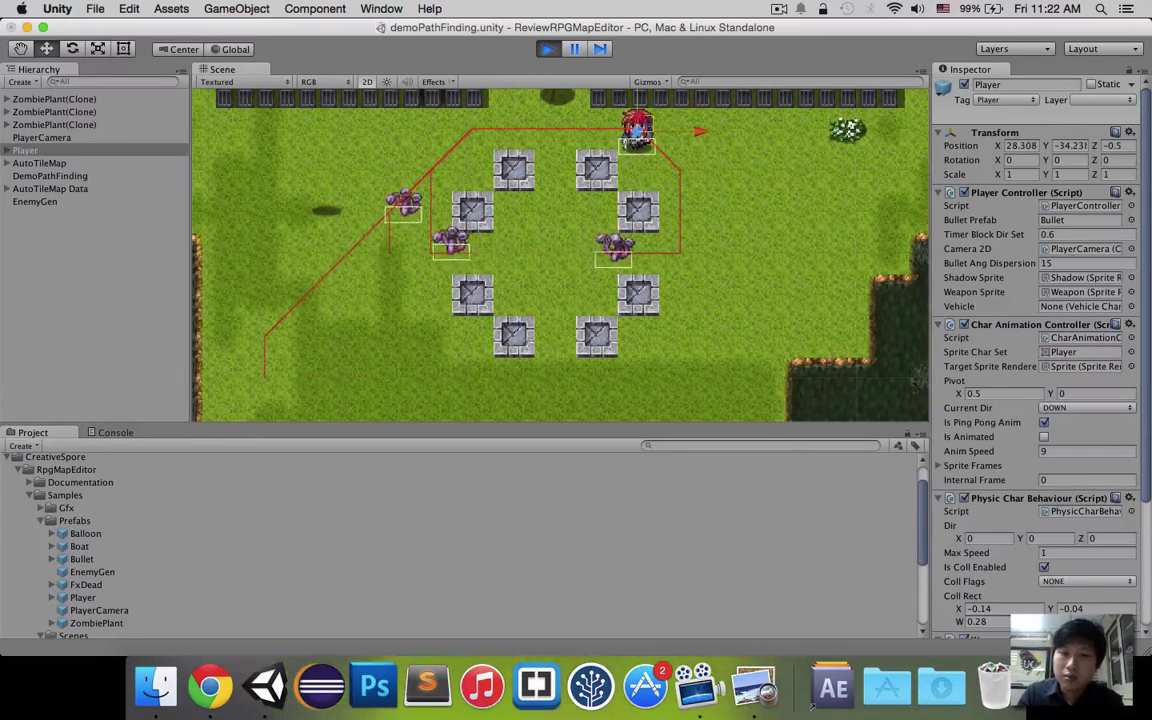
key("Right")
key("Down")
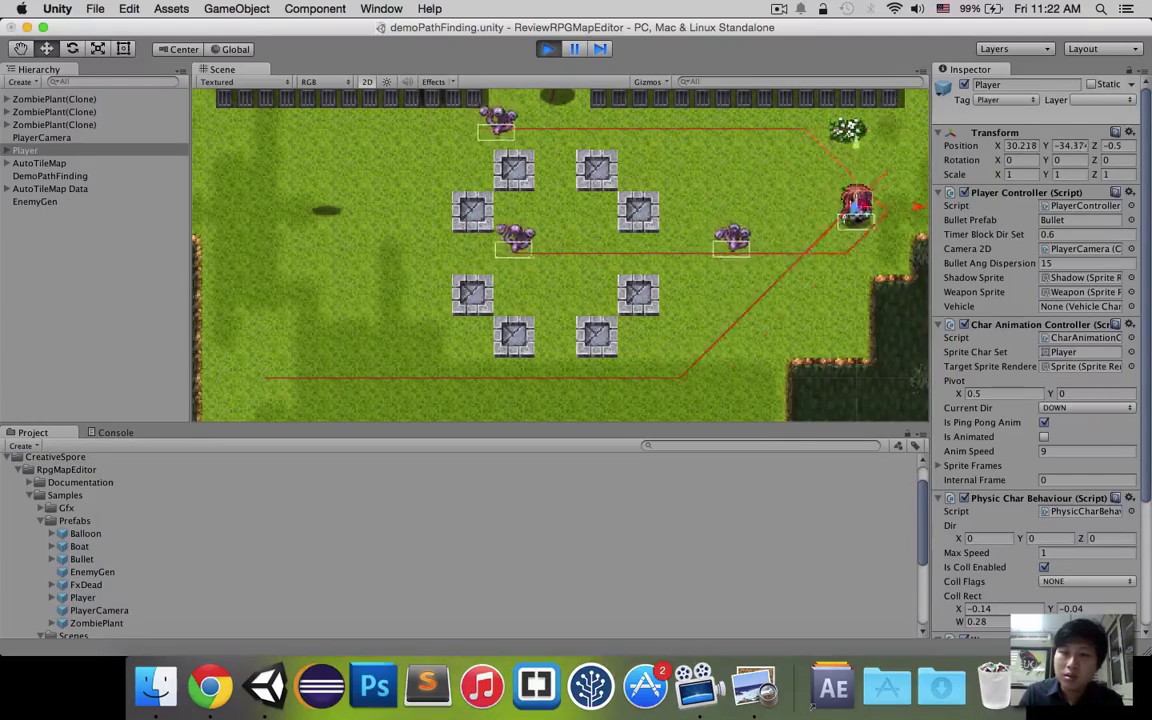
key("Left")
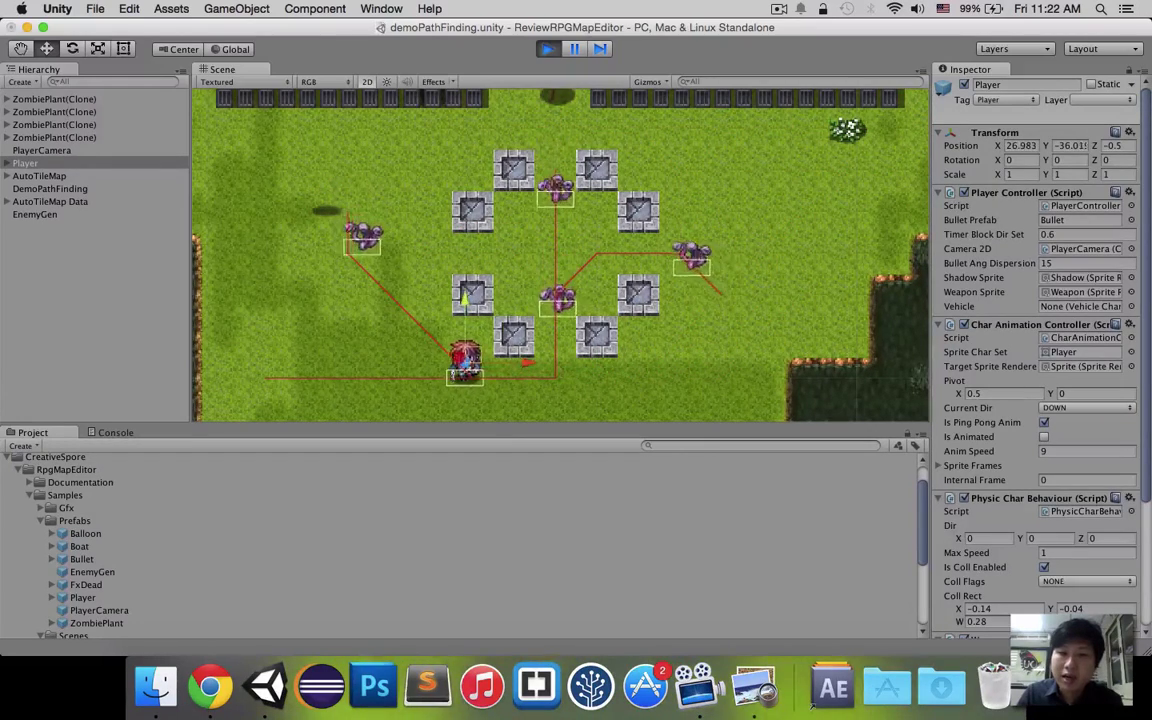
key("Left")
key("Up")
Step: Keep steering the player around the blocks toward the top-right edge, then stop the playtest
key("Right")
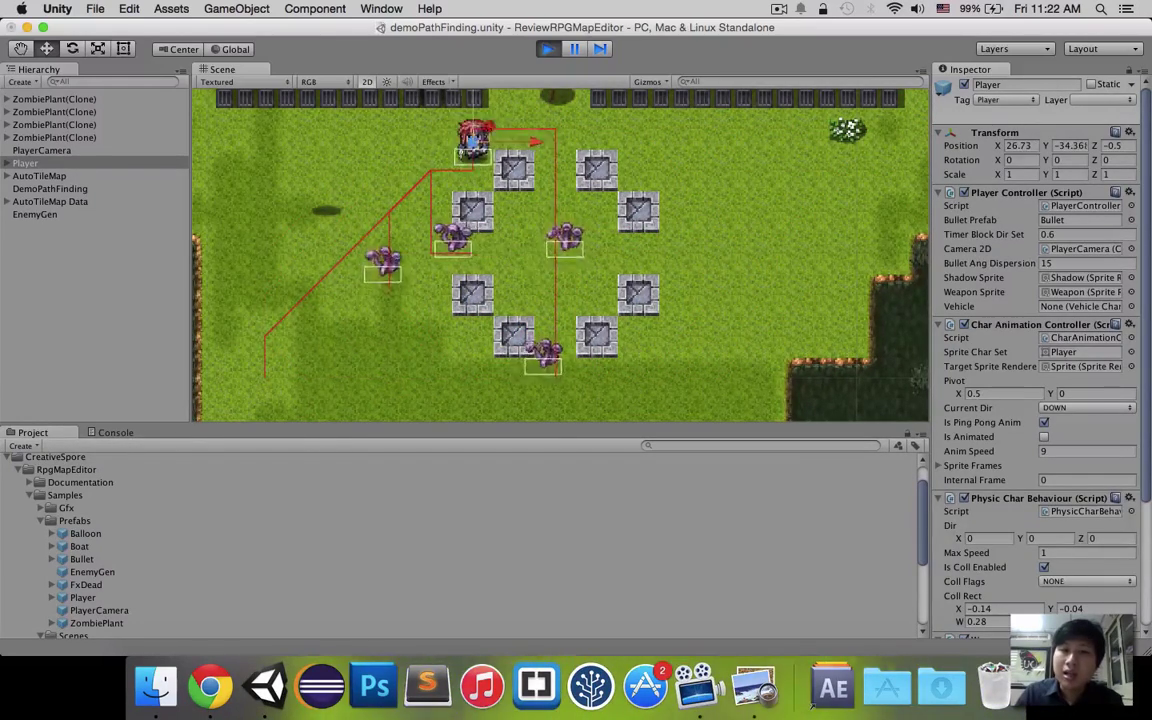
key("Down")
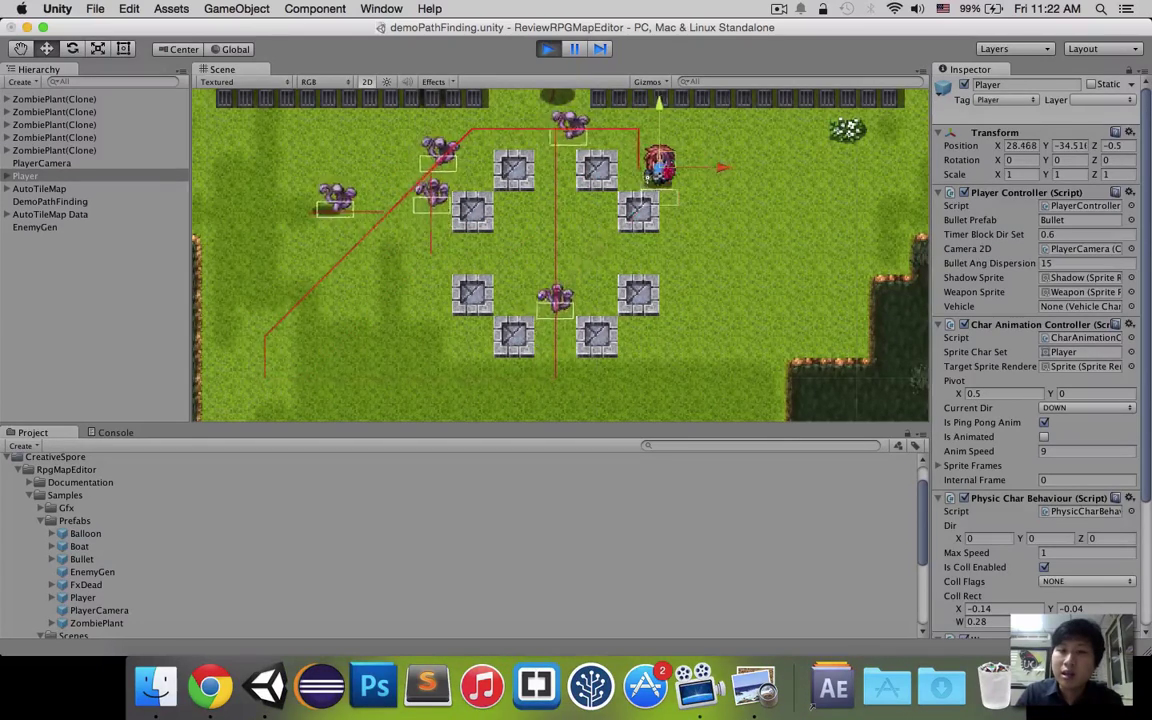
key("Left")
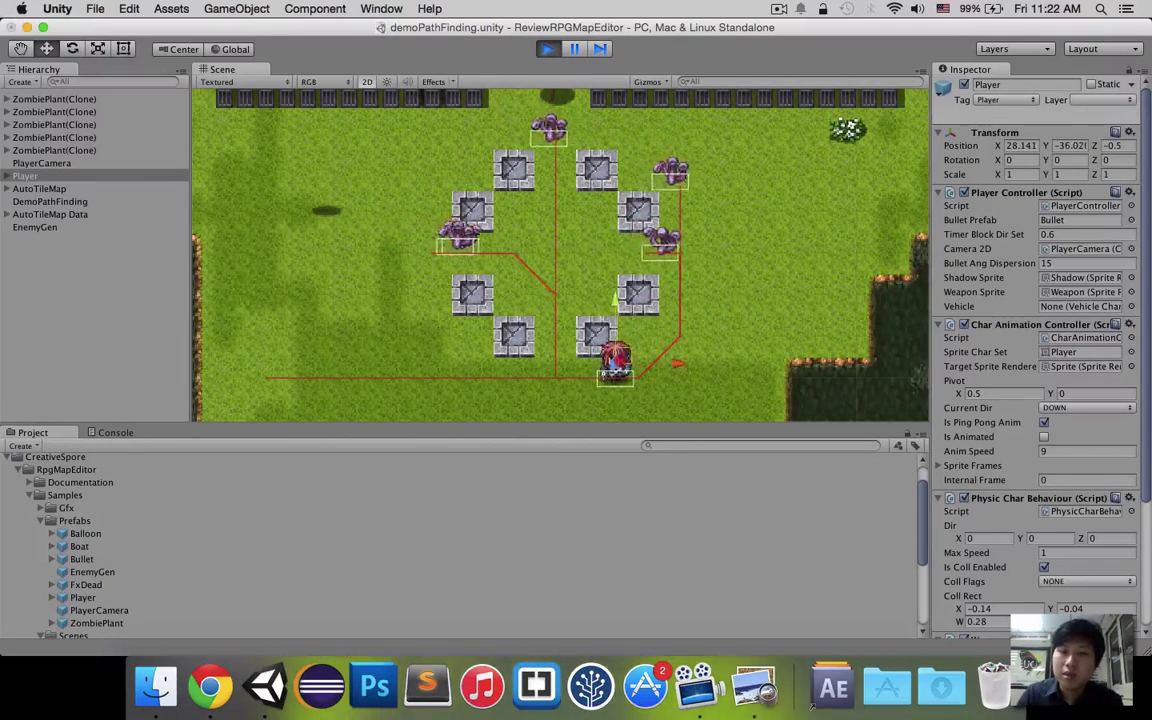
key("Up")
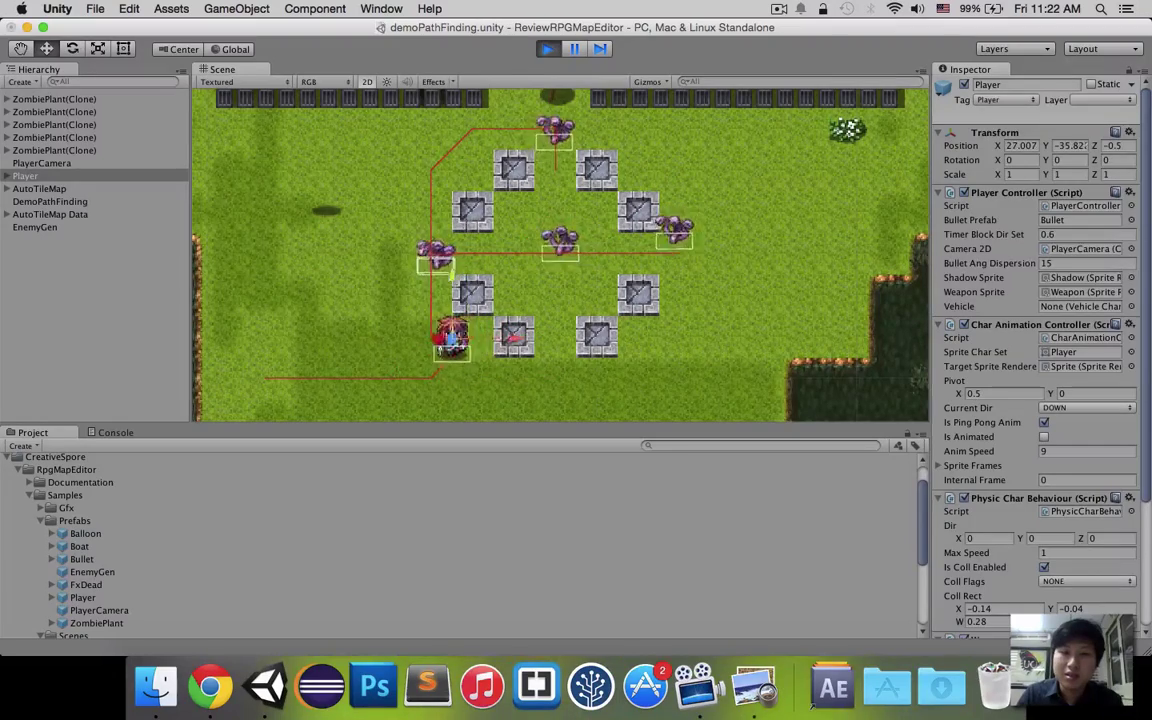
key("Right")
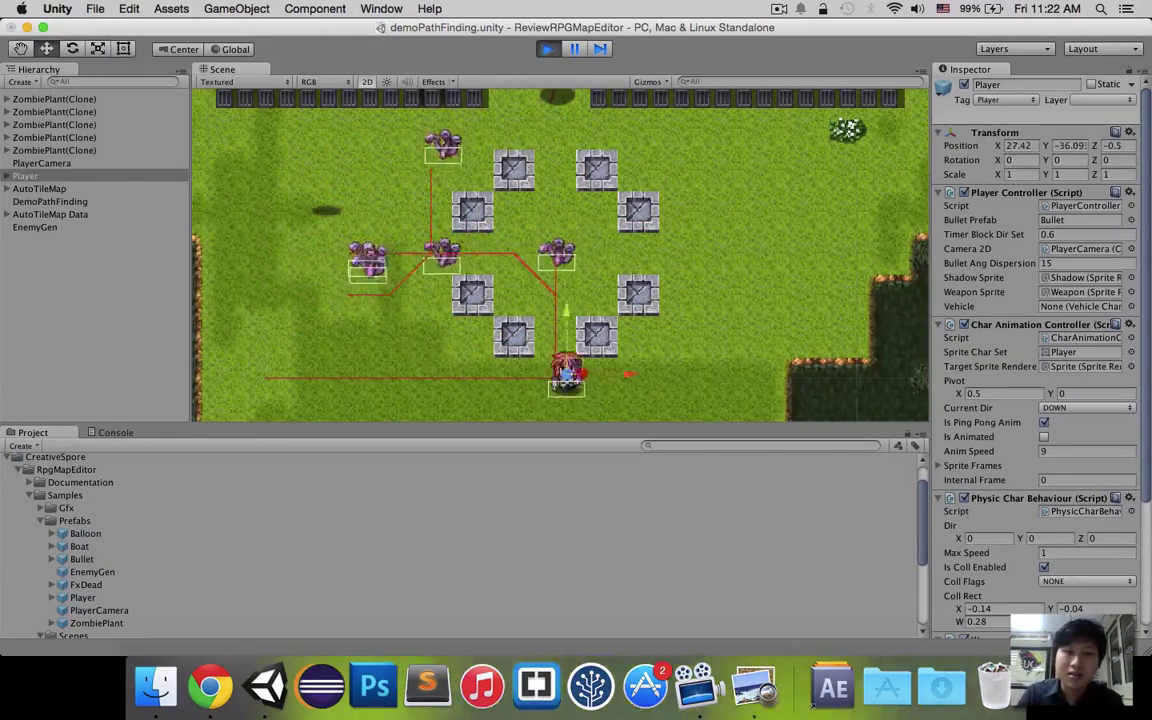
key("Up")
key("Down")
key("Left")
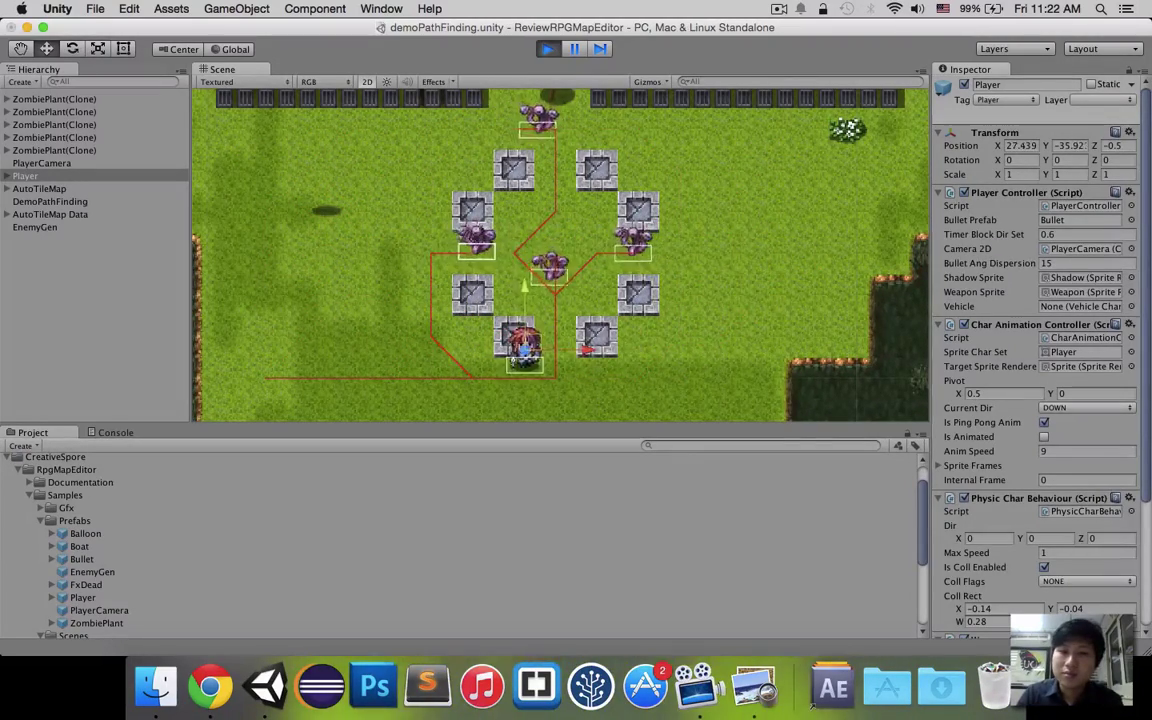
key("Right")
key("Up")
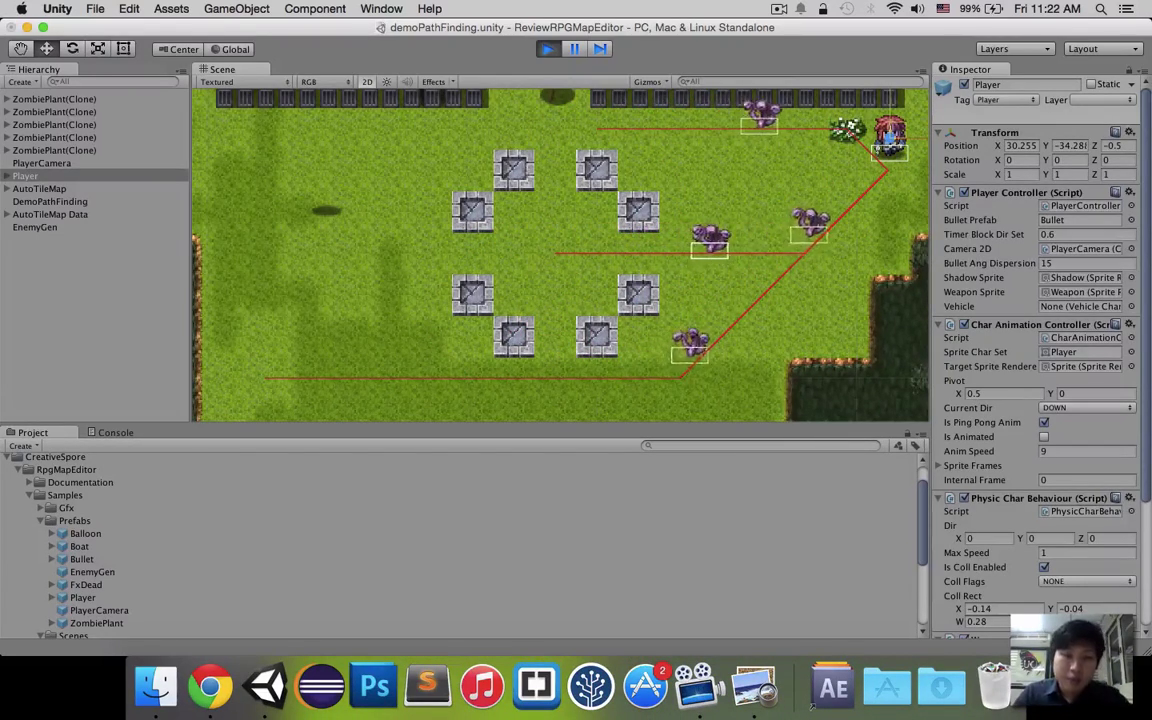
scroll(561, 256, "down", 3)
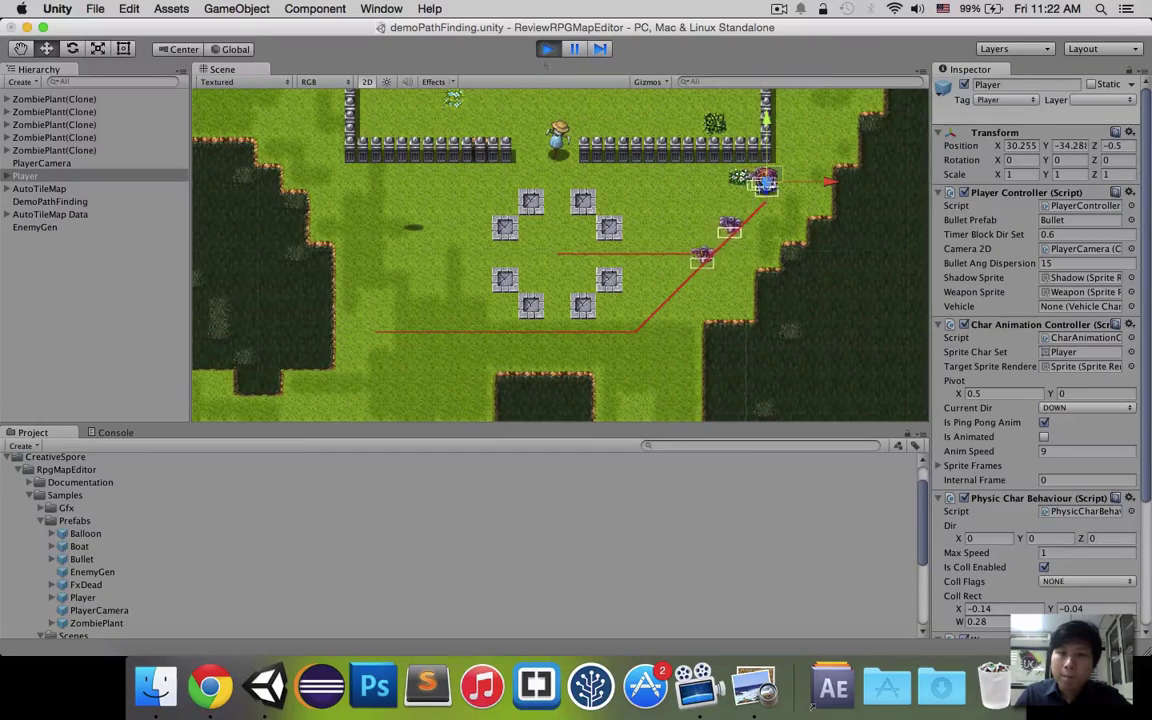
left_click(548, 49)
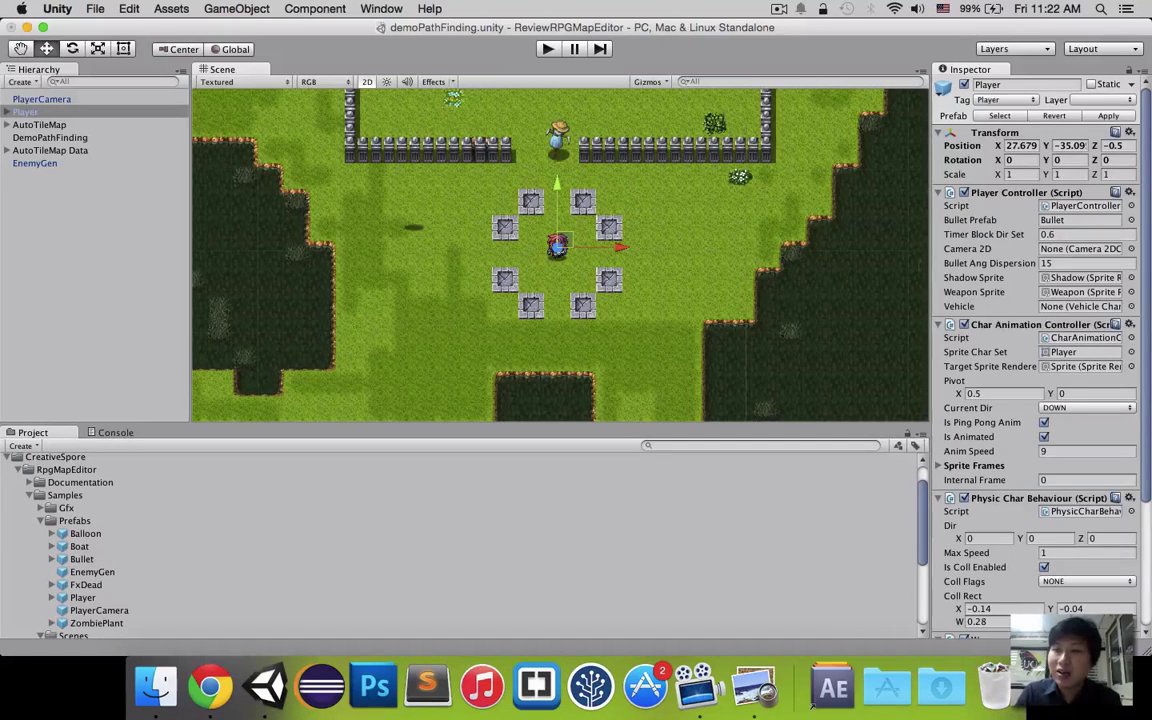
Step: Collapse Player Controller, Char Animation Controller, Physic Char Behaviour and Iso Sprite Controller, then frame the Player
scroll(1035, 400, "down", 5)
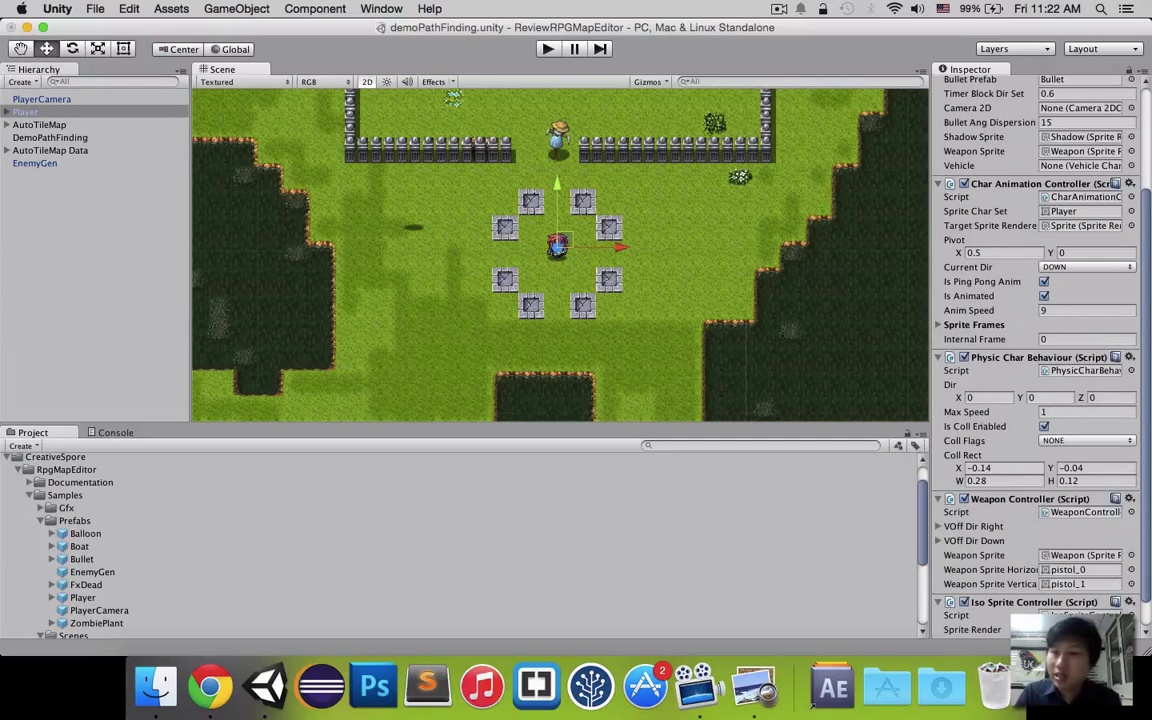
scroll(1035, 400, "down", 1)
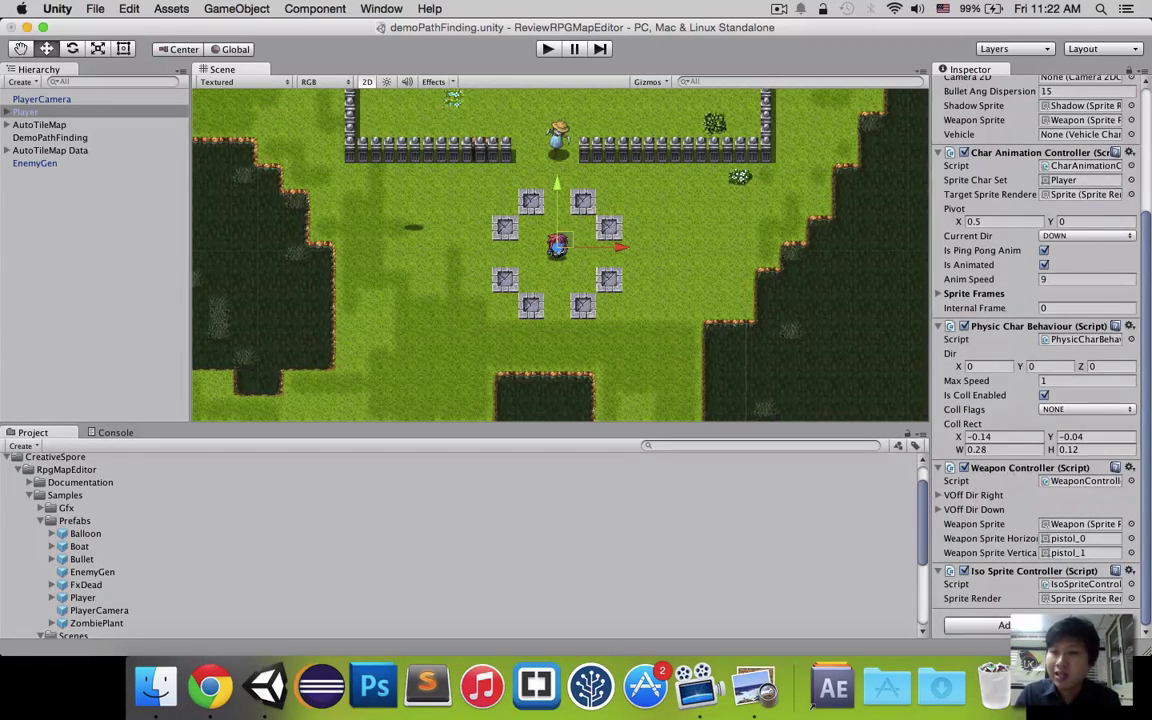
scroll(1006, 468, "up", 9)
scroll(1006, 468, "down", 9)
left_click(1006, 467)
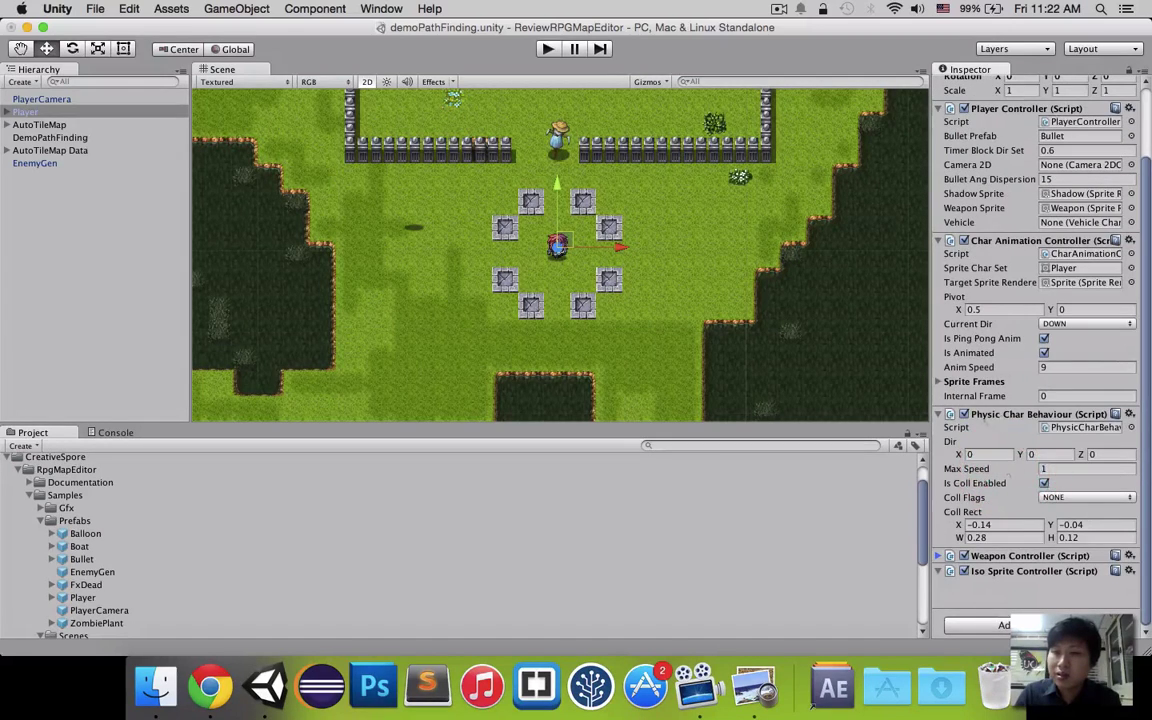
left_click(977, 413)
left_click(972, 325)
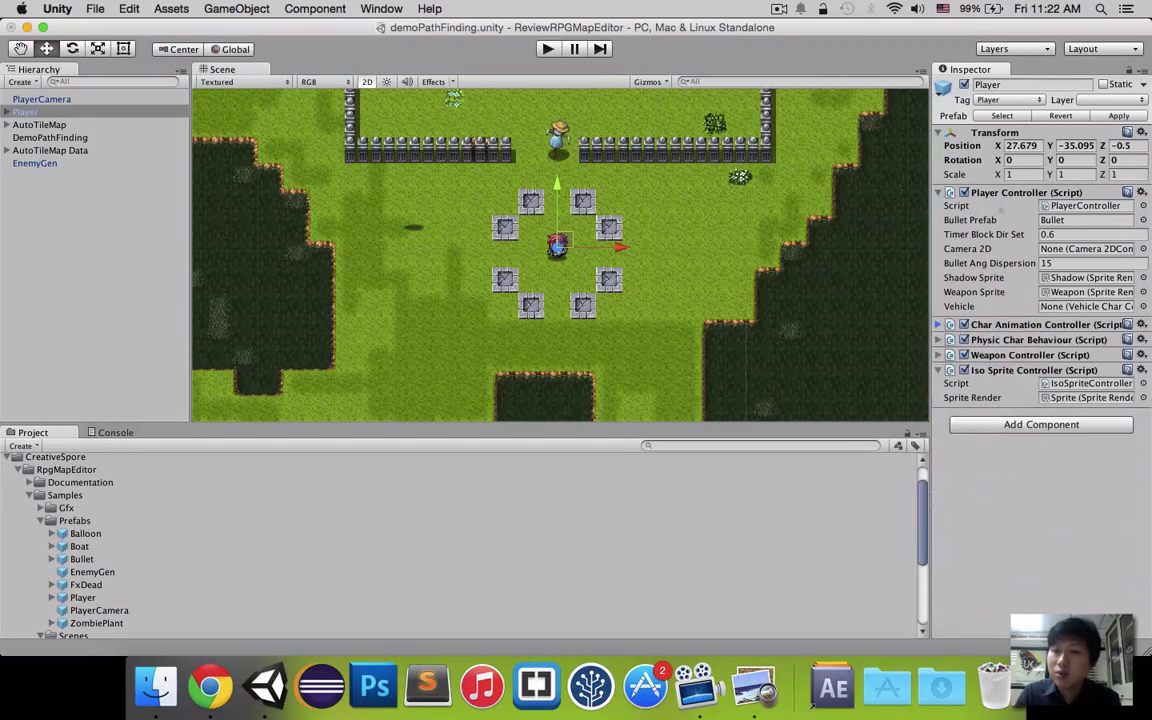
left_click(1000, 192)
left_click(1000, 253)
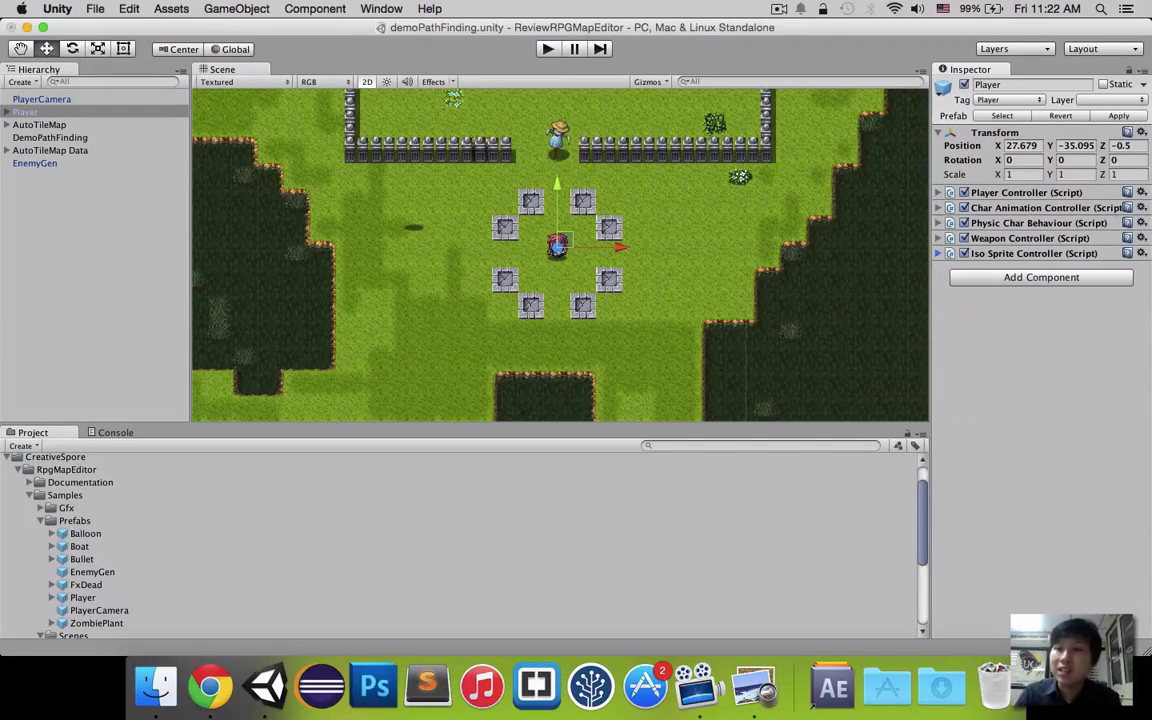
key("f")
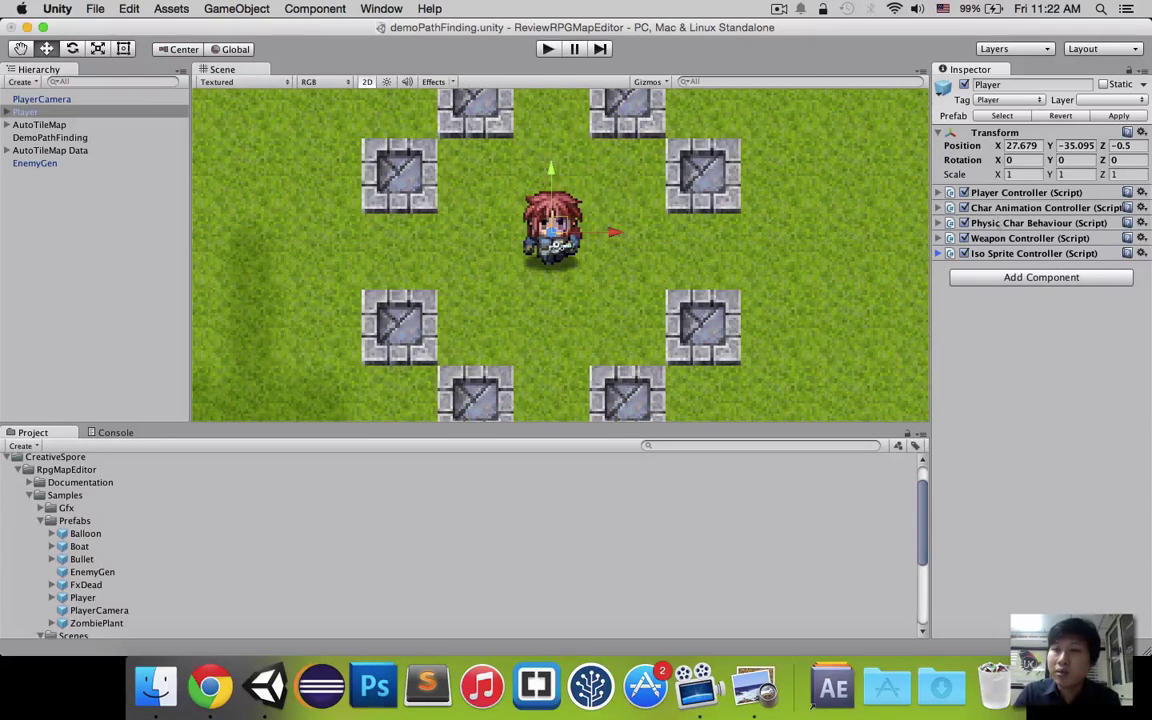
Step: Expand Physic Char Behaviour and toggle the Player Controller component open and closed
left_click(977, 223)
left_click(1016, 191)
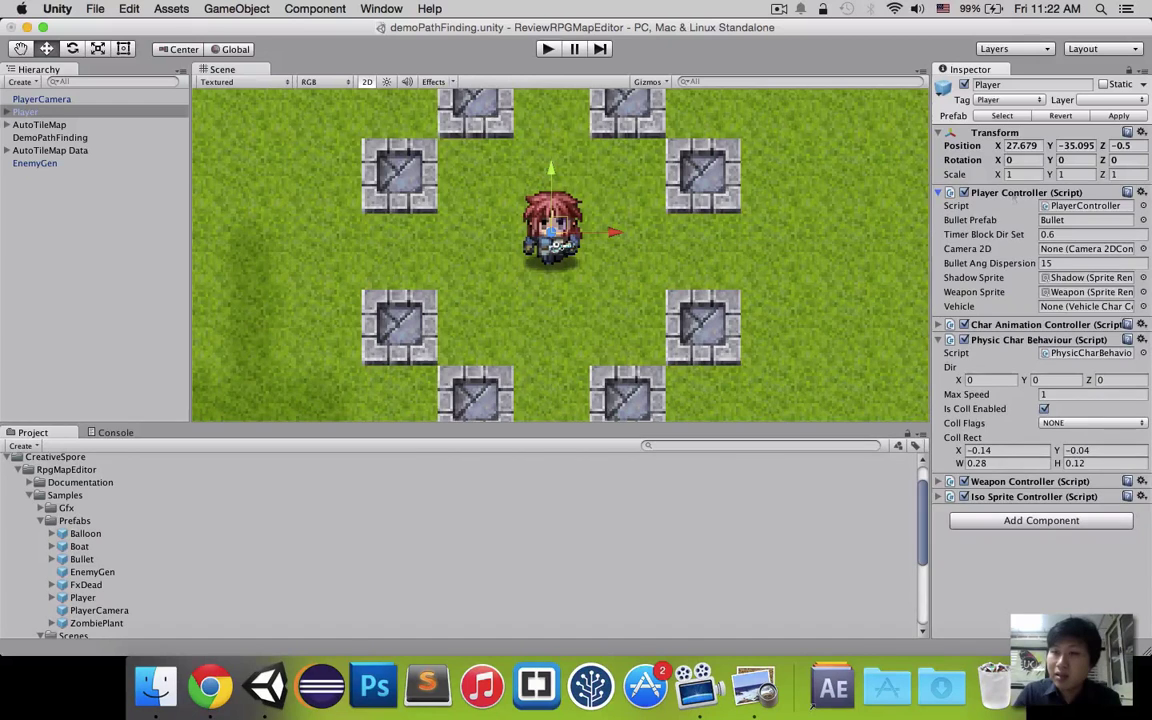
left_click(1003, 192)
left_click(1003, 192)
left_click(1001, 191)
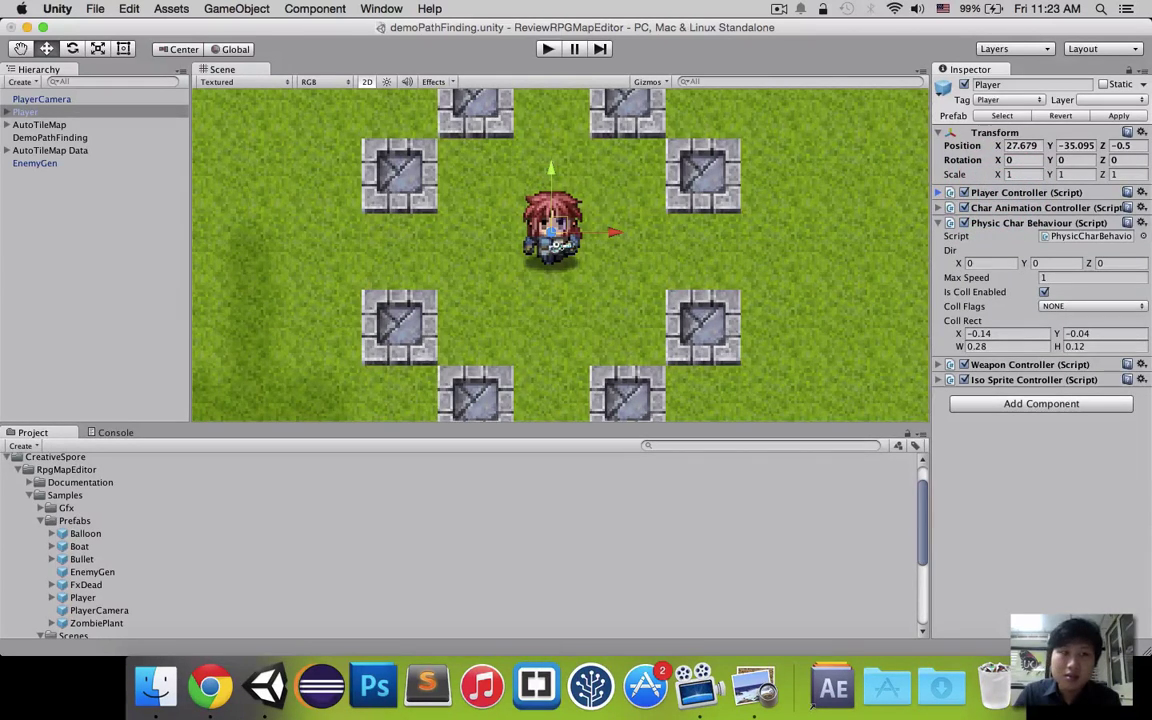
Step: Select the Player's Sprite child, browse its sprite list without changes, and open Player_0
left_click(7, 111)
left_click(32, 124)
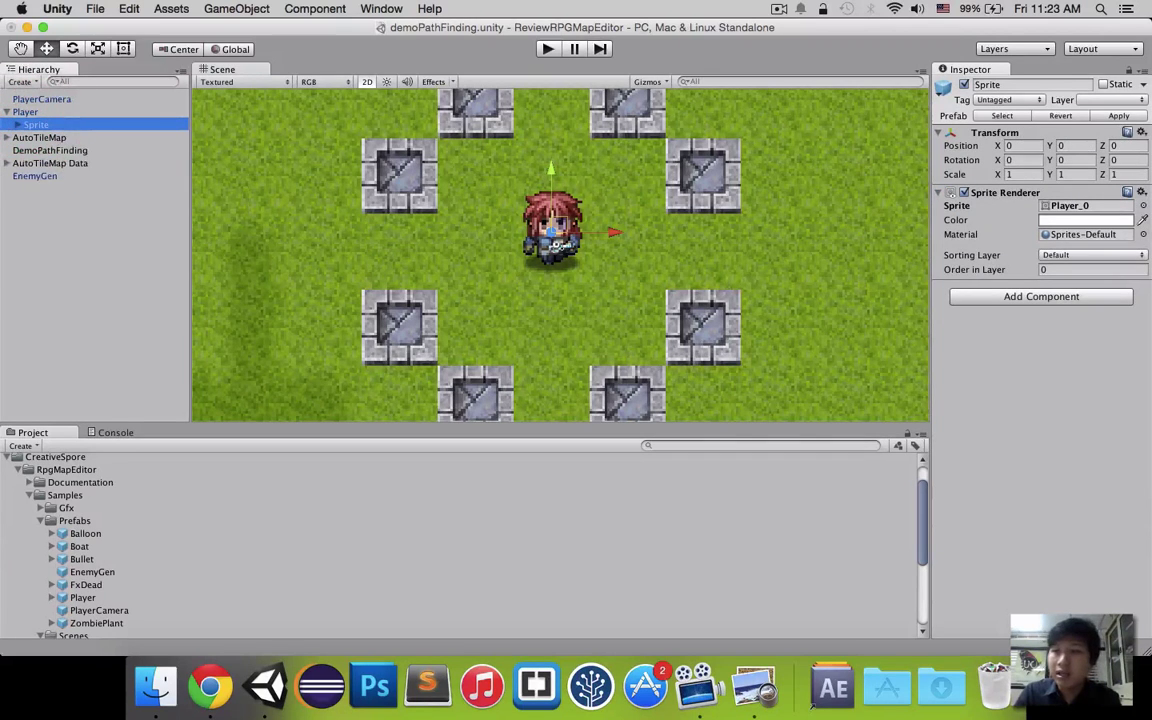
left_click(1080, 205)
left_click(1143, 205)
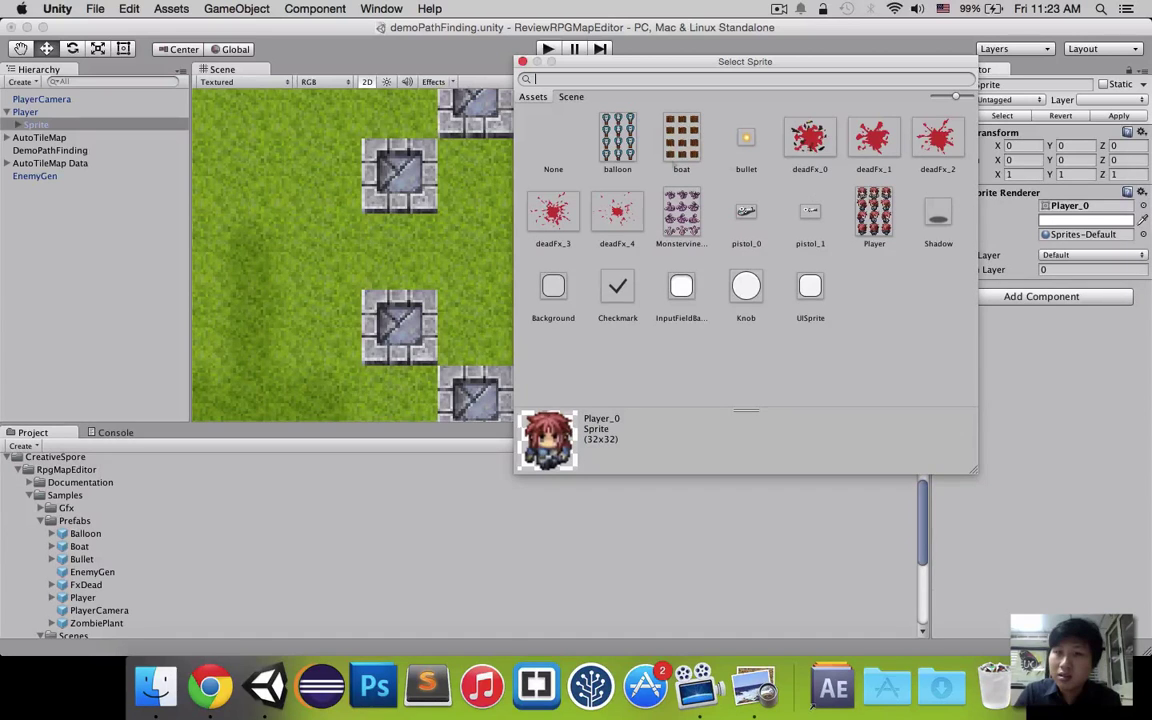
left_click(617, 147)
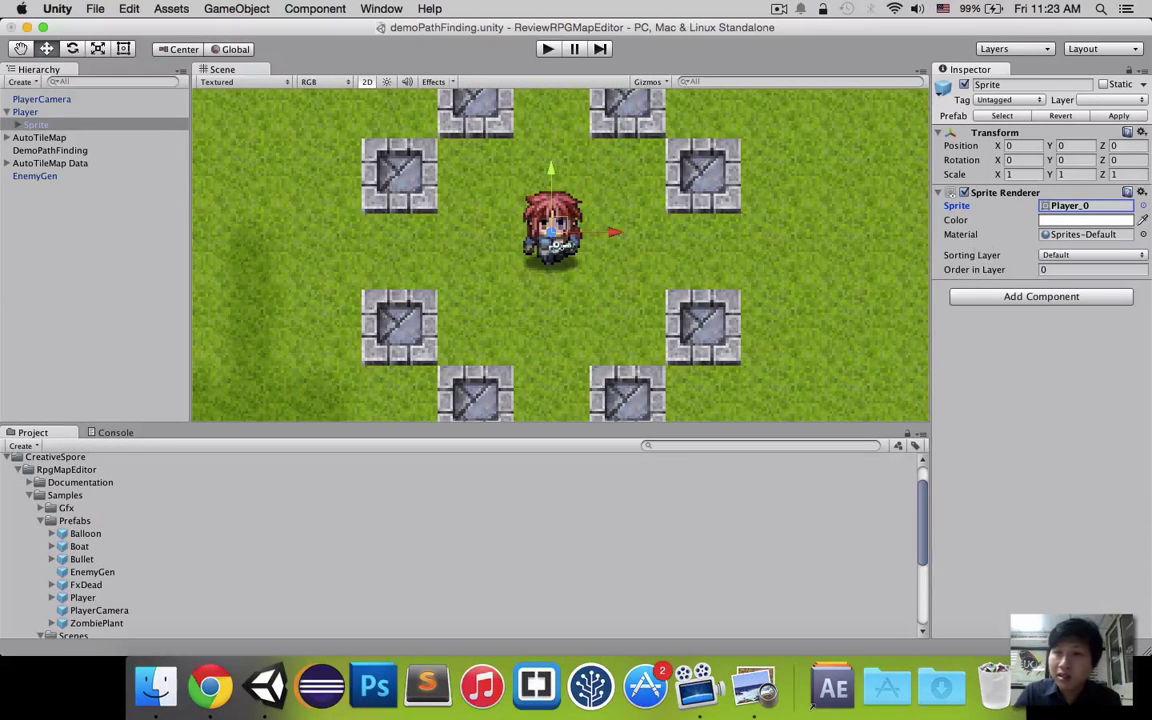
left_click(1143, 205)
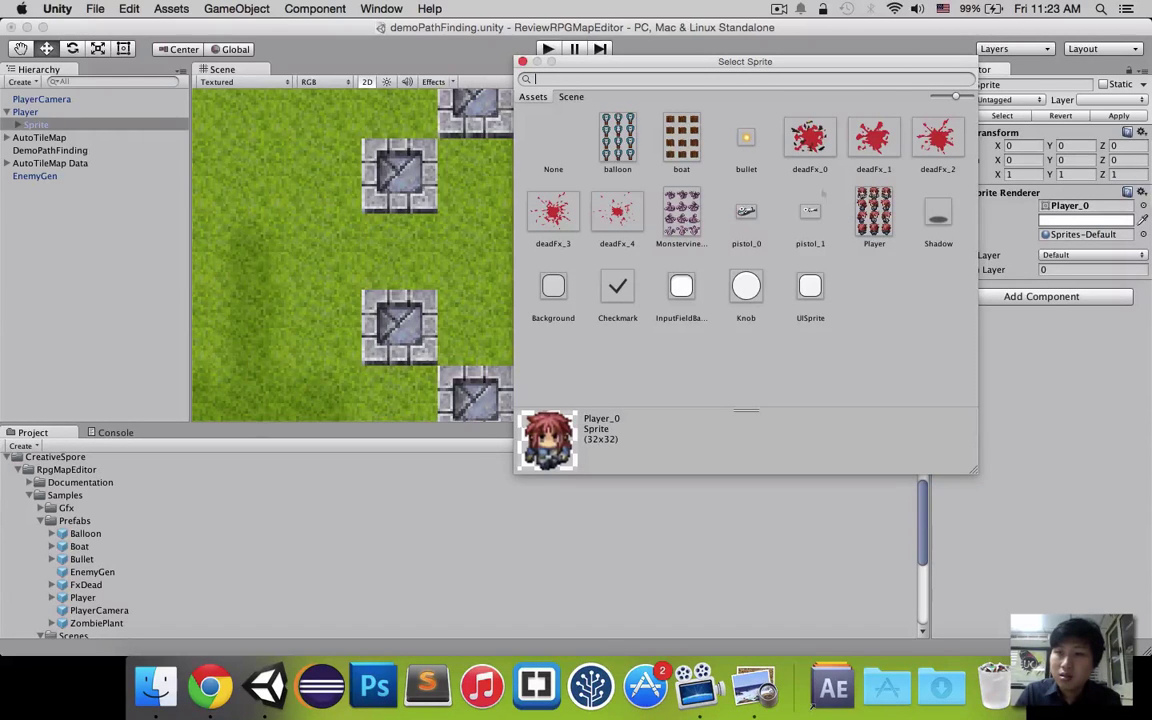
left_click(672, 127)
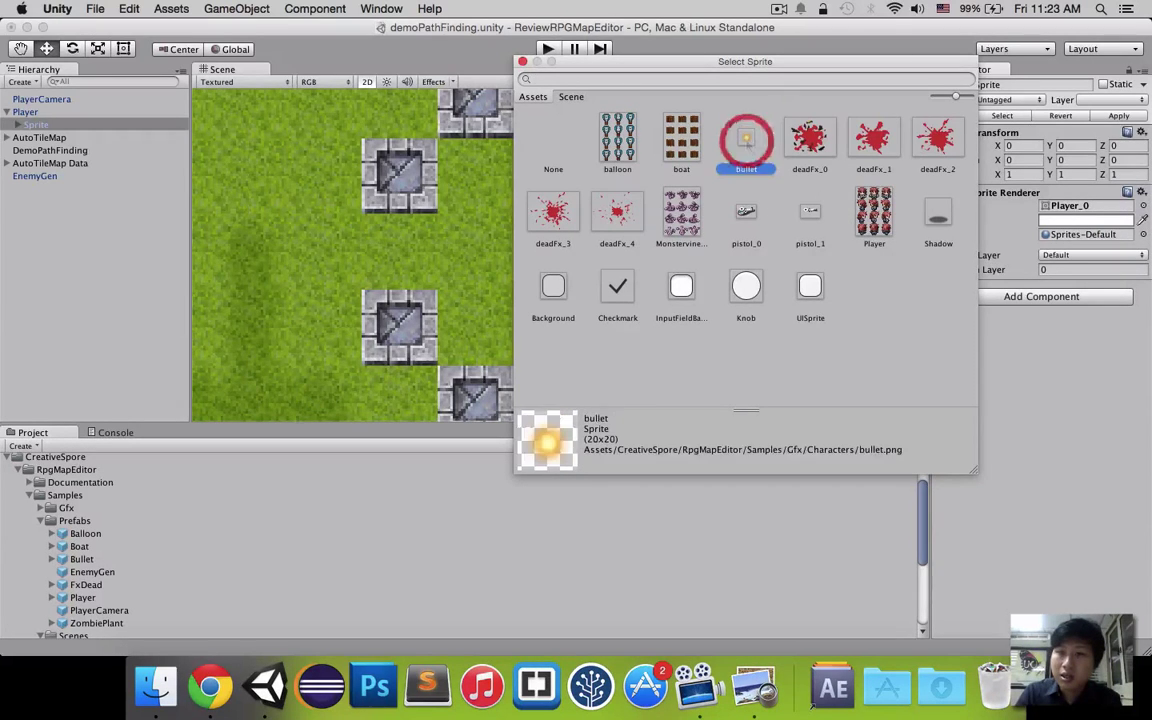
left_click(673, 127)
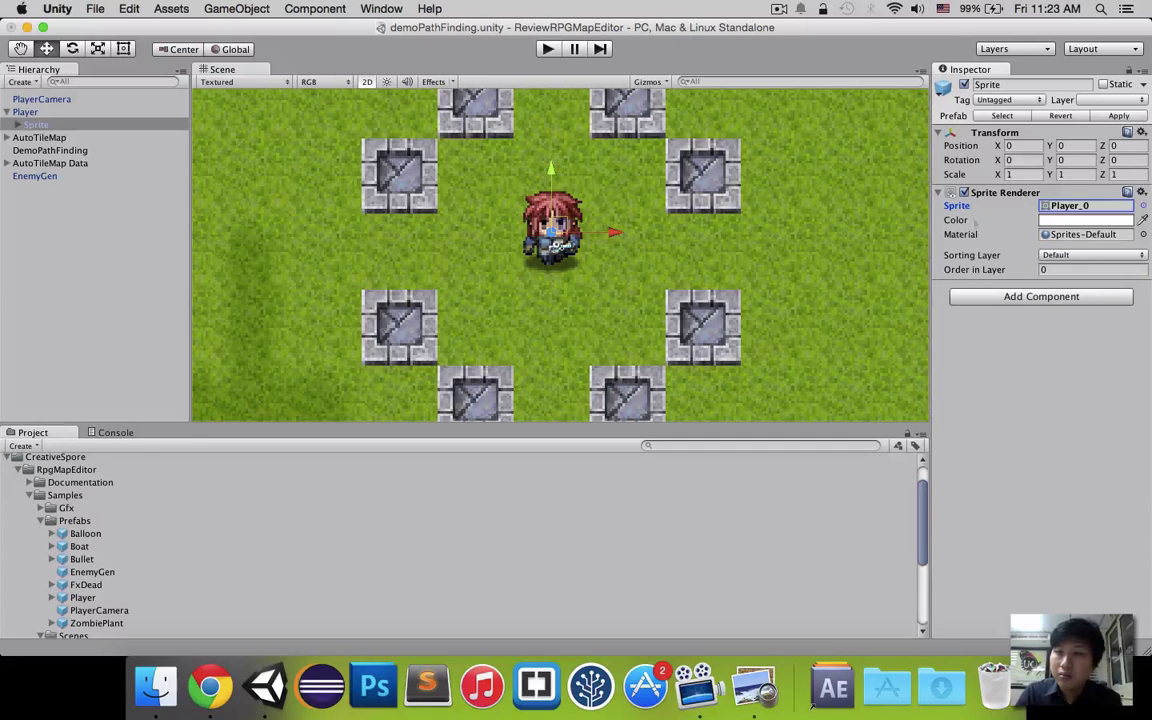
double_click(1080, 205)
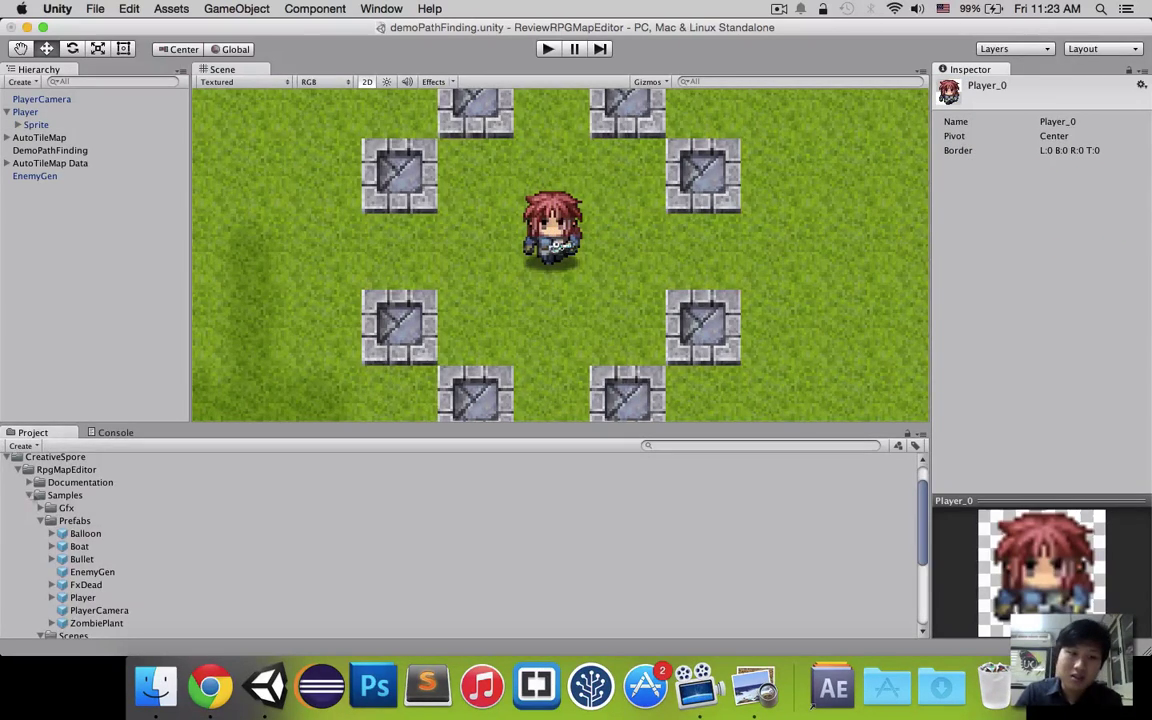
Step: Locate and select the balloon sprite sheet under Gfx/Characters in the Project panel
left_click(40, 495)
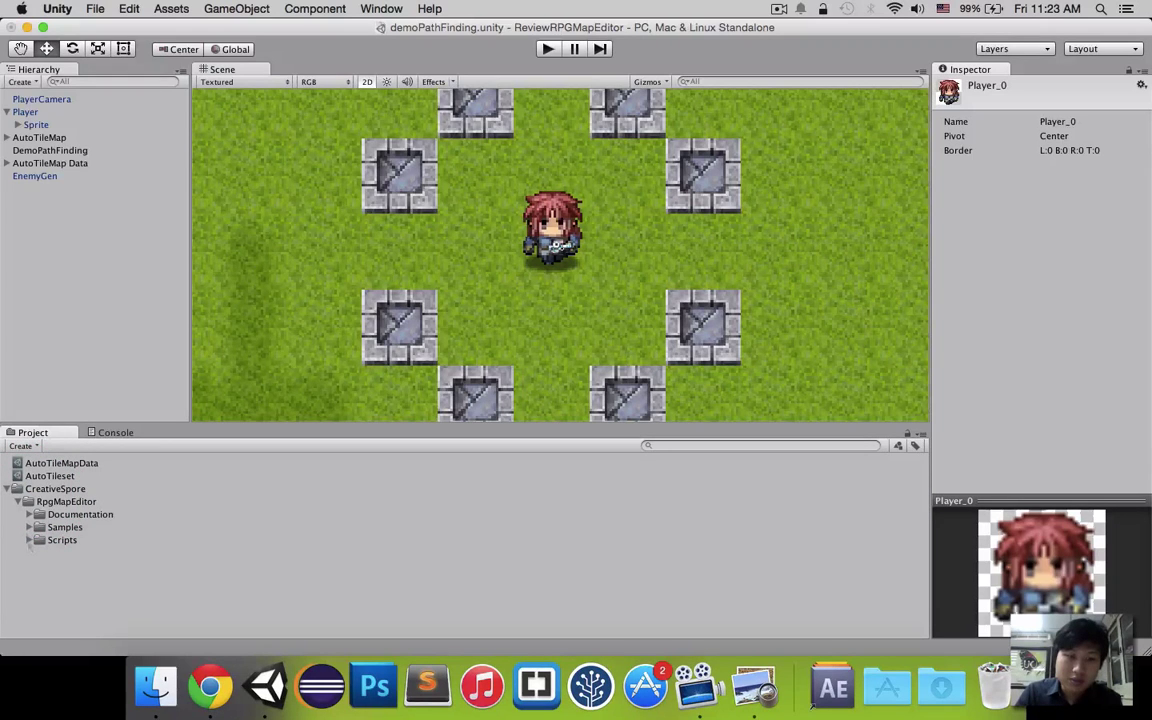
left_click(28, 527)
scroll(38, 536, "down", 3)
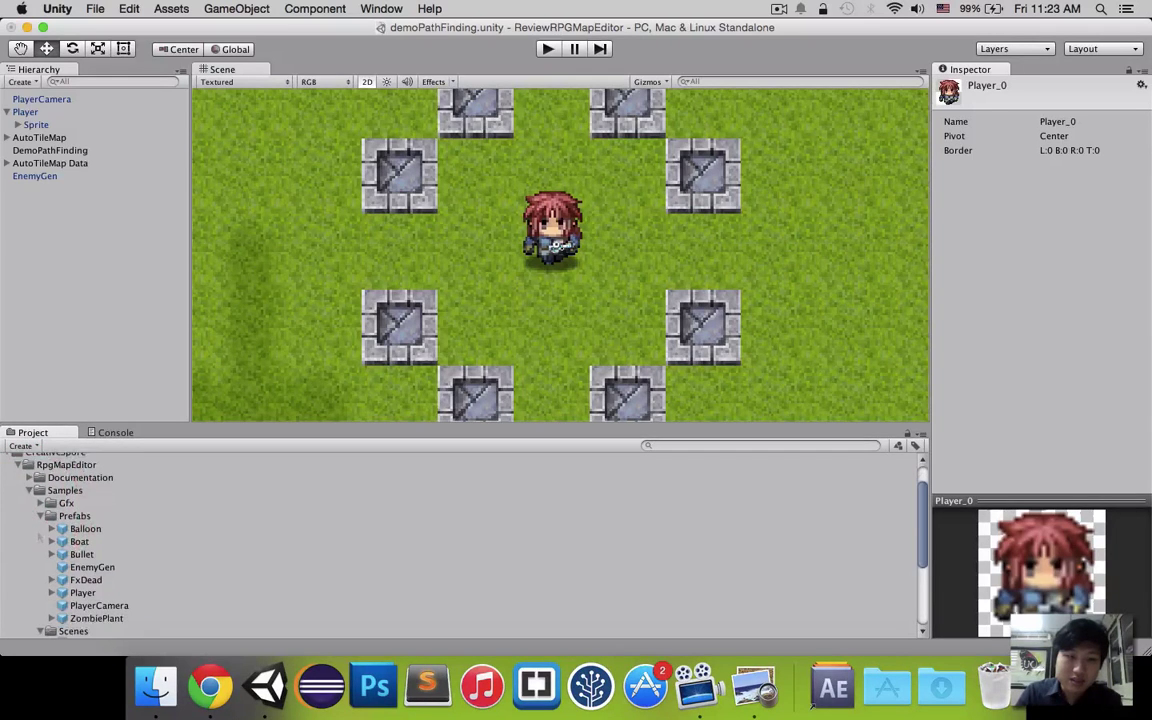
left_click(40, 516)
left_click(40, 529)
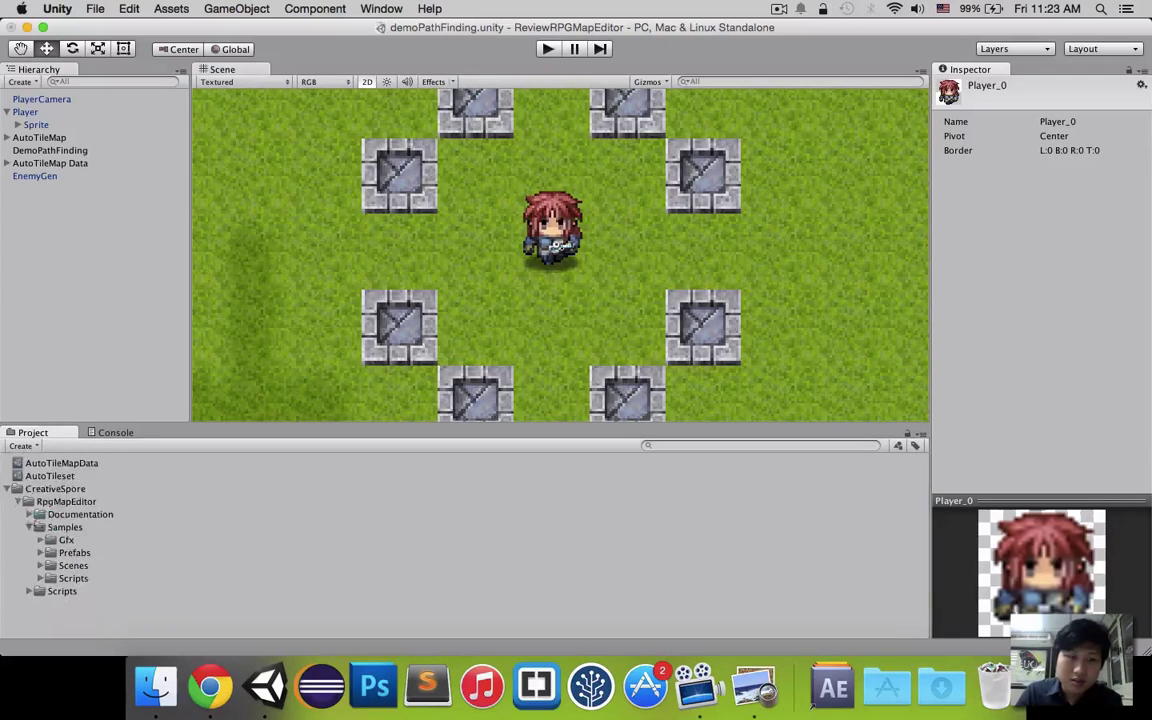
left_click(40, 540)
left_click(50, 553)
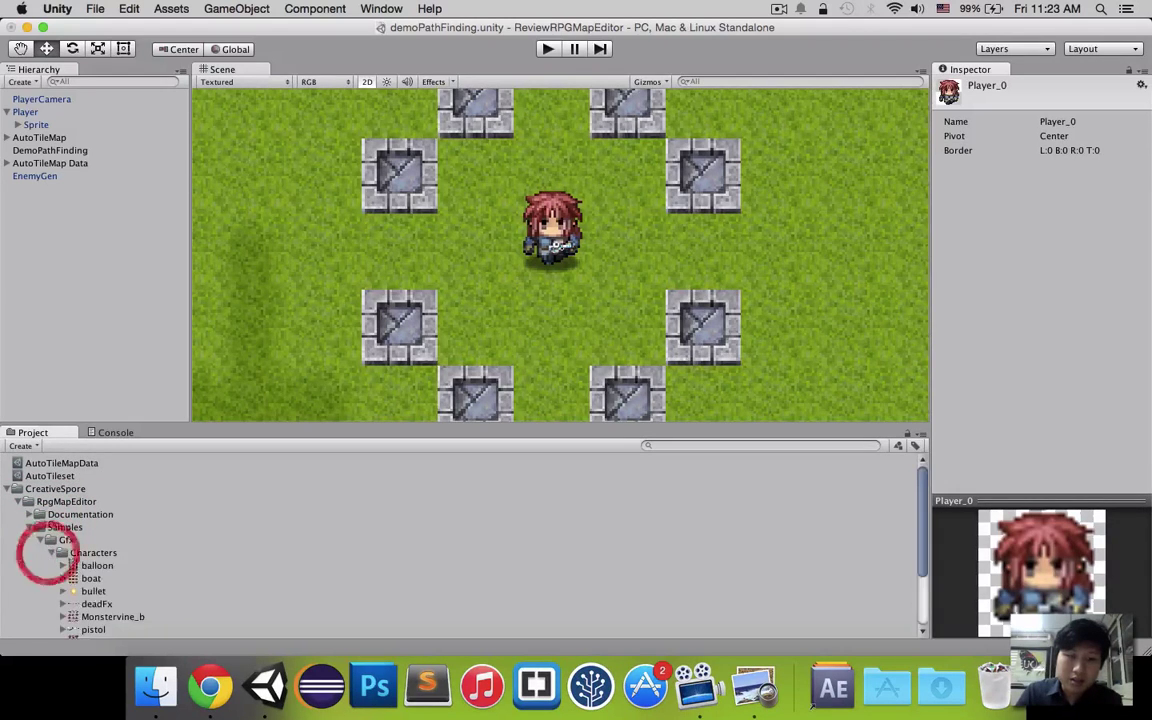
left_click(97, 544)
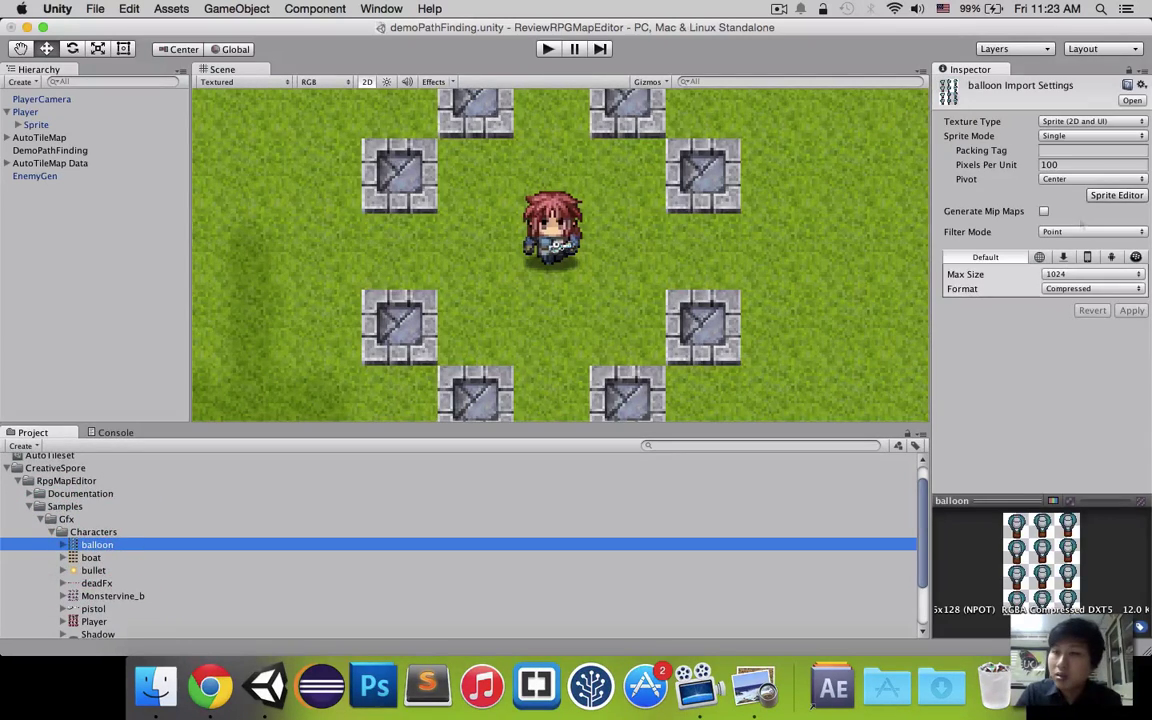
Step: Set balloon to Multiple sprite mode and auto-slice it into frames in the Sprite Editor
left_click(1090, 135)
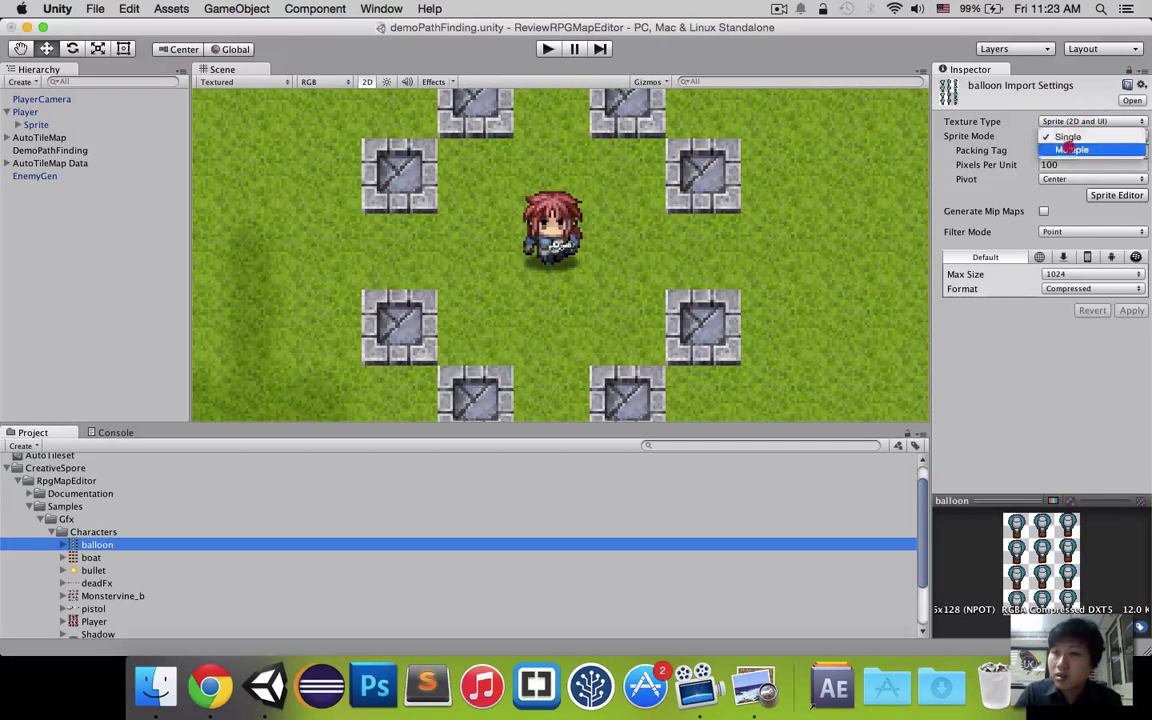
left_click(1065, 150)
left_click(1116, 180)
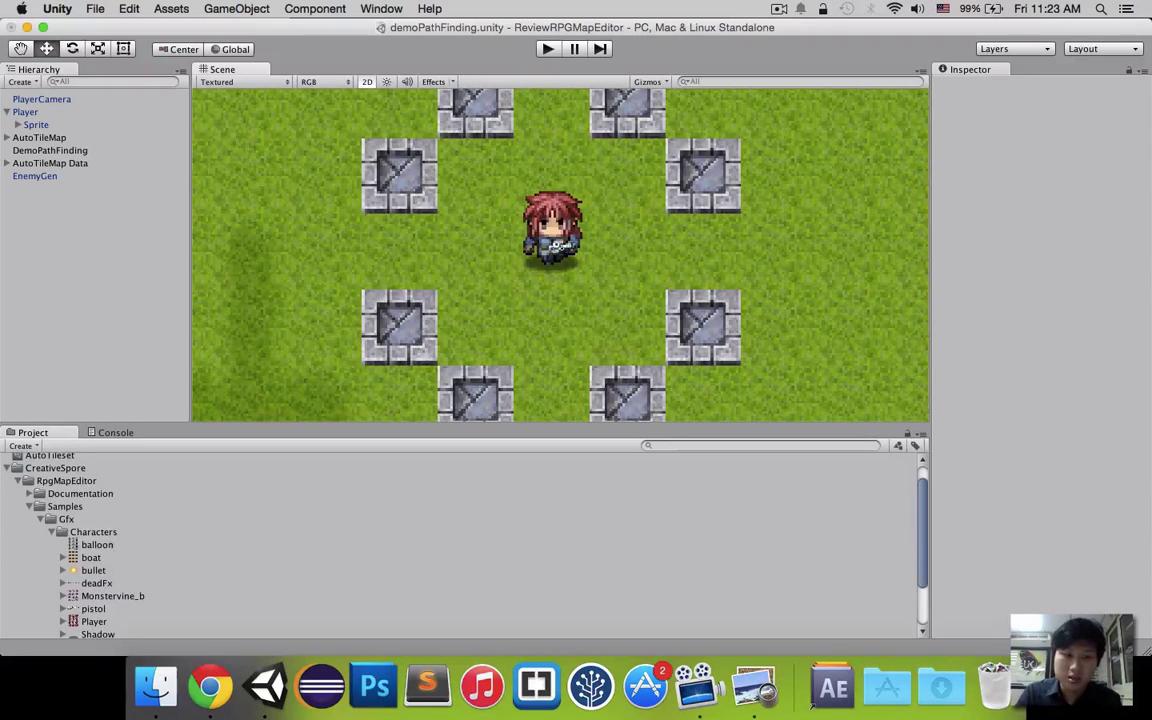
left_click(97, 544)
left_click(1116, 180)
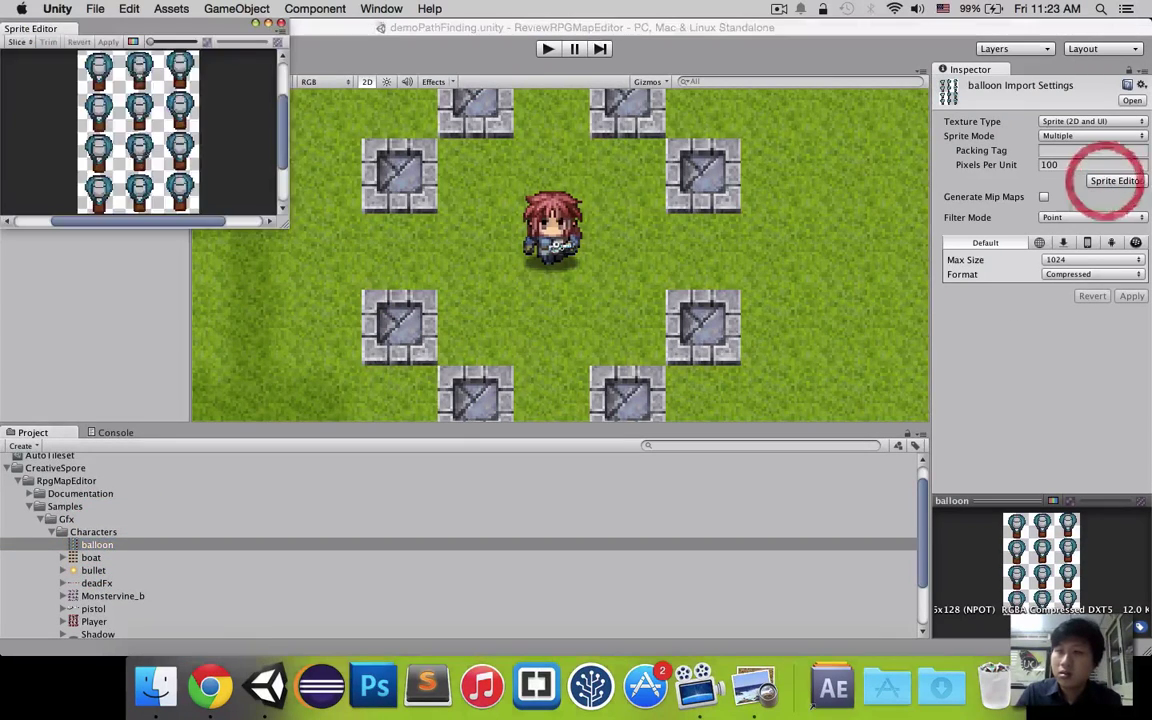
left_click_drag(285, 222, 527, 414)
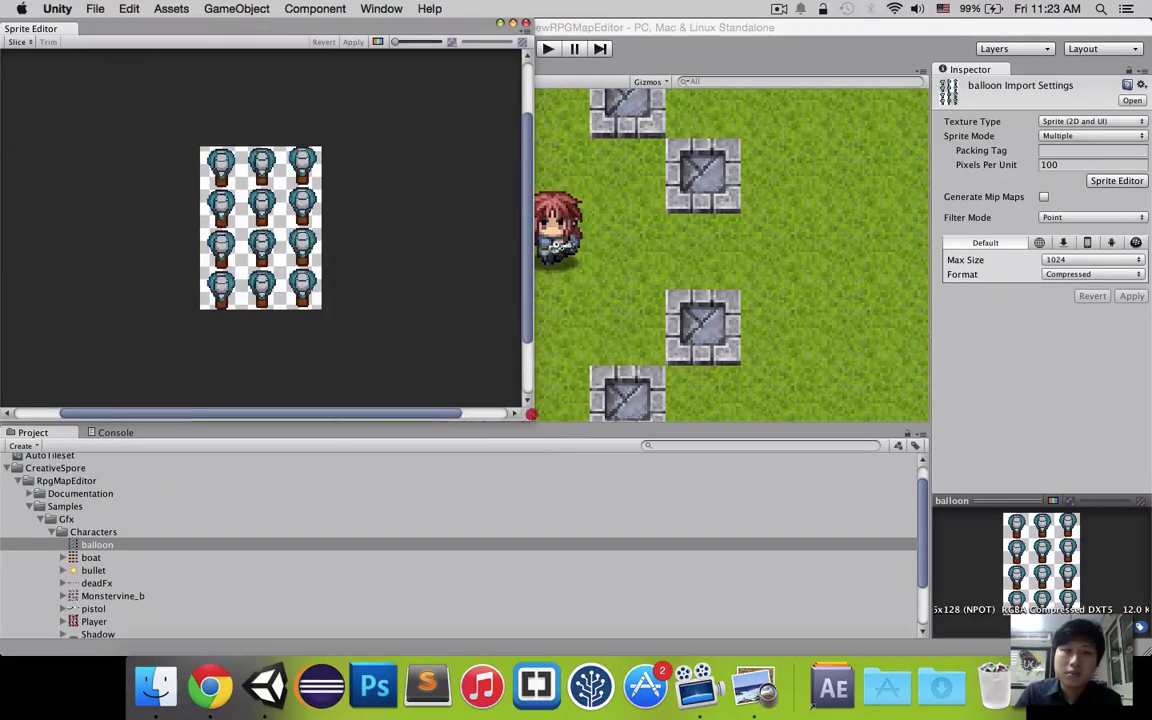
left_click(17, 42)
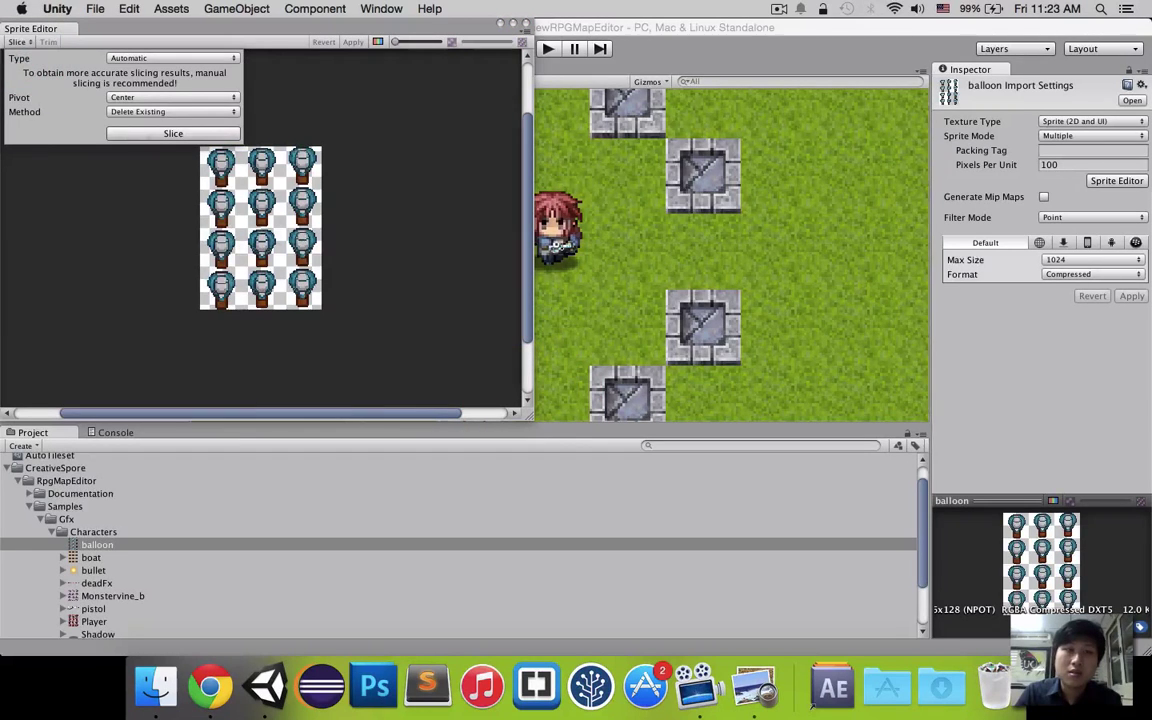
left_click(140, 133)
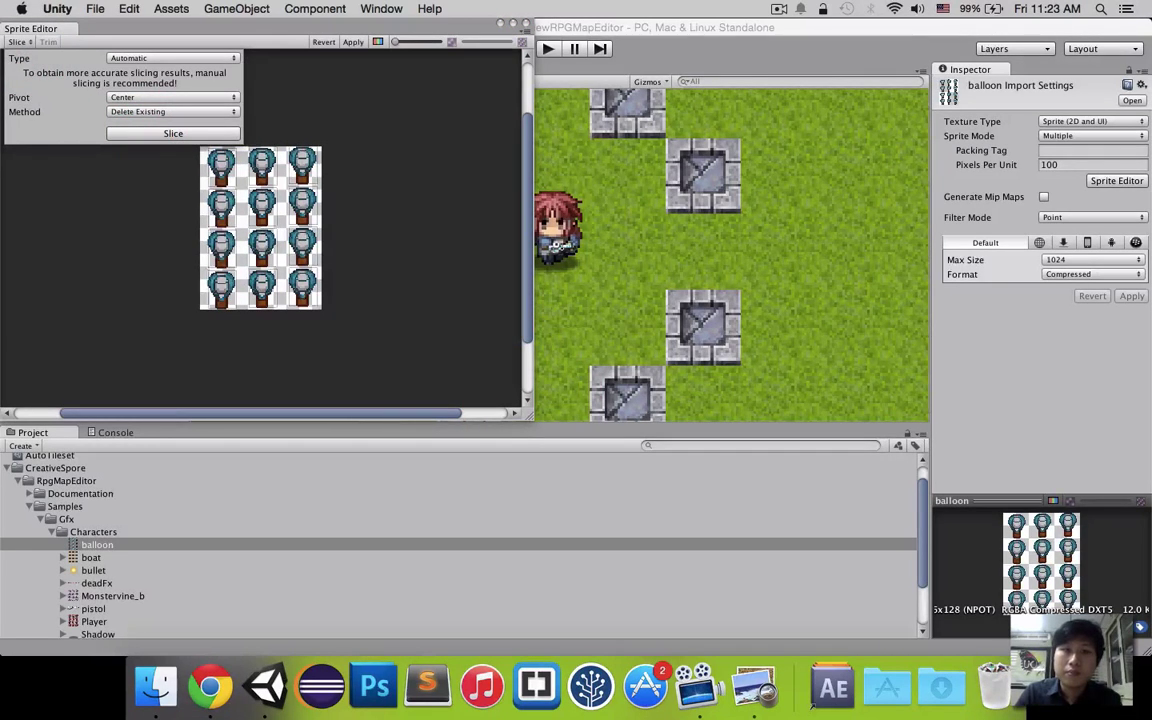
left_click(323, 41)
left_click(520, 22)
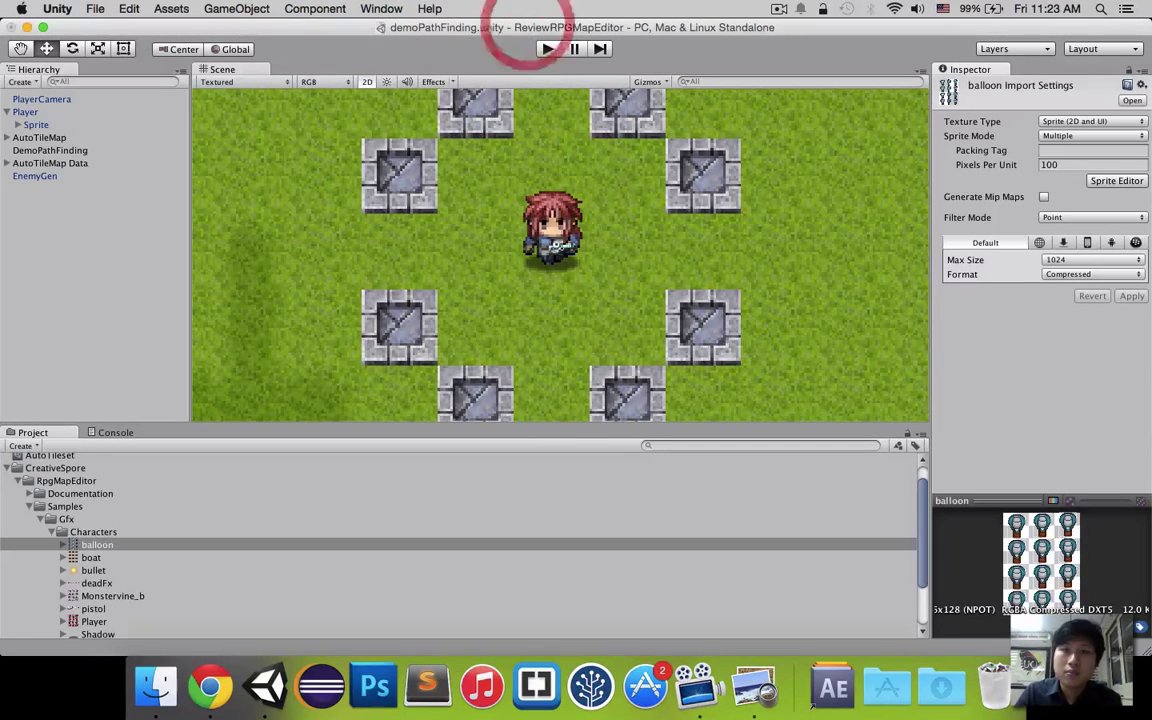
Step: Try balloon_0 on the Player's Sprite, keep Player_0, and reveal its Shadow and Weapon children
left_click(40, 124)
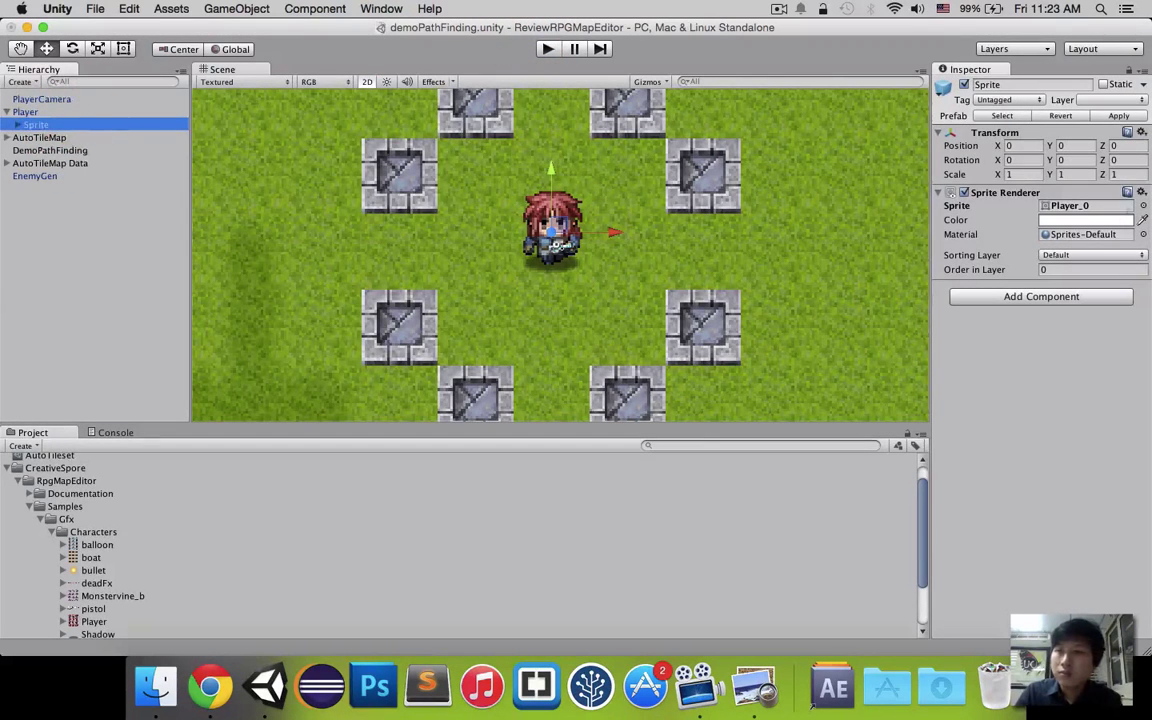
left_click(1143, 205)
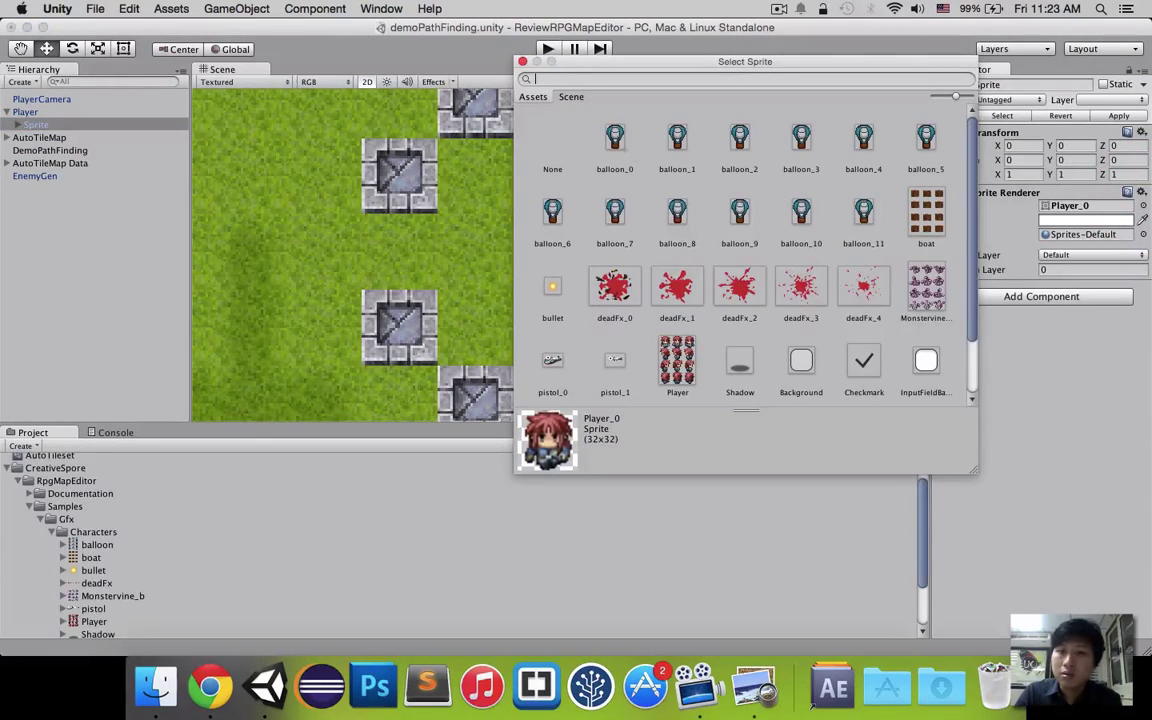
left_click(615, 140)
key("Escape")
left_click(958, 207)
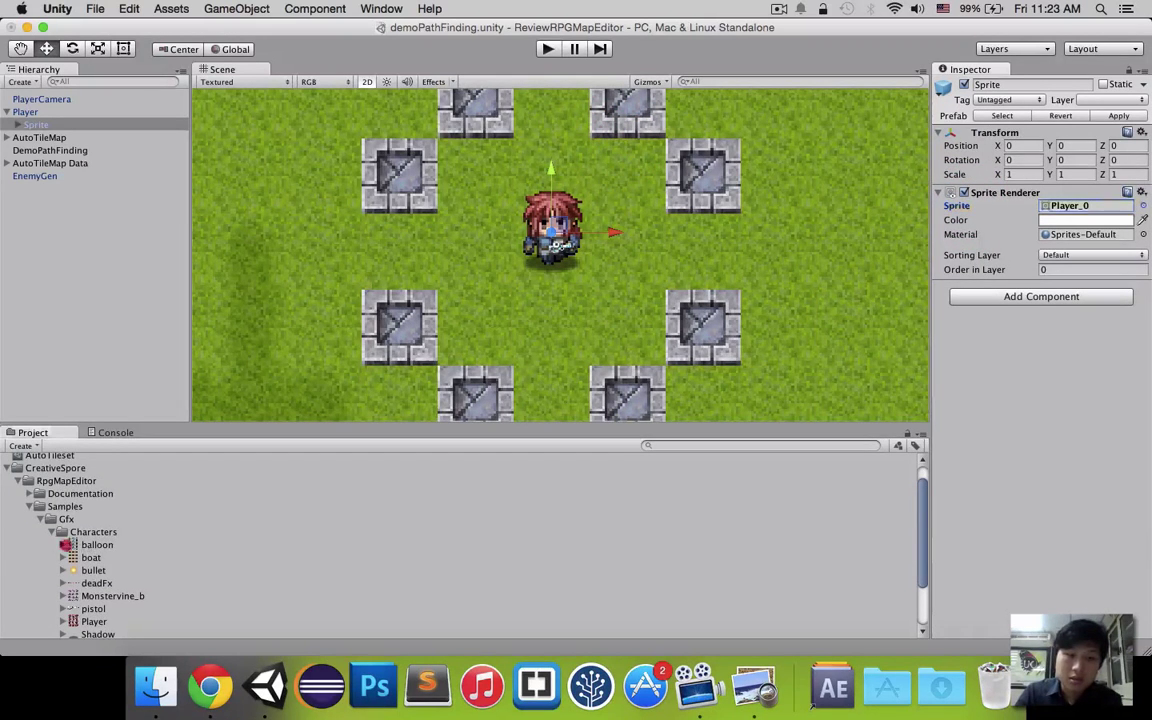
left_click(62, 544)
mouse_move(113, 557)
left_mouse_down()
mouse_move(1020, 172)
mouse_move(1075, 210)
left_mouse_up()
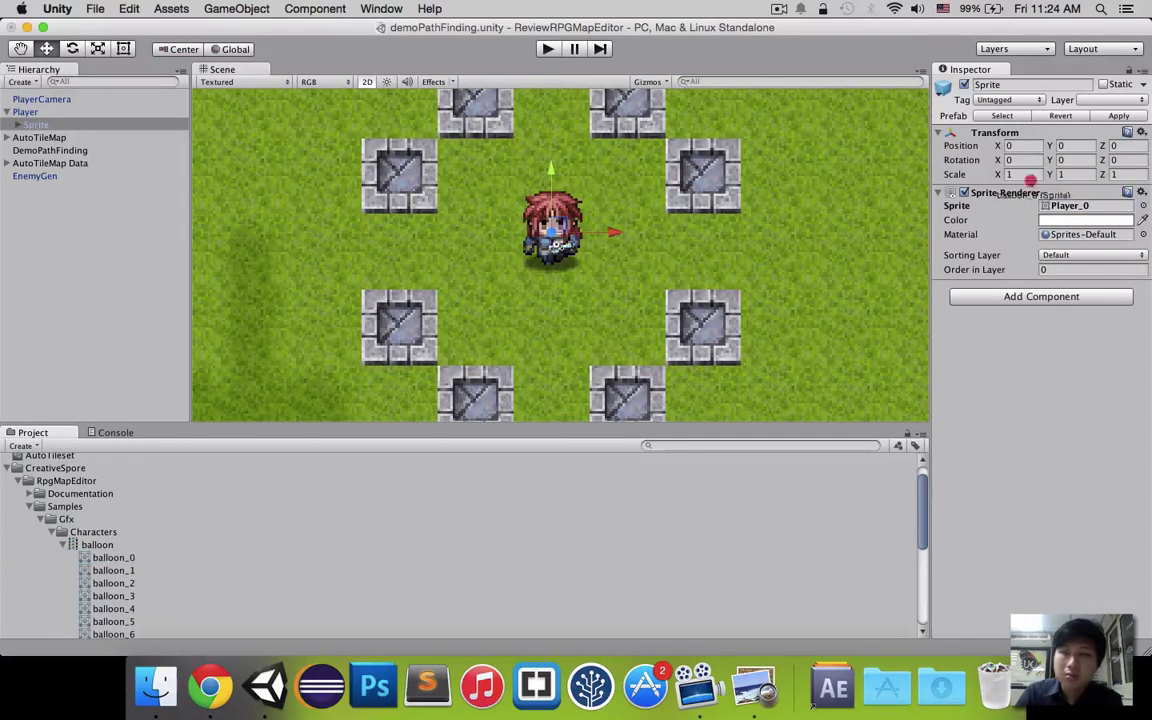
left_click(1088, 205)
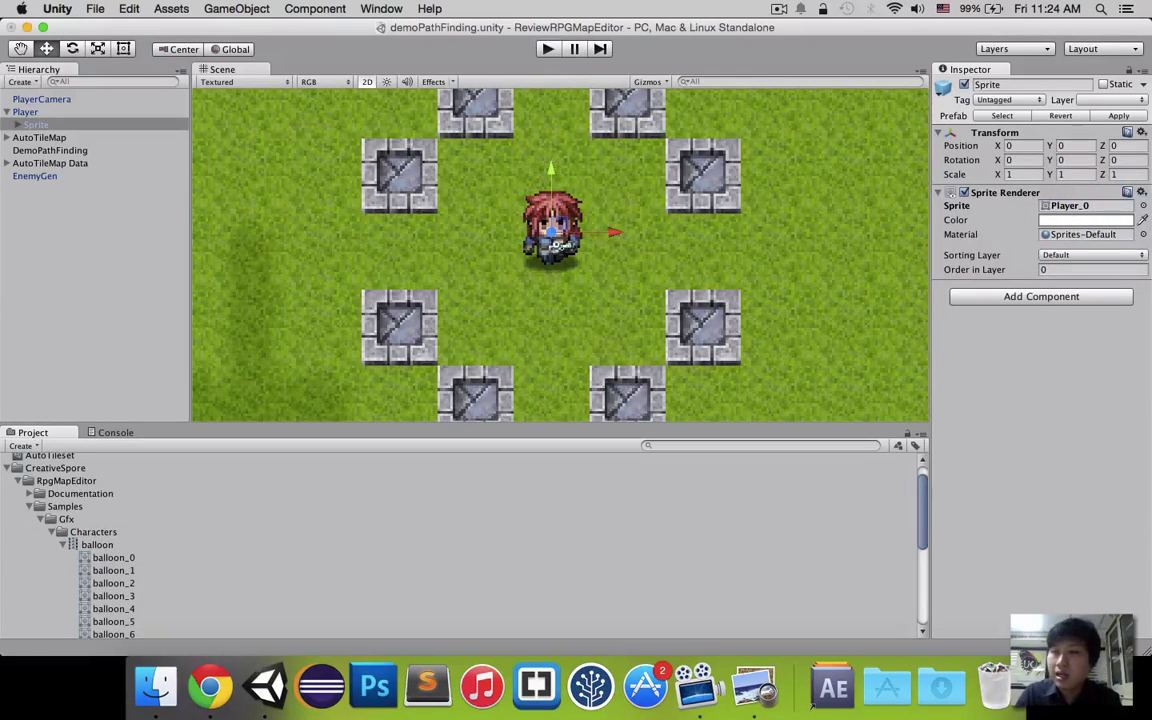
left_click(18, 124)
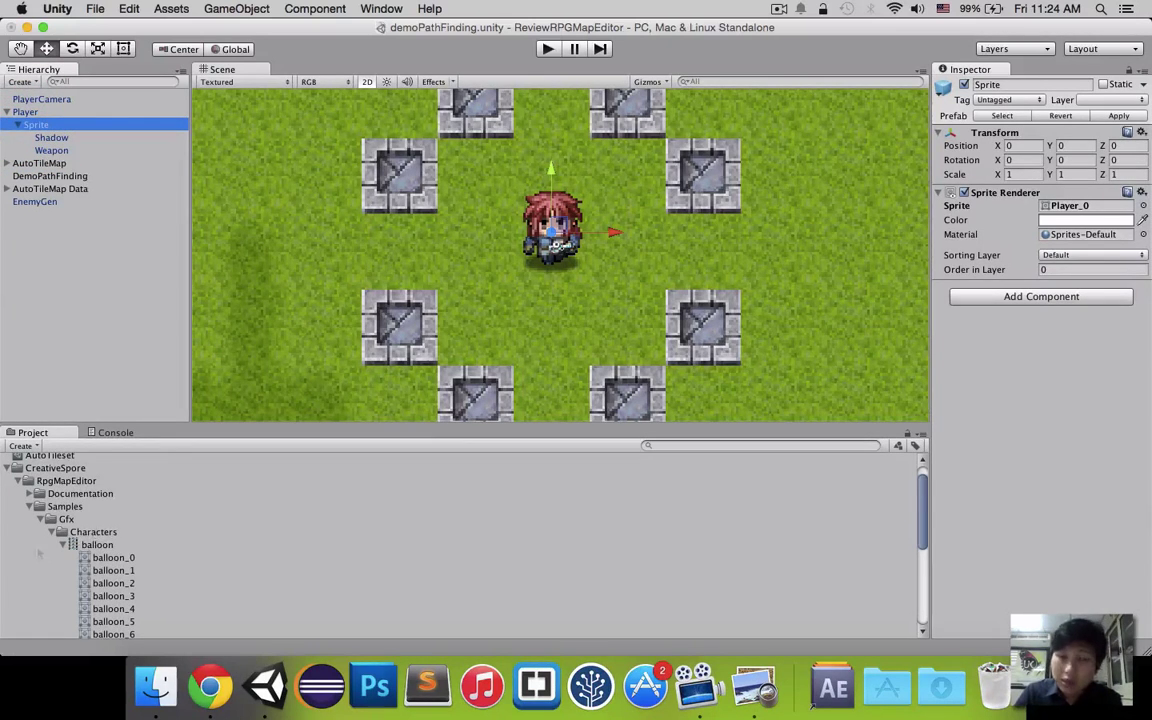
scroll(460, 540, "down", 5)
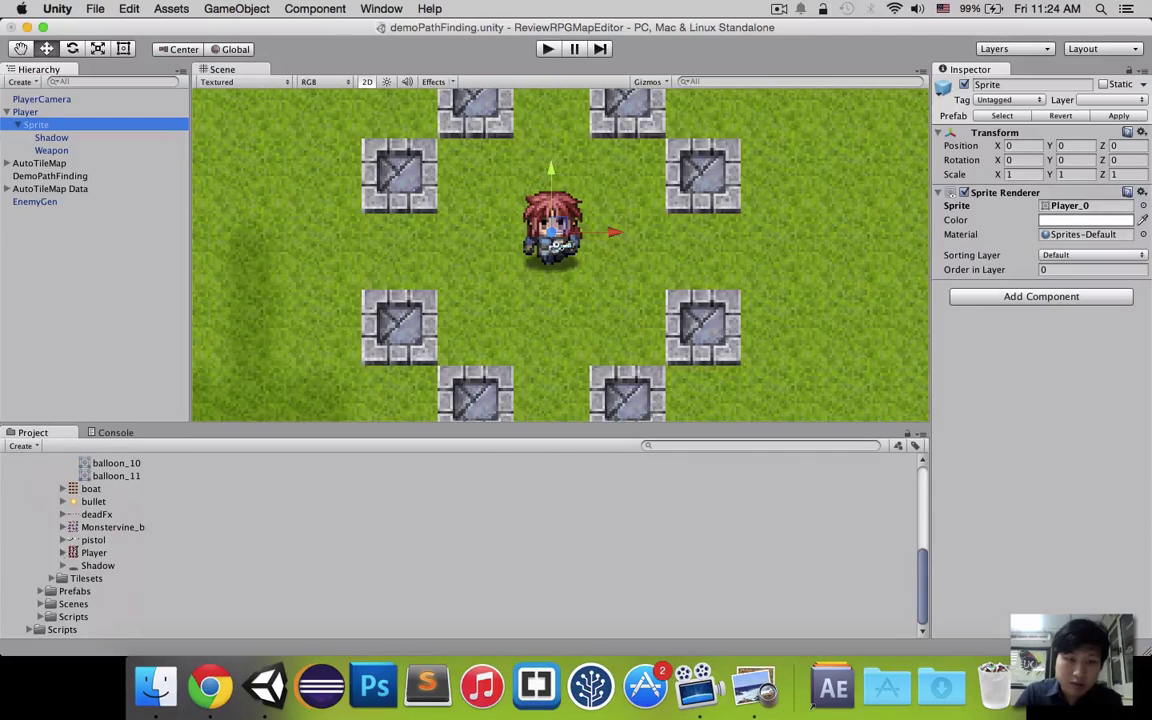
Step: Duplicate the Player prefab as Player 1 and give its Sprite child the balloon_0 image
left_click(45, 591)
left_click(40, 591)
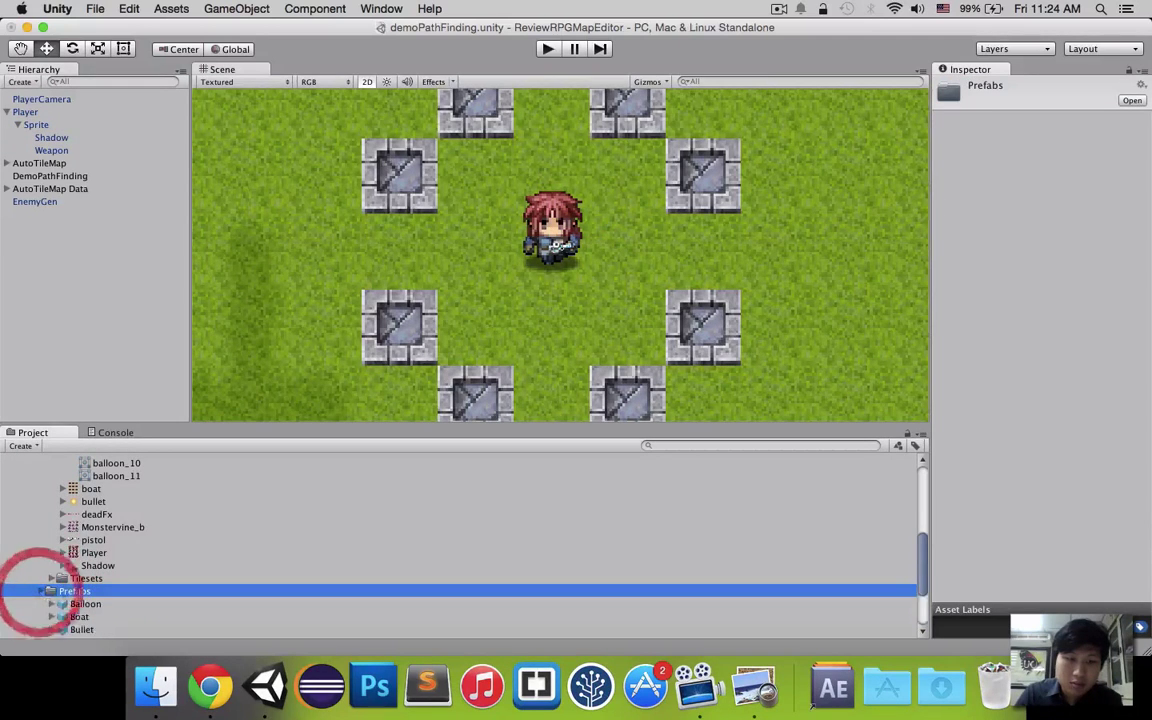
scroll(460, 540, "down", 1)
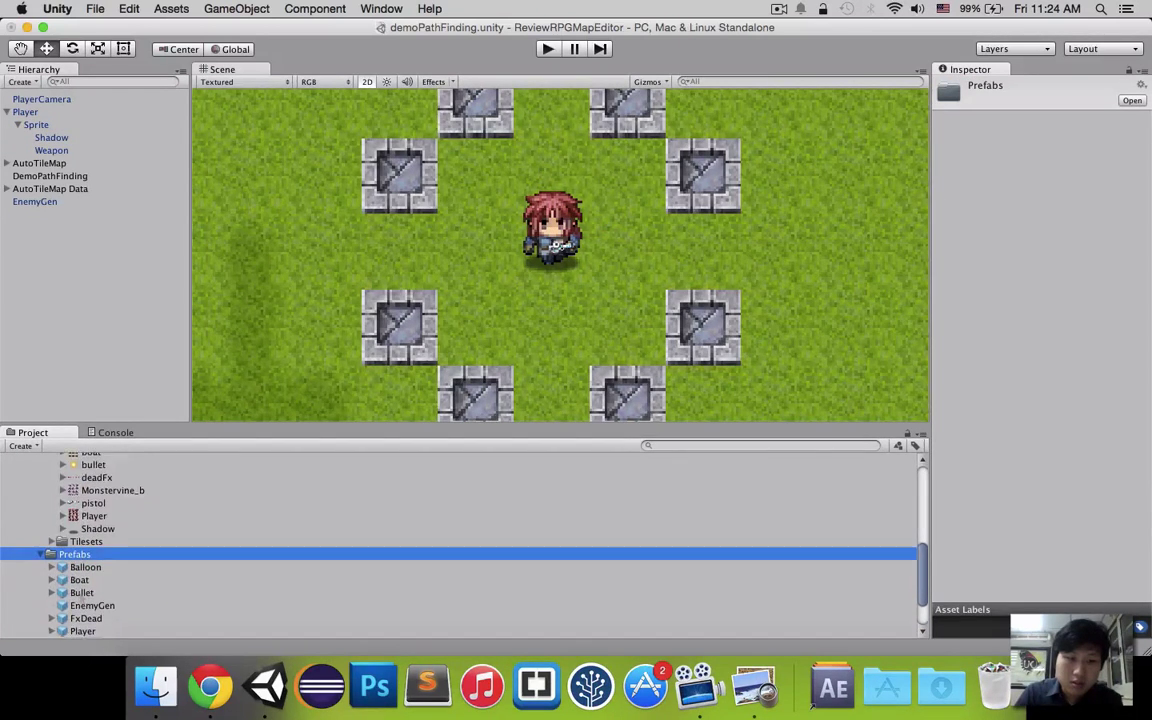
scroll(460, 540, "down", 4)
left_click(82, 565)
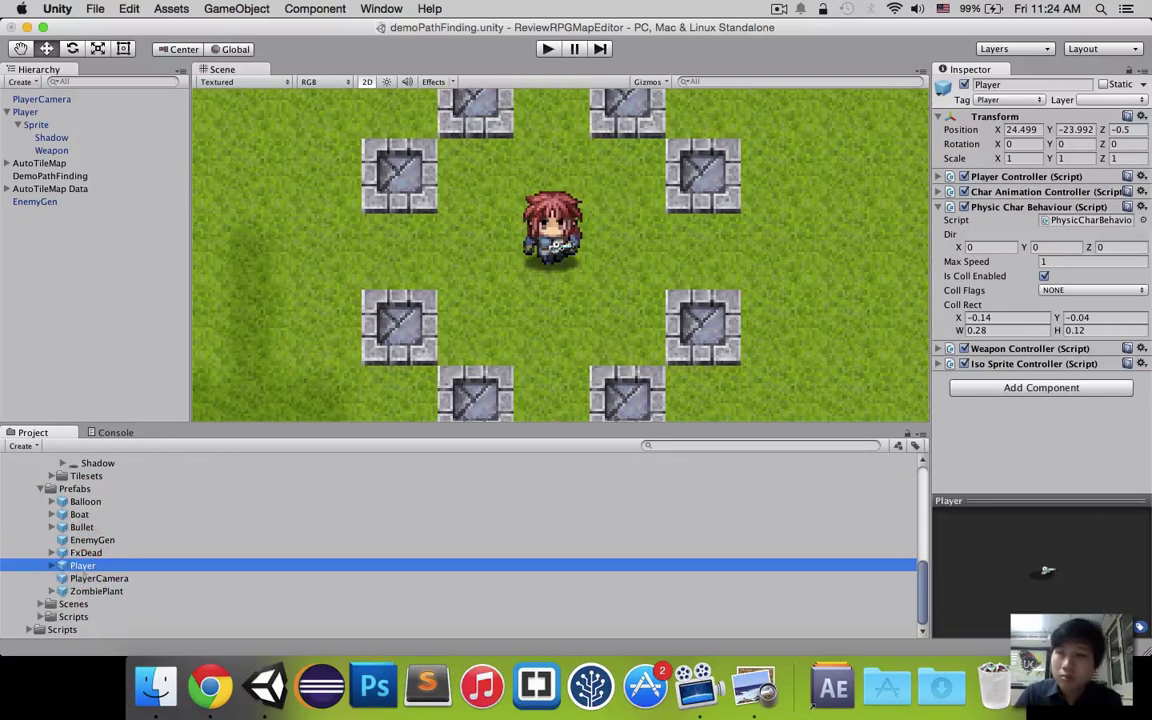
left_click(82, 565)
right_click(68, 566)
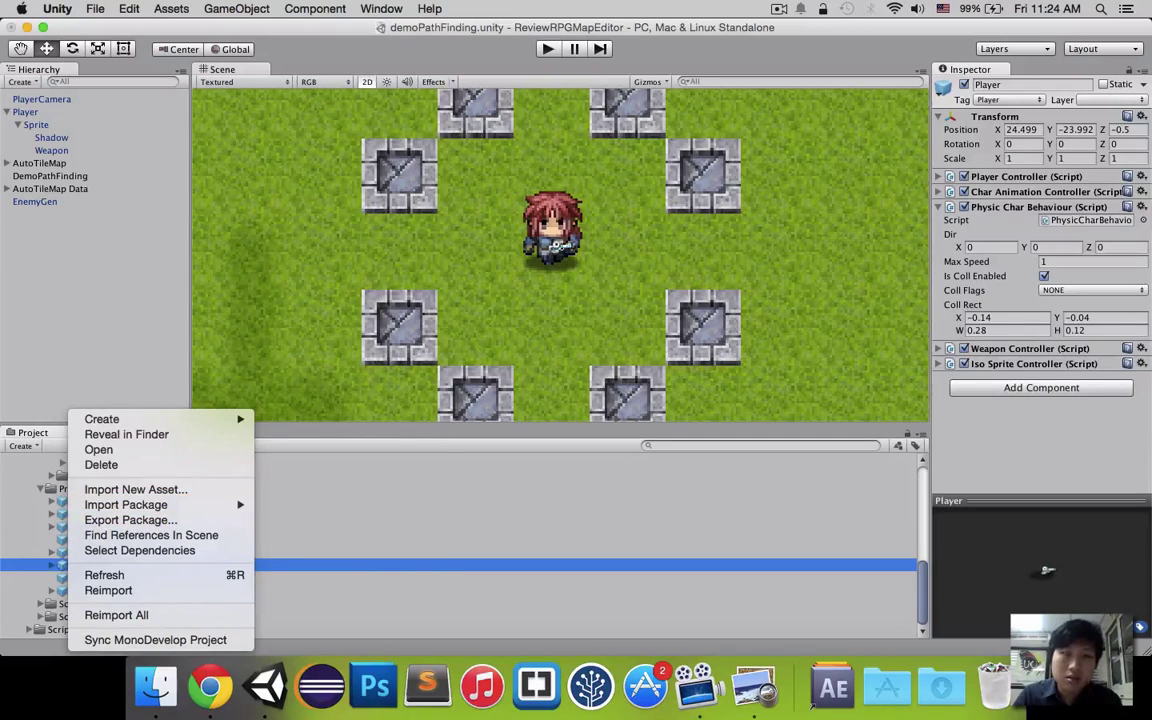
left_click(175, 388)
key("super+d")
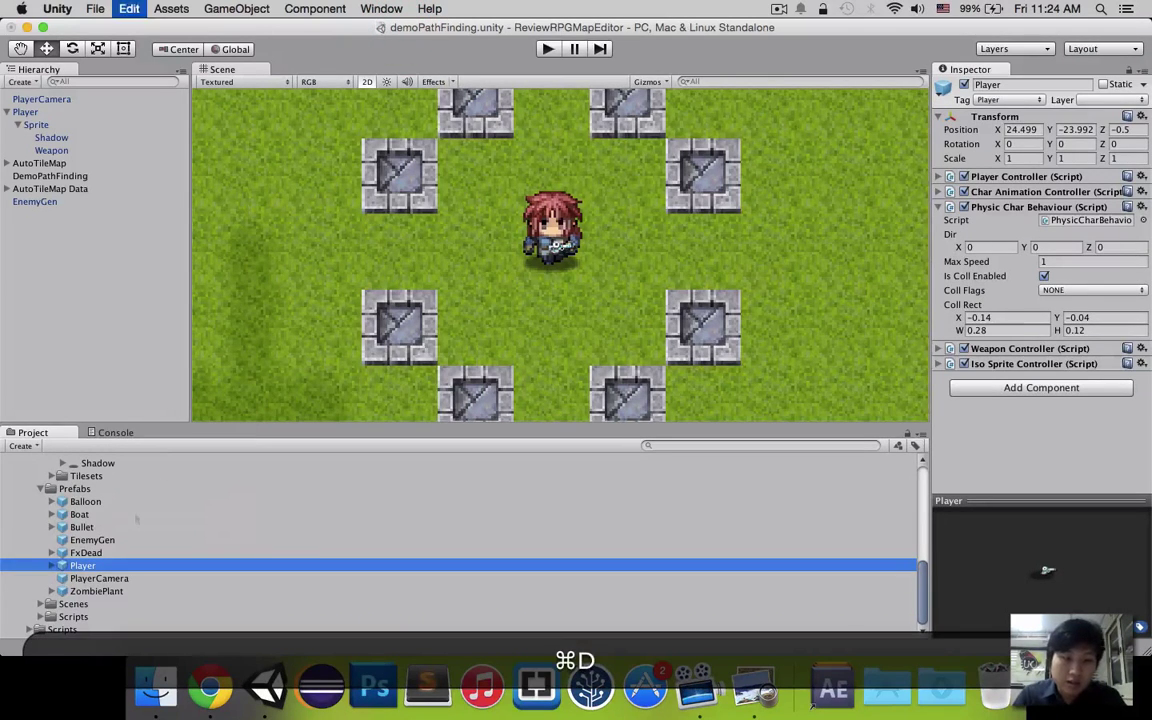
left_click(52, 578)
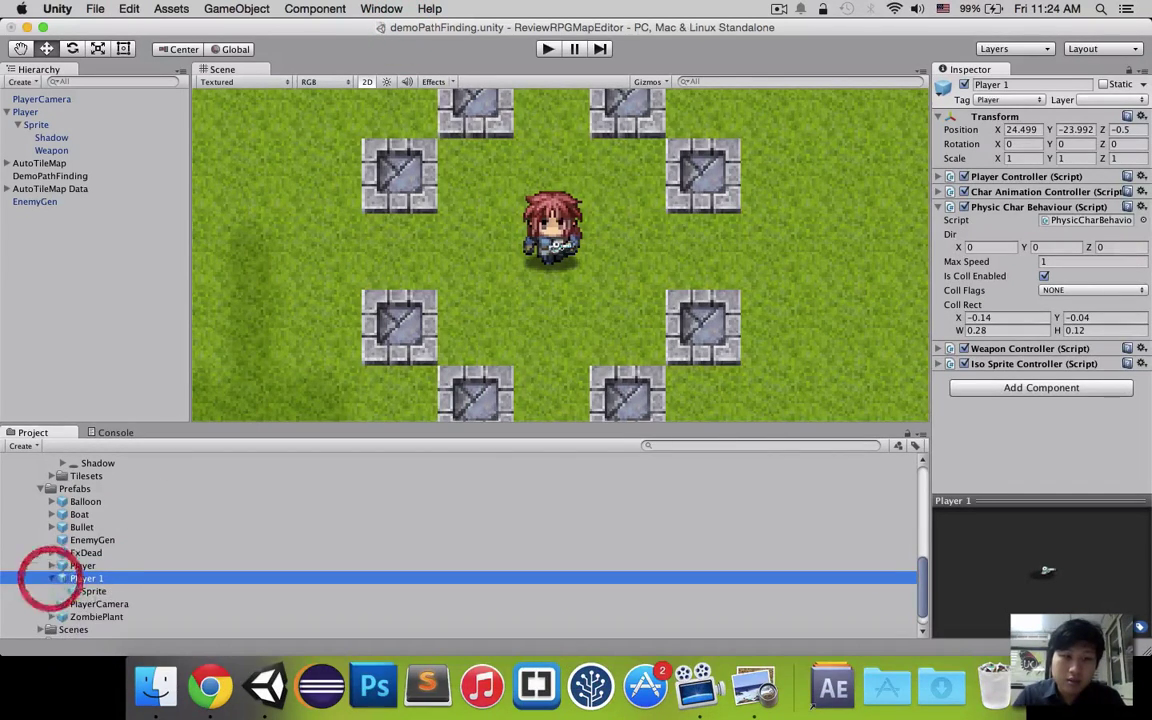
left_click(85, 591)
left_click(1143, 189)
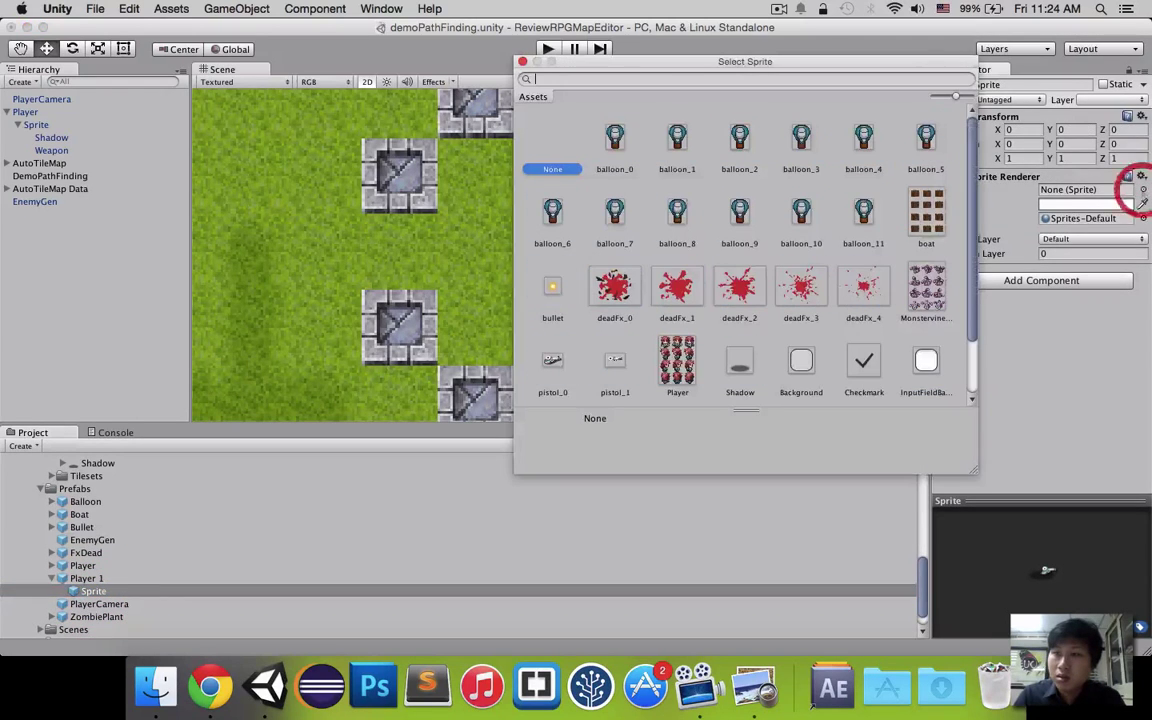
double_click(615, 140)
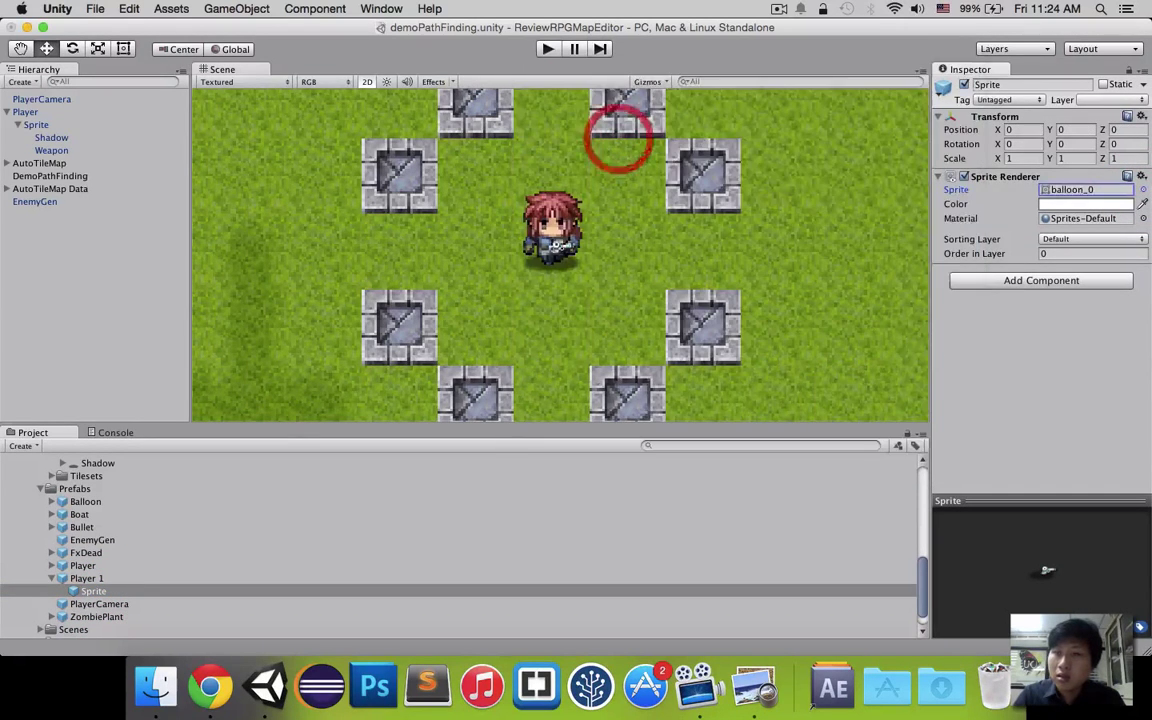
Step: Add a Player 1 instance to the scene and paste the original's X position 27.679 into it
left_click_drag(86, 578, 61, 246)
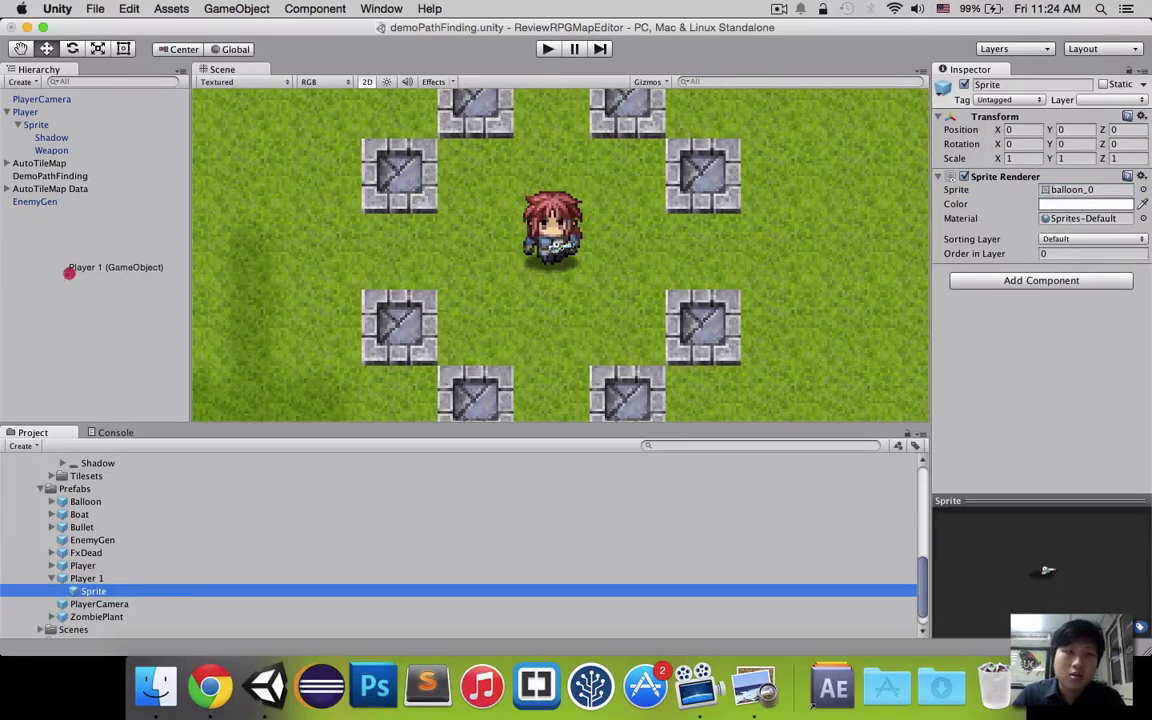
left_click(33, 214)
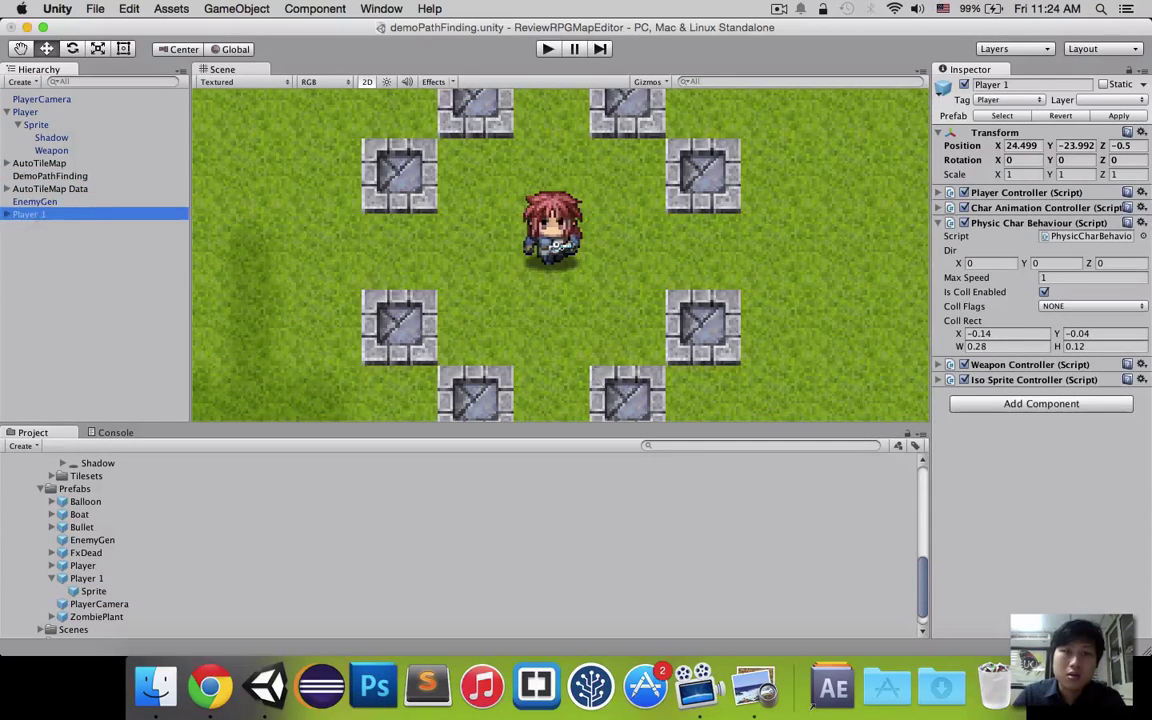
left_click(25, 111)
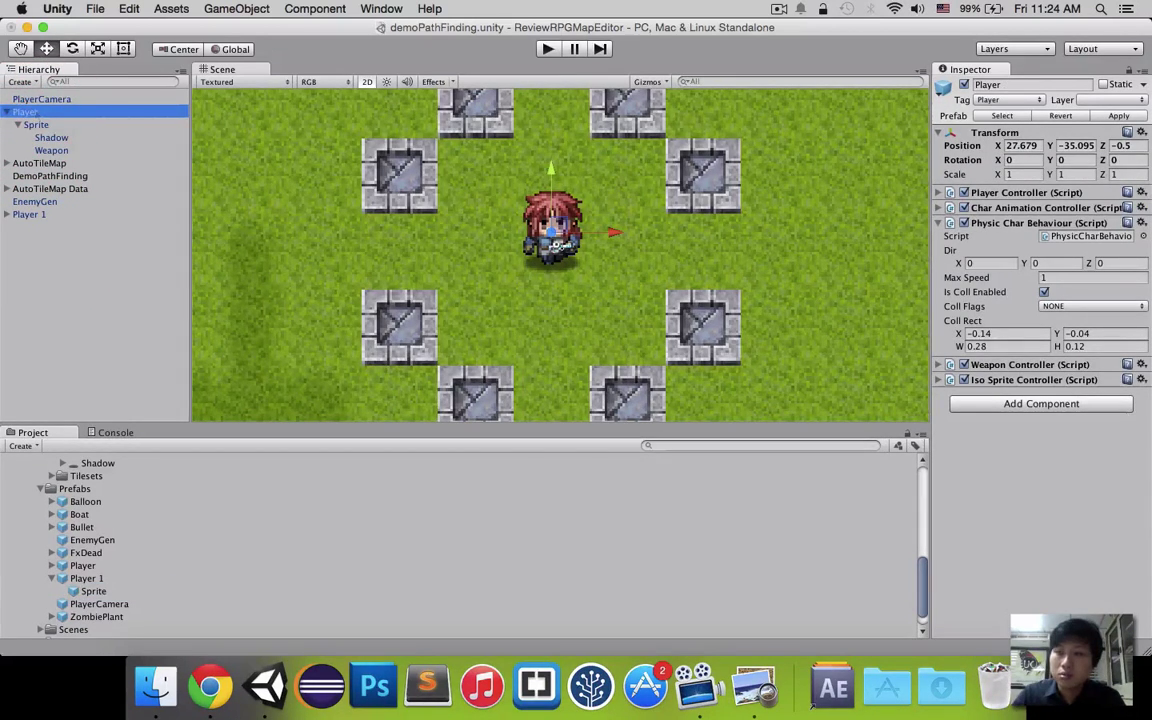
key("super")
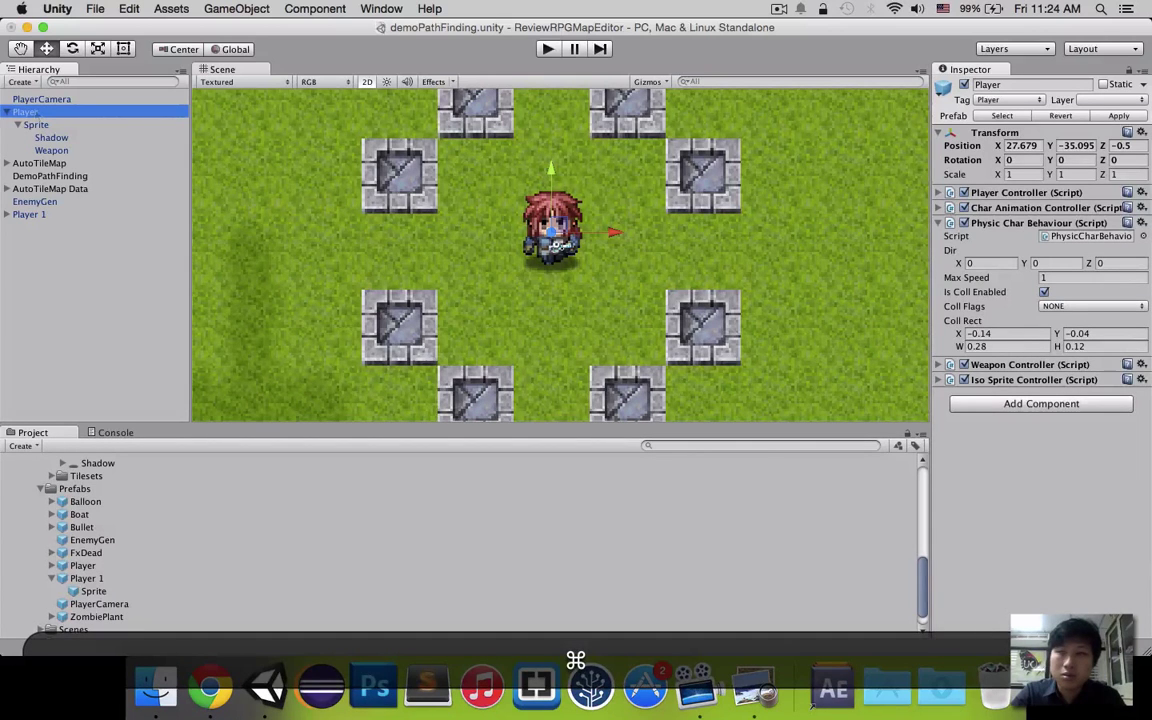
left_click(1021, 145)
key("super+c")
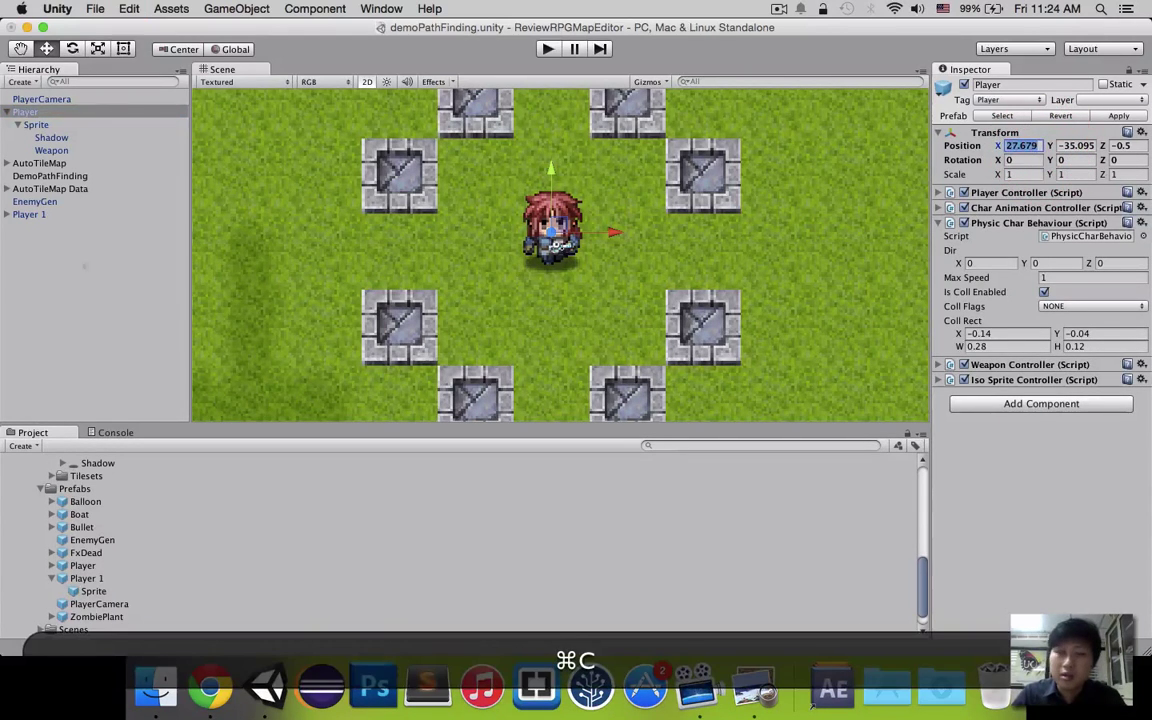
left_click(29, 214)
left_click(1021, 145)
key("super+v")
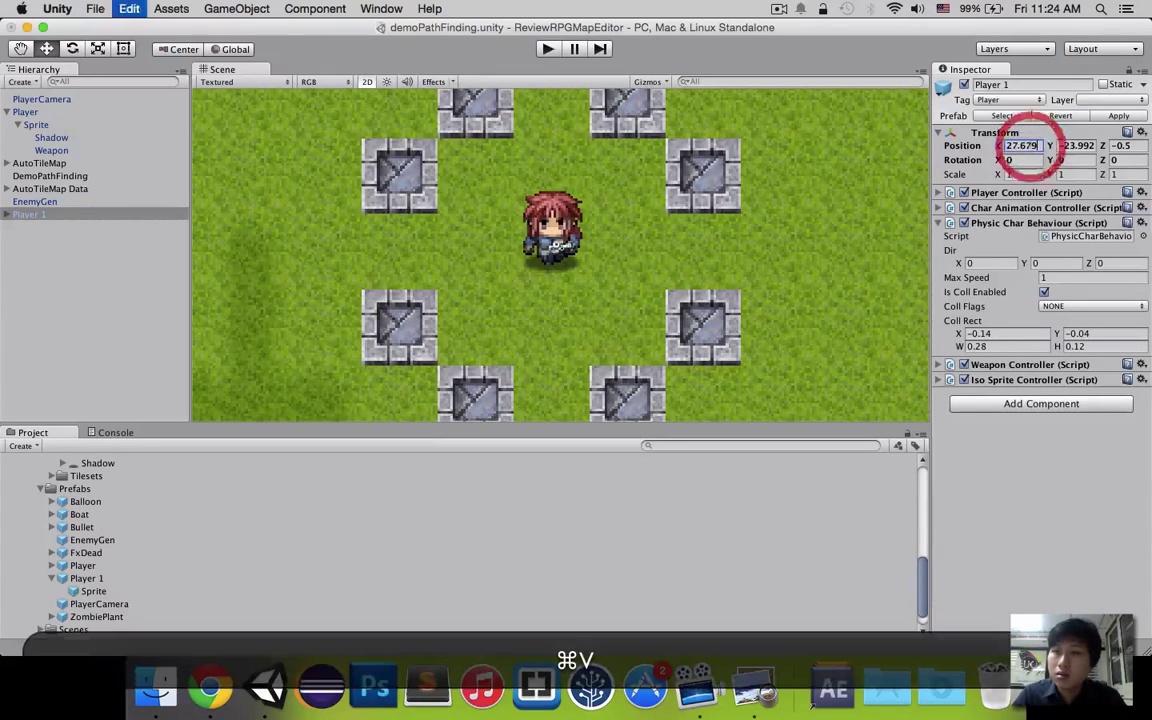
Step: Copy Y position -35.095 to Player 1, then delete the original Player
left_click(25, 111)
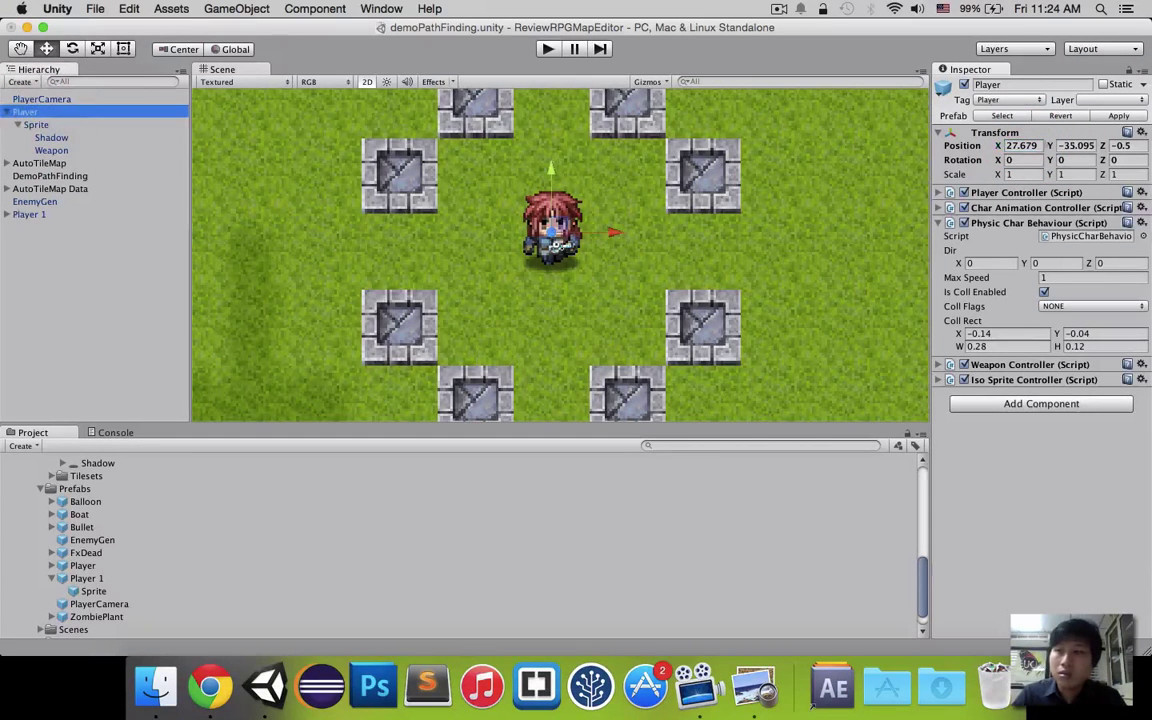
left_click(1068, 145)
key("super+c")
left_click(29, 214)
left_click(1075, 145)
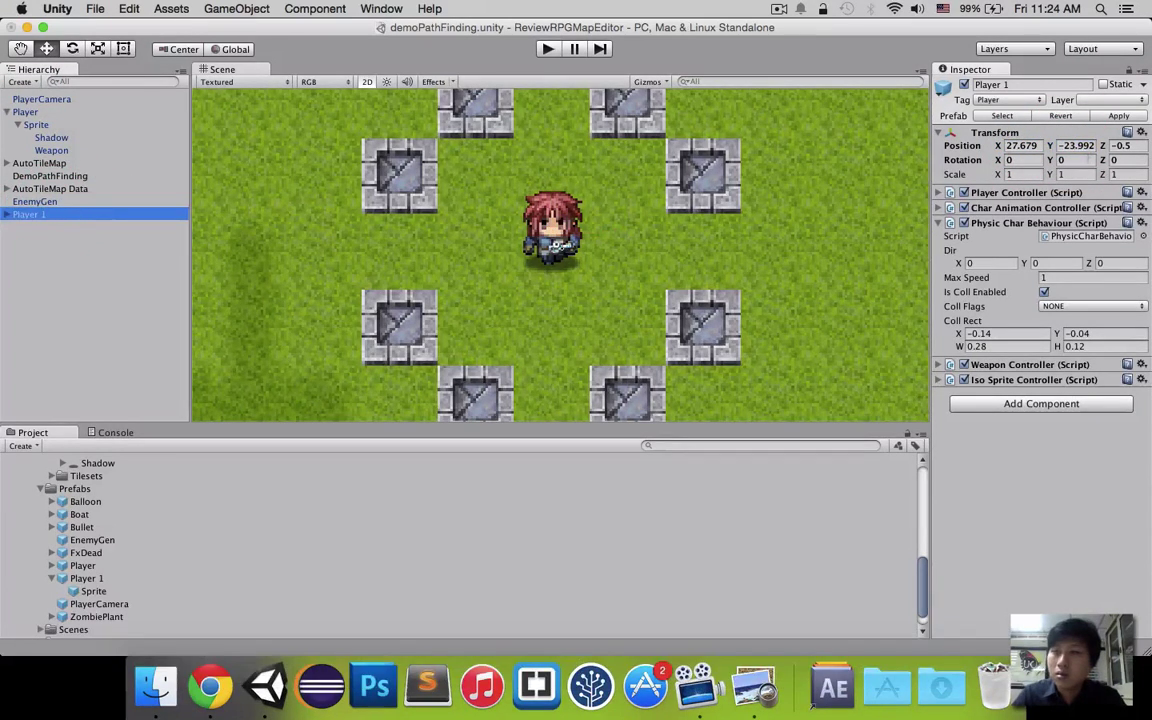
key("super+v")
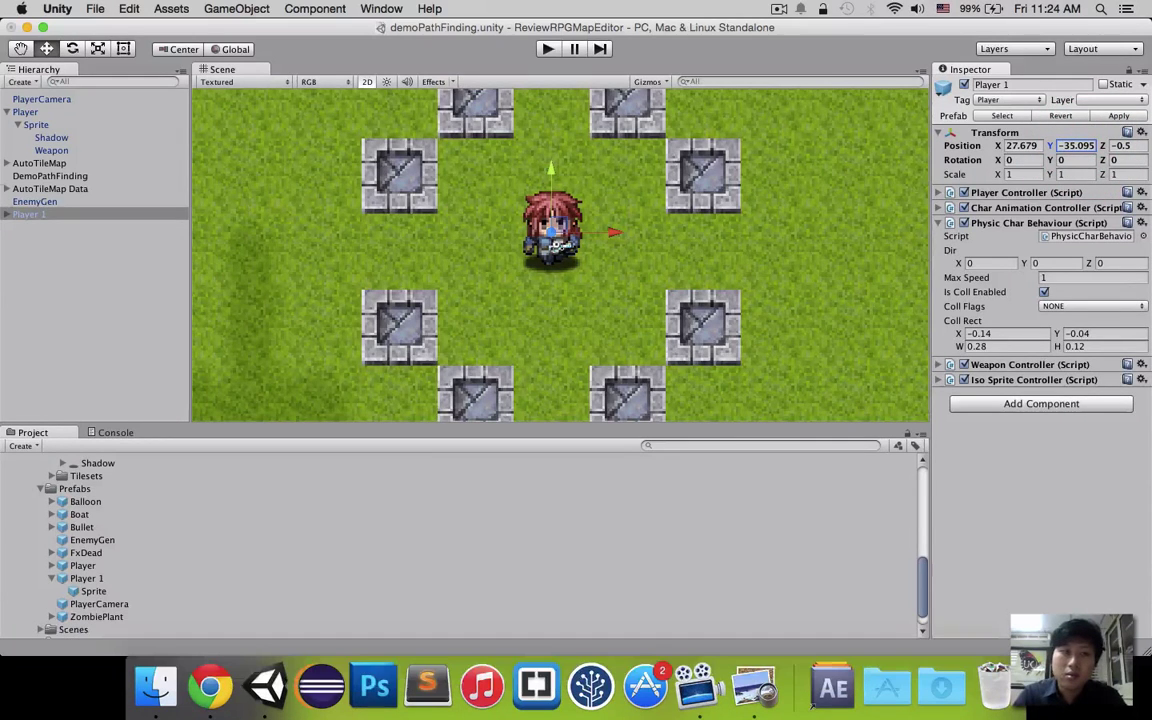
left_click(40, 110)
key("super+BackSpace")
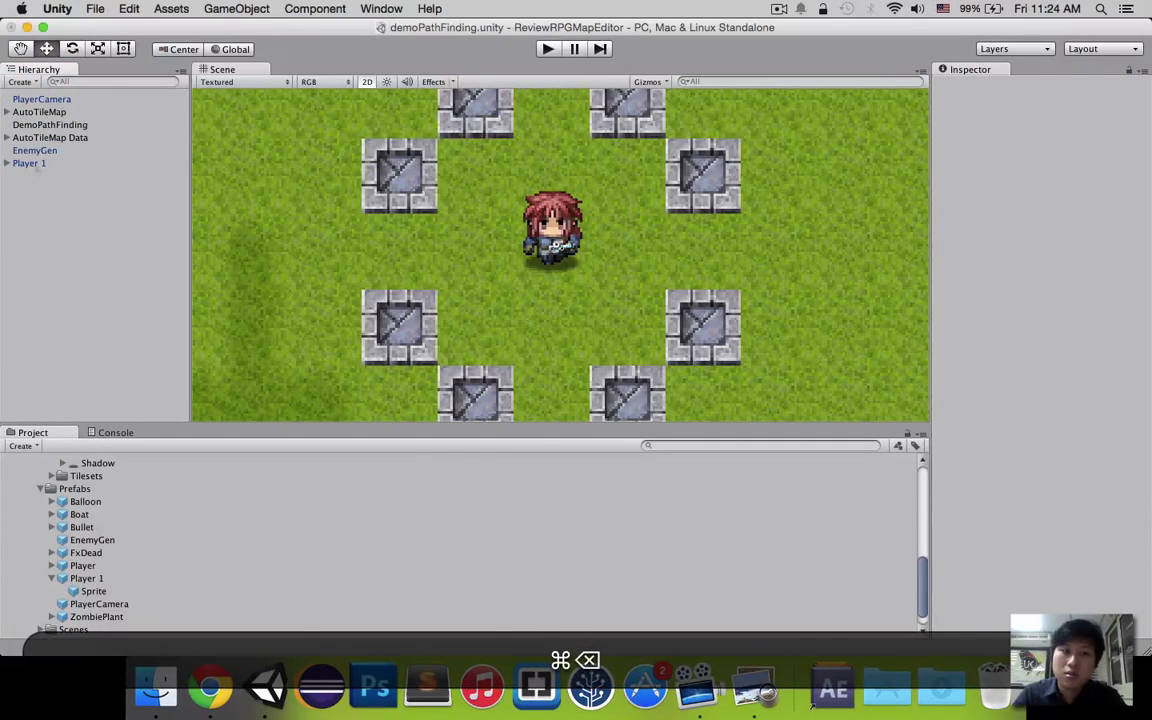
Step: Give Player 1's Char Animation Controller the balloon_6 character sprite set
left_click(38, 164)
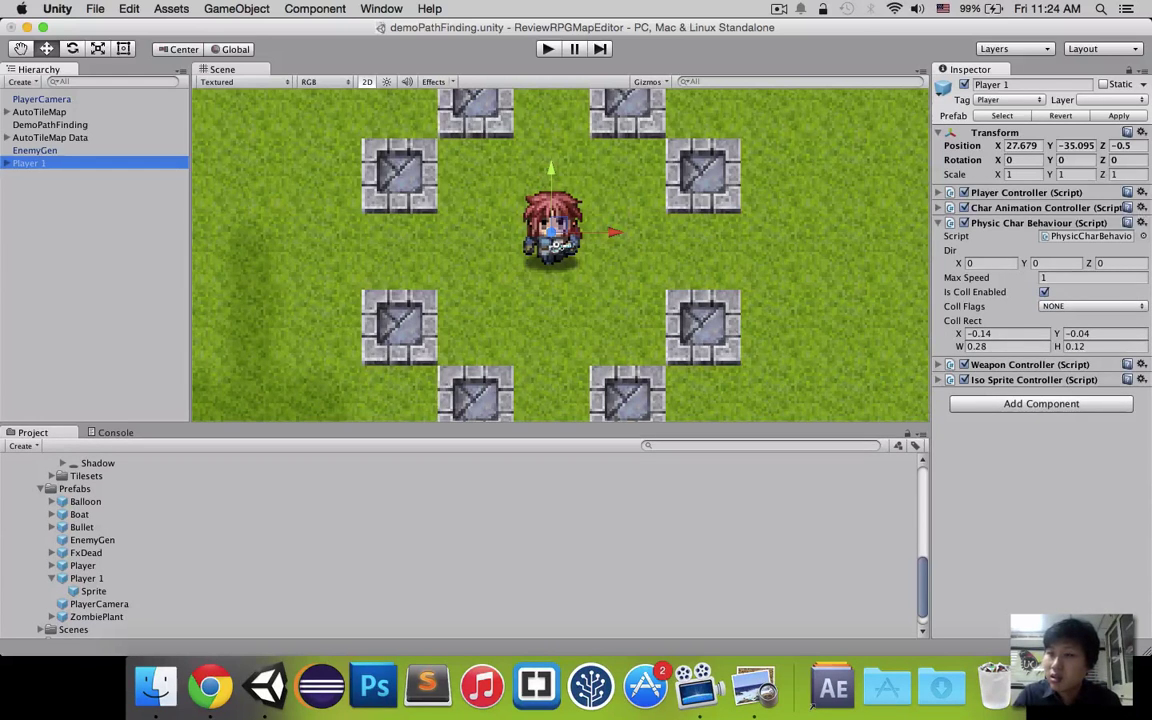
left_click(1139, 192)
left_click(1045, 190)
left_click(1045, 207)
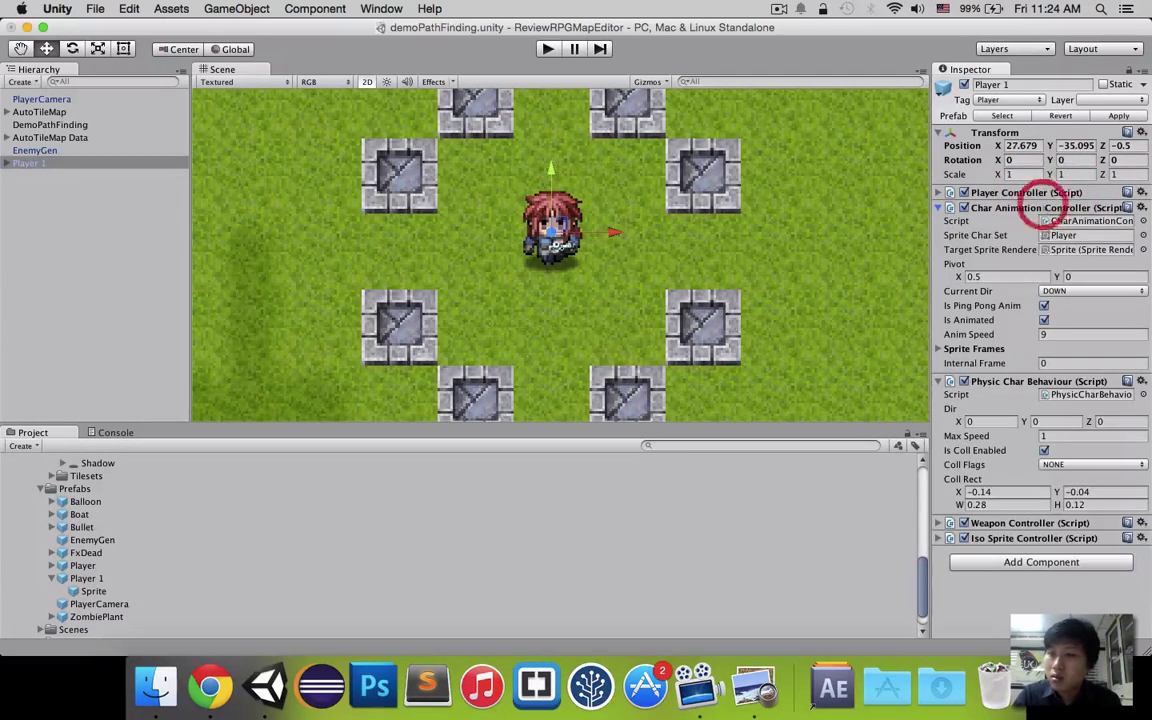
left_click(1063, 235)
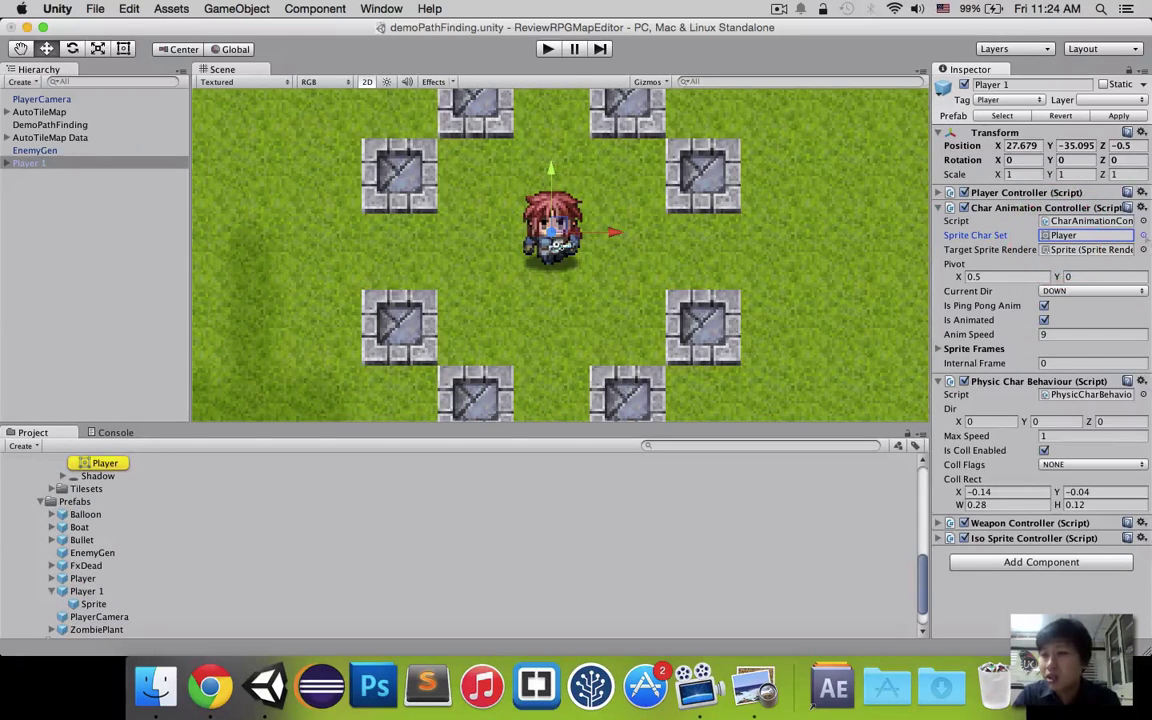
left_click(1143, 235)
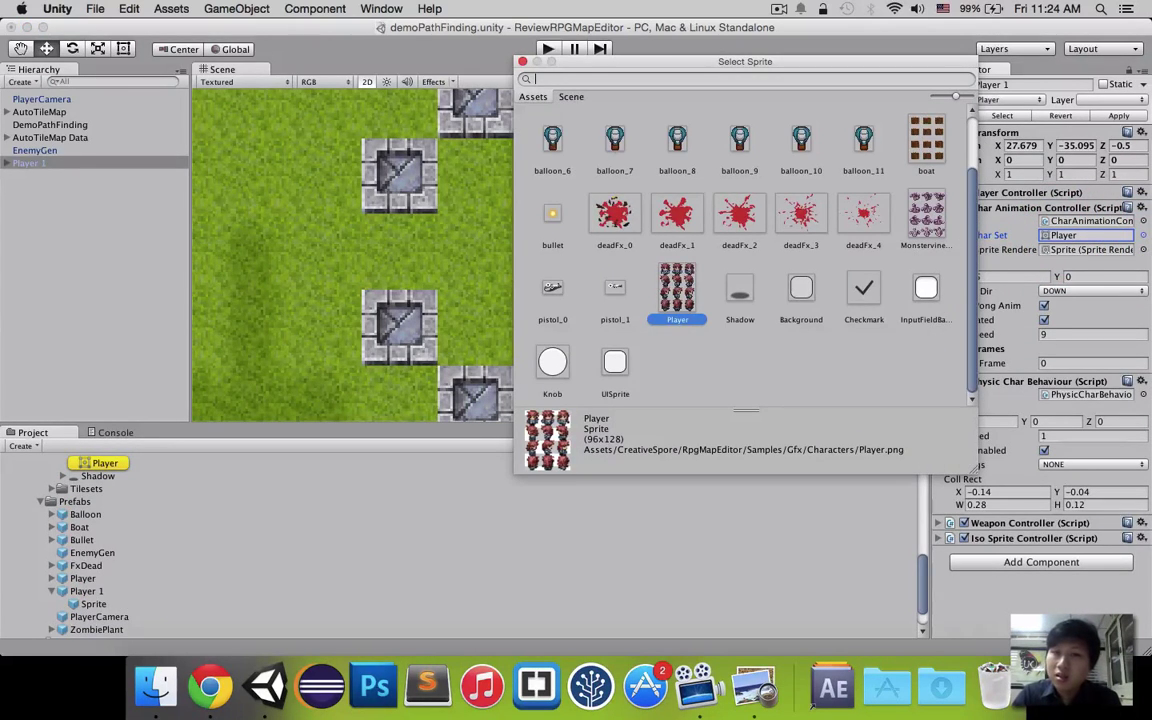
double_click(552, 140)
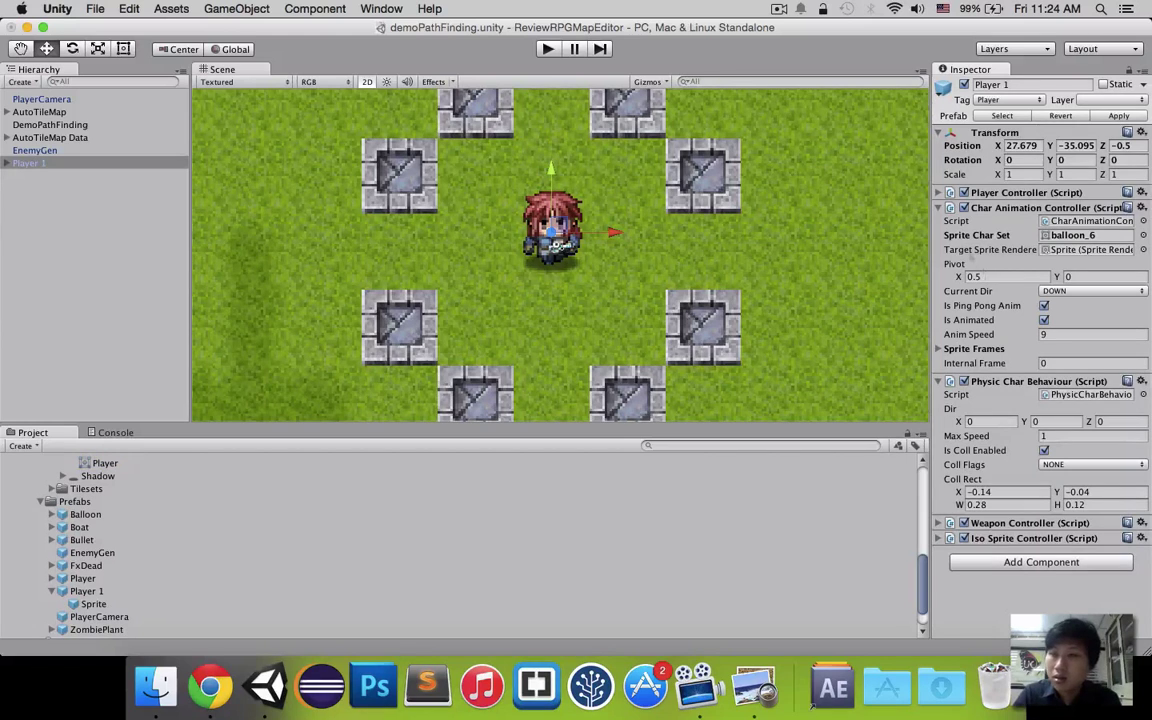
left_click(875, 212)
Step: Select Player 1's Sprite child and playtest the scene with zombies chasing, then stop
left_click(37, 164)
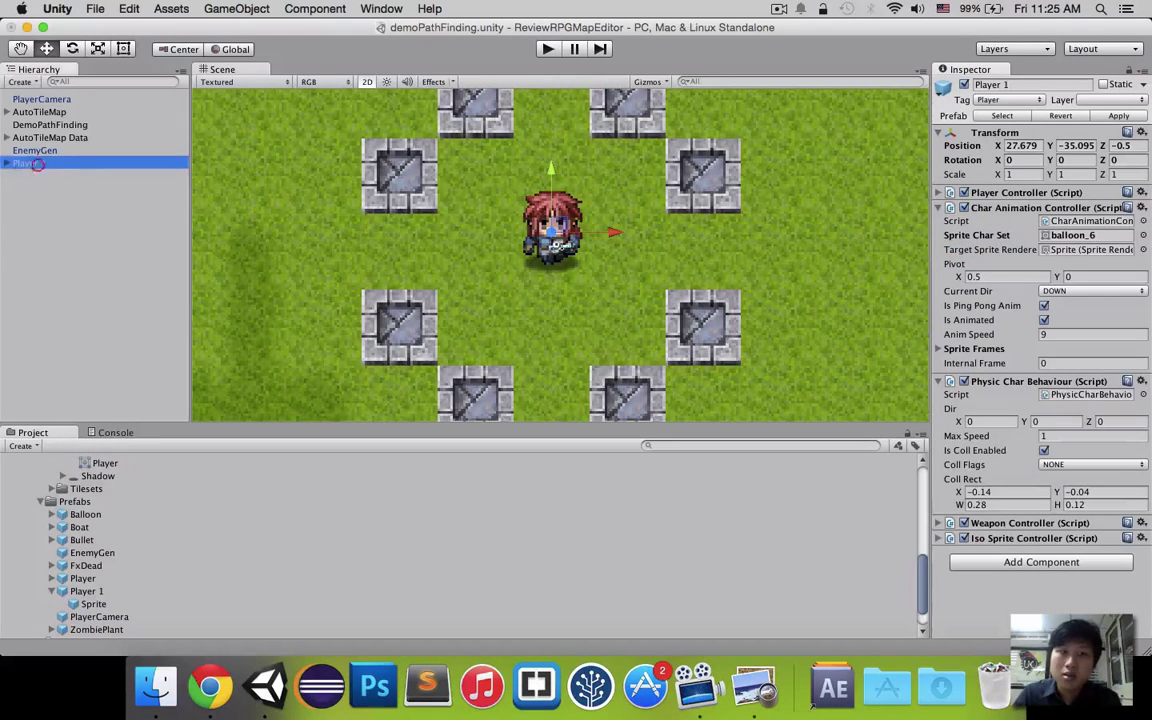
left_click(44, 176)
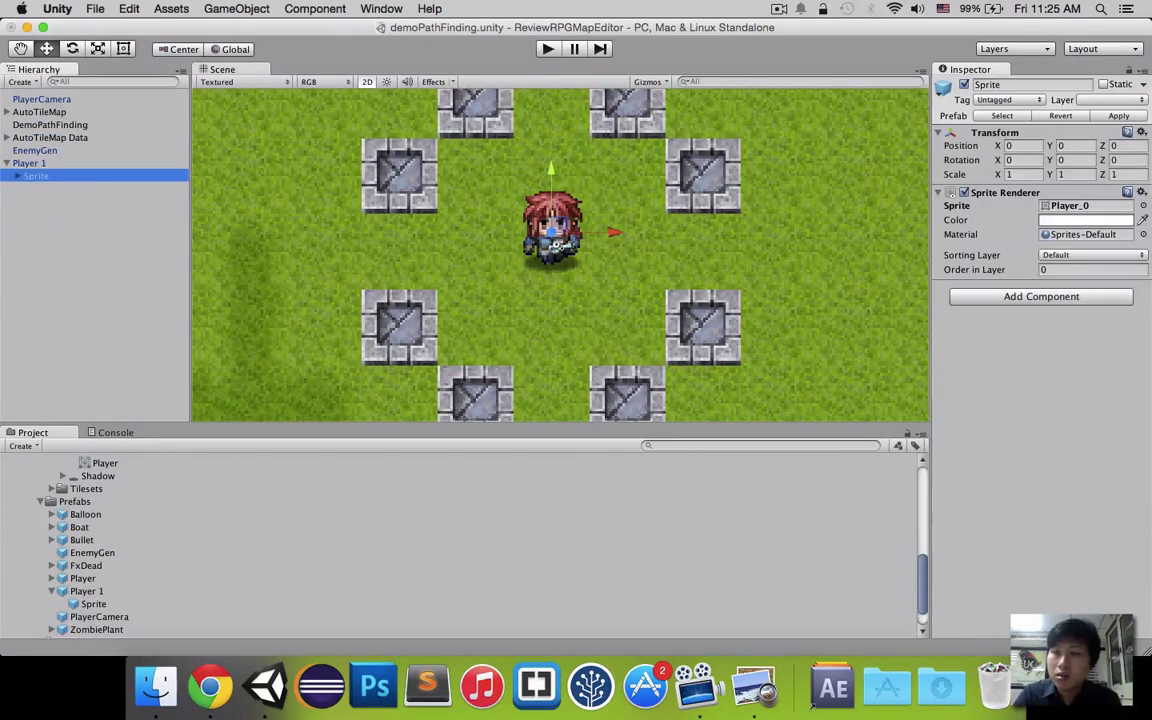
left_click(548, 48)
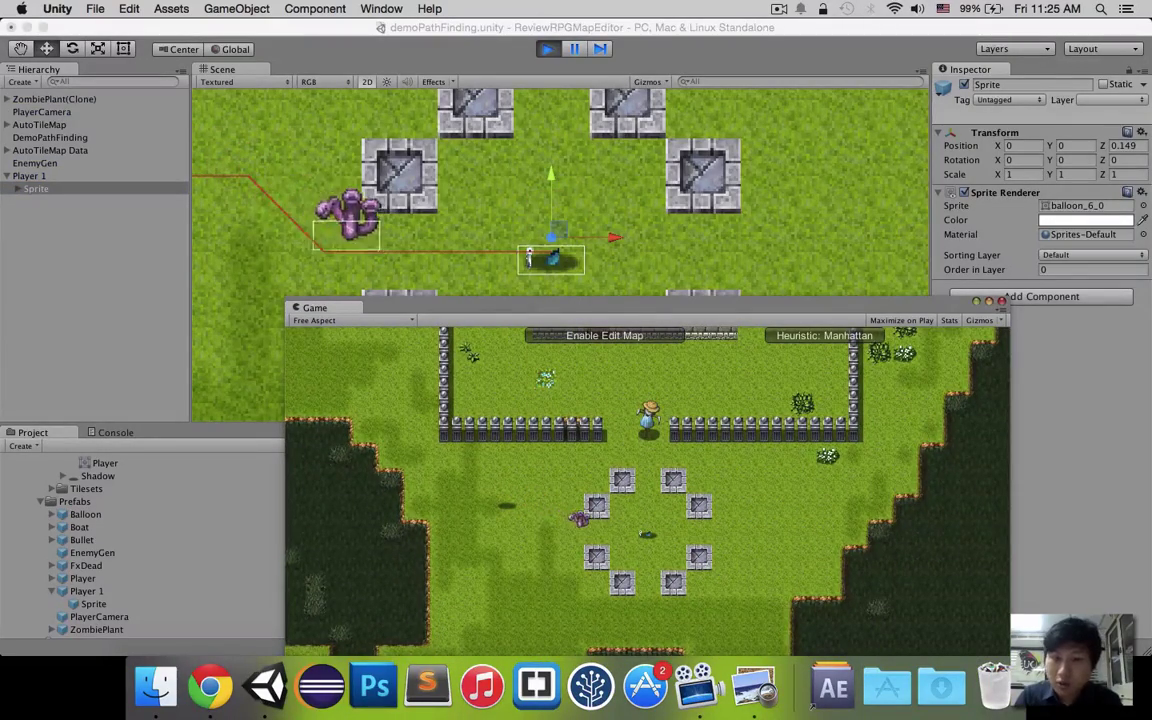
left_click(699, 524)
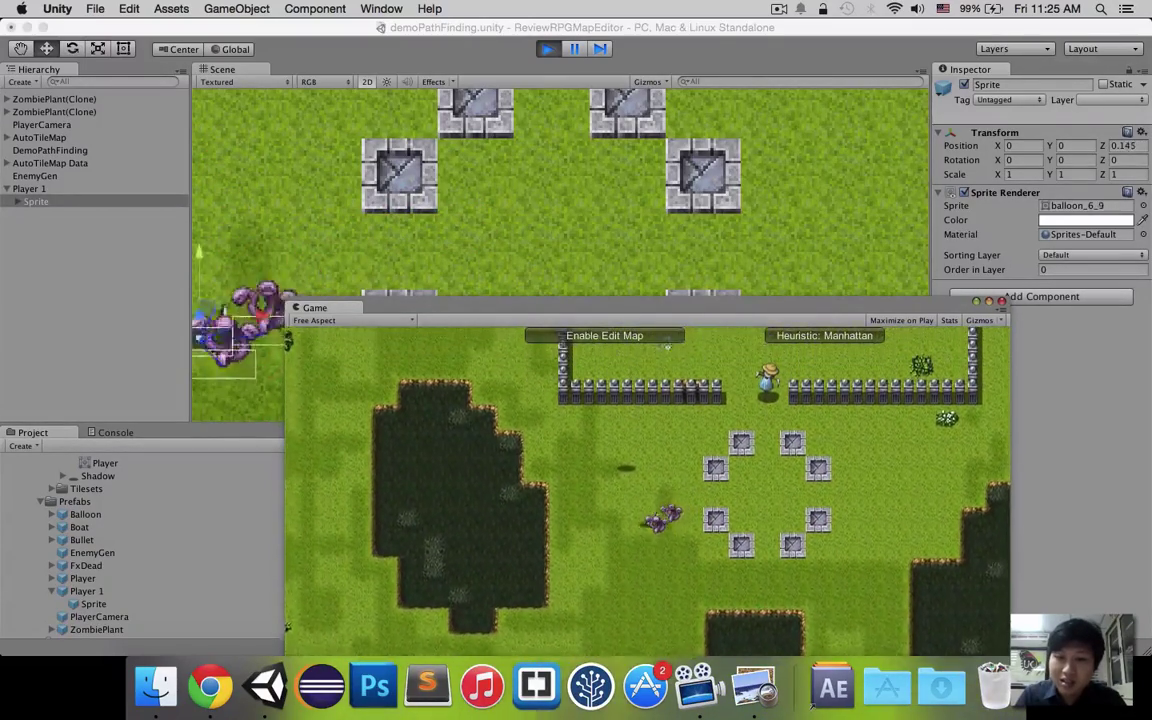
left_click(547, 48)
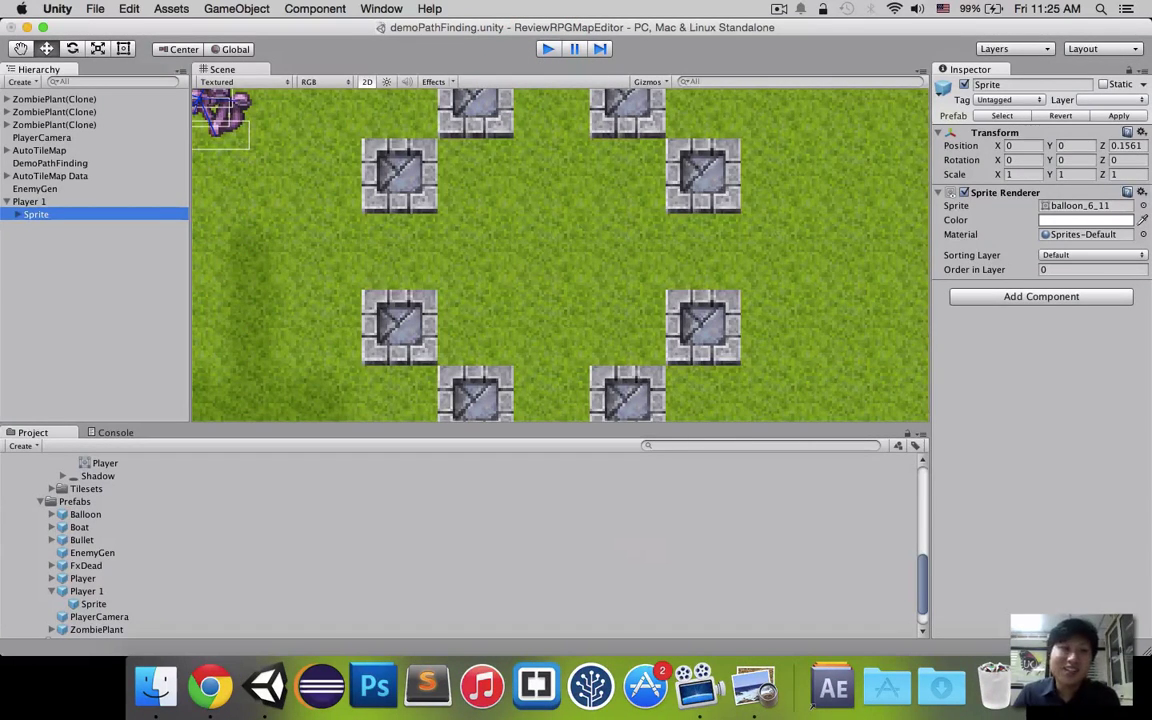
left_click(24, 212)
left_click(22, 205)
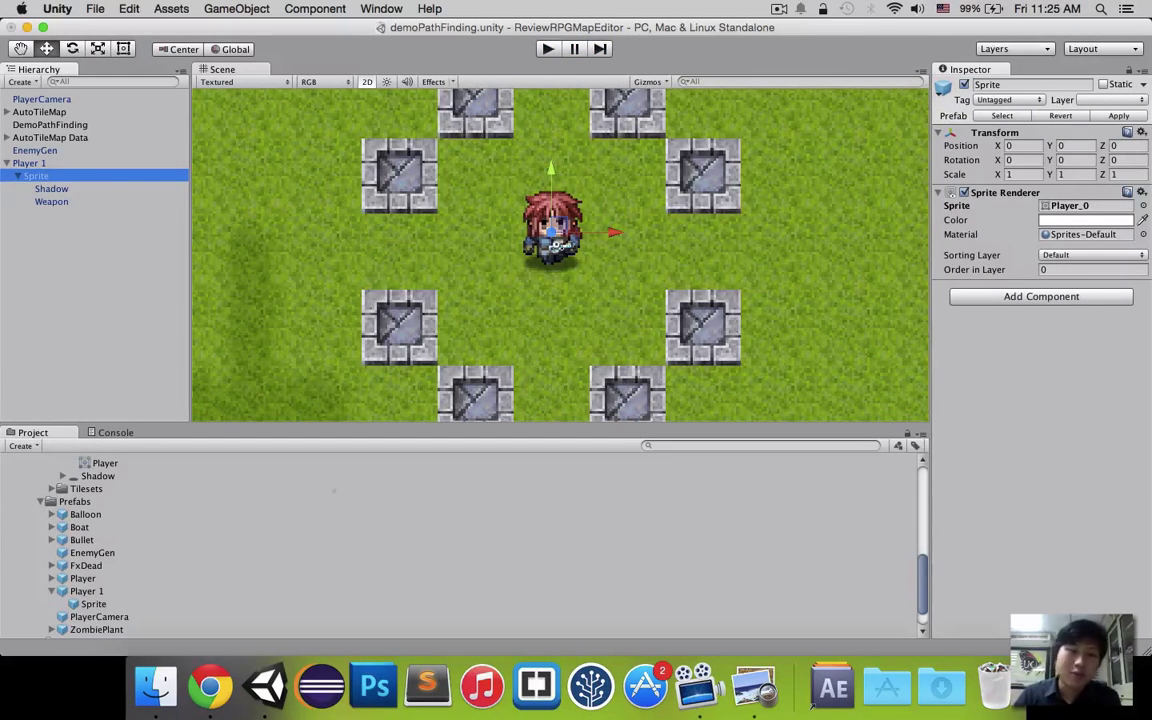
Step: Collapse the Samples and RpgMapEditor folders in the Project panel
left_click(272, 540)
scroll(245, 541, "up", 10)
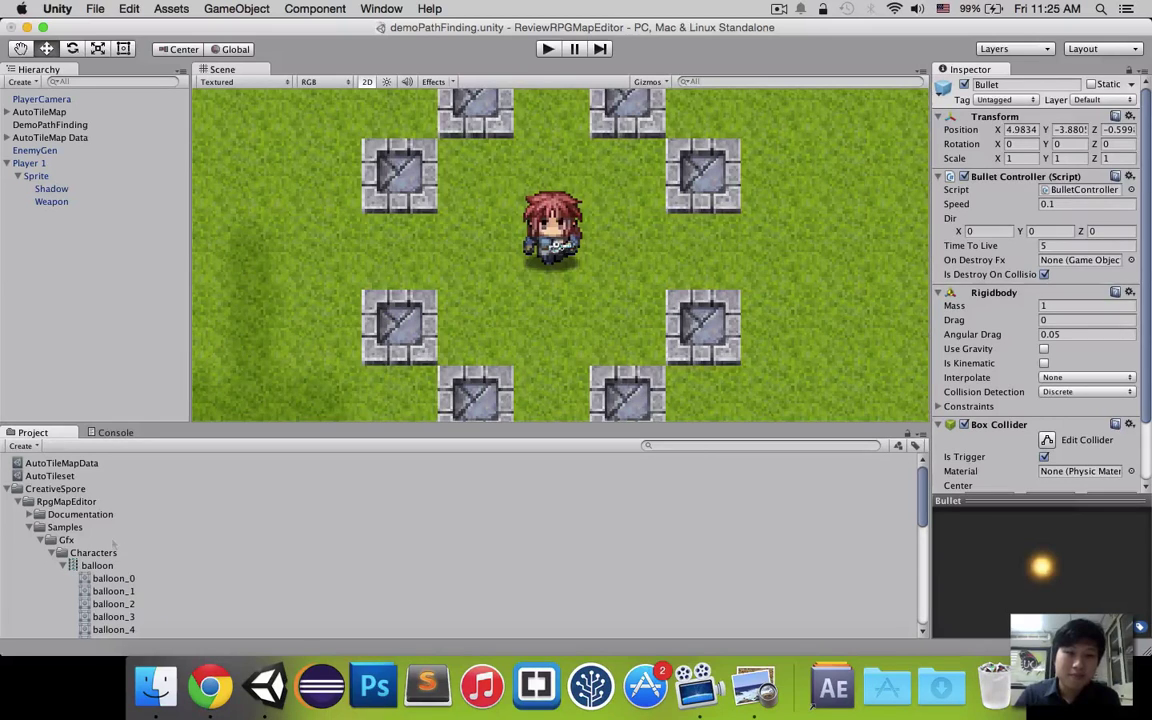
left_click(29, 527)
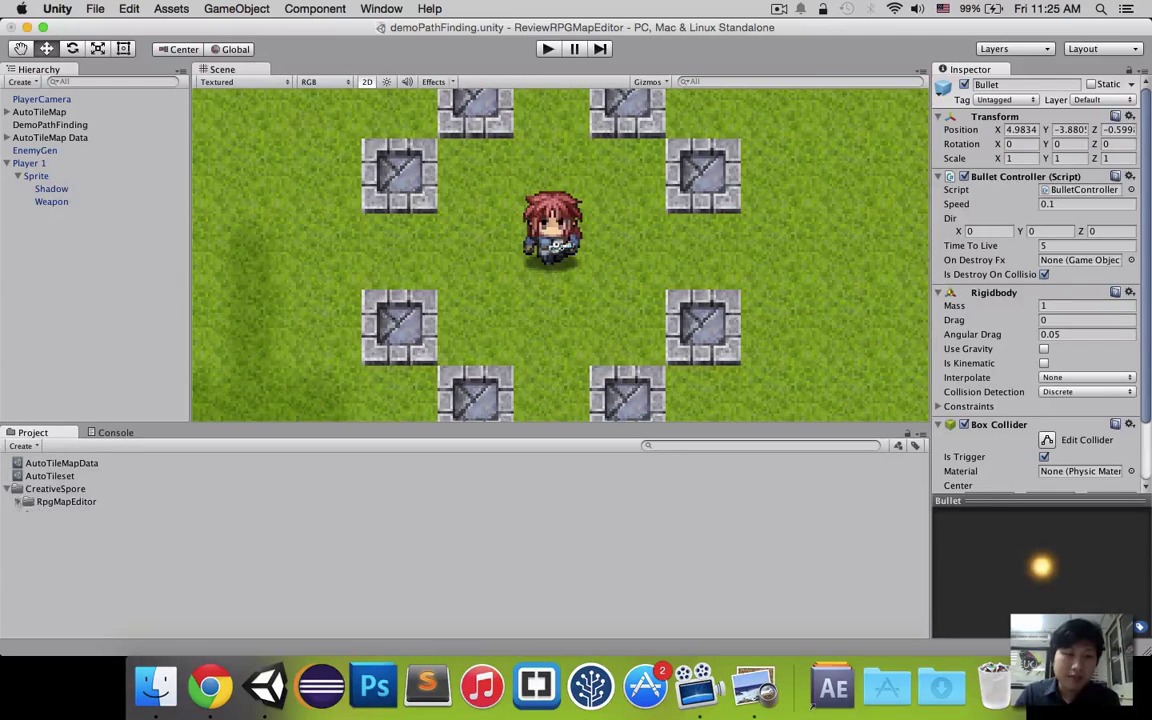
left_click(45, 476)
Step: Review AutoTileMapData's Autotile Coll Type elements, then select the AutoTileset asset
left_click(55, 463)
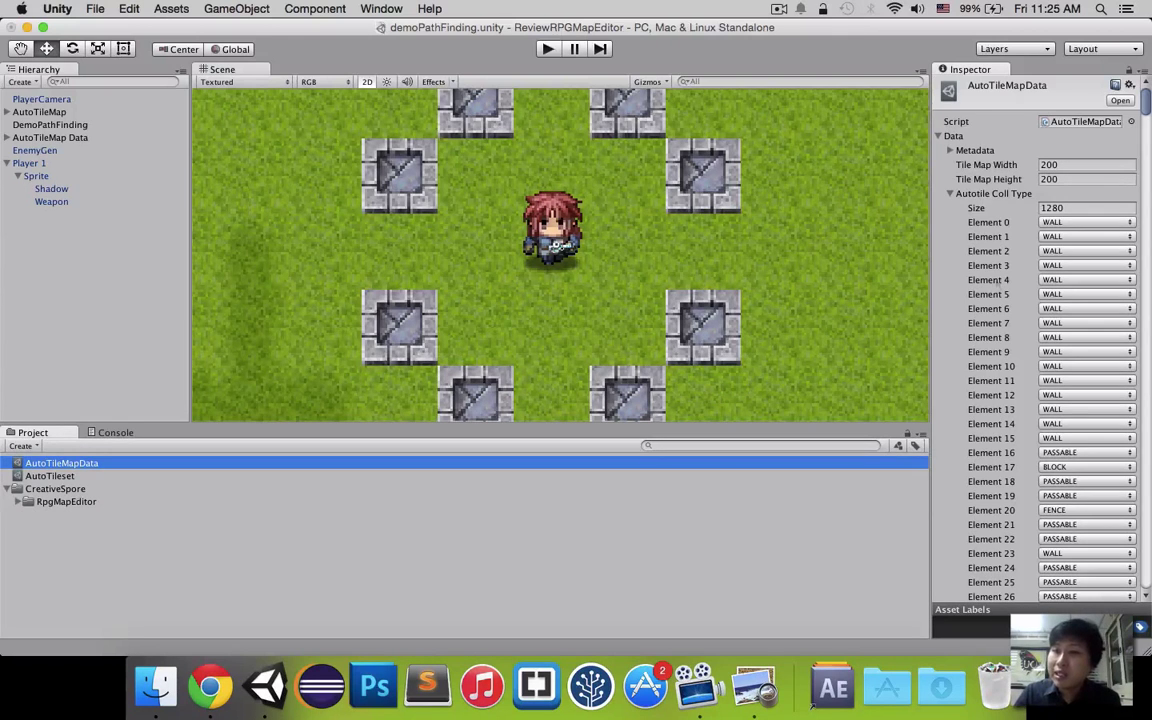
scroll(1040, 340, "down", 15)
left_click_drag(1146, 137, 1140, 302)
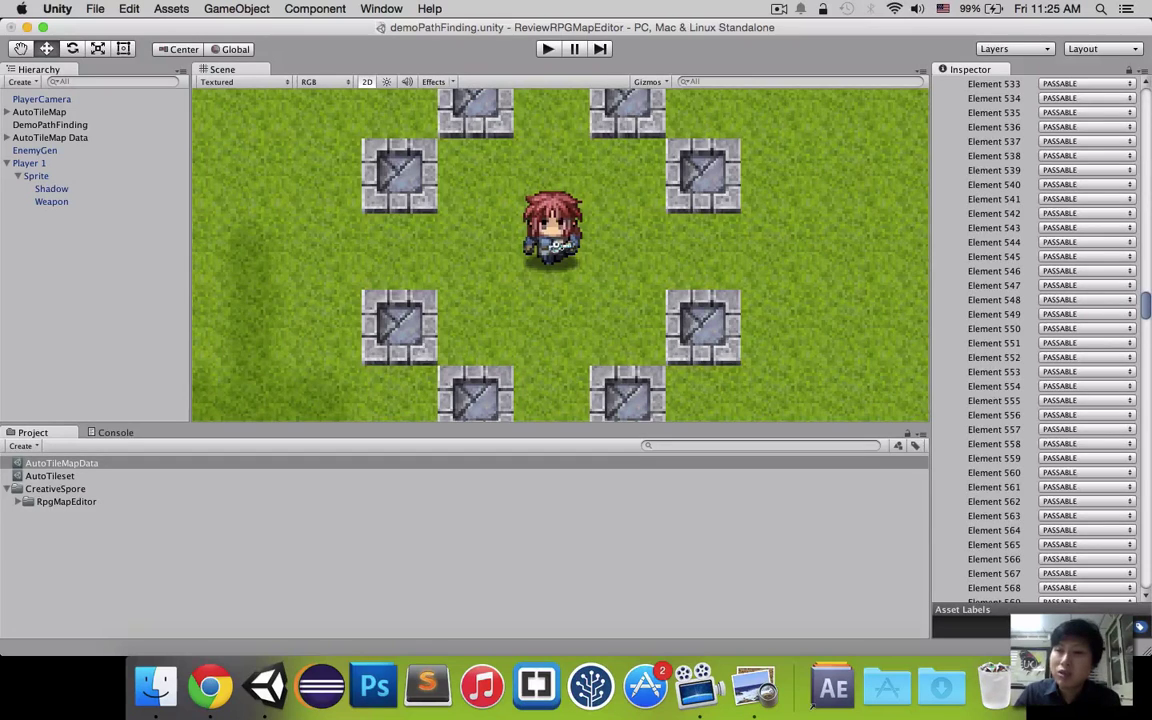
scroll(1030, 412, "down", 6)
scroll(1030, 412, "down", 6)
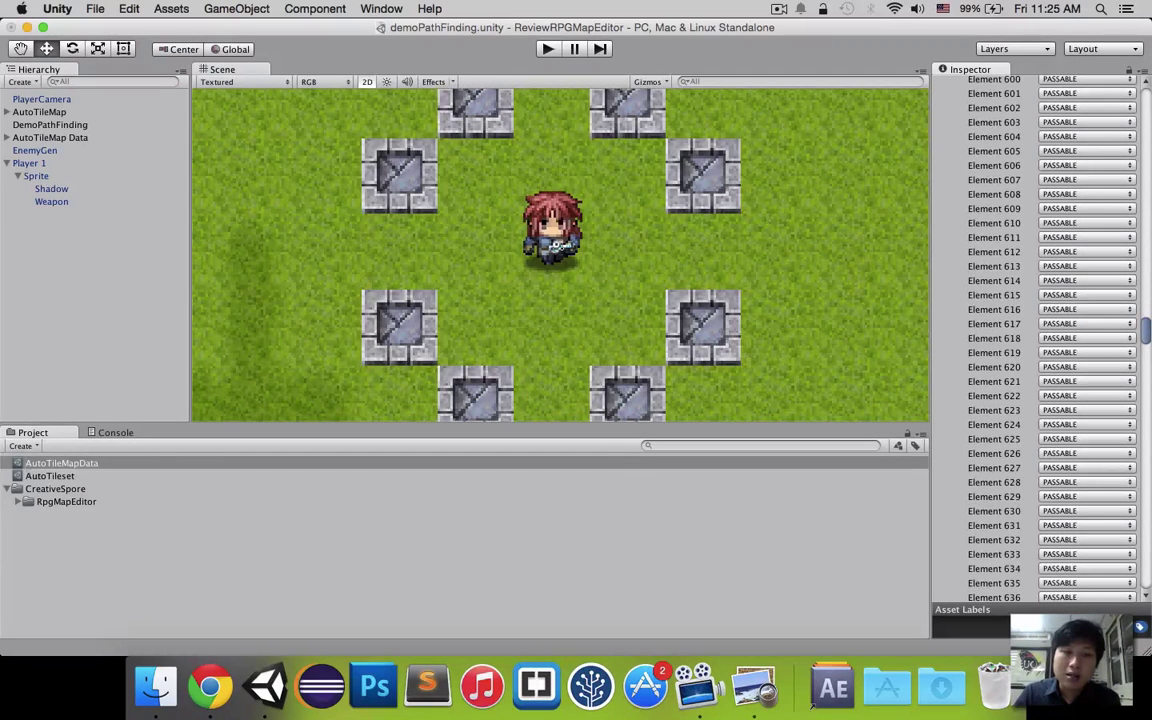
left_click(45, 475)
left_click(985, 211)
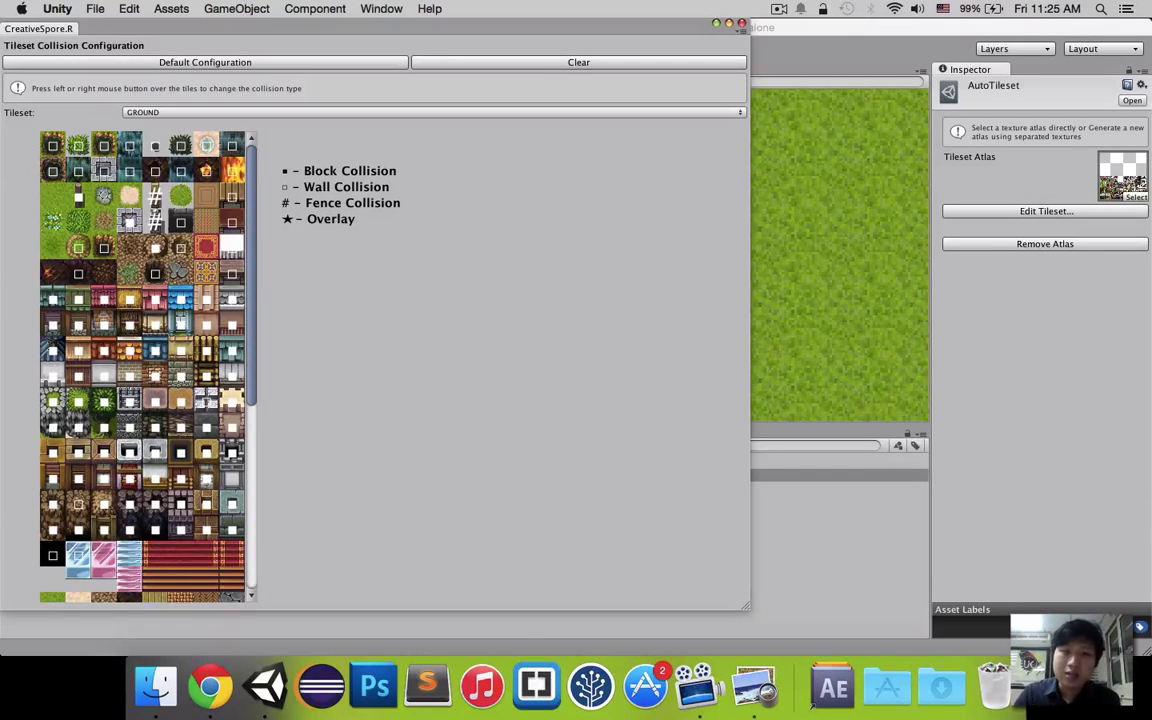
scroll(143, 366, "down", 10)
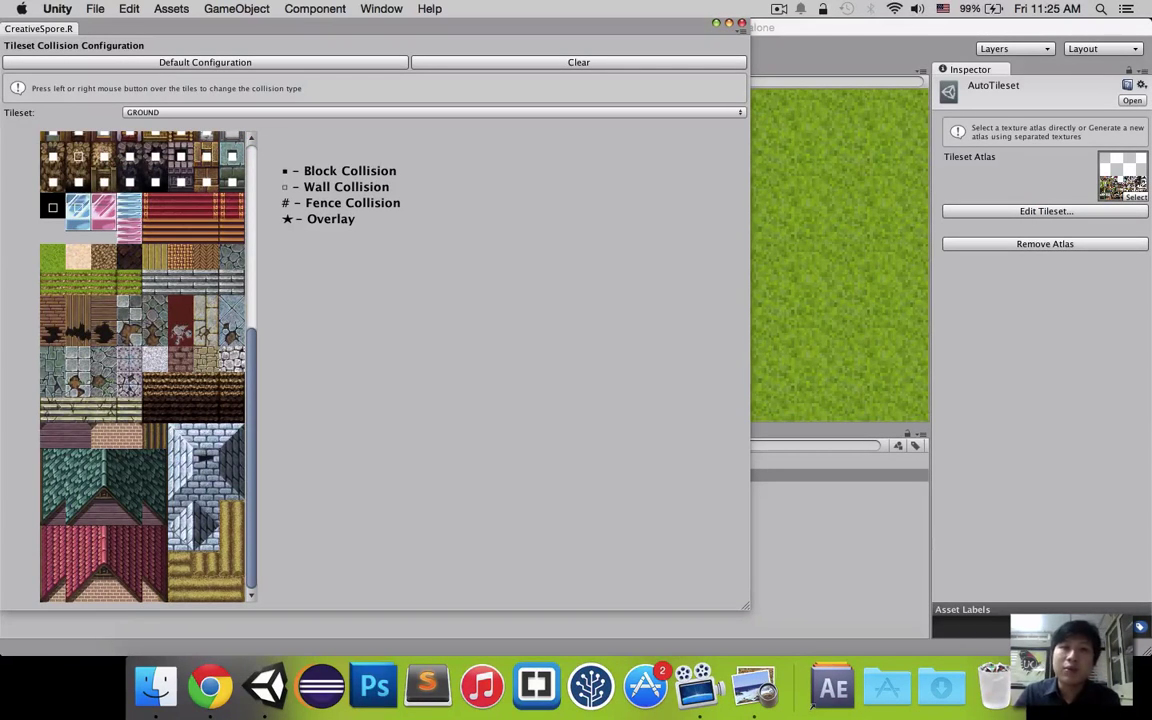
scroll(143, 366, "up", 10)
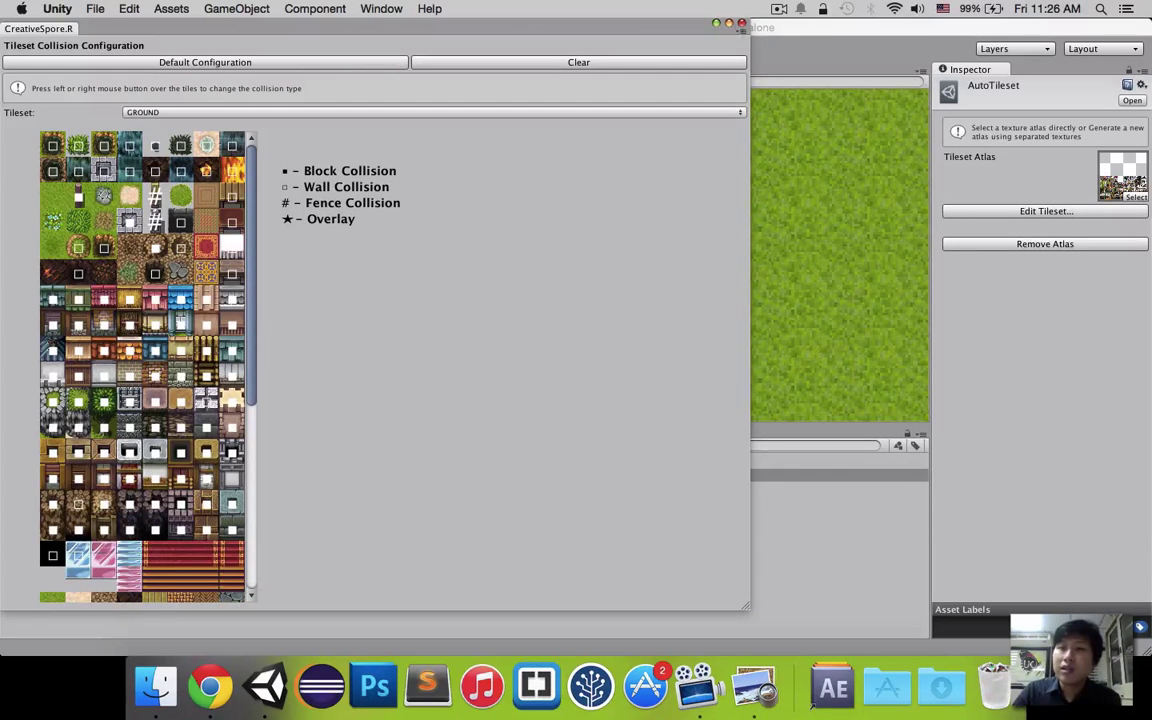
left_click(668, 25)
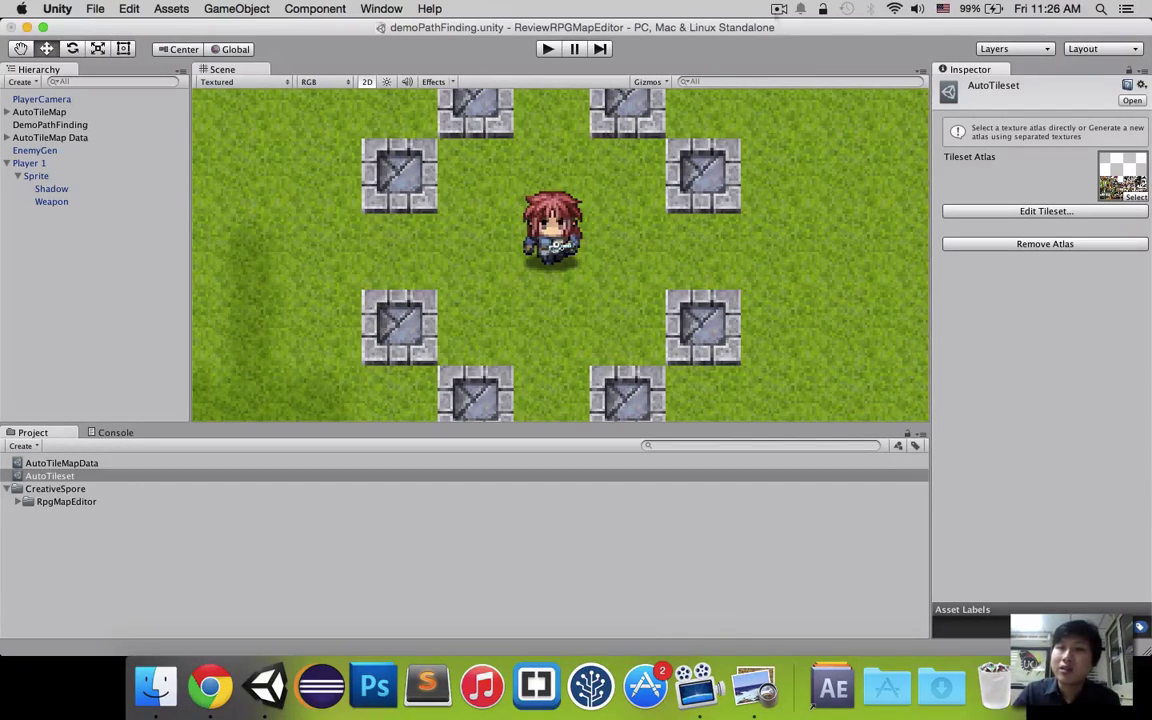
left_click(779, 9)
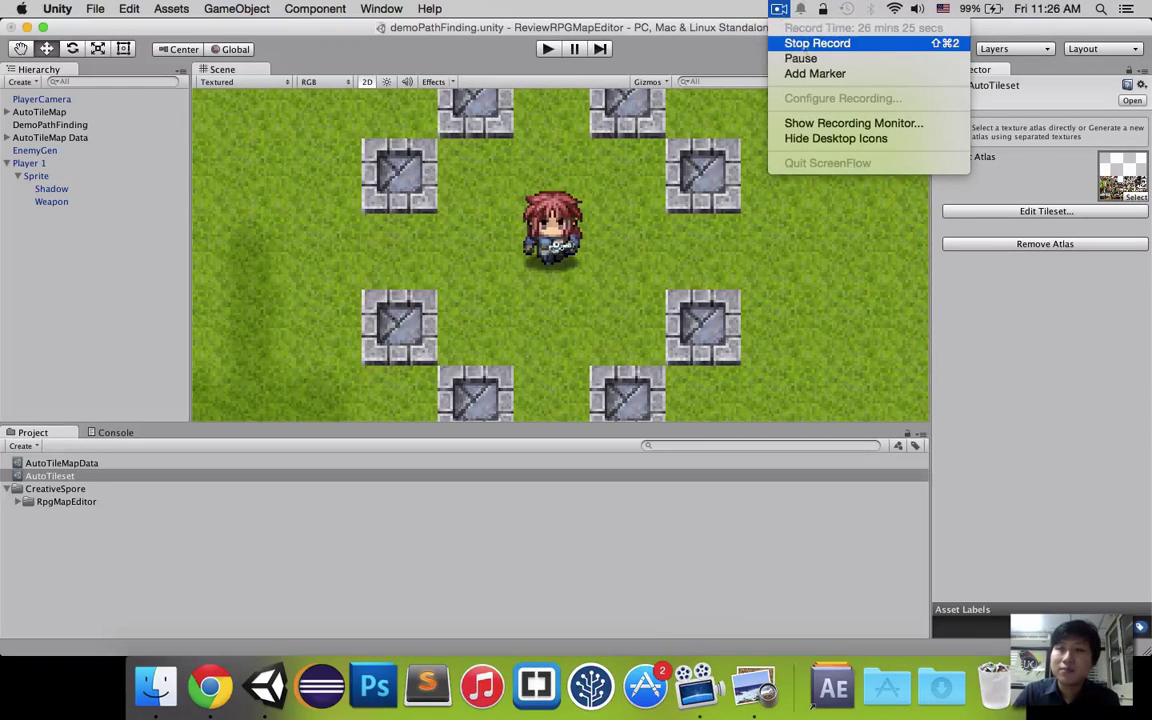